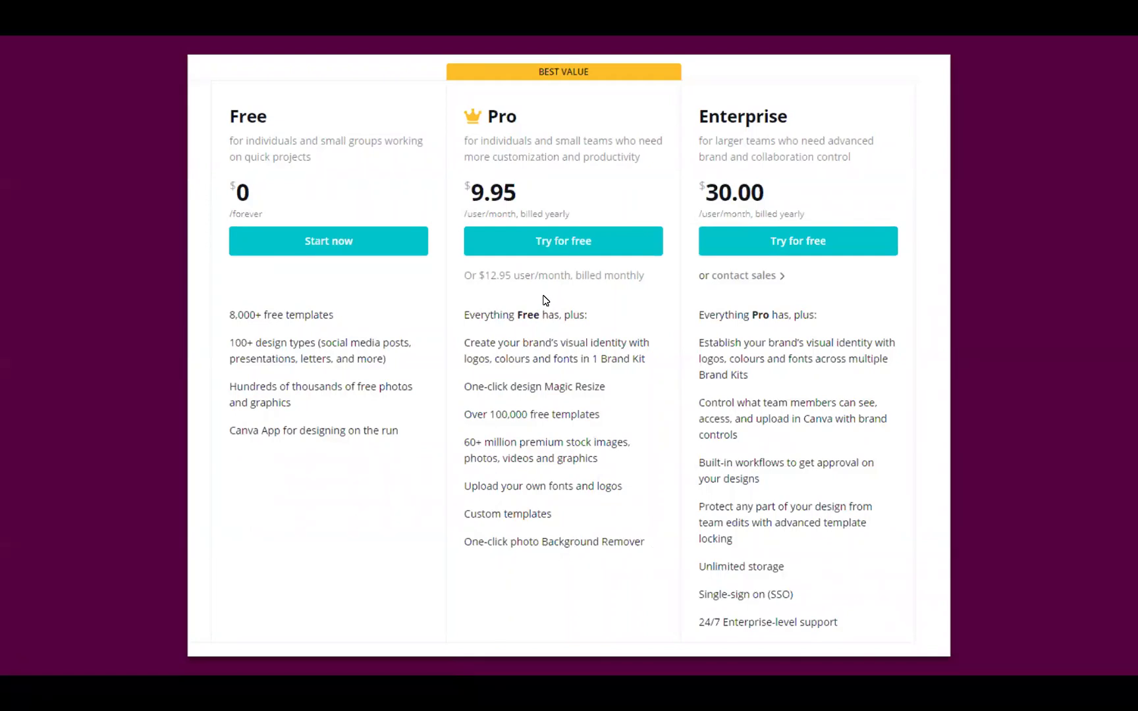
- Leave the slideshow for the Canva site and open the options for adding a design to October 10 in the Content Planner
key("Escape")
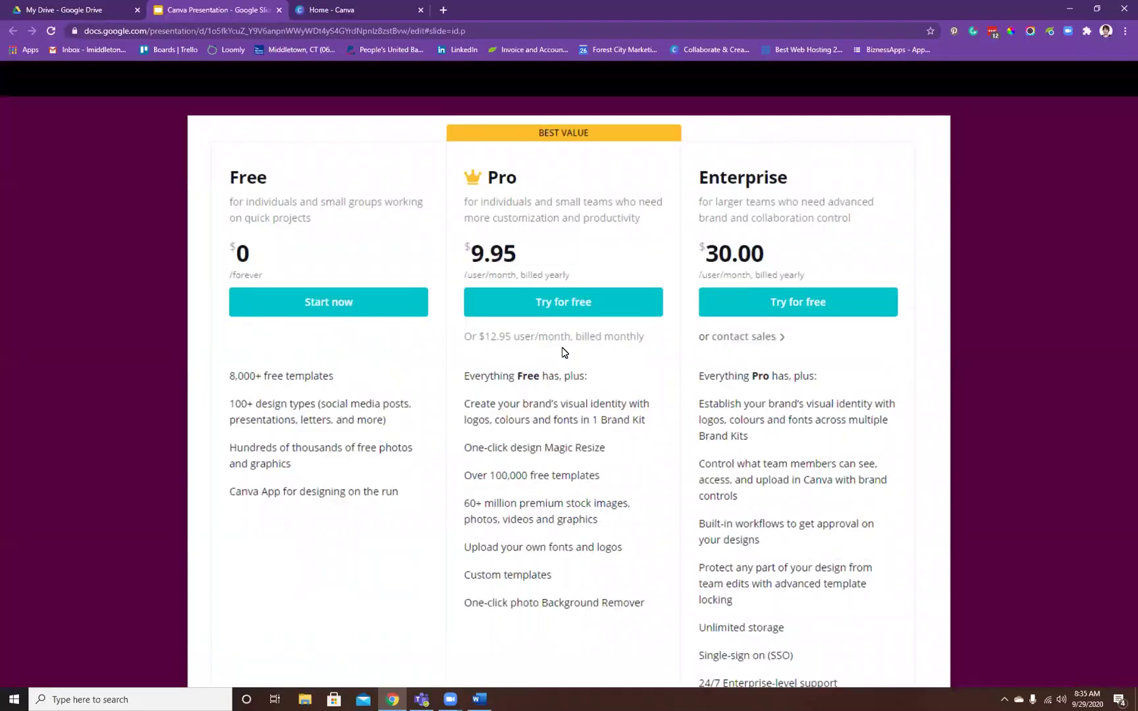
left_click(386, 18)
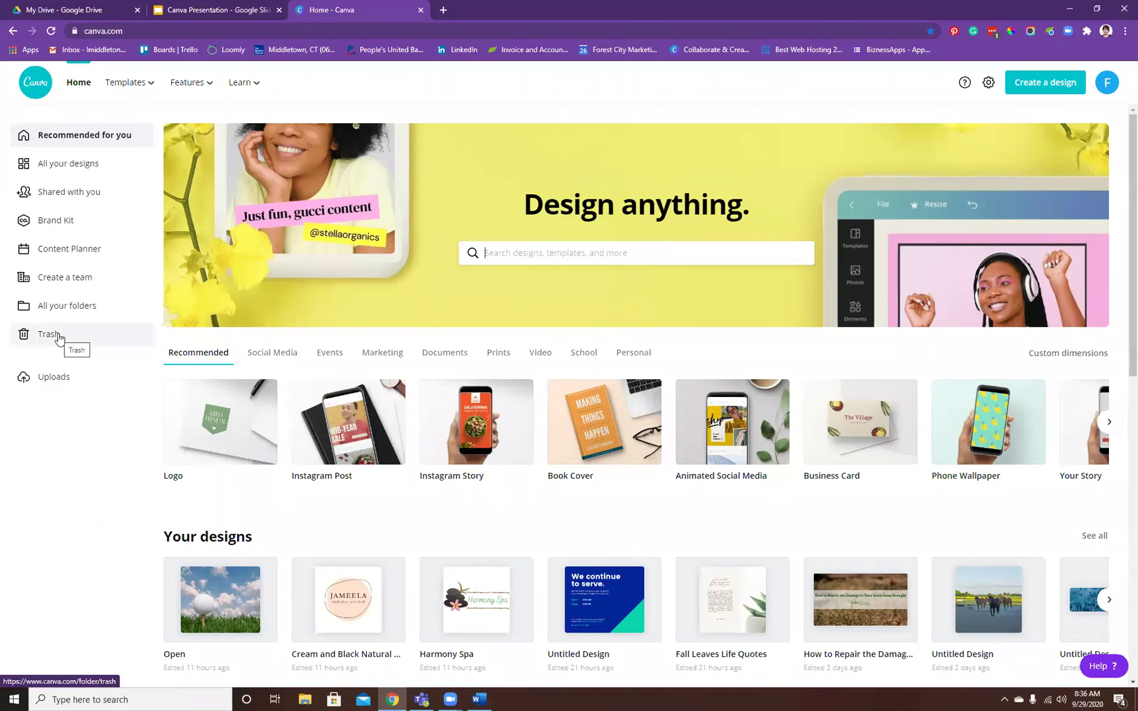
left_click(67, 250)
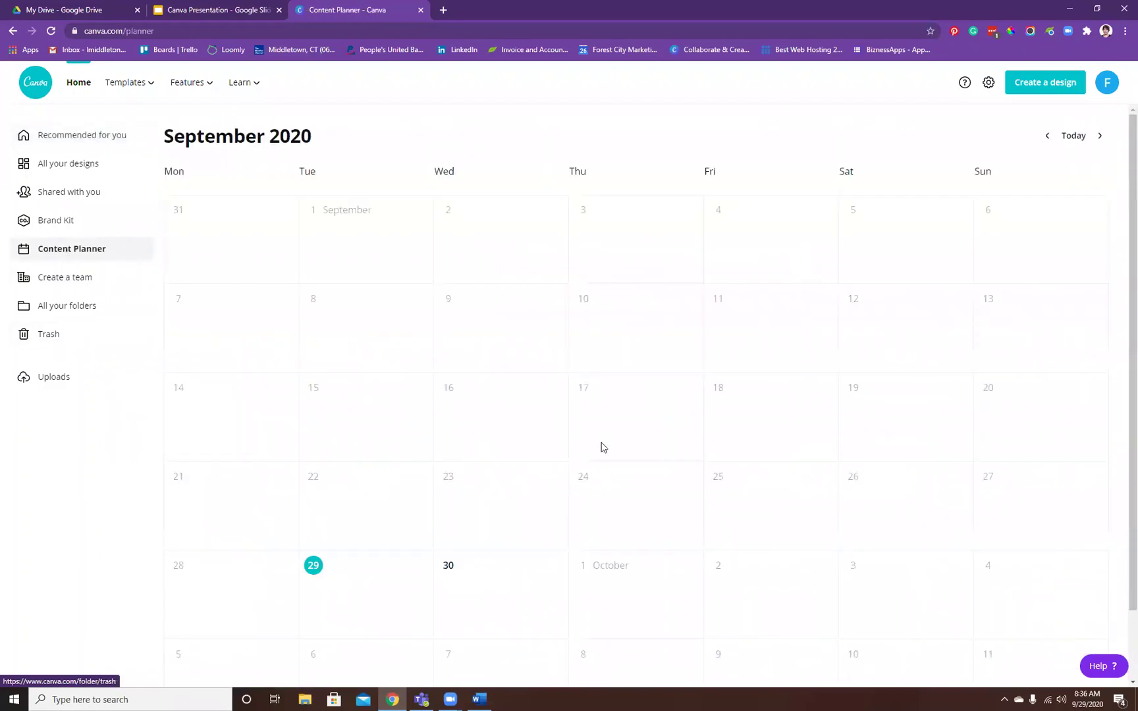
scroll(750, 366, "down", 1)
scroll(750, 367, "down", 1)
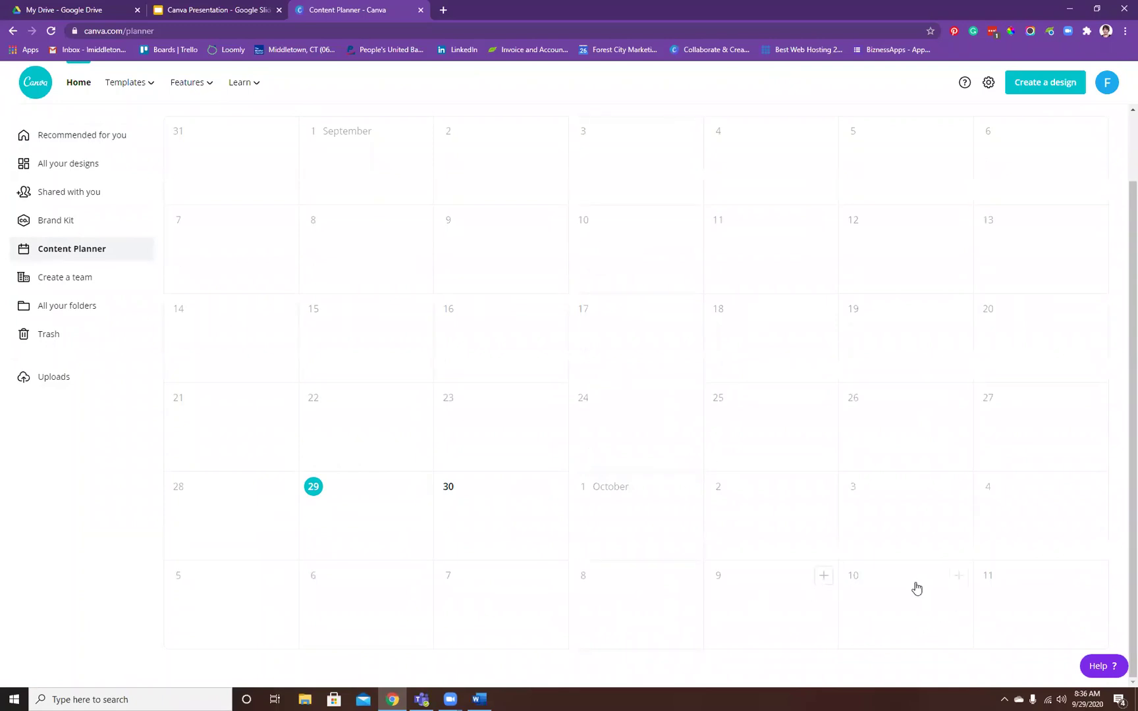
left_click(959, 577)
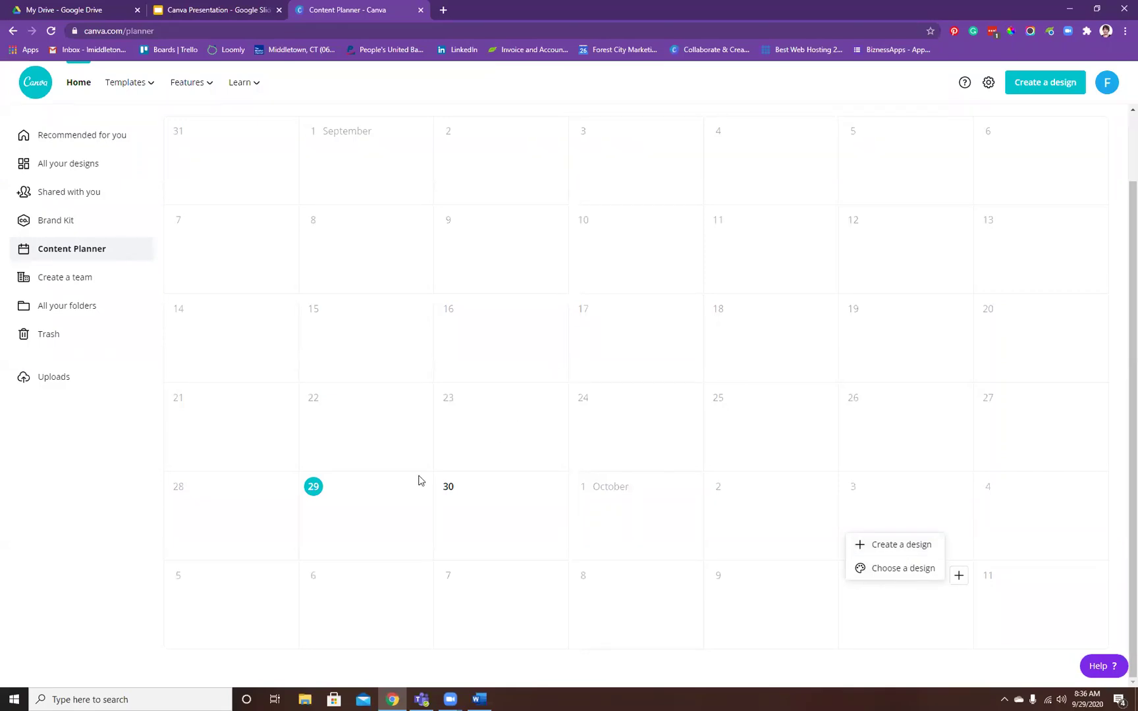
- Open the team creation page and review the invitation options, role descriptions and member list
left_click(64, 282)
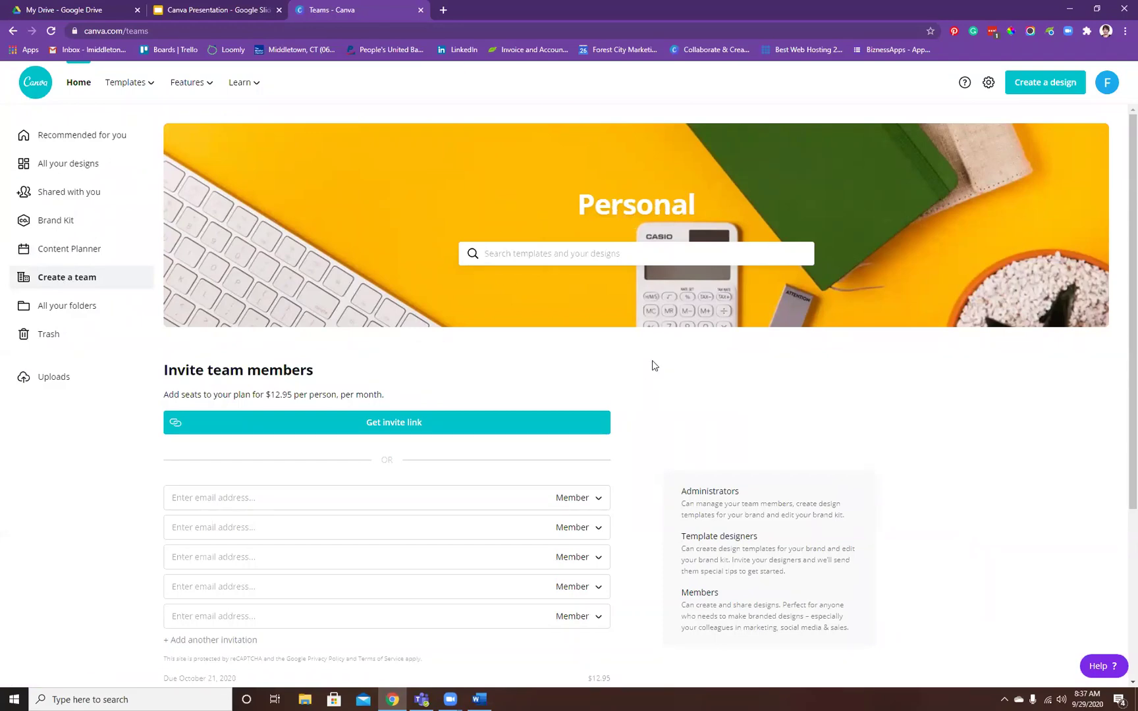
scroll(653, 366, "down", 3)
scroll(652, 366, "up", 1)
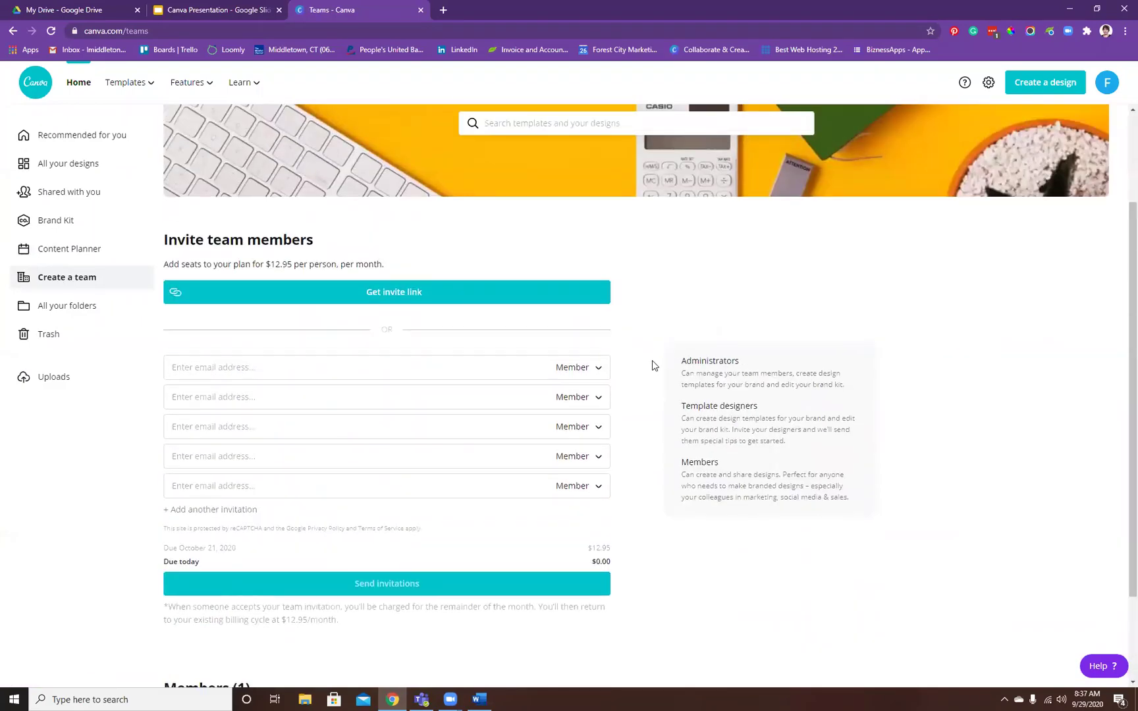
scroll(653, 361, "up", 1)
scroll(652, 360, "down", 3)
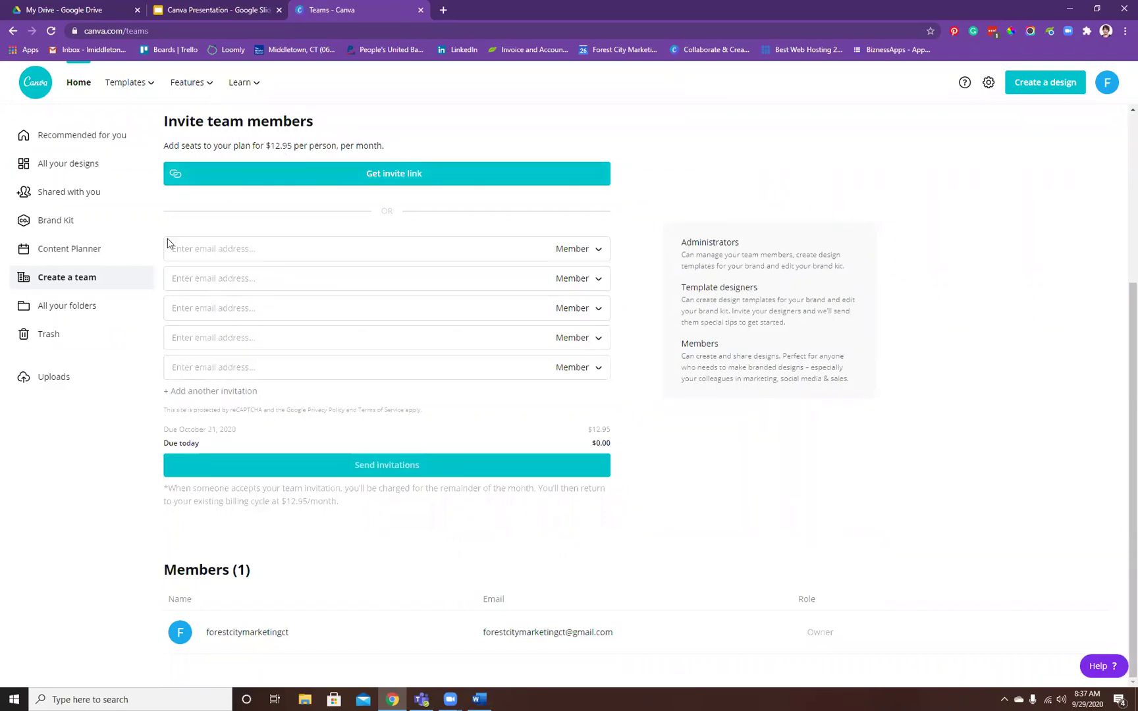
- View the Brand Kit's logos, colors and fonts, and return to the home page
left_click(72, 233)
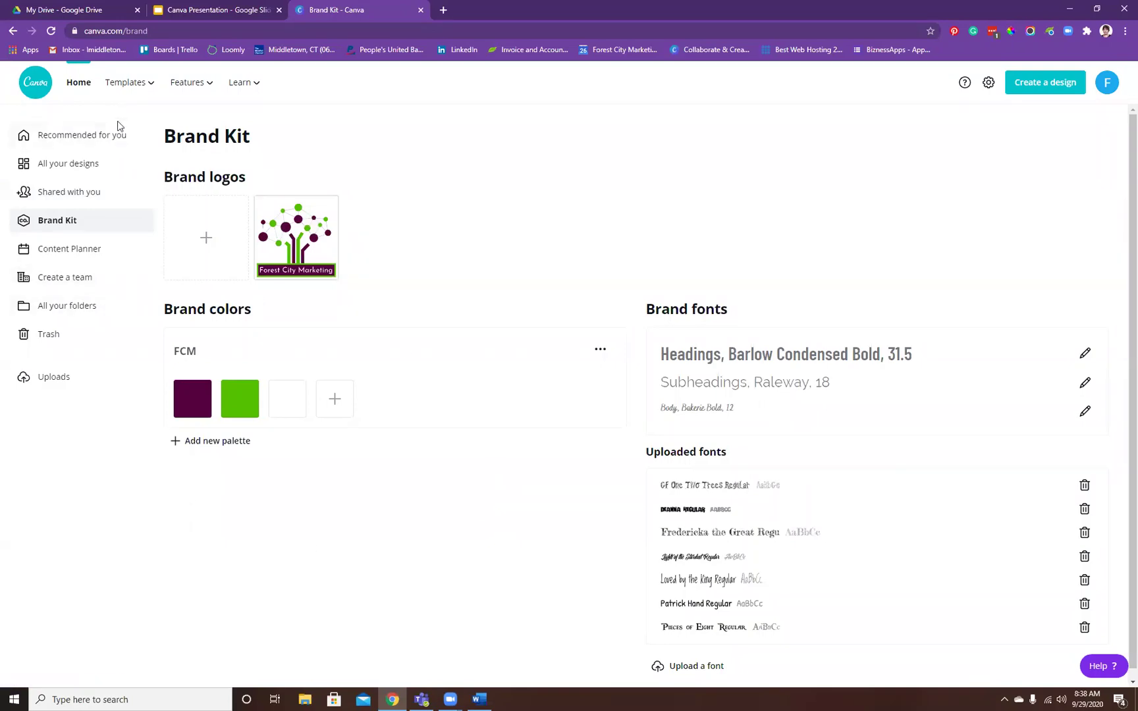
left_click(83, 85)
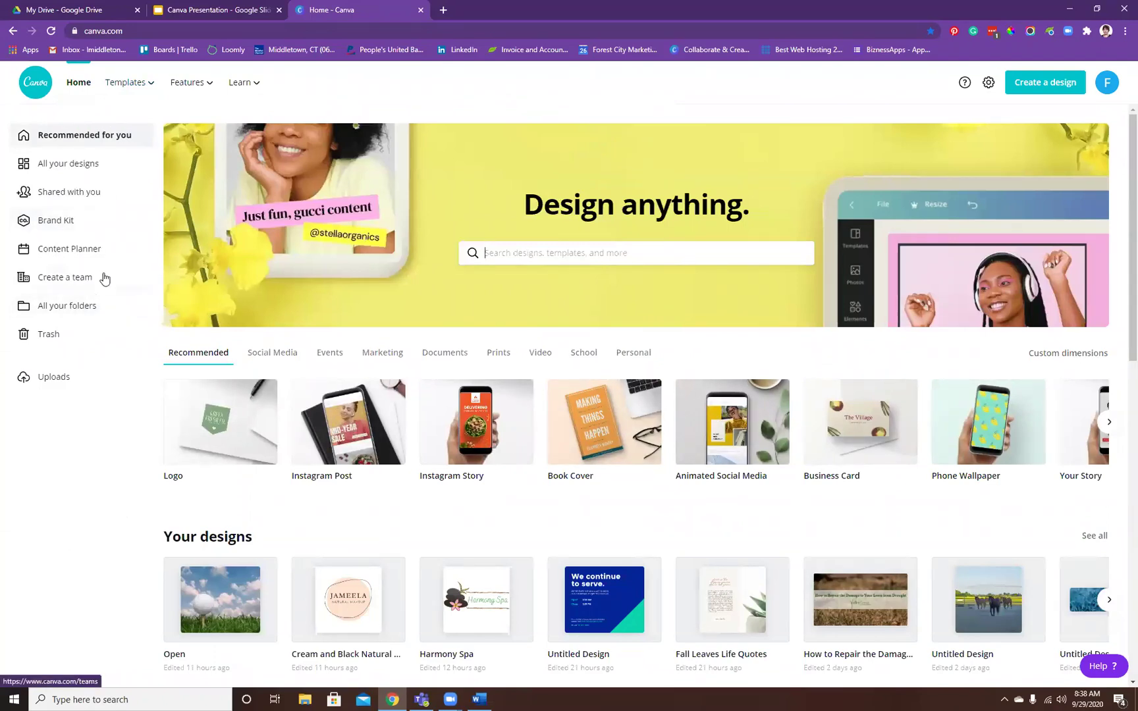
mouse_move(114, 91)
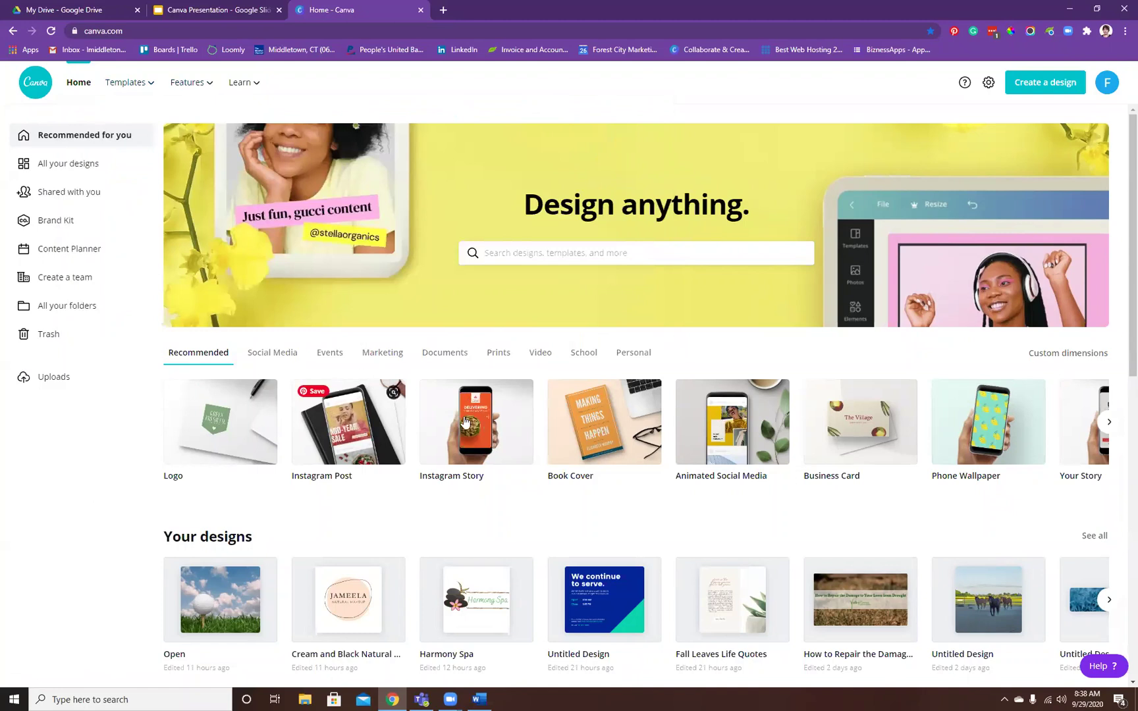
- Search the design types for "linkedin" and clear the search
left_click(518, 255)
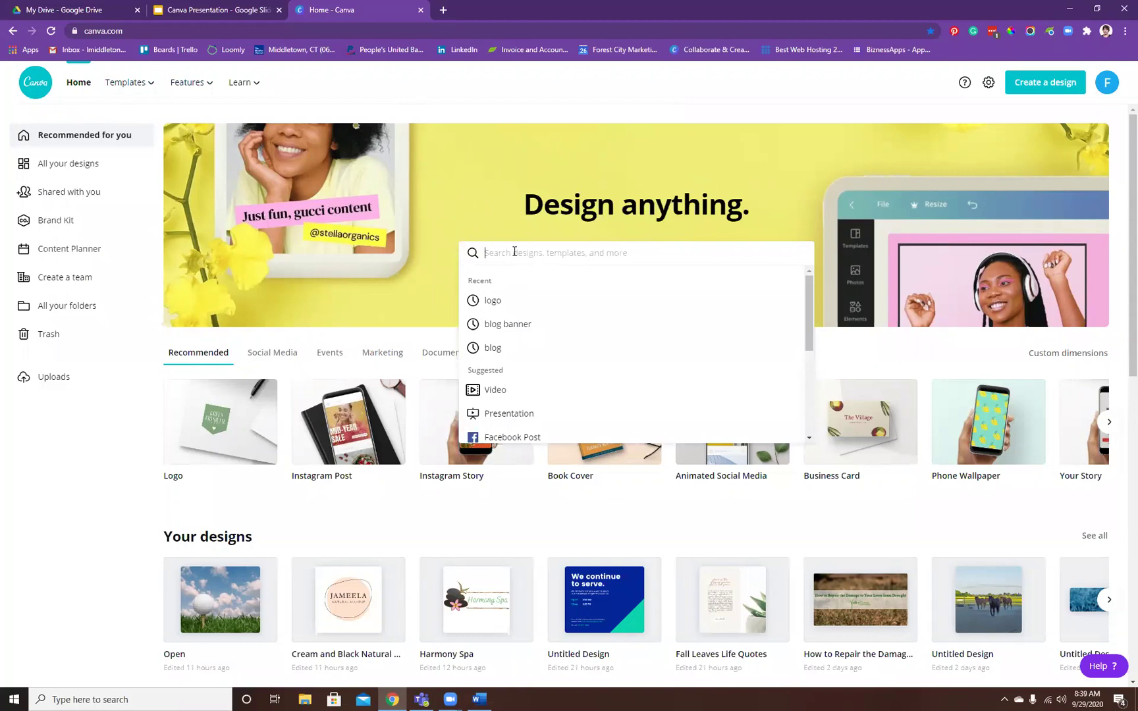
type("linkedin")
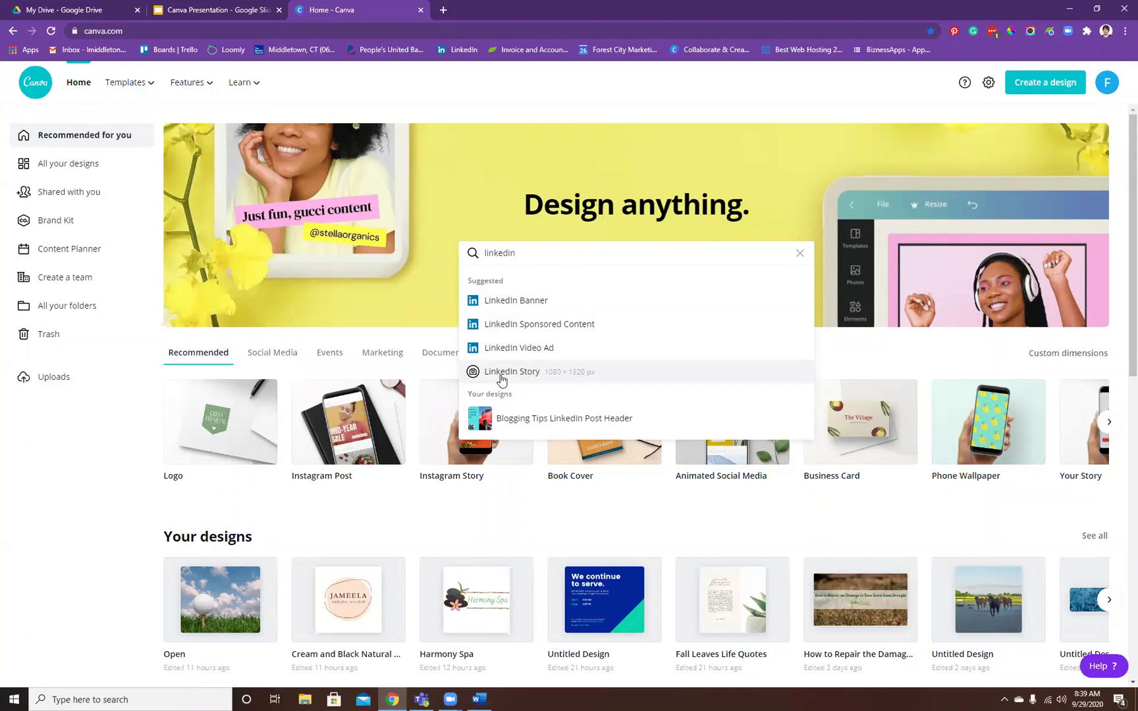
key("ctrl+a")
left_click(800, 253)
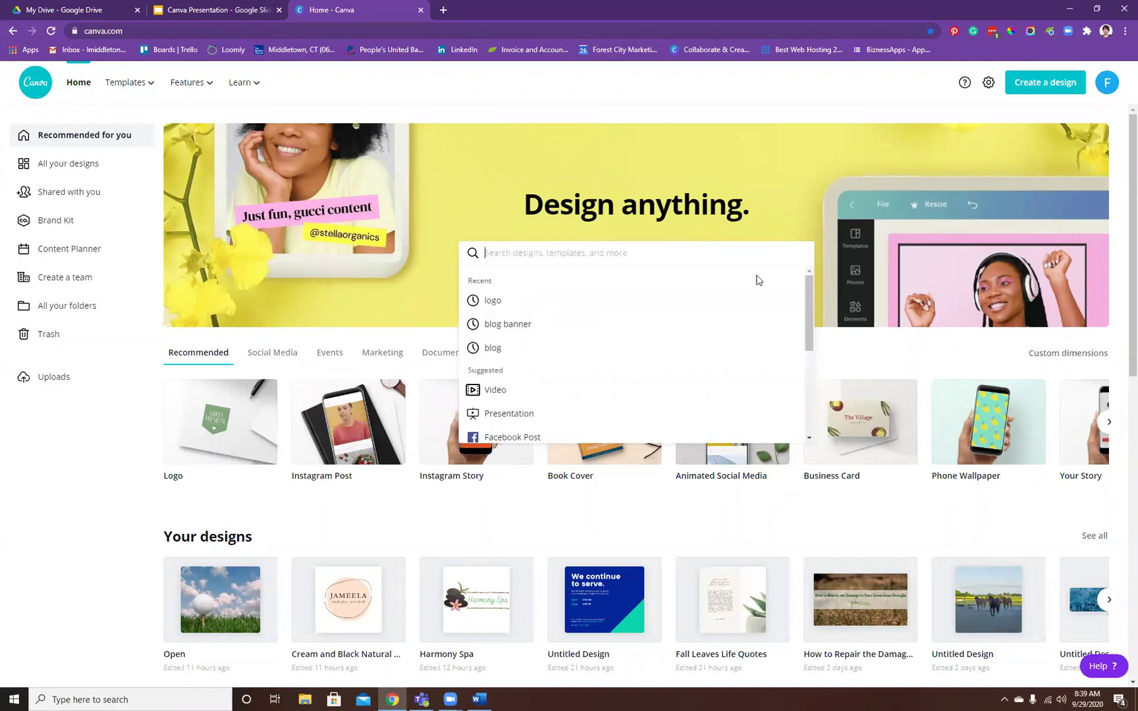
left_click(785, 501)
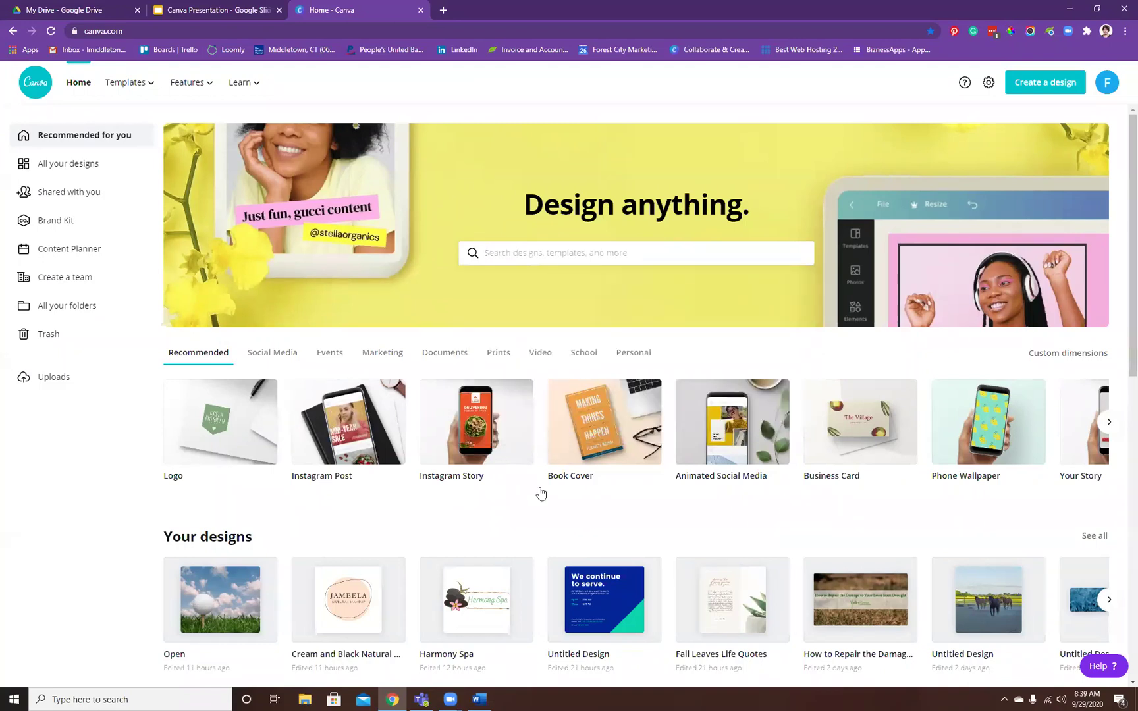
- Create a blank Logo design, return to the home page and browse further recommended design types
left_click(210, 442)
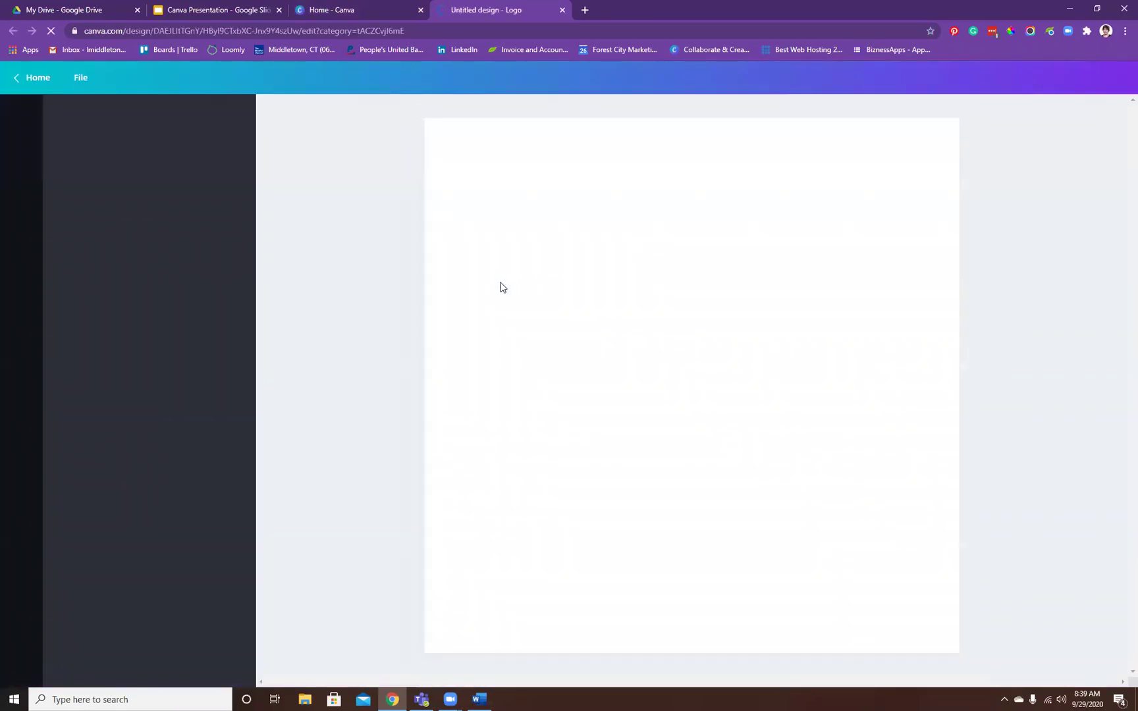
left_click(361, 11)
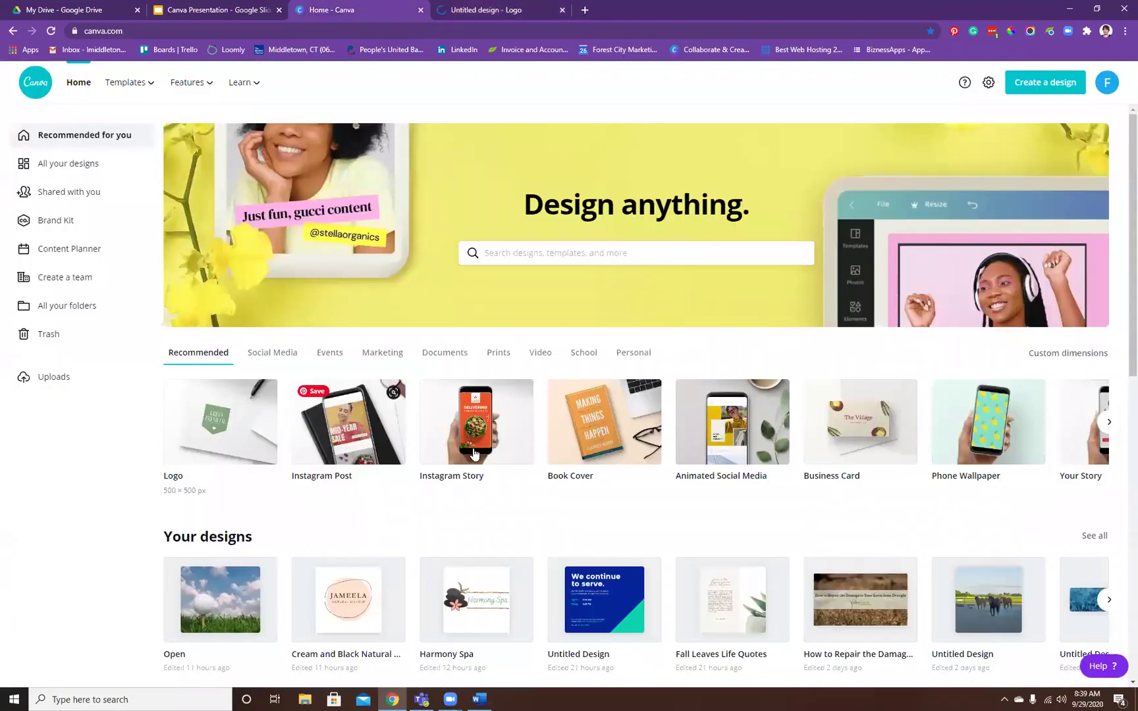
left_click(1109, 422)
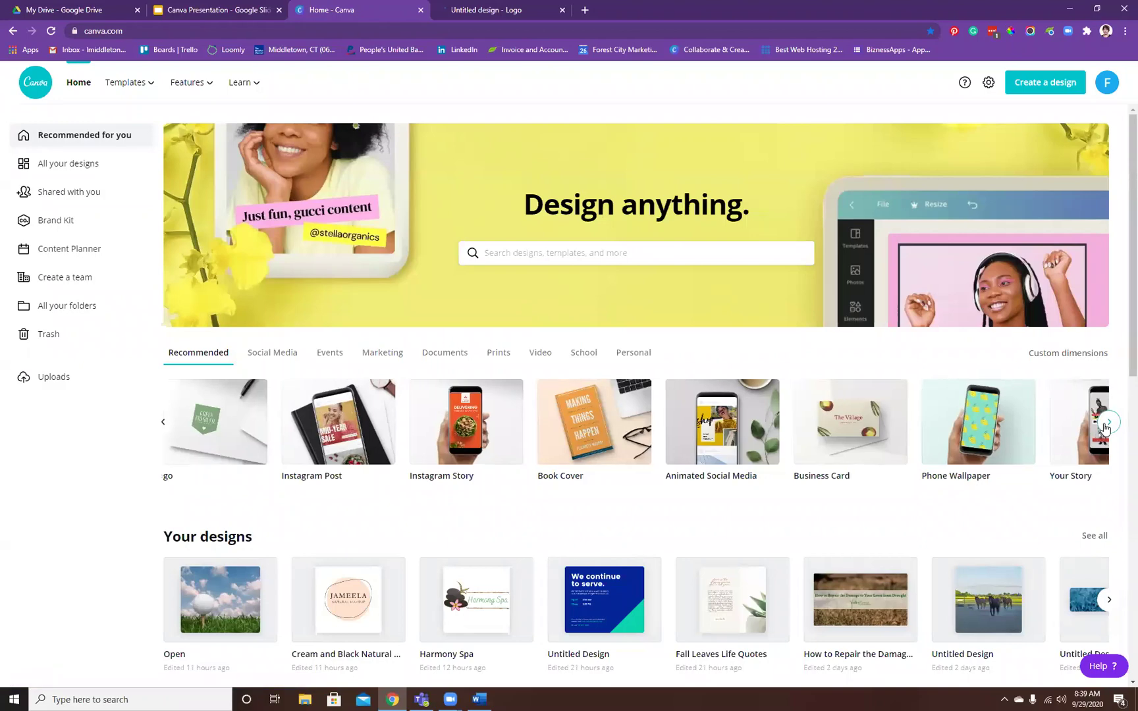
left_click(1109, 423)
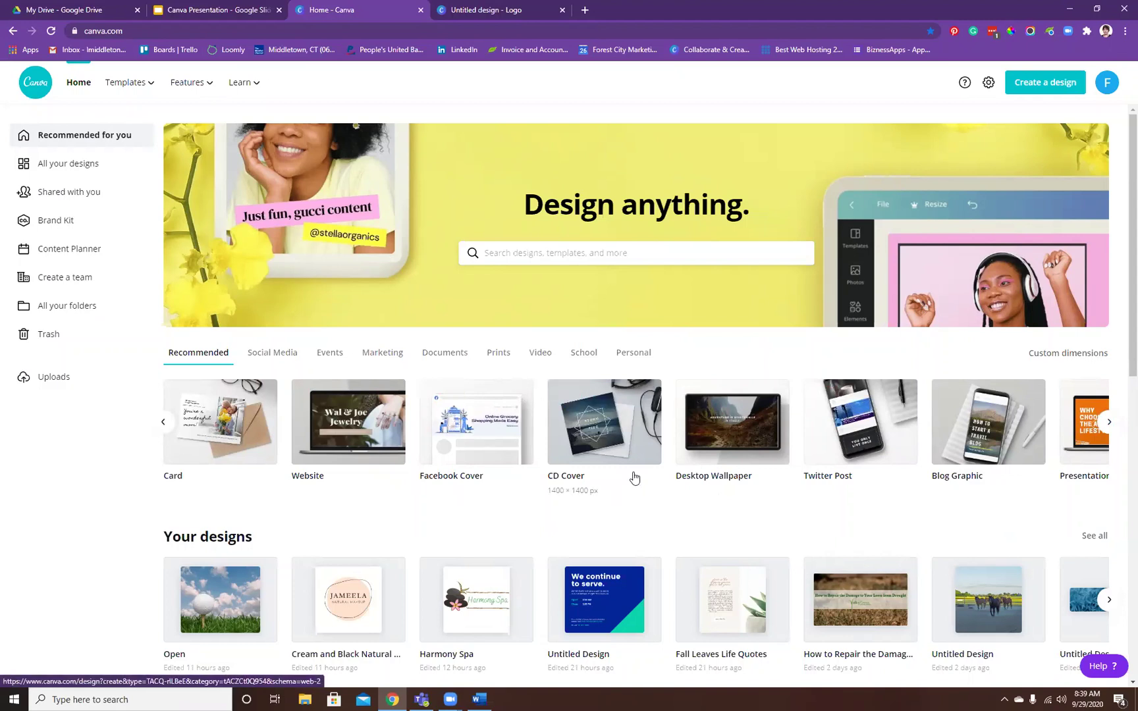
- Start a new design with custom dimensions, set its unit to inches and dismiss it without creating the design
left_click(1041, 85)
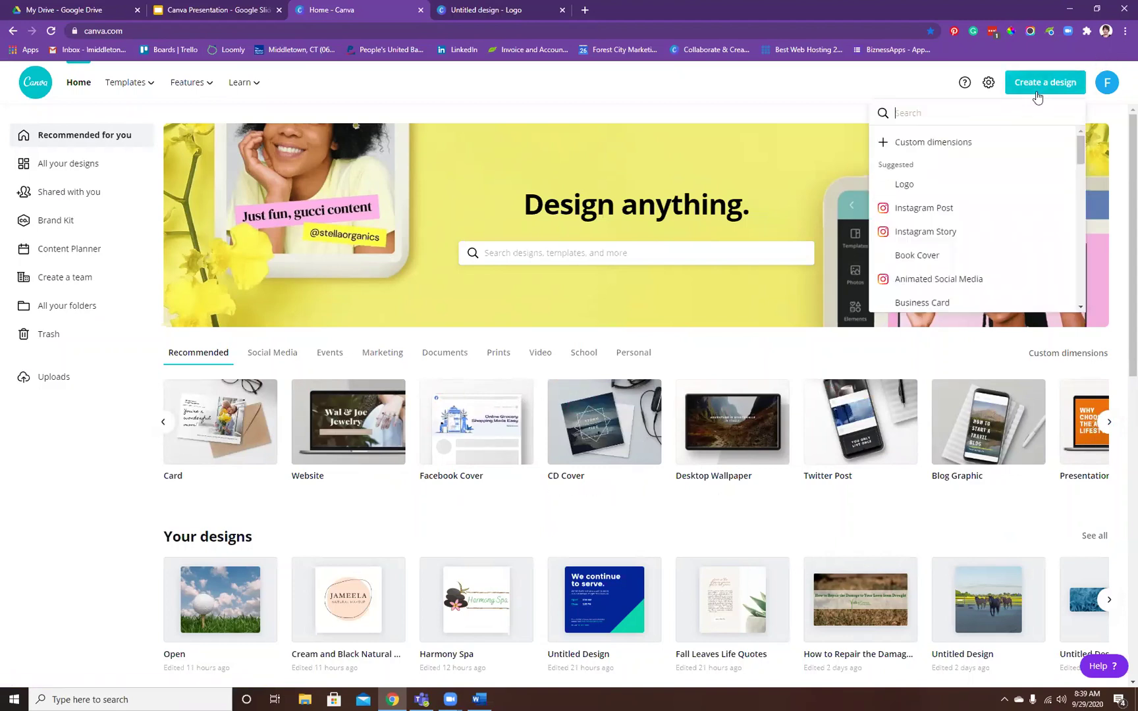
left_click(944, 144)
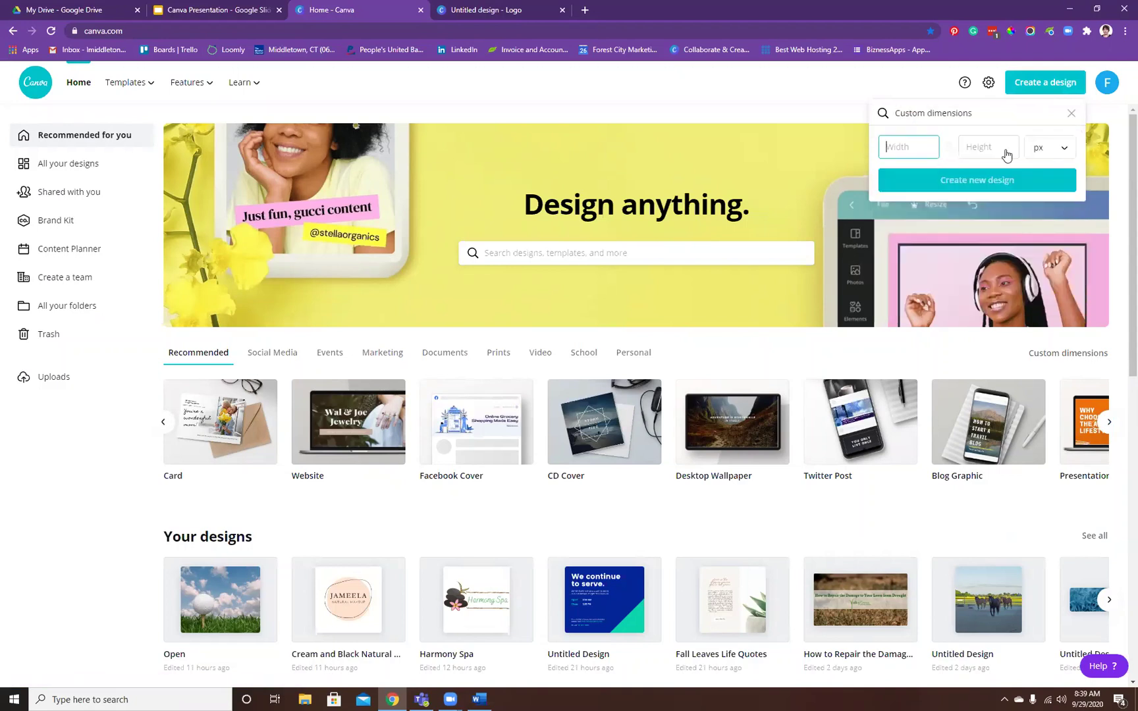
left_click(1040, 152)
left_click(1041, 172)
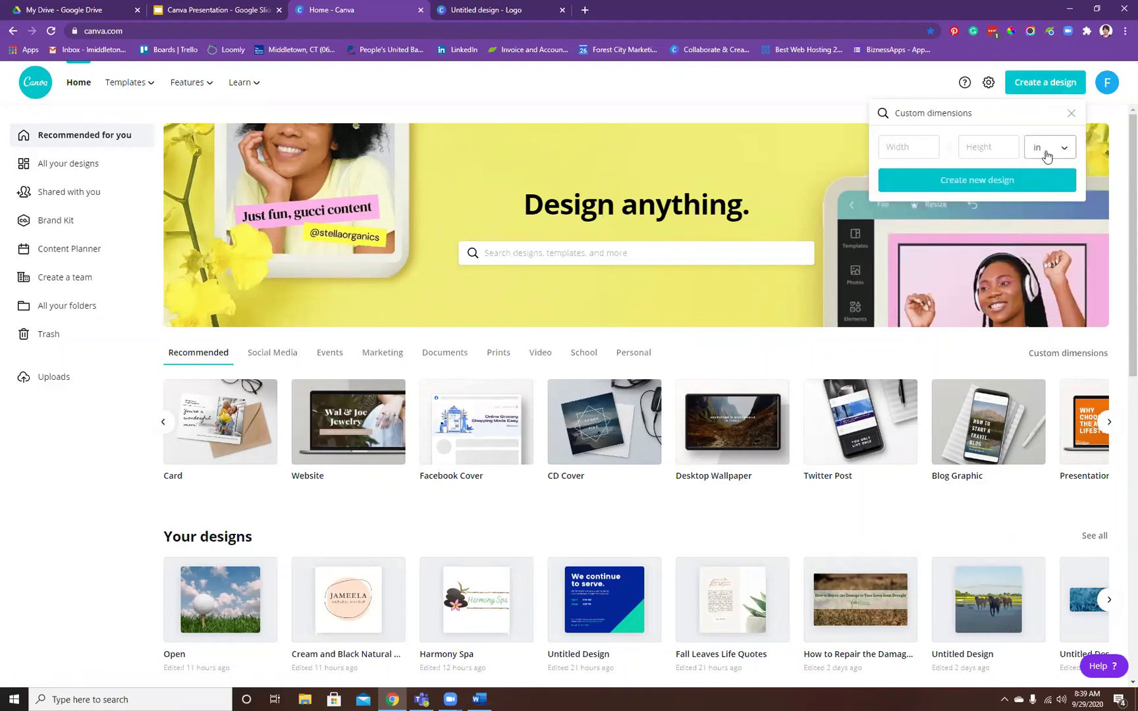
left_click(756, 109)
- Open the Facebook post template with the quote "Life starts all over again when it gets crisp in the fall."
scroll(605, 501, "down", 4)
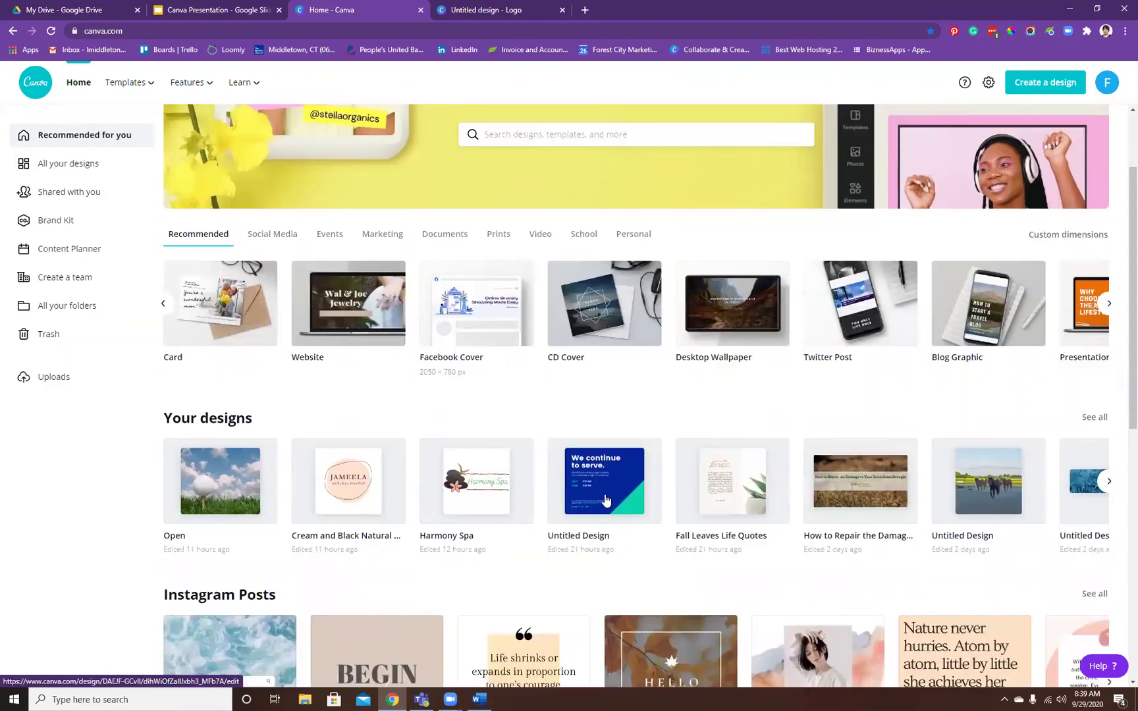
scroll(608, 494, "down", 6)
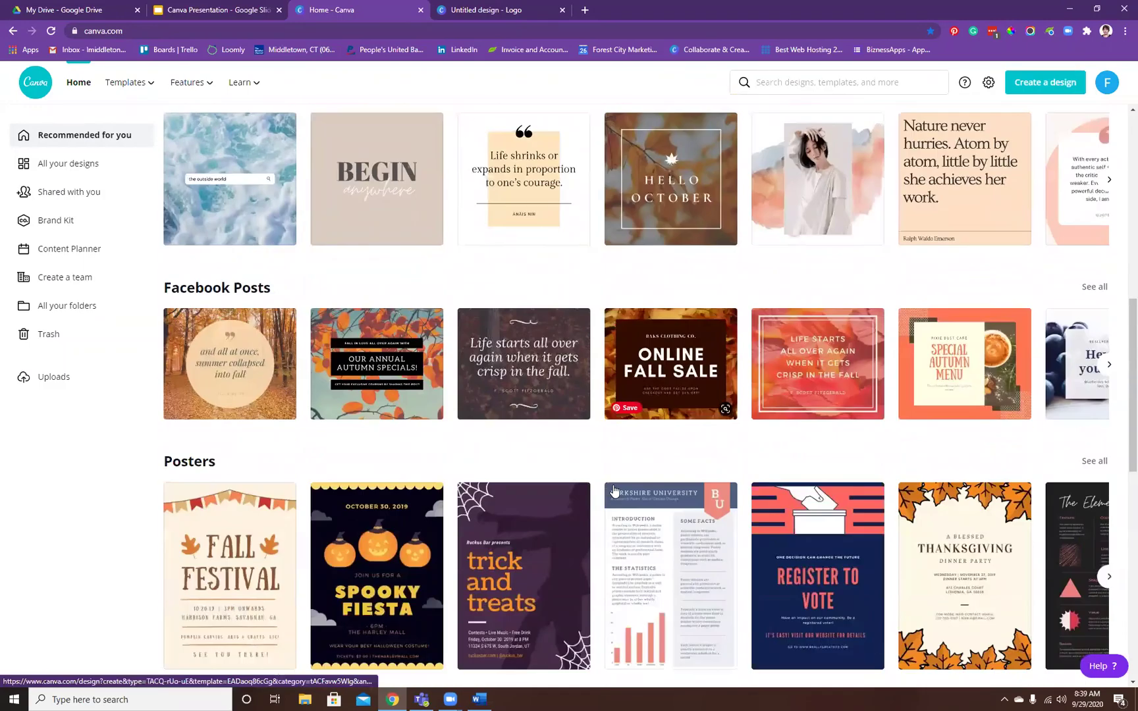
scroll(618, 487, "down", 1)
scroll(620, 472, "up", 3)
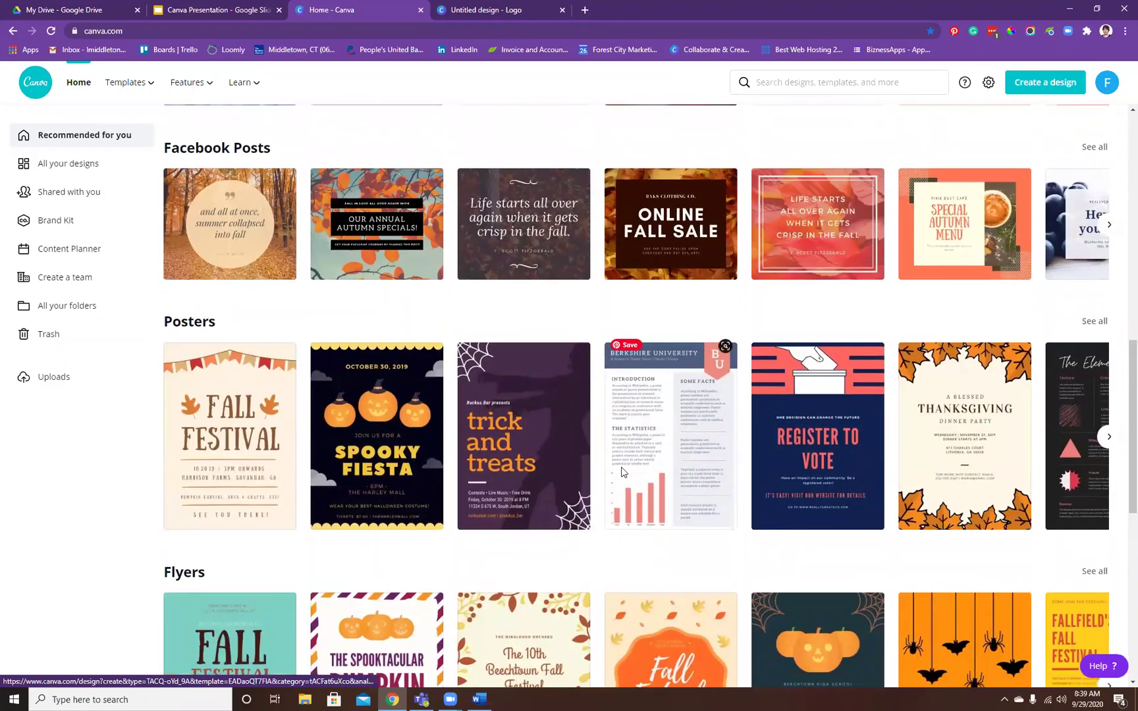
scroll(628, 486, "down", 1)
scroll(629, 494, "down", 3)
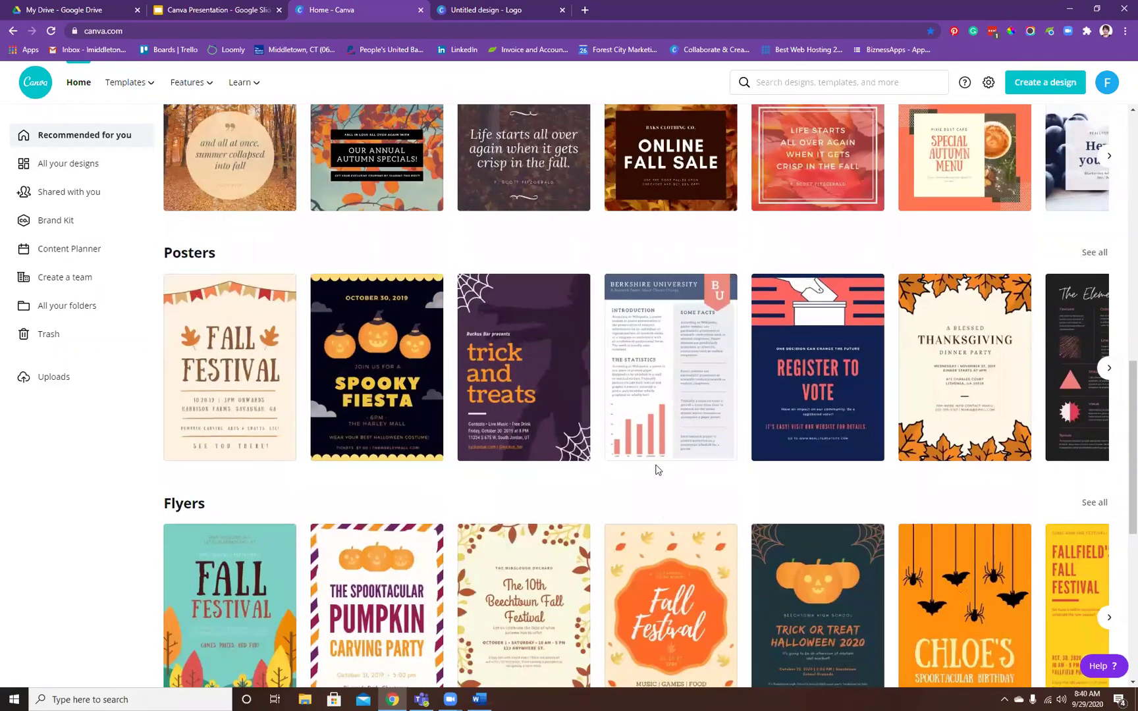
scroll(580, 500, "up", 2)
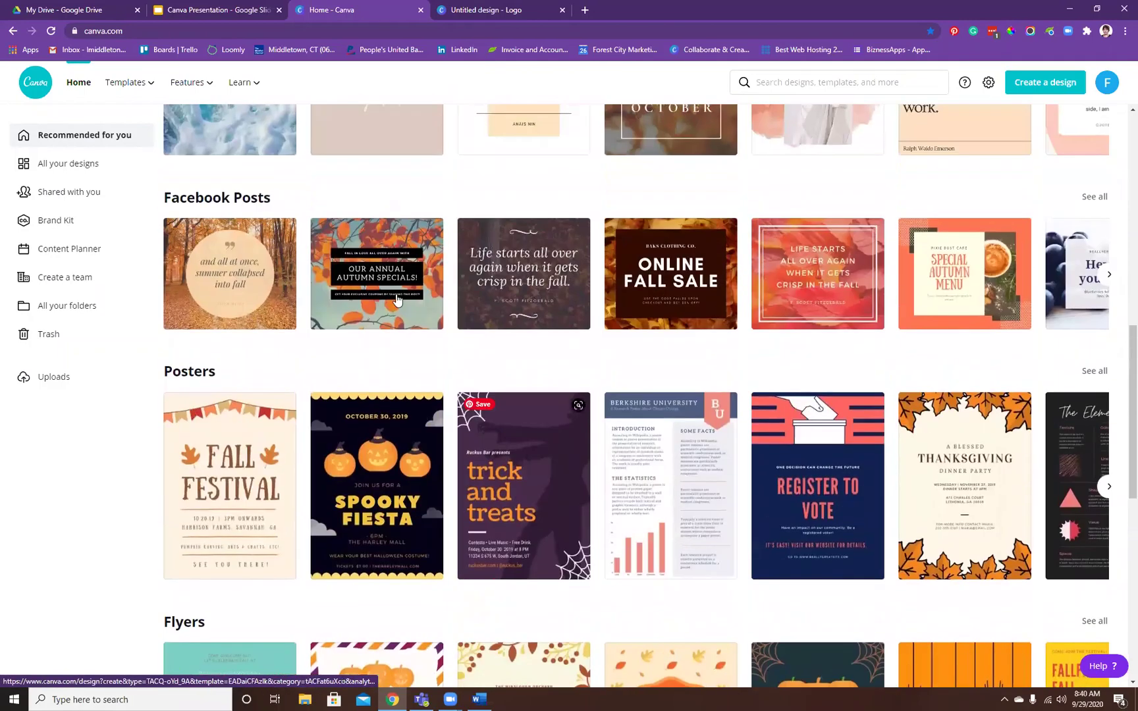
left_click(538, 303)
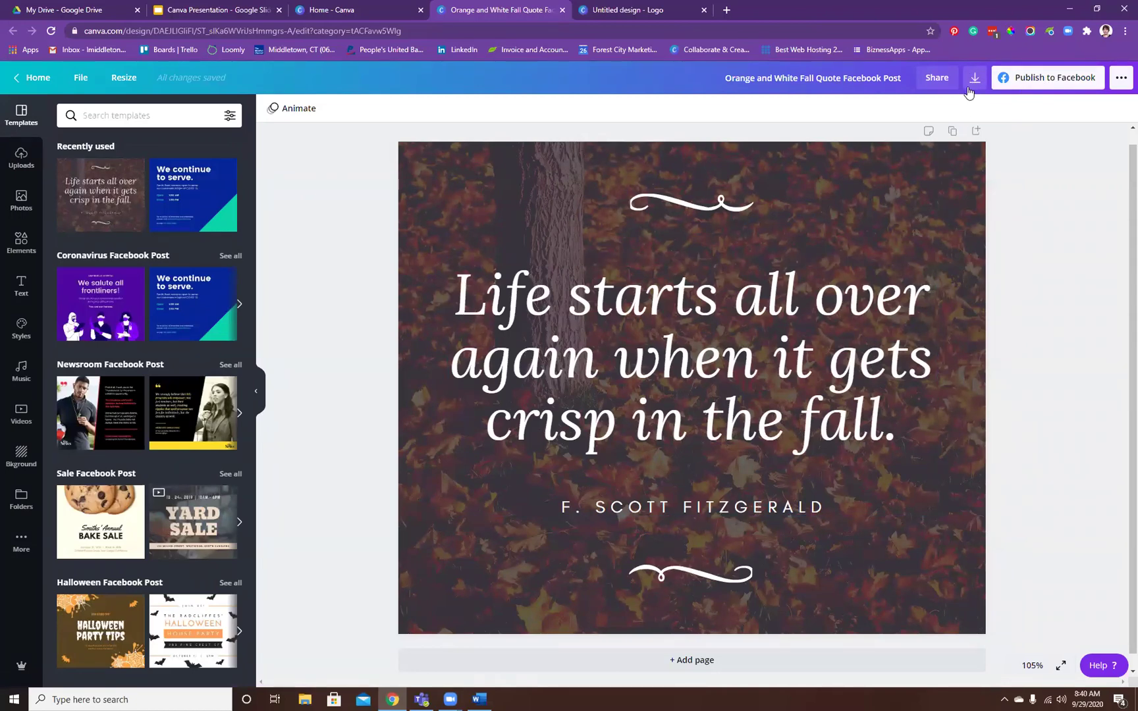
- Return to the home page and examine its template categories, from Instagram Posts and Posters down to Instagram Stories and Infographics
left_click(349, 17)
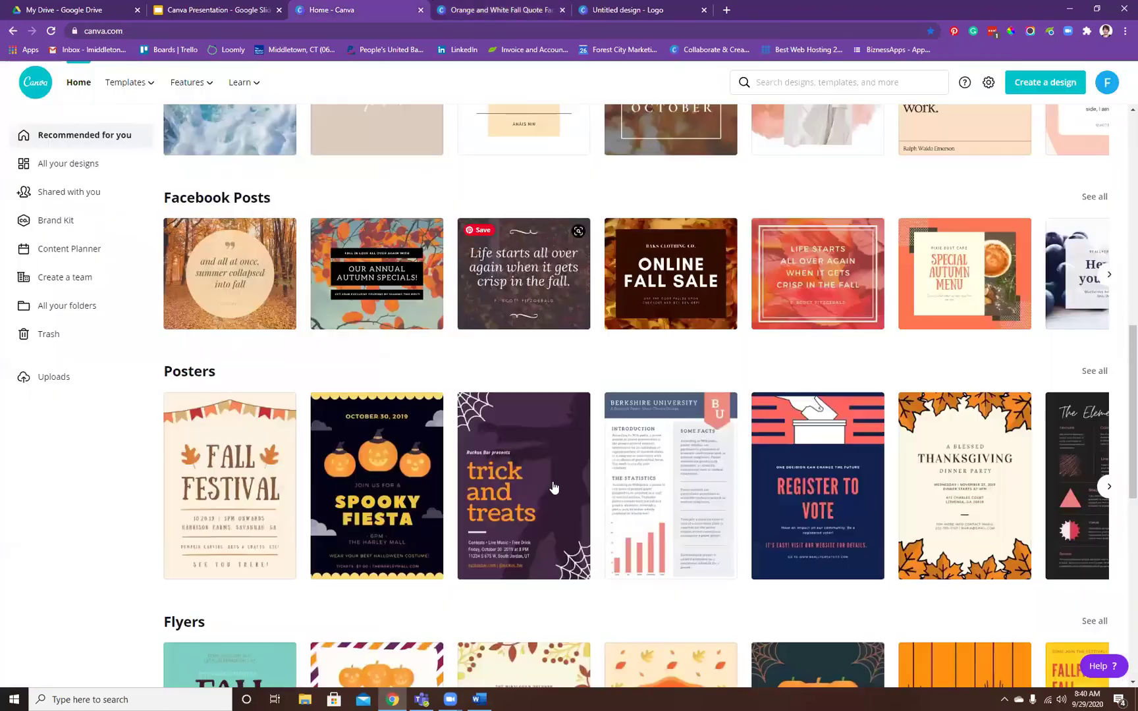
scroll(762, 678, "down", 1)
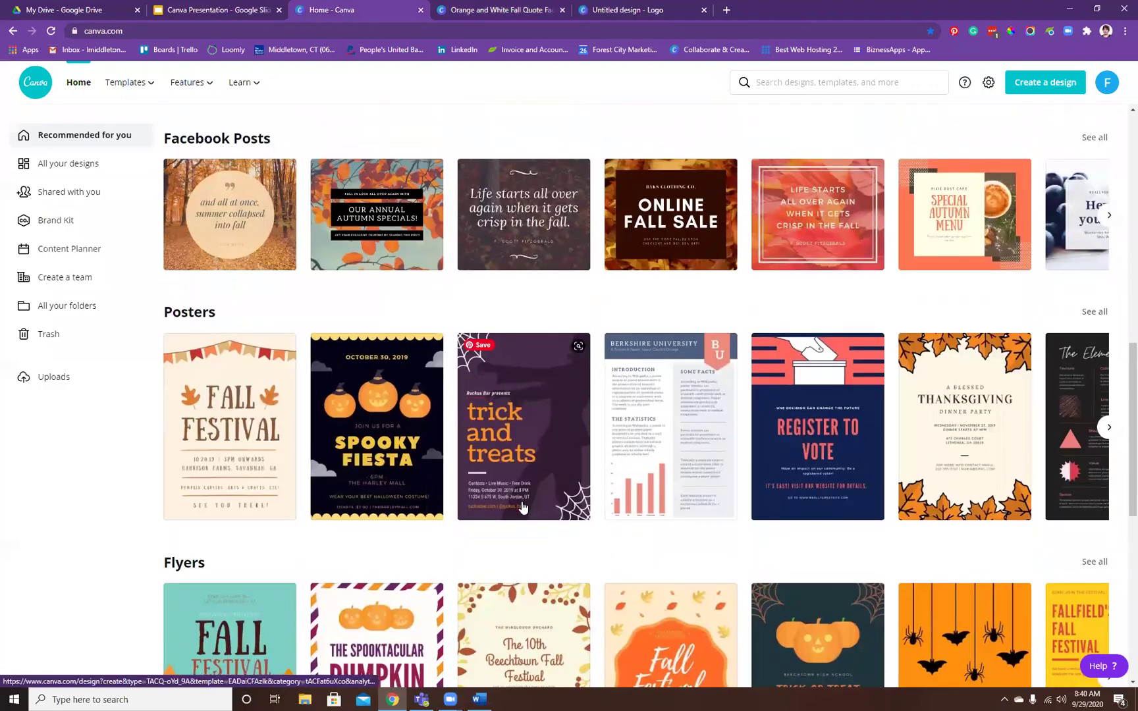
scroll(720, 412, "up", 1)
scroll(720, 413, "up", 2)
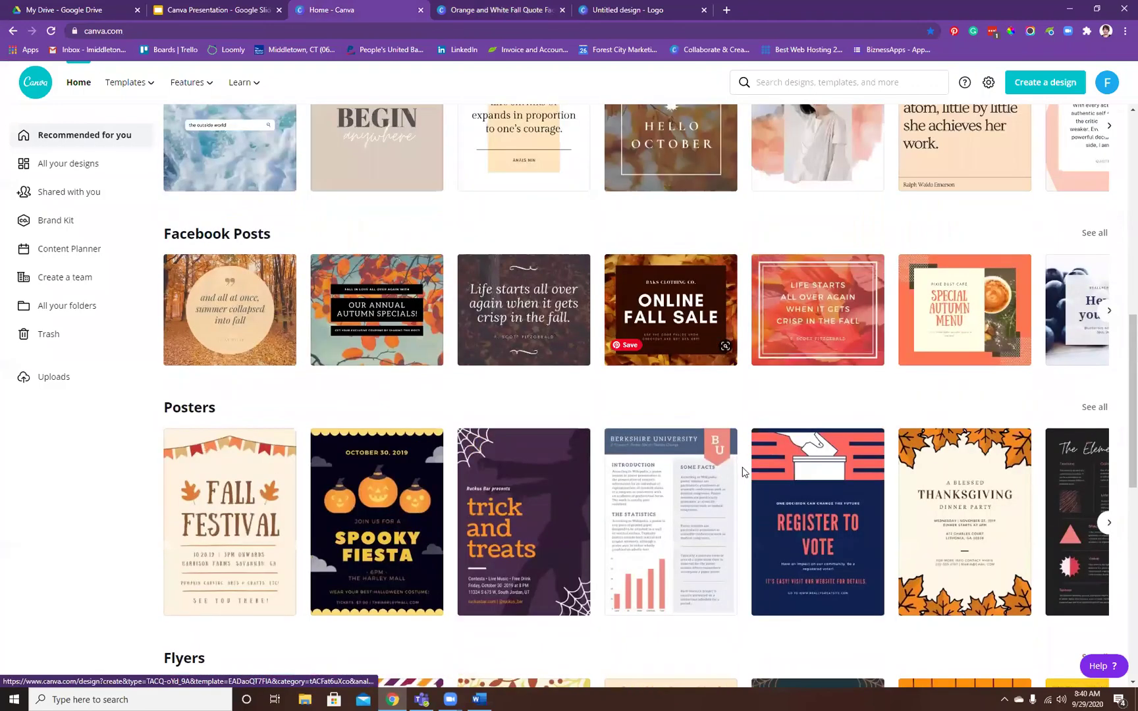
scroll(755, 507, "up", 6)
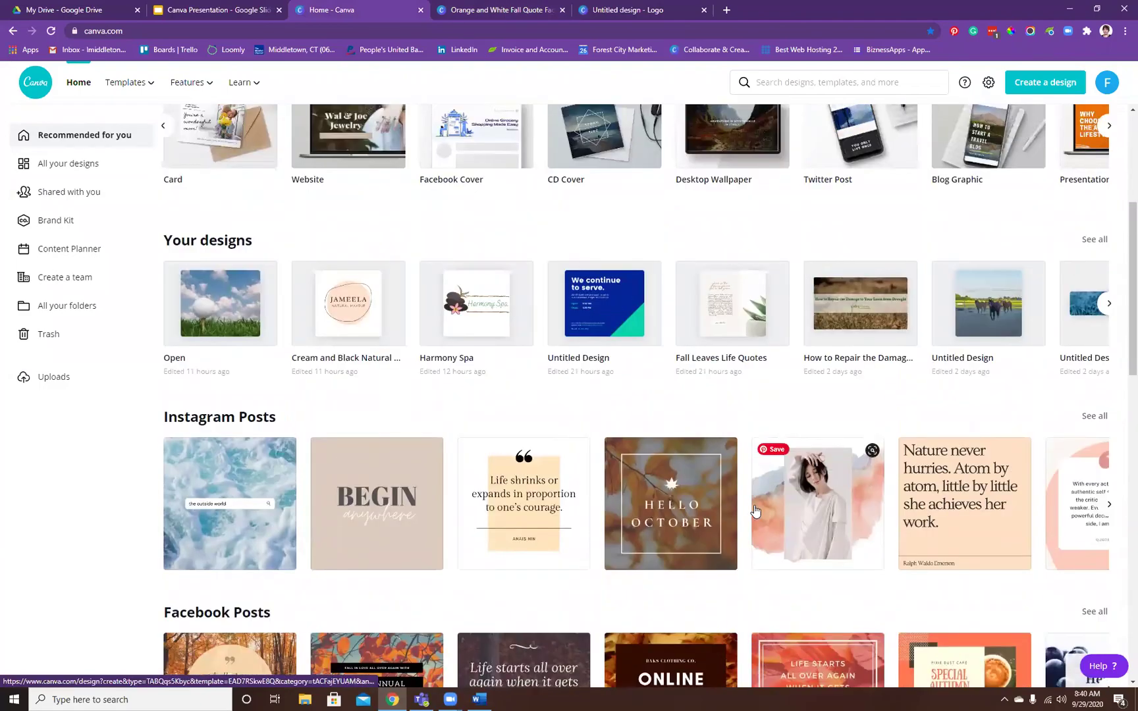
scroll(756, 508, "down", 6)
scroll(754, 507, "down", 12)
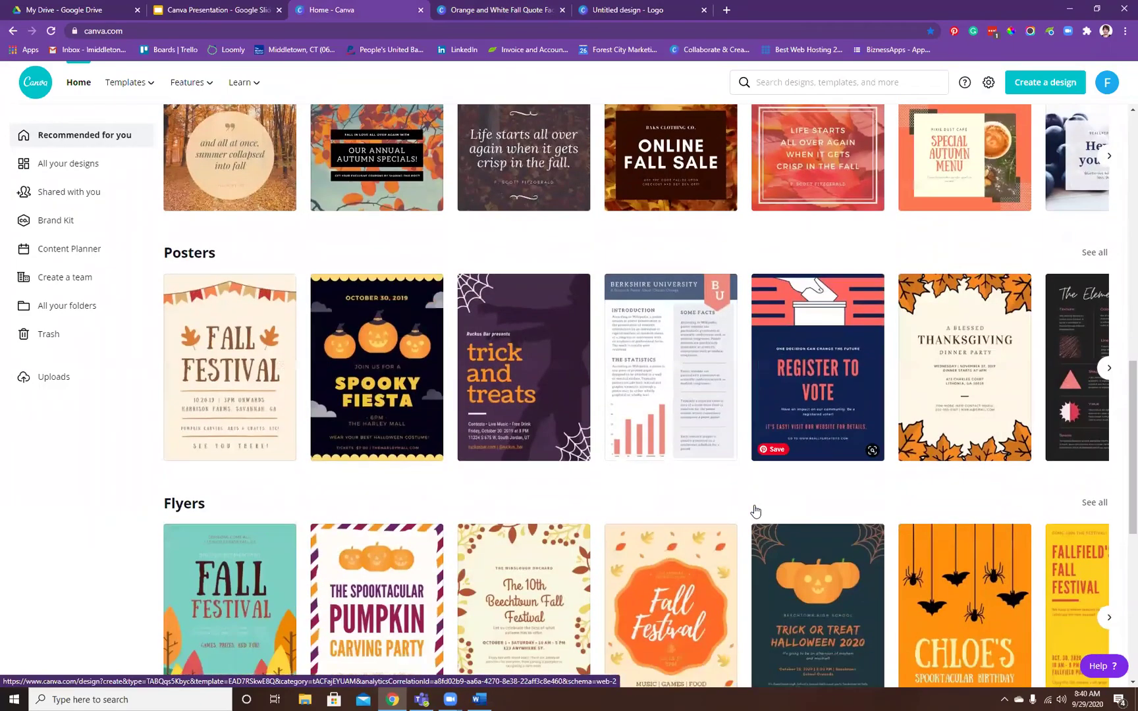
scroll(754, 506, "down", 11)
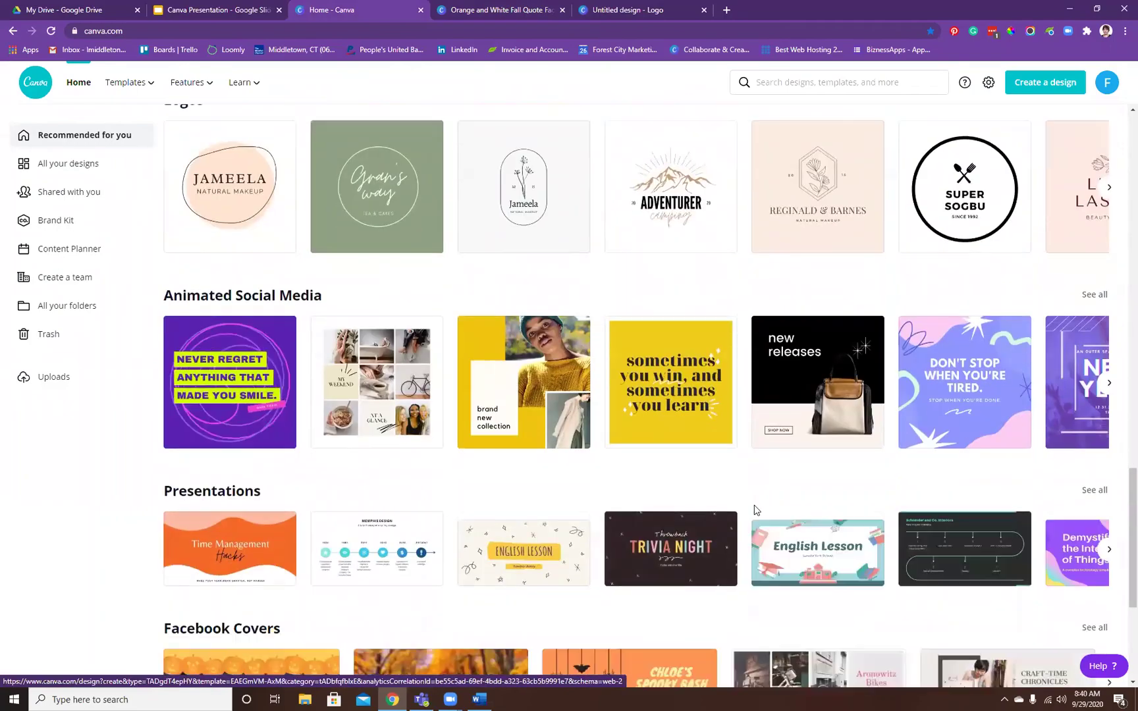
scroll(756, 510, "down", 7)
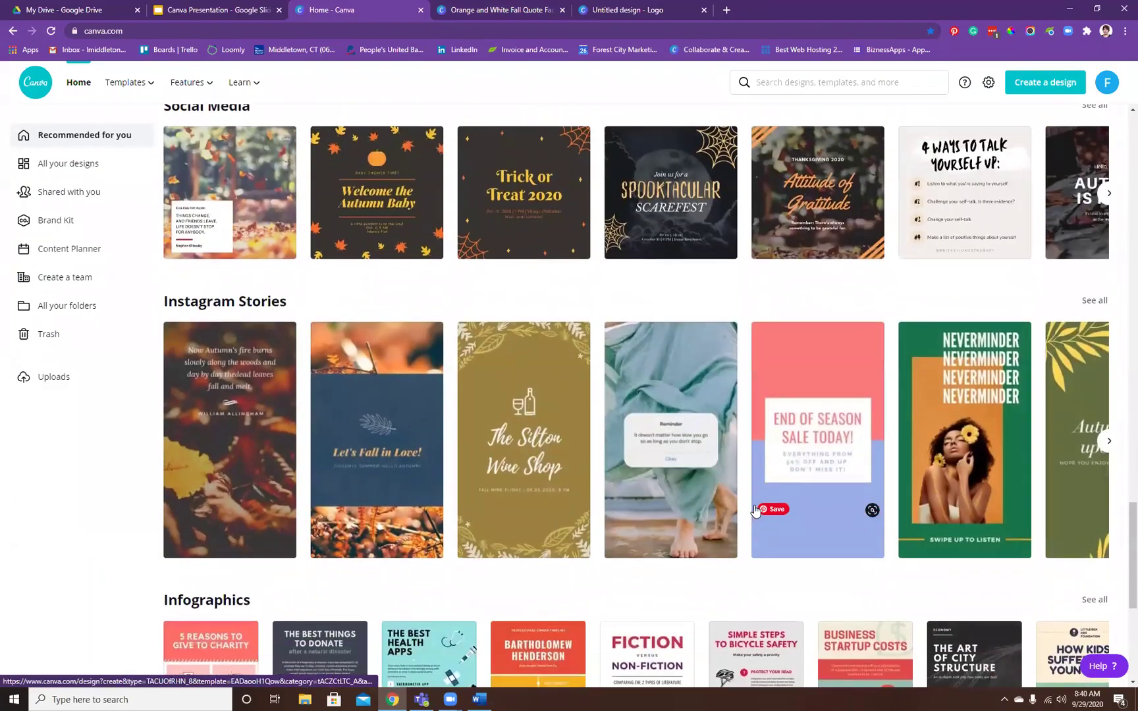
- Create a blank Facebook Post design from the Social Media design types on the home page
scroll(756, 511, "up", 11)
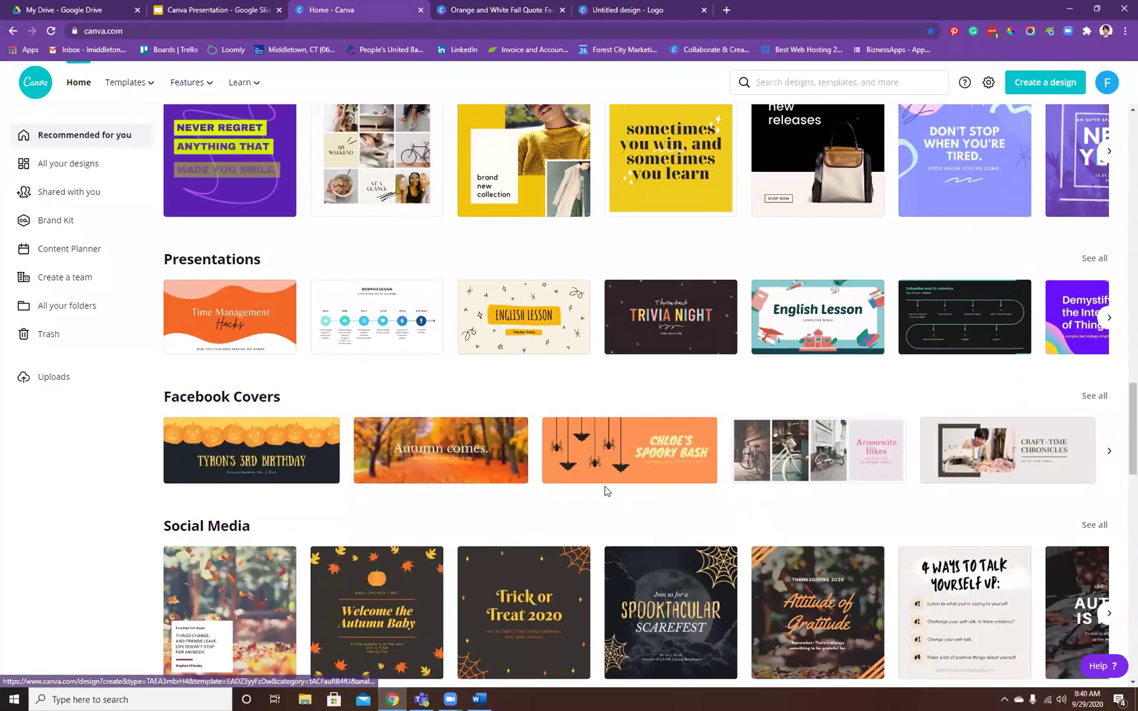
scroll(607, 490, "up", 2)
scroll(606, 491, "up", 8)
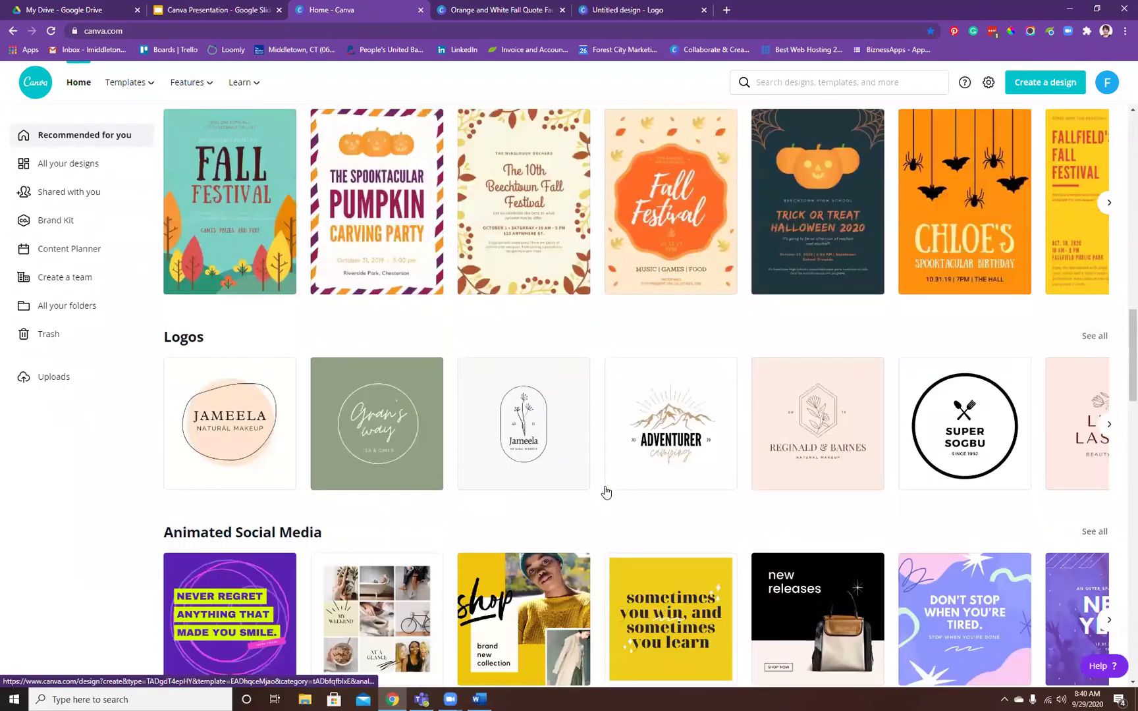
scroll(606, 491, "up", 15)
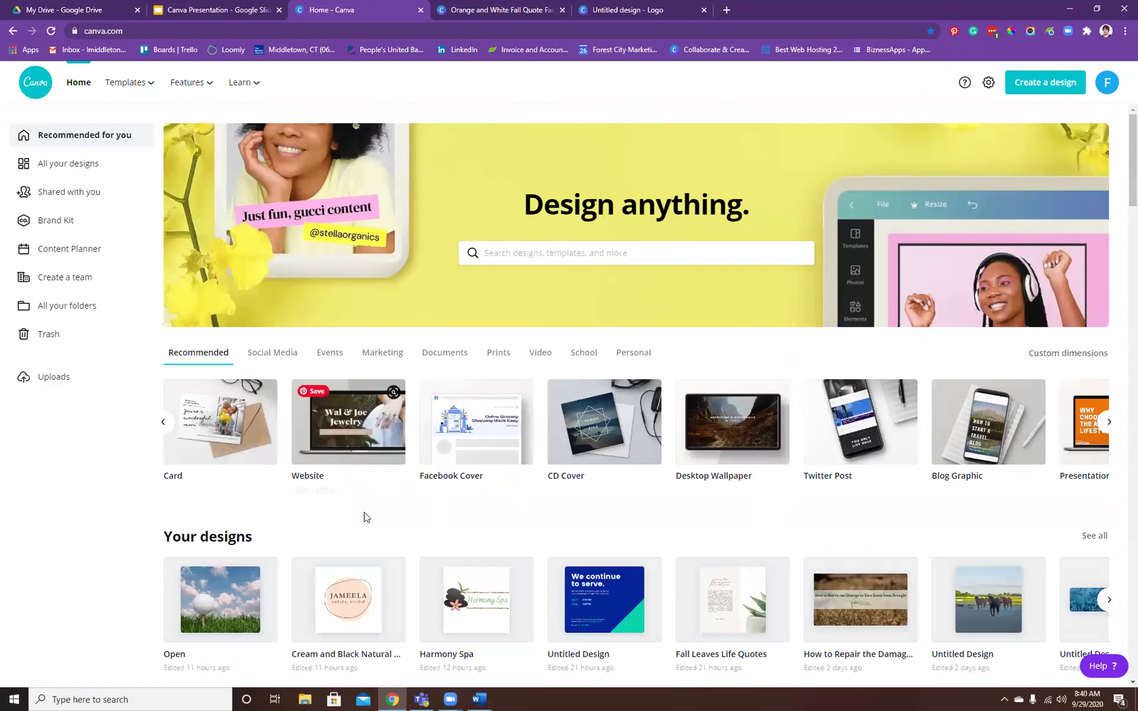
scroll(314, 288, "down", 2)
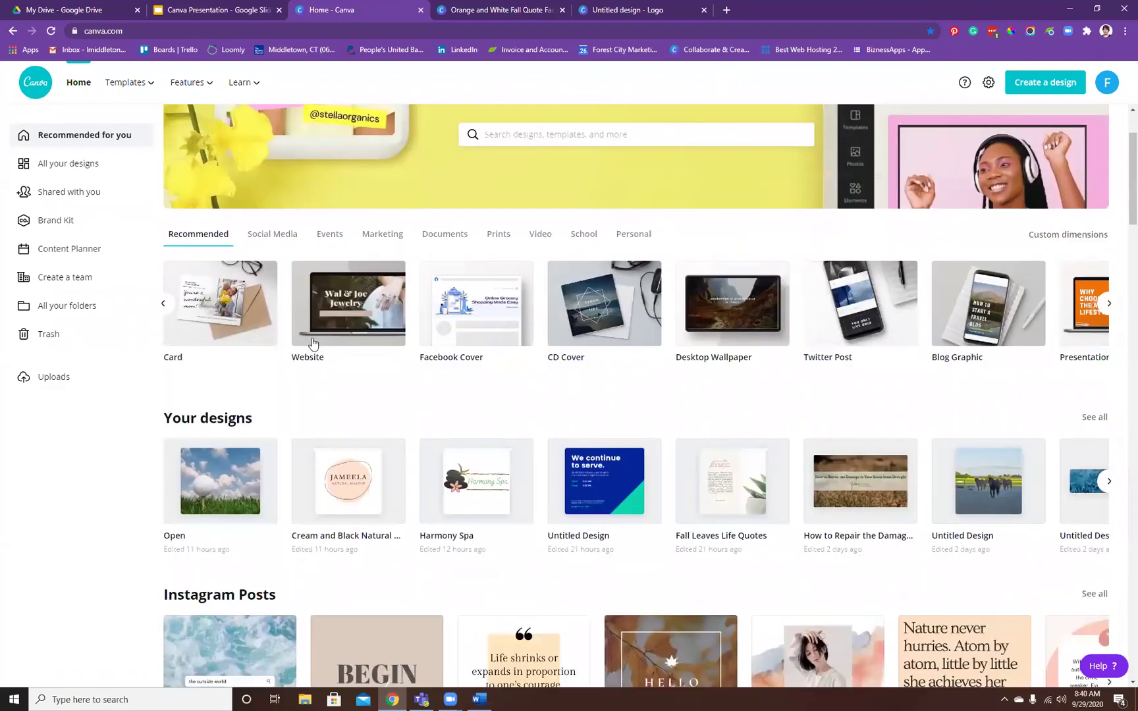
scroll(317, 349, "down", 1)
scroll(313, 351, "up", 3)
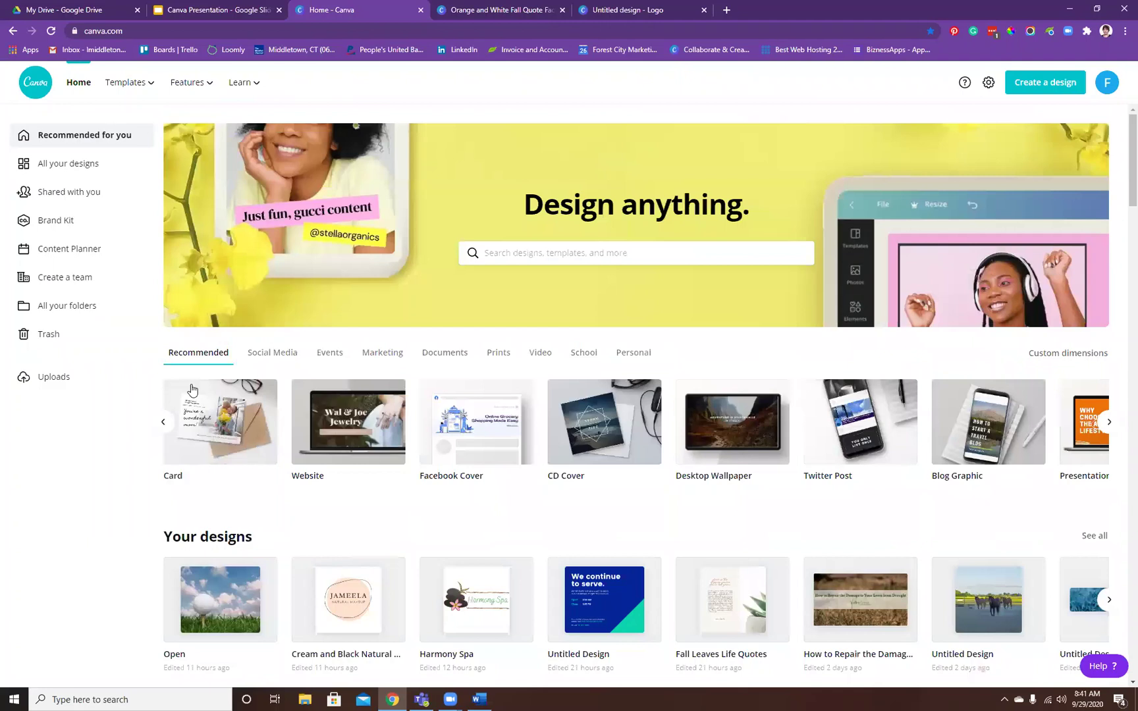
left_click(264, 357)
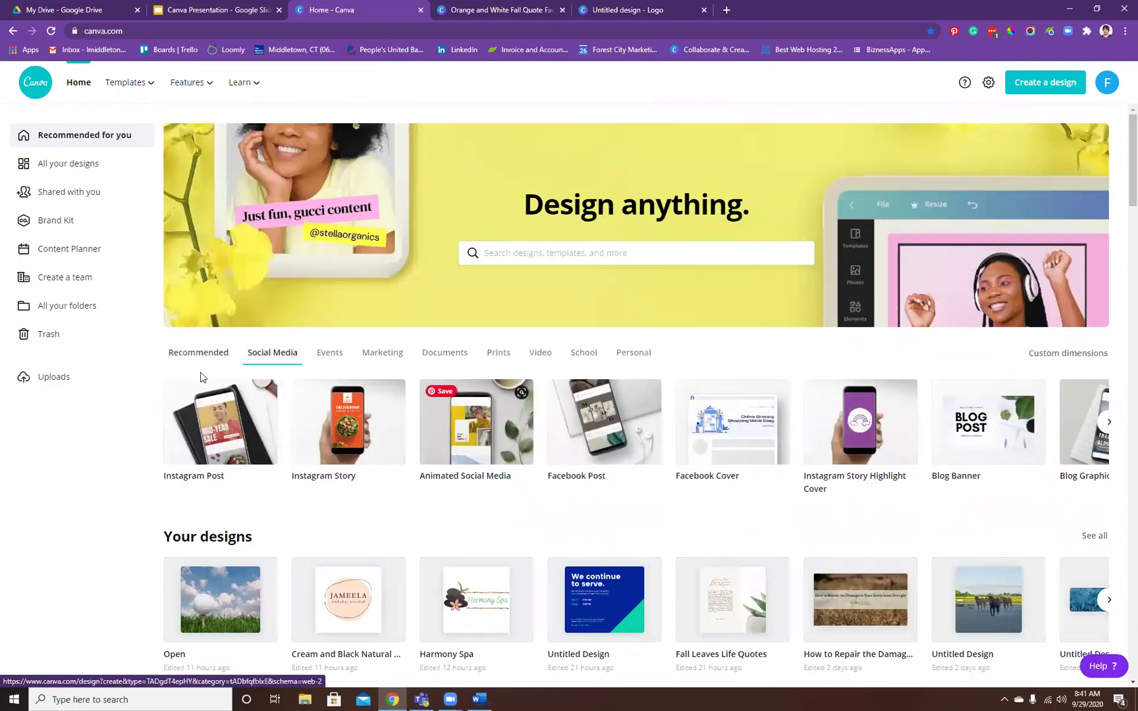
left_click(596, 429)
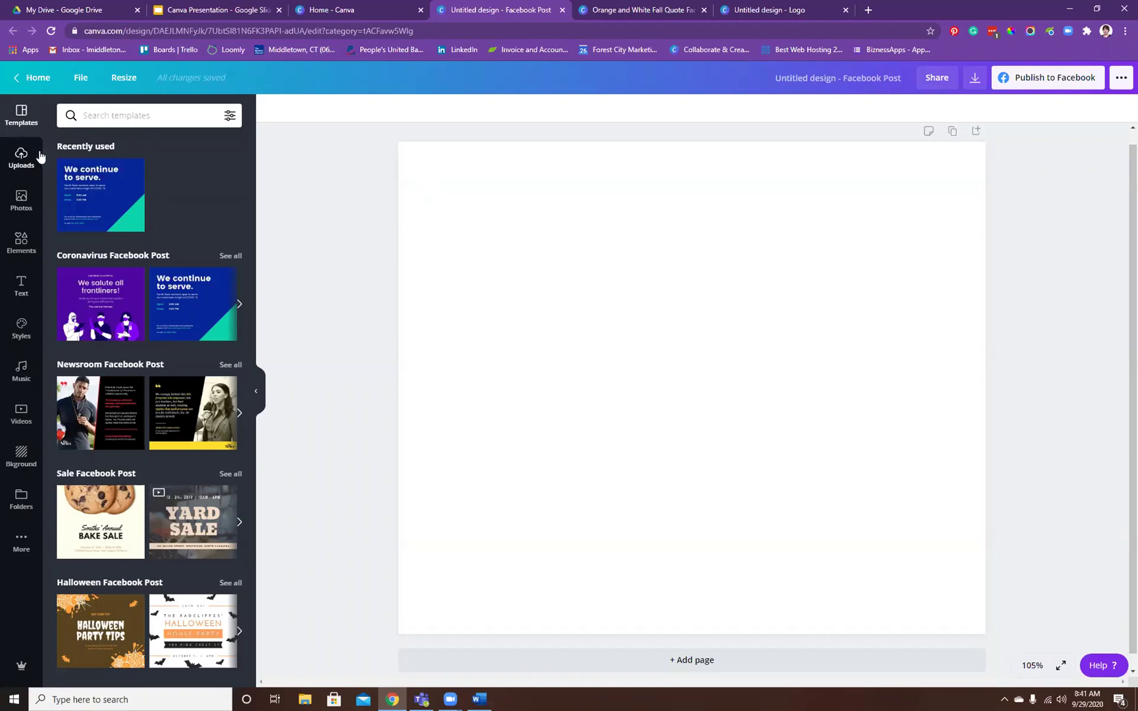
- Examine the Facebook post template categories, from Coronavirus and Newsroom down through the seasonal and holiday ones to the general templates
scroll(134, 227, "down", 2)
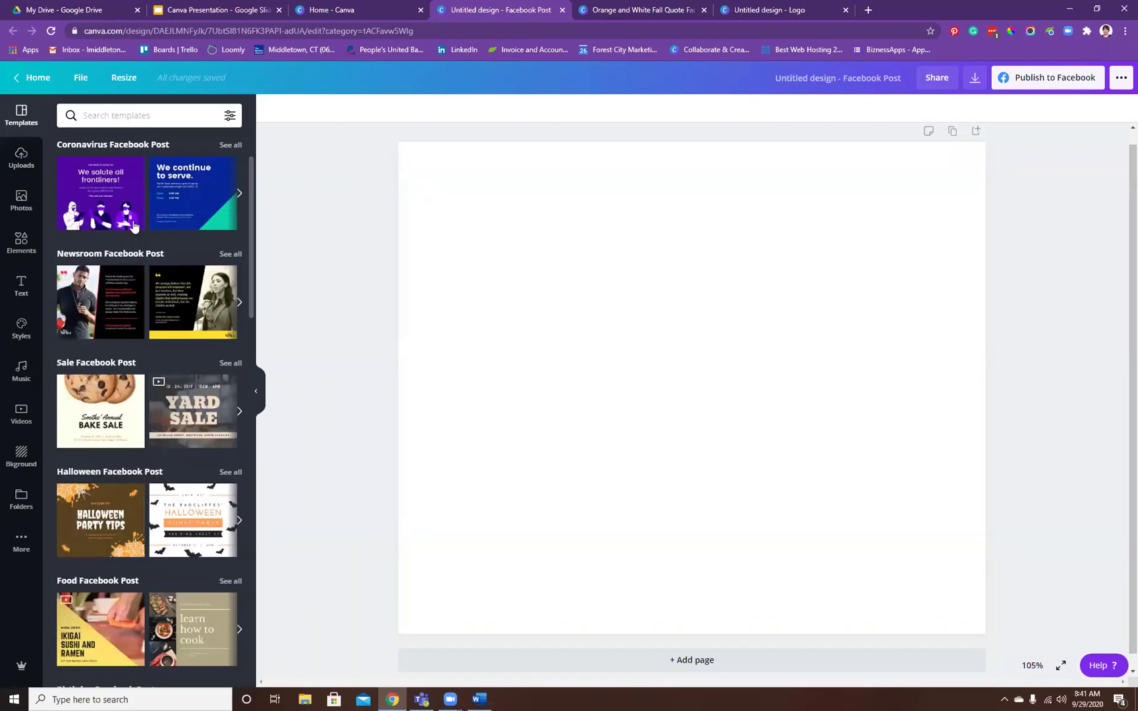
scroll(134, 226, "down", 6)
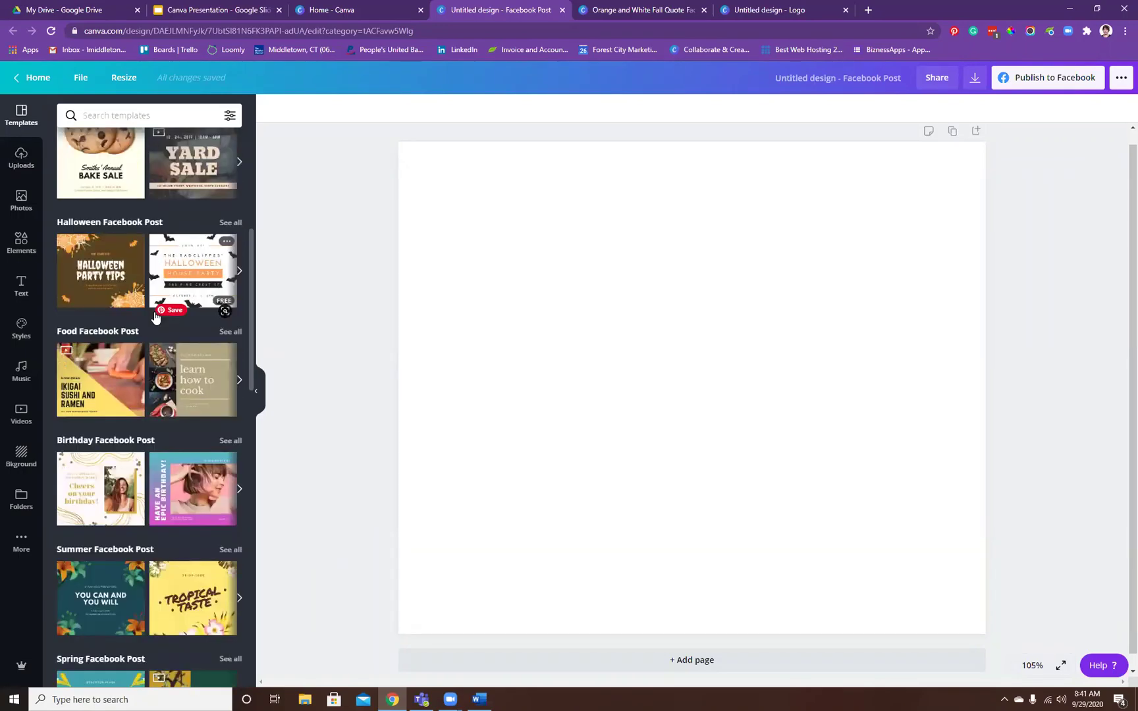
scroll(155, 318, "down", 3)
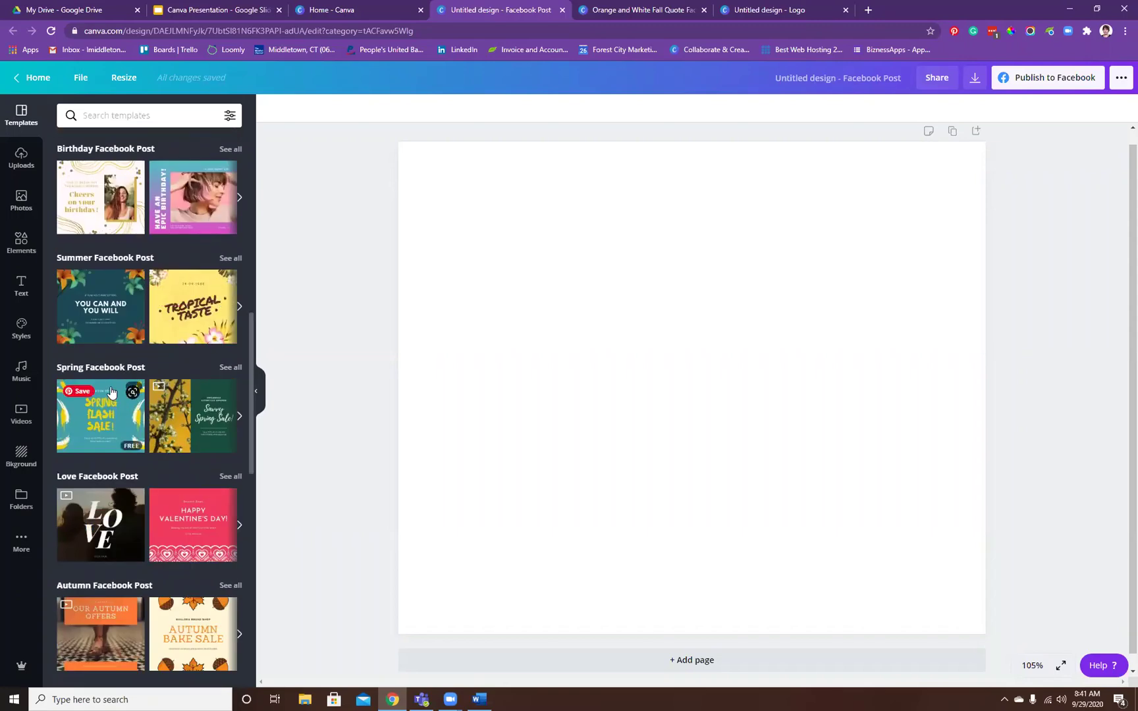
scroll(111, 392, "down", 6)
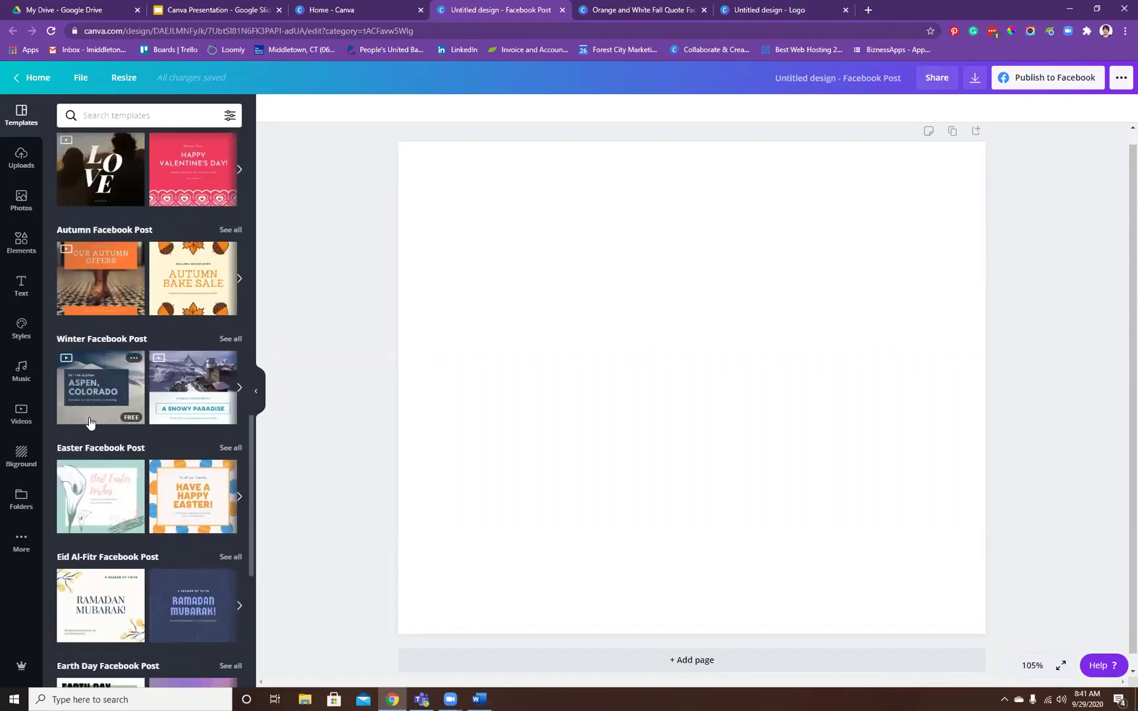
scroll(115, 387, "down", 2)
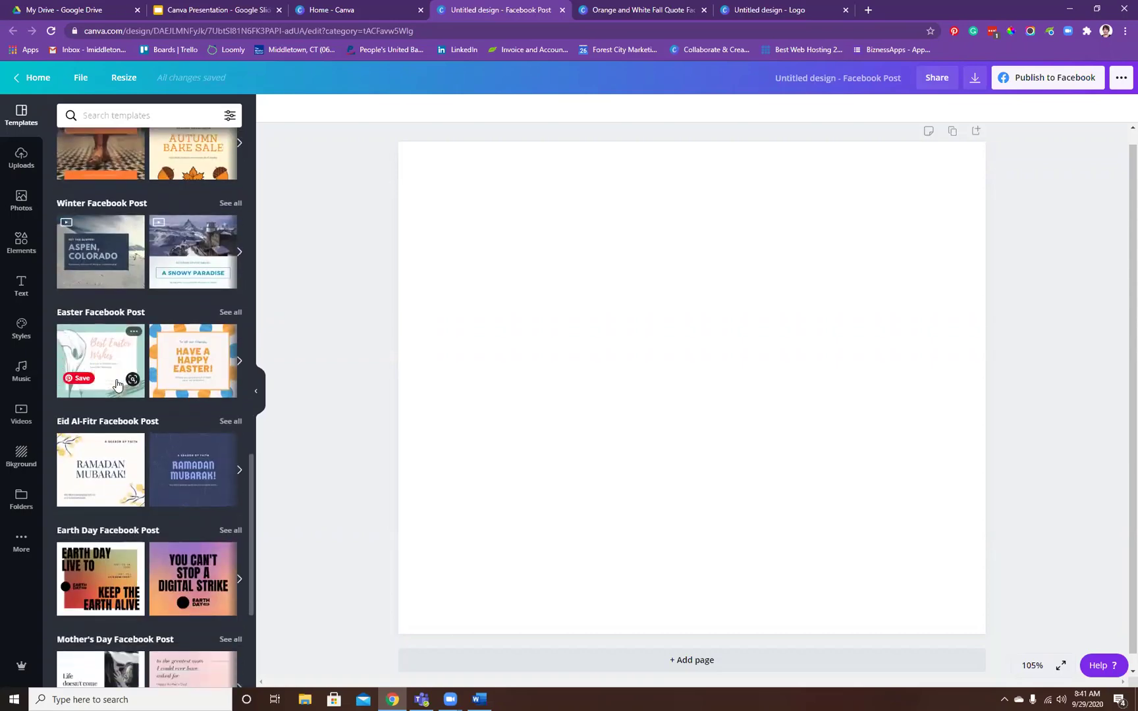
scroll(117, 385, "down", 1)
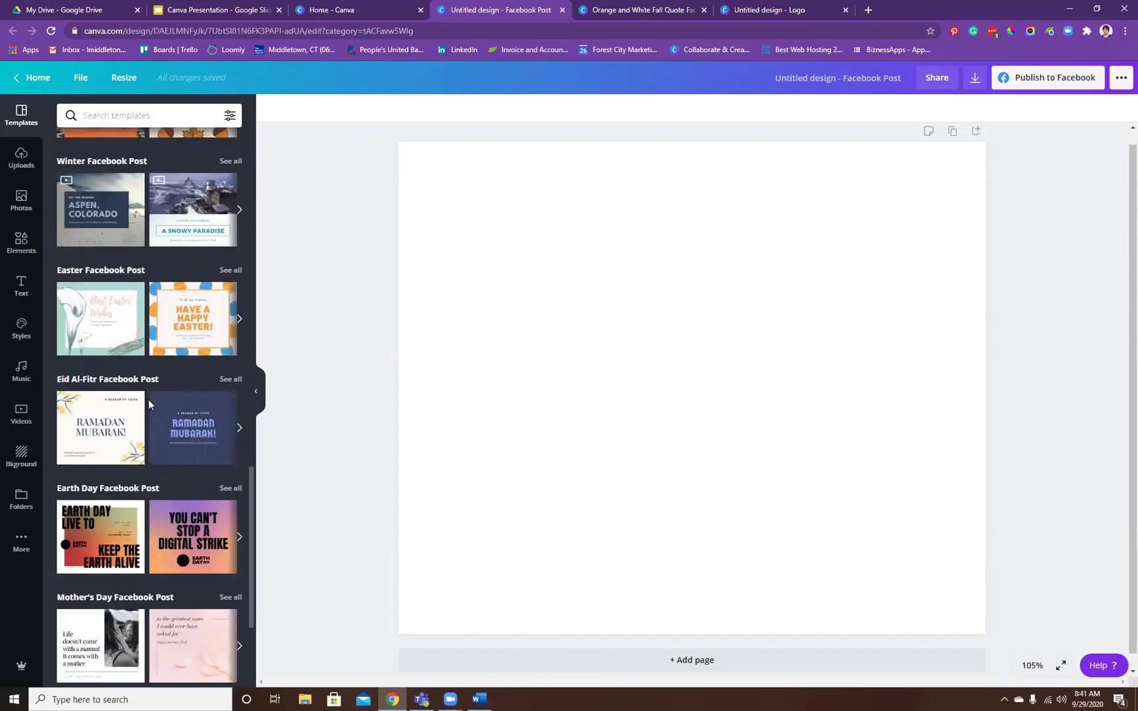
scroll(143, 441, "down", 5)
scroll(138, 437, "down", 8)
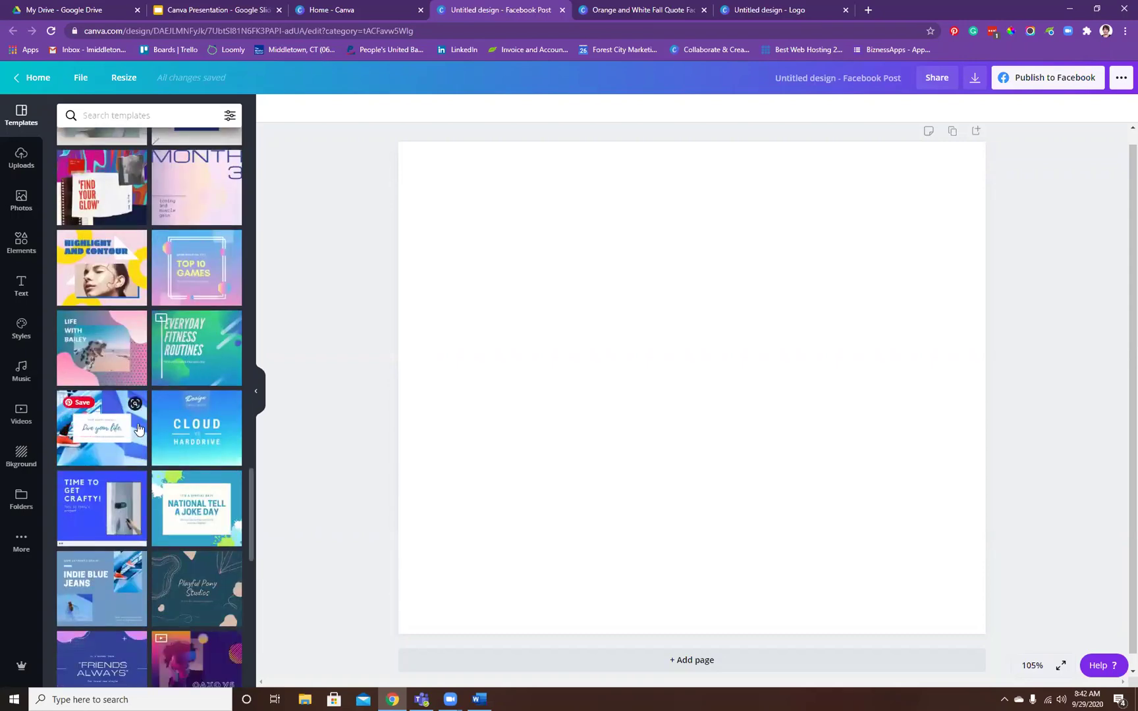
- Return to the Autumn Facebook Post templates and apply the animated "Our Autumn Offers" template to the blank page
scroll(138, 427, "up", 14)
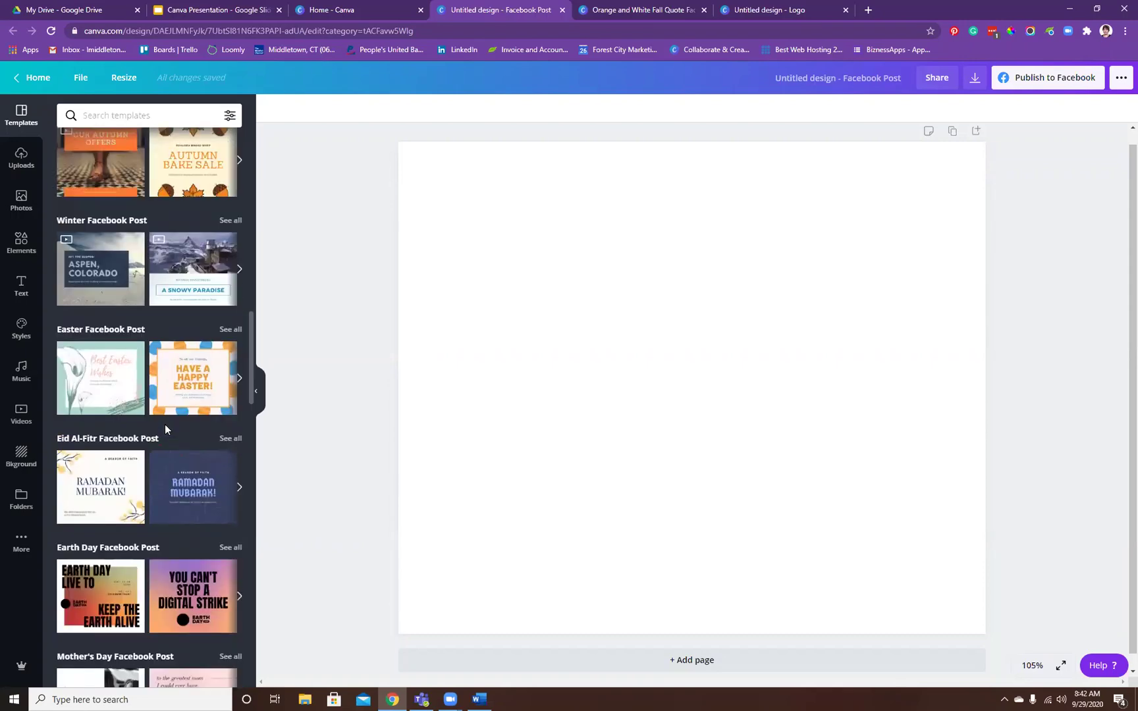
scroll(165, 425, "up", 4)
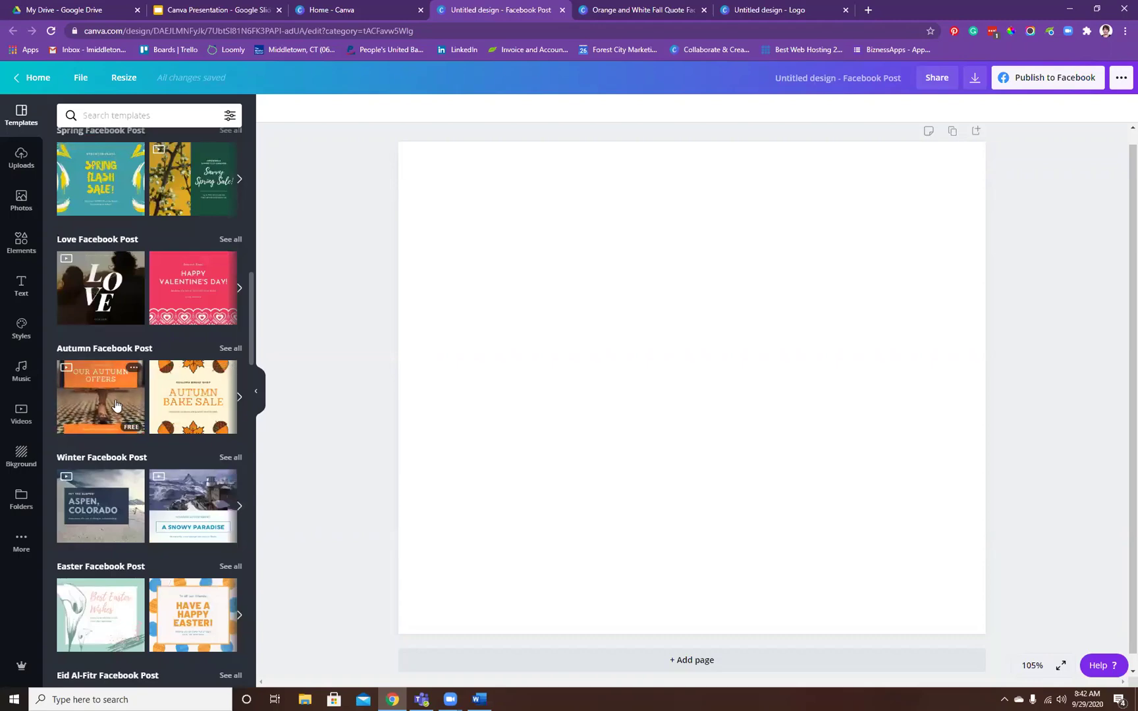
left_click(116, 404)
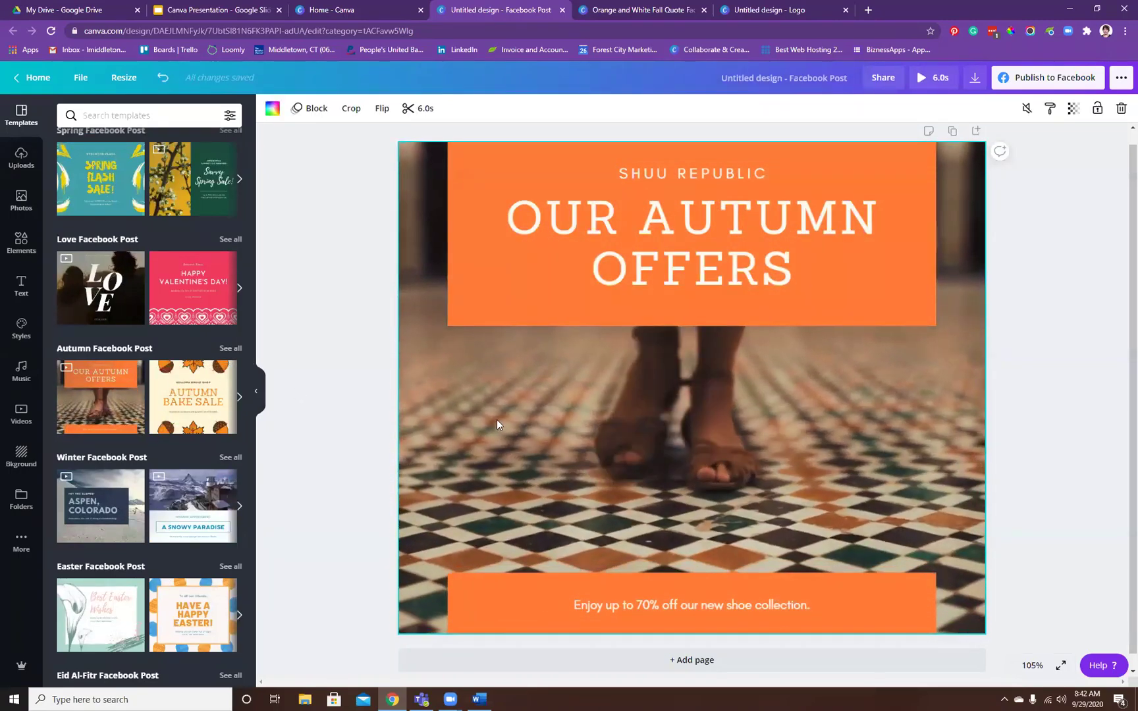
mouse_move(522, 413)
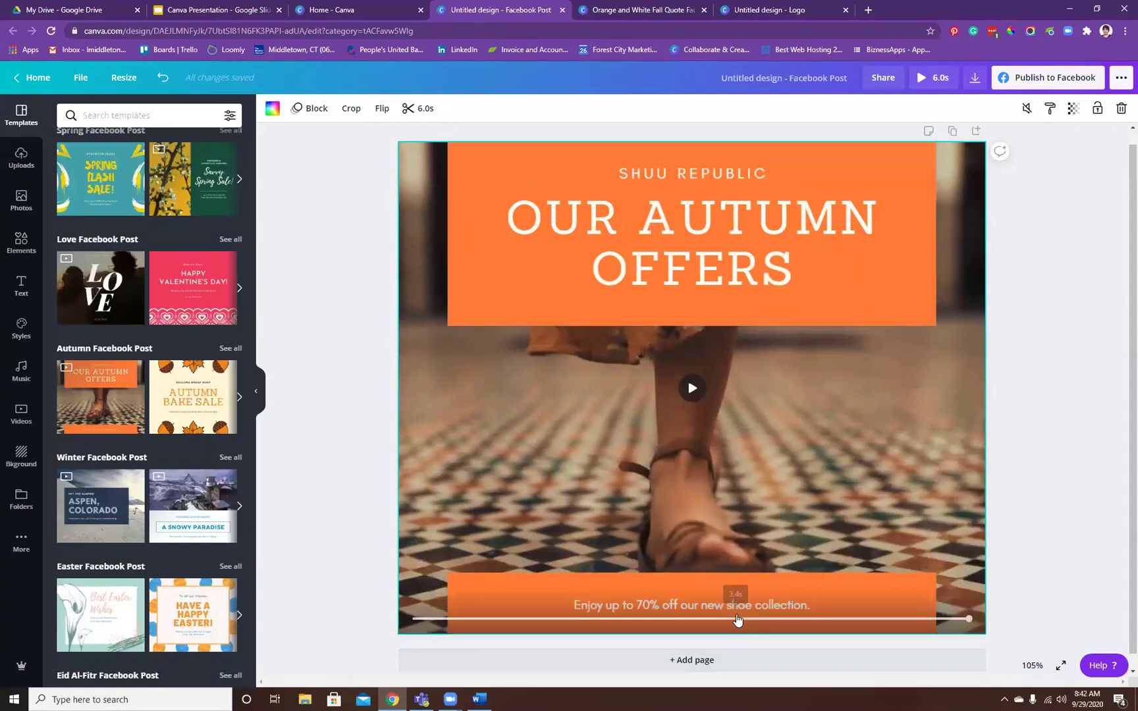
- Replace the word "AUTUMN" with "WINTER" in the main heading of the post
left_click(742, 204)
double_click(743, 213)
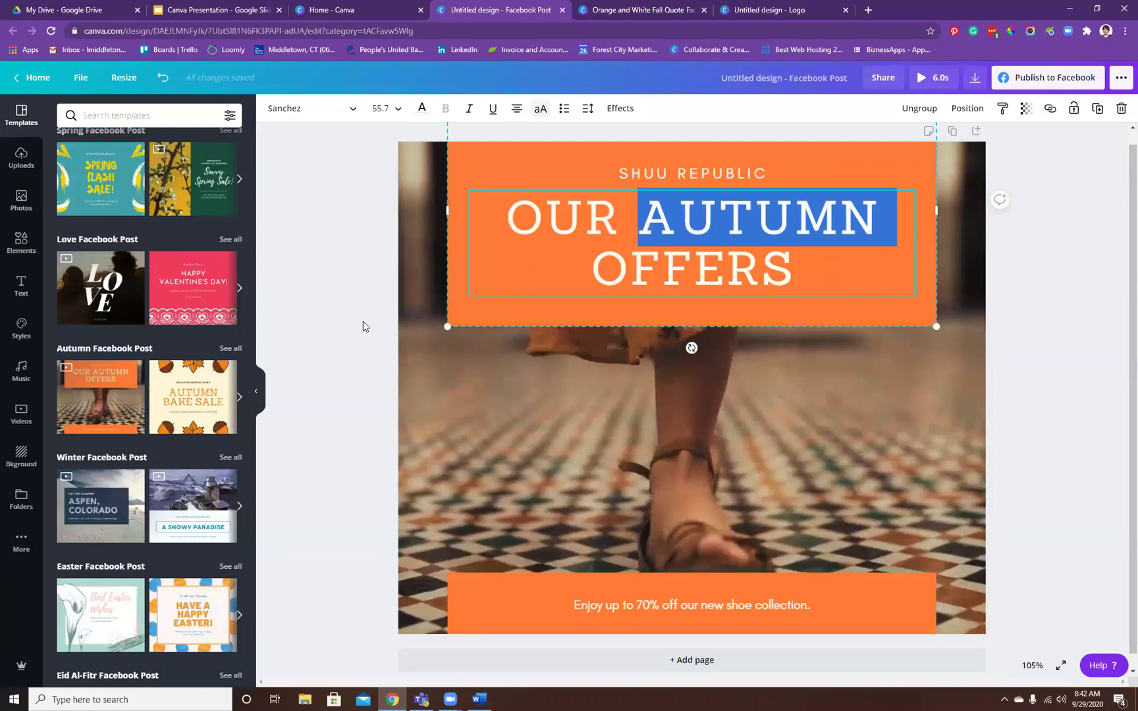
left_click(620, 239)
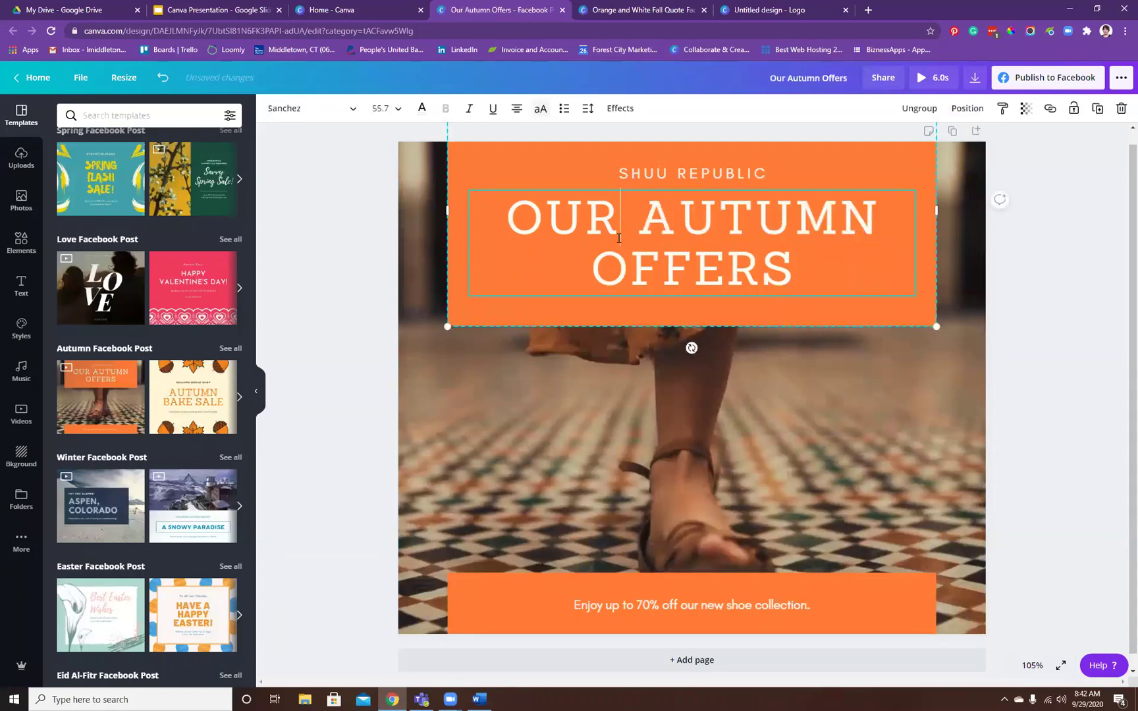
double_click(687, 218)
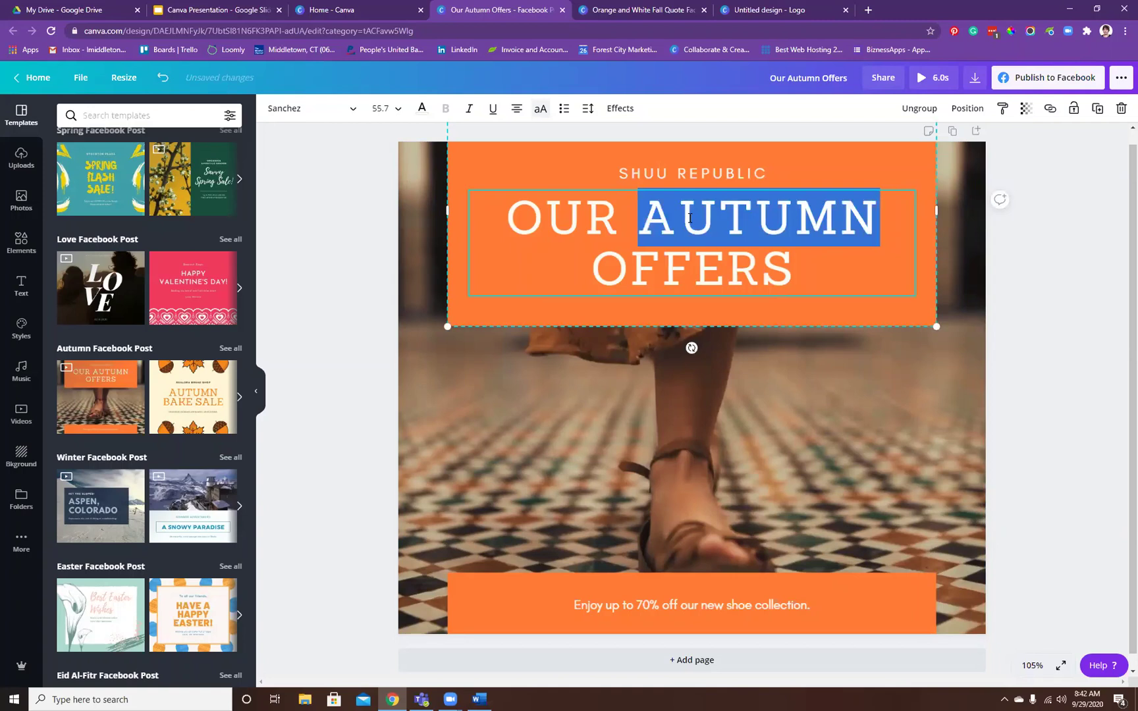
type("WINTER")
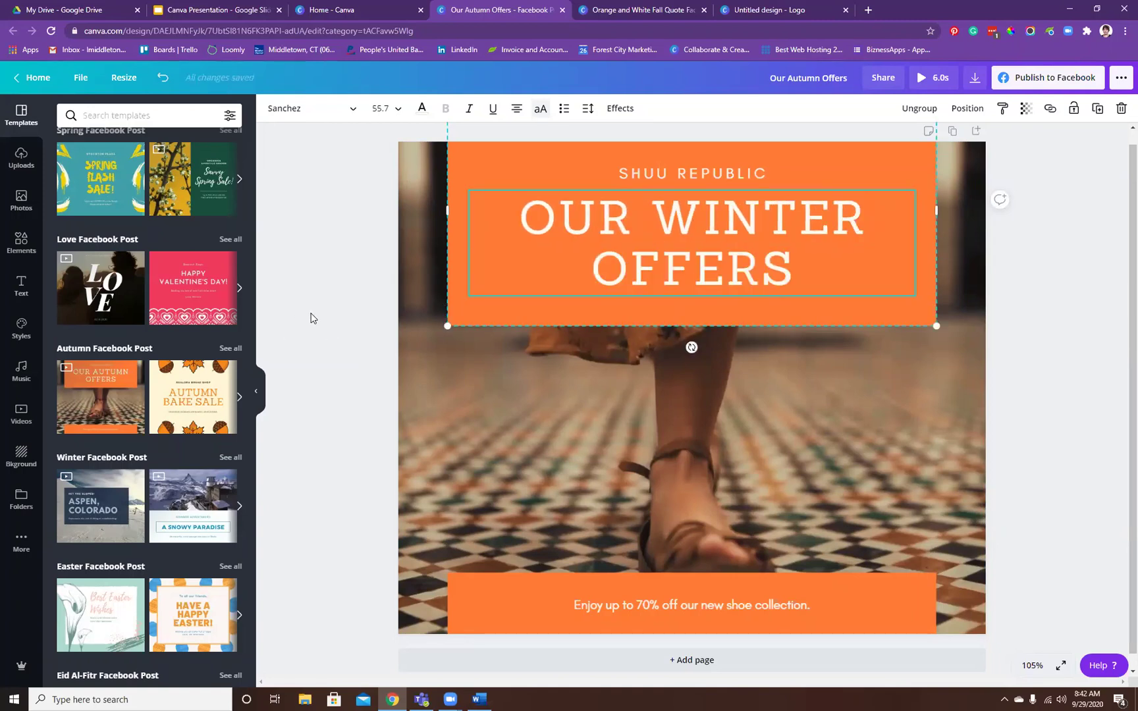
left_click(310, 315)
- Change the brand line above the heading to "SHOE REPUBLIC" and deselect it
left_click(700, 170)
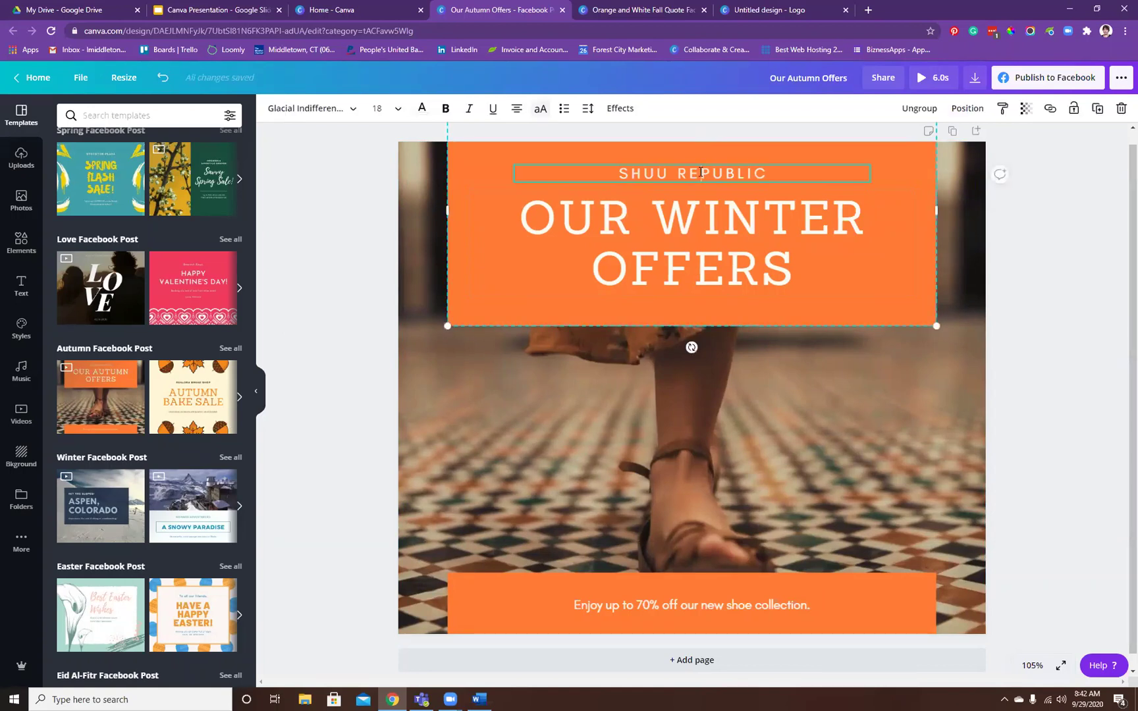
double_click(656, 173)
type("SHOE")
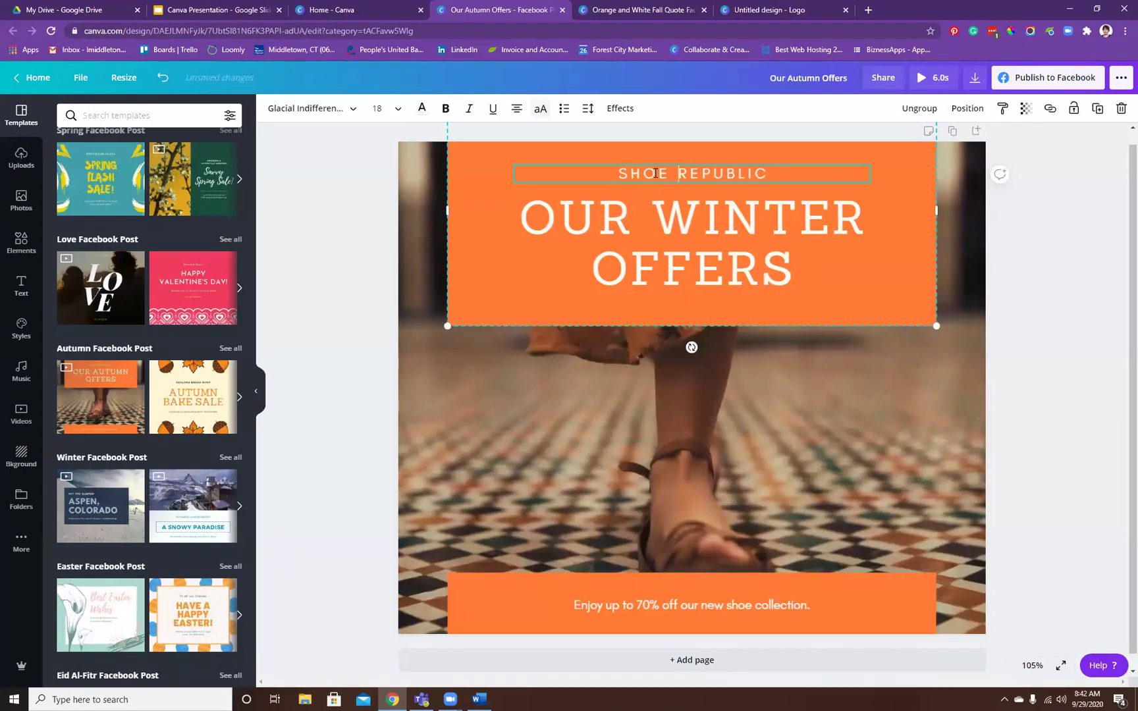
left_click(1047, 319)
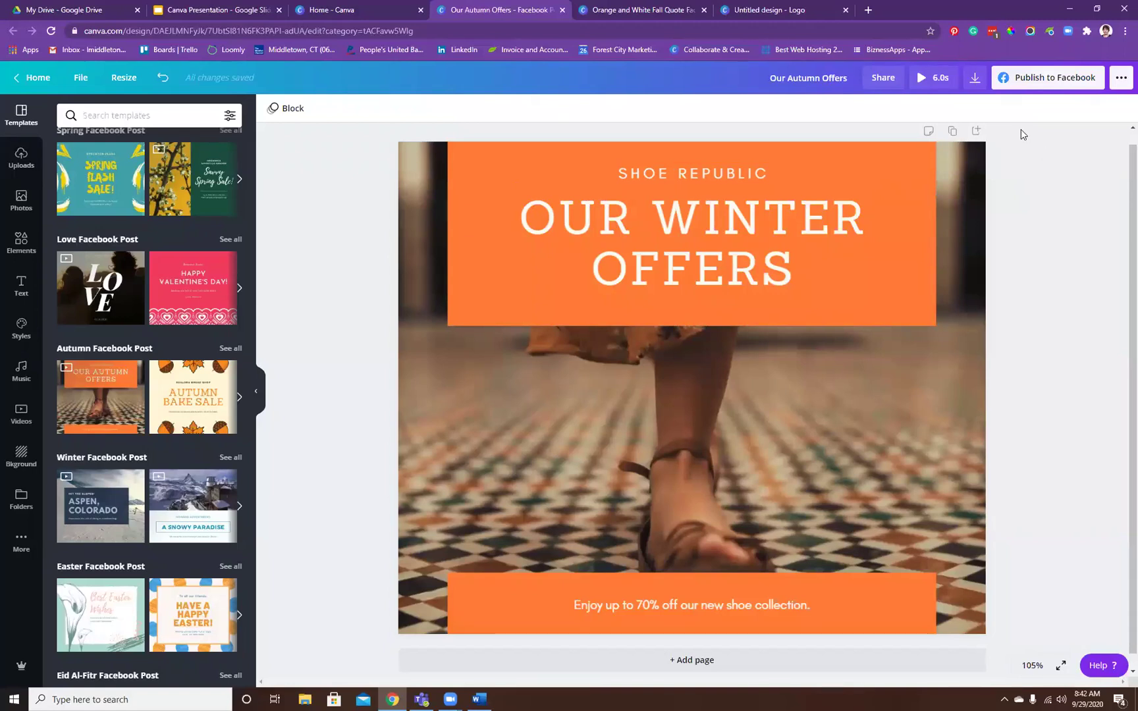
- View the design's download options and Facebook publishing options, dismissing each without exporting or connecting an account
left_click(976, 79)
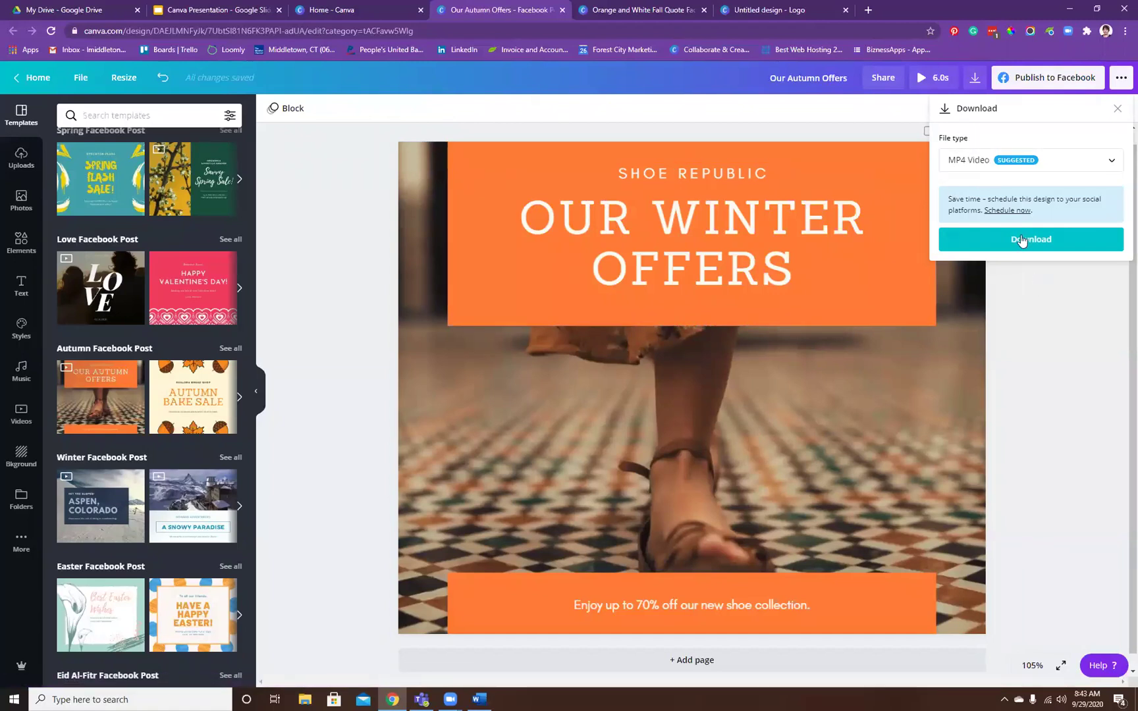
left_click(1037, 304)
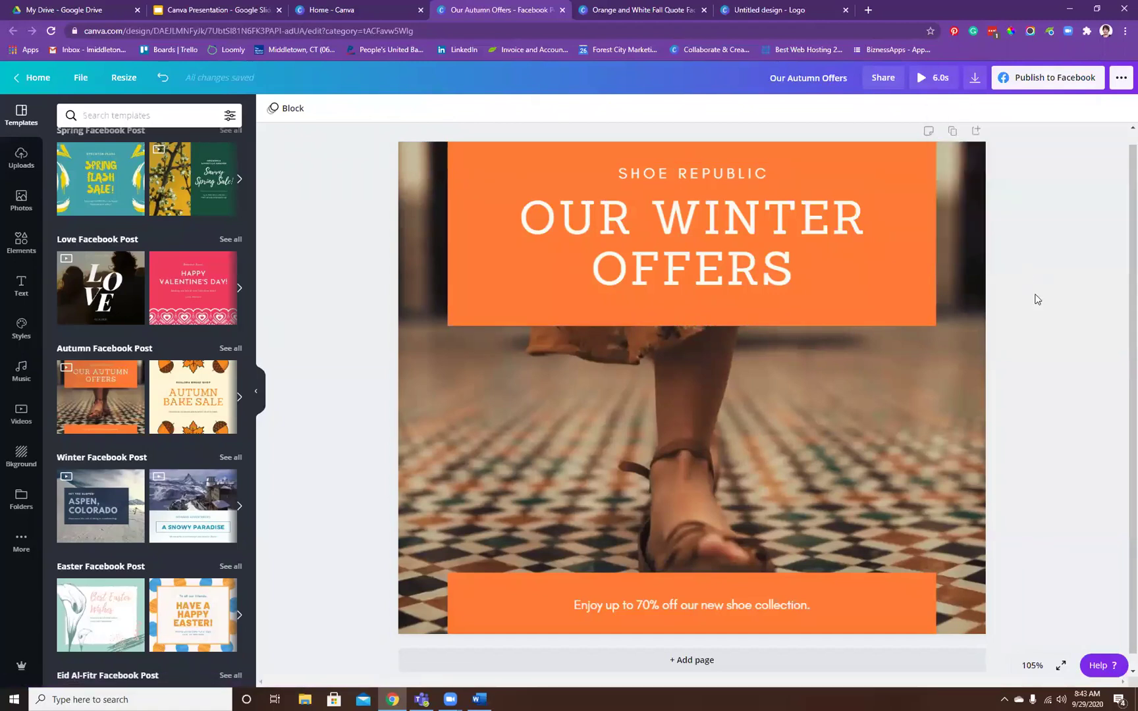
left_click(1035, 88)
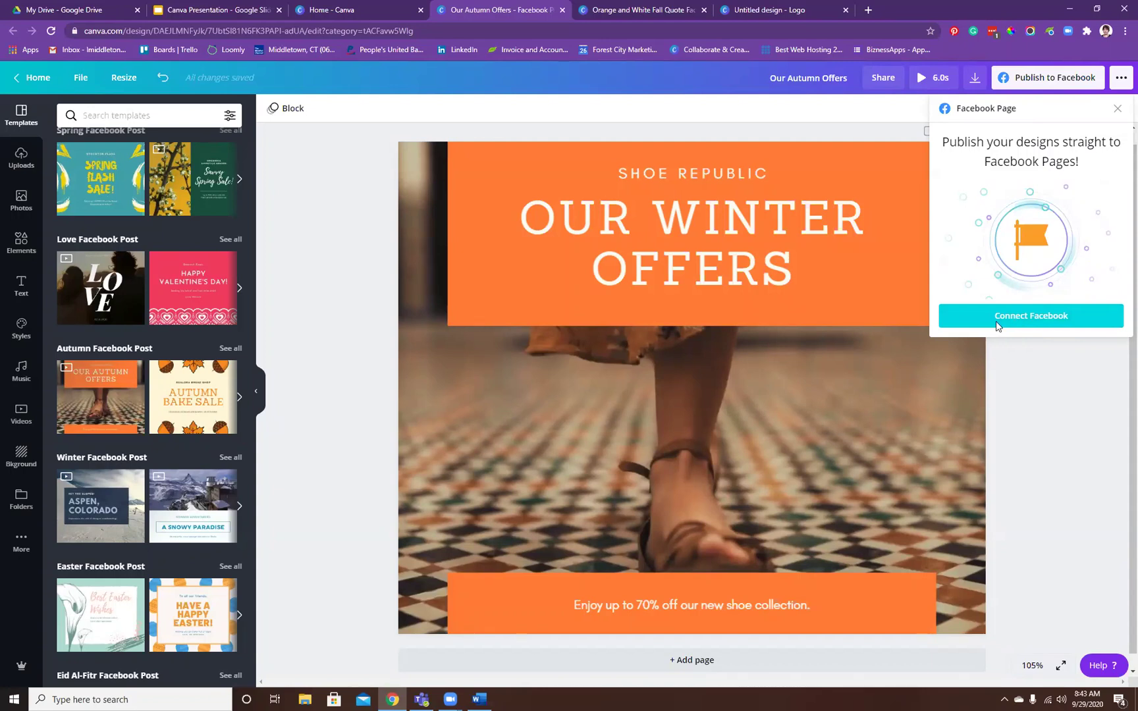
left_click(349, 326)
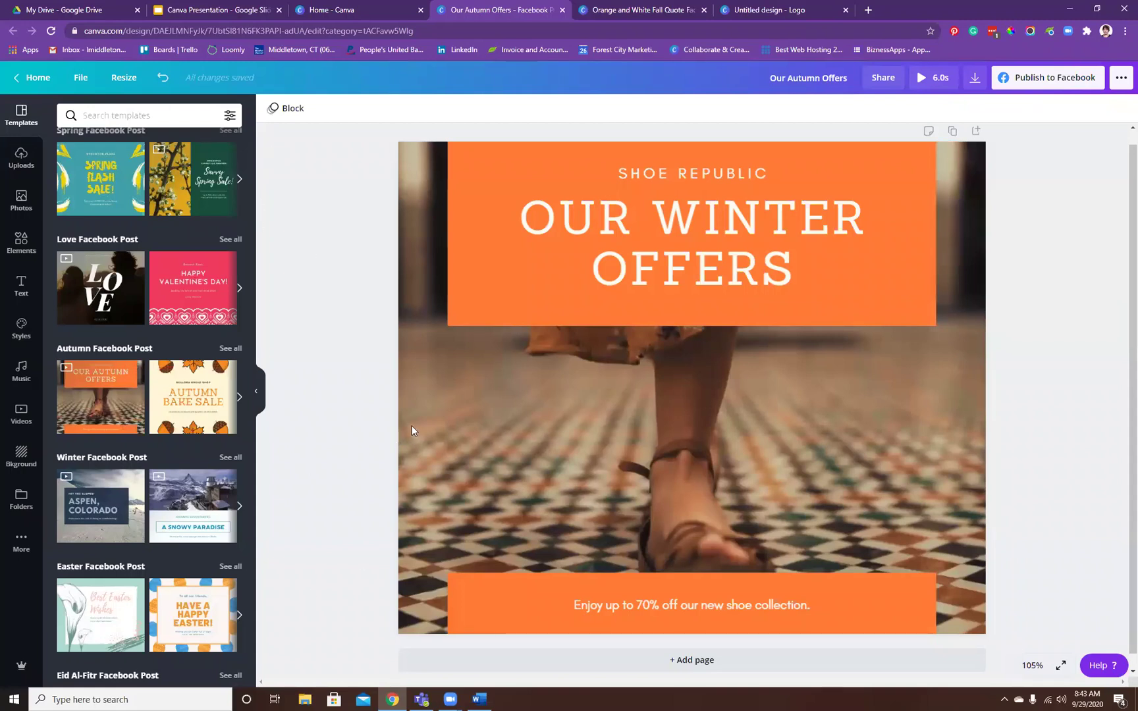
- Delete the background video and the orange heading block with its text from the page
left_click(468, 419)
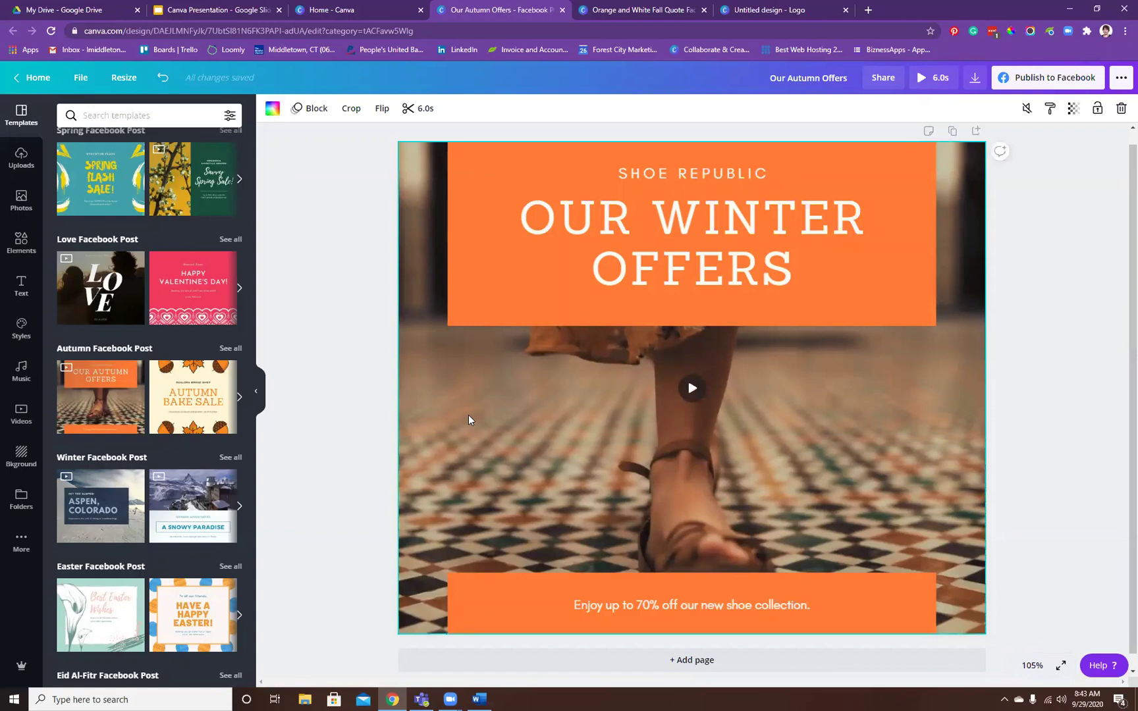
left_click(1121, 108)
left_click(816, 232)
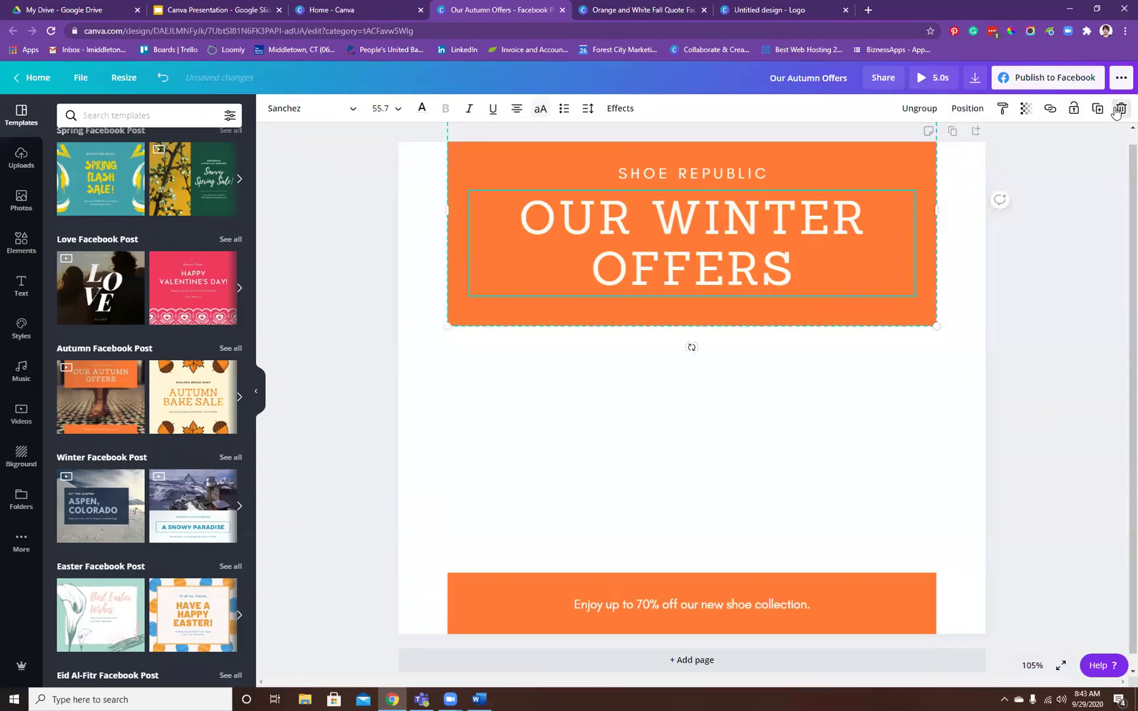
left_click(1121, 108)
left_click(1085, 140)
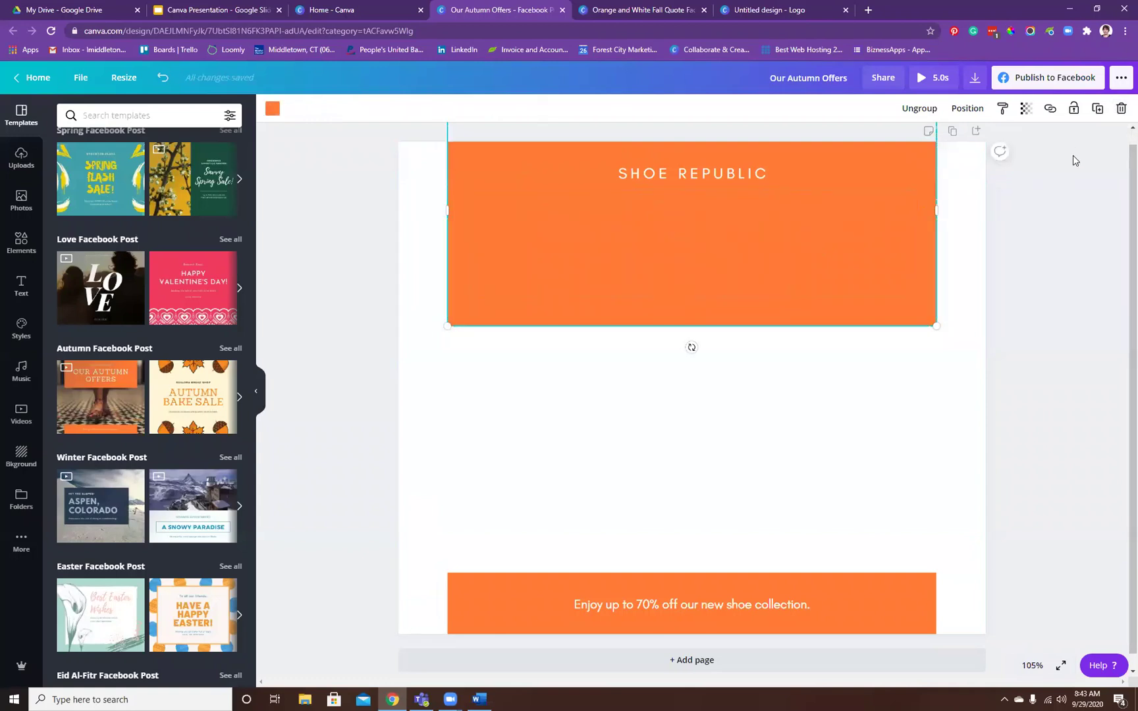
left_click(1121, 108)
- Delete the orange footer banner group together with its "Enjoy up to 70% off our new shoe collection." text
left_click(719, 636)
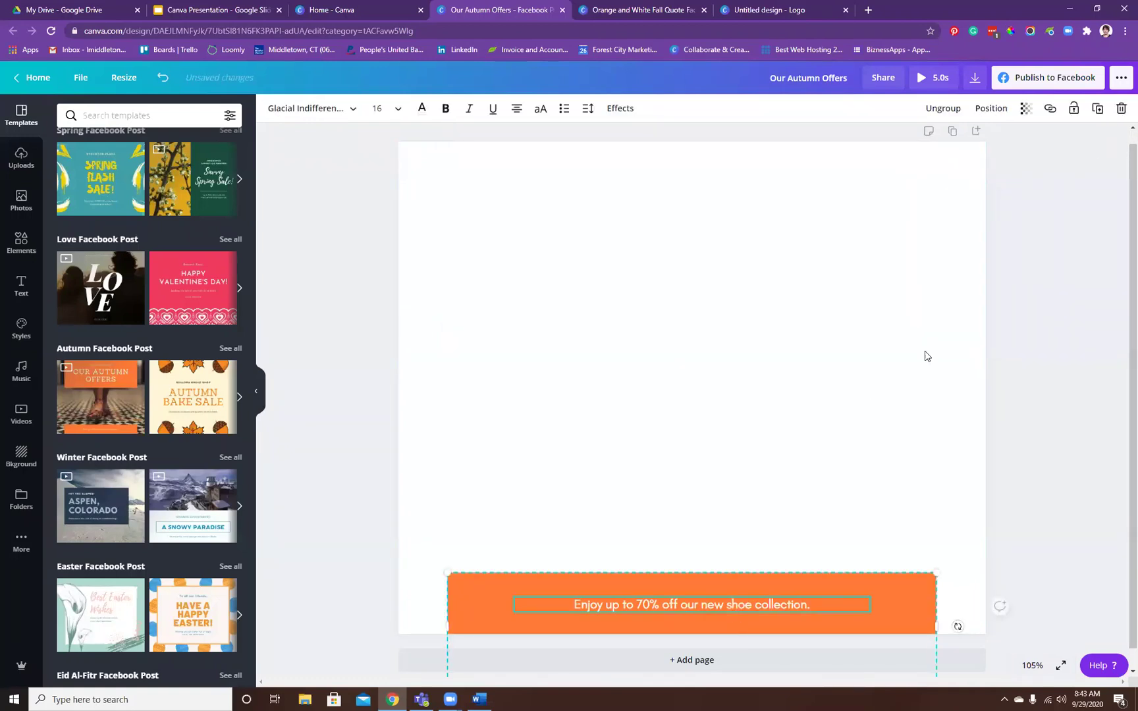
left_click(1121, 108)
left_click(869, 580)
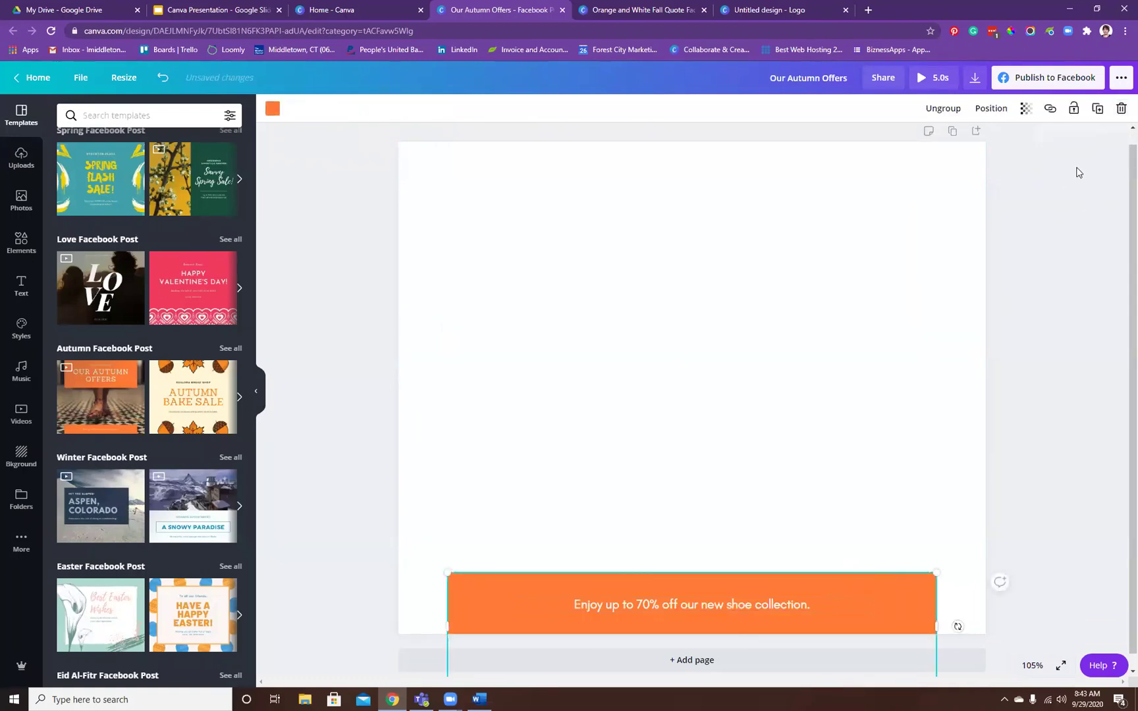
left_click(1121, 108)
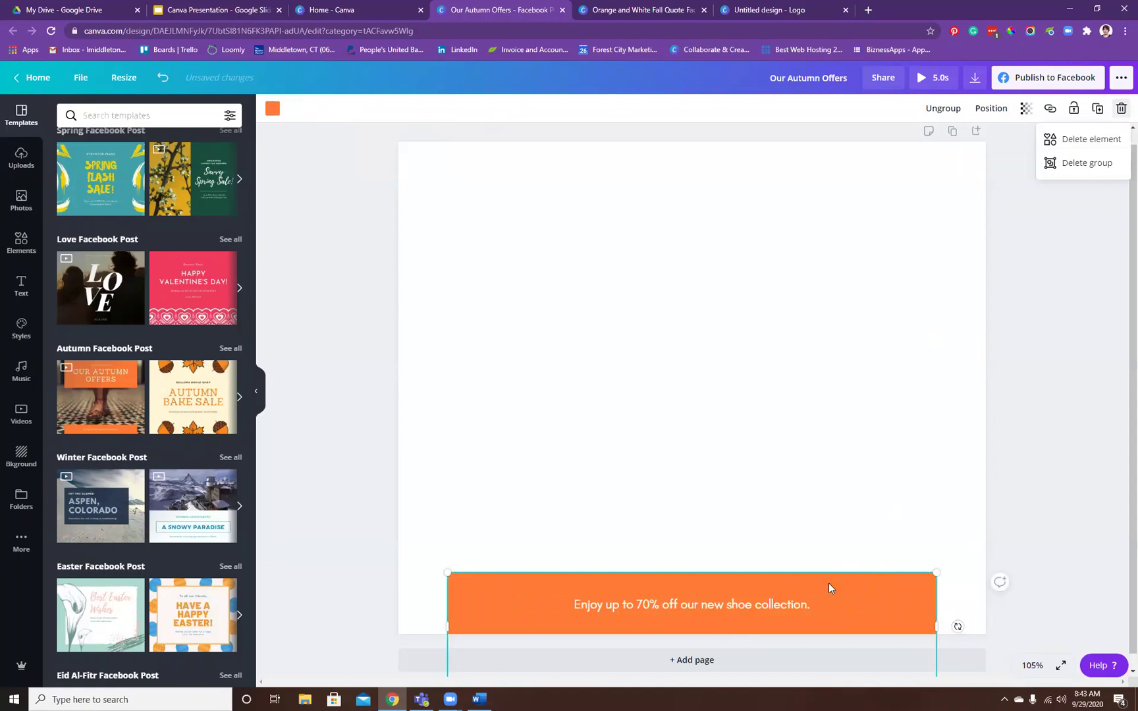
left_click(1081, 164)
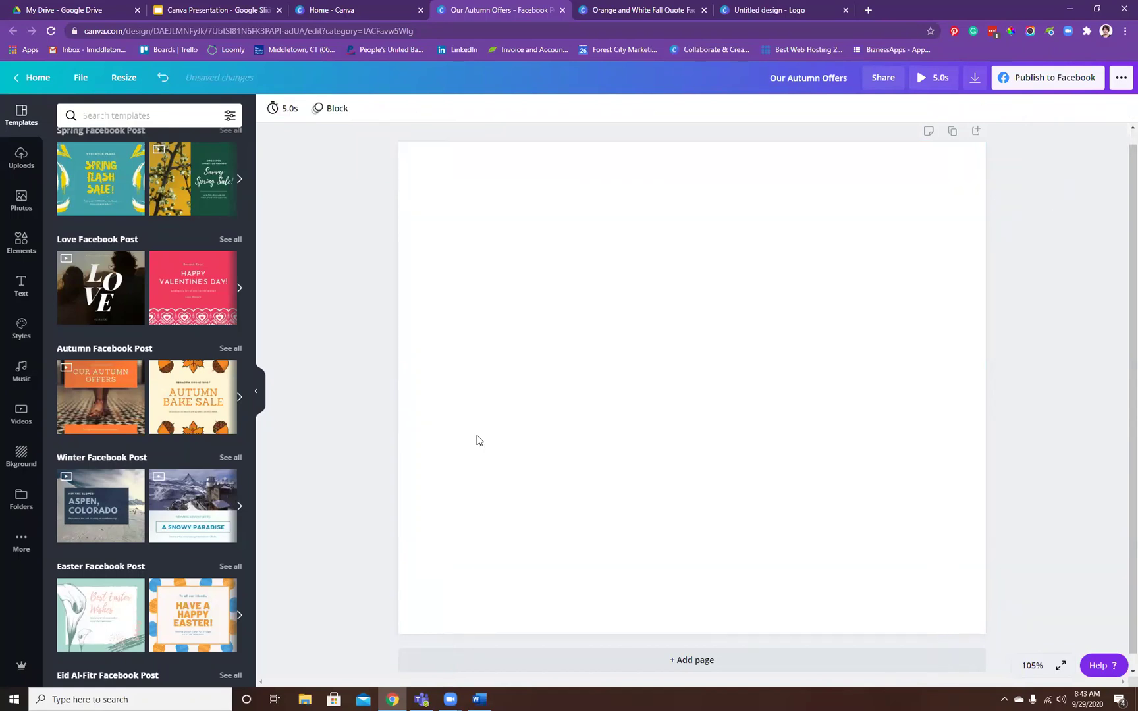
- Place the uploaded wheel loader photo on the page and upload the image "ALS 1-30 (3)" from the device
left_click(22, 158)
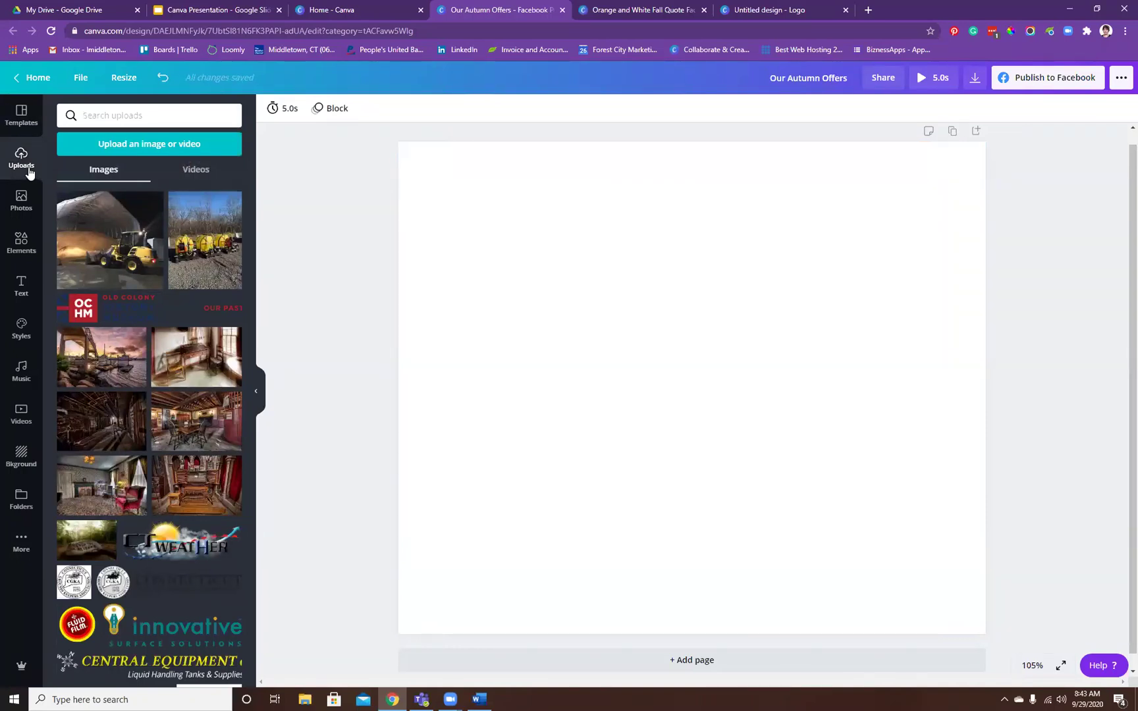
left_click(117, 245)
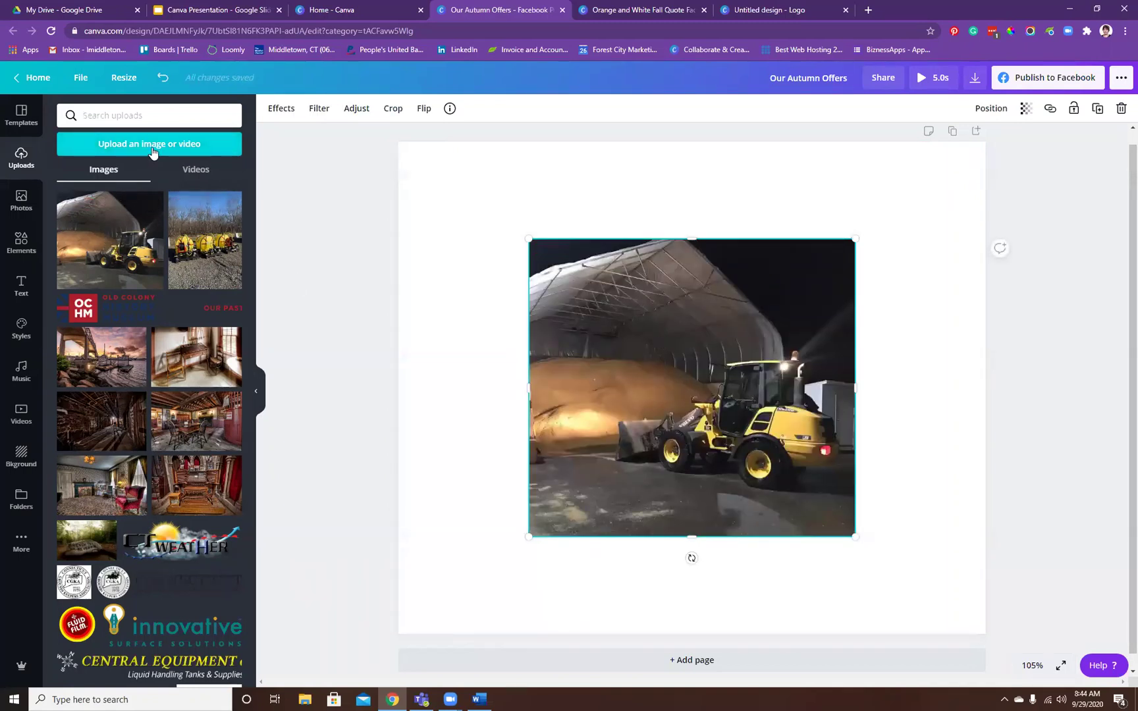
left_click(153, 145)
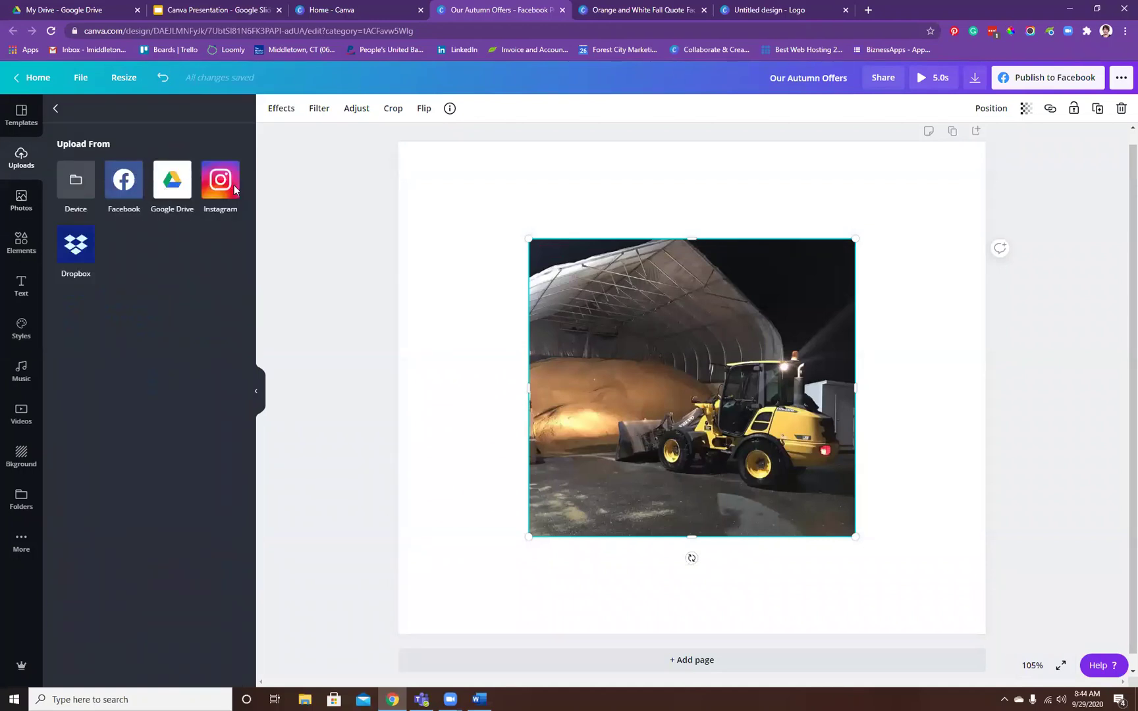
left_click(84, 175)
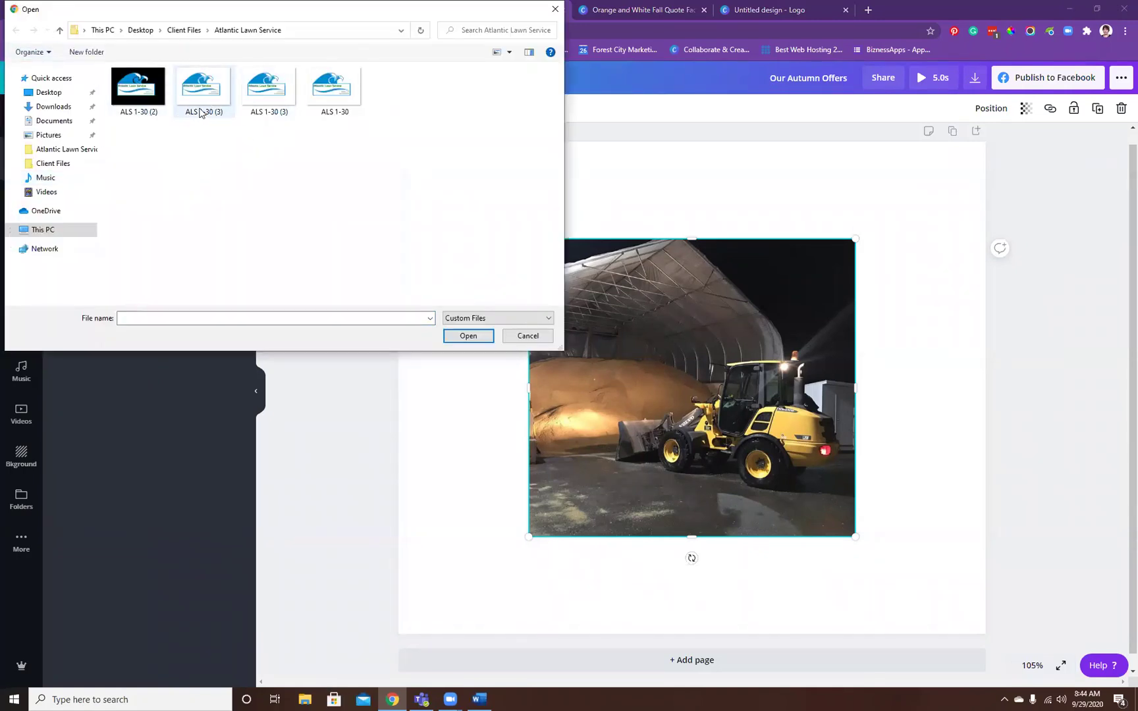
left_click(199, 83)
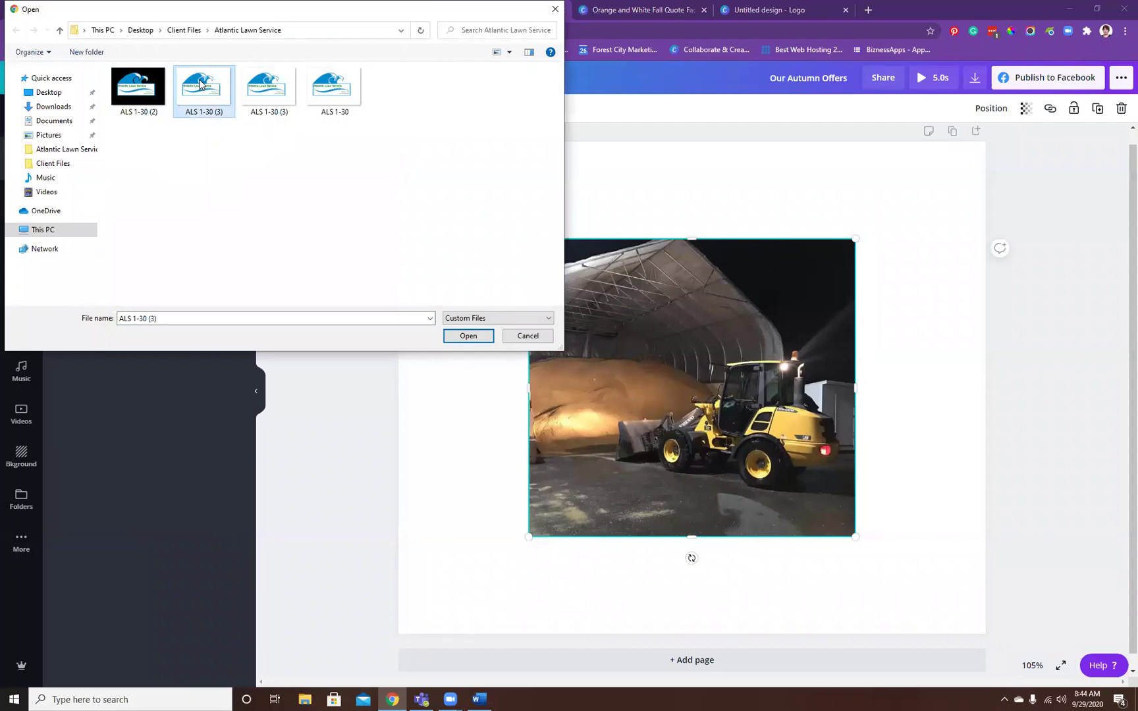
double_click(200, 84)
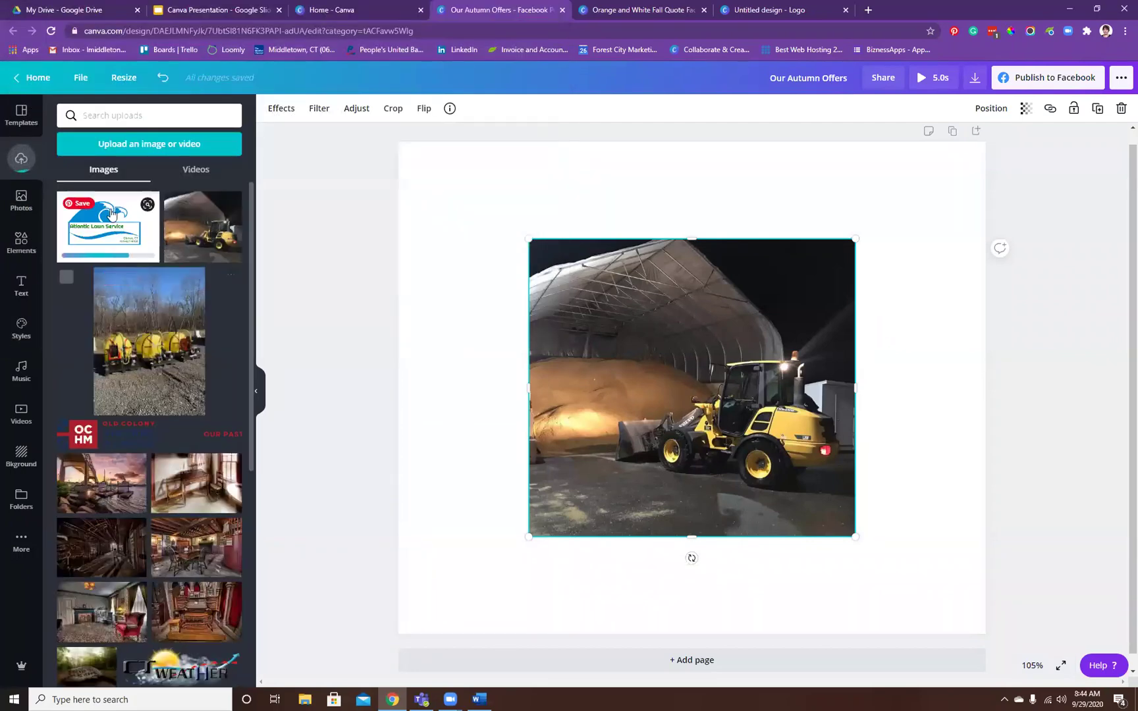
- Replace the wheel loader photo with the newly uploaded Atlantic Lawn Service logo, move it to the upper part of the page and deselect it
key("Delete")
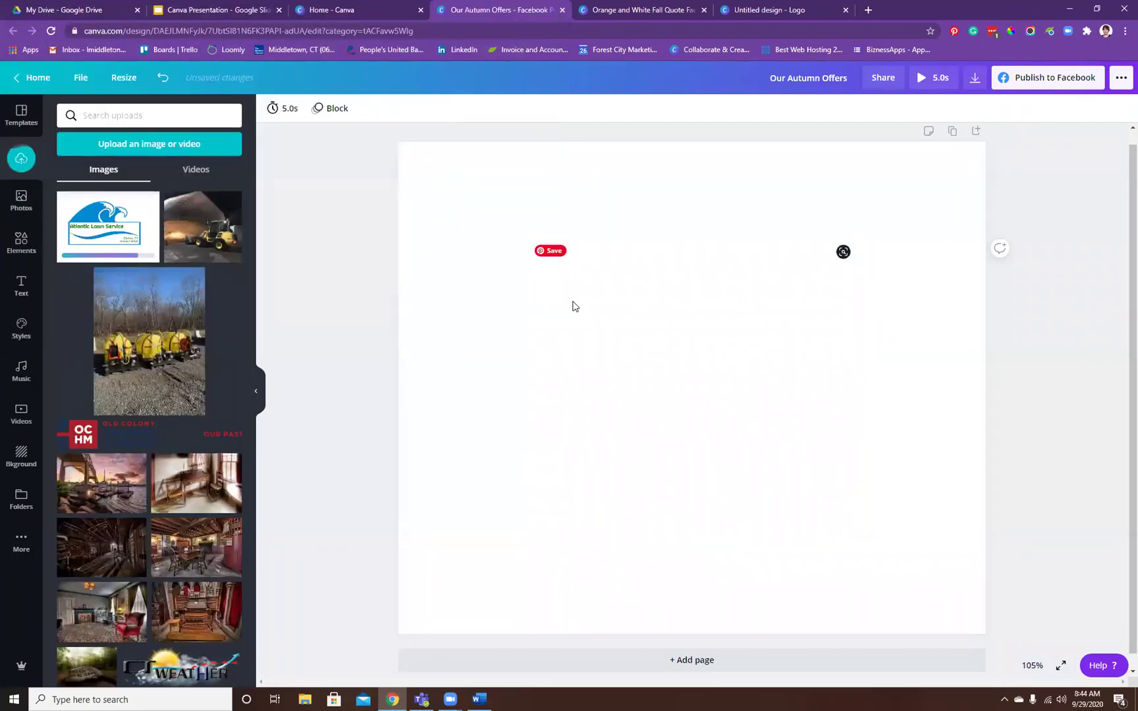
left_click(138, 228)
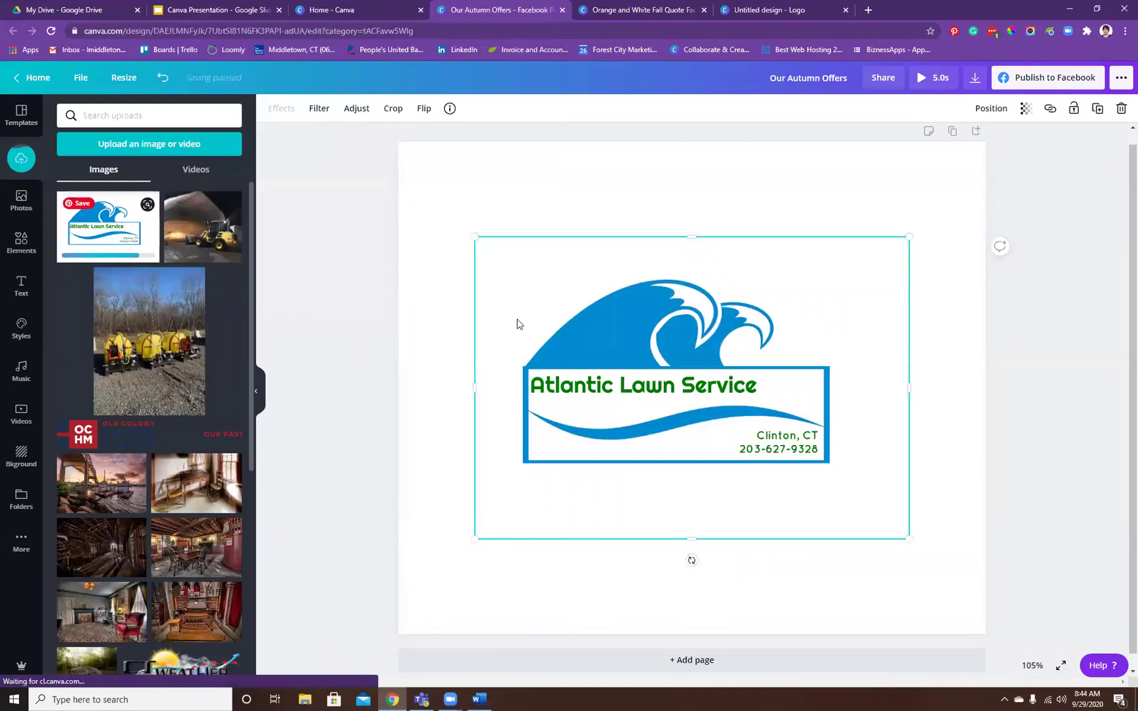
left_click_drag(676, 405, 672, 329)
left_click_drag(673, 322, 672, 270)
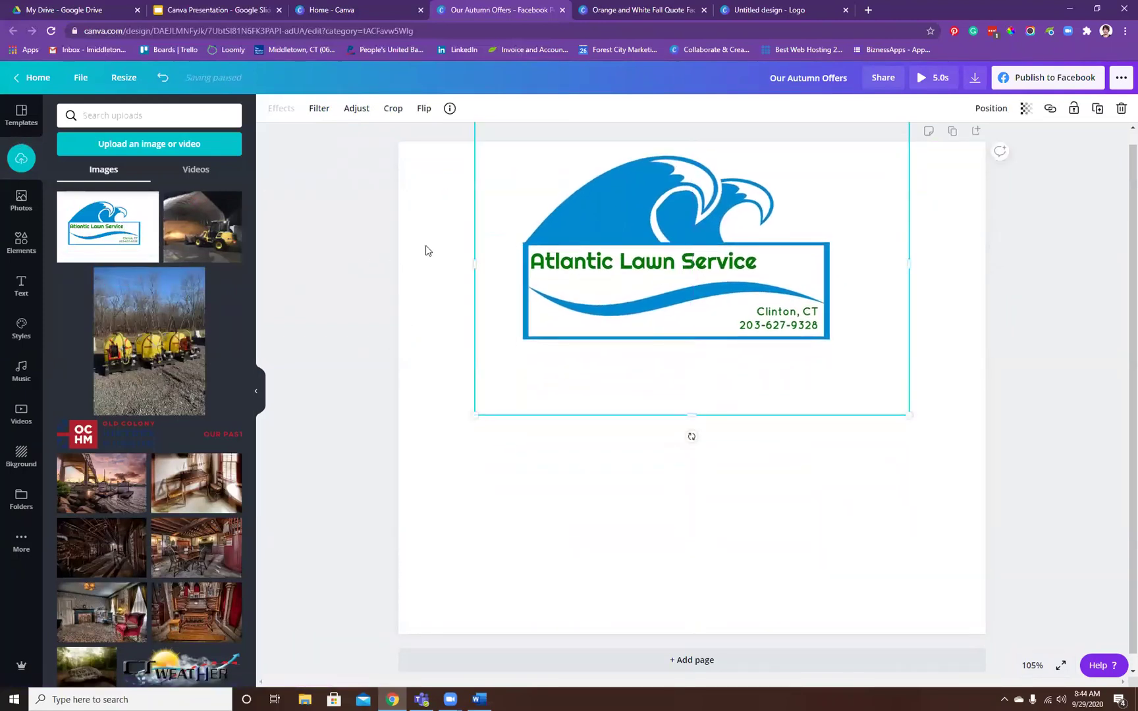
left_click(374, 307)
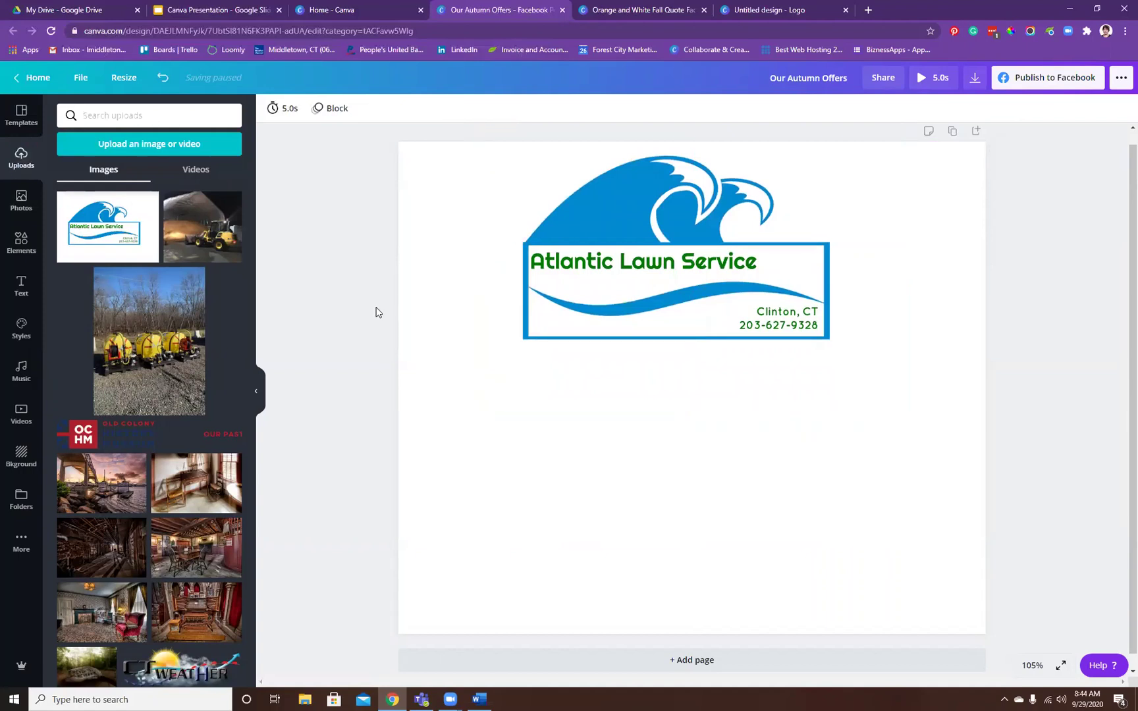
- Try the brightness adjustment on the Atlantic Lawn Service logo and set its tint to 25
left_click(499, 206)
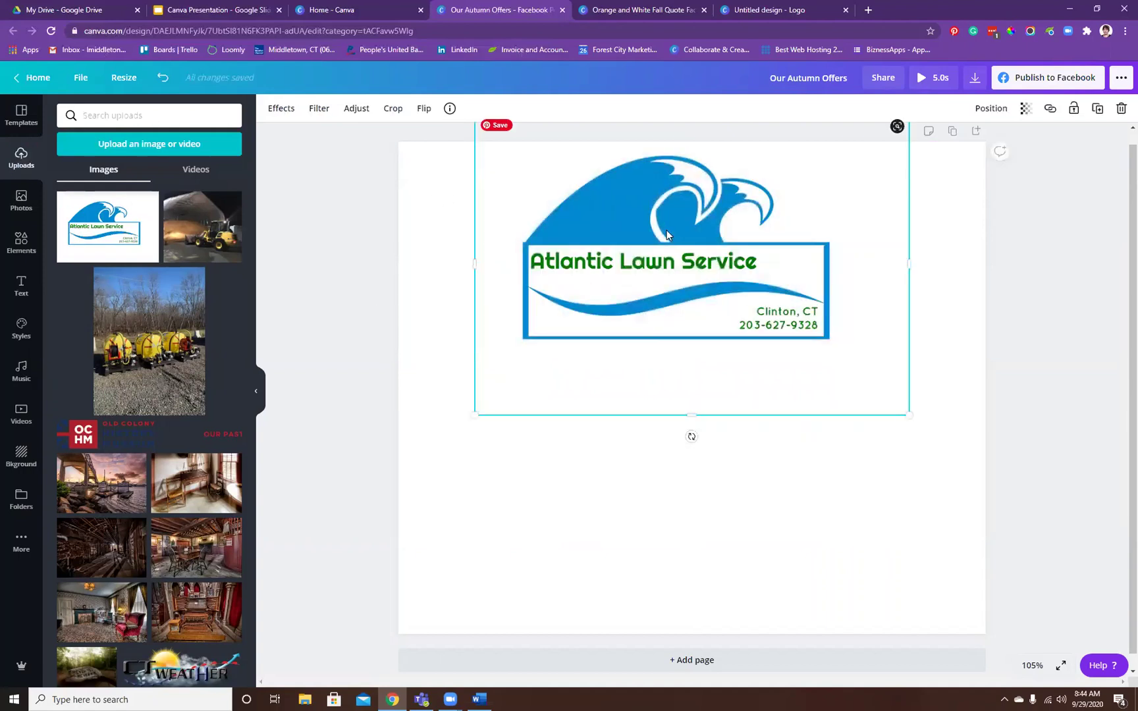
left_click(356, 109)
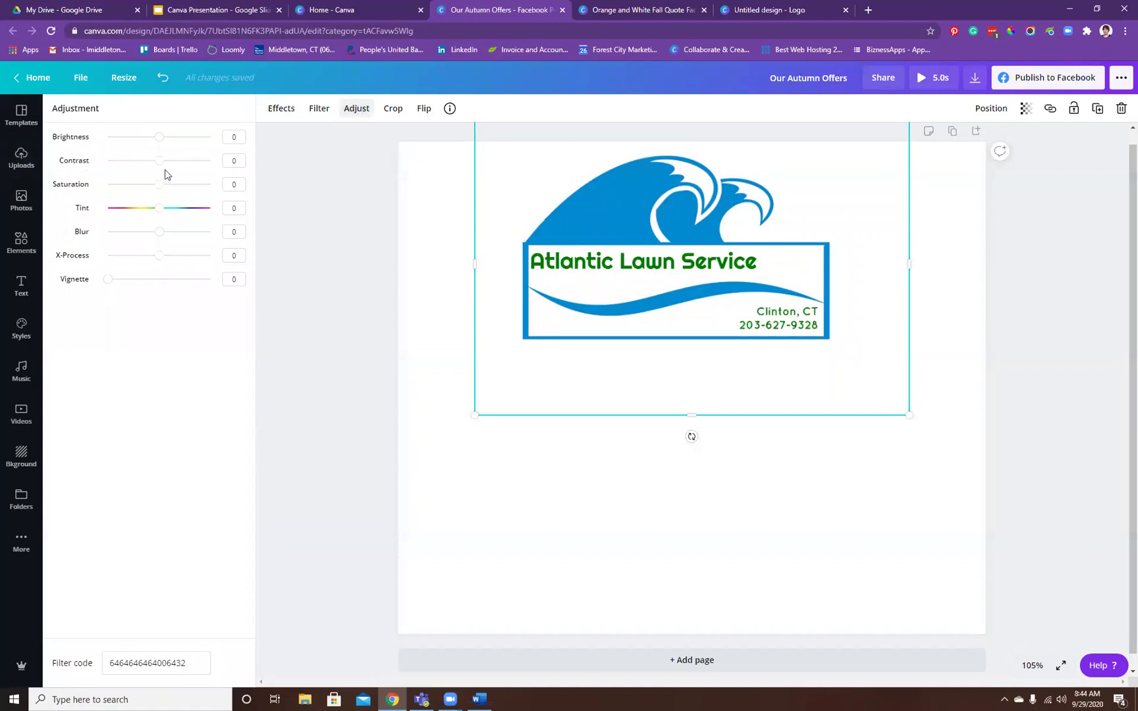
left_click_drag(125, 137, 156, 175)
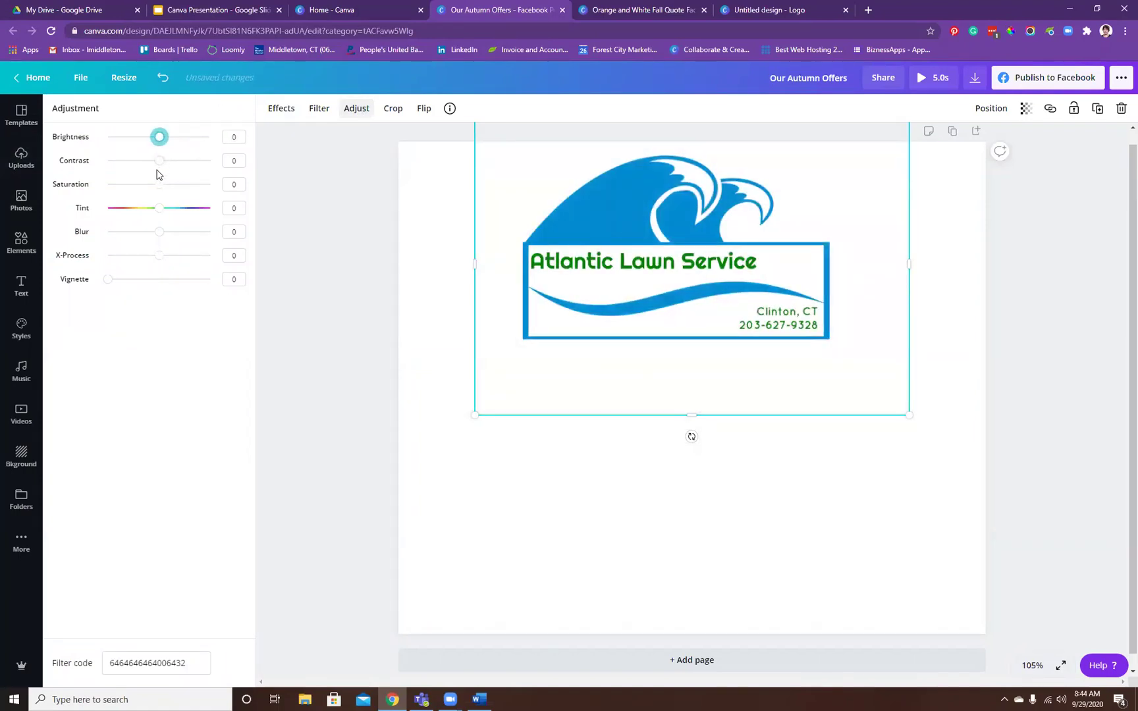
left_click_drag(158, 220, 189, 207)
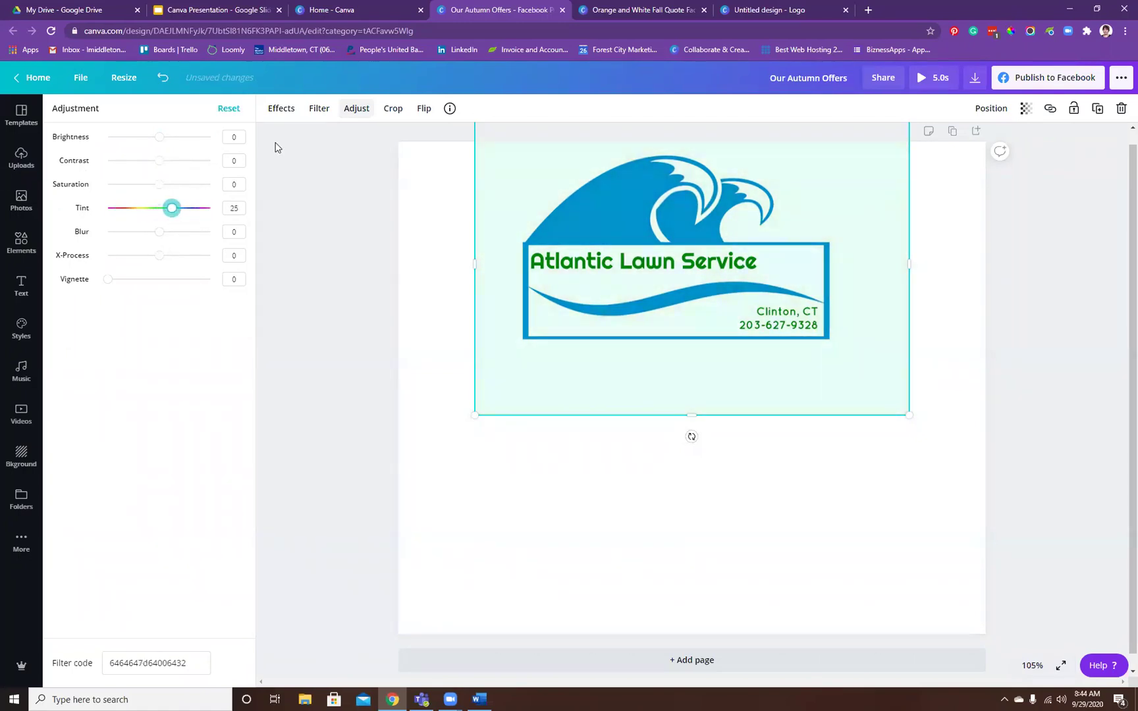
- Apply the Street filter to the logo and open the image effects
left_click(316, 109)
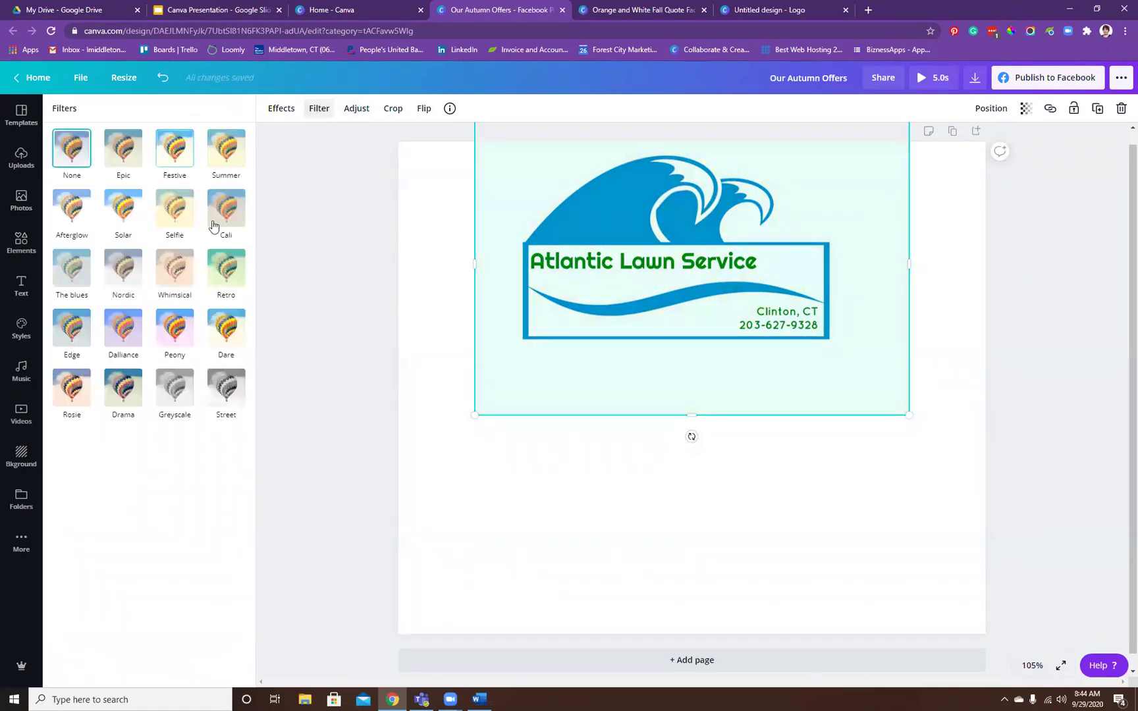
left_click(219, 415)
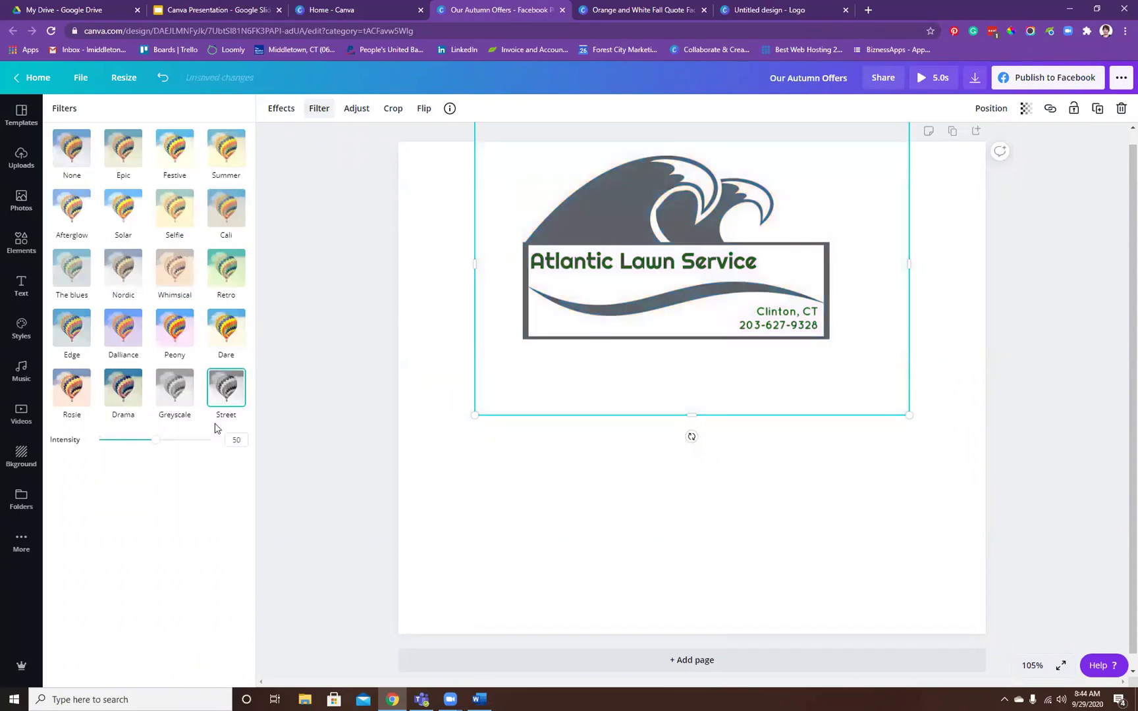
left_click(285, 109)
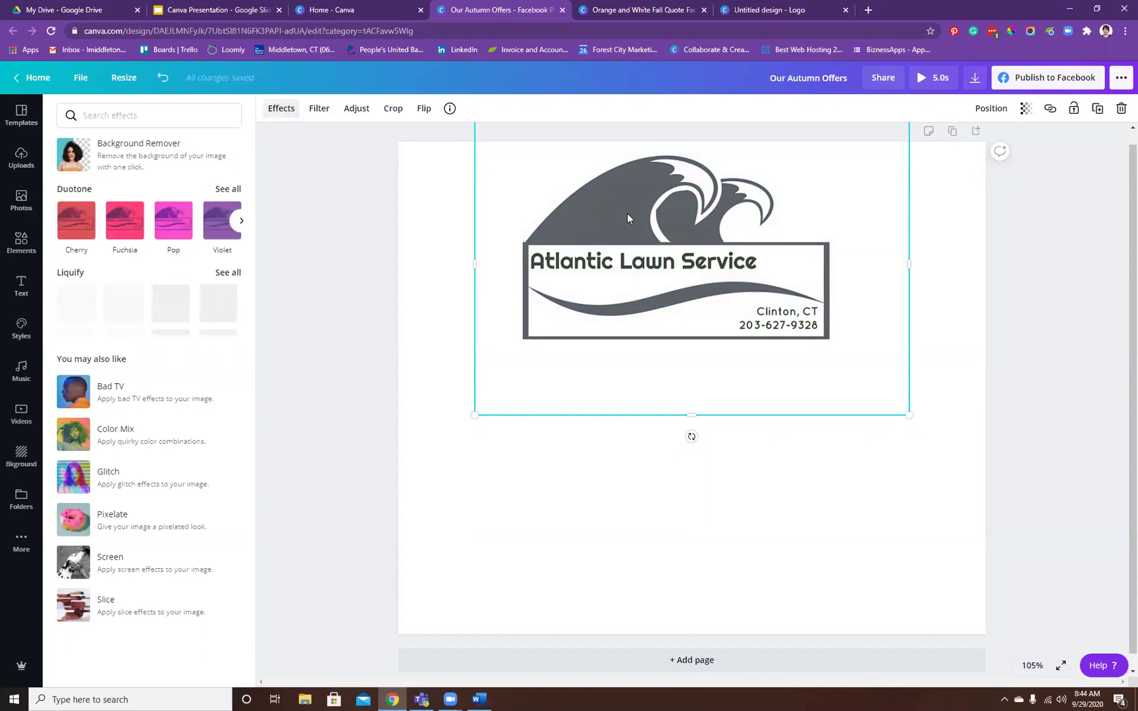
- Replace the logo on the page with the uploaded photo of the black cat lying on a blanket, and enlarge it
key("Delete")
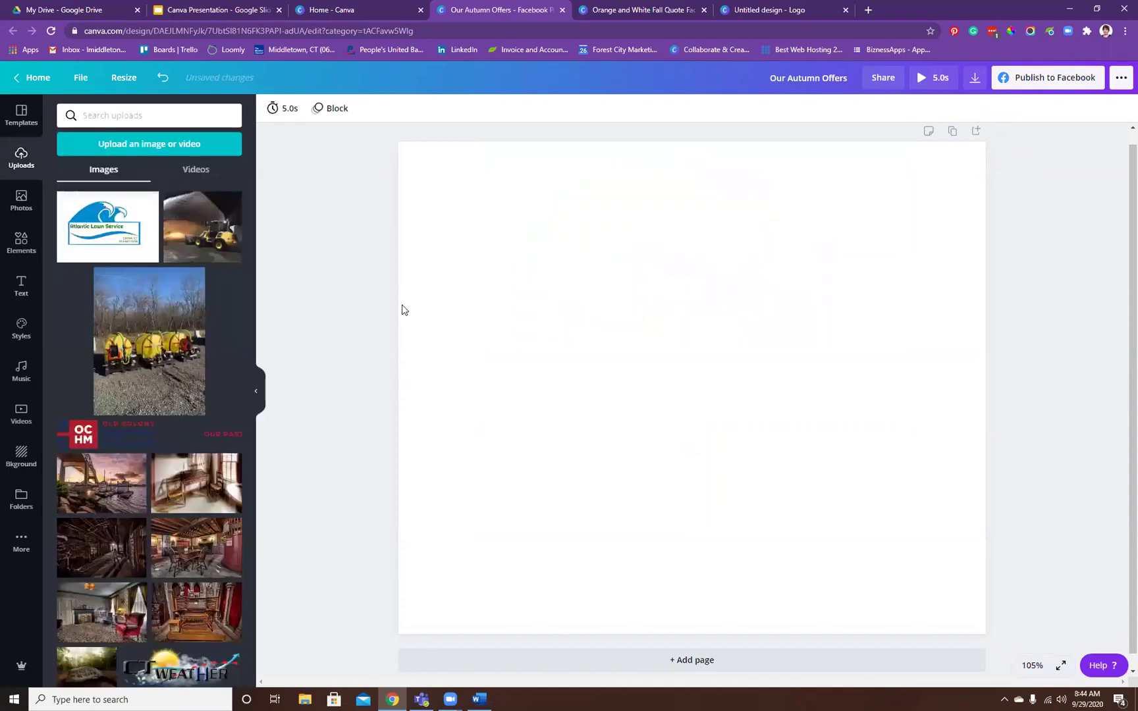
scroll(210, 346, "down", 5)
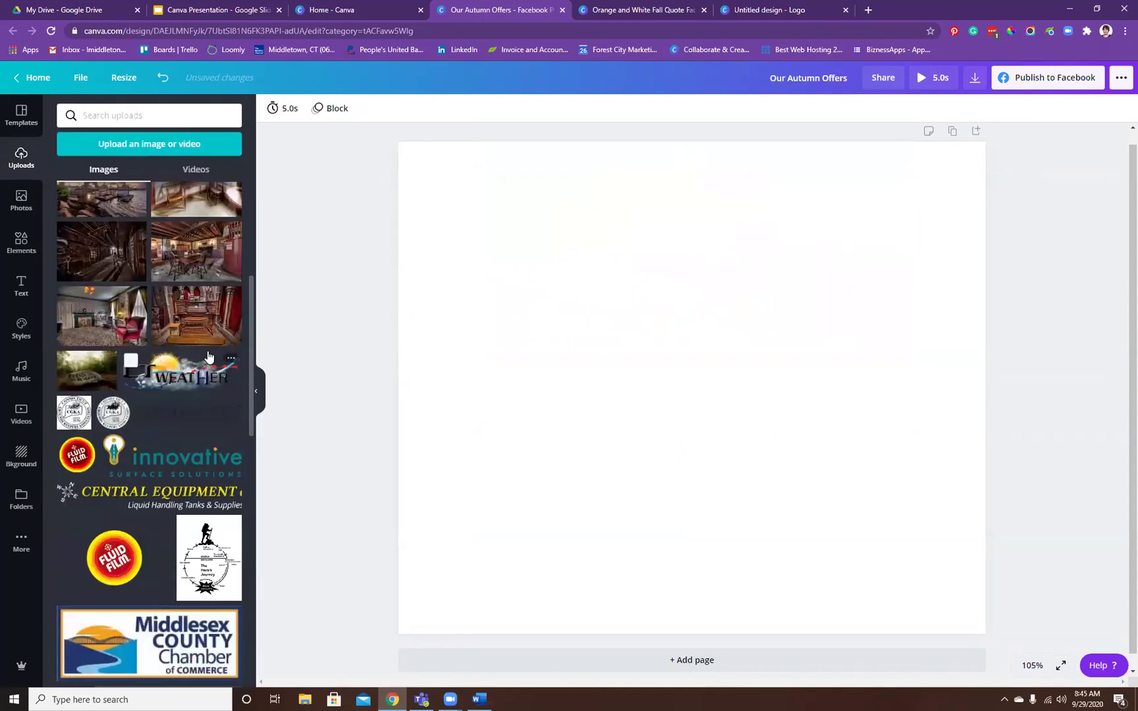
scroll(208, 359, "down", 6)
scroll(205, 369, "down", 15)
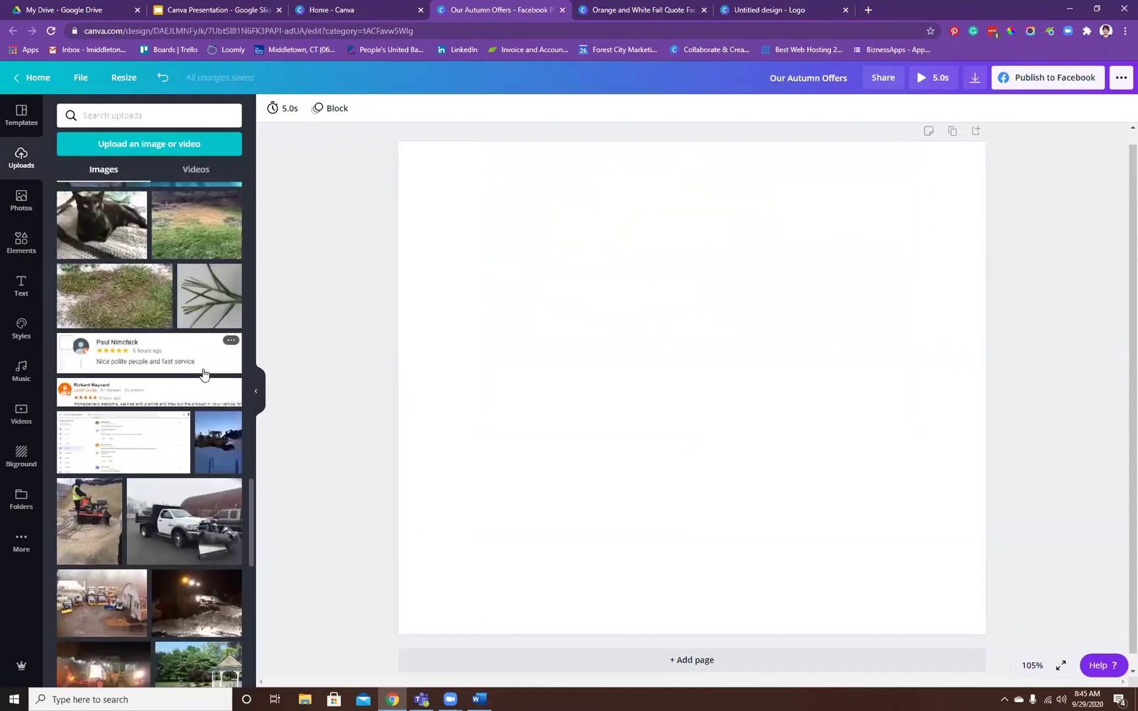
scroll(132, 343, "up", 1)
left_click(115, 316)
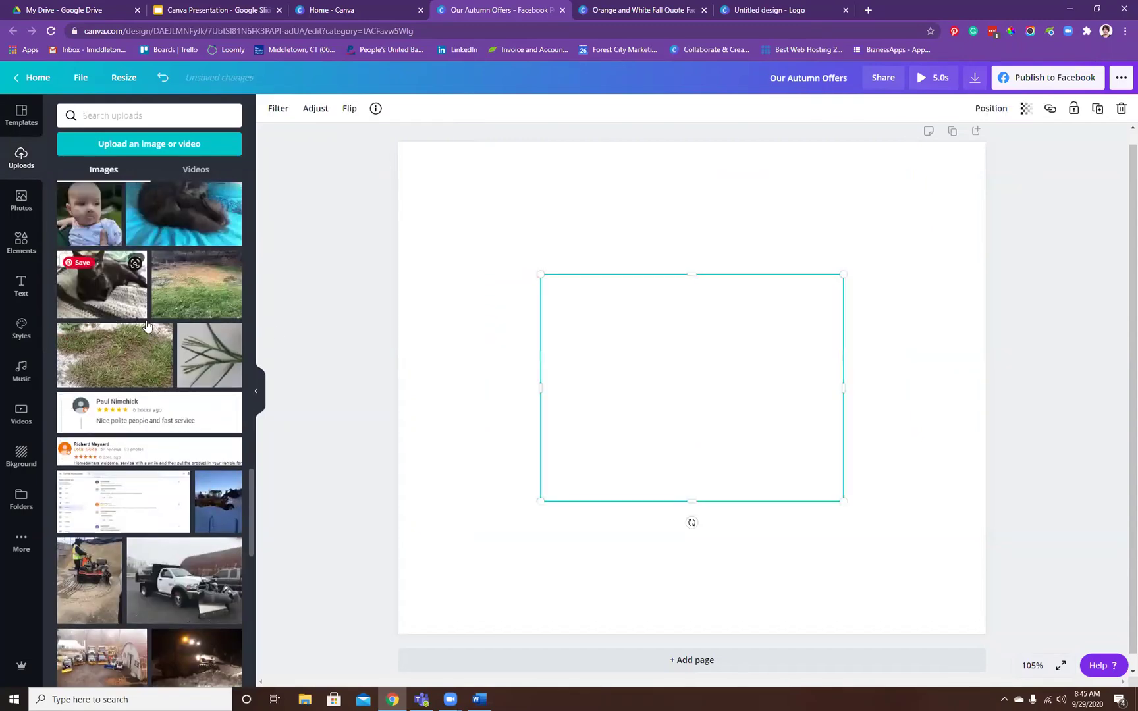
left_click_drag(444, 550, 427, 569)
left_click_drag(634, 412, 631, 409)
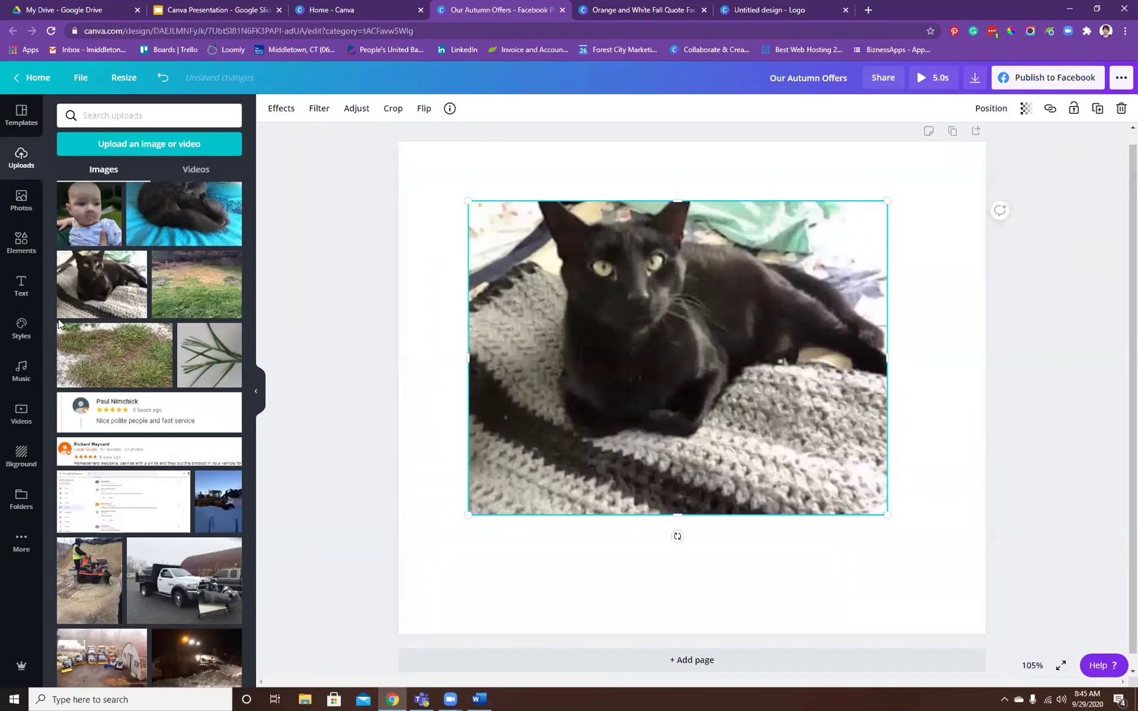
- Remove the background from the cat photo and move the cutout to the lower right of the page
left_click(282, 110)
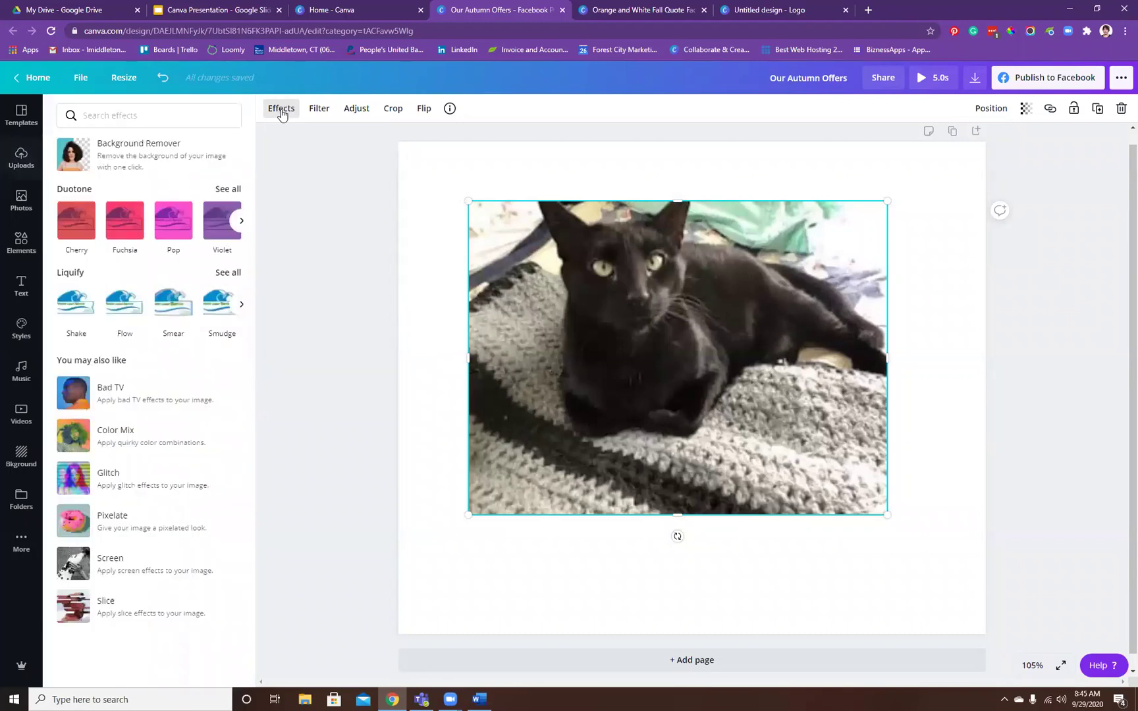
left_click(137, 156)
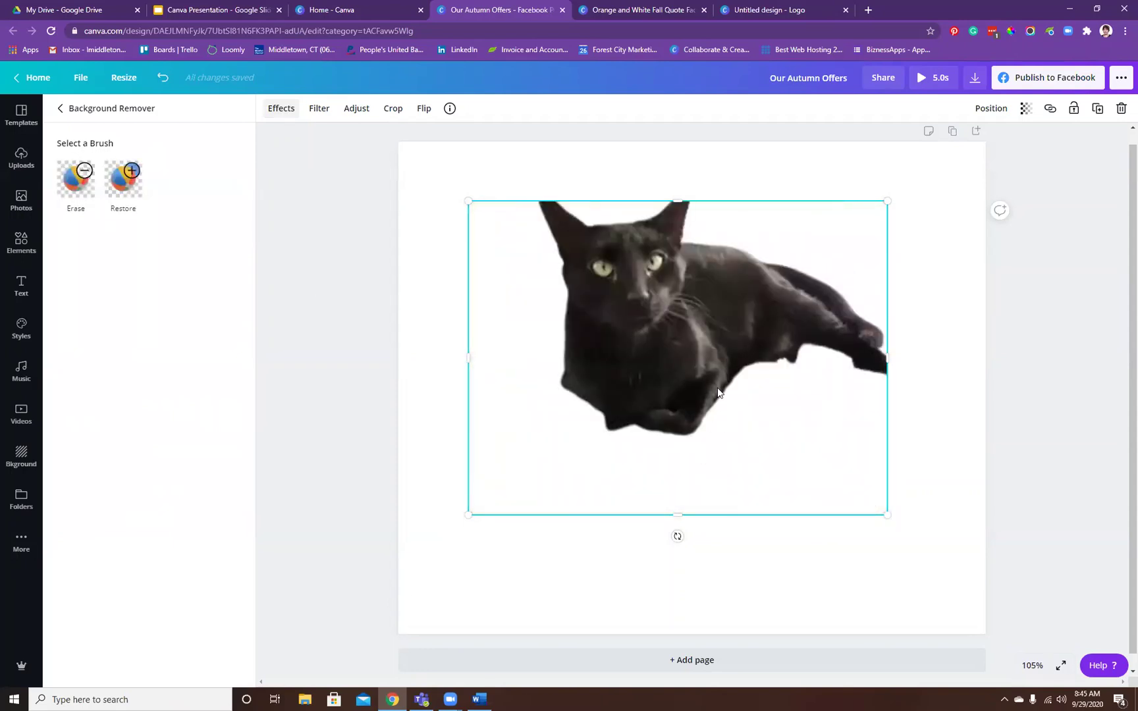
left_click_drag(718, 336, 773, 478)
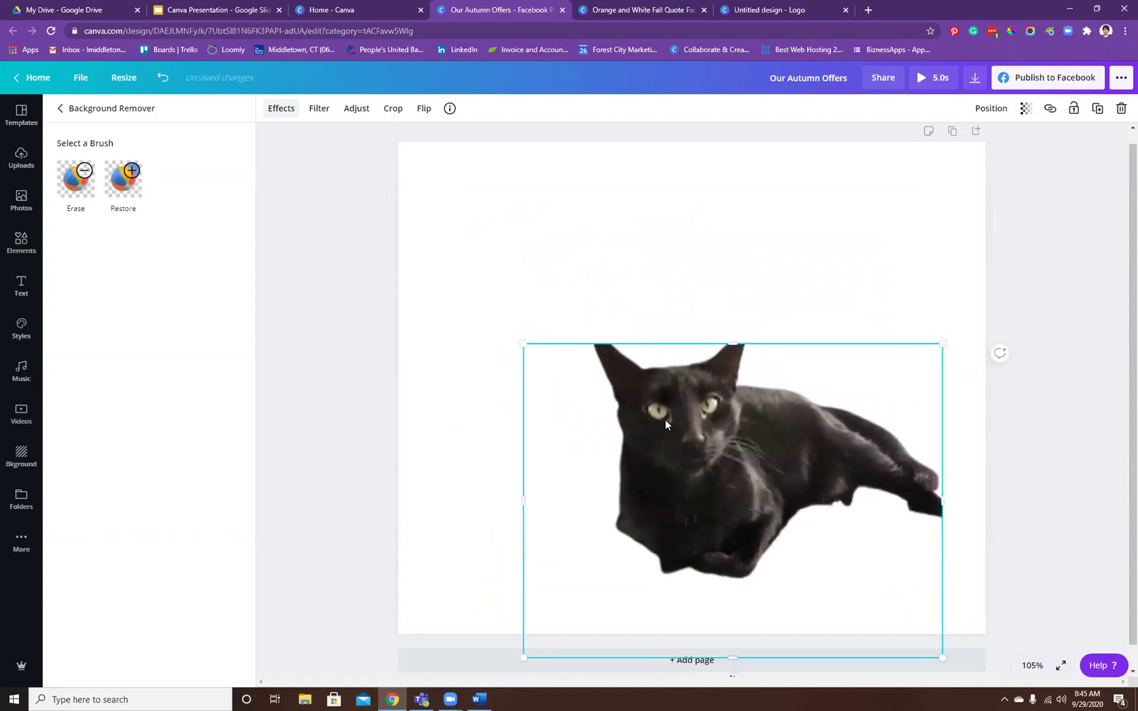
- Delete the cat cutout from the page and browse the trending photos in the stock photo library
key("Delete")
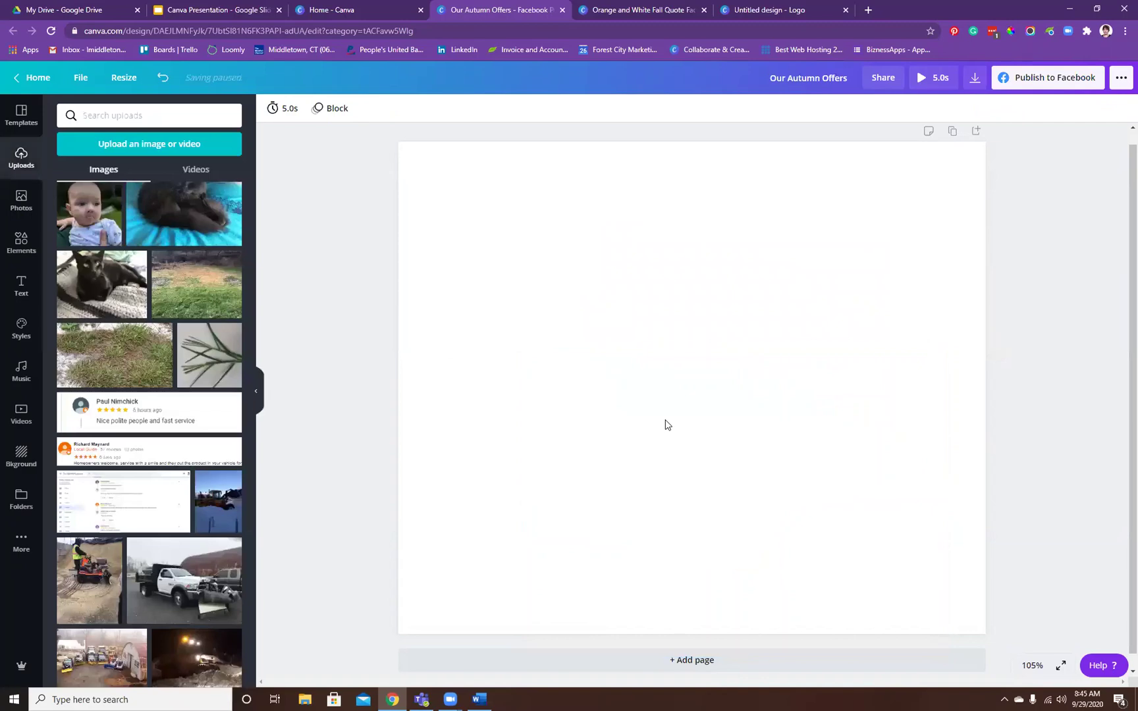
left_click(22, 201)
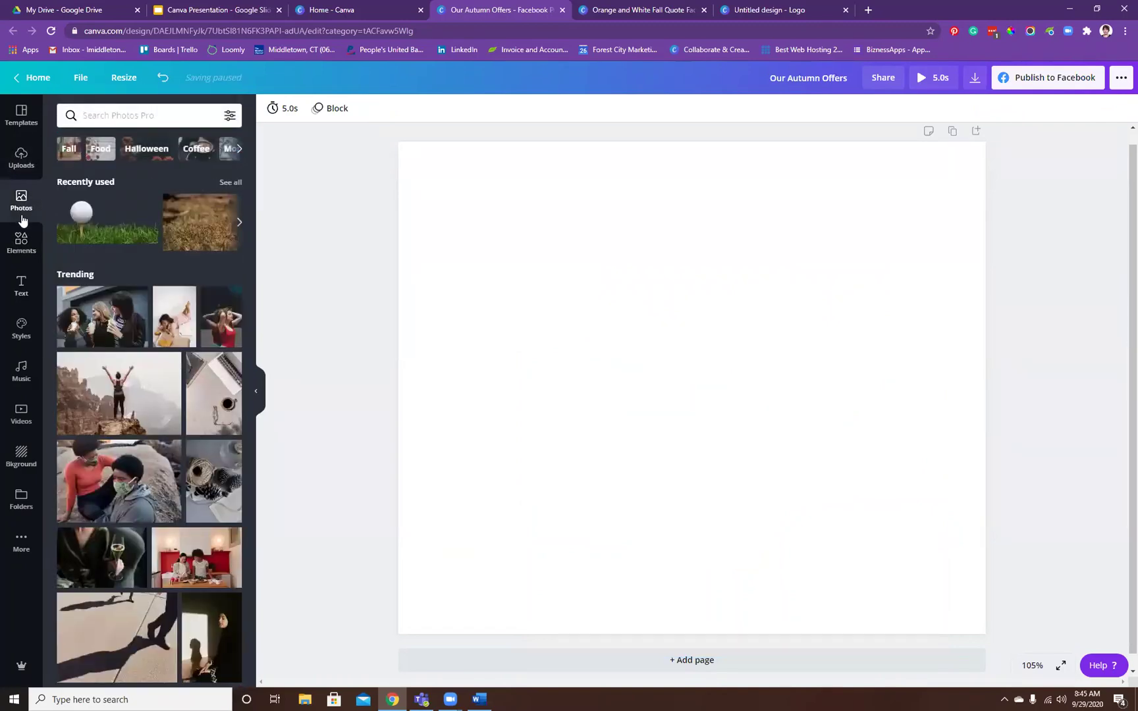
scroll(119, 303, "down", 6)
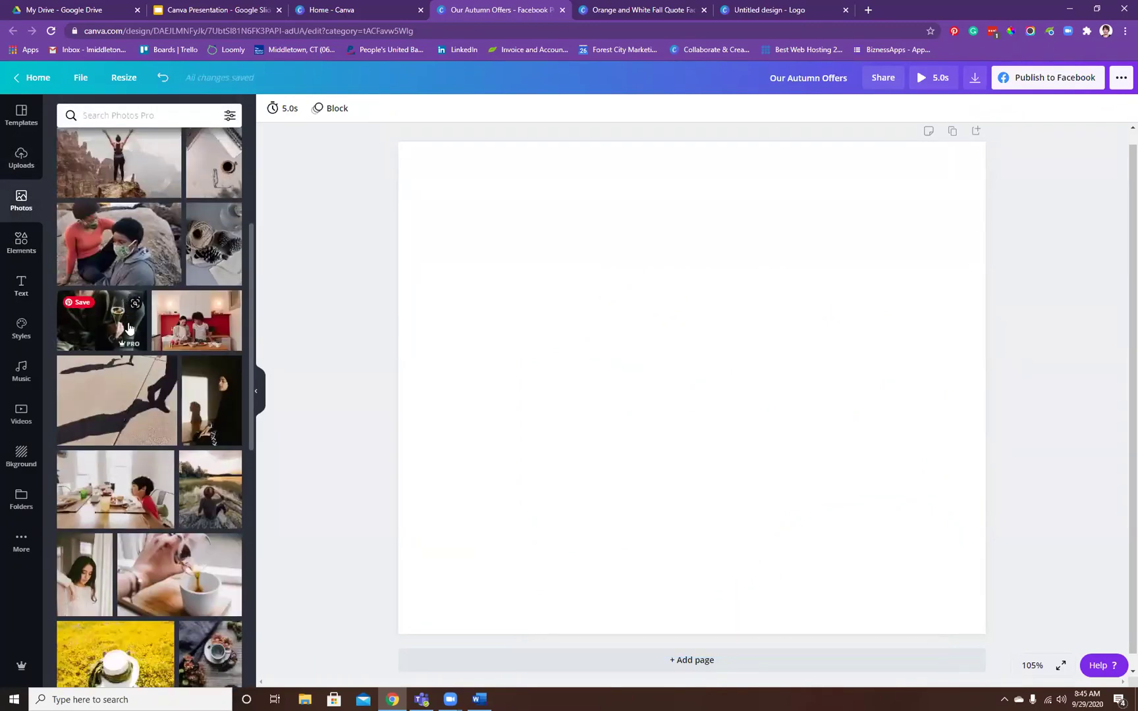
scroll(128, 327, "down", 4)
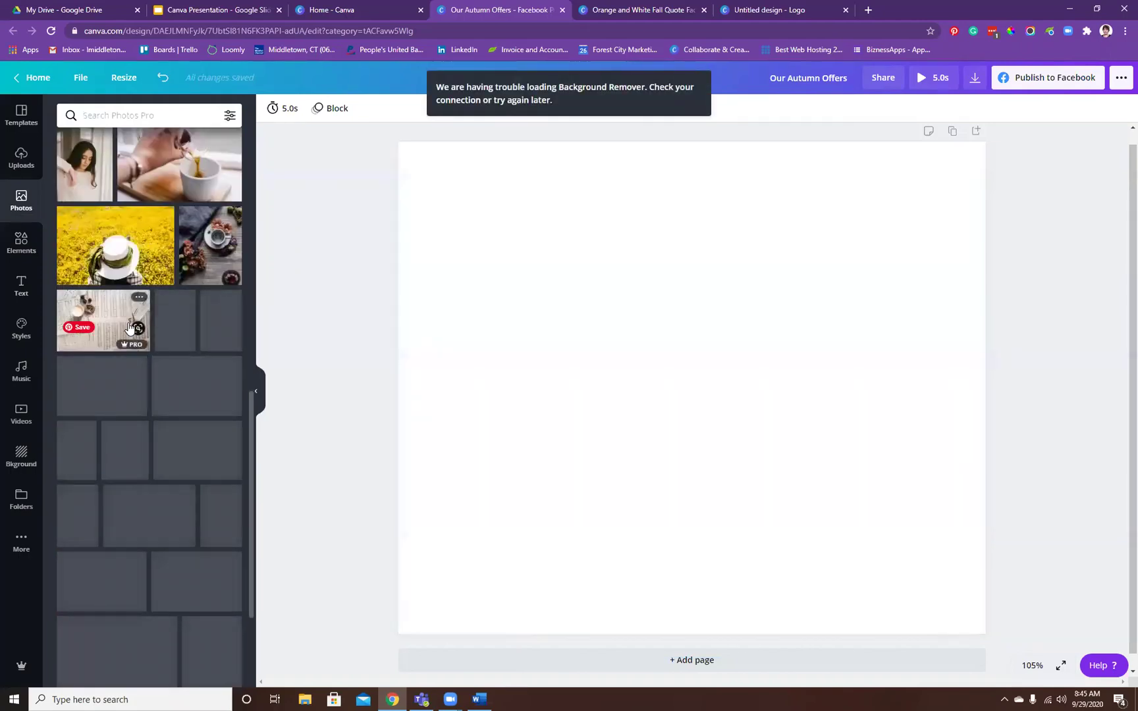
scroll(125, 336, "down", 6)
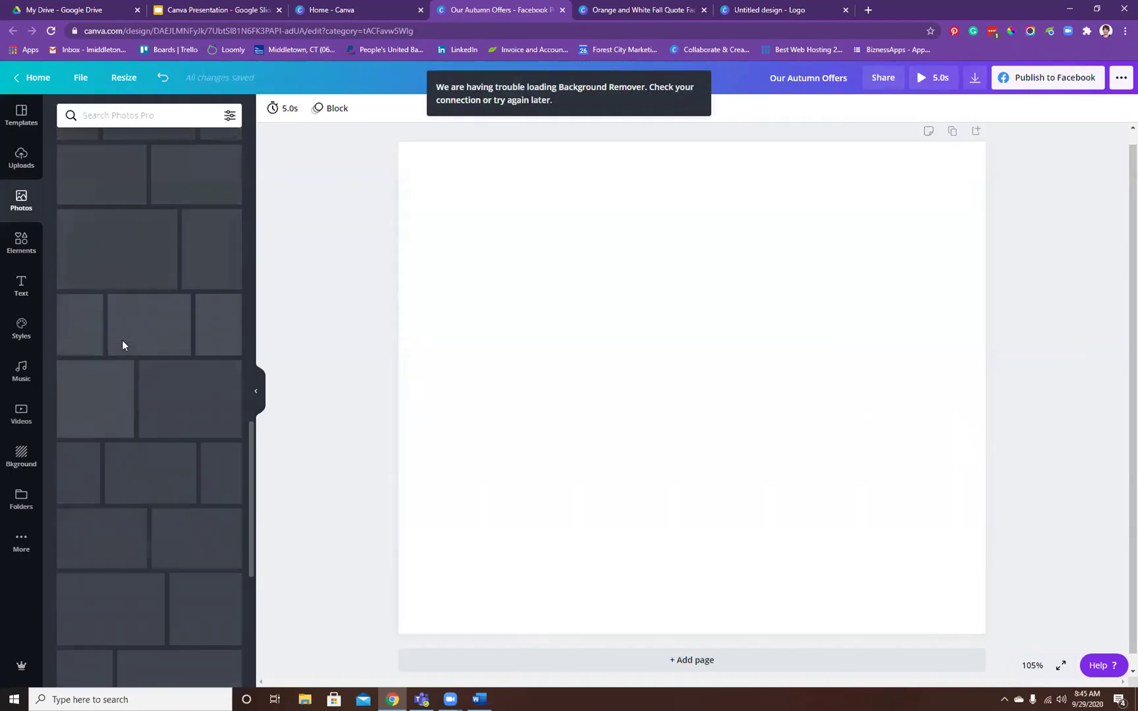
scroll(220, 472, "down", 1)
scroll(206, 429, "down", 1)
scroll(207, 431, "down", 15)
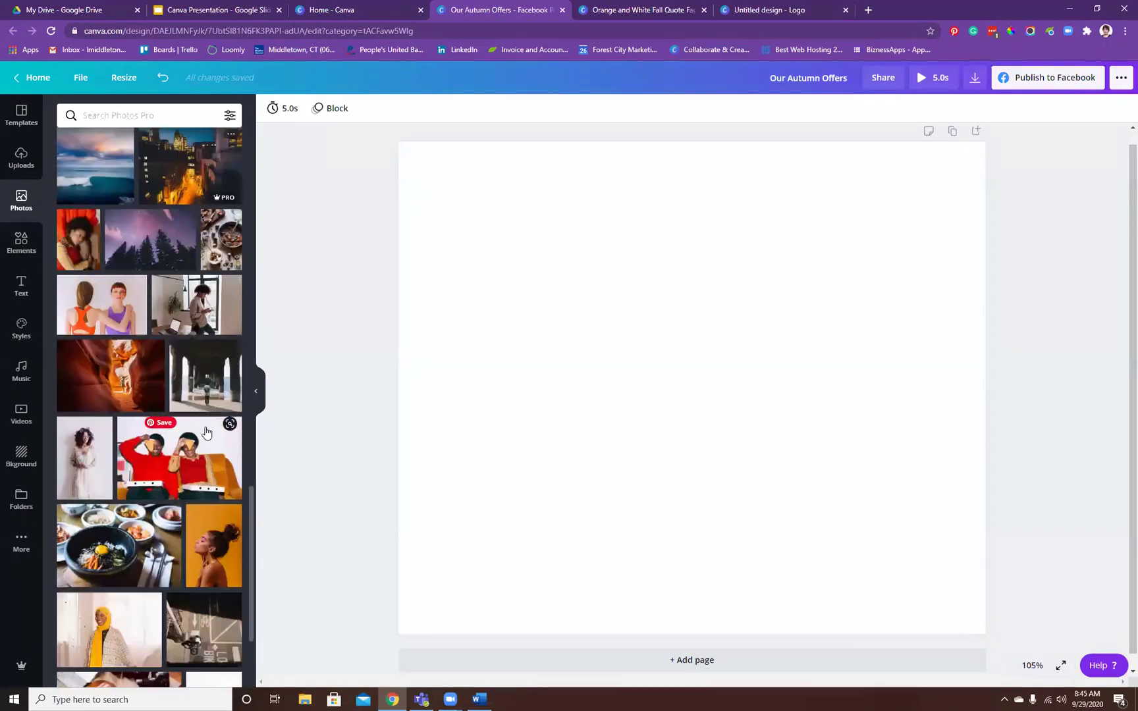
- Add the stock photo of the woman in profile against an orange backdrop to the page and remove its background
scroll(206, 433, "down", 5)
scroll(206, 428, "up", 2)
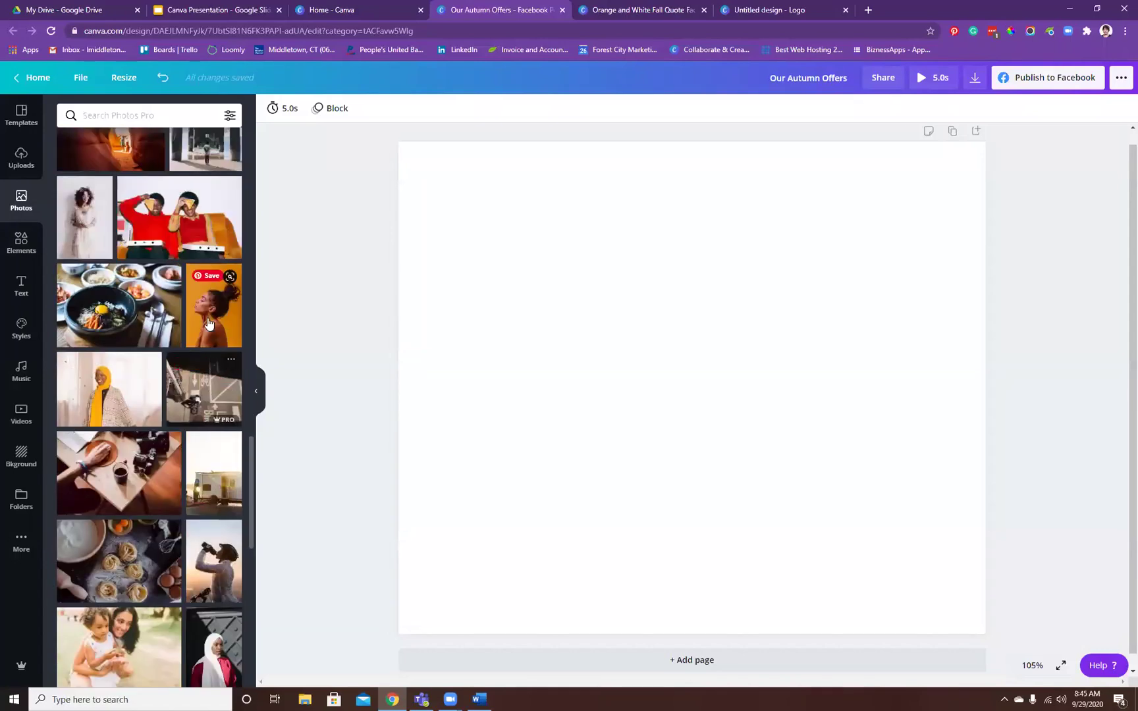
left_click_drag(323, 337, 691, 463)
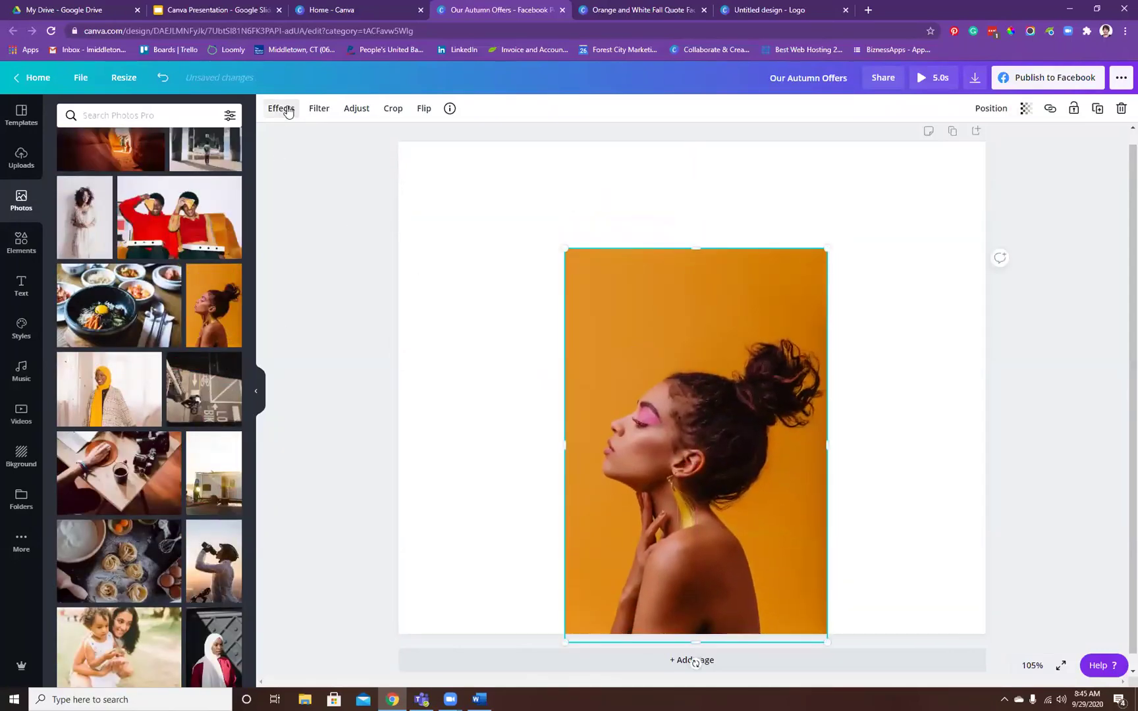
left_click(288, 111)
left_click(114, 166)
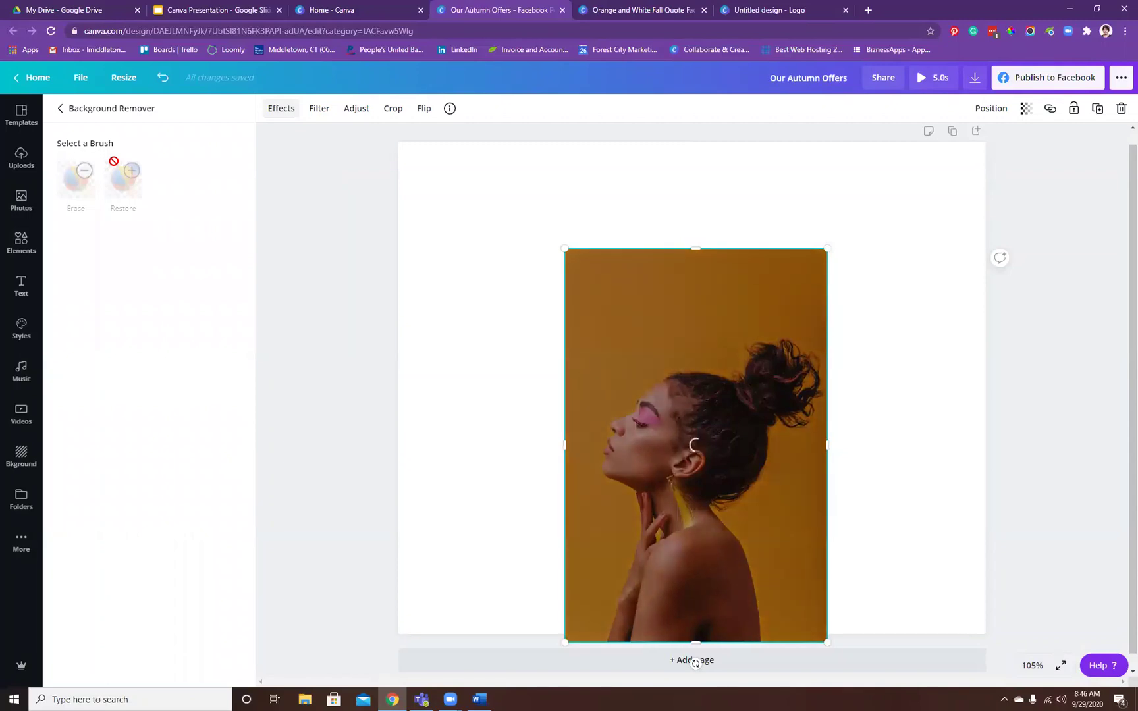
- Shift the woman's cutout so its lower edge meets the bottom of the page, and delete it from the page
left_click_drag(618, 383, 604, 348)
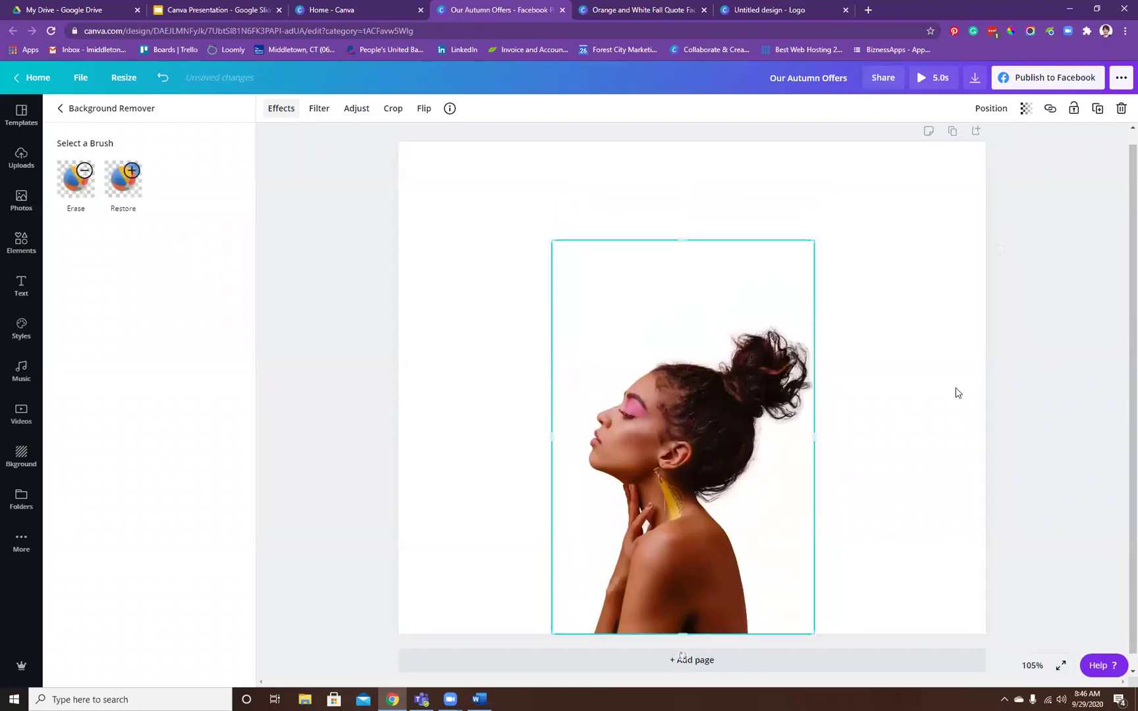
key("Escape")
left_click(1018, 365)
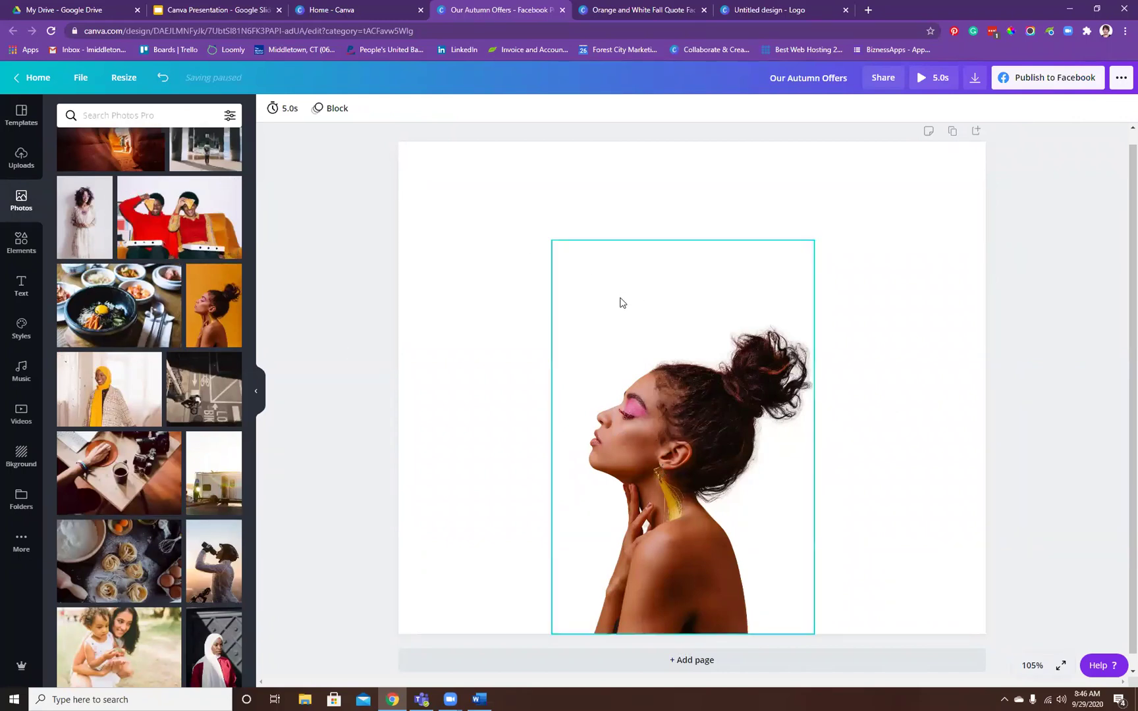
left_click(683, 363)
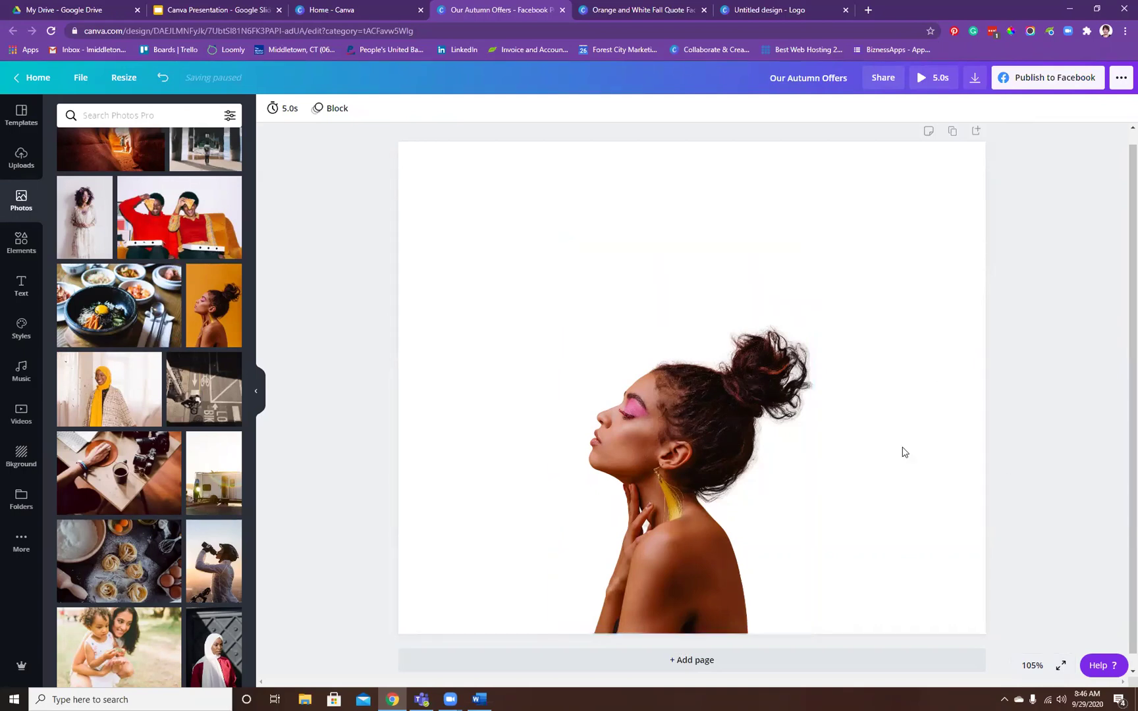
left_click(1120, 111)
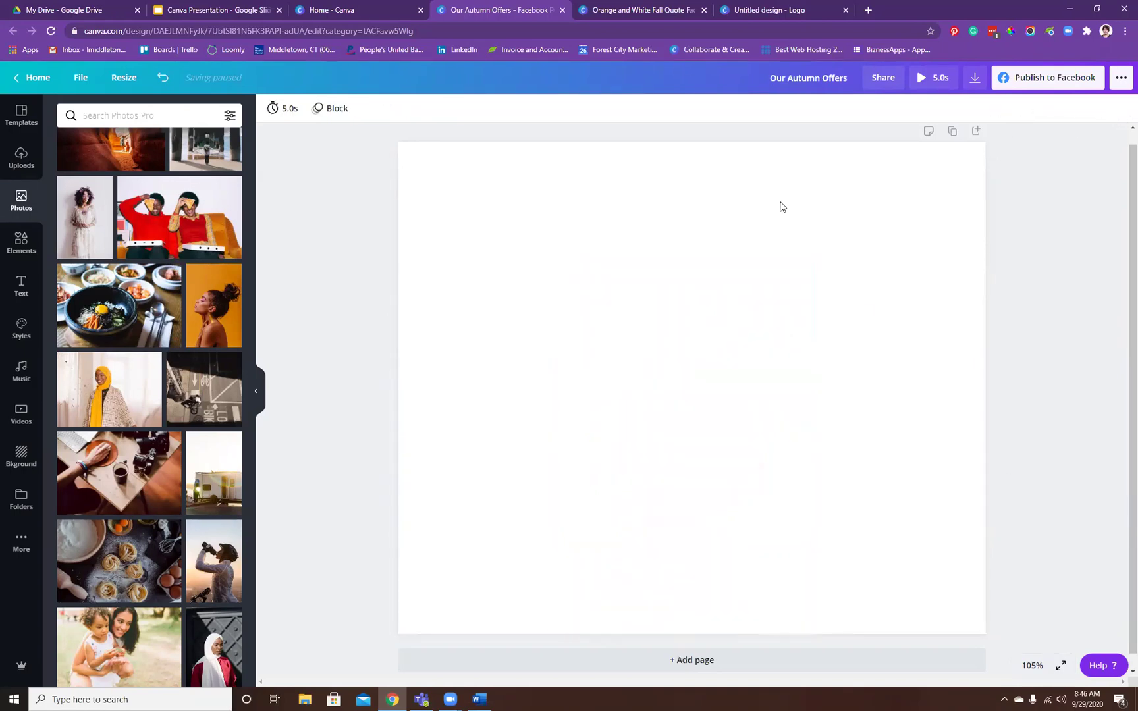
- Examine the elements library, from lines, shapes, frames, charts and grids through the illustration collections down to Duo Color Avatar
left_click(21, 244)
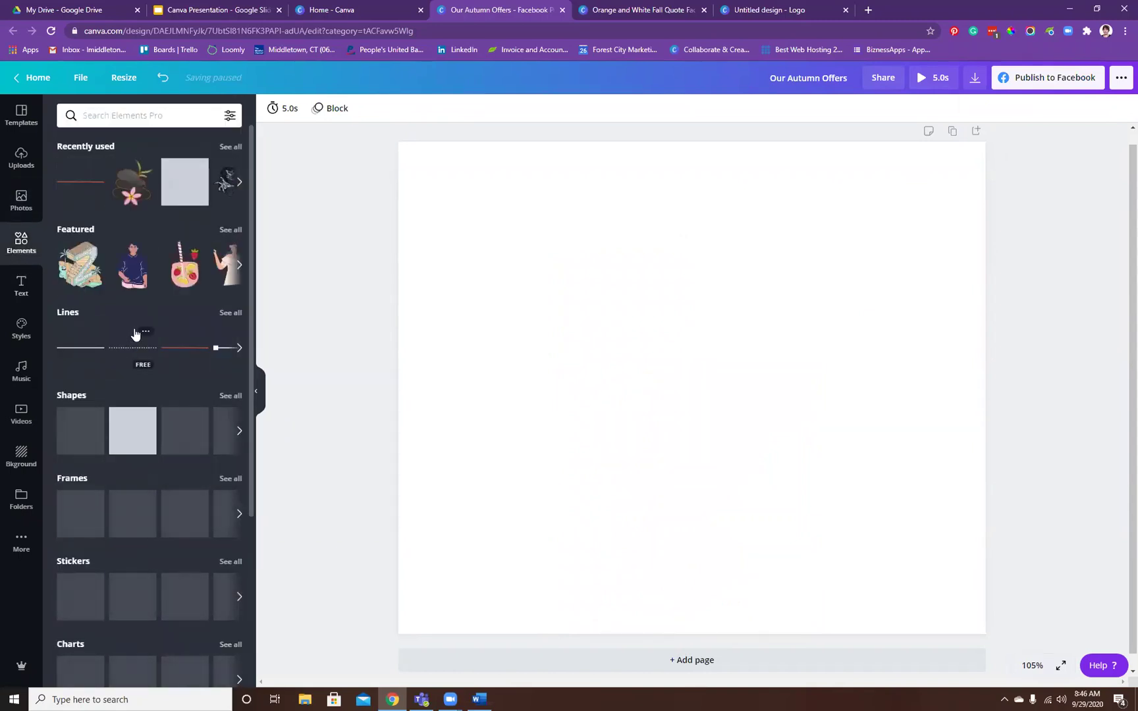
scroll(161, 253, "down", 2)
scroll(160, 256, "down", 5)
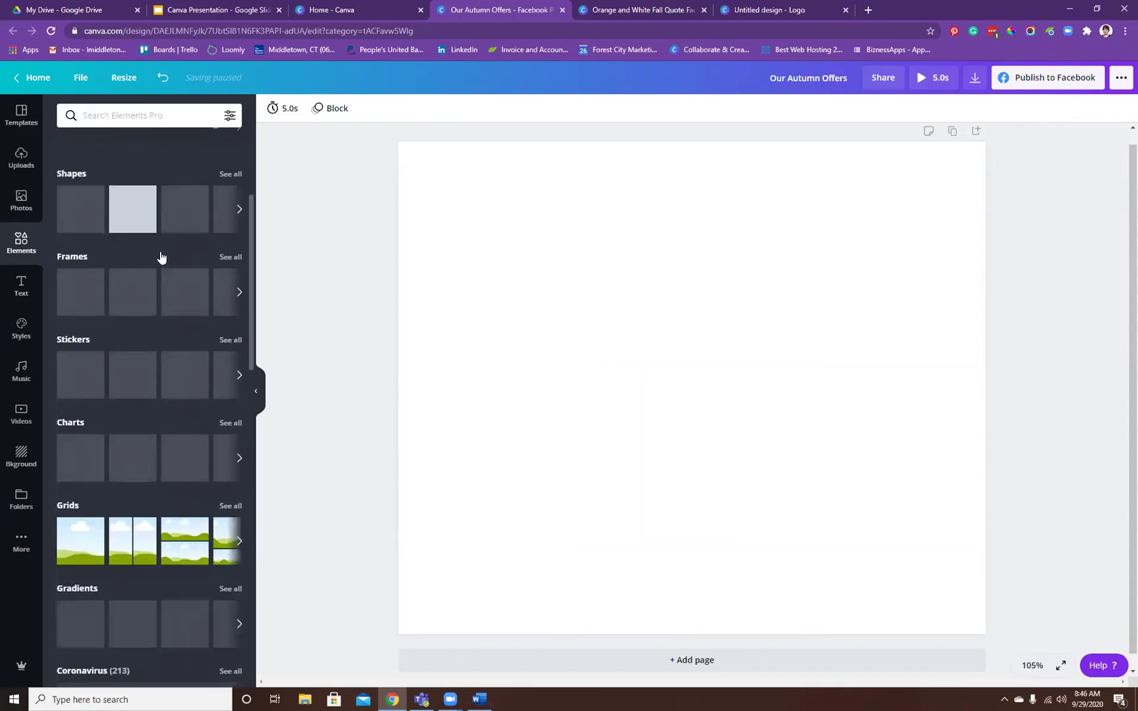
scroll(160, 255, "up", 4)
scroll(160, 256, "up", 3)
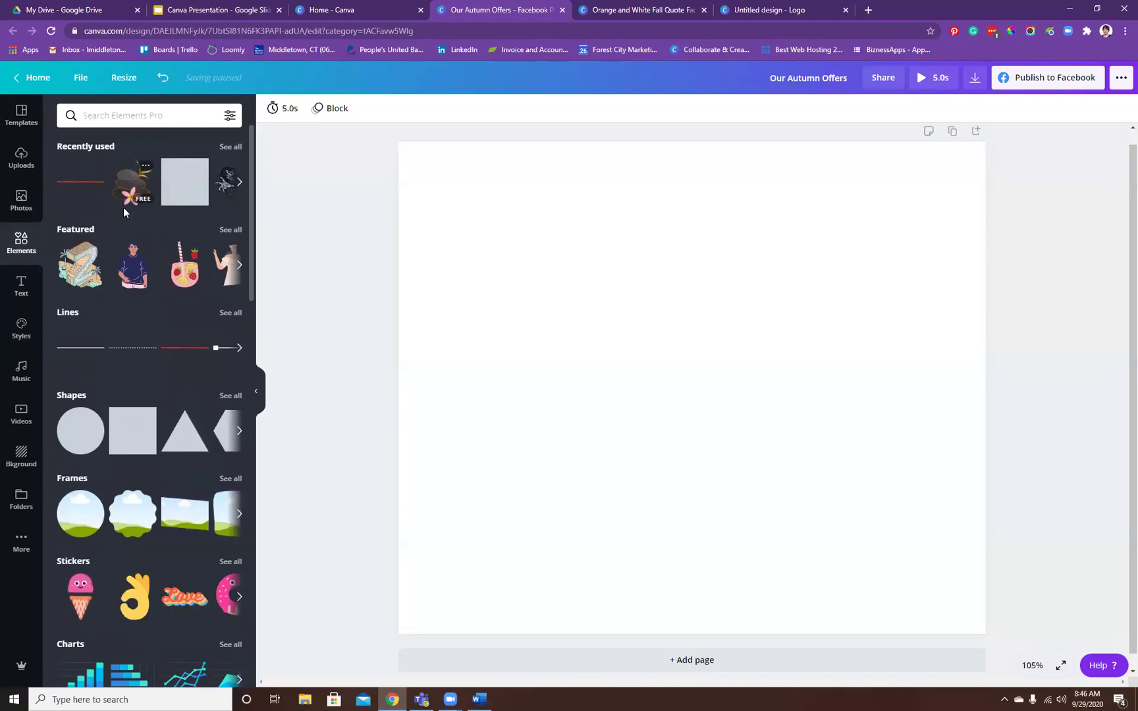
scroll(124, 207, "down", 5)
scroll(120, 208, "down", 3)
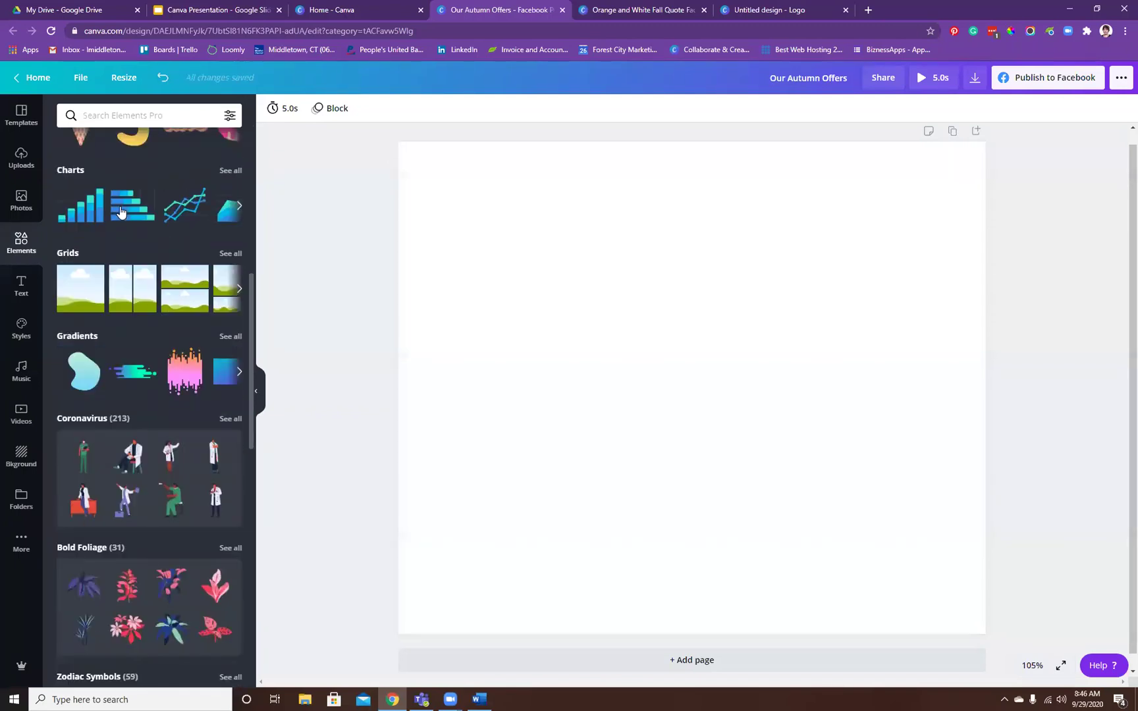
scroll(120, 212, "down", 2)
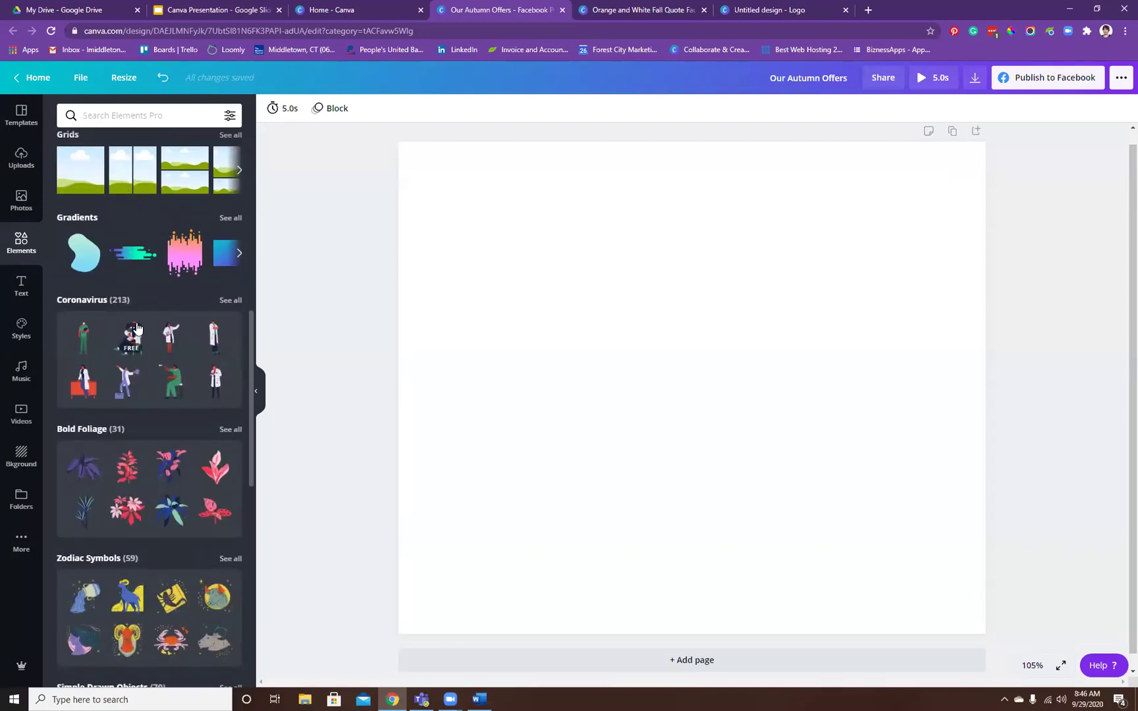
scroll(130, 270, "down", 3)
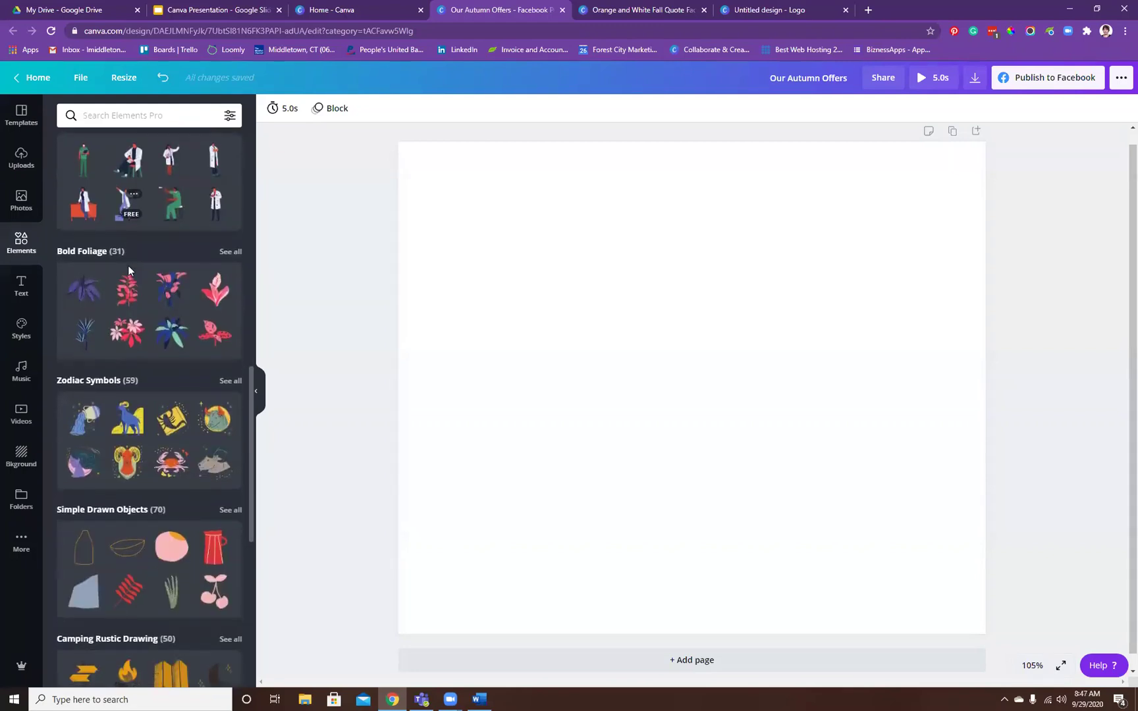
scroll(115, 253, "up", 2)
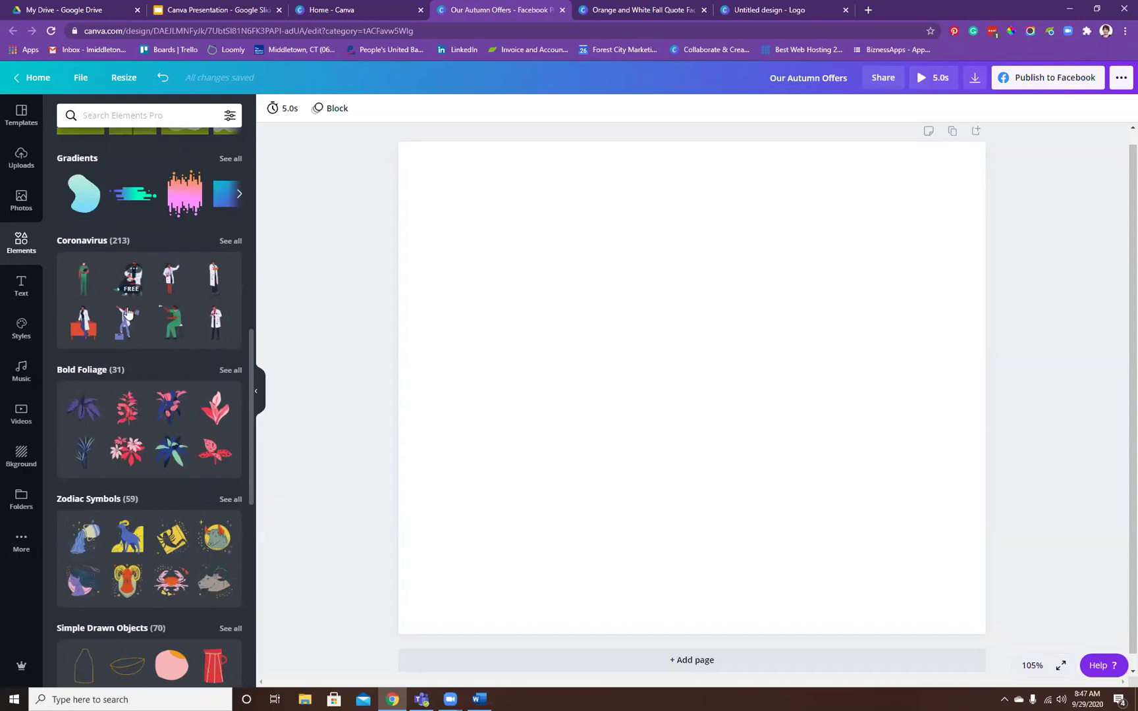
scroll(89, 280, "down", 2)
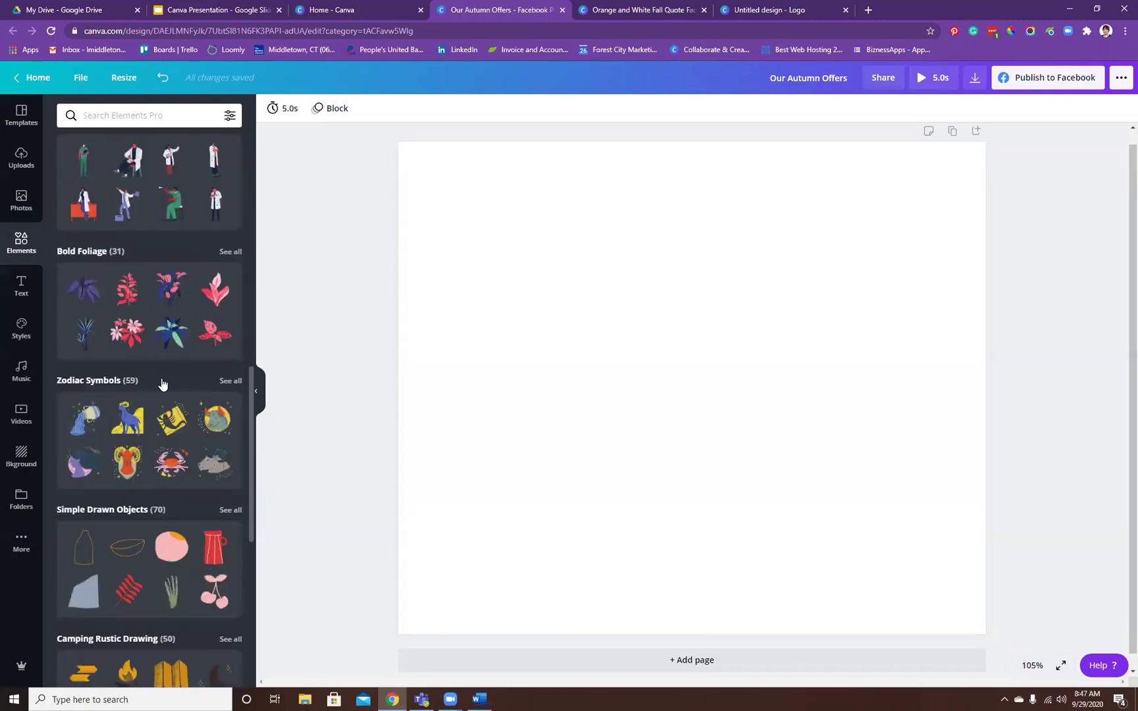
scroll(103, 301, "down", 10)
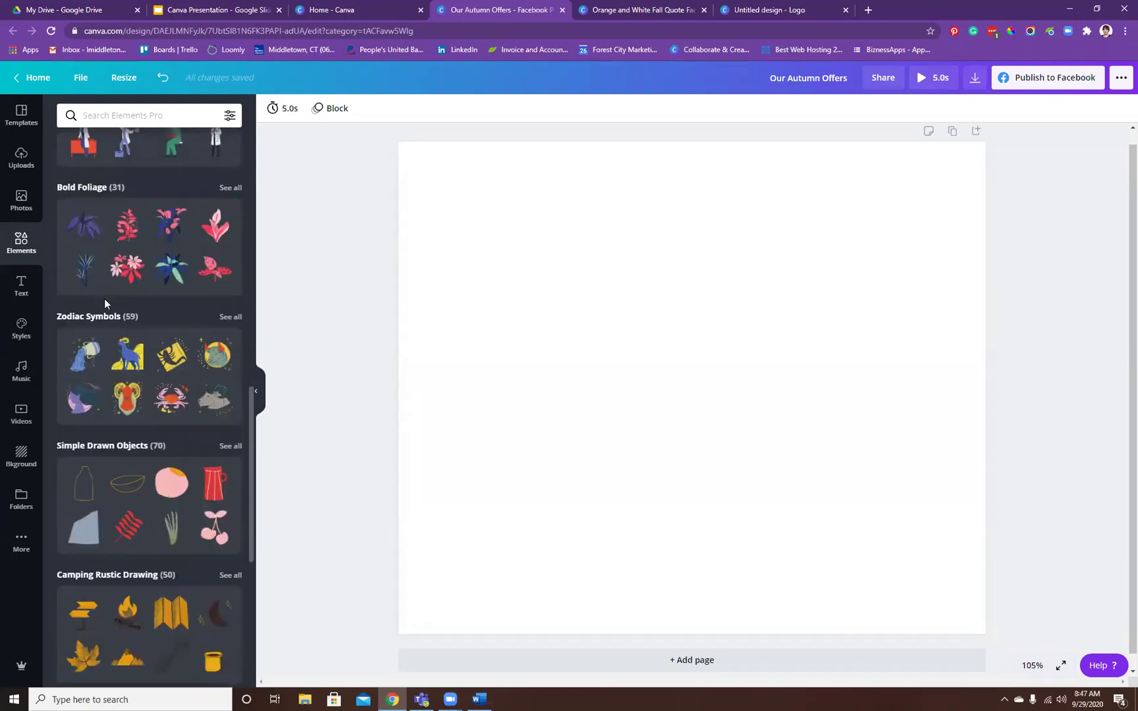
scroll(117, 369, "down", 1)
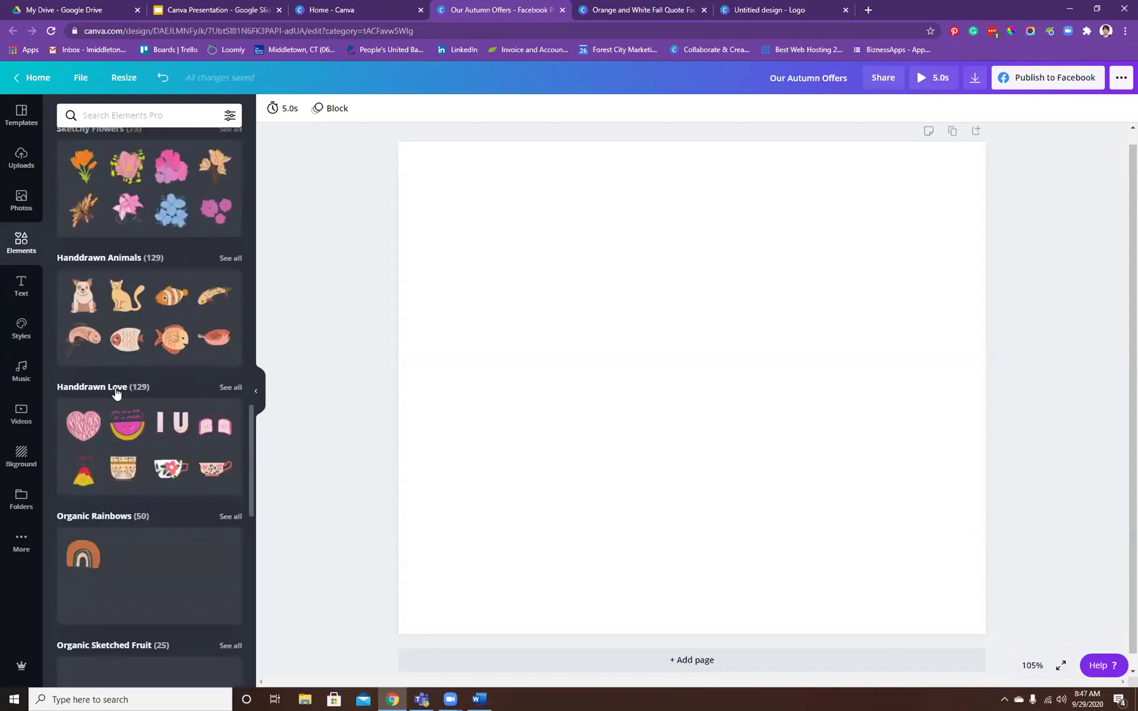
scroll(116, 387, "down", 7)
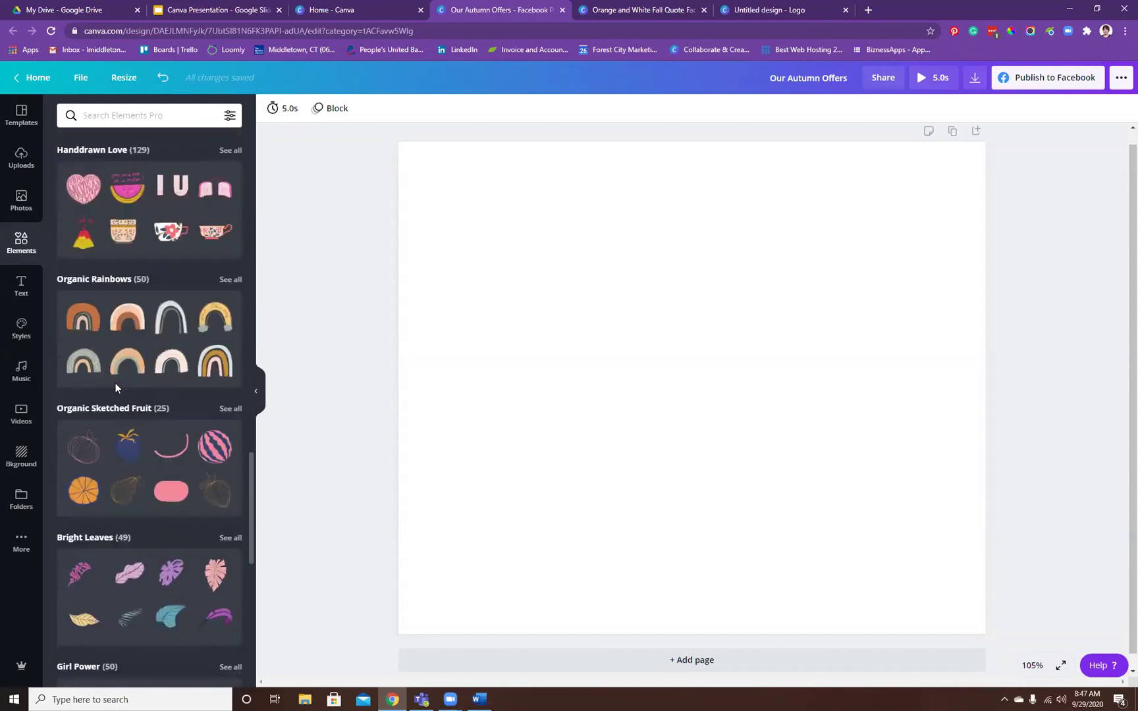
scroll(114, 388, "down", 3)
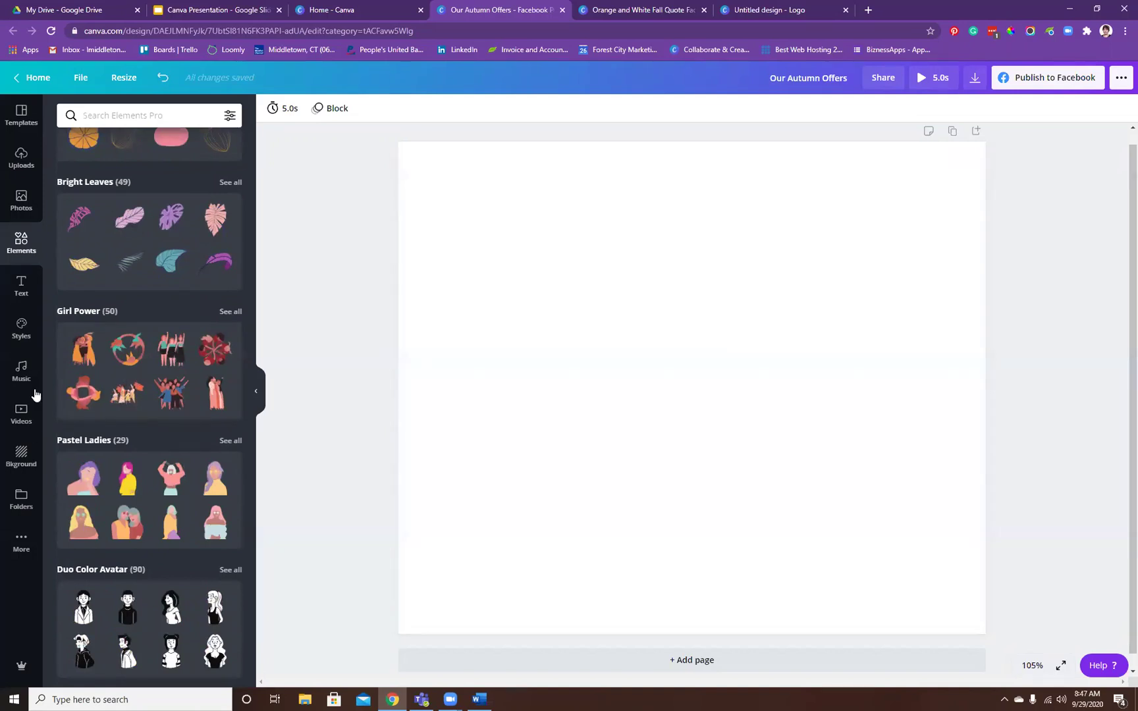
- Search the elements library for "coffee" and look through the matching graphics
left_click(111, 116)
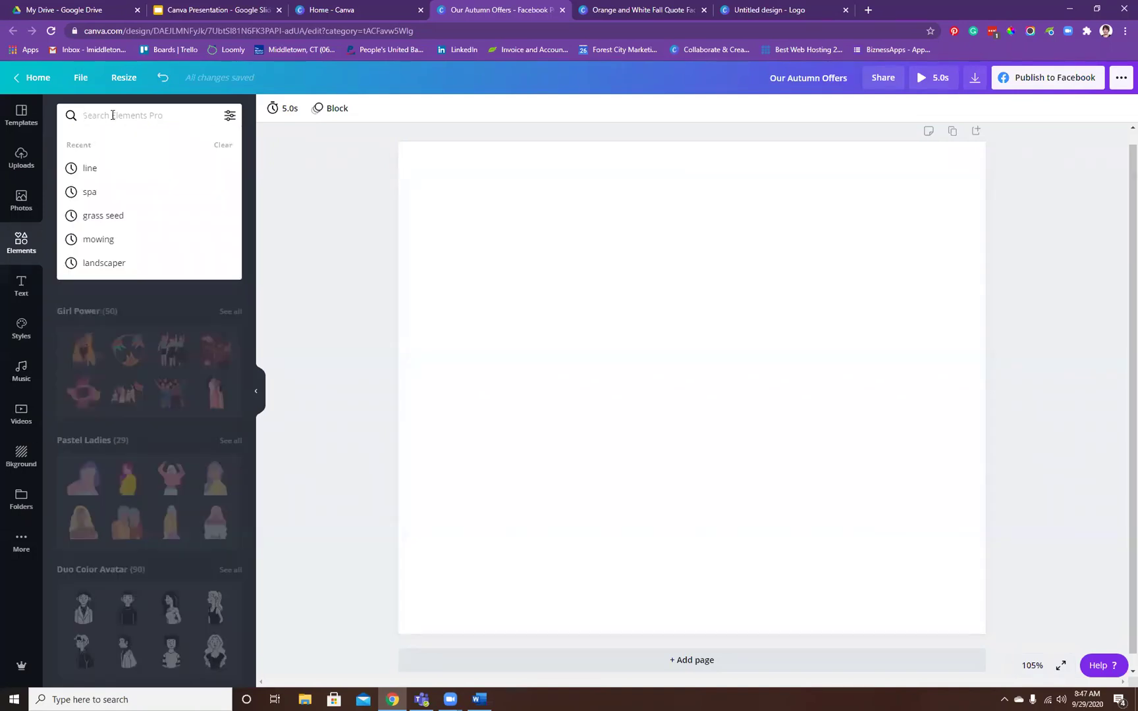
type("cofee")
type("fee")
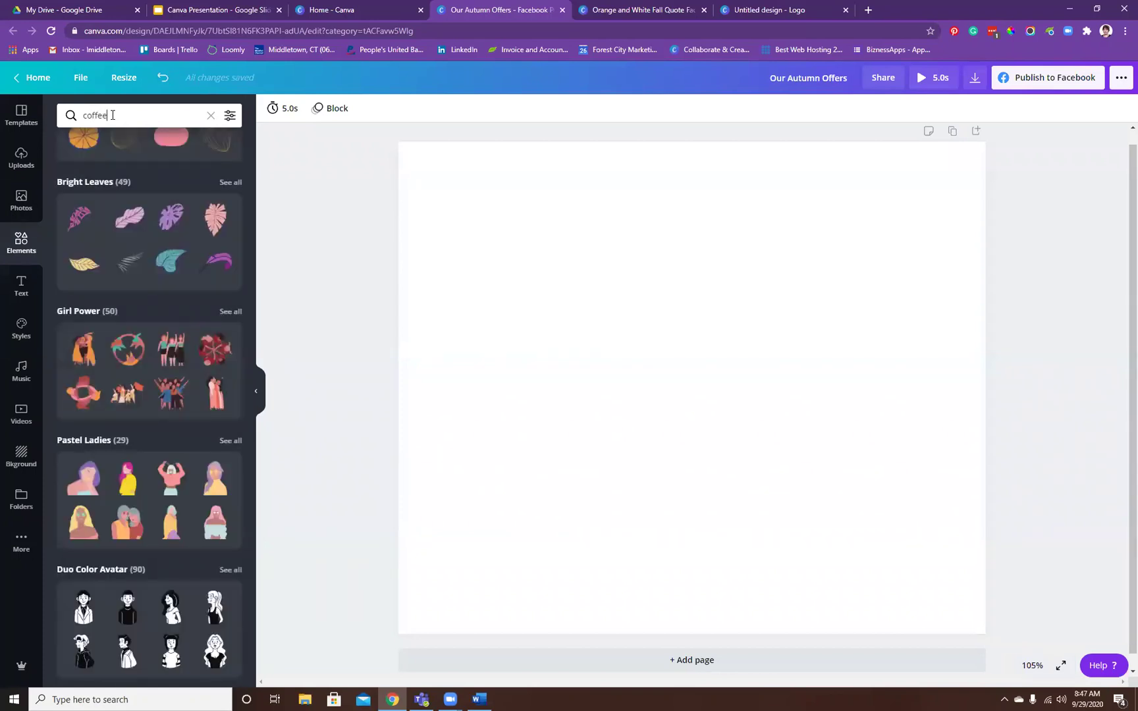
key("Return")
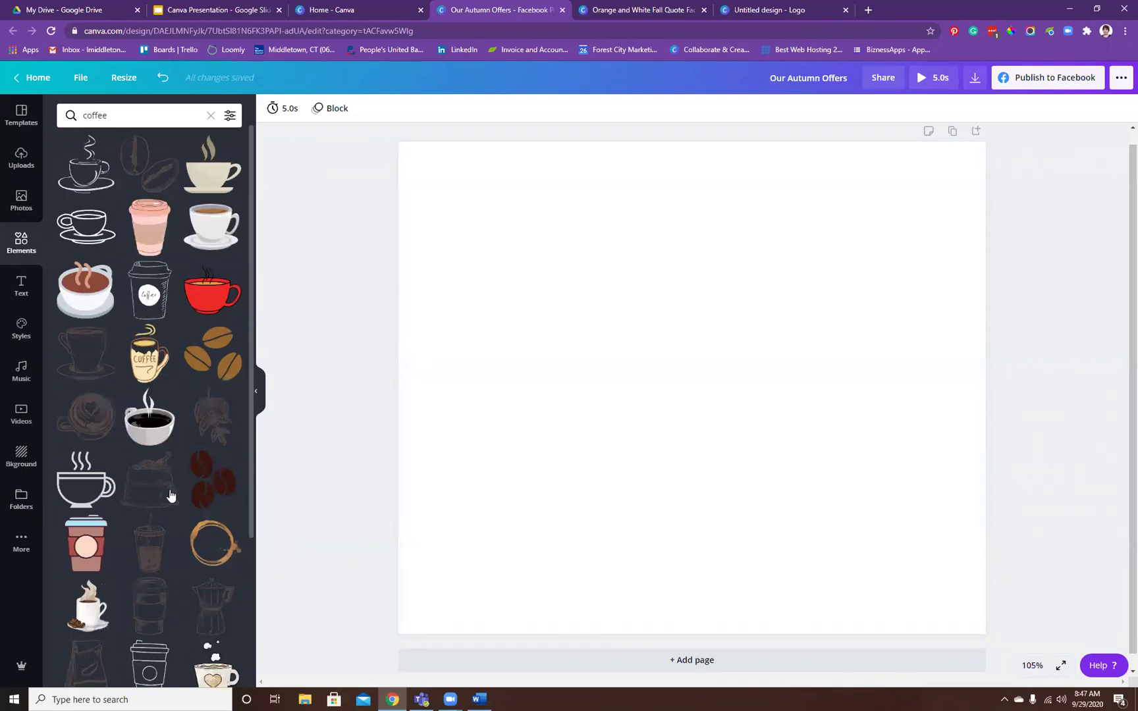
scroll(116, 381, "down", 7)
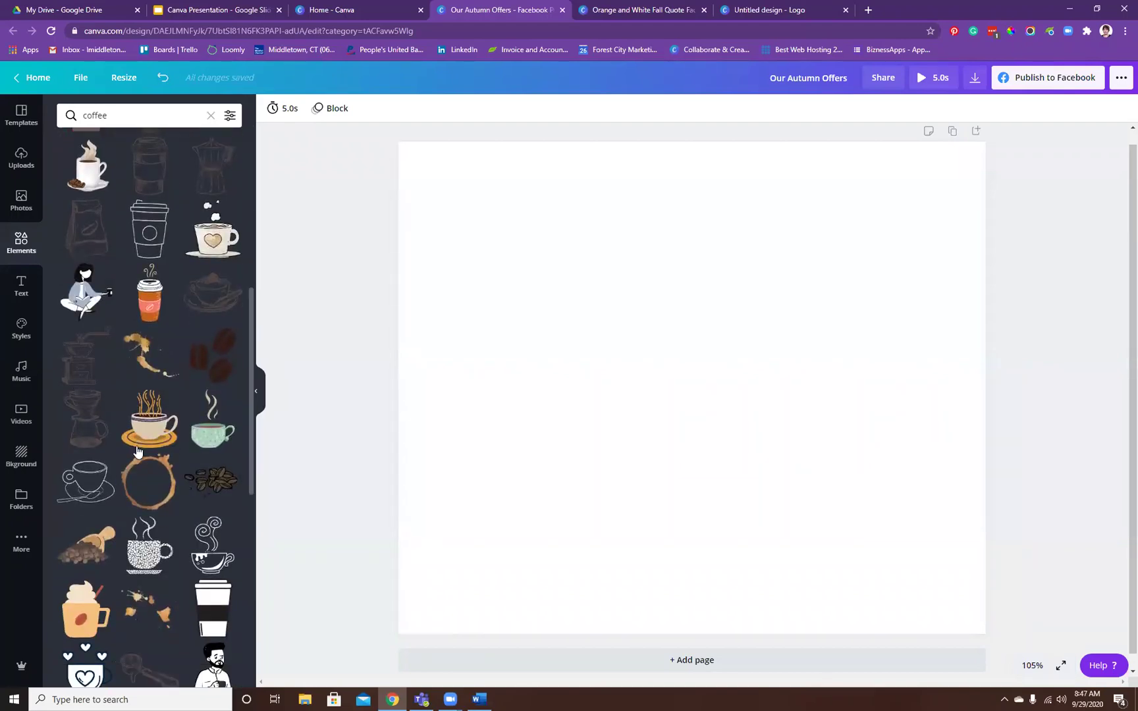
scroll(183, 480, "down", 15)
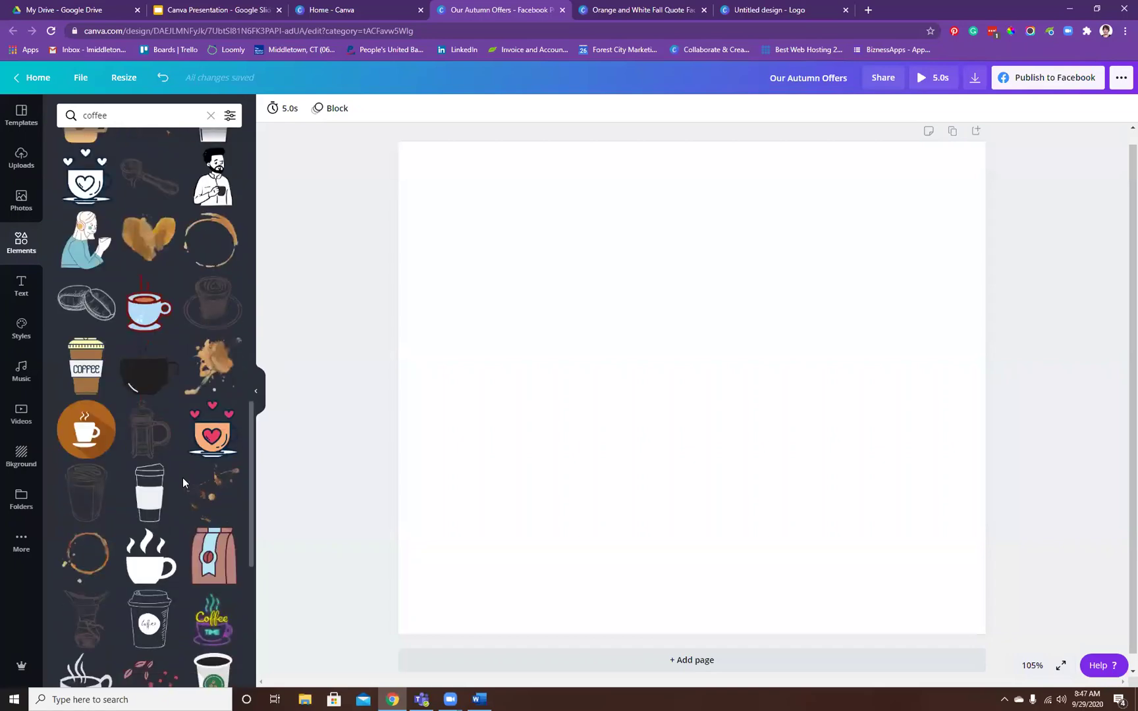
scroll(182, 478, "down", 8)
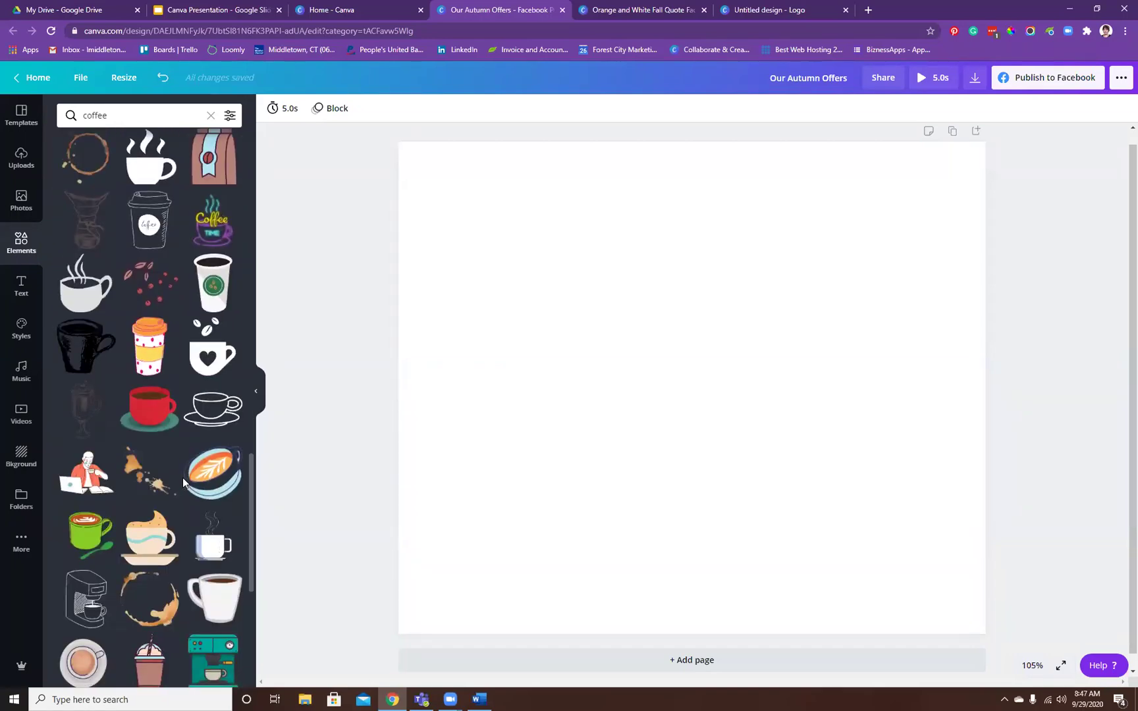
scroll(182, 478, "down", 7)
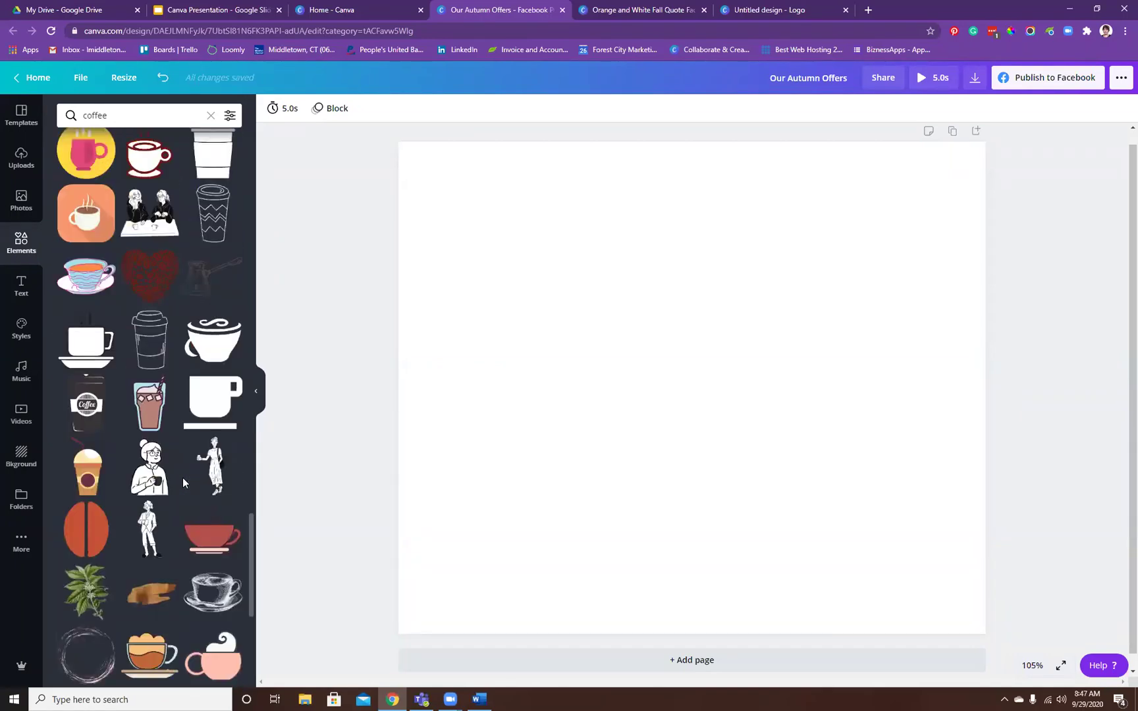
scroll(182, 477, "down", 4)
scroll(183, 477, "down", 9)
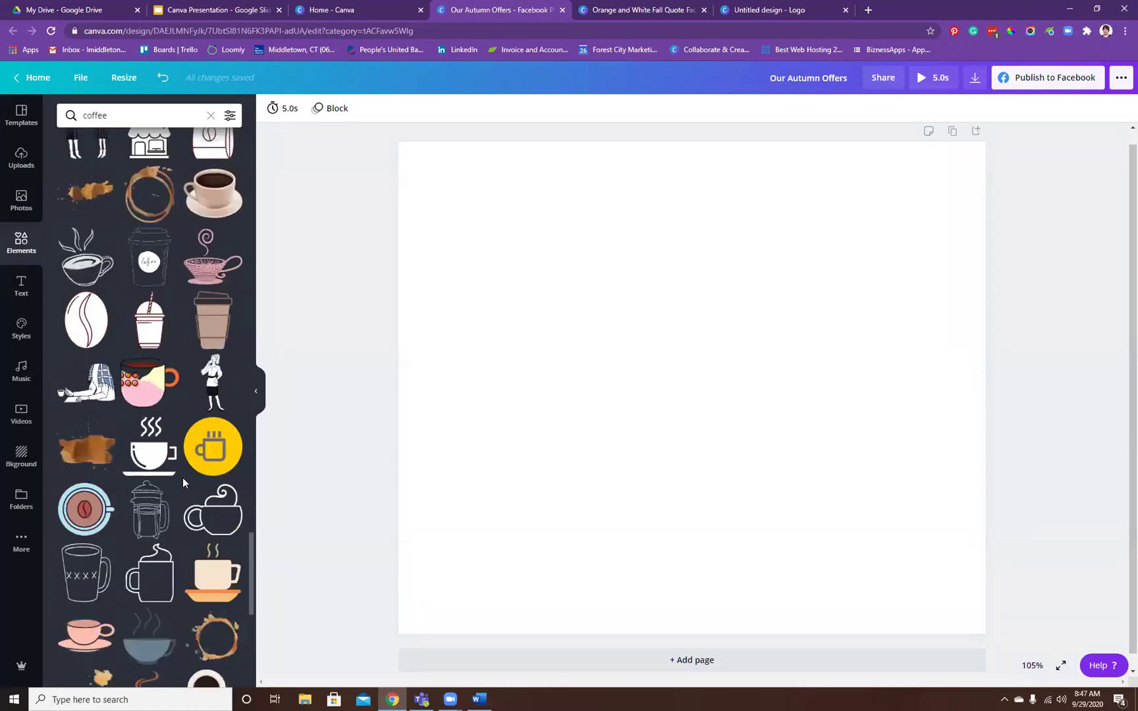
scroll(182, 478, "down", 10)
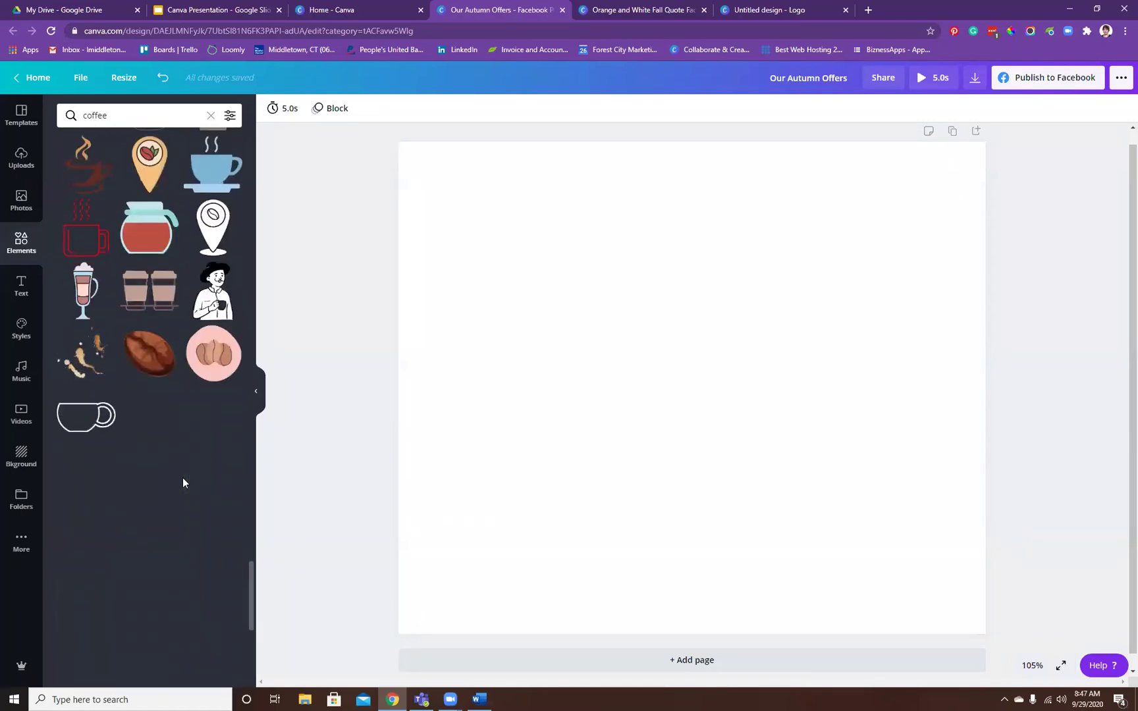
scroll(182, 477, "down", 10)
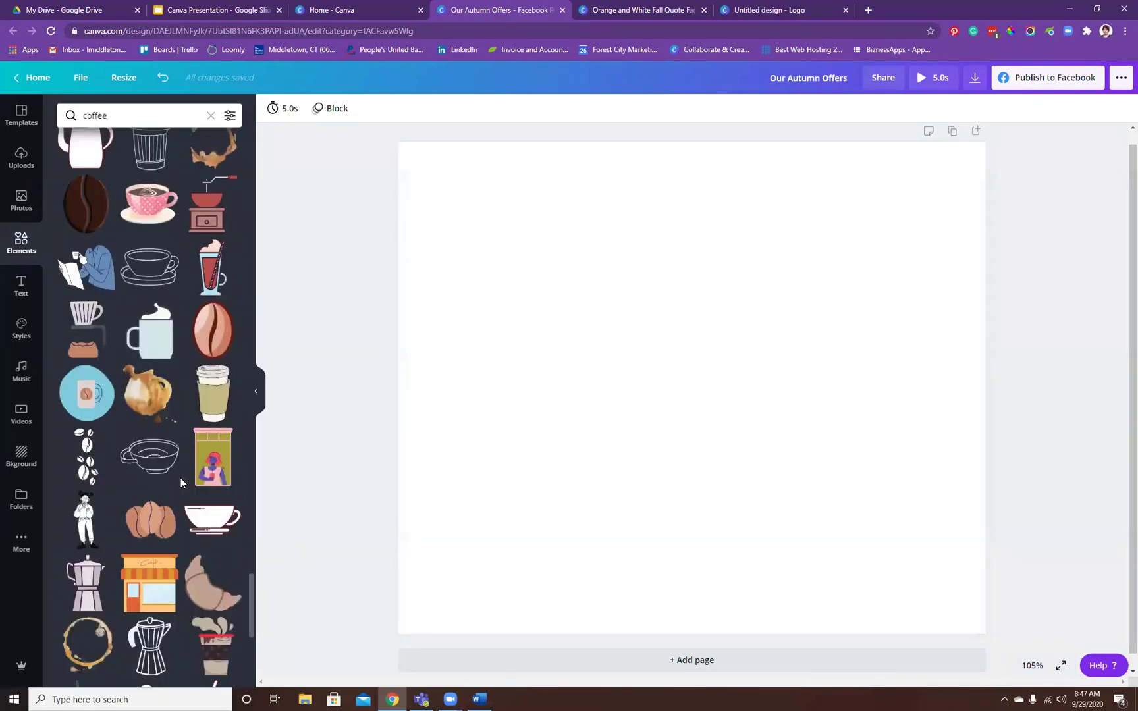
scroll(178, 477, "down", 10)
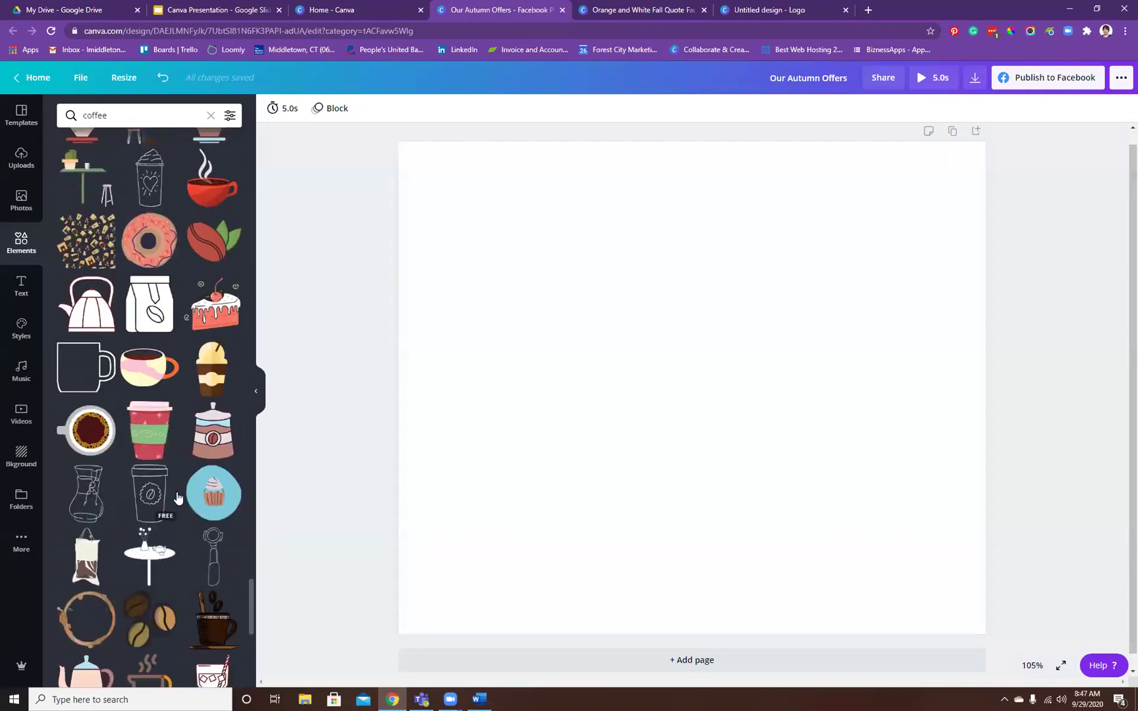
scroll(178, 496, "down", 2)
- Add the white outlined takeaway coffee cup graphic to the page, enlarge it and center it horizontally
scroll(178, 496, "up", 5)
scroll(113, 433, "up", 15)
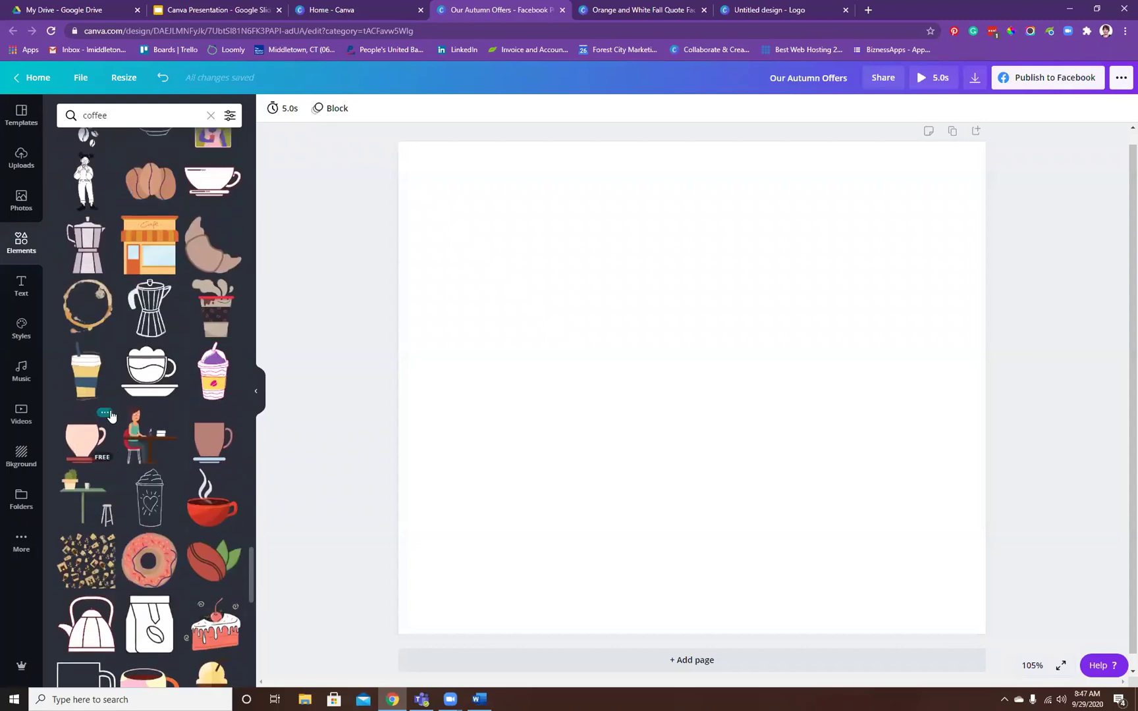
scroll(110, 409, "up", 5)
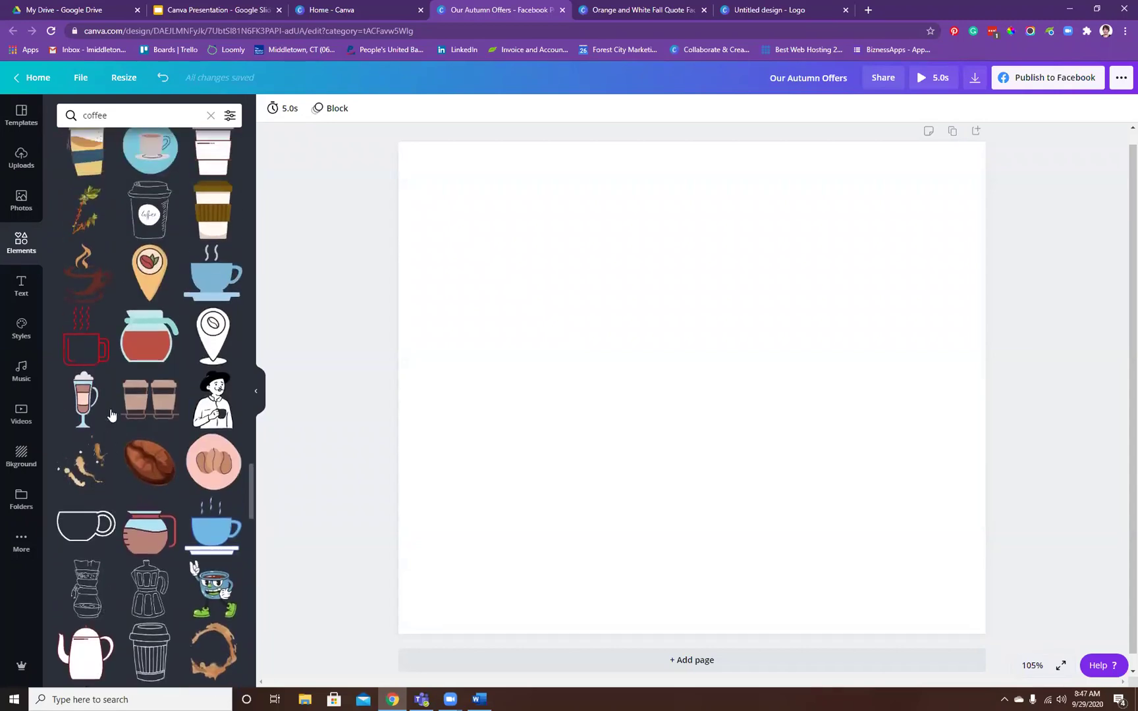
left_click(153, 429)
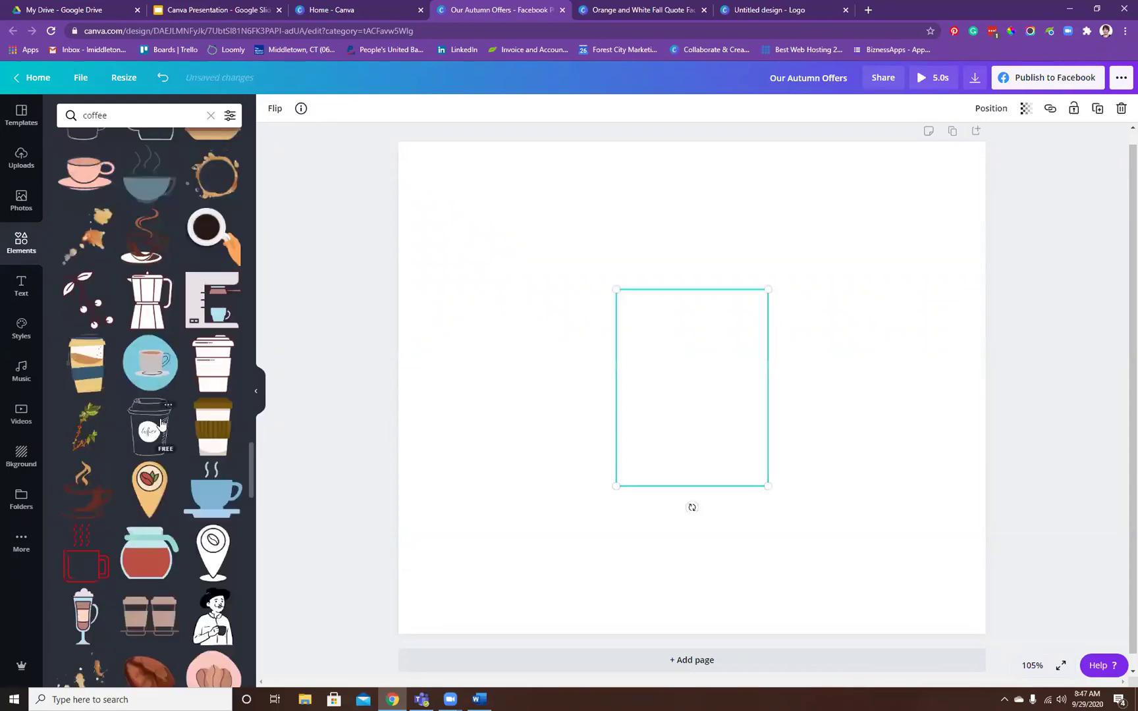
left_click_drag(598, 499, 528, 596)
left_click_drag(681, 435, 692, 440)
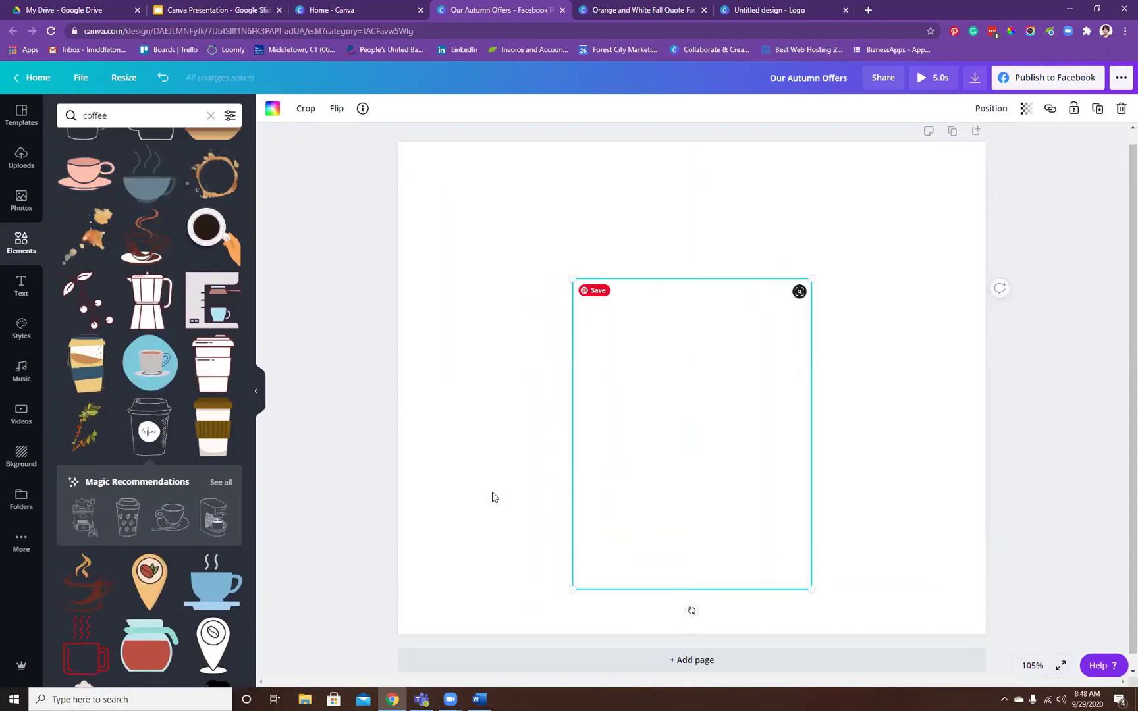
- Look through the page background categories, search the backgrounds for "coffee", and clear the search
left_click(20, 453)
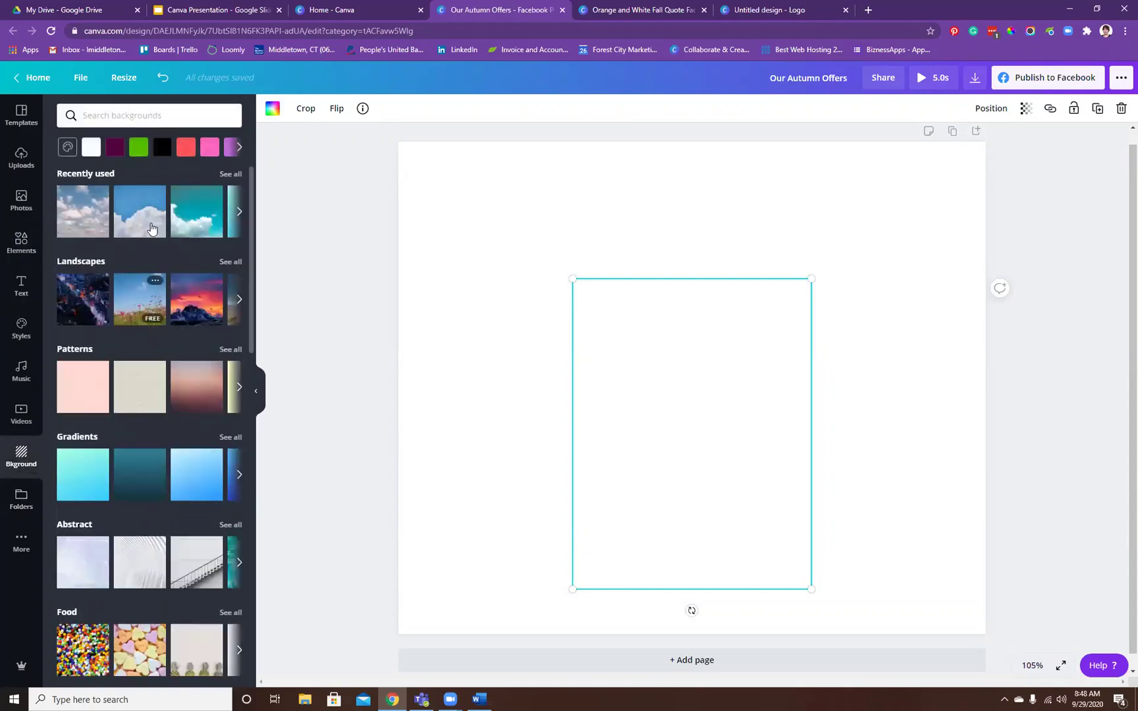
scroll(153, 248, "down", 3)
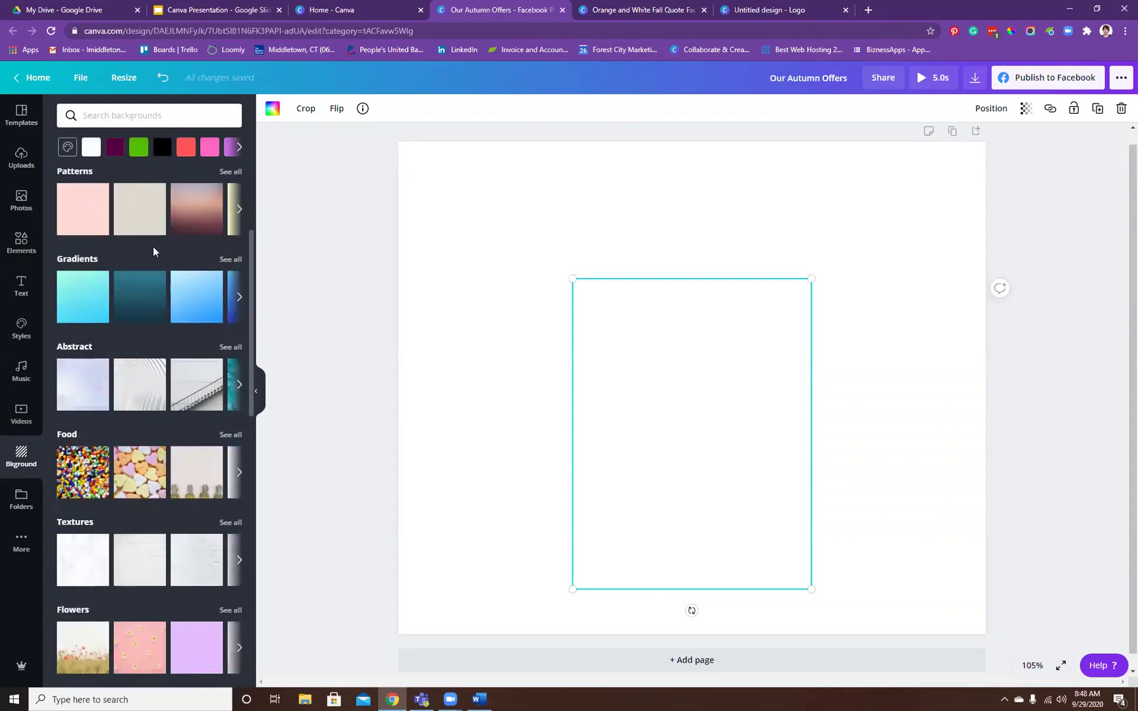
scroll(153, 249, "up", 3)
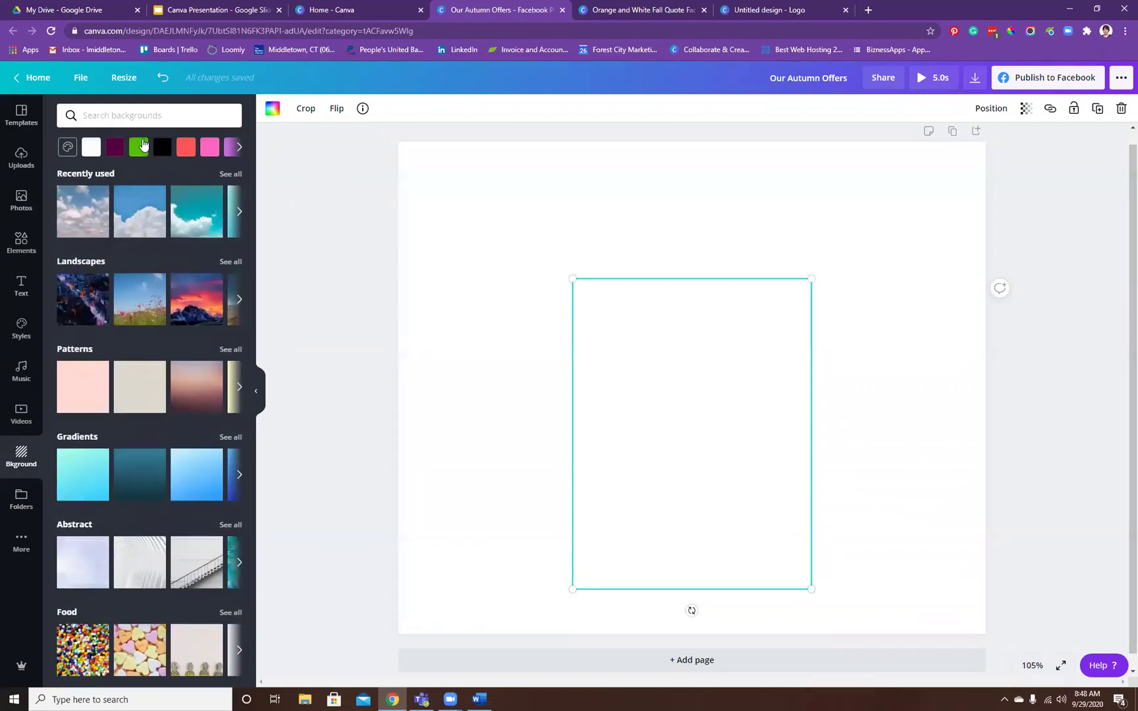
left_click(150, 115)
type("cofe")
key("BackSpace")
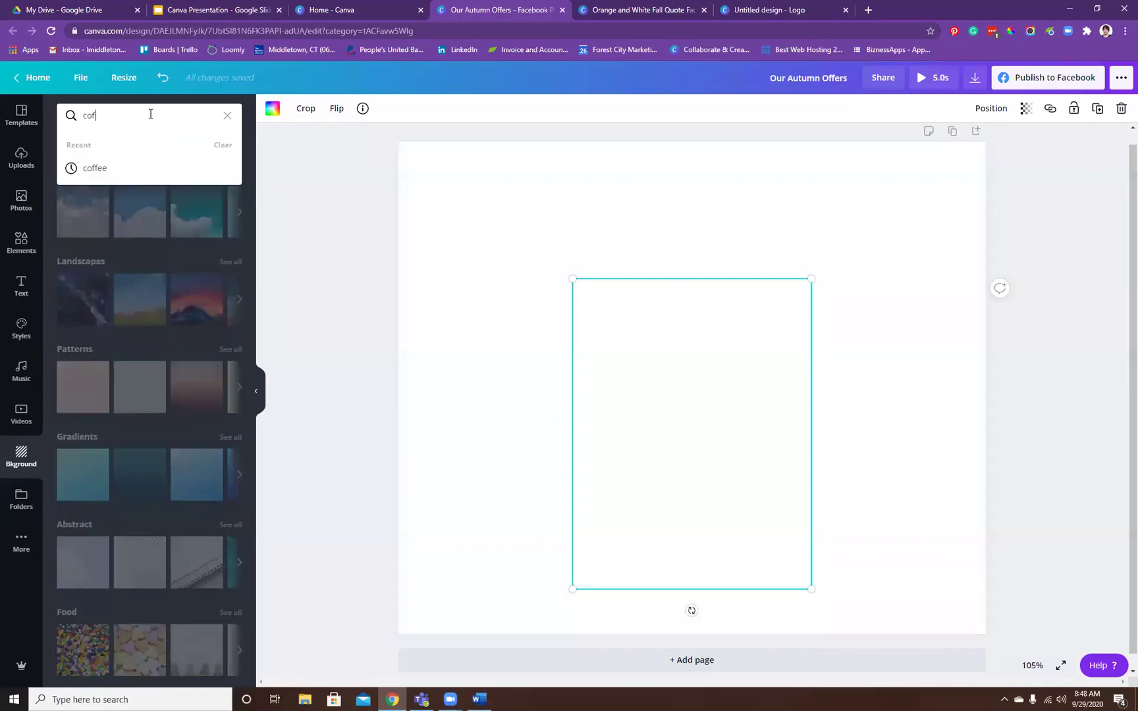
left_click(142, 168)
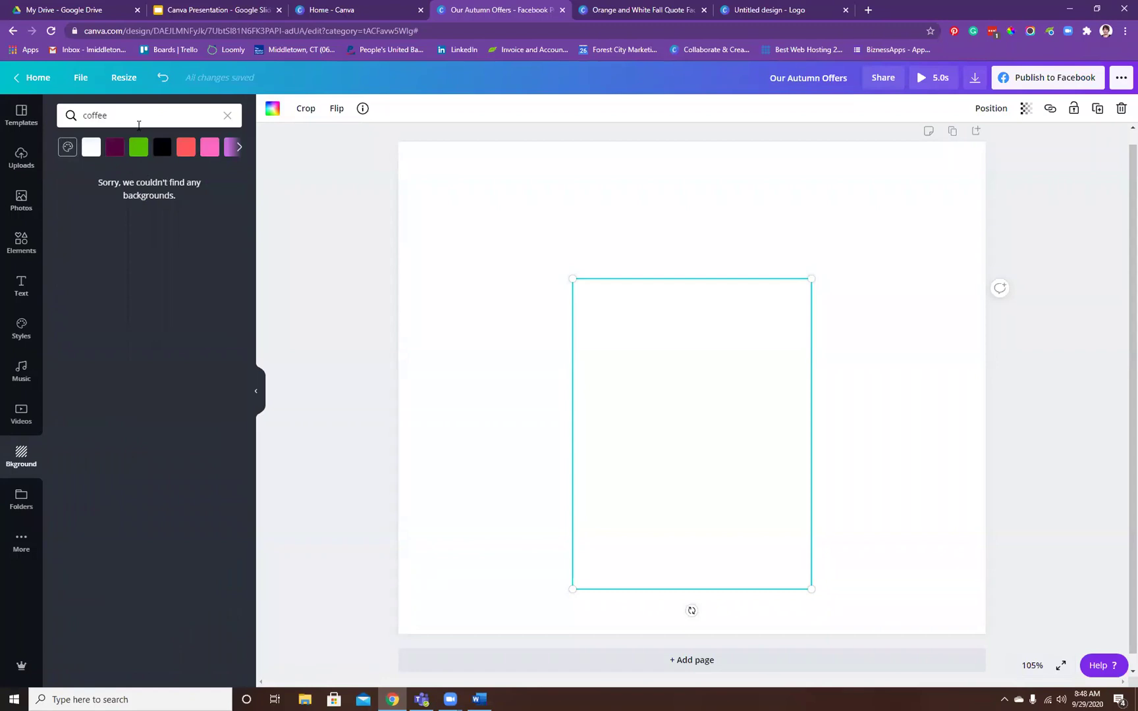
left_click(229, 115)
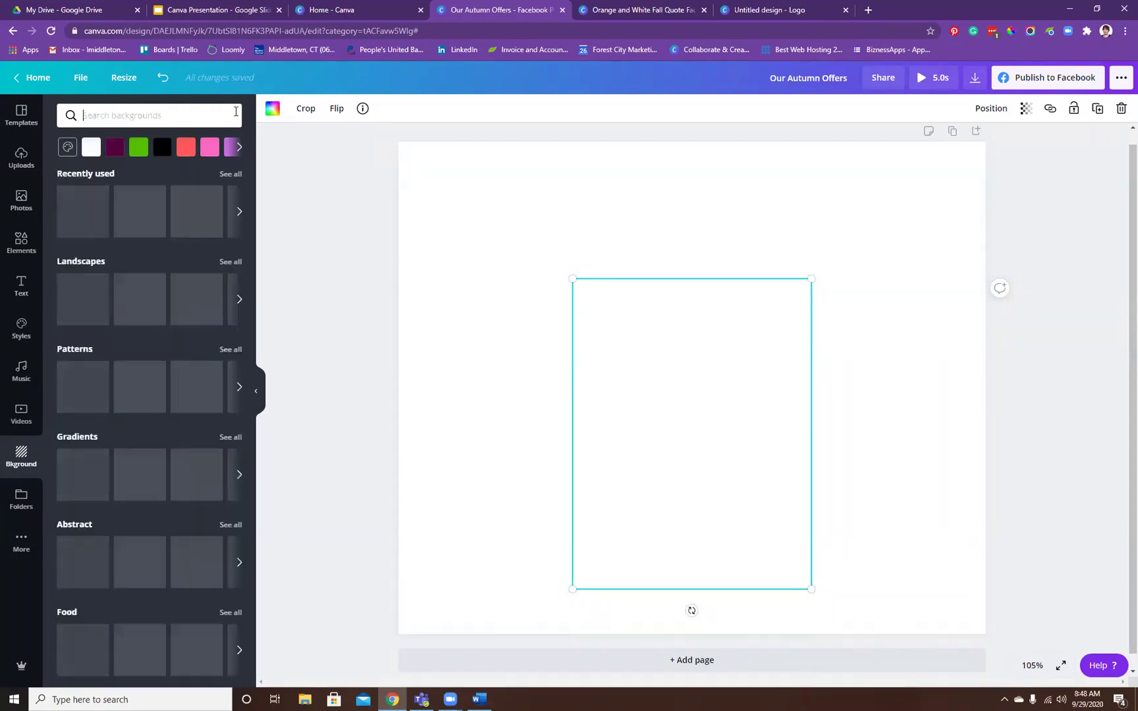
- Apply the reddish-brown wood plank background from the full Textures collection, and shift the coffee cup graphic slightly lower on the page
scroll(109, 275, "down", 3)
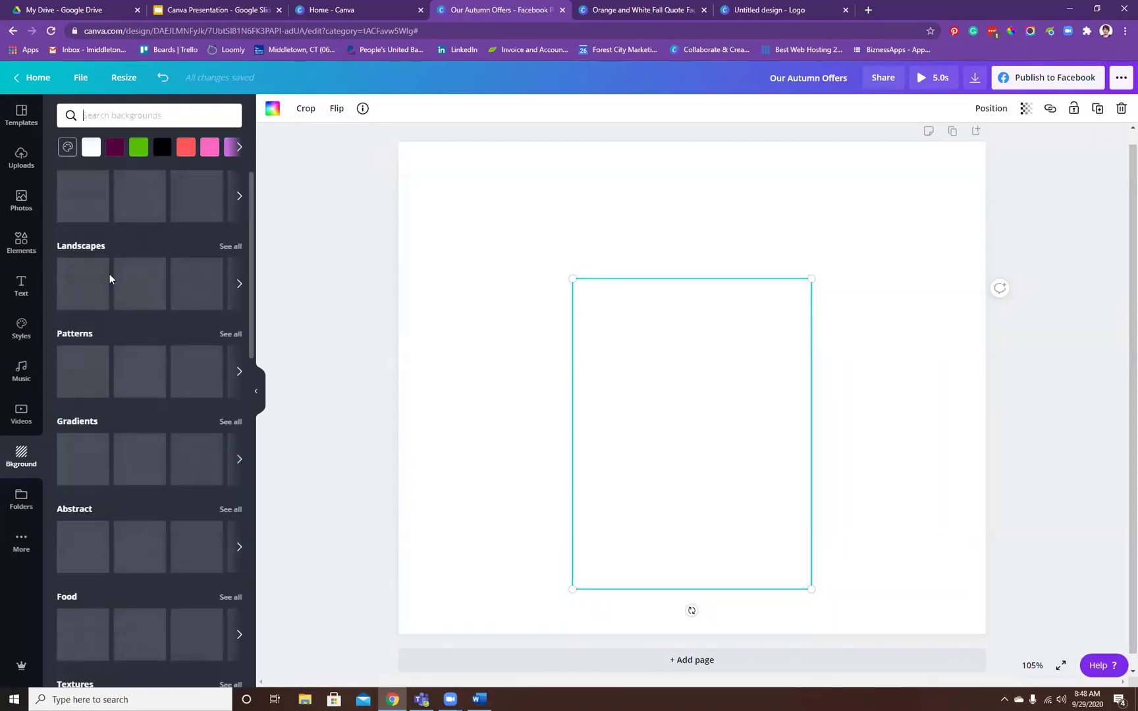
scroll(109, 274, "down", 5)
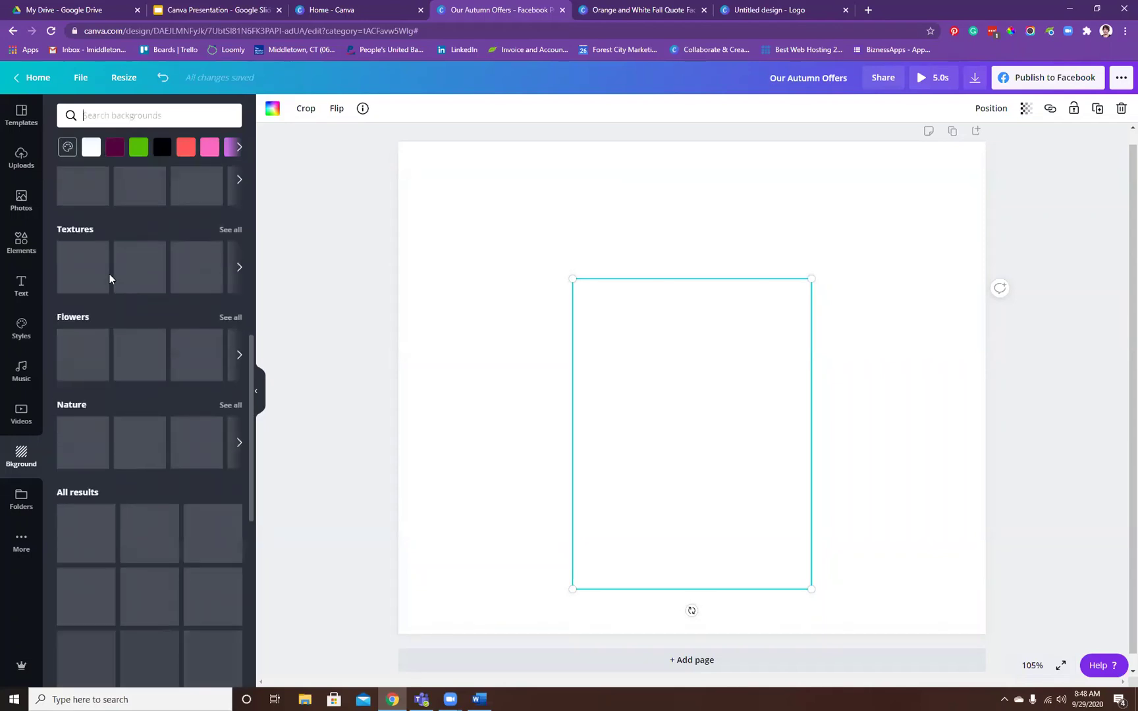
scroll(109, 274, "up", 7)
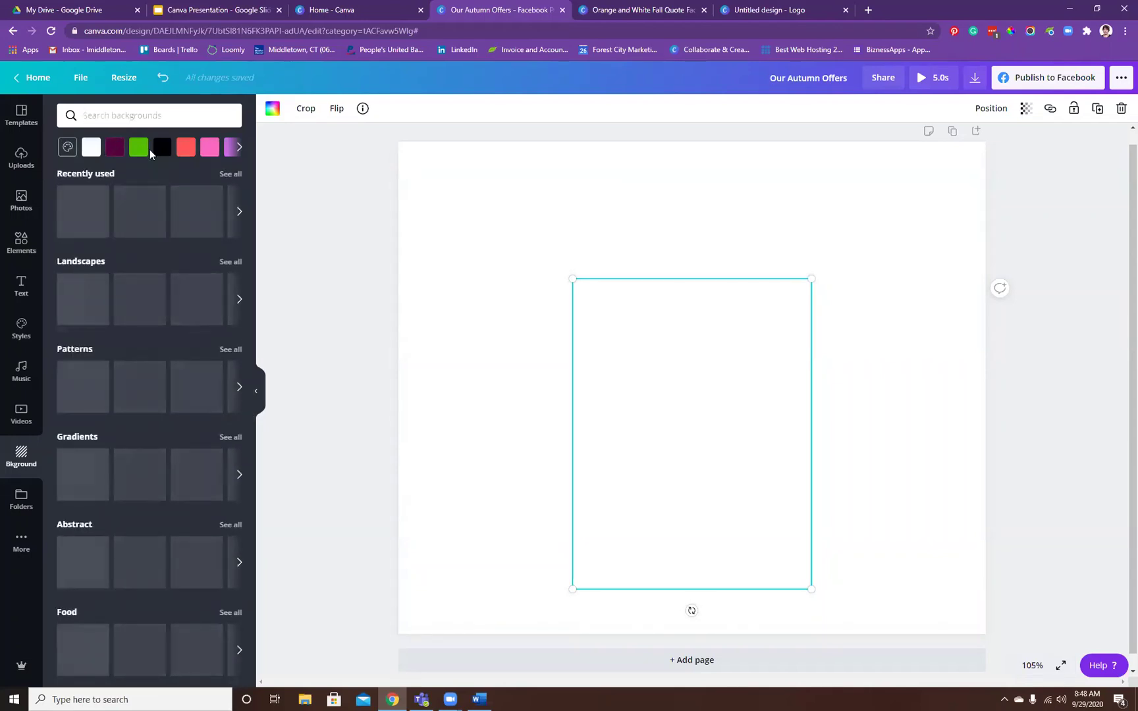
scroll(196, 351, "down", 3)
left_click(240, 472)
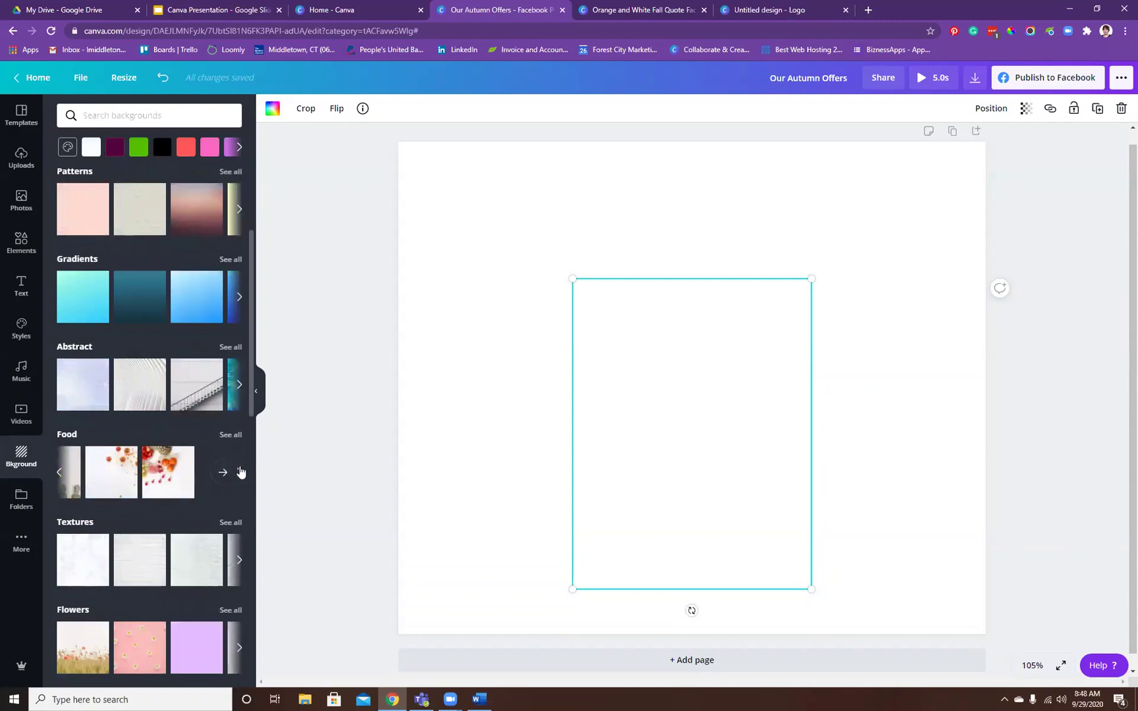
scroll(70, 486, "down", 3)
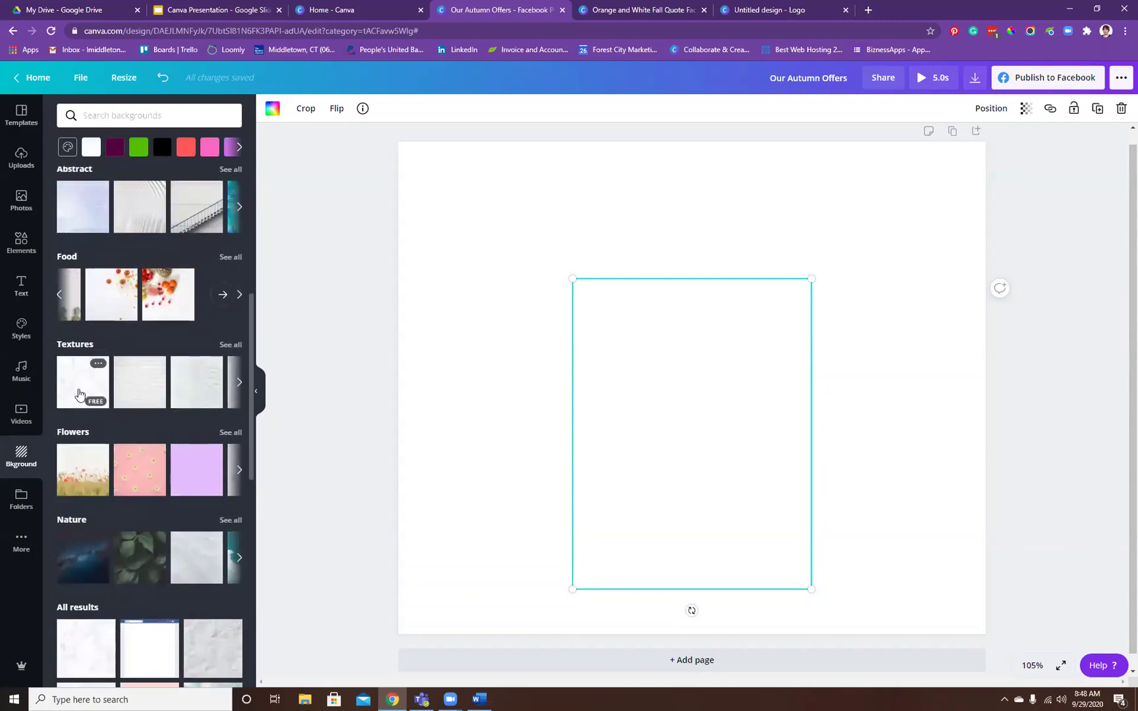
left_click(239, 383)
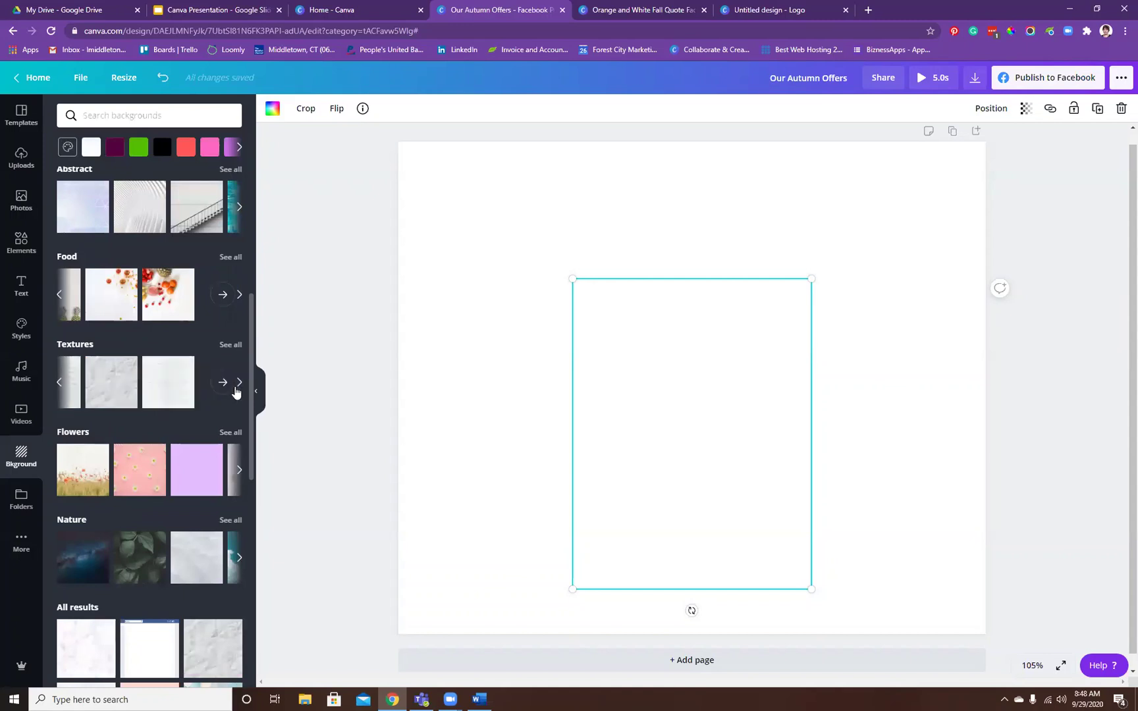
left_click(230, 388)
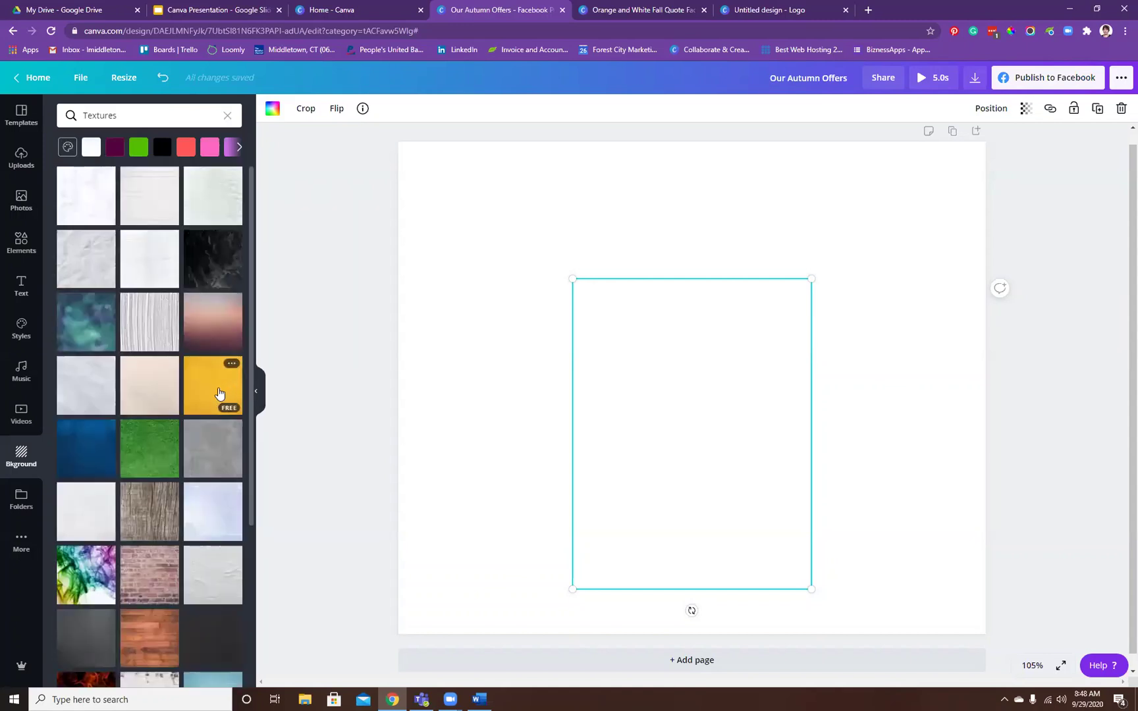
scroll(171, 395, "down", 5)
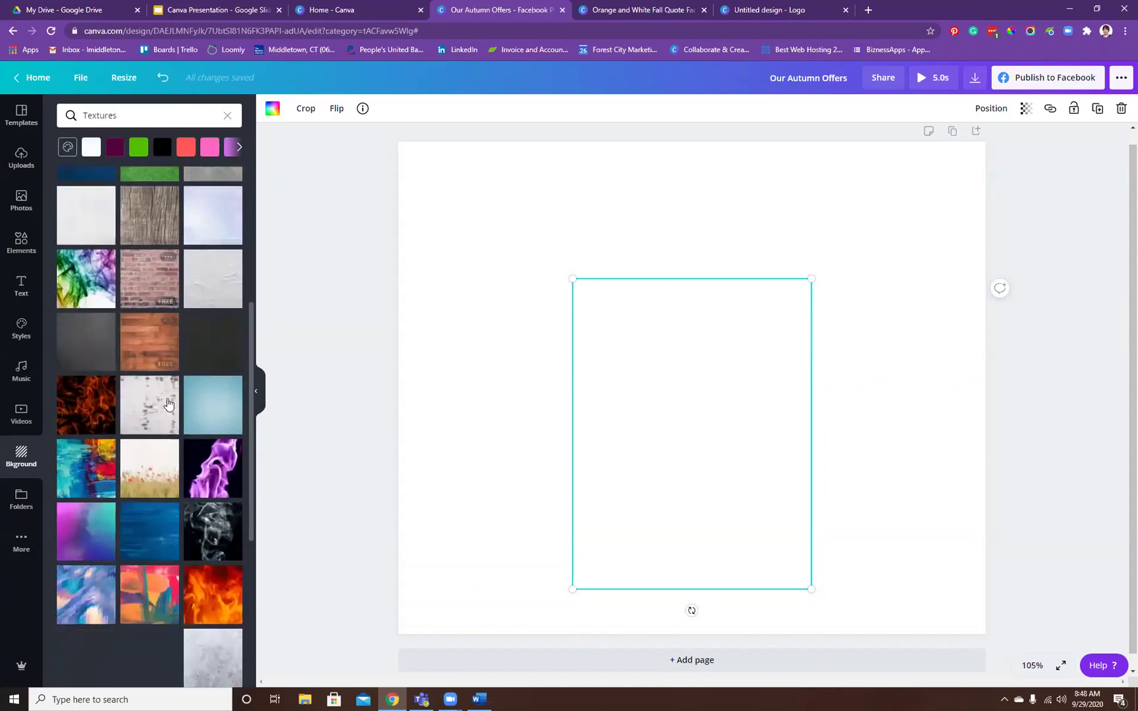
left_click(154, 347)
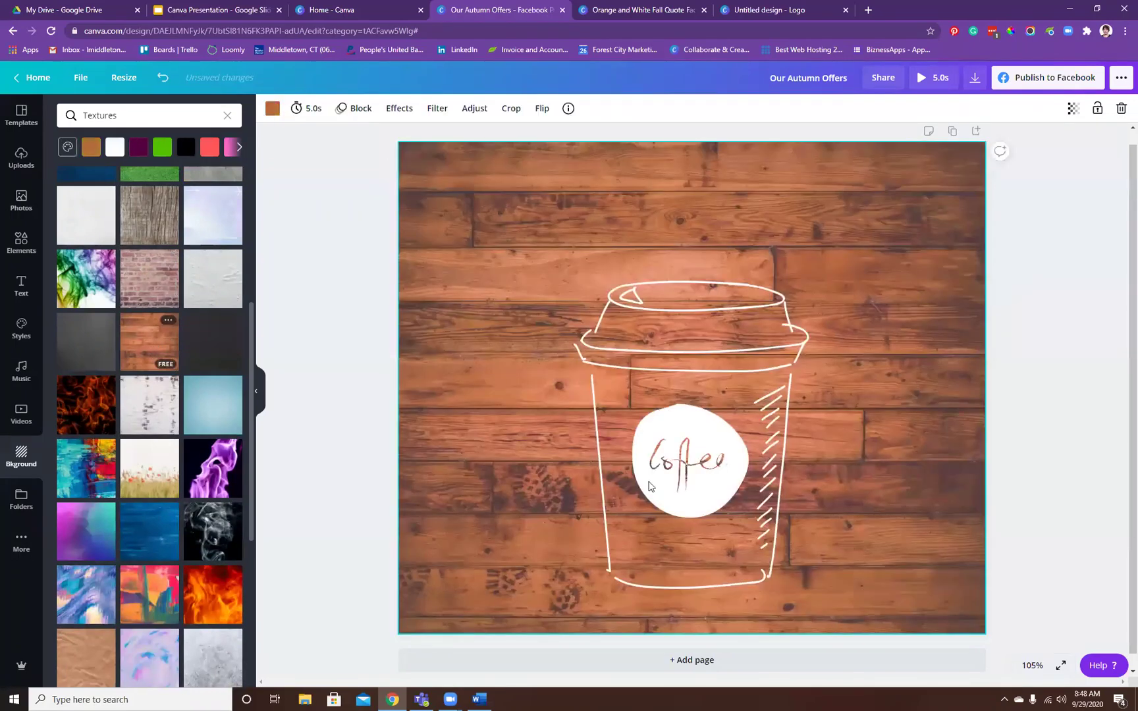
left_click(660, 480)
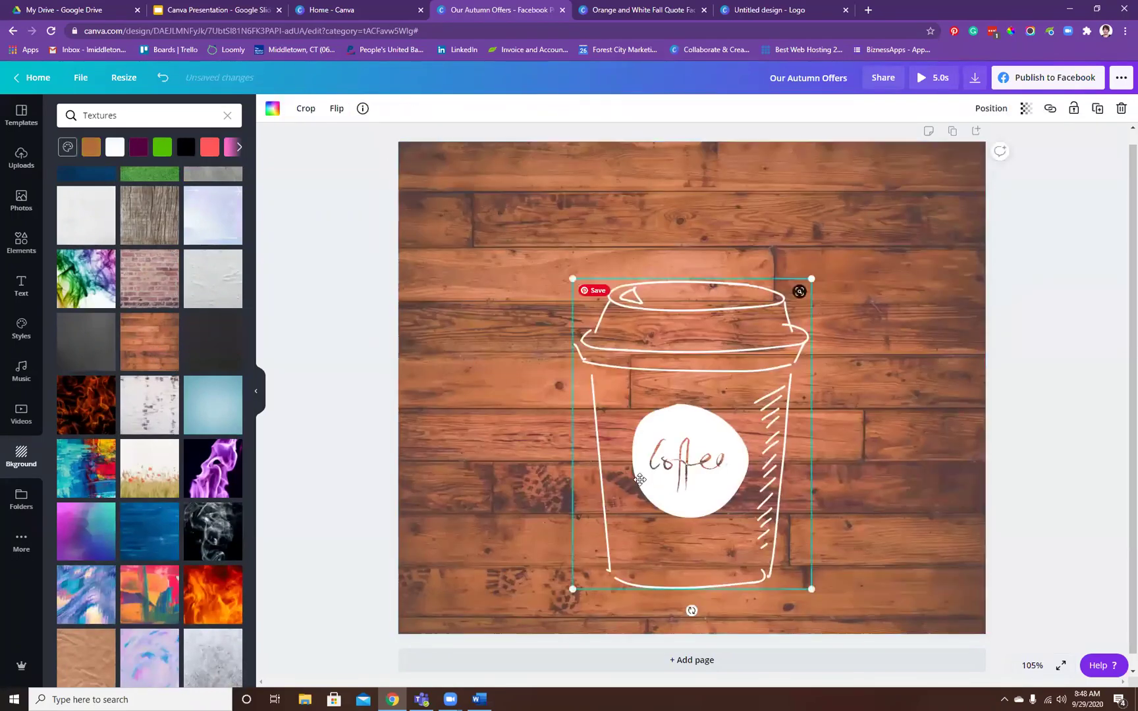
left_click_drag(660, 479, 659, 490)
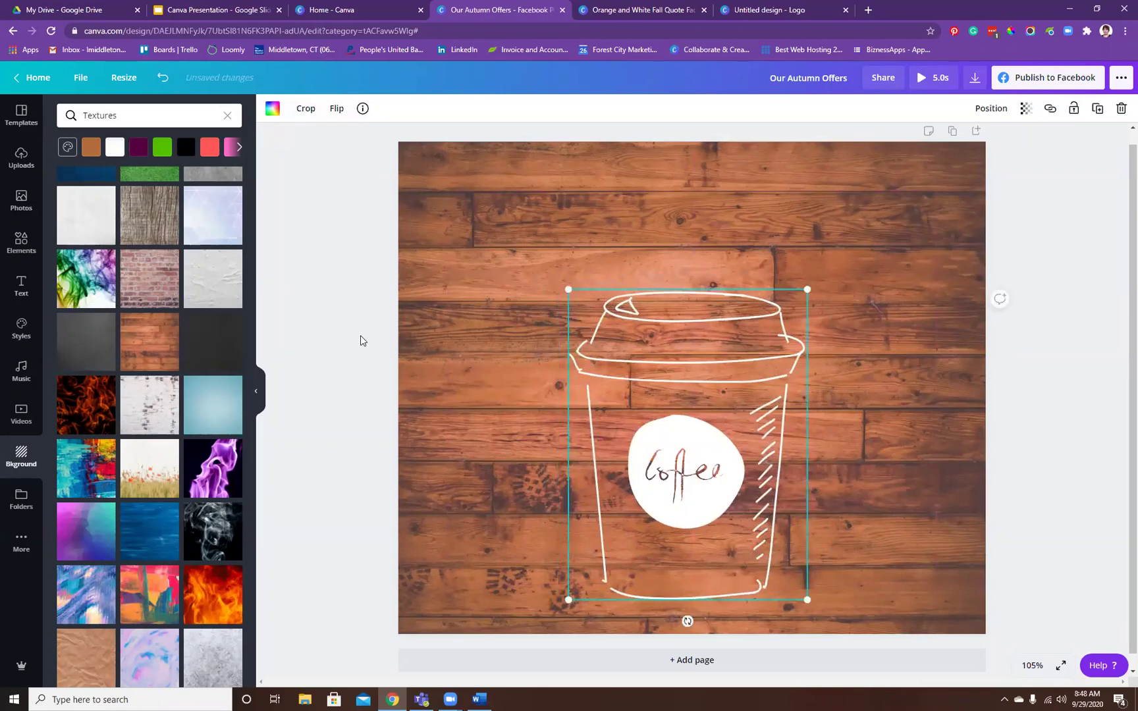
- Look further through the texture backgrounds, delete the wood plank background image from the page, and clear the Textures search
scroll(172, 408, "down", 15)
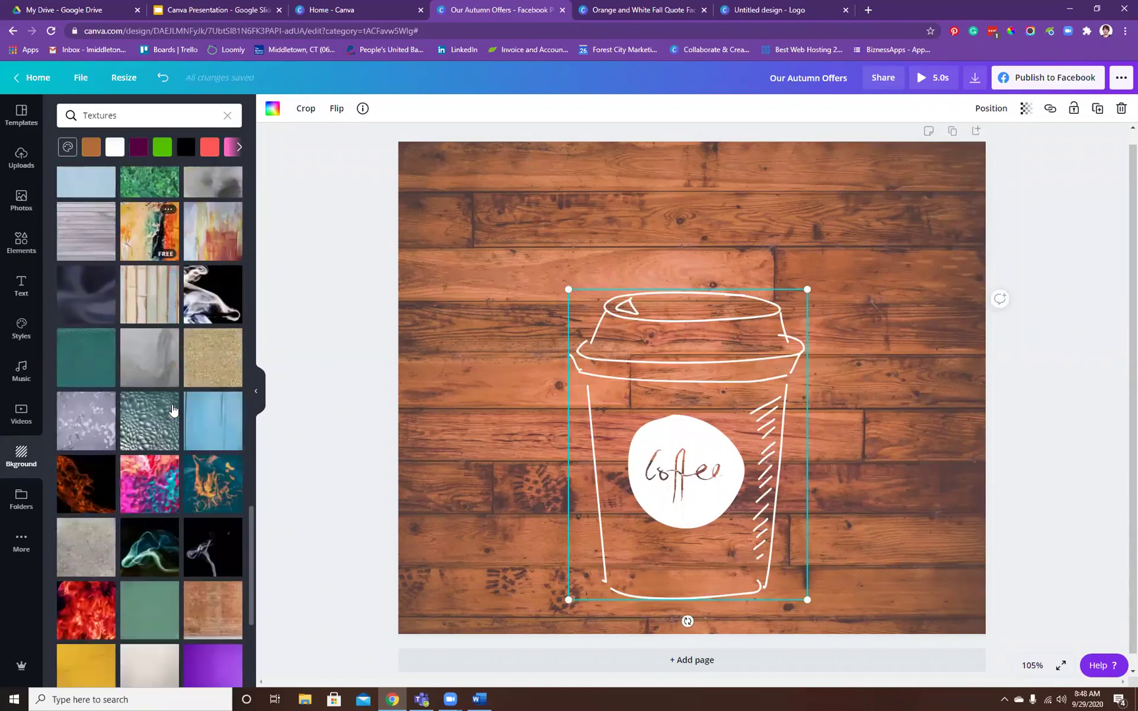
left_click(560, 206)
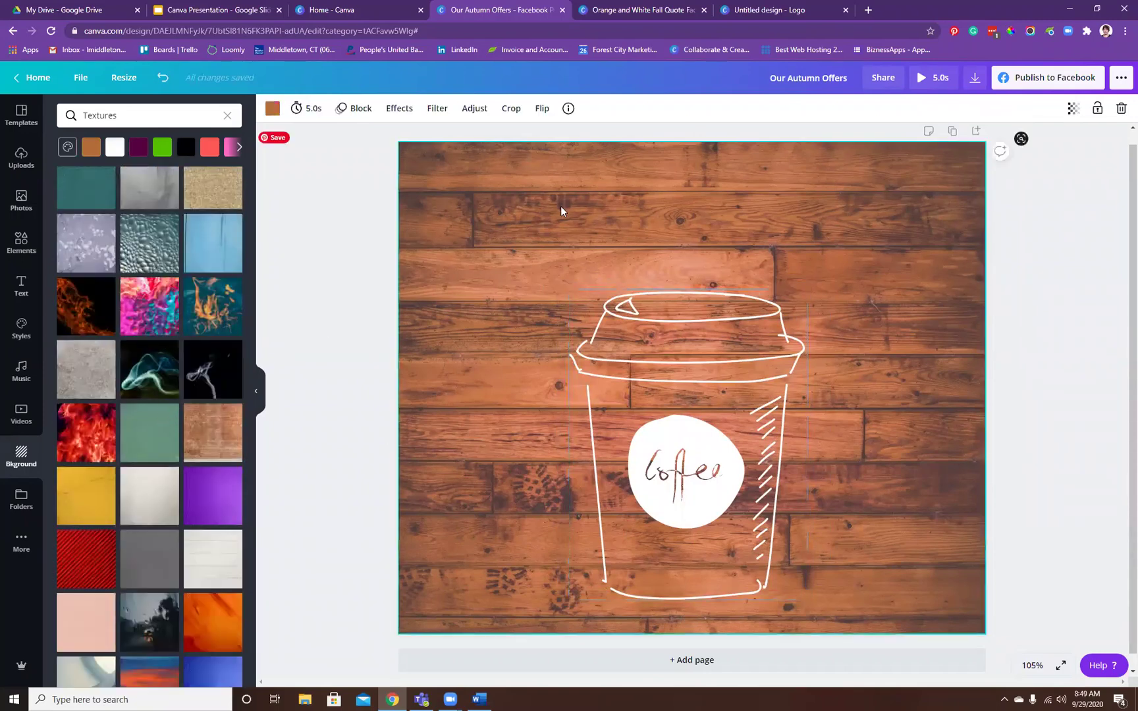
key("Delete")
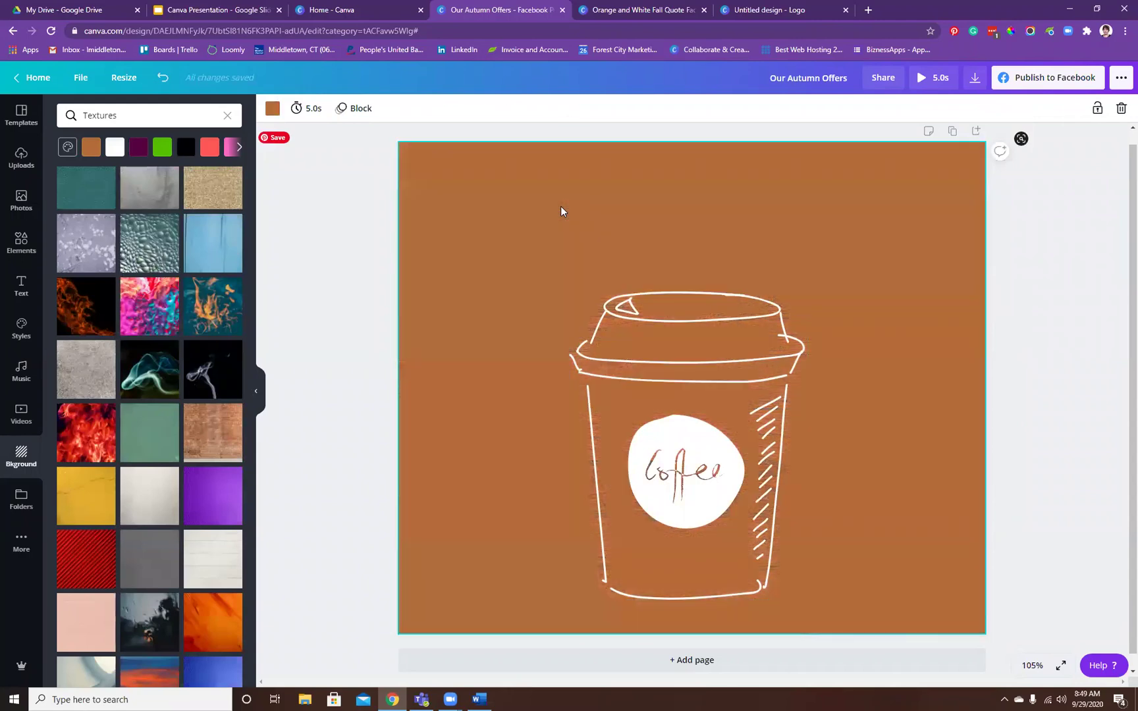
left_click(228, 116)
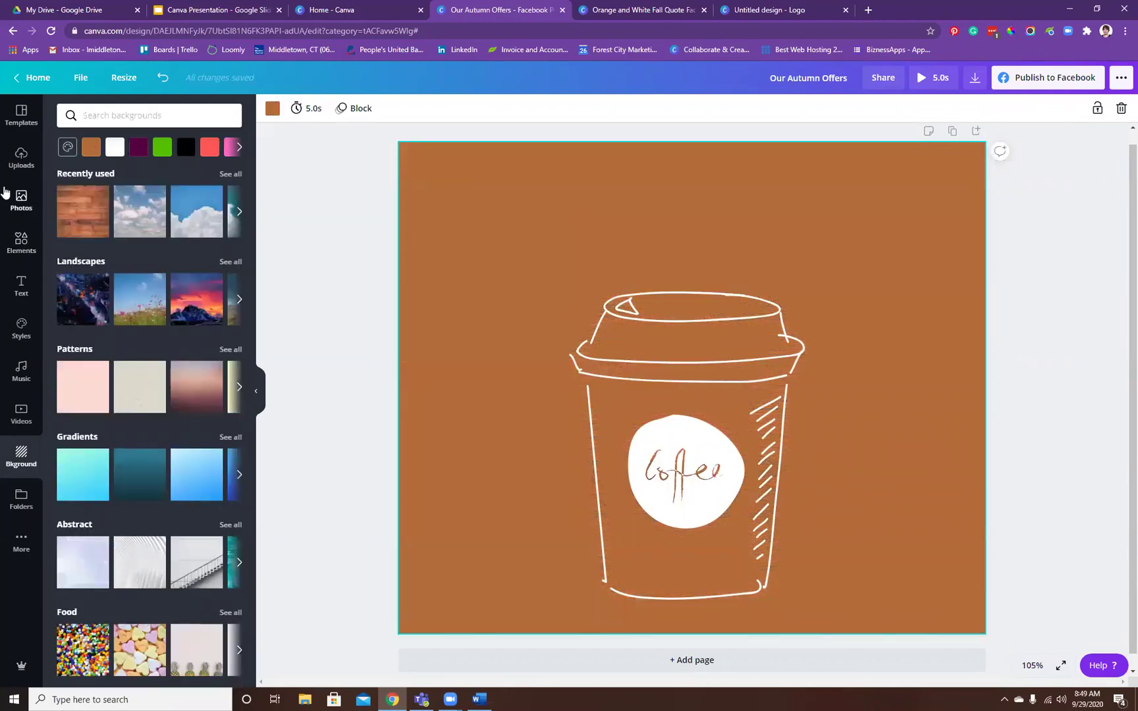
- Search the photo library for "coffee" and add the photo of coffee beans along a plain brown surface
left_click(11, 199)
left_click(102, 118)
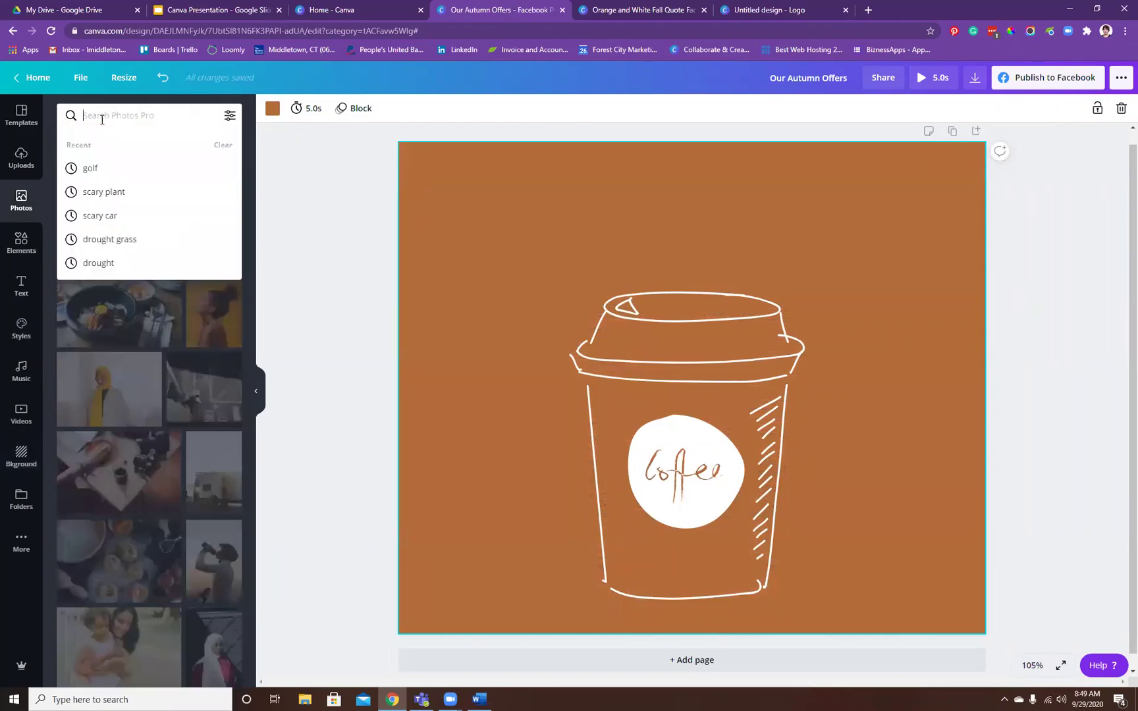
type("coffee")
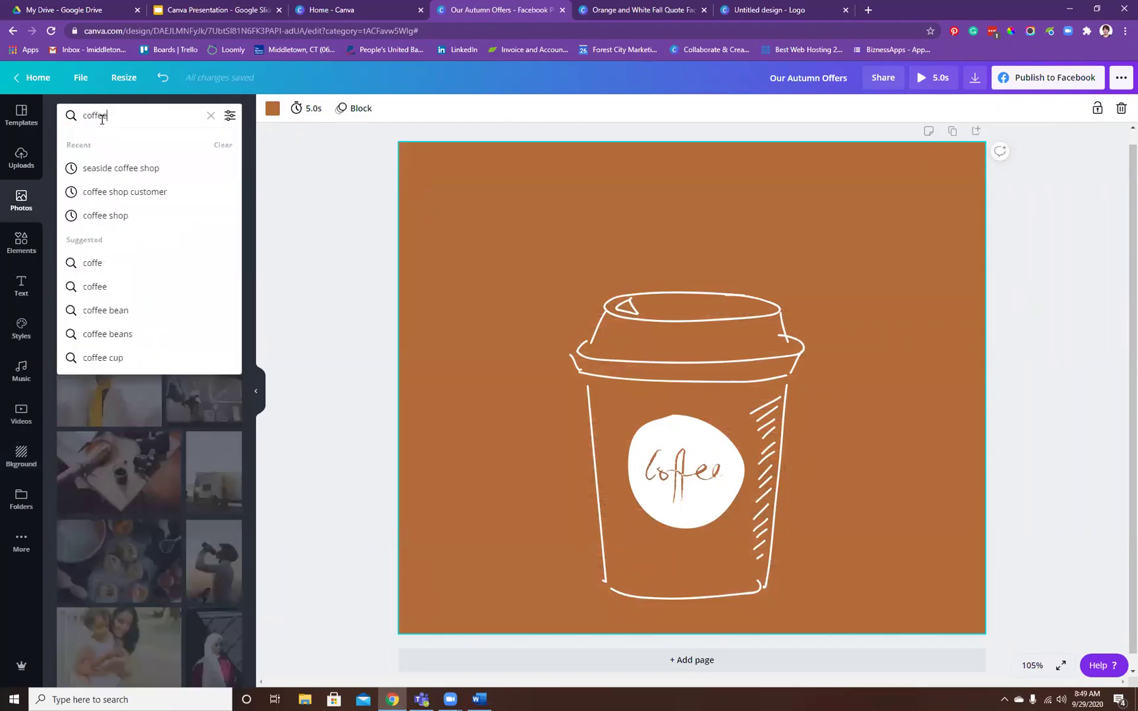
key("Return")
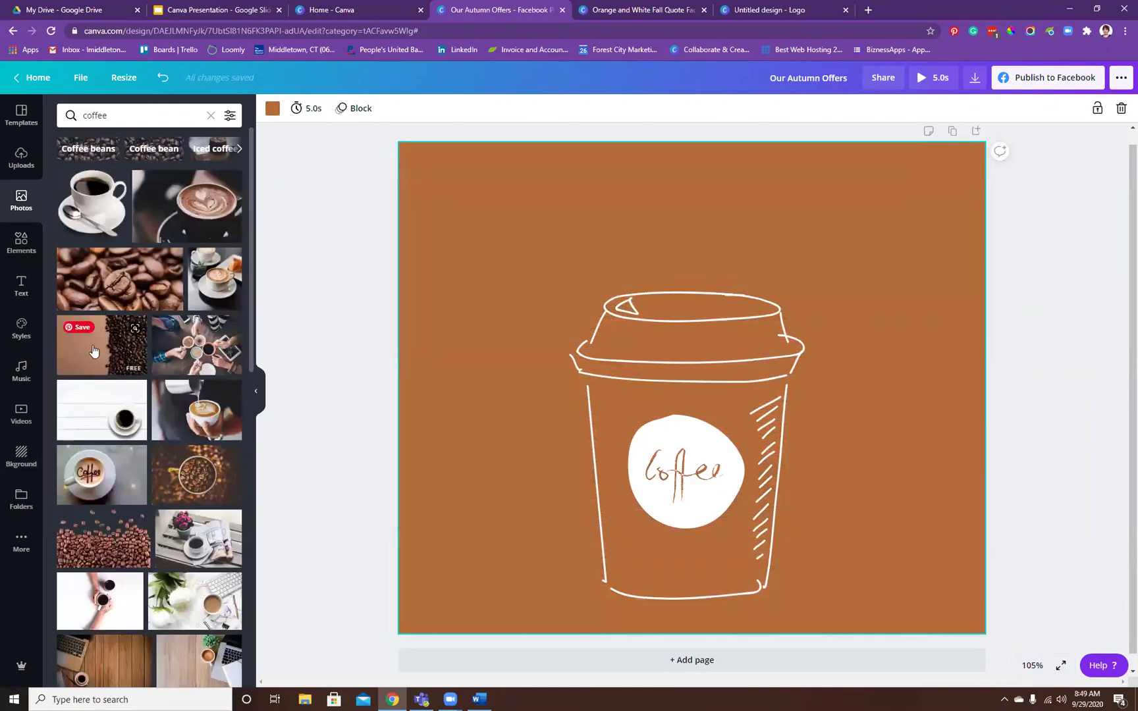
left_click(127, 340)
- Enlarge and reposition the coffee bean photo until it covers the whole page, with the beans along the right side
left_click_drag(571, 406, 579, 480)
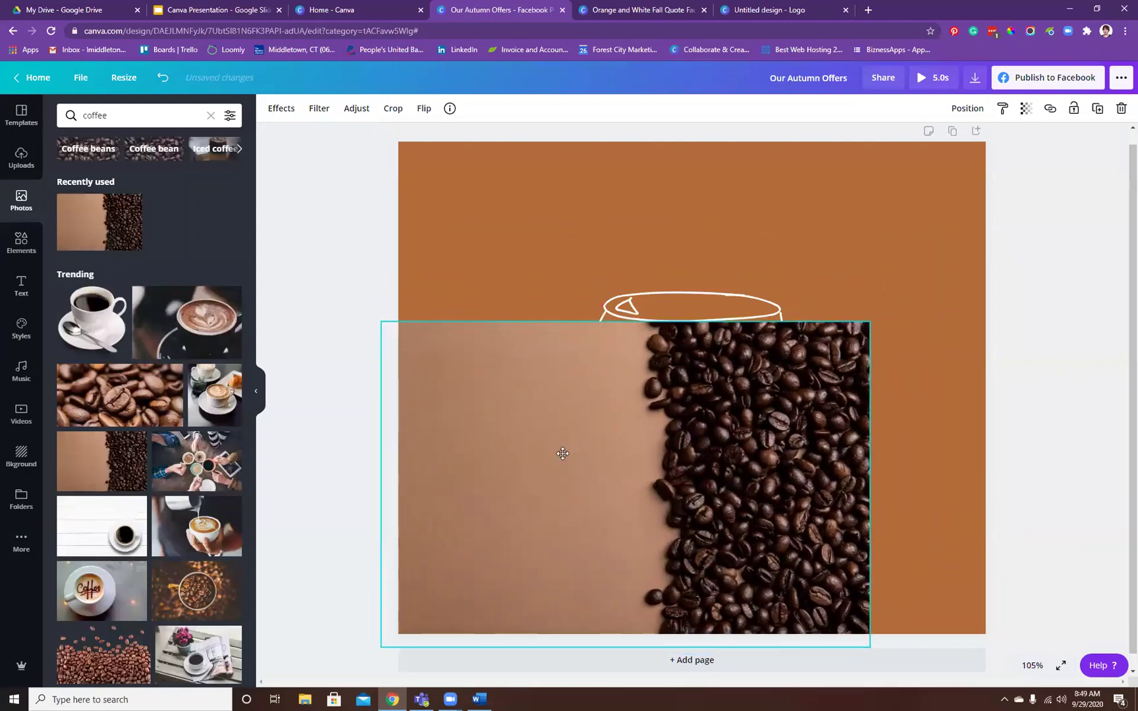
left_click_drag(870, 322, 1131, 126)
left_click_drag(685, 466, 657, 491)
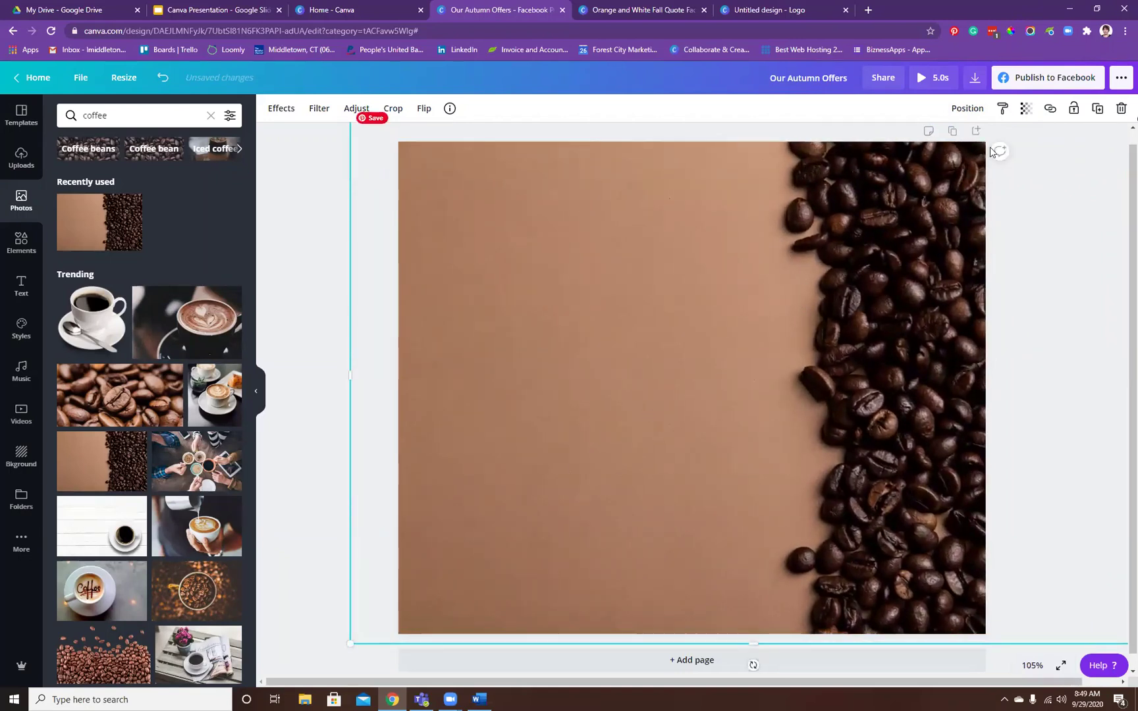
- Send the coffee bean photo behind the cup graphic and move the cup onto the photo's plain brown area
left_click(974, 109)
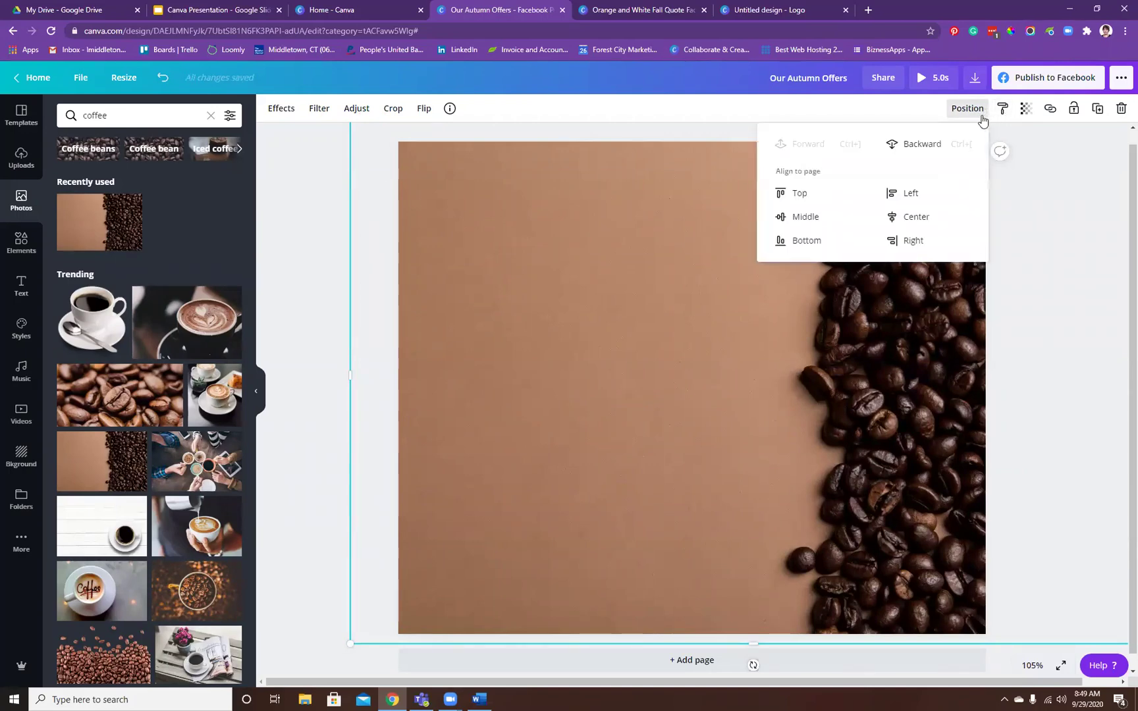
left_click(949, 144)
left_click_drag(699, 516, 596, 528)
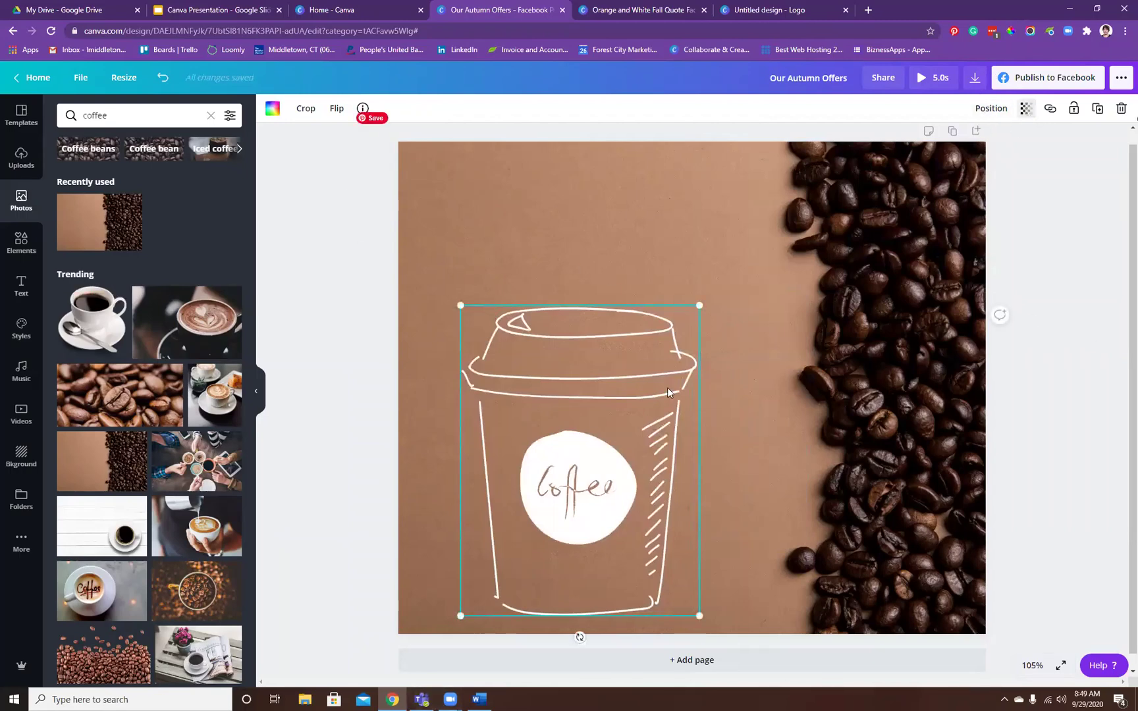
- Browse the text font combinations and add the "BAKED FRESH" combination to the page
left_click(20, 296)
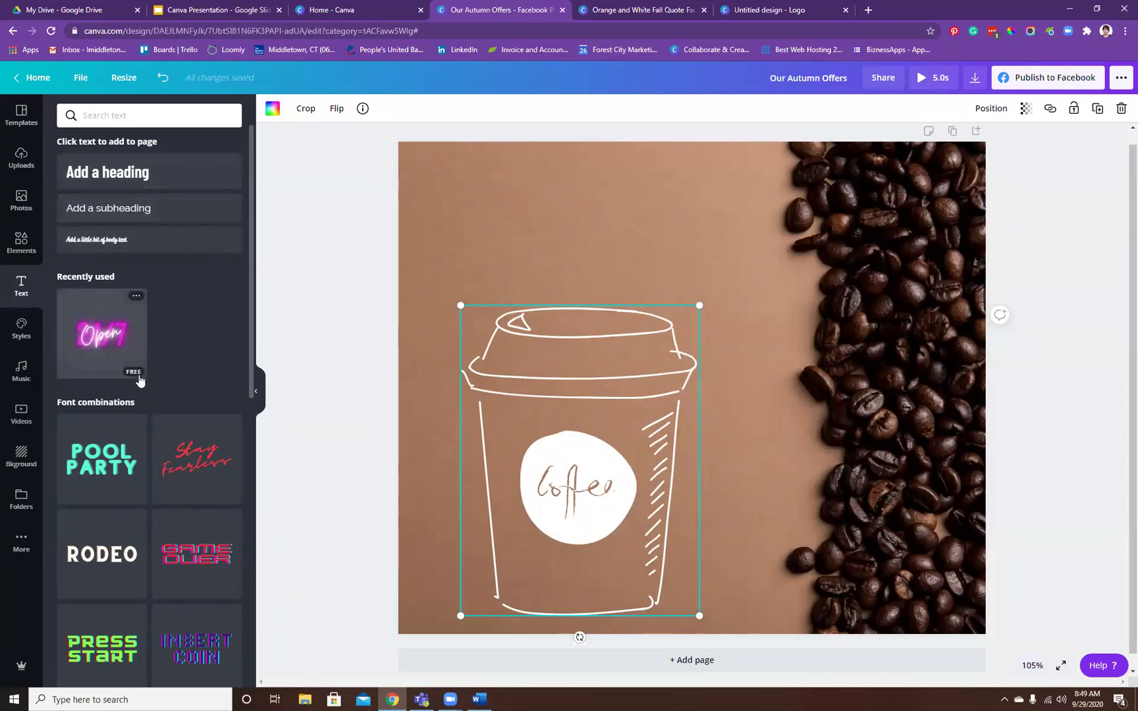
scroll(140, 381, "down", 5)
scroll(152, 316, "down", 2)
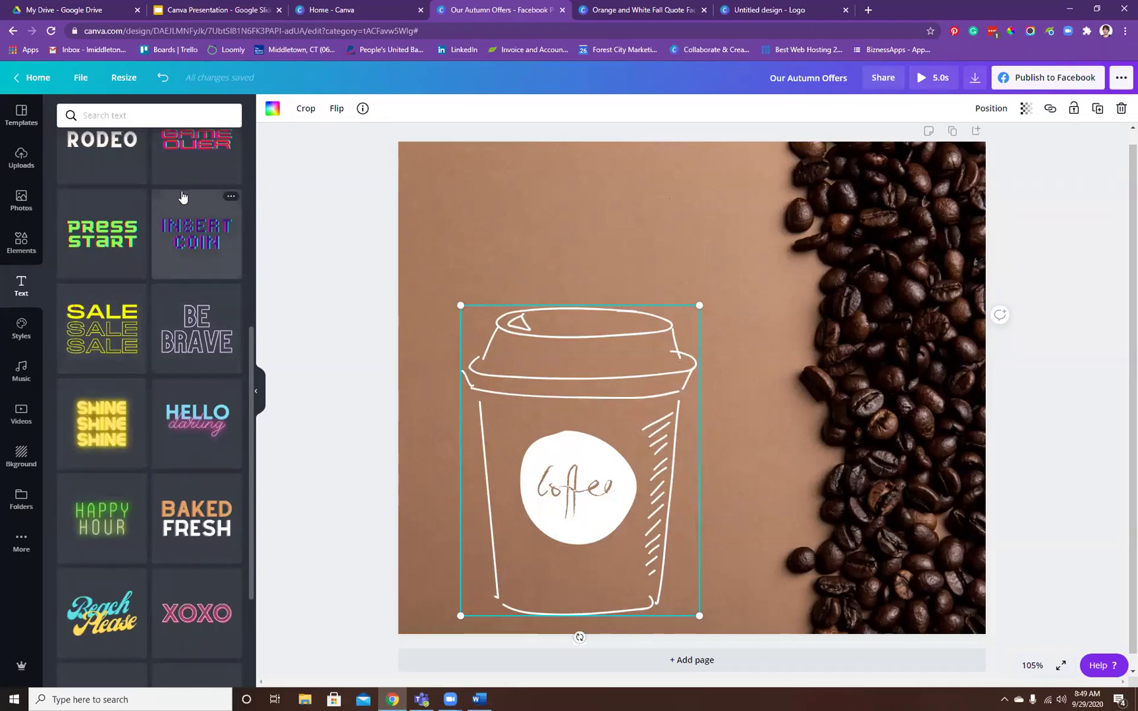
scroll(182, 309, "down", 4)
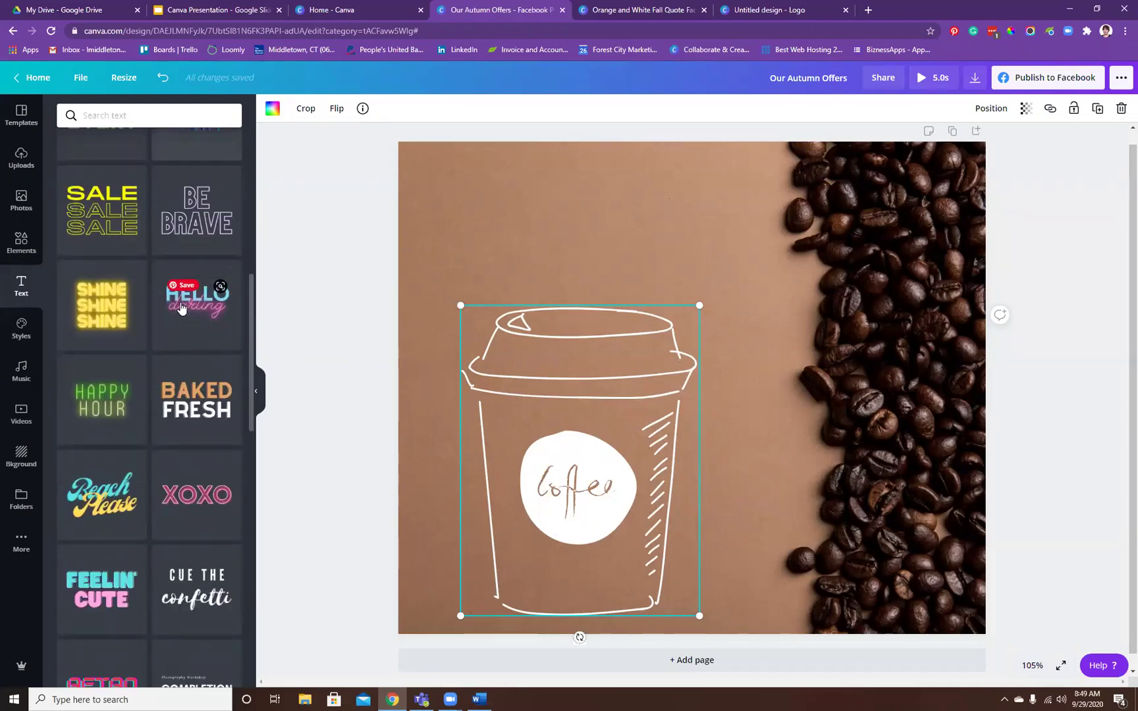
scroll(182, 310, "down", 1)
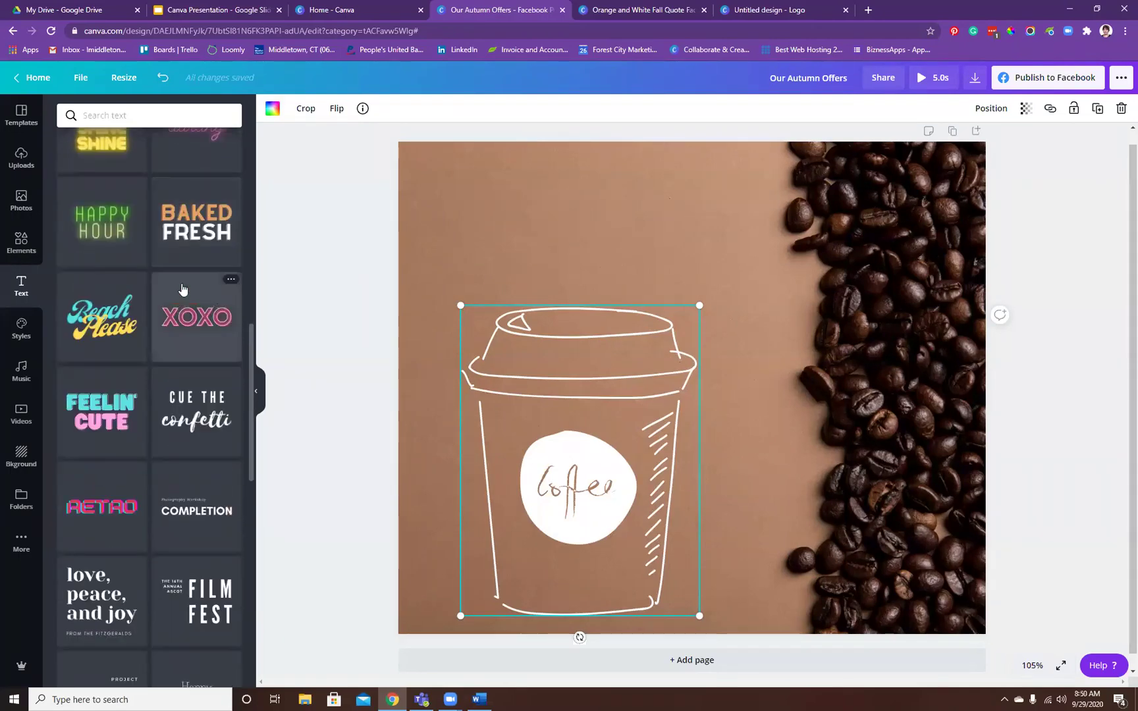
left_click(190, 236)
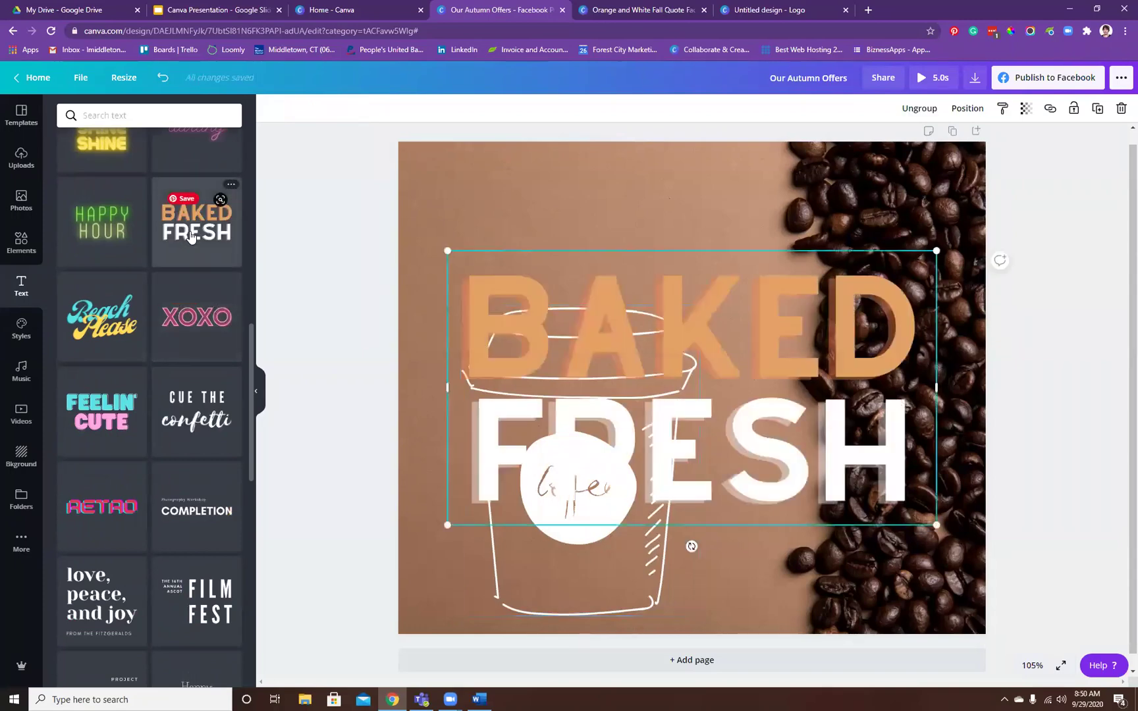
- Move the "BAKED FRESH" text to the page's upper left and shrink it, and shift the cup slightly down below it
left_click_drag(668, 362, 625, 236)
left_click_drag(870, 370, 692, 260)
mouse_move(592, 443)
left_mouse_down()
mouse_move(634, 448)
mouse_move(592, 453)
left_mouse_up()
- Replace the word "BAKED" in the text combination with "COFFEE"
left_click(570, 199)
double_click(571, 199)
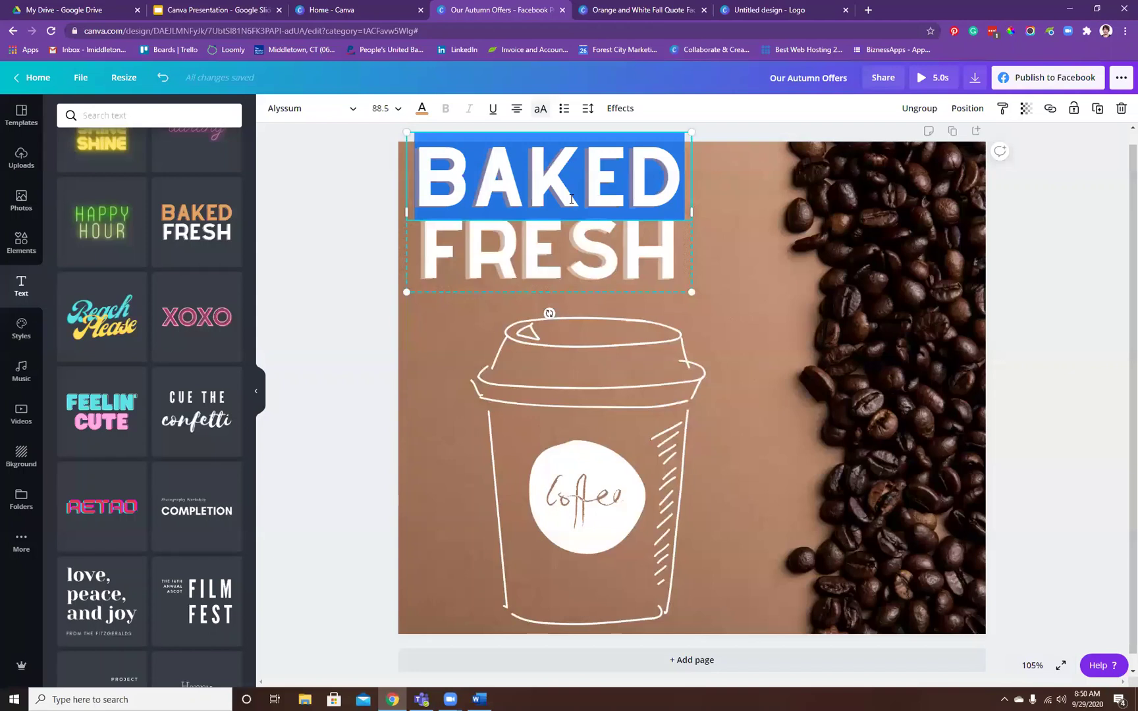
type("COFFEE")
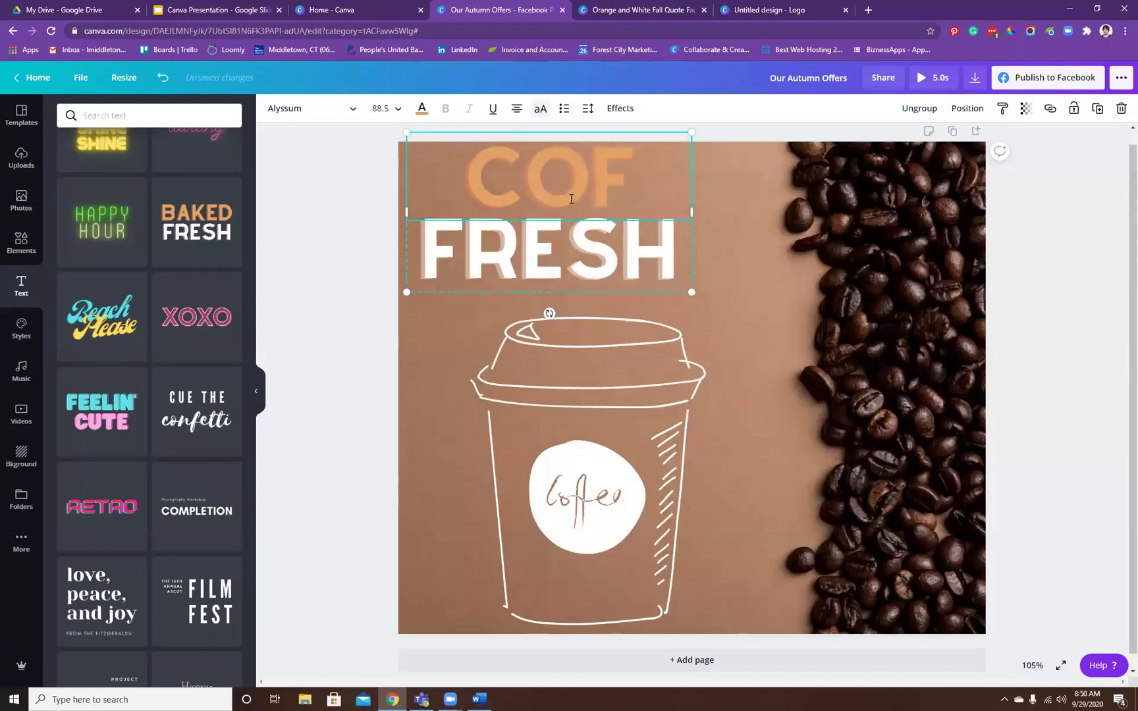
- Finish the word "COFFEE" in the upper text line and widen the text group so it fits on one line
type("FE")
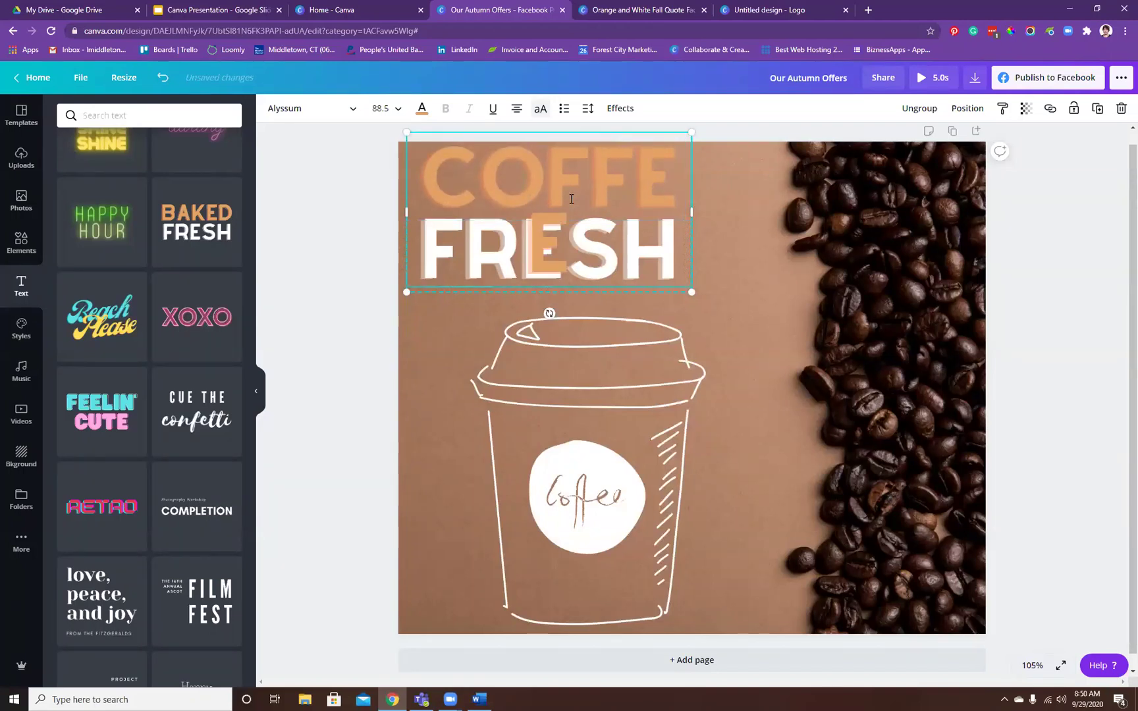
left_click_drag(804, 196, 803, 195)
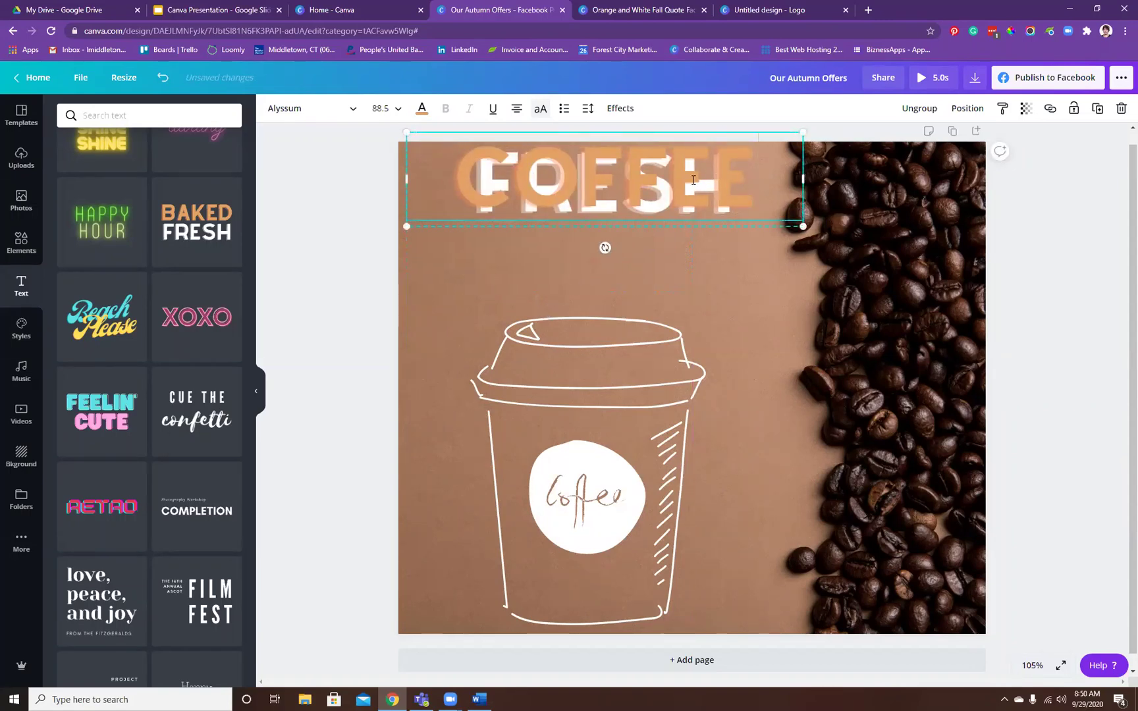
- Remove the word "FRESH" from the text combination and move the remaining "COFFEE" text near the page's upper edge
left_click(710, 129)
left_click_drag(722, 186, 715, 263)
double_click(705, 257)
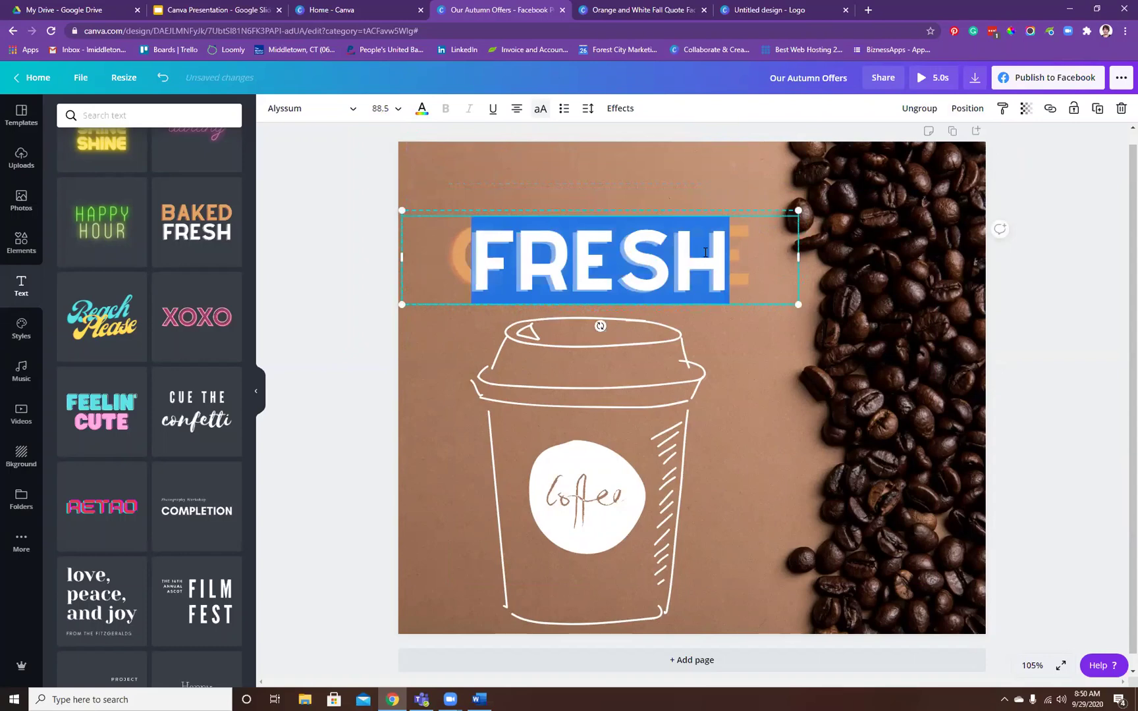
key("BackSpace")
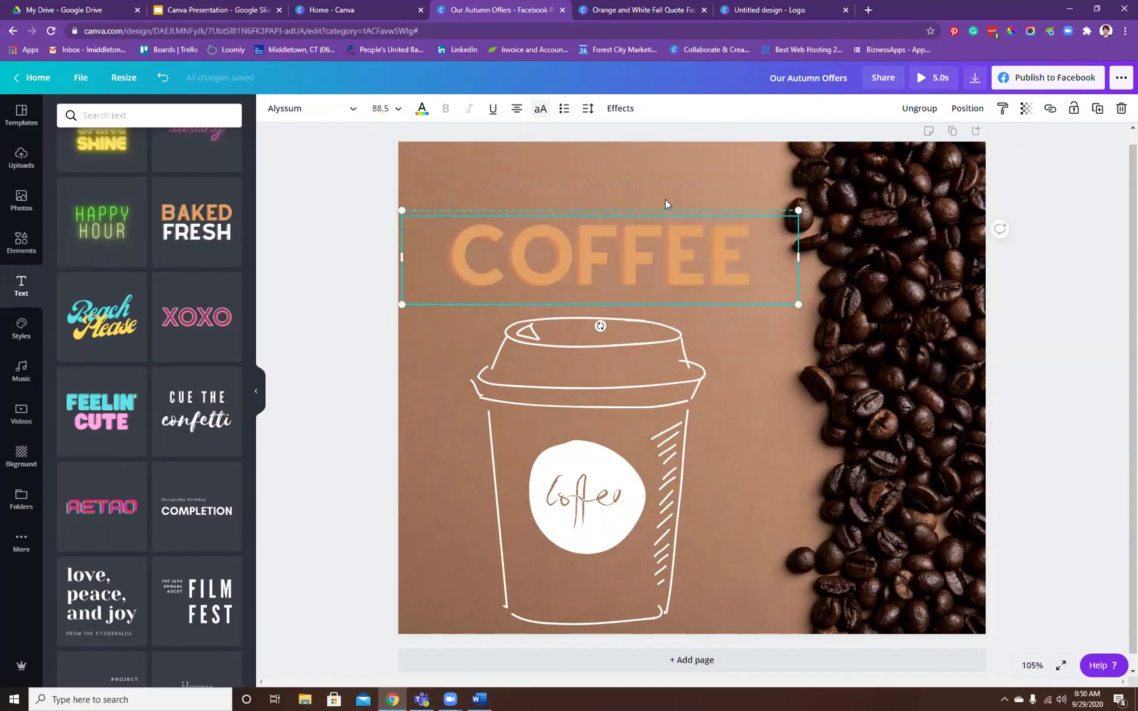
left_click_drag(659, 213, 656, 185)
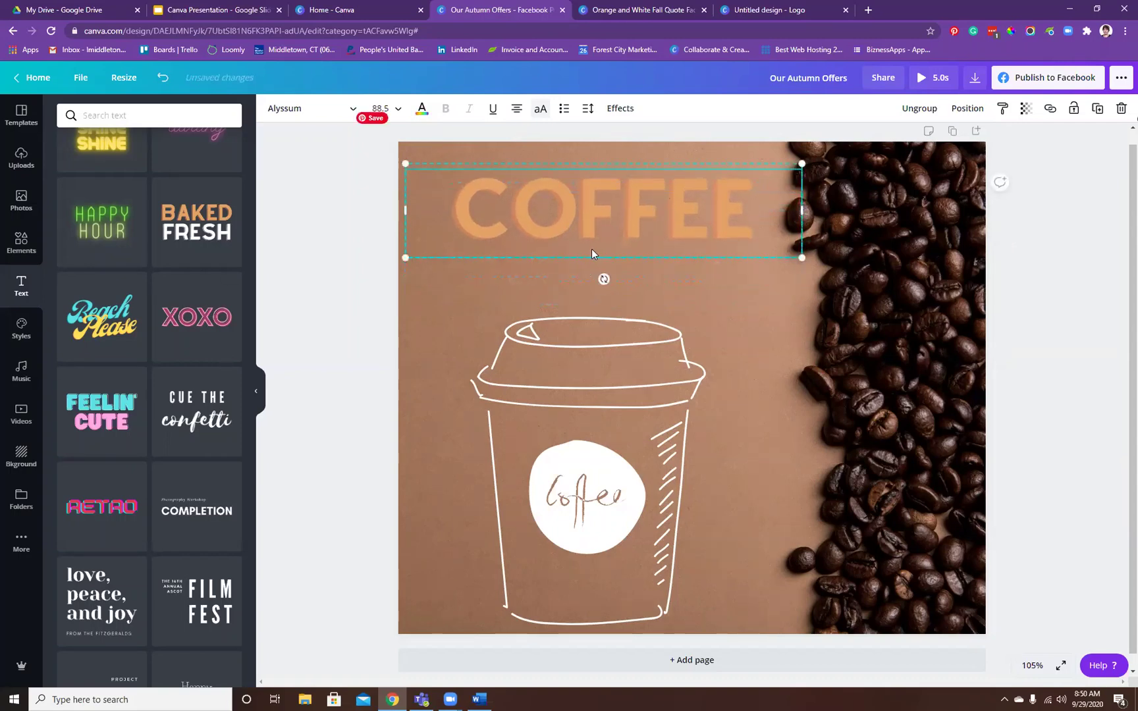
- Delete the "COFFEE" text combination from the page
left_click(1122, 110)
left_click(1111, 141)
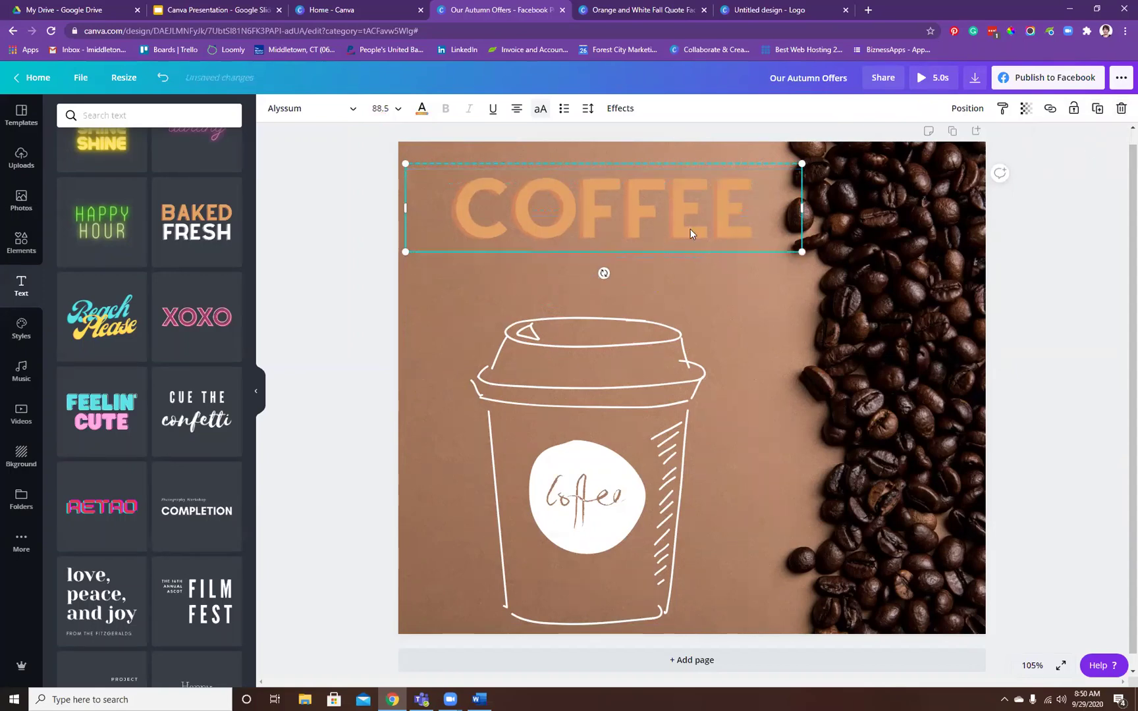
left_click(1121, 108)
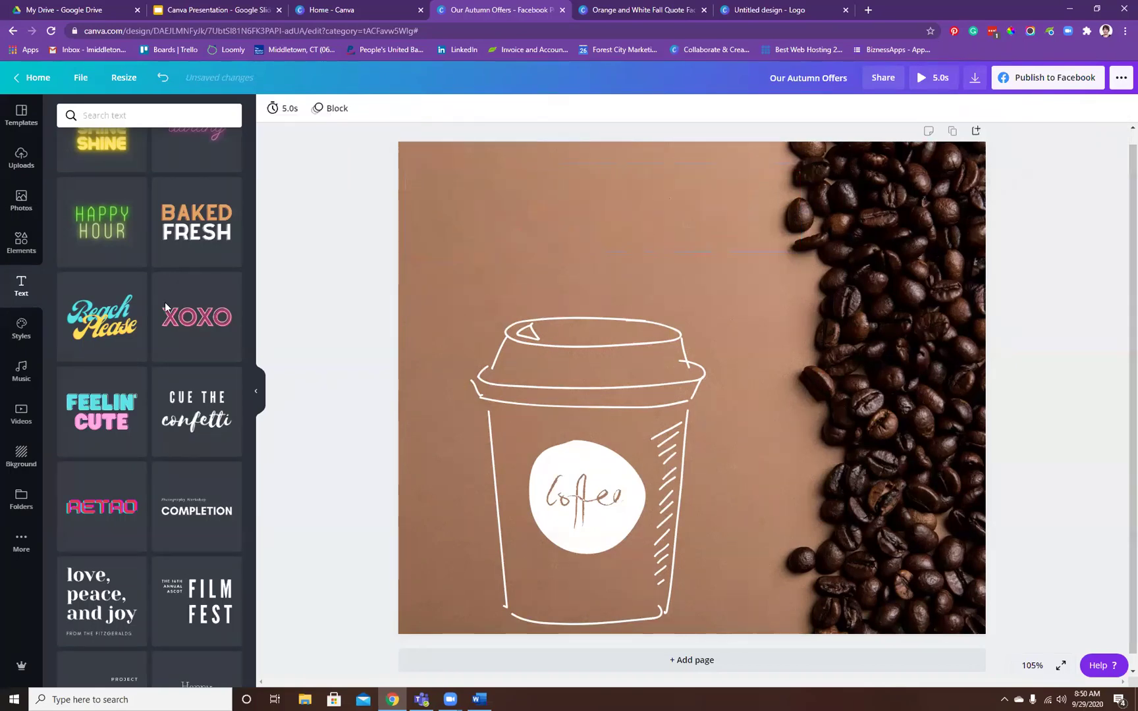
- Add a heading to the page that reads "COFFEE SALE 9/29/20"
scroll(63, 381, "up", 10)
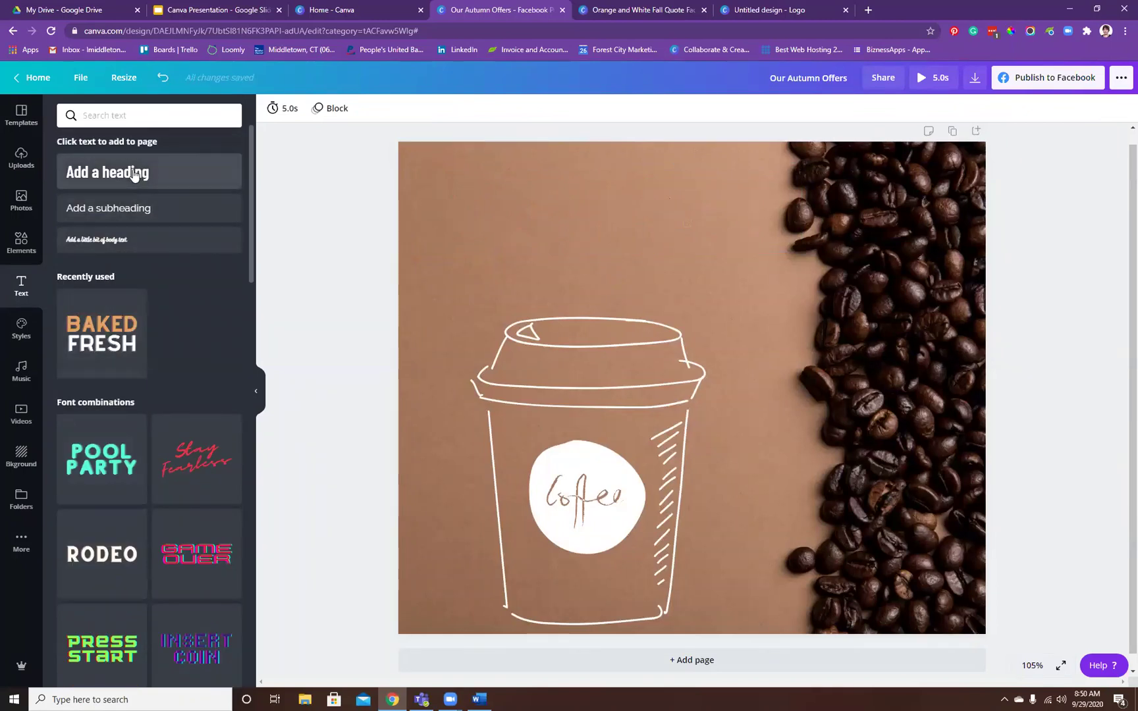
left_click(165, 183)
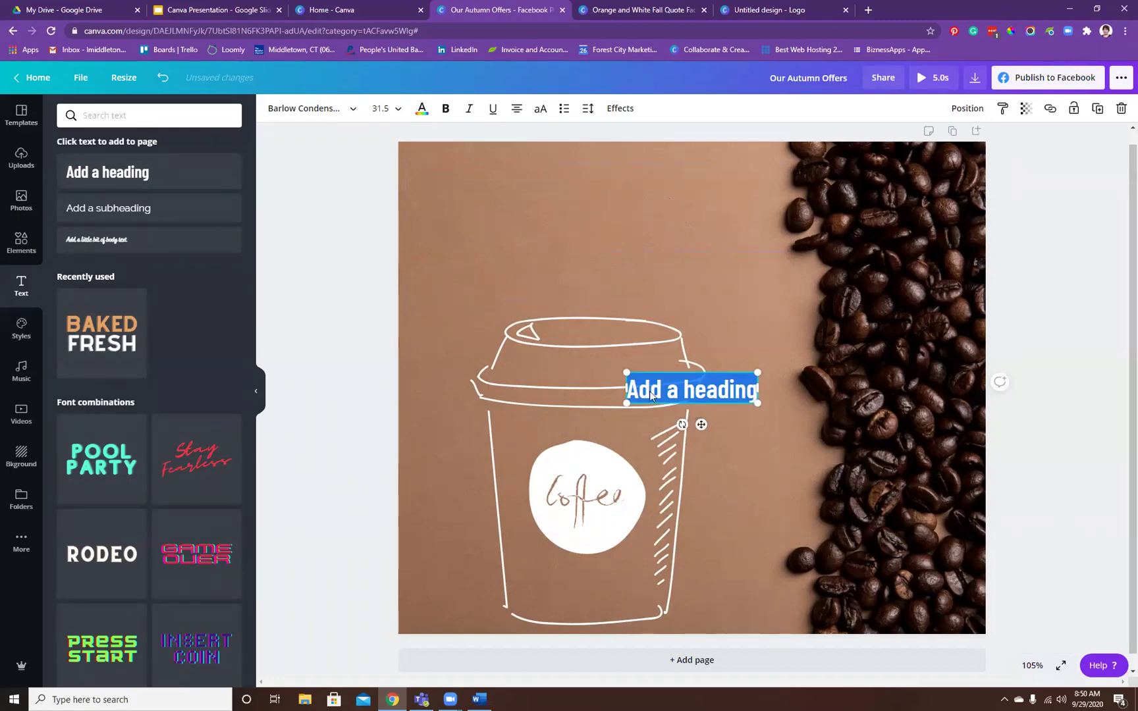
type("COF")
key("BackSpace")
key("BackSpace")
key("BackSpace")
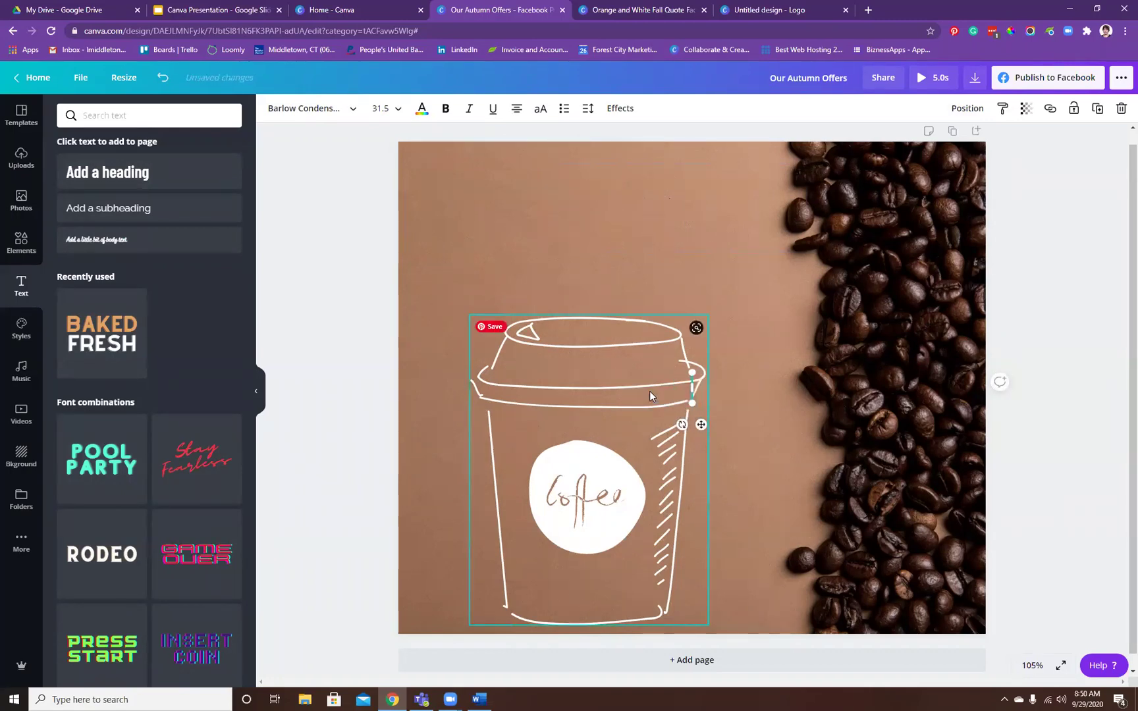
type("COF")
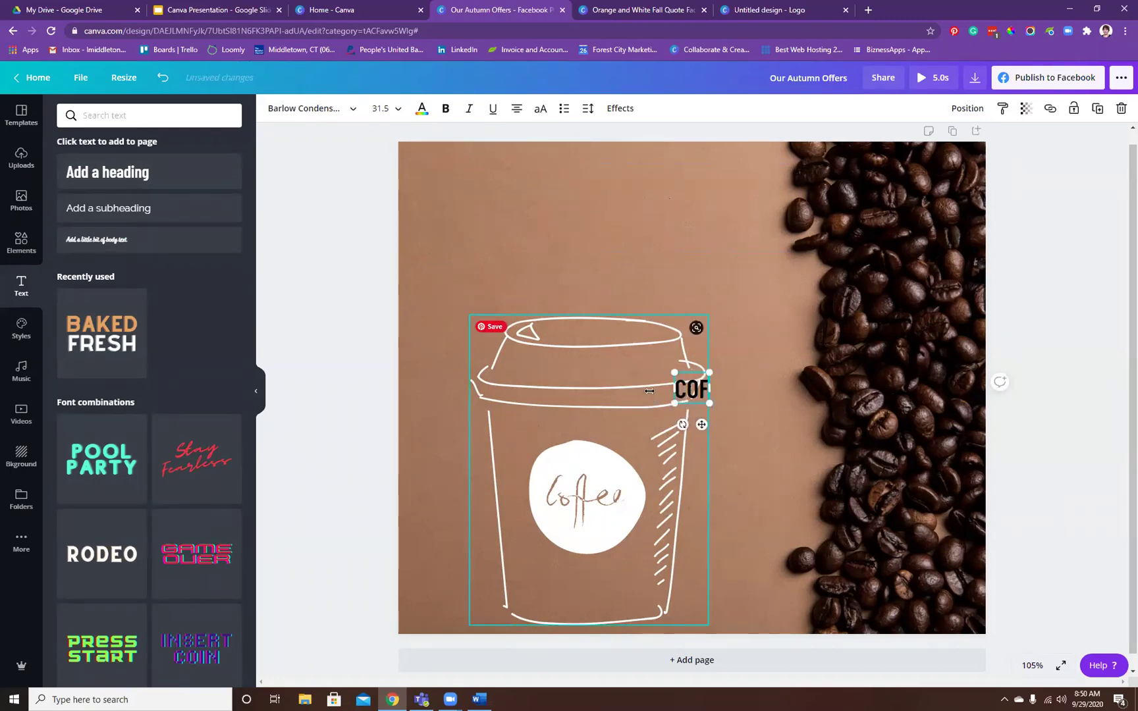
type("FEE SALE")
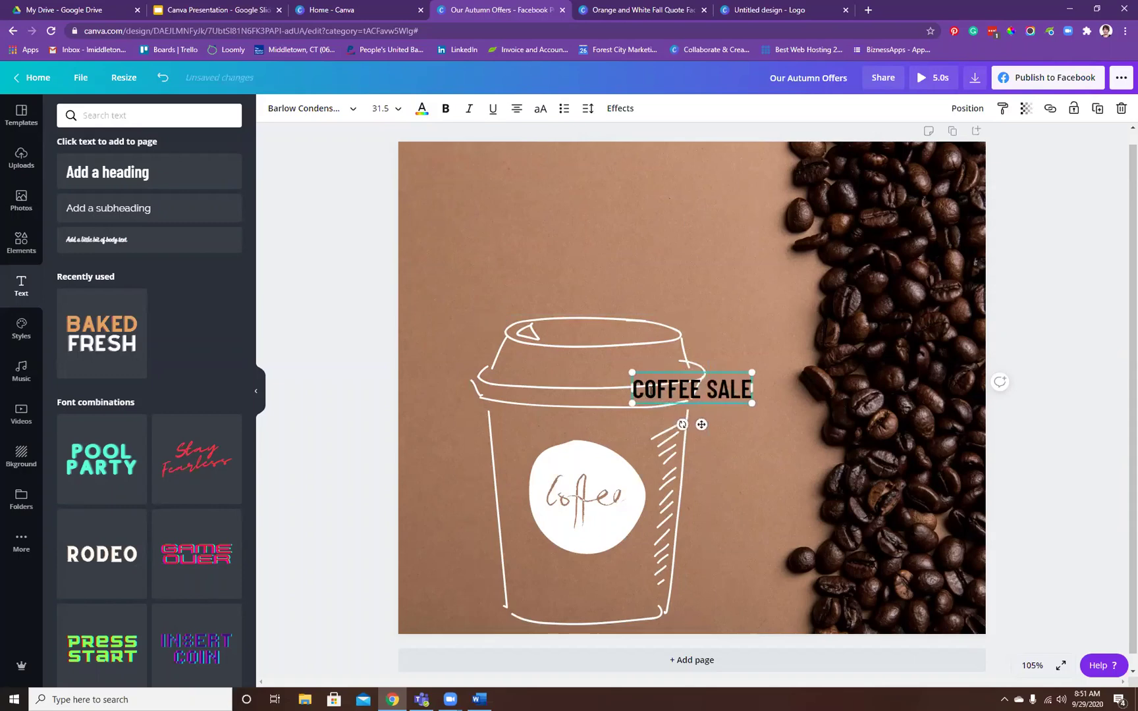
type(" 9")
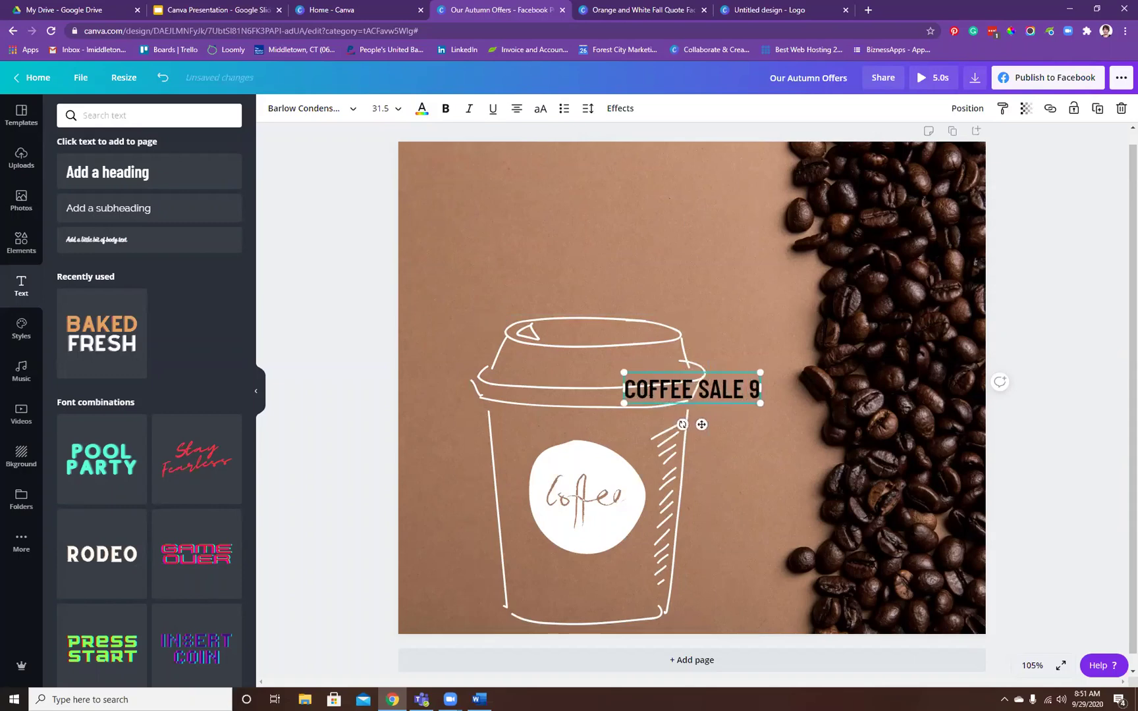
type("/29/20")
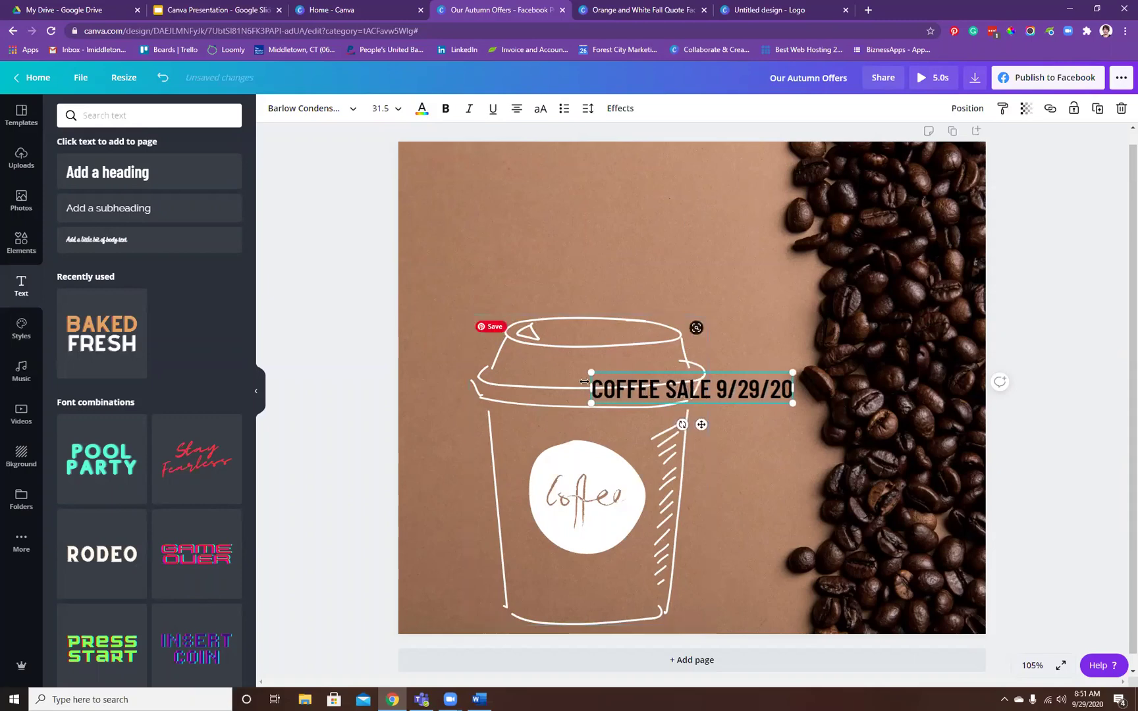
- Enlarge the heading to font size 50.5 and place it above the cup near the page's upper edge
left_click_drag(590, 373, 470, 354)
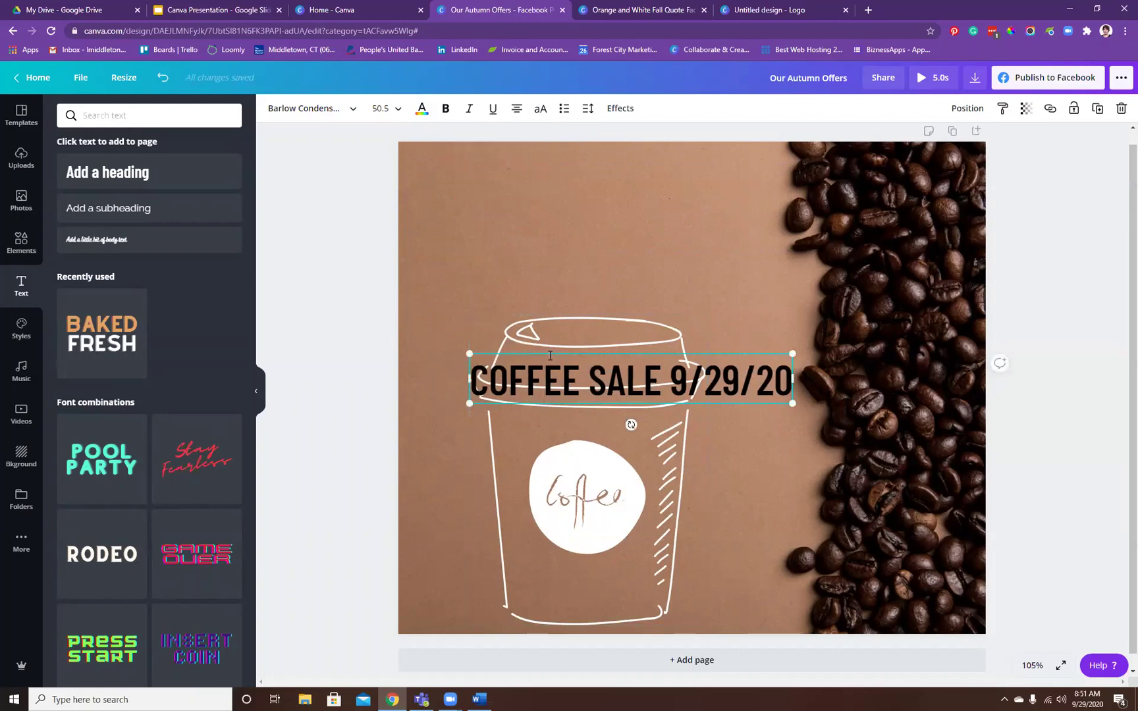
left_click_drag(550, 356, 515, 244)
left_click_drag(509, 186, 510, 177)
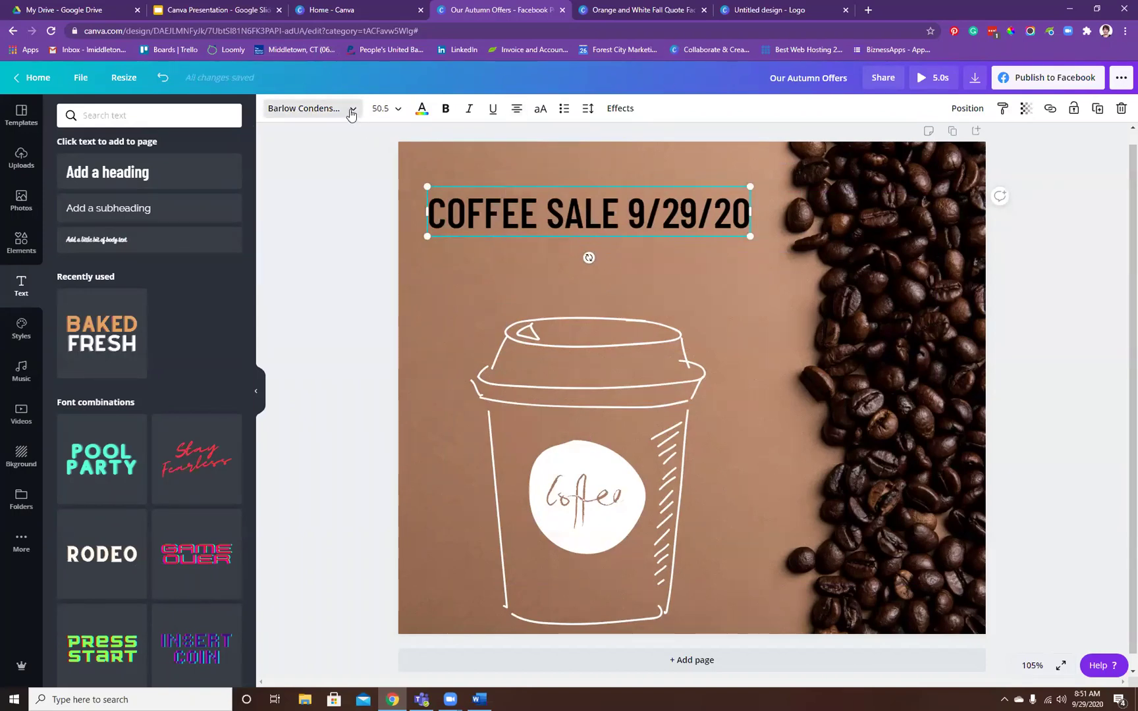
- Try the Benedict font and the Intro Script font on the "COFFEE SALE" heading
left_click(351, 110)
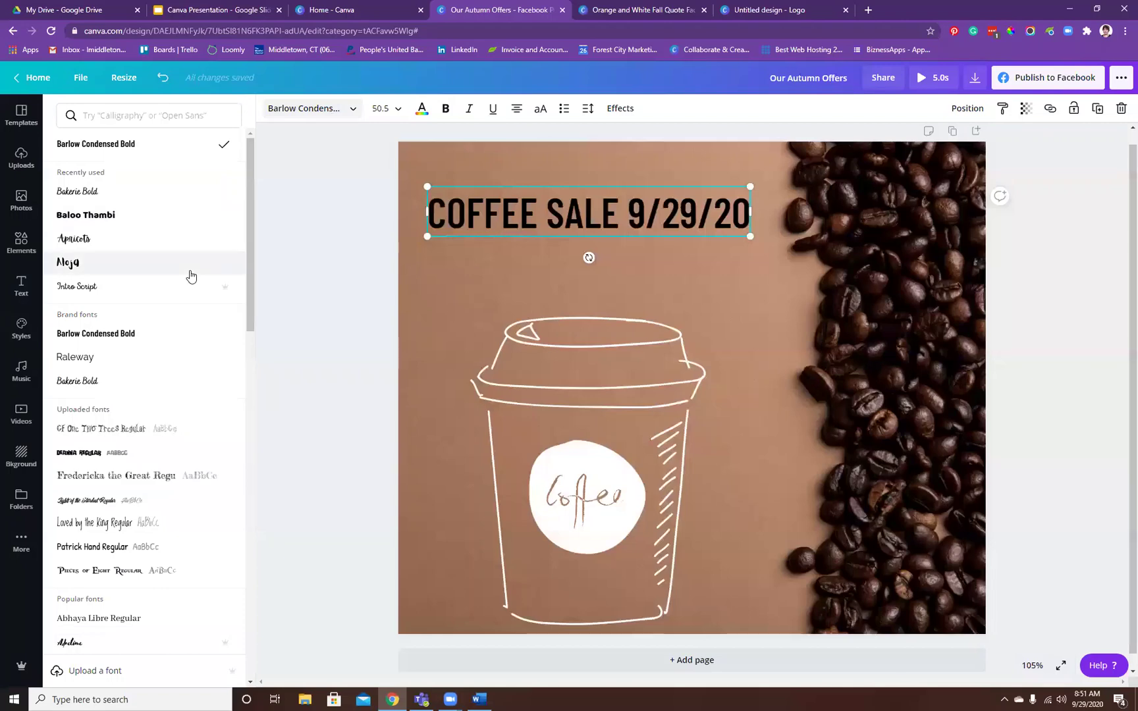
scroll(191, 276, "down", 7)
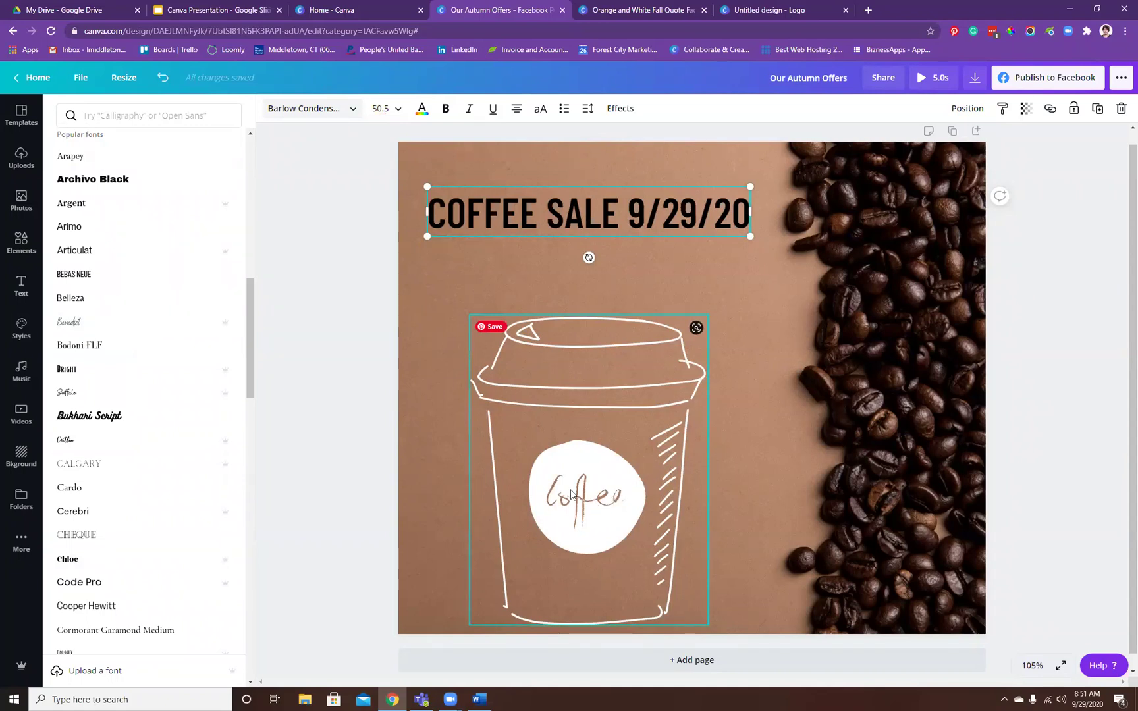
left_click(149, 334)
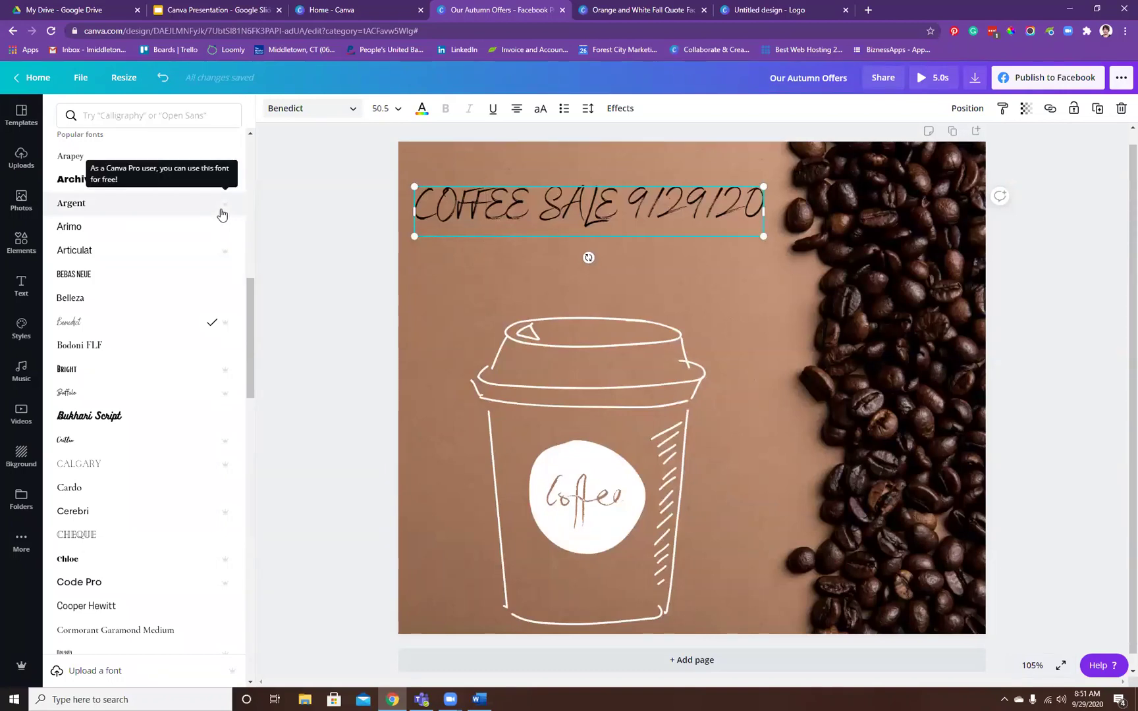
scroll(201, 315, "down", 5)
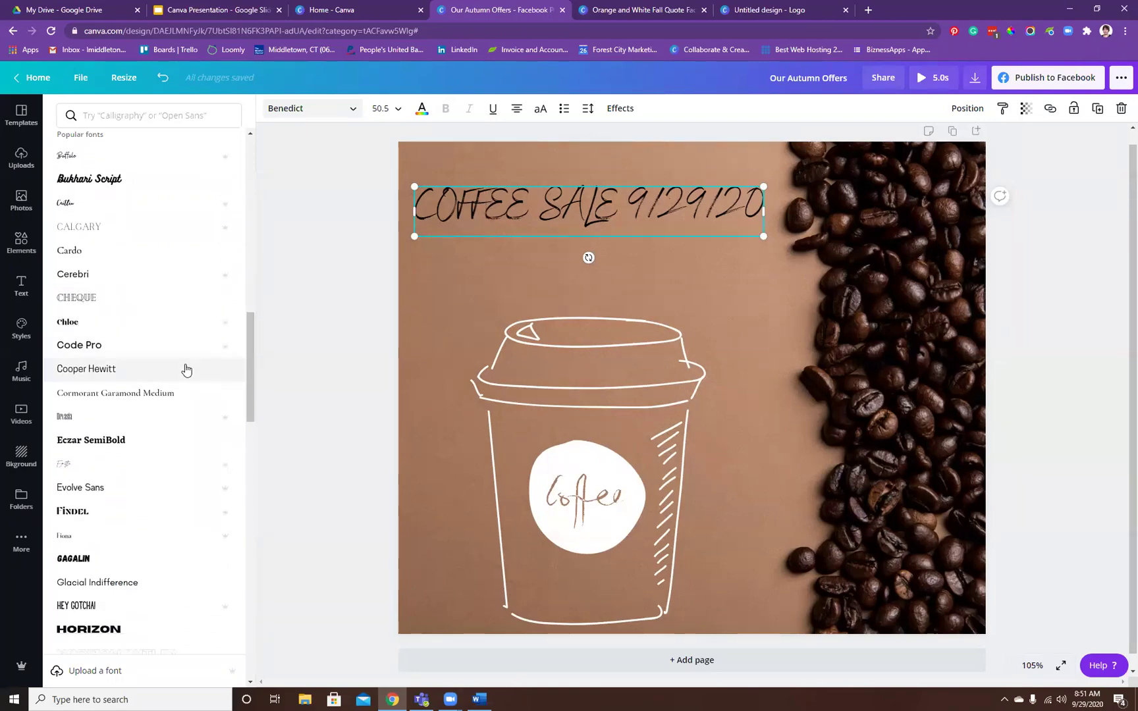
scroll(170, 384, "down", 6)
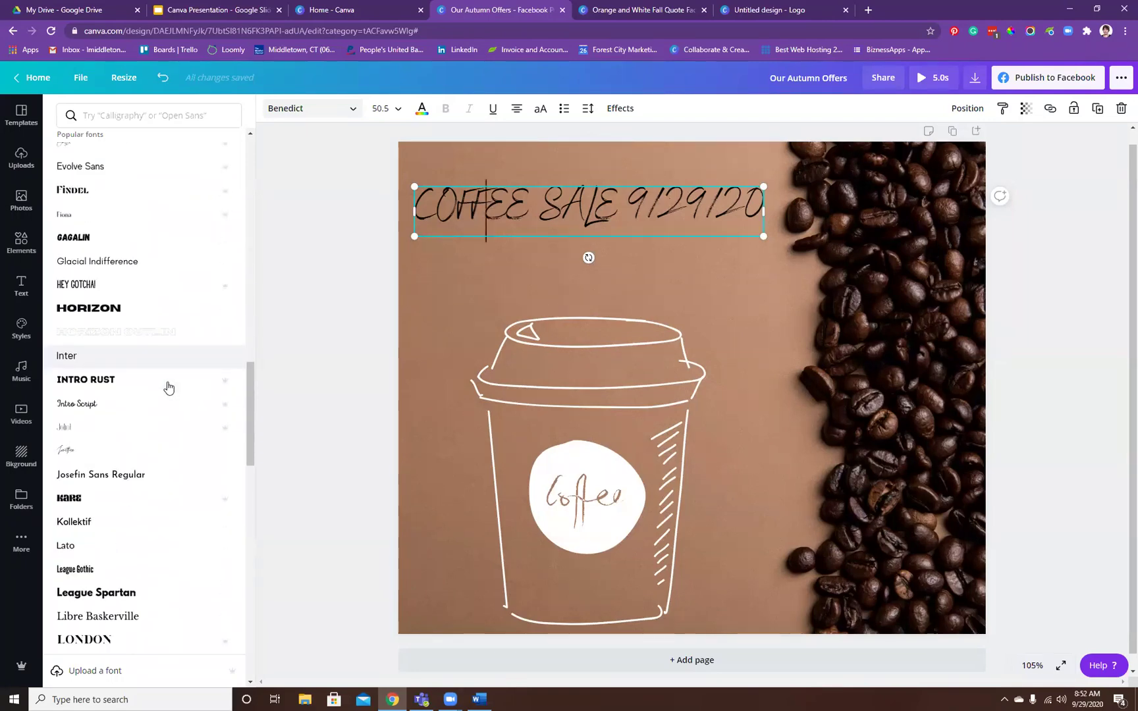
scroll(168, 387, "down", 2)
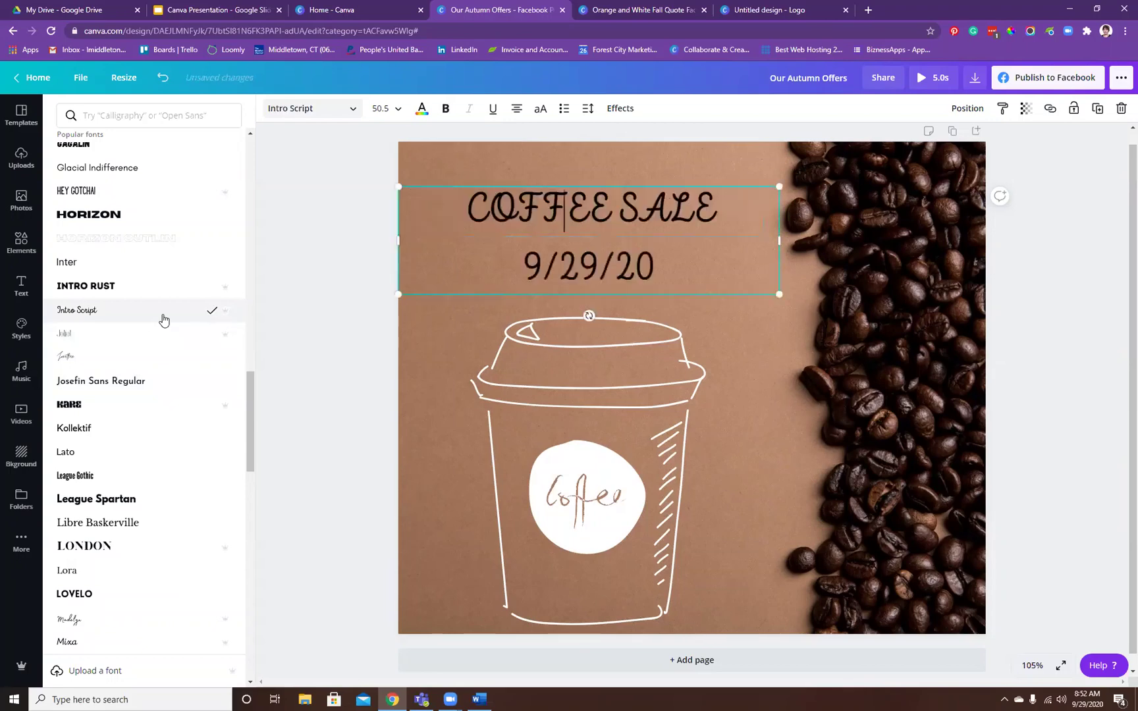
- Set the "COFFEE SALE" heading in the Playfair Display font
scroll(247, 383, "down", 7)
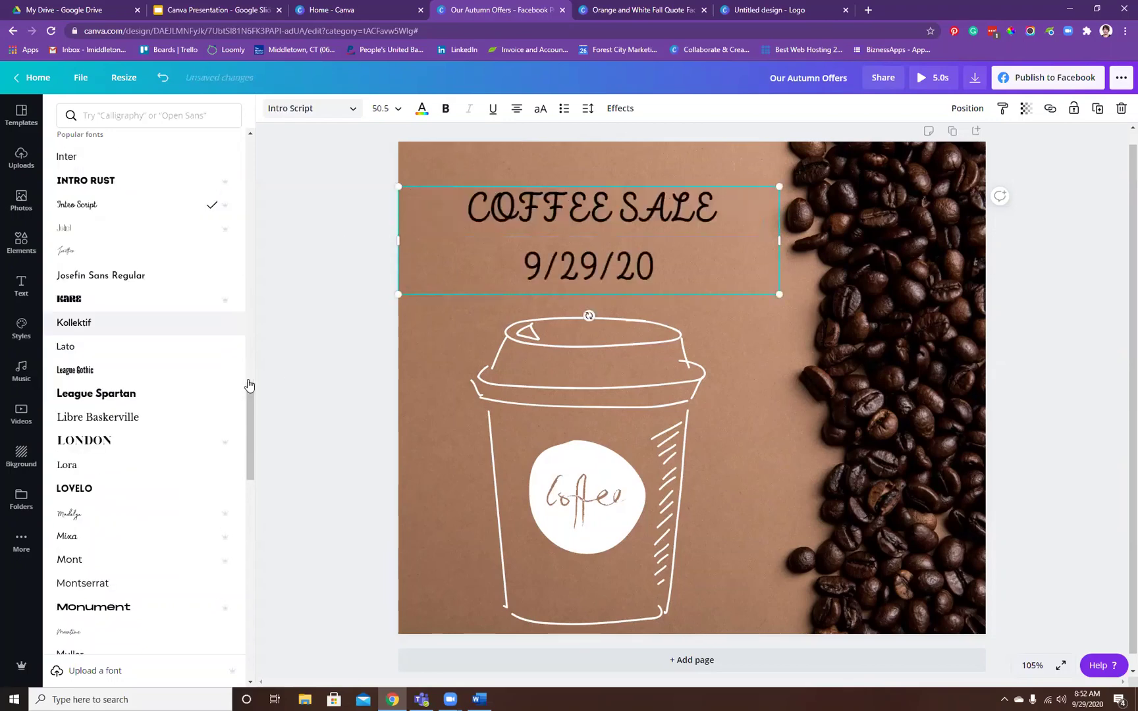
scroll(224, 395, "down", 2)
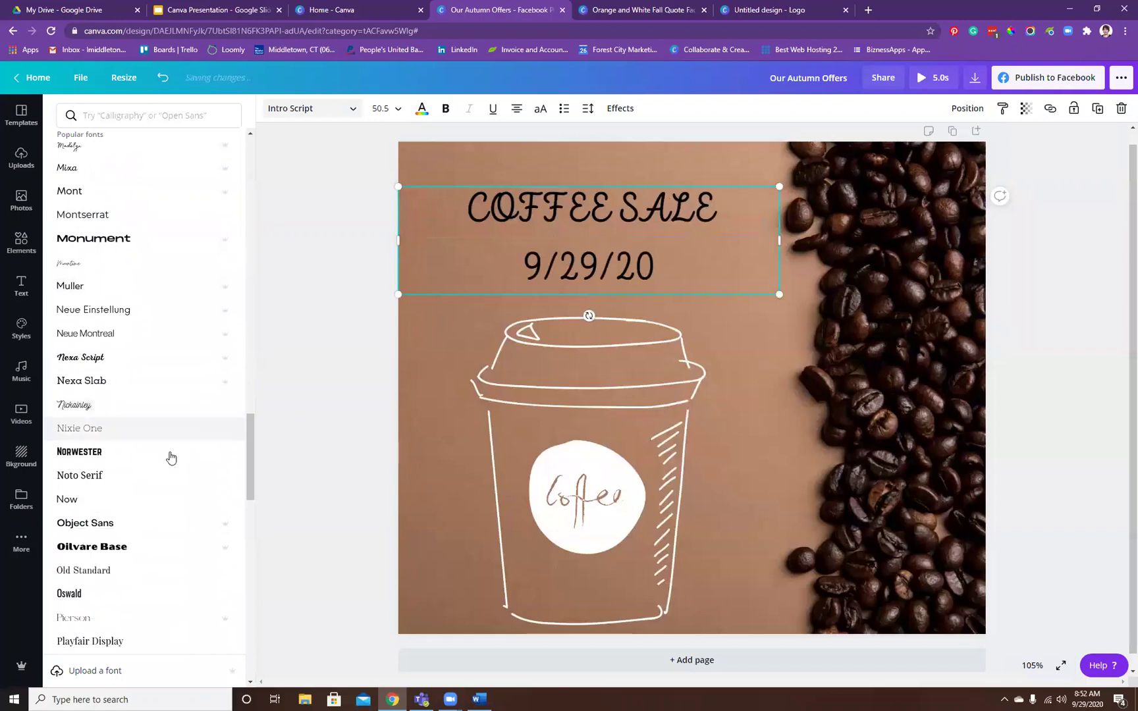
scroll(170, 394, "down", 4)
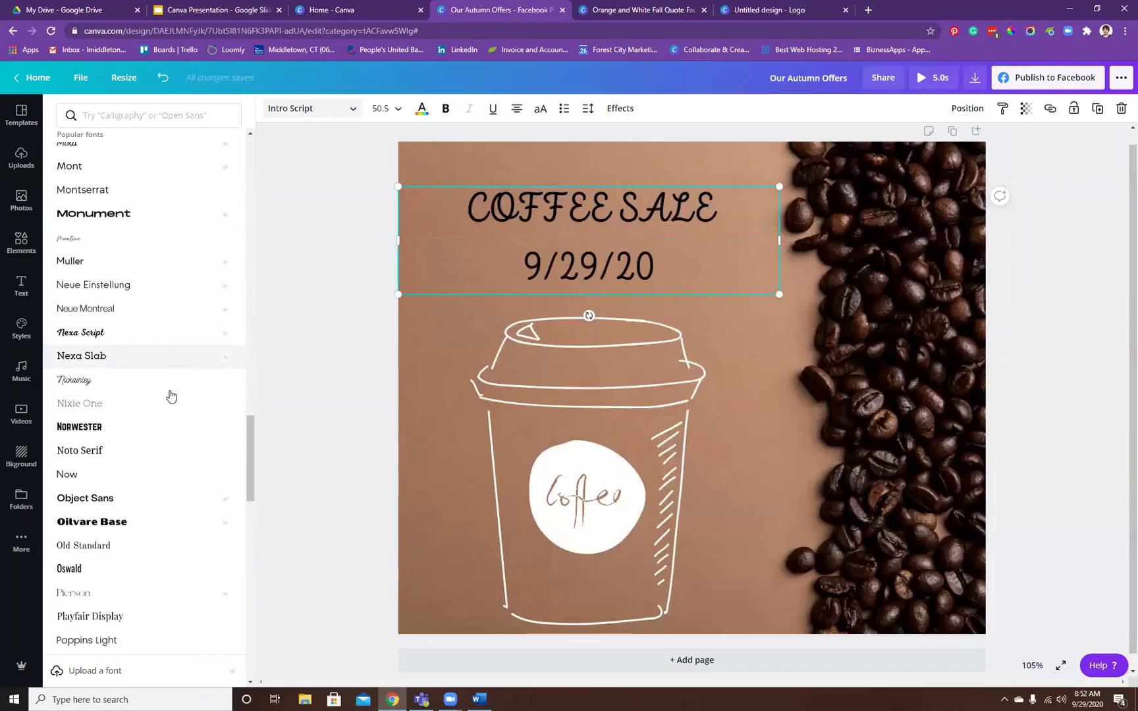
left_click(165, 412)
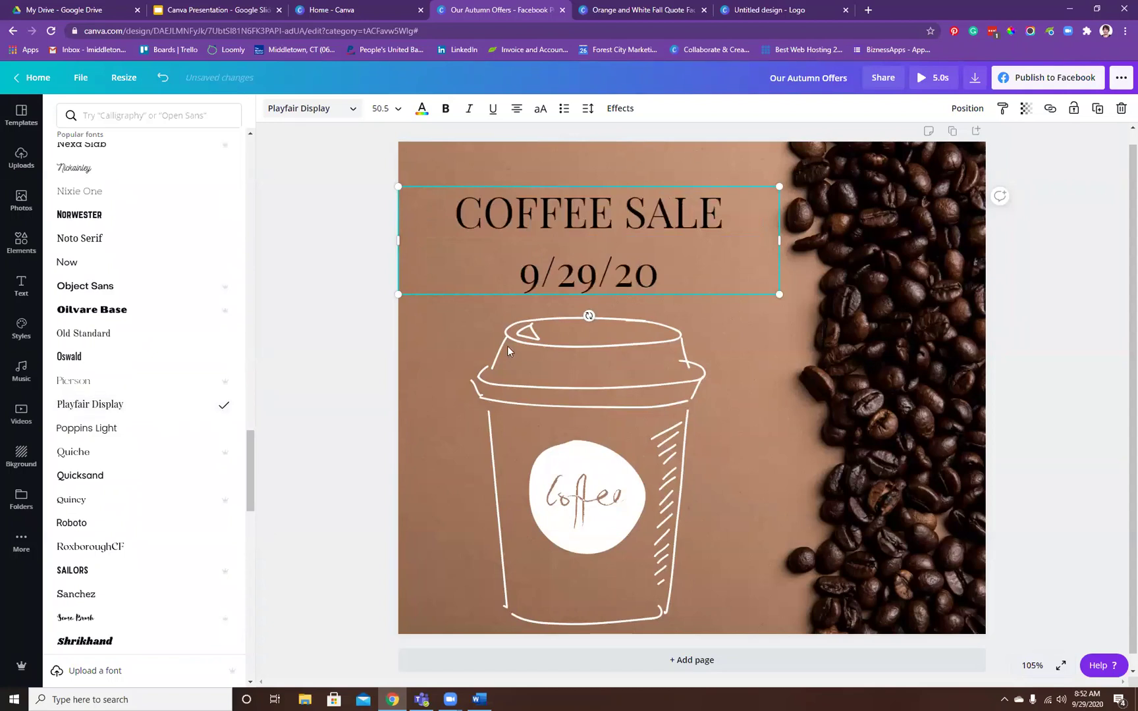
- Italicize the whole "COFFEE SALE 9/29/20" heading and move it slightly higher on the page
left_click(549, 205)
key("ctrl+a")
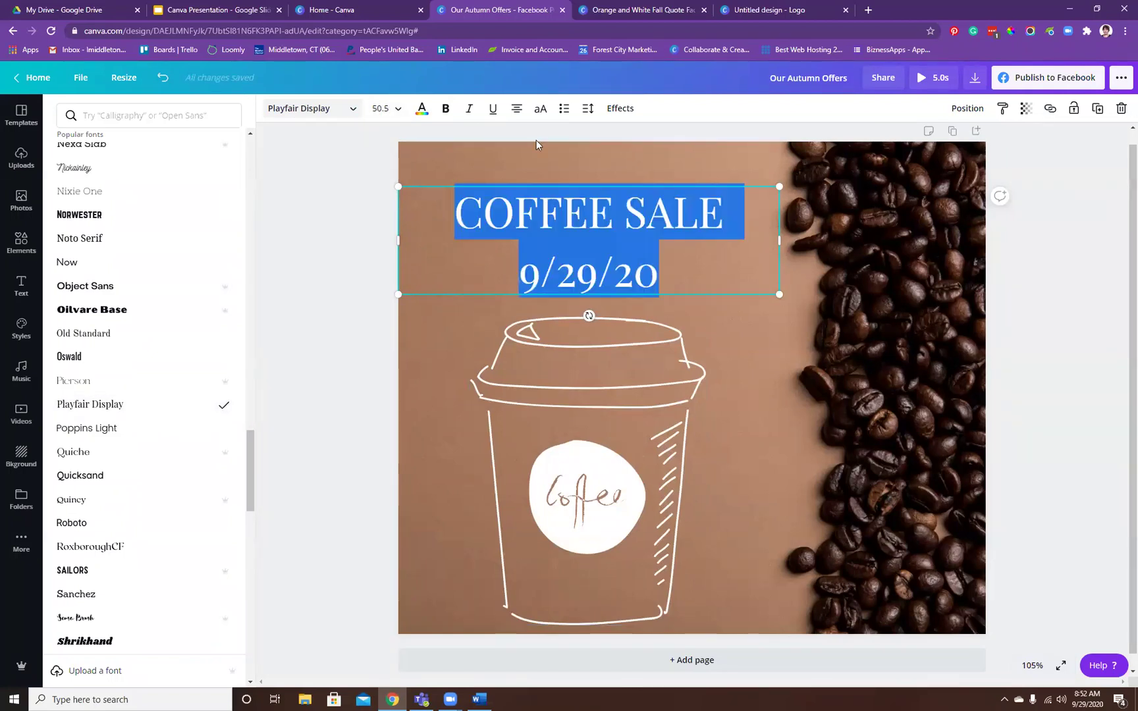
left_click(469, 114)
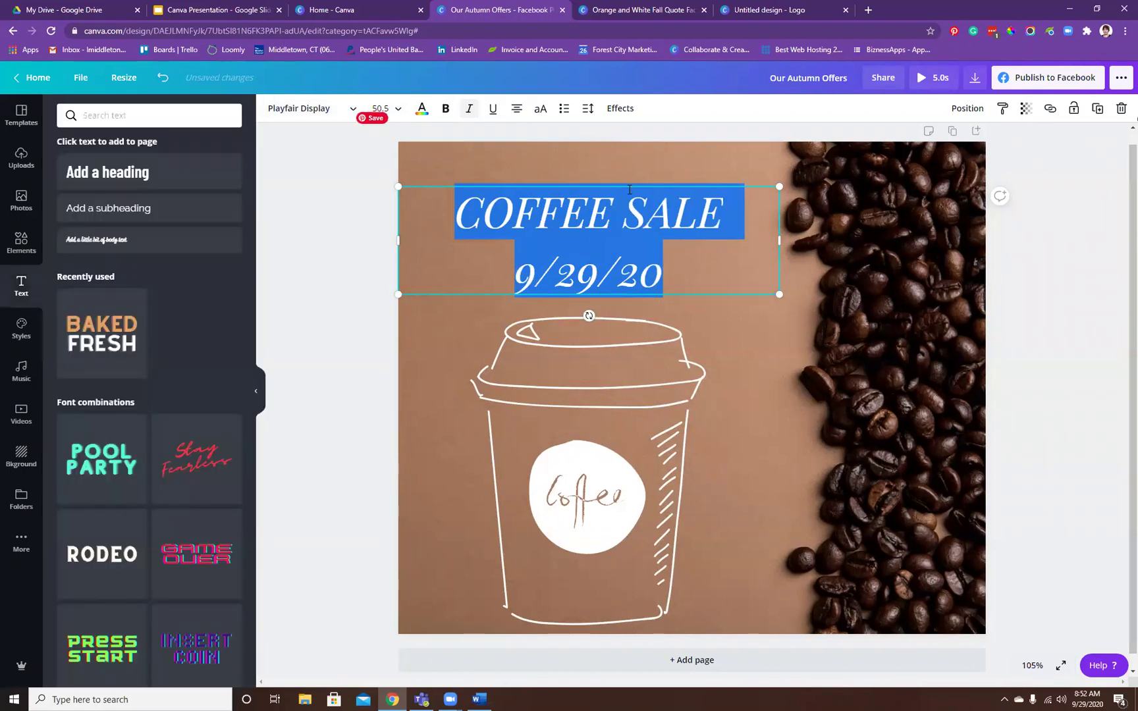
left_click(629, 190)
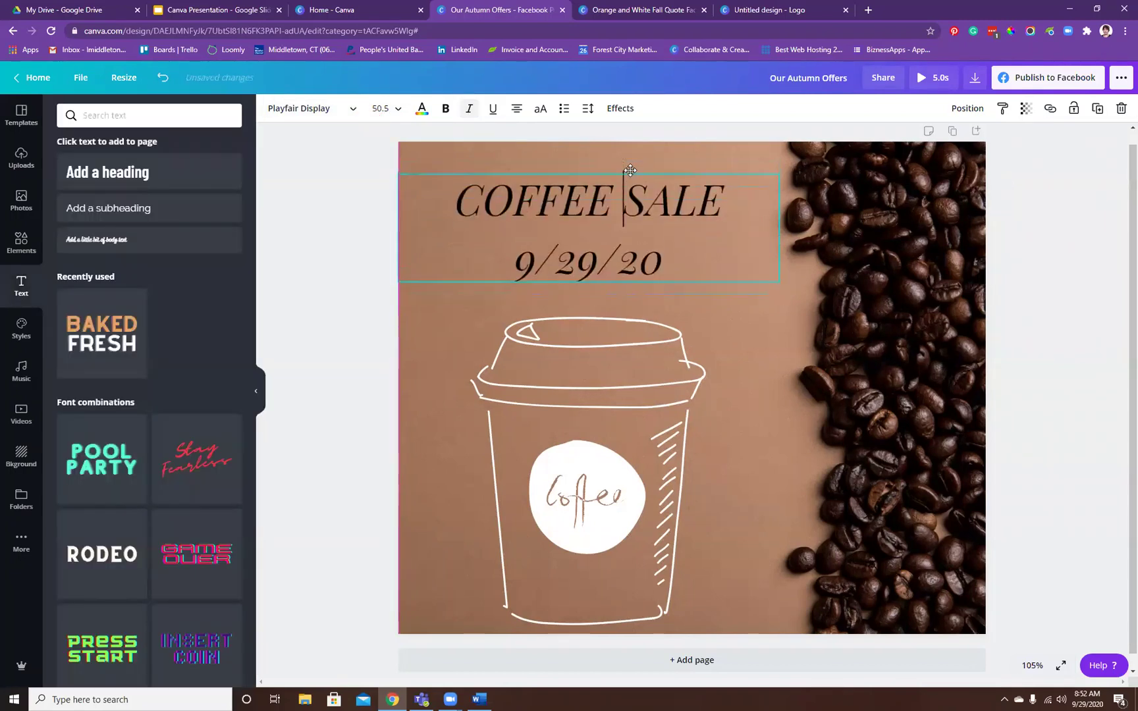
- Apply the Shadow text effect to the heading with a white shadow colour and transparency set to 100
left_click(629, 112)
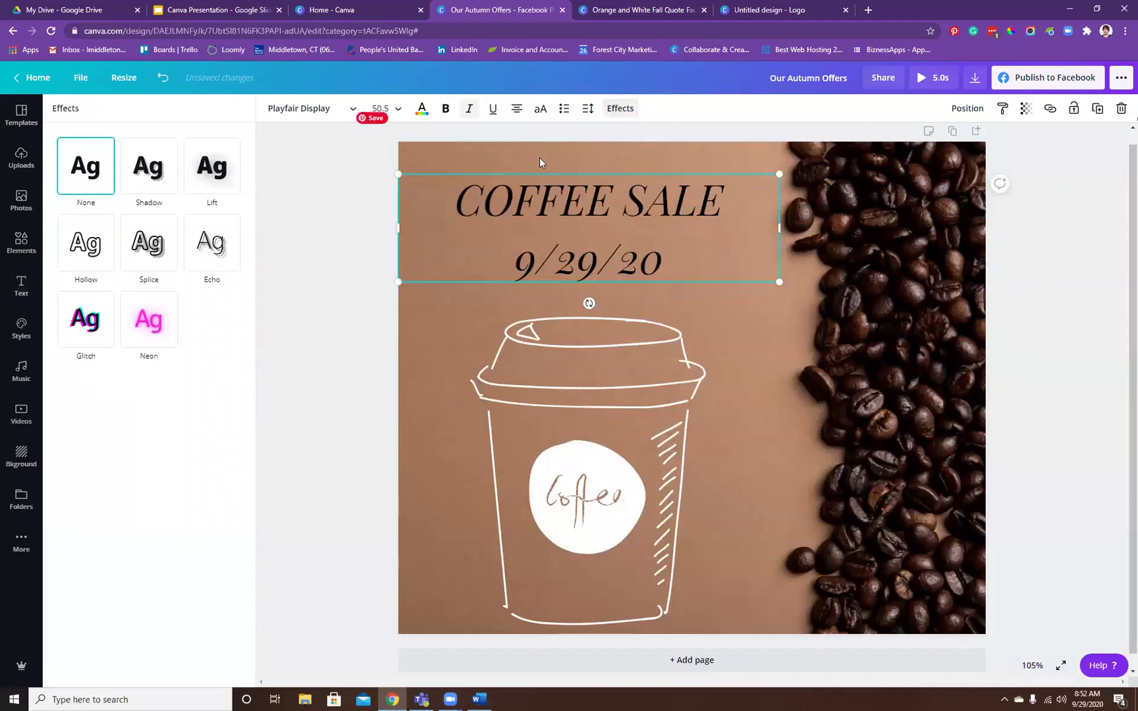
left_click(163, 189)
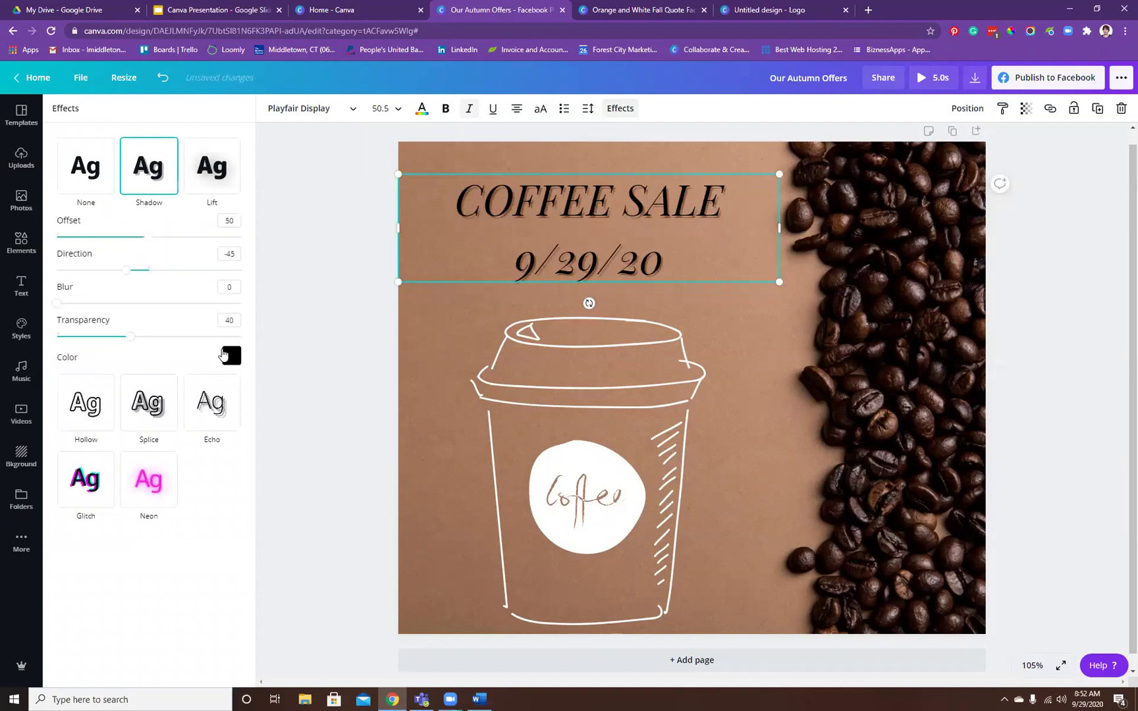
left_click(225, 357)
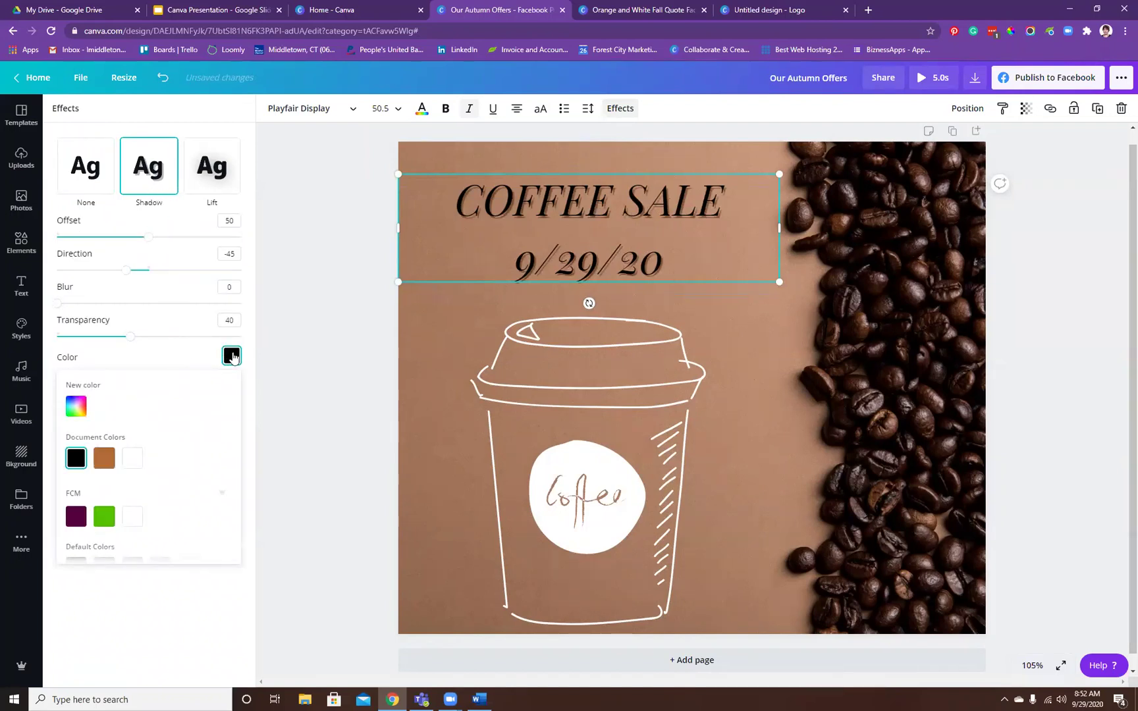
left_click(137, 464)
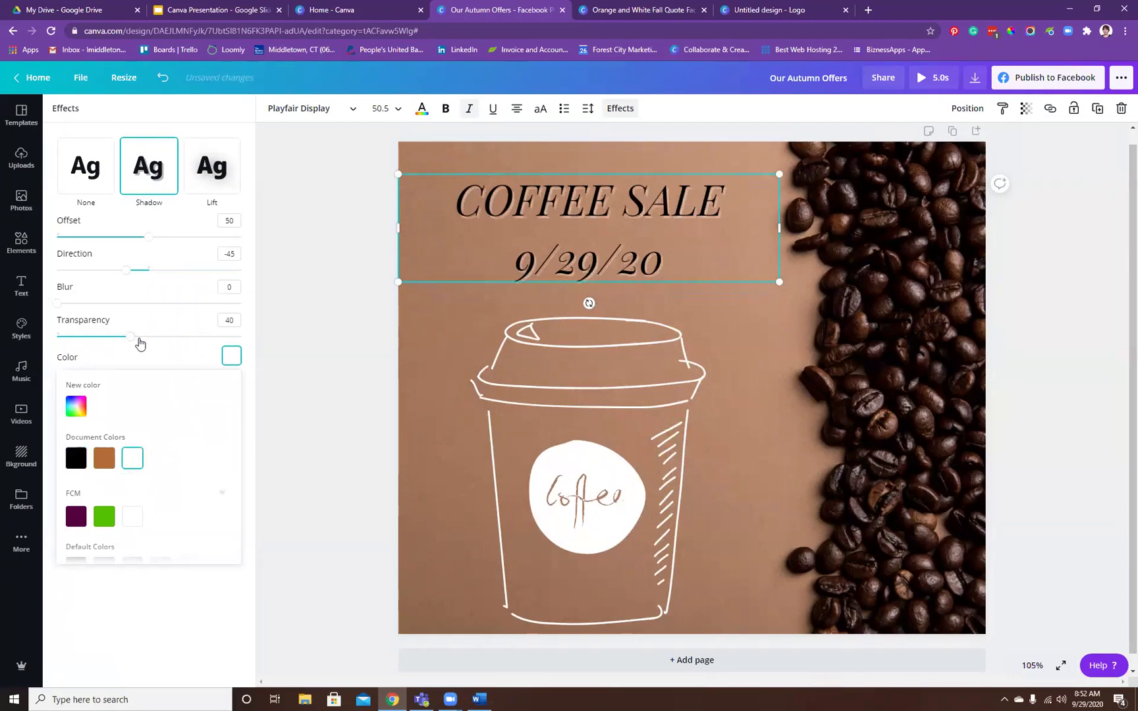
left_click_drag(131, 338, 295, 320)
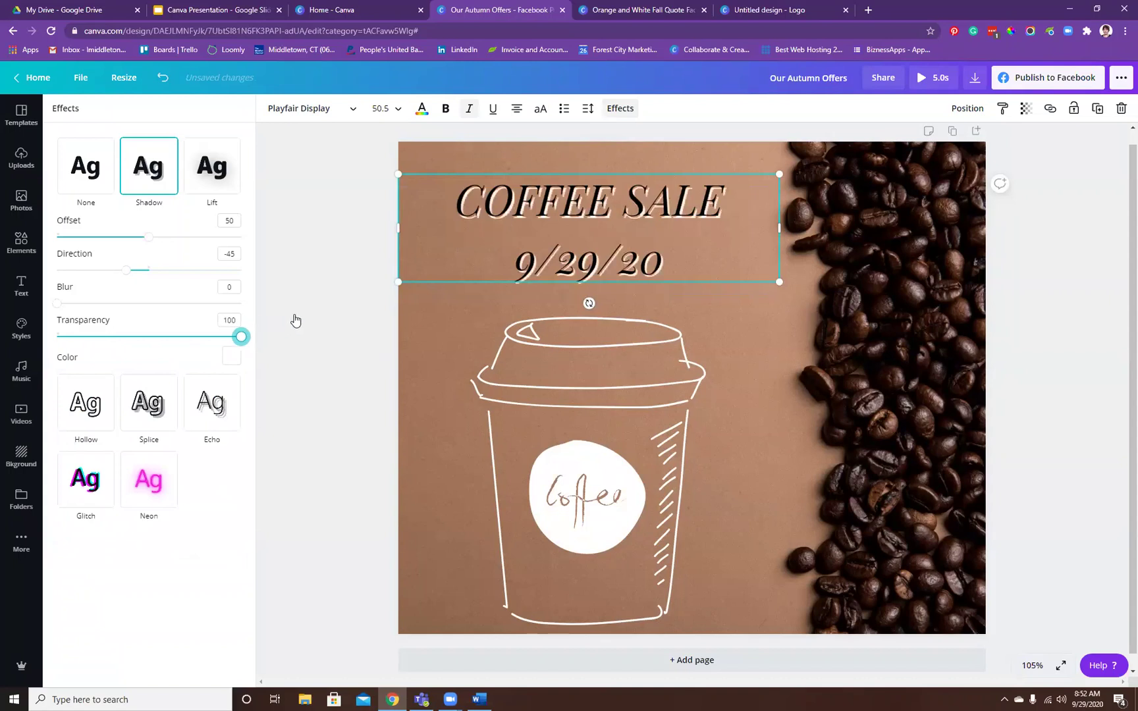
left_click(310, 384)
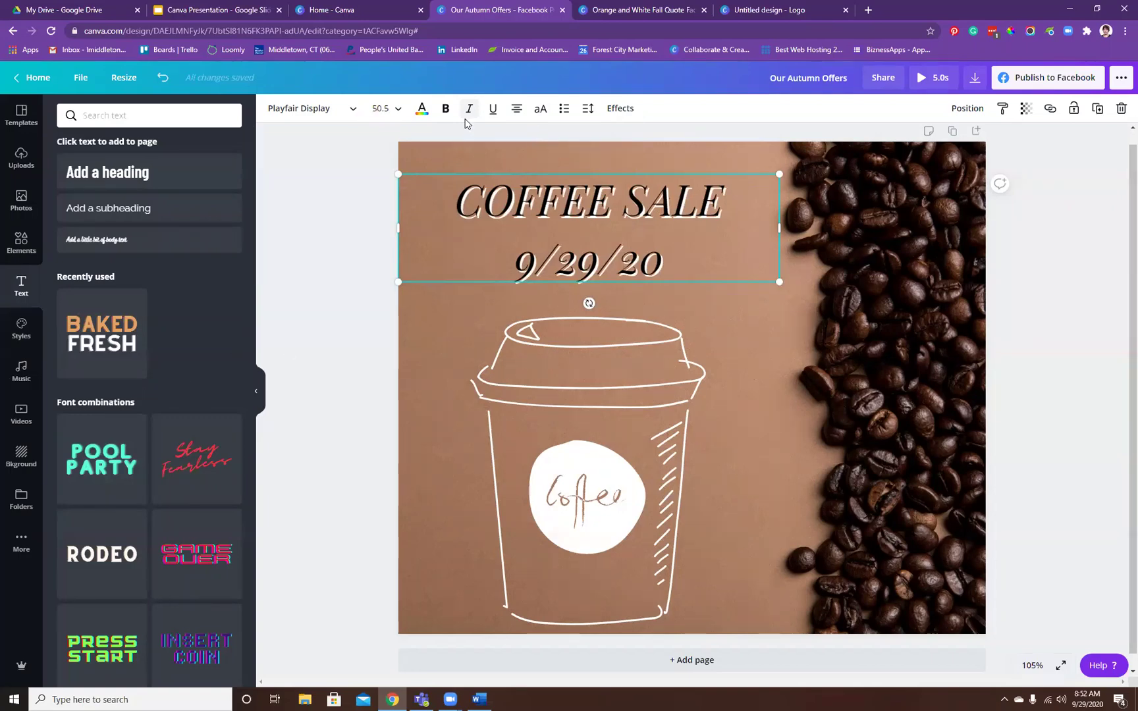
- Recolour the "COFFEE SALE 9/29/20" heading with the dark brown from the photo colours
left_click(422, 109)
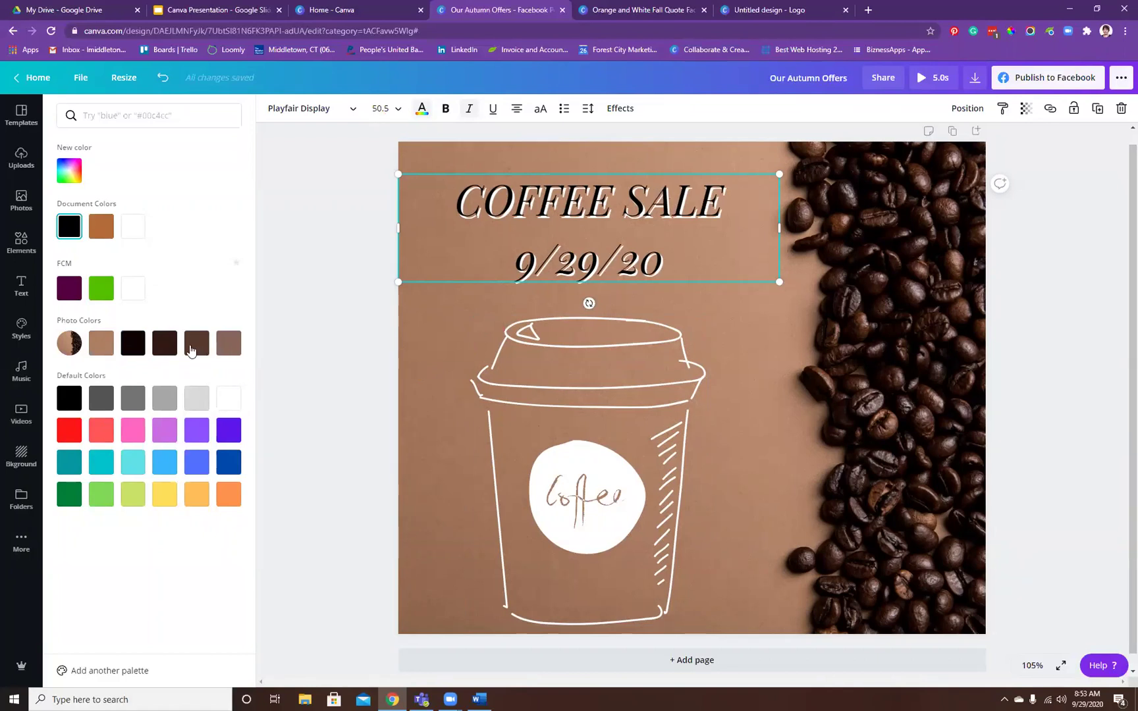
left_click(165, 354)
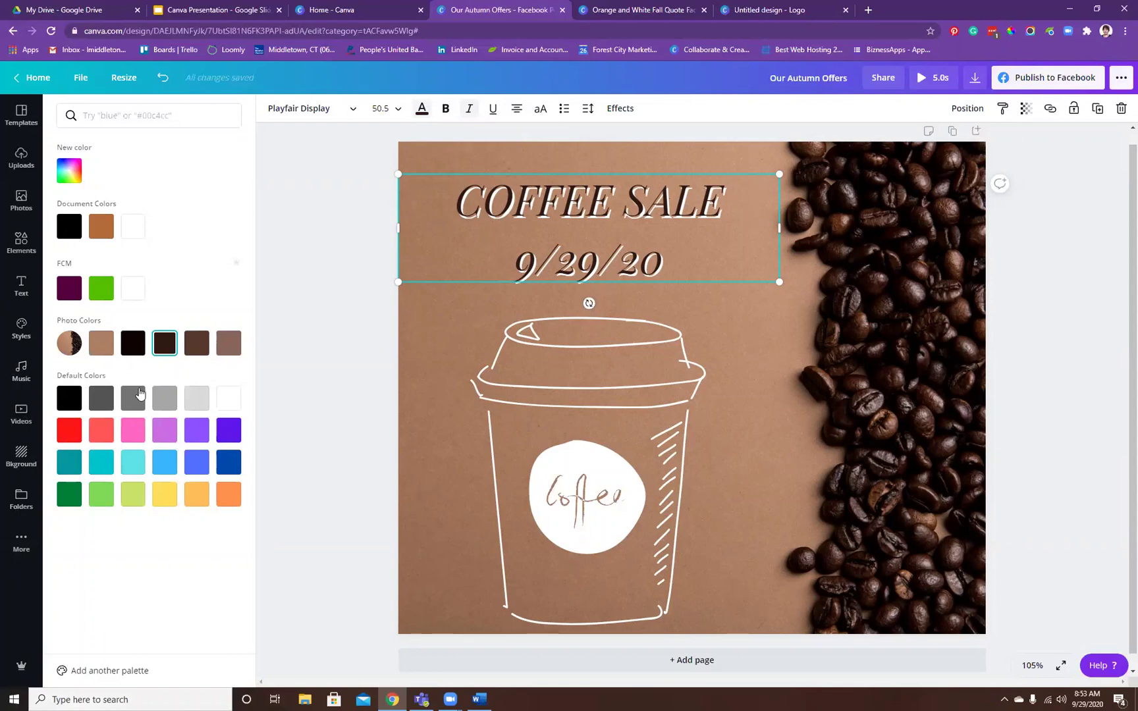
- Show the video library and delete the heading and the coffee cup drawing from the page
left_click(22, 413)
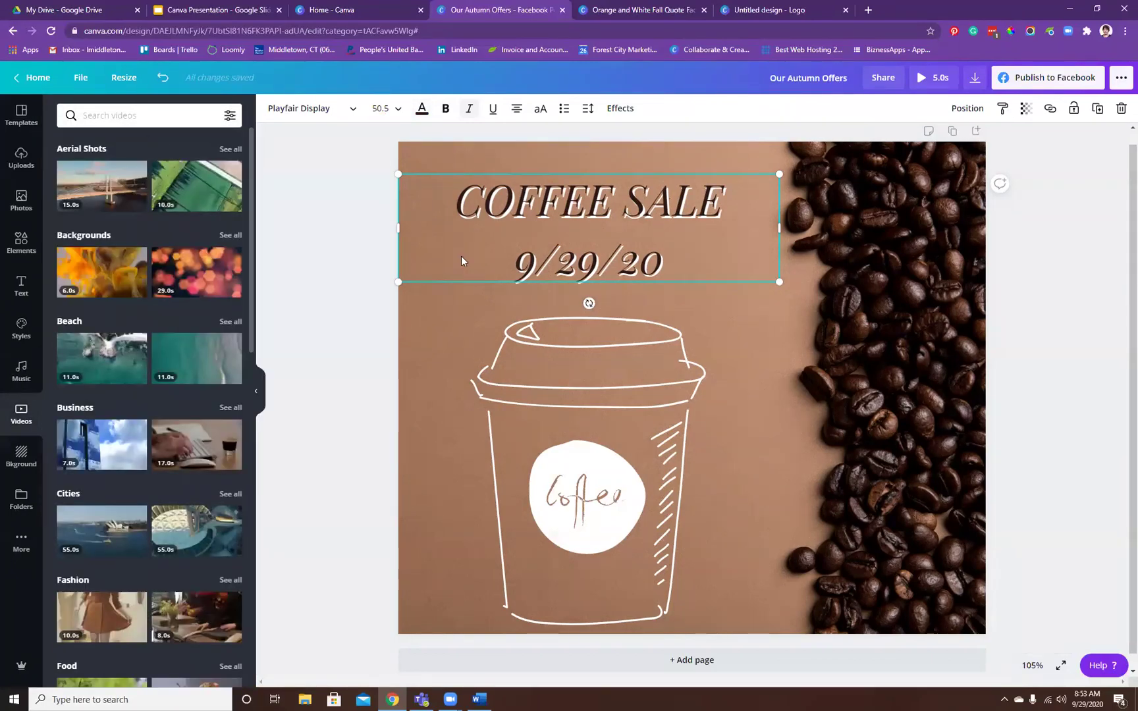
key("Delete")
left_click(628, 424)
left_click(1121, 108)
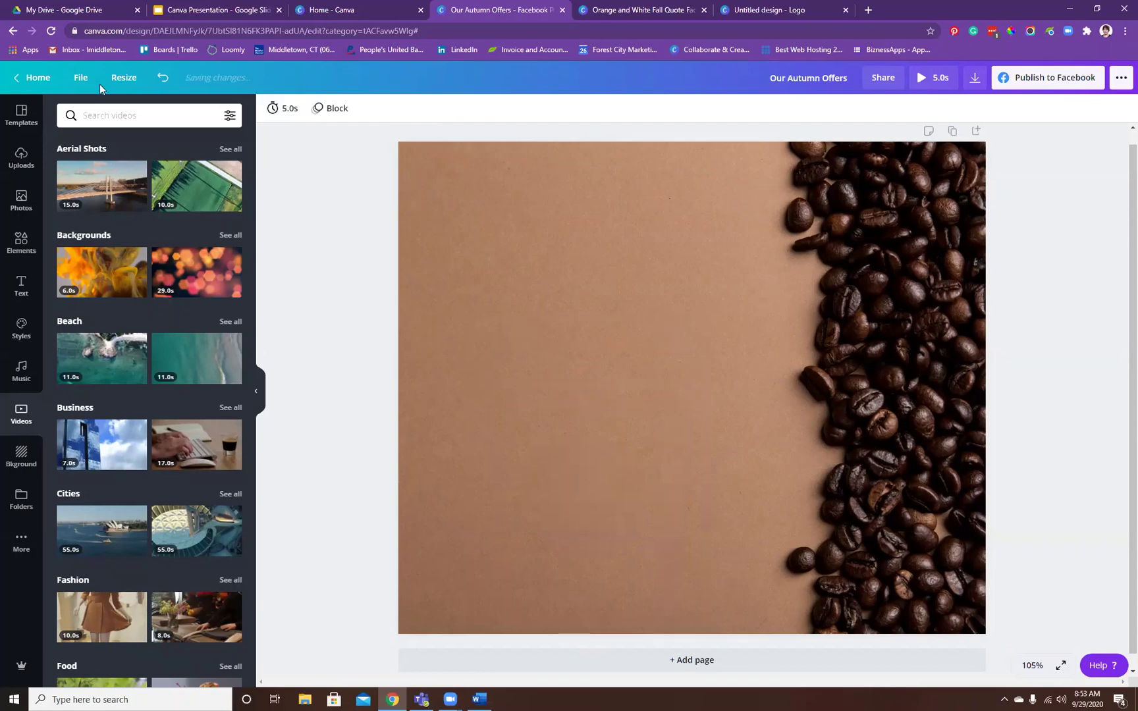
- Search the video library for "COFFEE" and browse the clips
left_click(143, 114)
type("coFFEE")
key("Return")
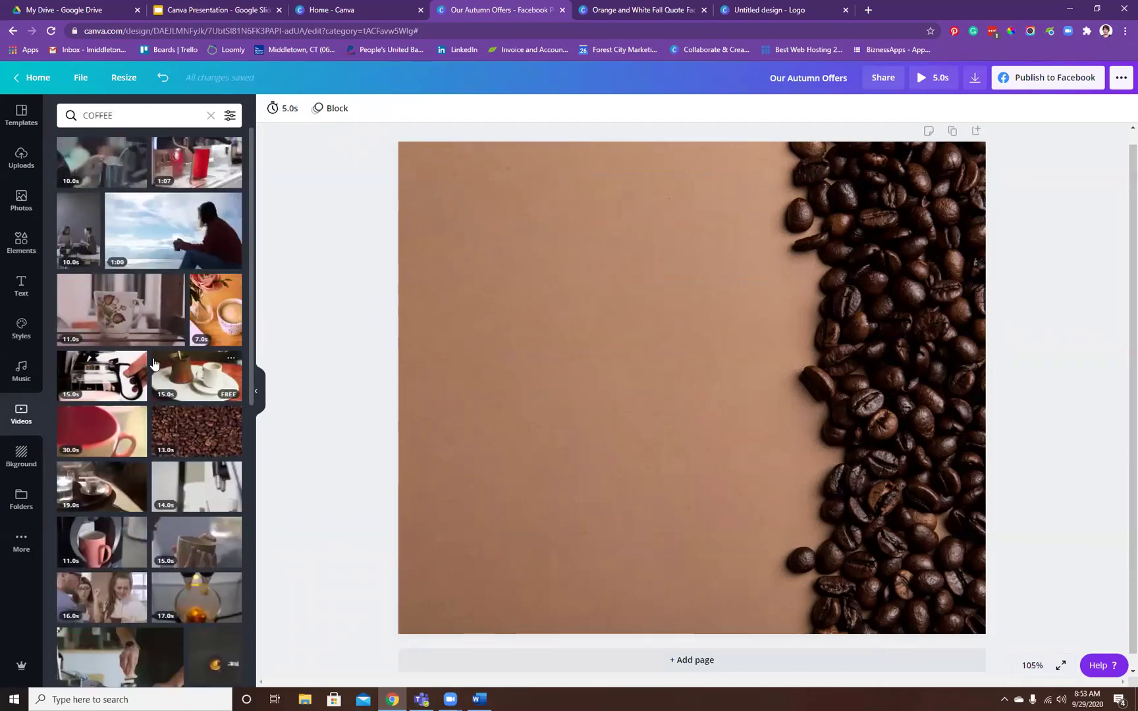
scroll(153, 361, "down", 3)
scroll(153, 361, "down", 2)
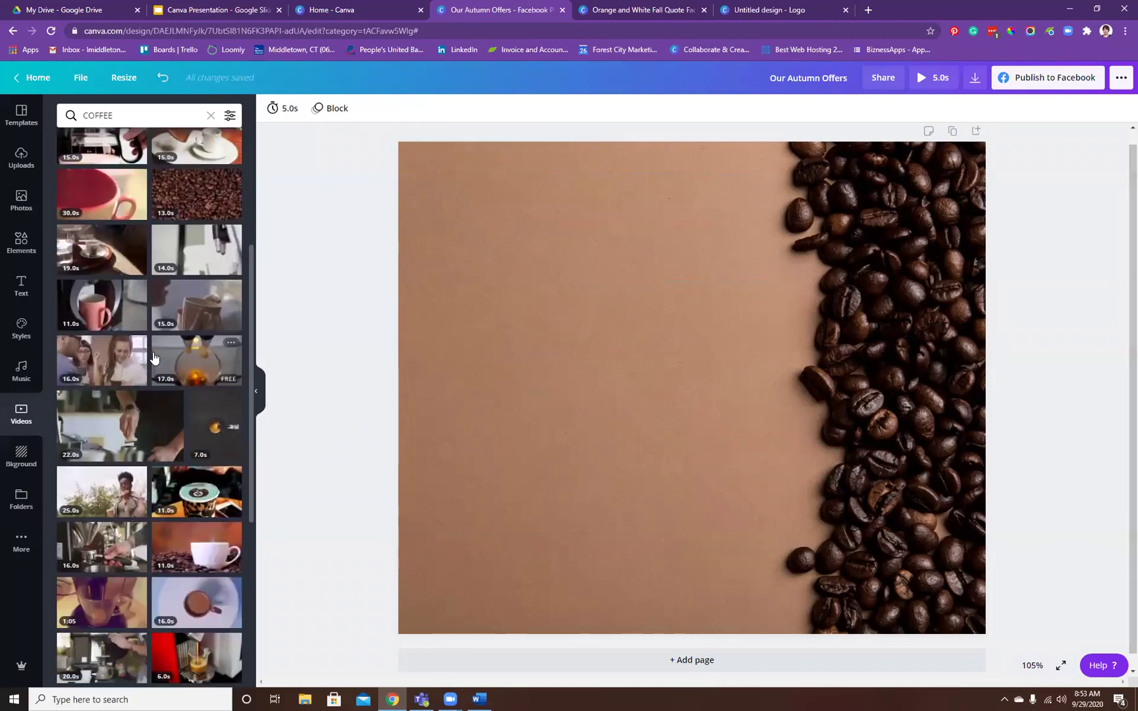
- Remove the coffee bean background photo and add the 13-second coffee bean video to the page
left_click(621, 301)
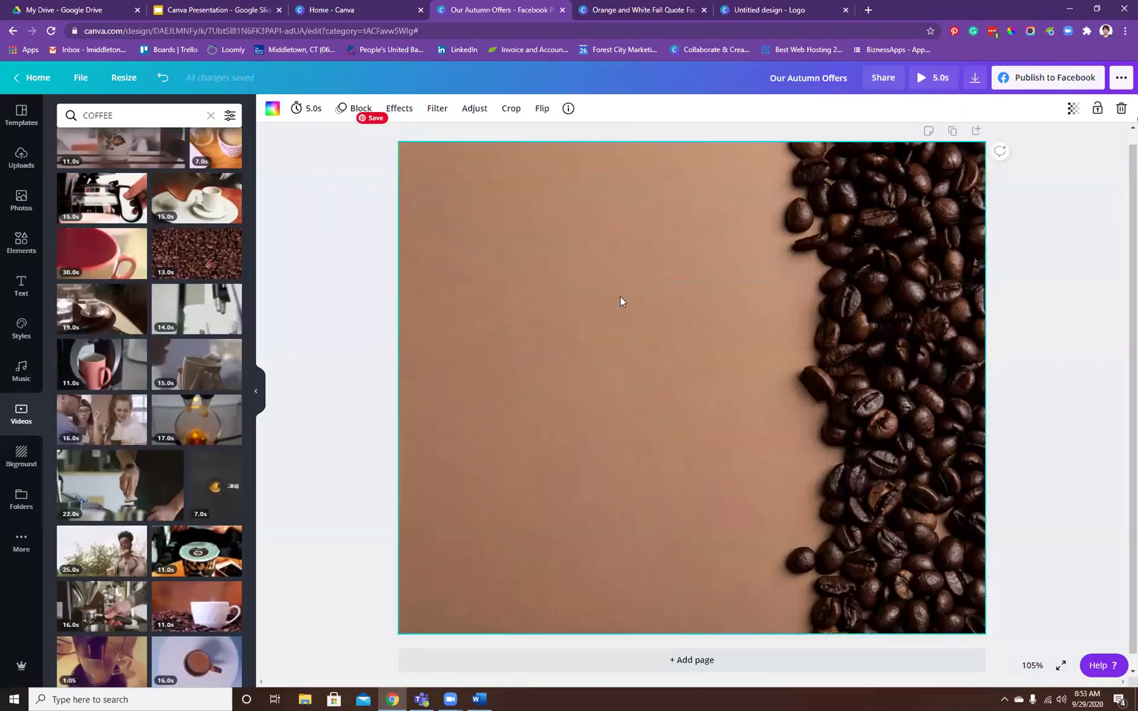
key("Delete")
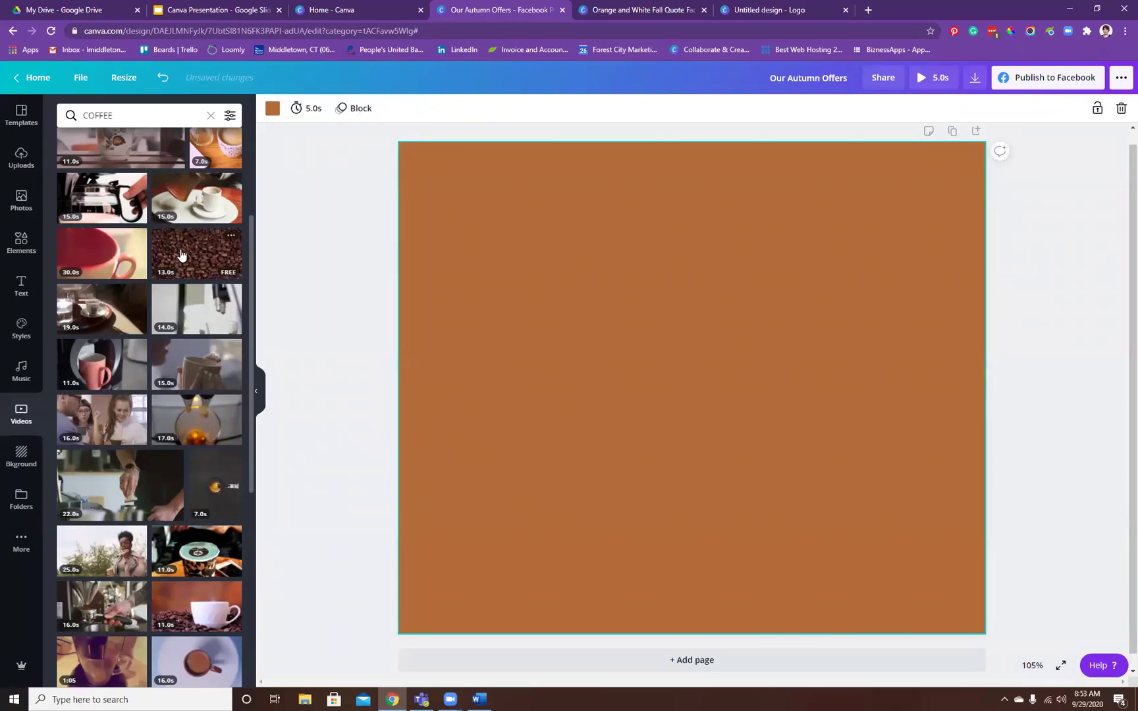
left_click(181, 255)
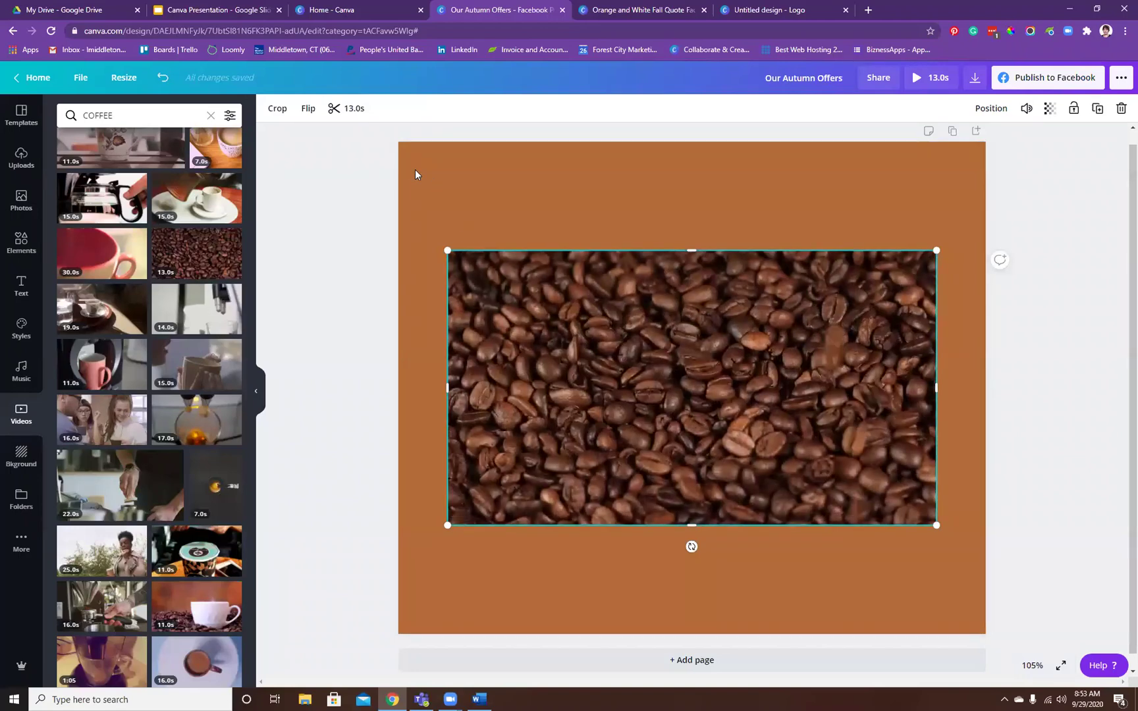
- Browse more coffee clips and examine the trim controls of the coffee bean video, keeping its full length
mouse_move(692, 367)
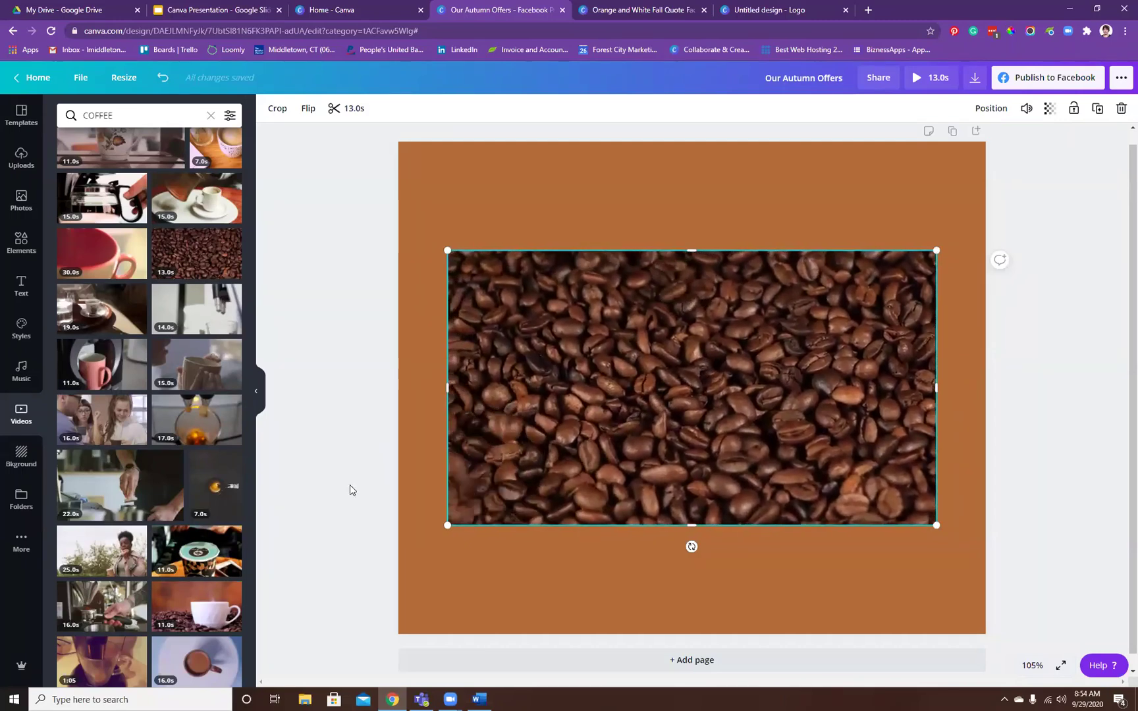
scroll(174, 481, "down", 5)
scroll(174, 482, "down", 1)
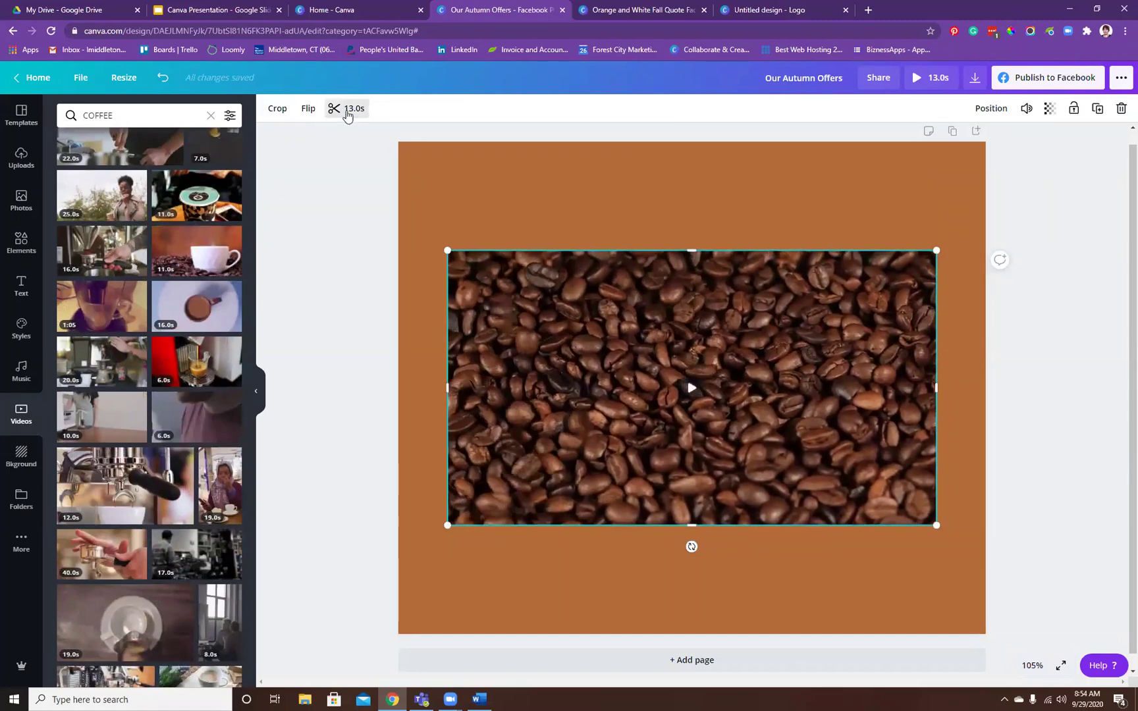
left_click(348, 110)
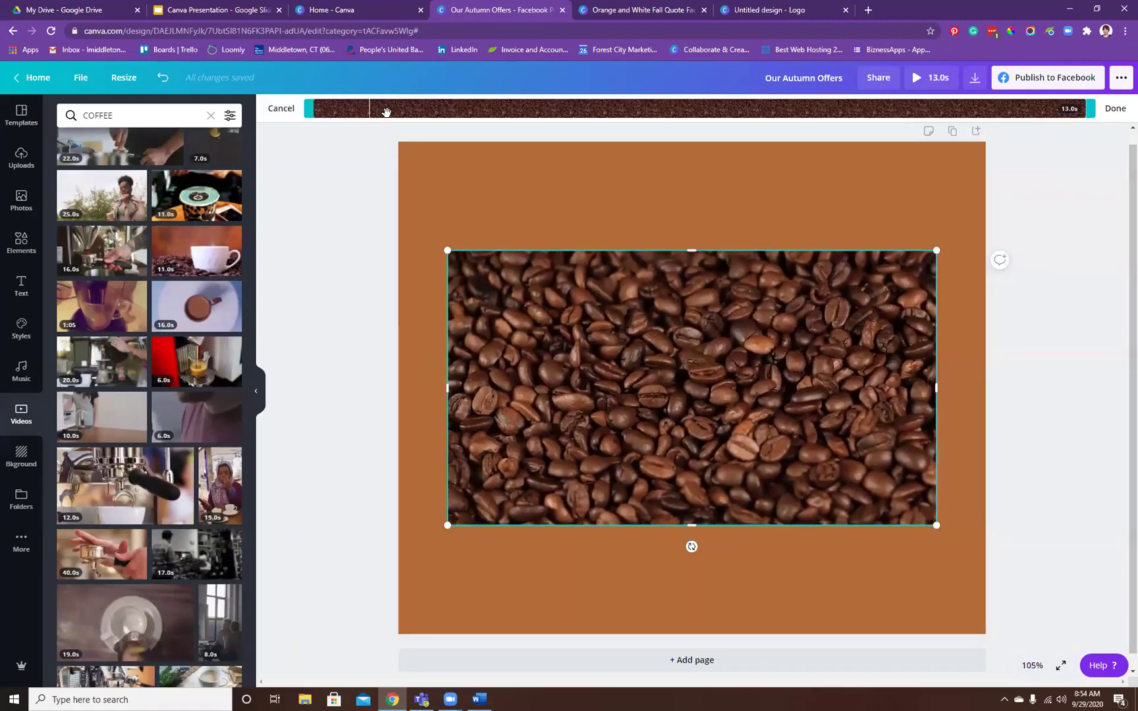
left_click(1116, 109)
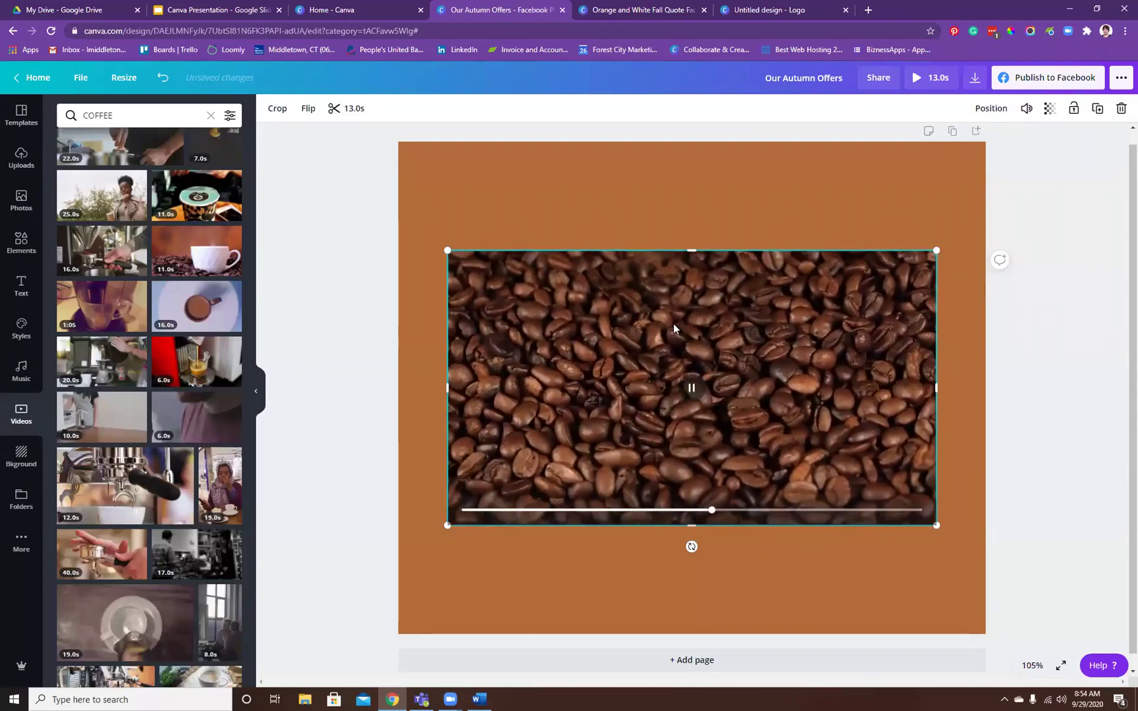
- Delete the coffee bean video and clear the brown background colour to leave the page blank
key("Delete")
scroll(725, 300, "up", 1)
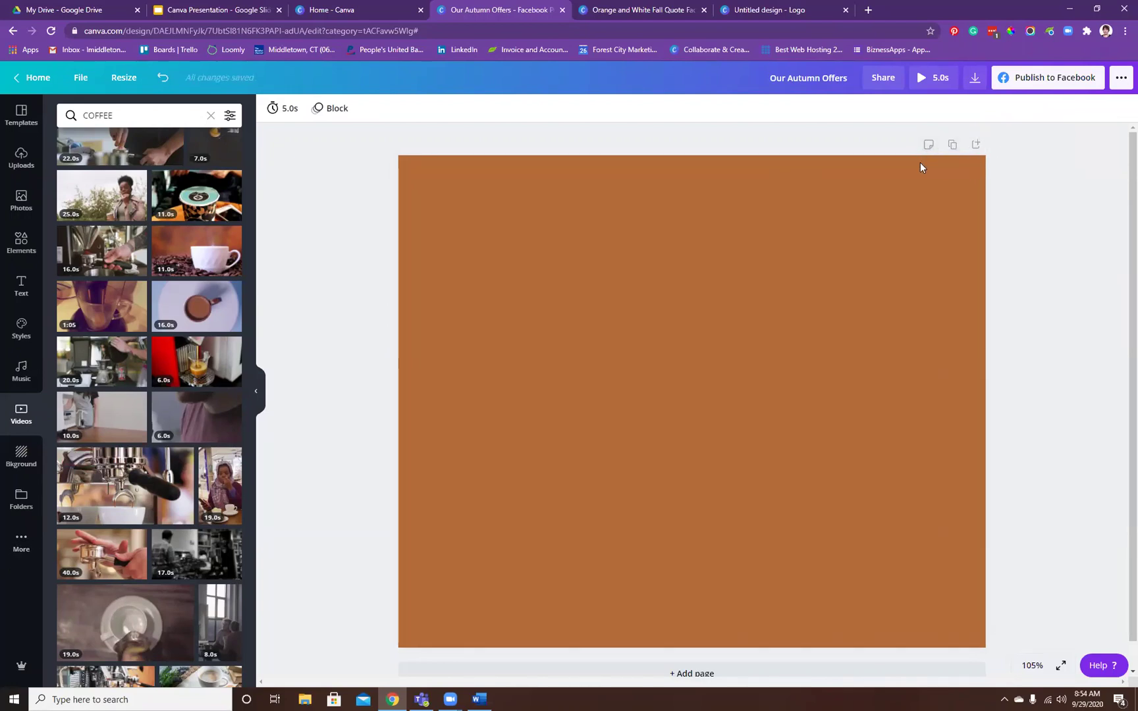
left_click(816, 229)
key("Delete")
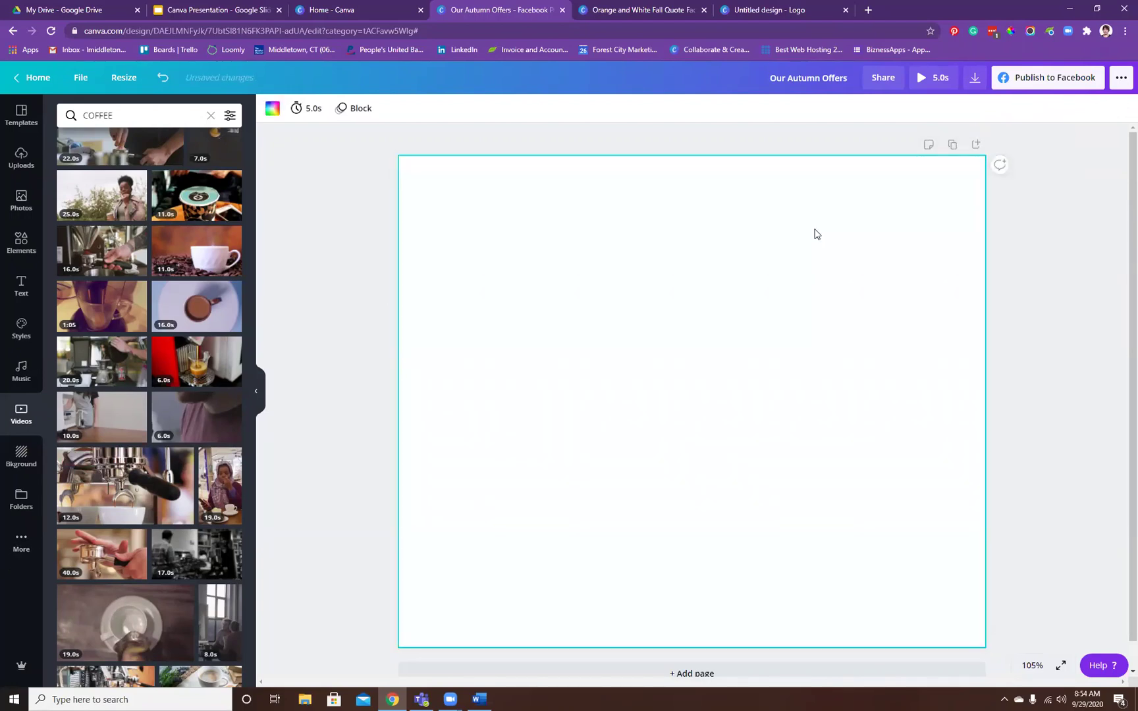
- Add the uploaded Atlantic Lawn Service logo to the page and show its transparency setting
left_click(21, 158)
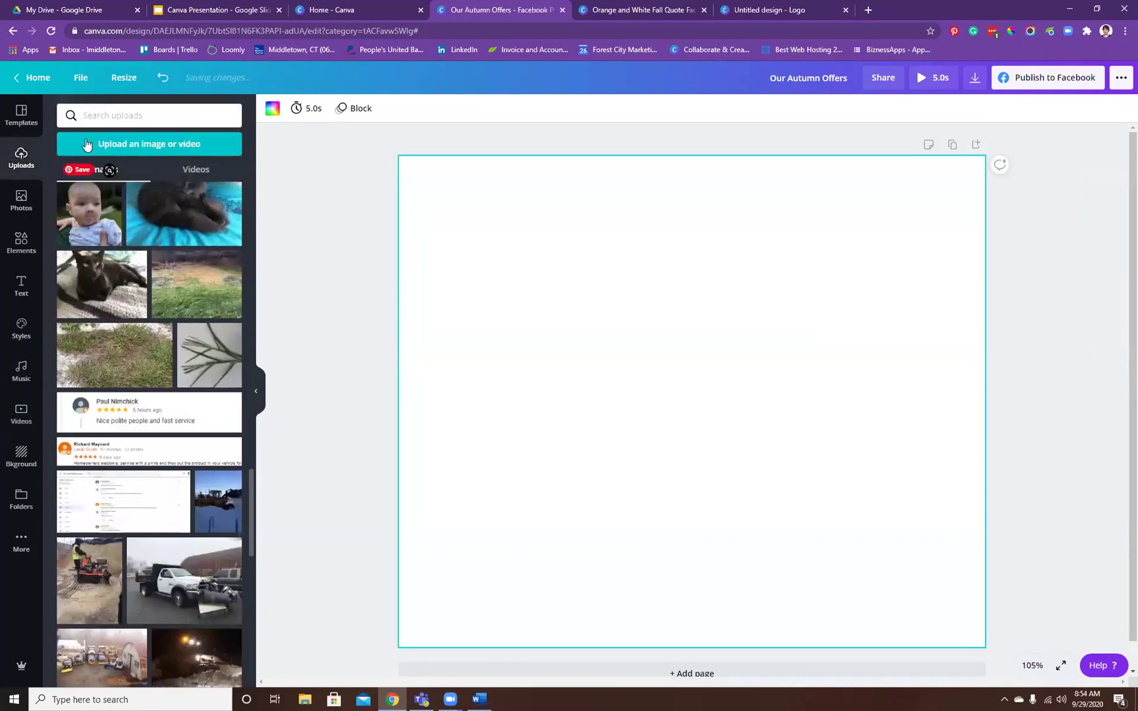
scroll(71, 270, "down", 10)
scroll(71, 270, "up", 5)
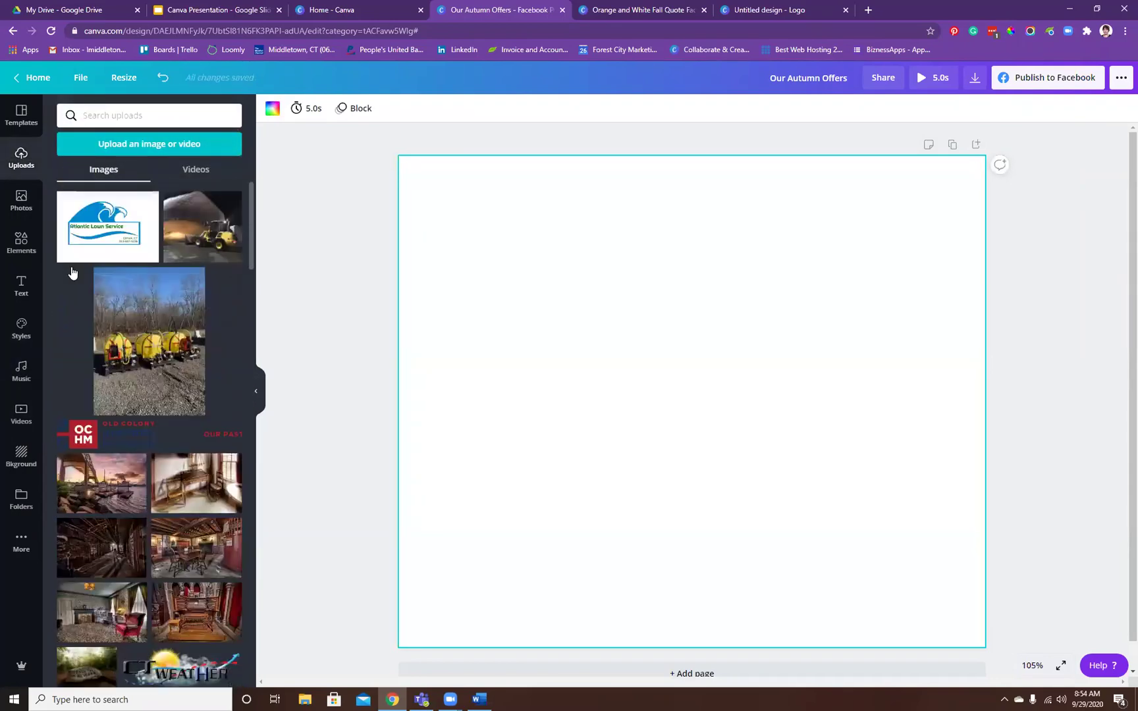
left_click(108, 227)
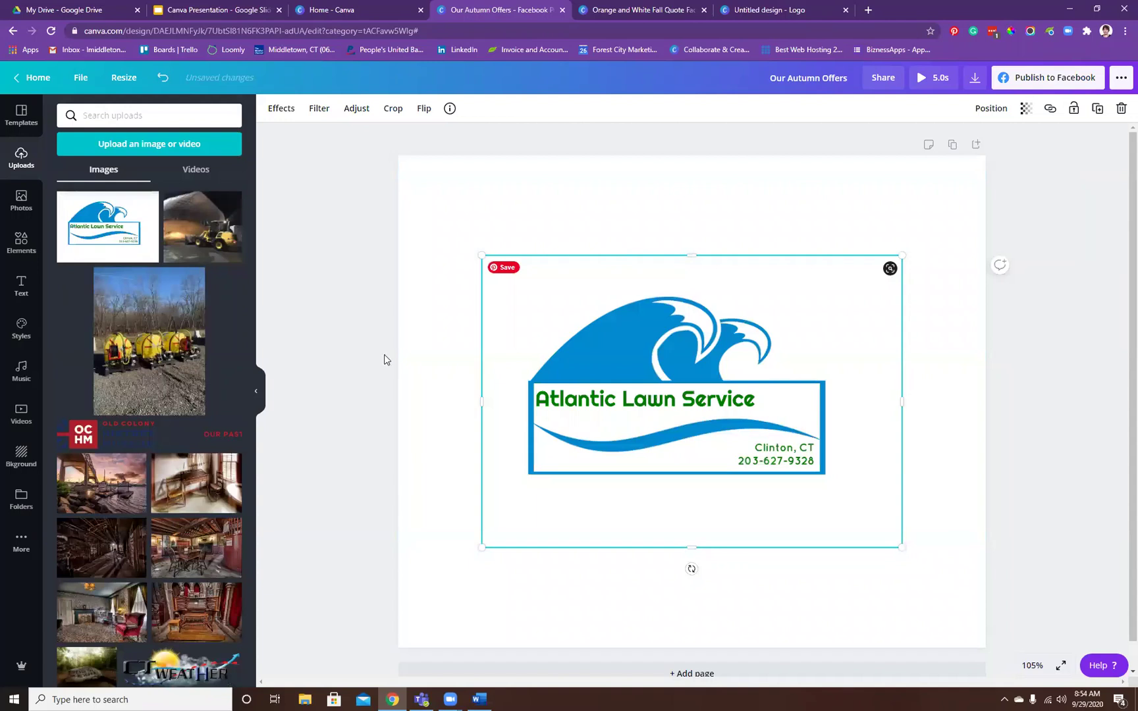
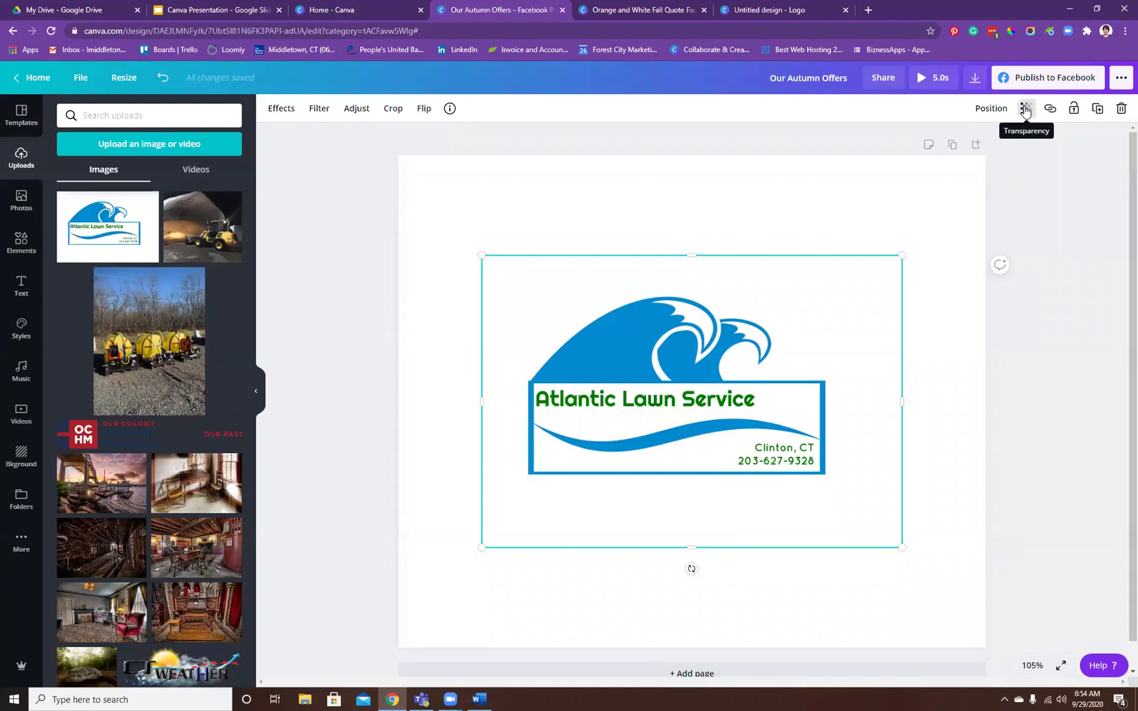
left_click(1025, 110)
left_click_drag(990, 139, 1017, 145)
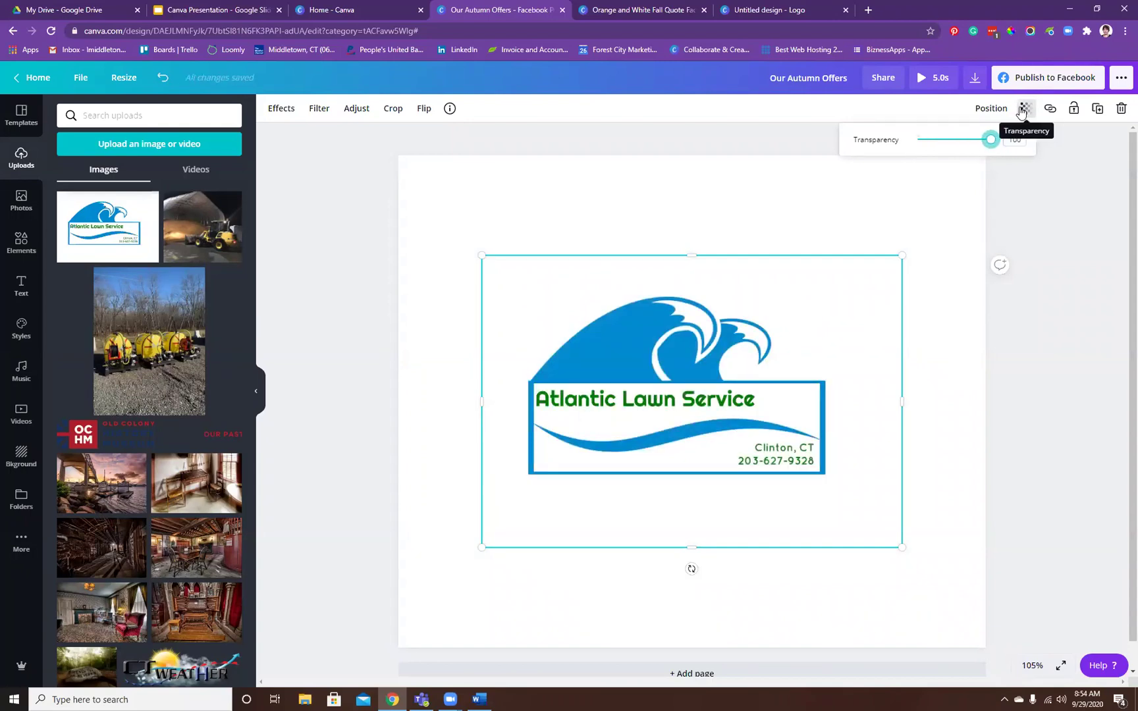
- Place the coffee stain graphic from the coffee elements over the logo and send it backward behind the logo
left_click(19, 454)
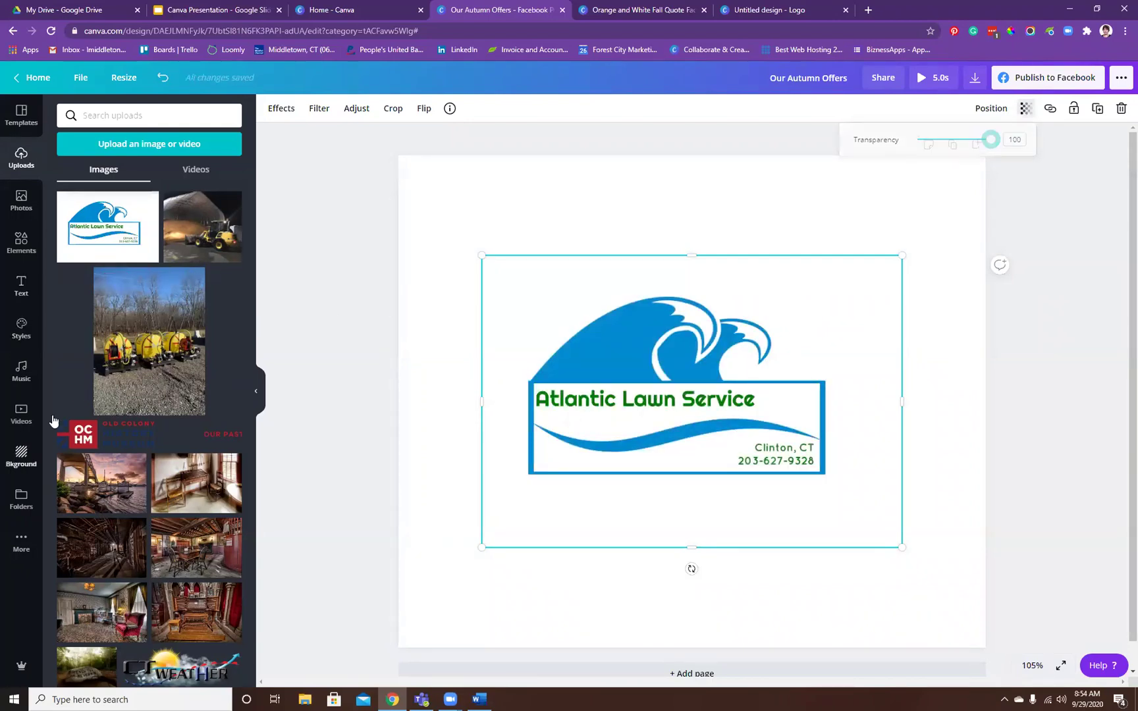
left_click(22, 242)
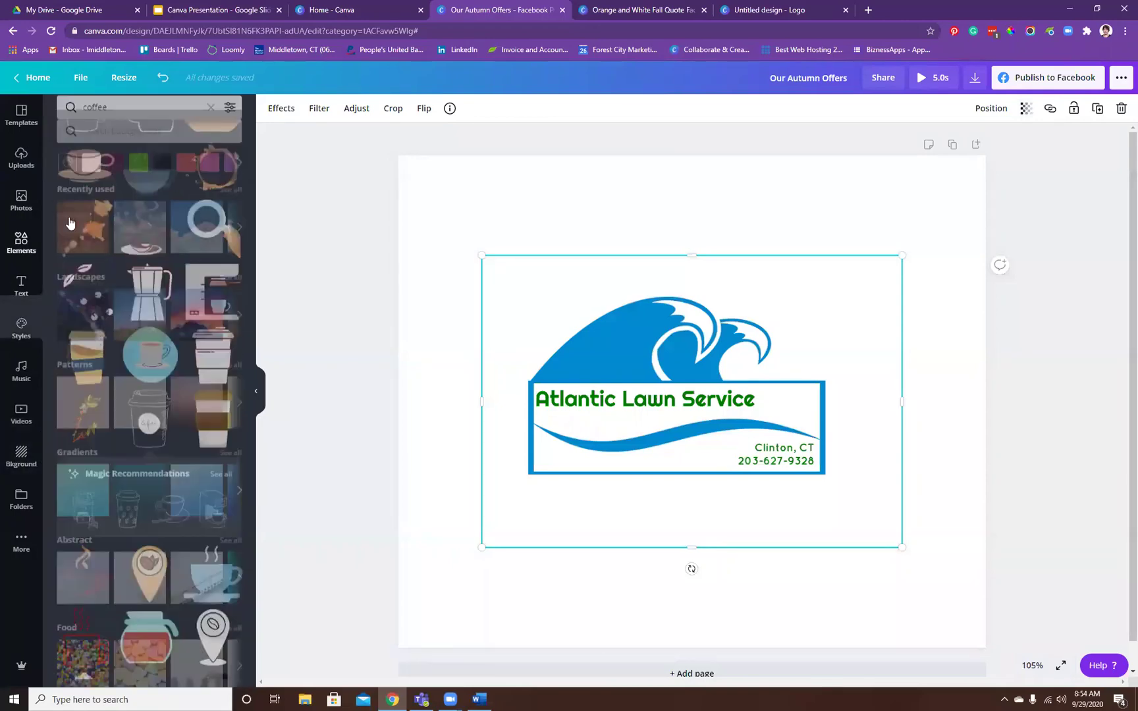
mouse_move(717, 302)
left_mouse_down()
mouse_move(586, 310)
mouse_move(705, 289)
left_mouse_up()
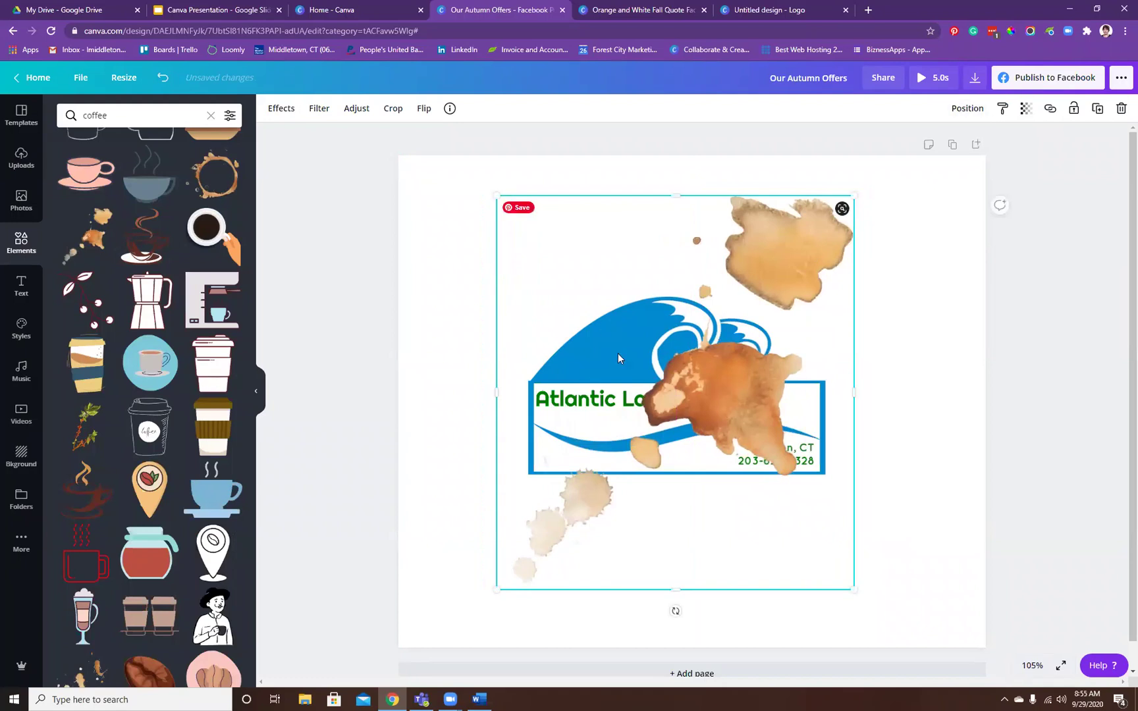
left_click(965, 111)
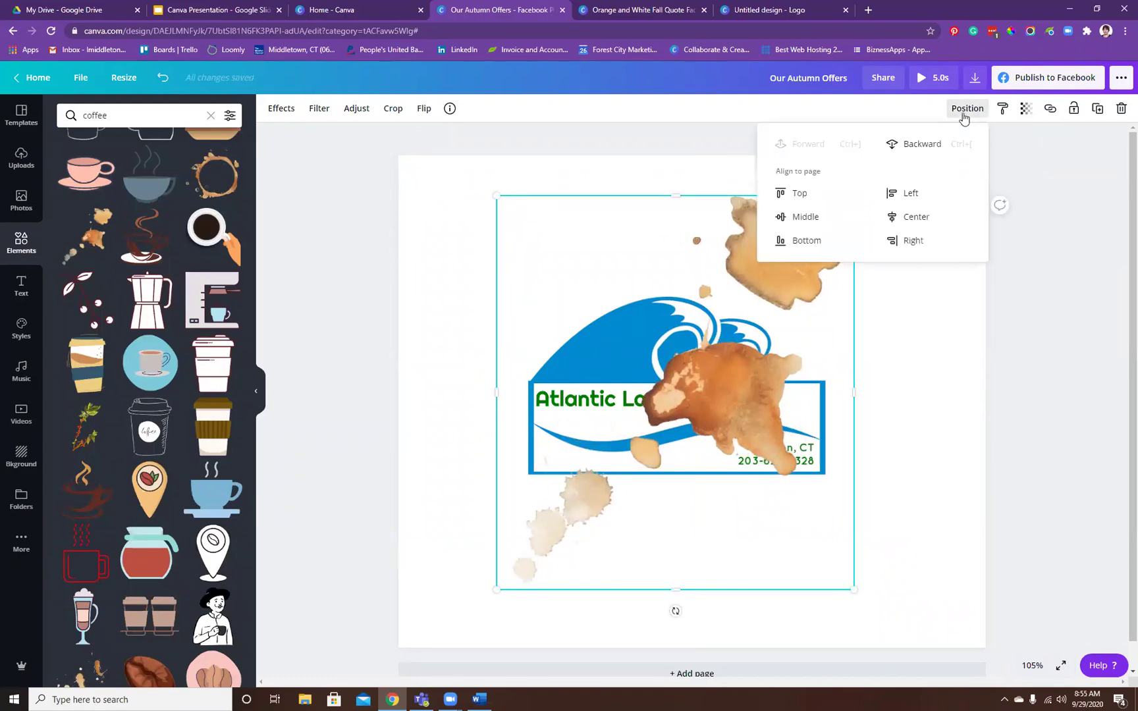
left_click(923, 144)
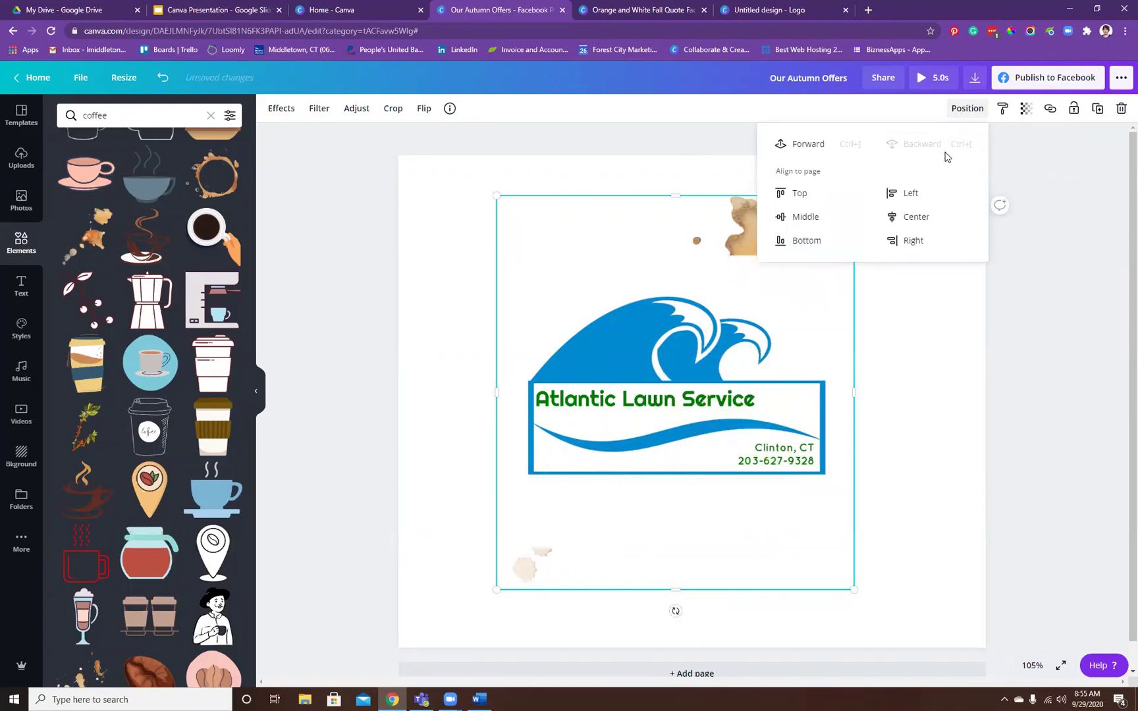
- Try aligning the coffee stain to the page's middle, bottom, right, center and left
left_click(816, 218)
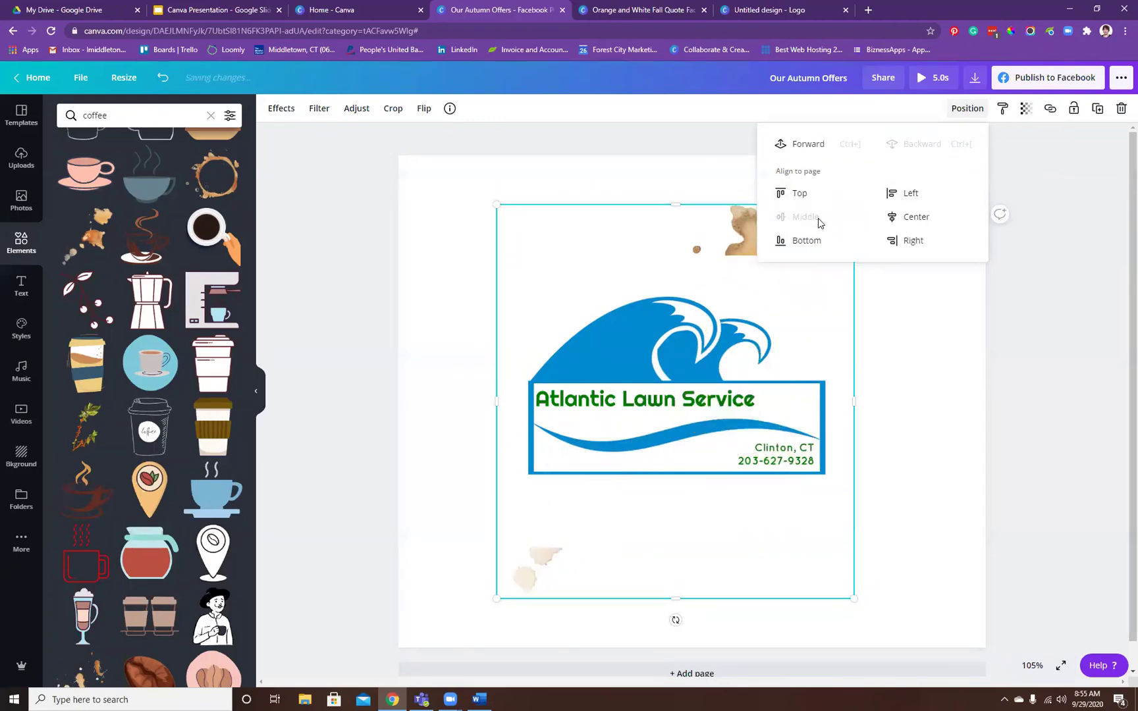
left_click(811, 253)
left_click(908, 243)
left_click(907, 221)
left_click(911, 194)
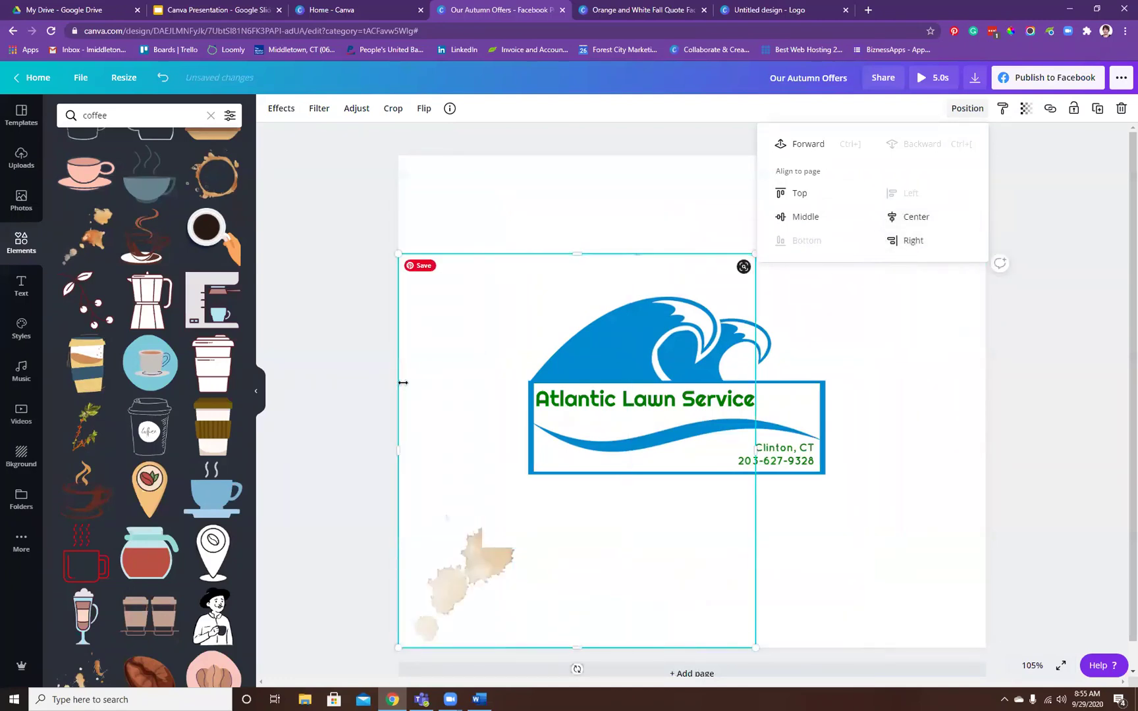
- Duplicate the coffee stain and move the copy over the right part of the logo
left_click(1097, 109)
left_click_drag(553, 474, 784, 392)
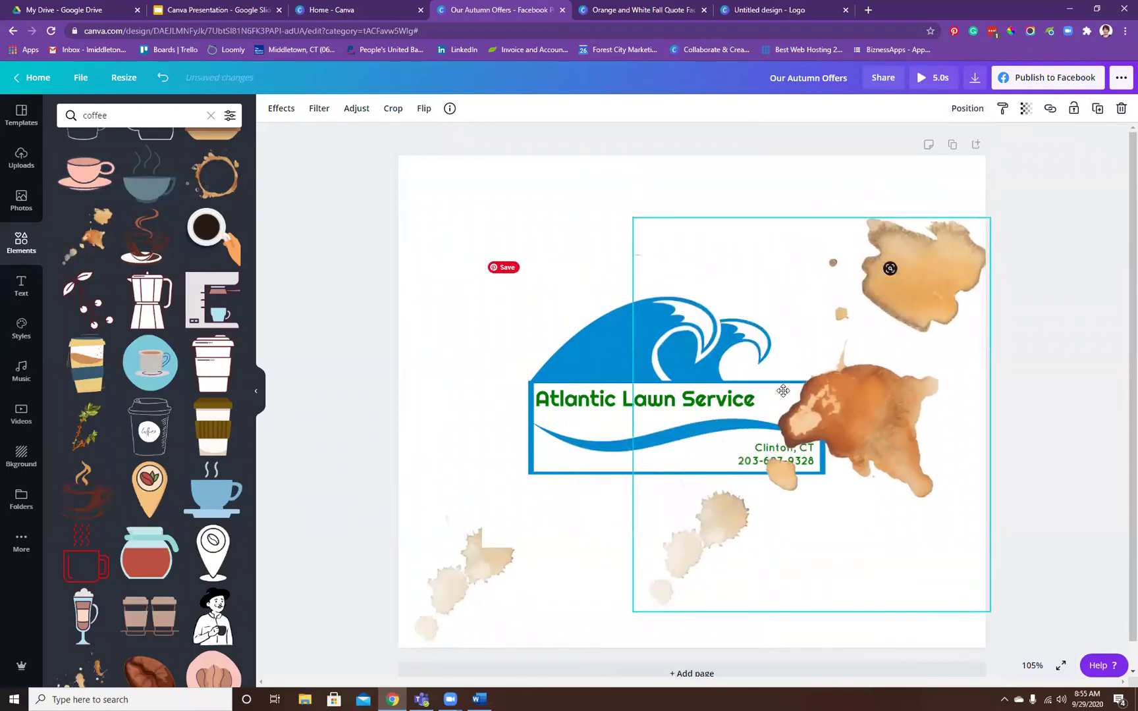
left_click(622, 322)
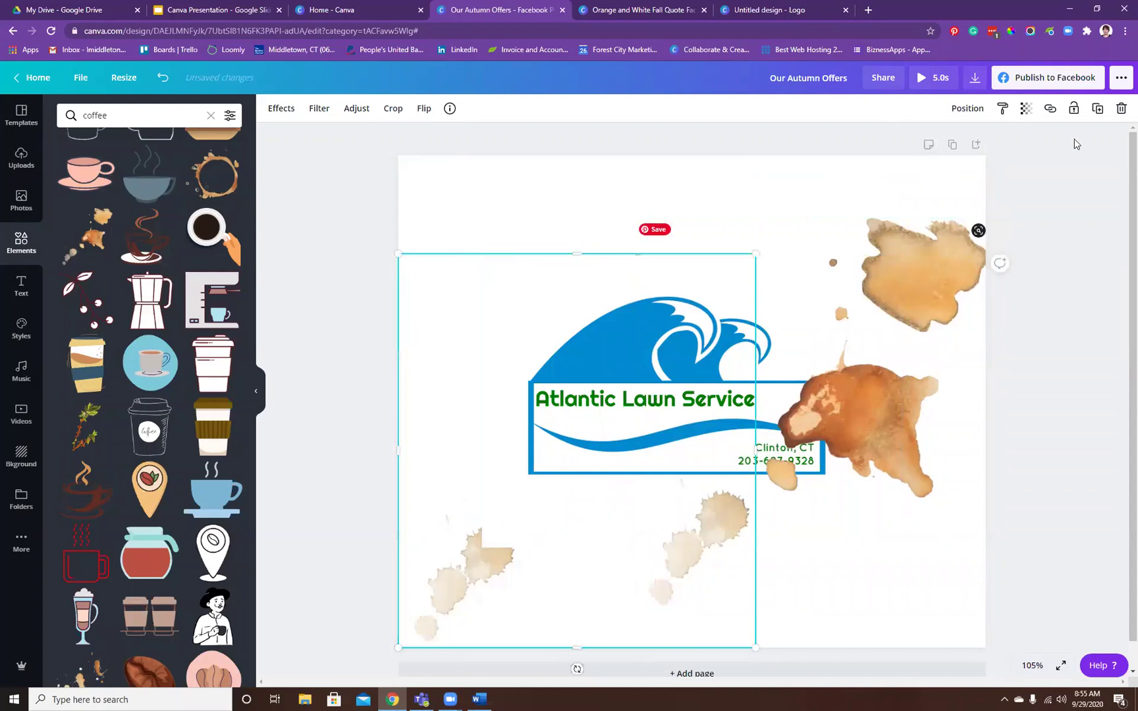
- Delete the duplicated stain, the Atlantic Lawn Service logo and the original coffee stain from the page
left_click(873, 265)
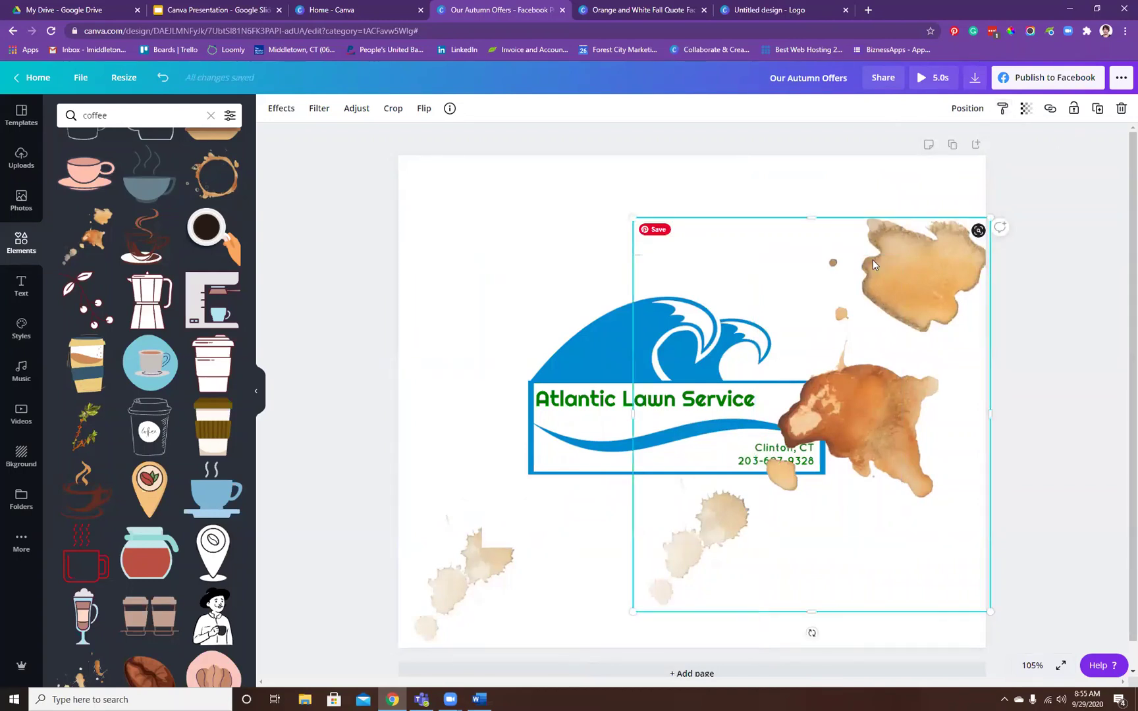
key("Delete")
left_click(757, 461)
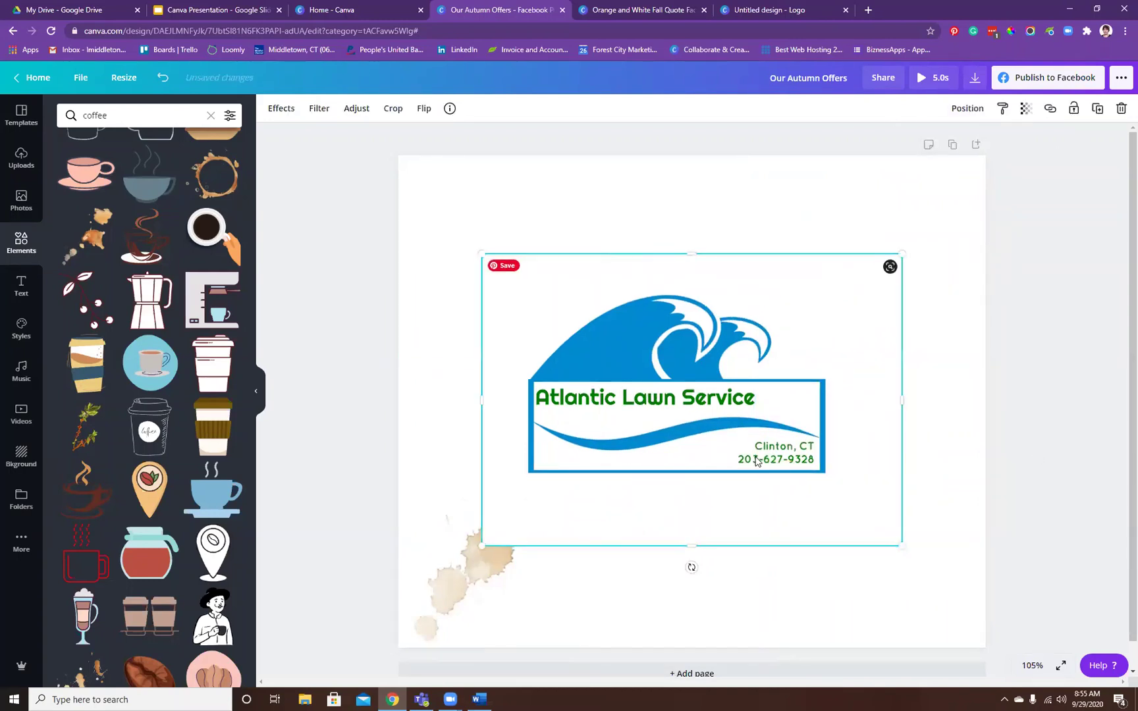
key("Delete")
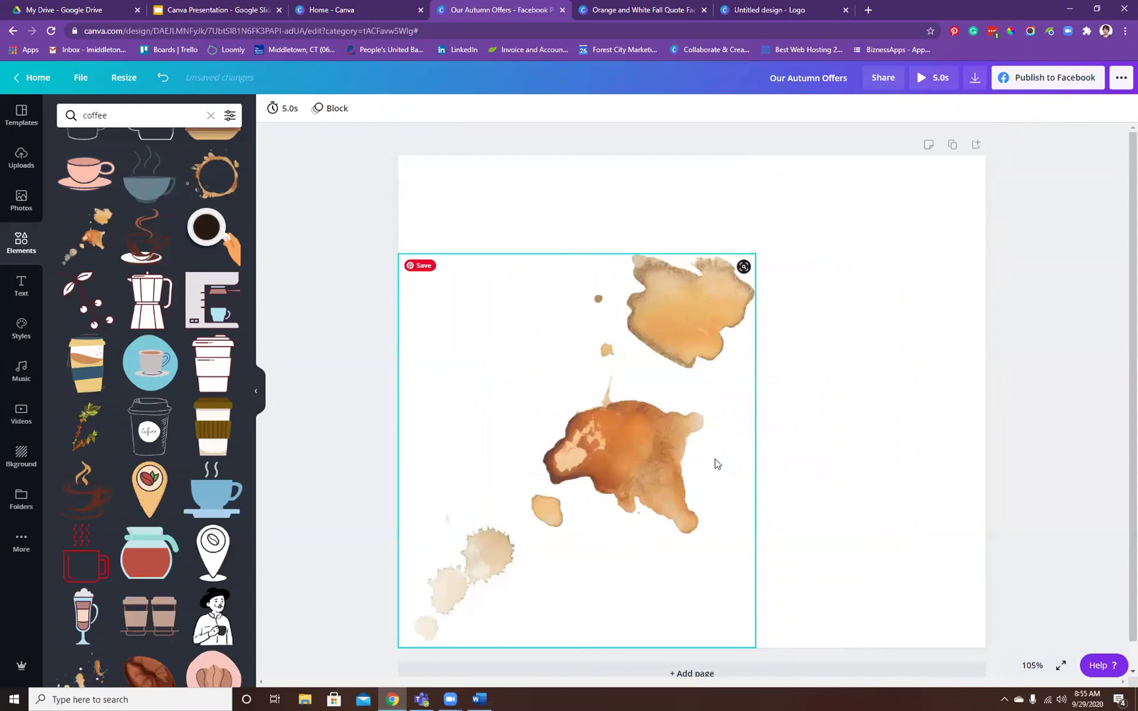
left_click(645, 467)
key("Delete")
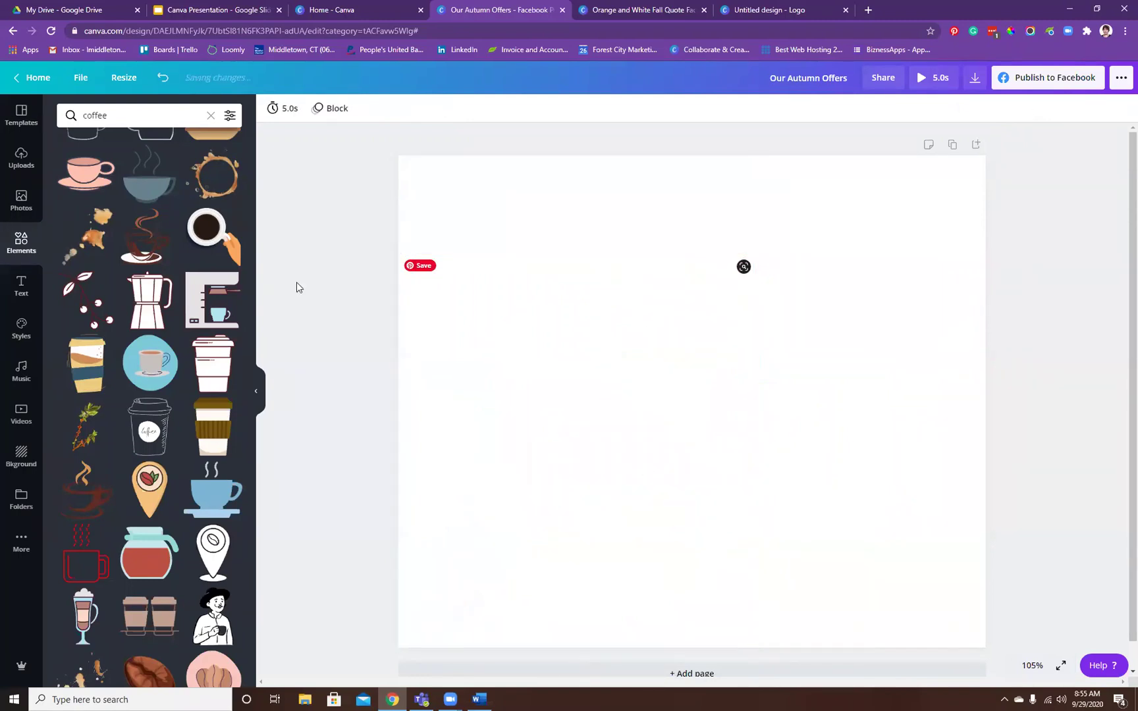
- Add a heading to the blank page with the text "Happy Halloween!"
left_click(15, 297)
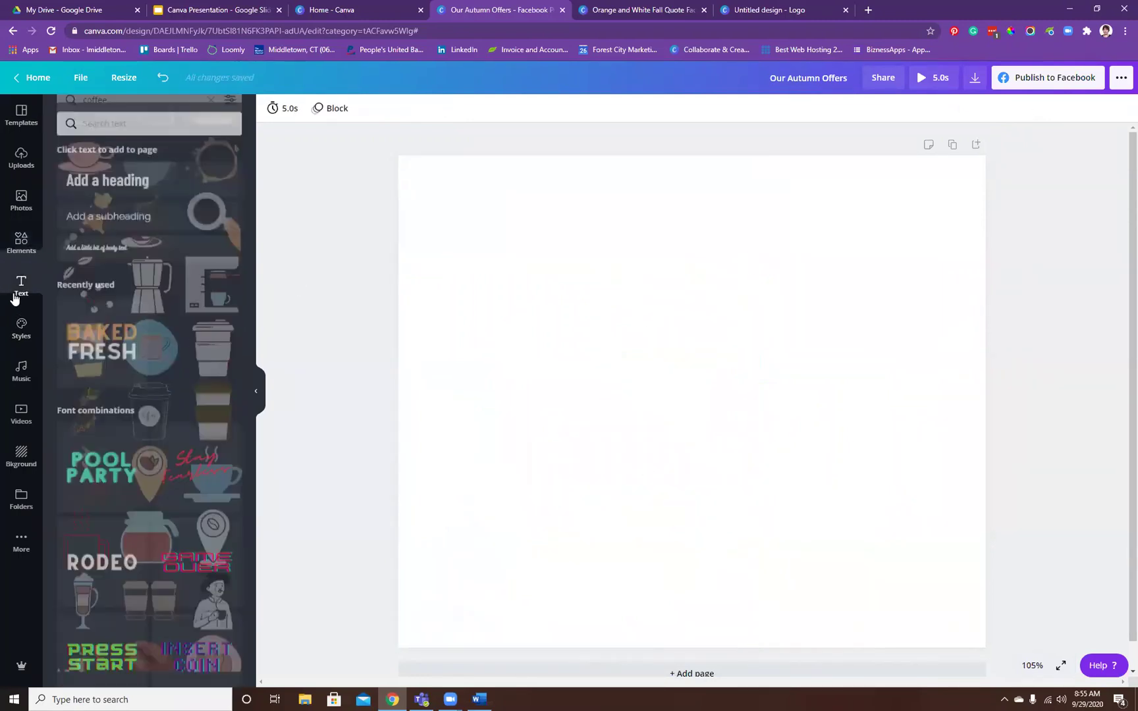
left_click(107, 186)
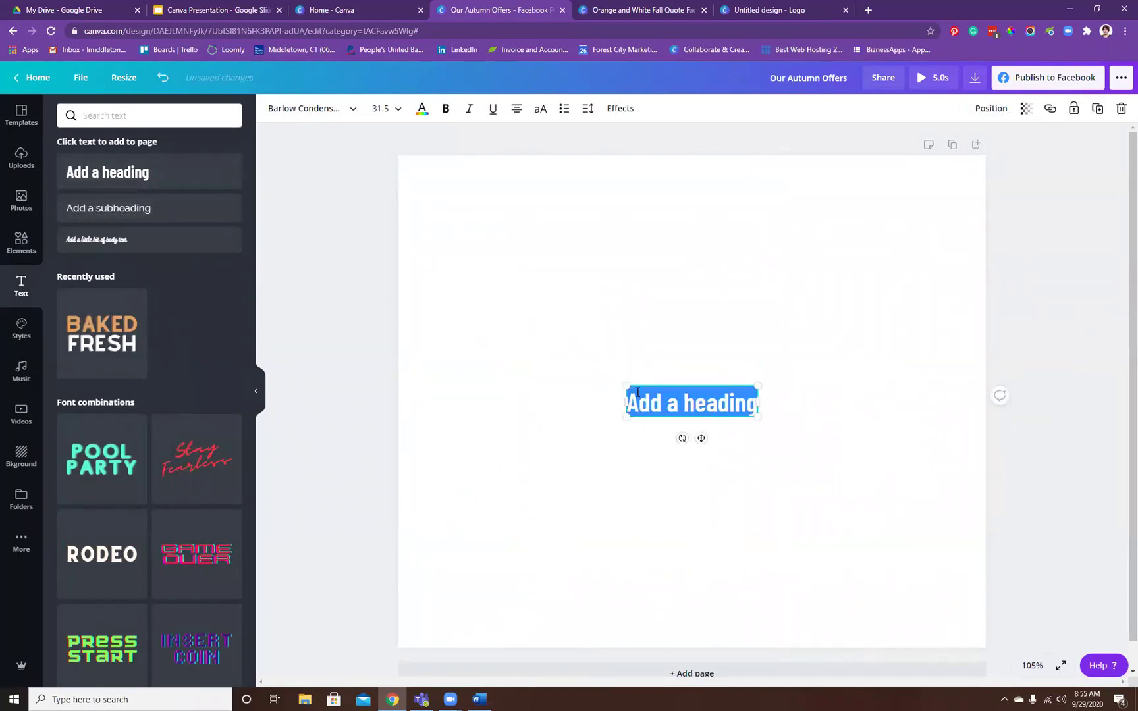
type("Ha")
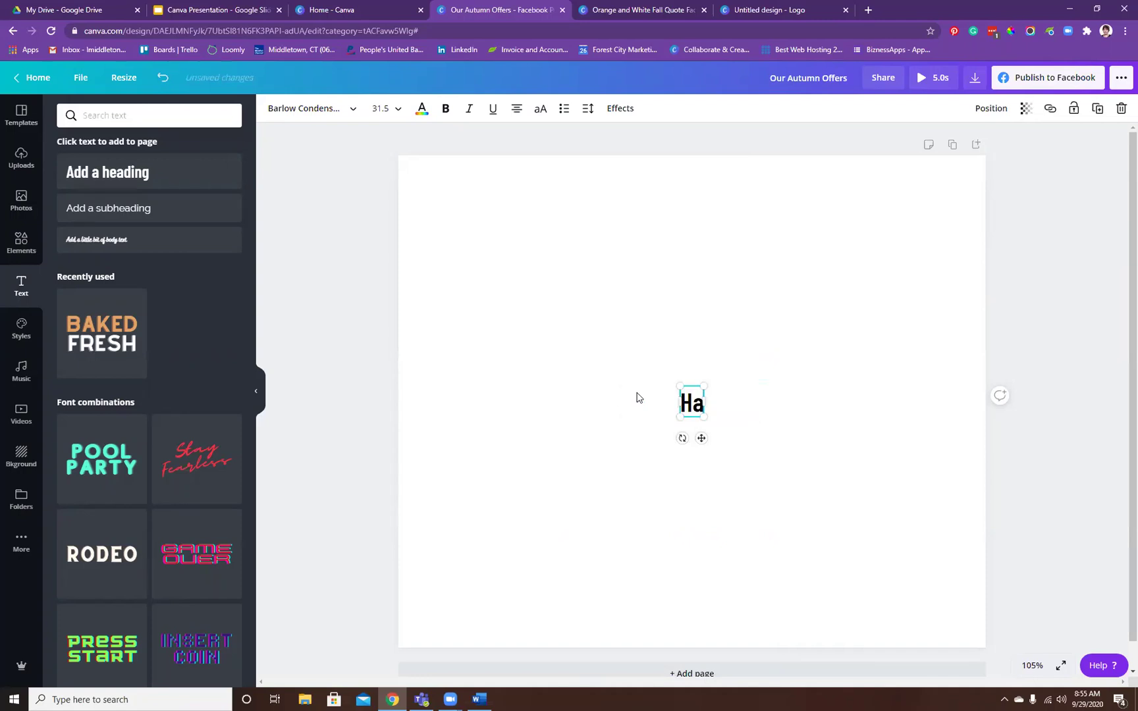
type("ppy Halloween")
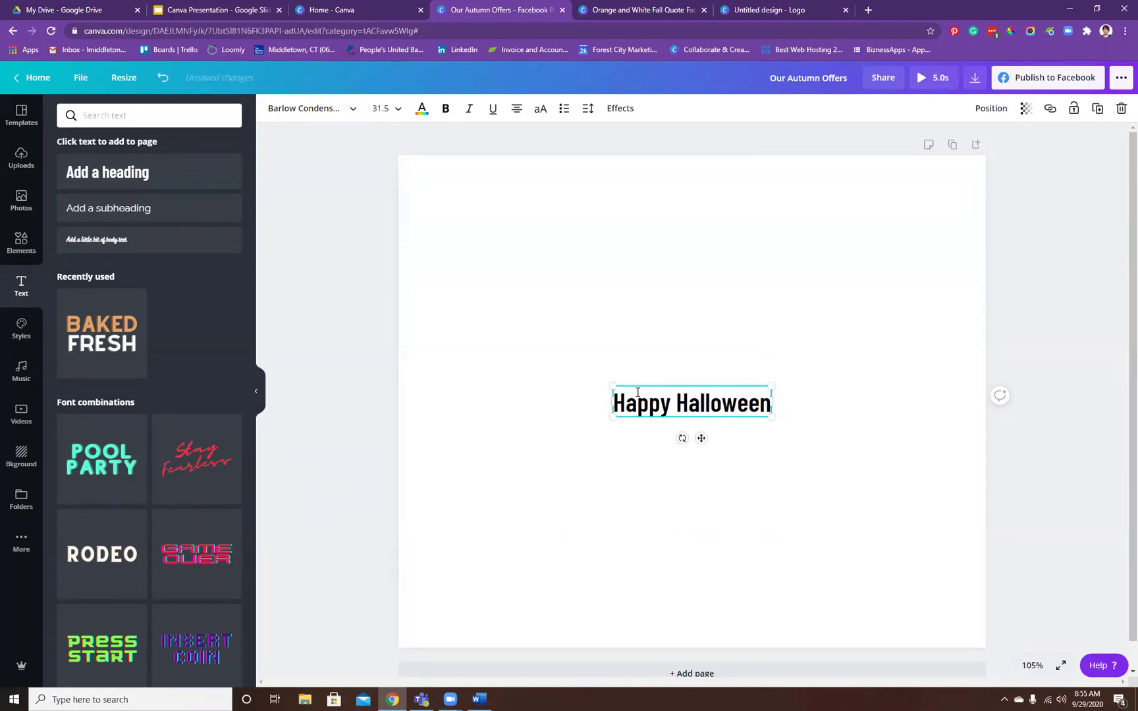
type("!")
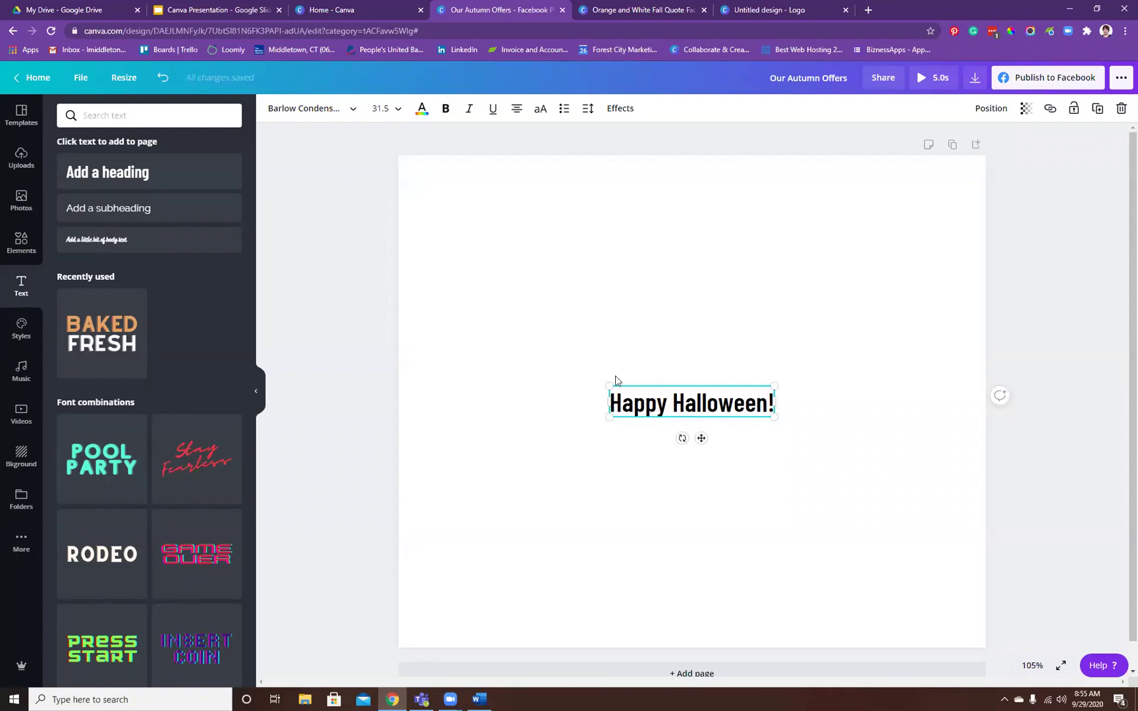
- Enlarge the "Happy Halloween!" heading to about size 73.9 and move it fully inside the page
left_click_drag(607, 386, 457, 297)
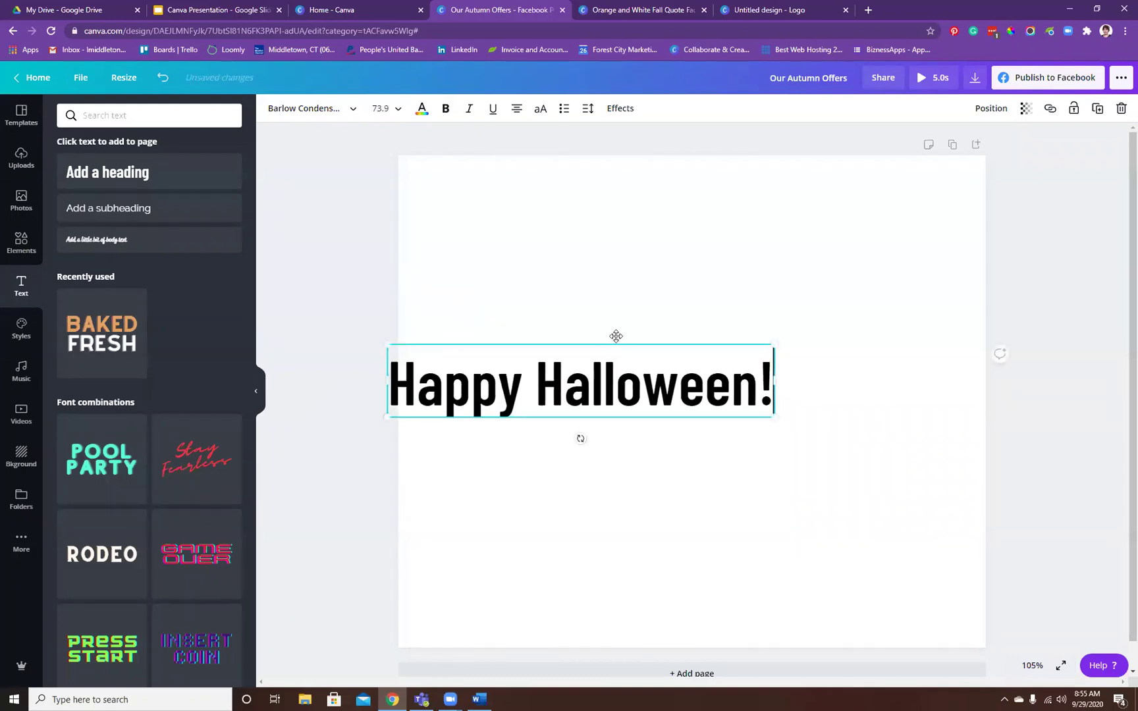
left_click_drag(675, 350, 679, 351)
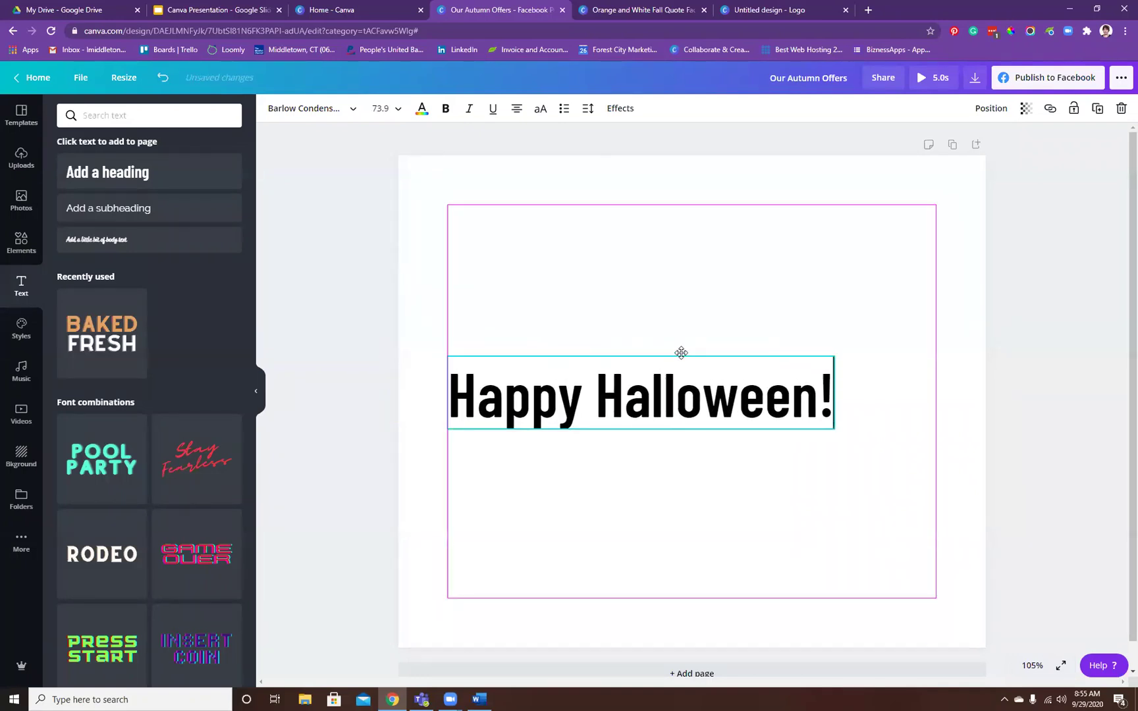
- Change the "Happy Halloween!" heading's font to Anaktoria
left_click(327, 118)
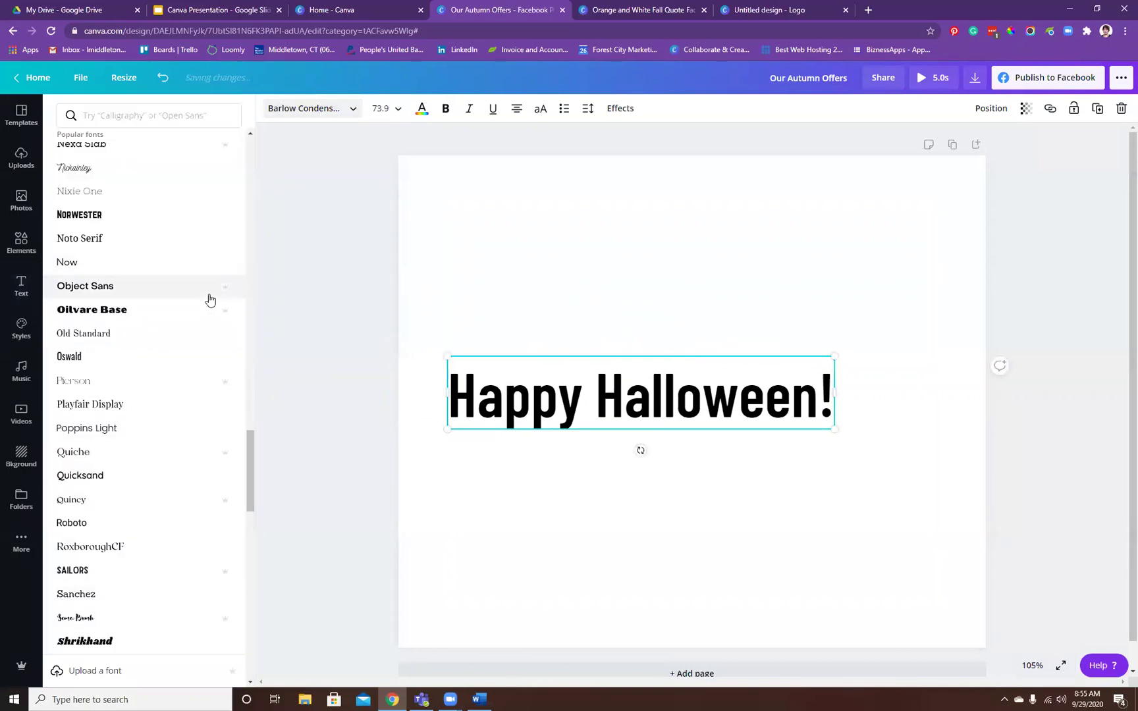
scroll(201, 448, "down", 10)
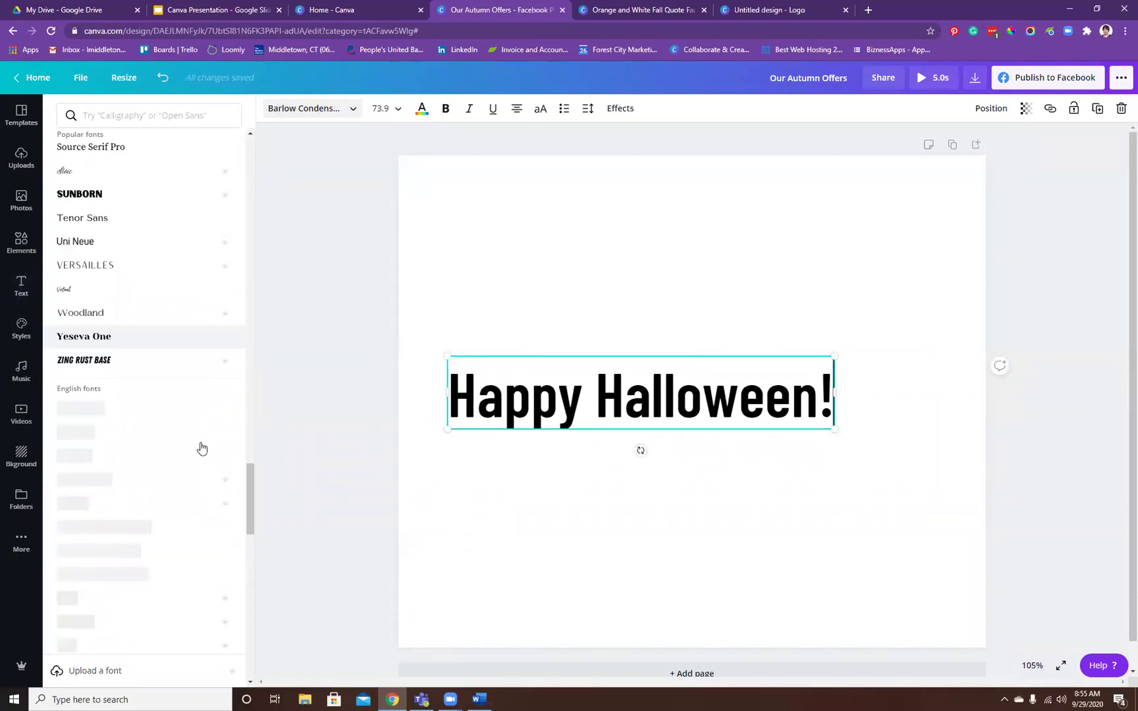
scroll(201, 447, "down", 5)
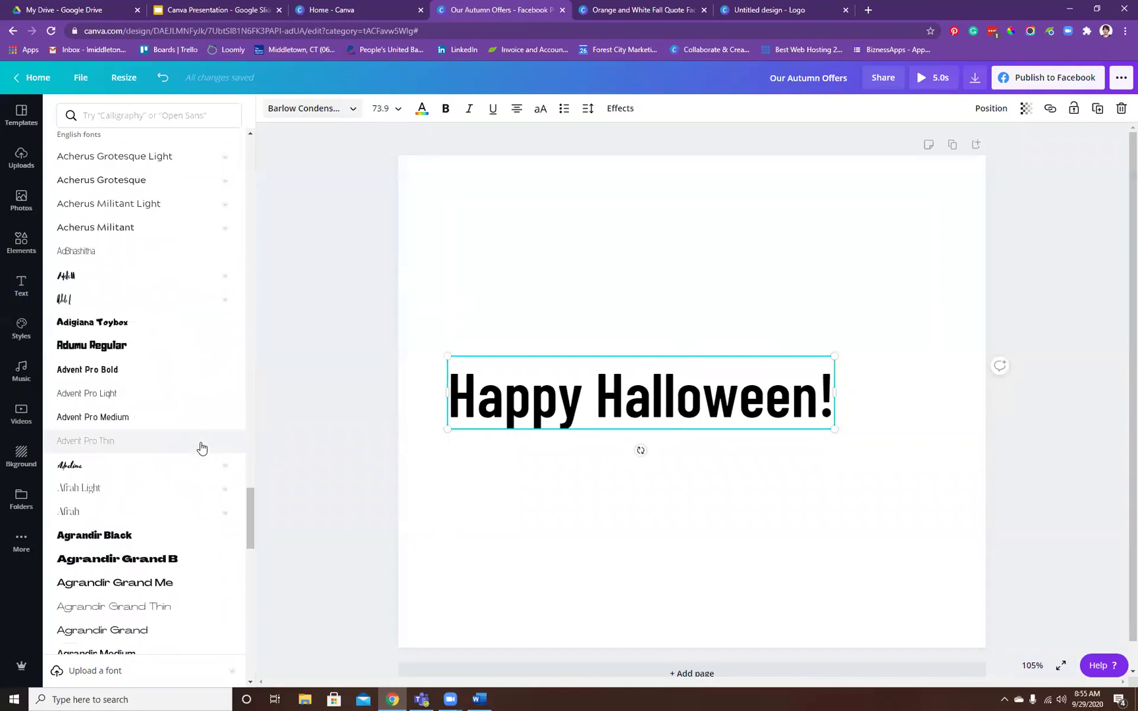
scroll(201, 447, "down", 10)
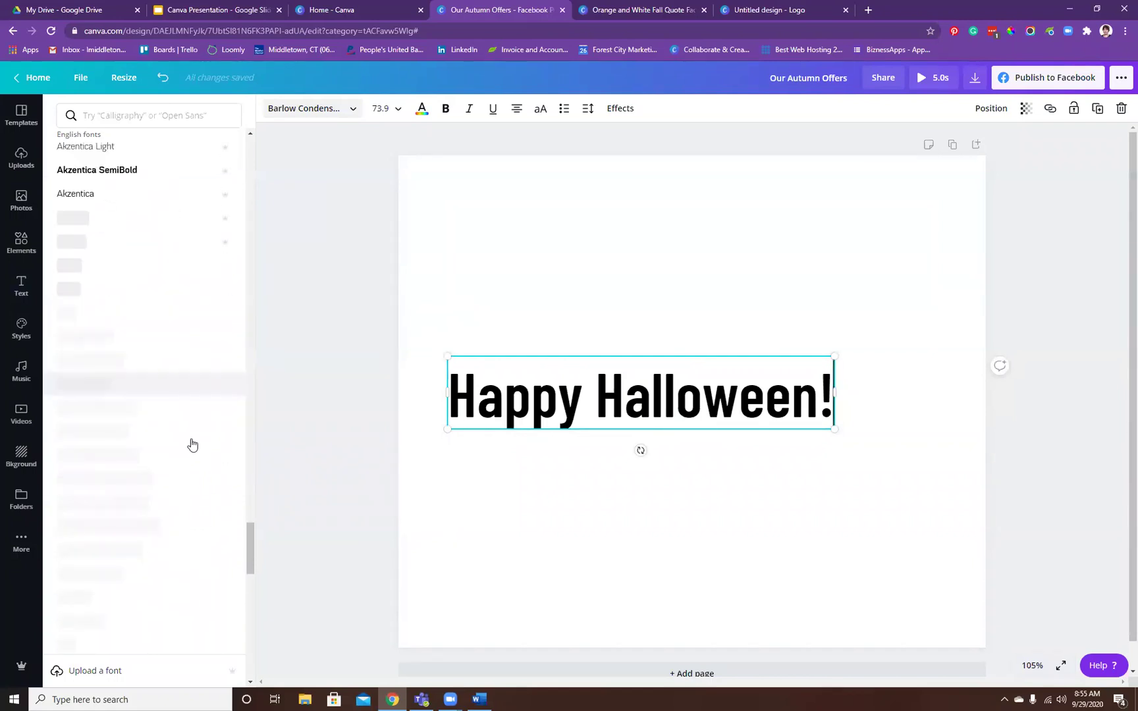
scroll(192, 445, "down", 7)
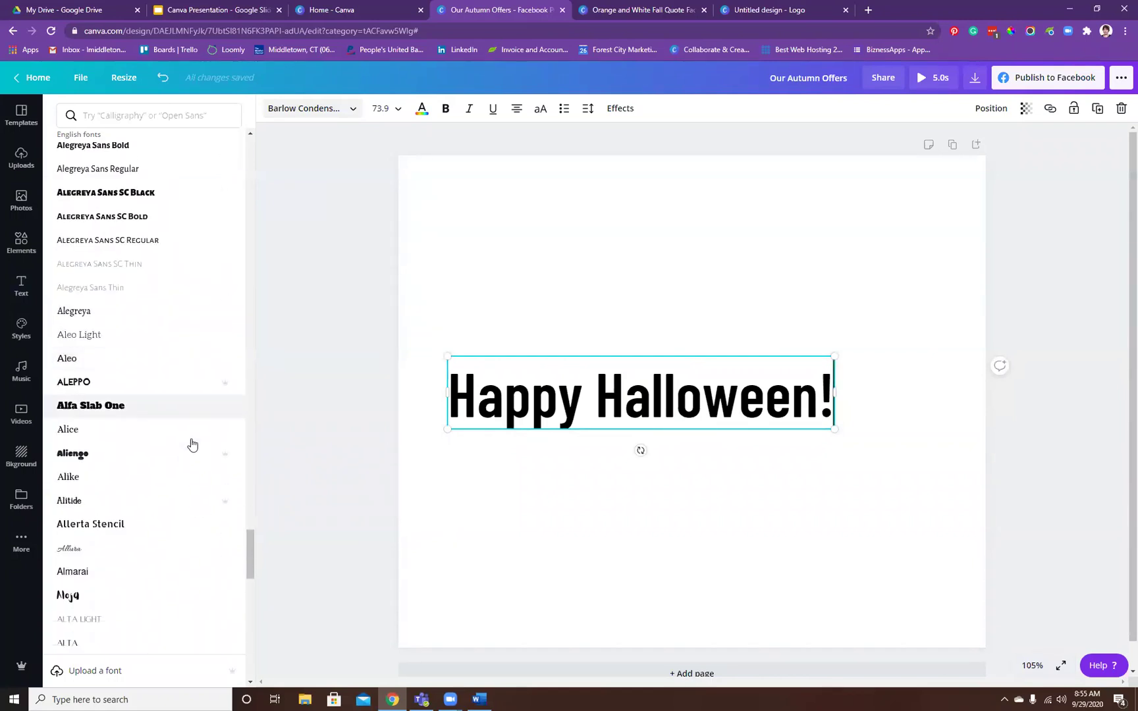
scroll(192, 446, "down", 8)
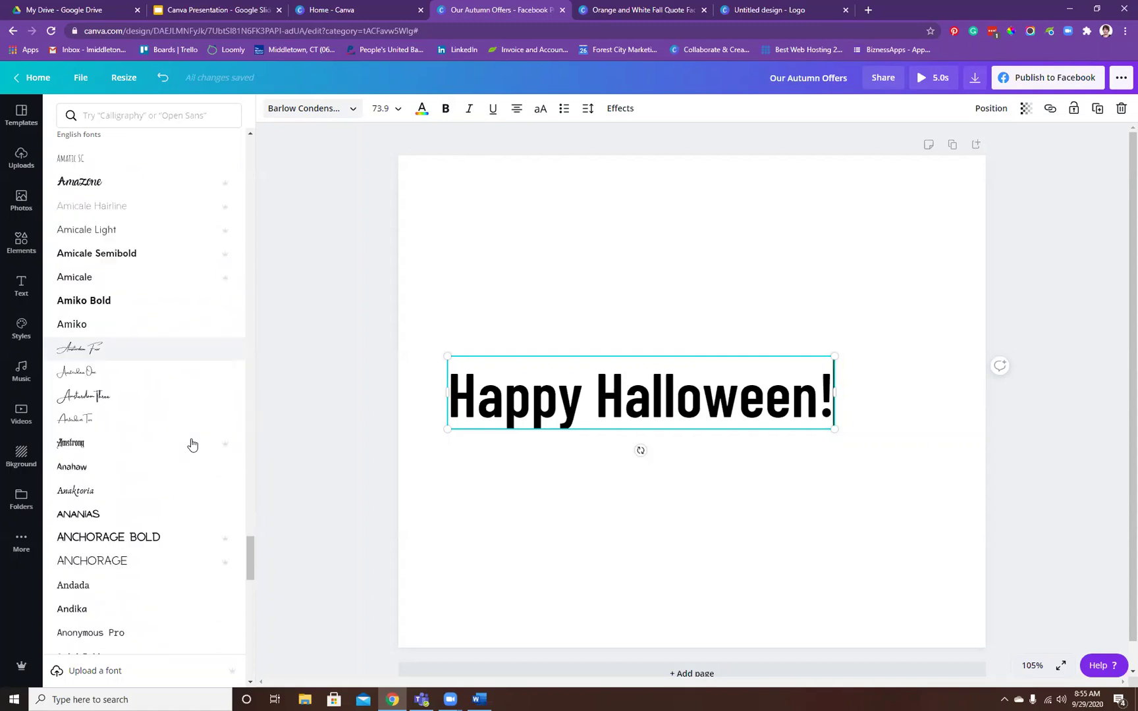
left_click(166, 390)
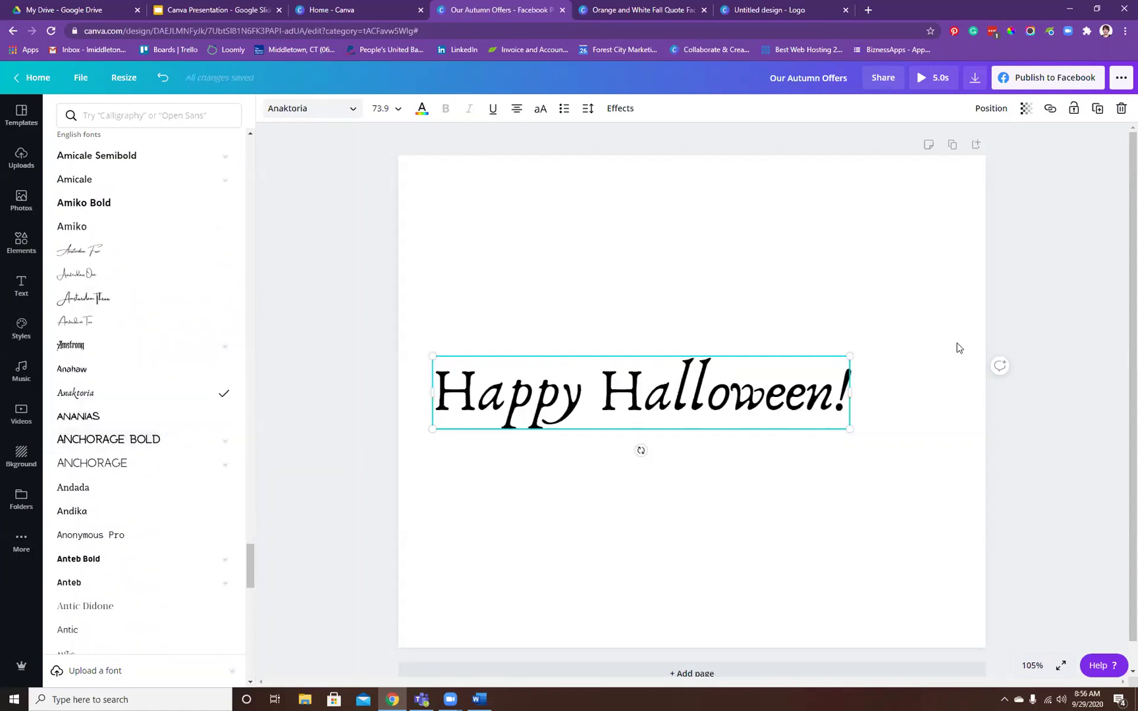
- Enlarge the "Happy Halloween!" heading to about size 96.9 and move it to the top of the page
left_click_drag(967, 280, 972, 274)
left_click_drag(762, 332, 739, 172)
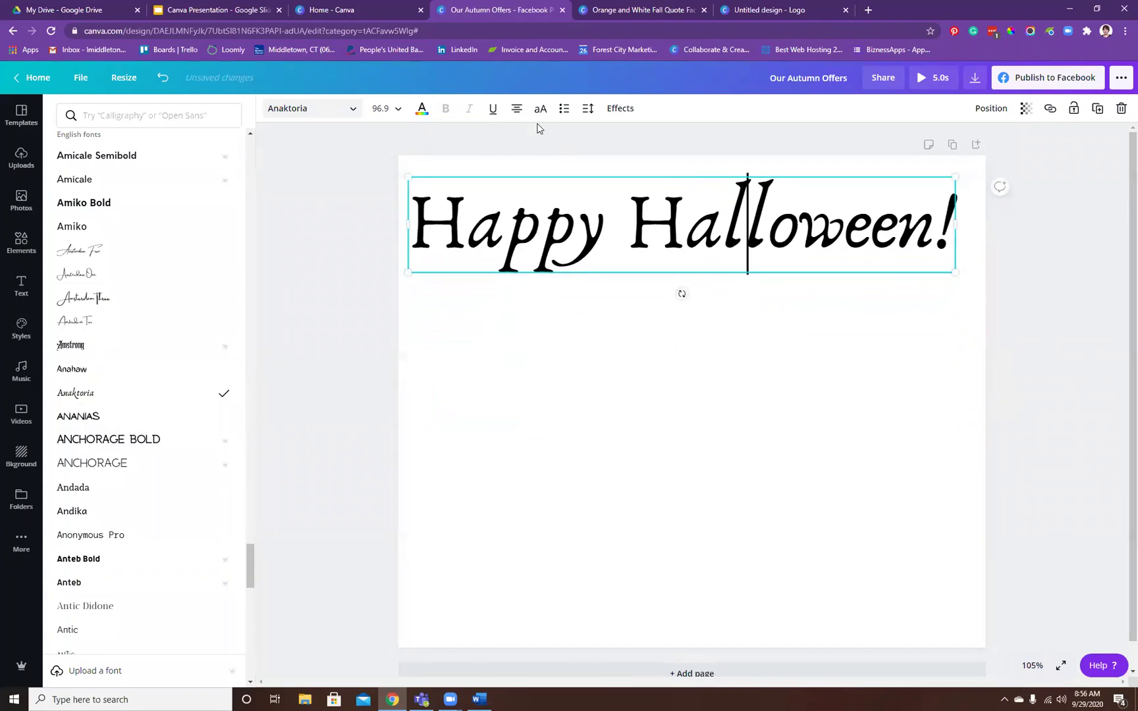
left_click(356, 111)
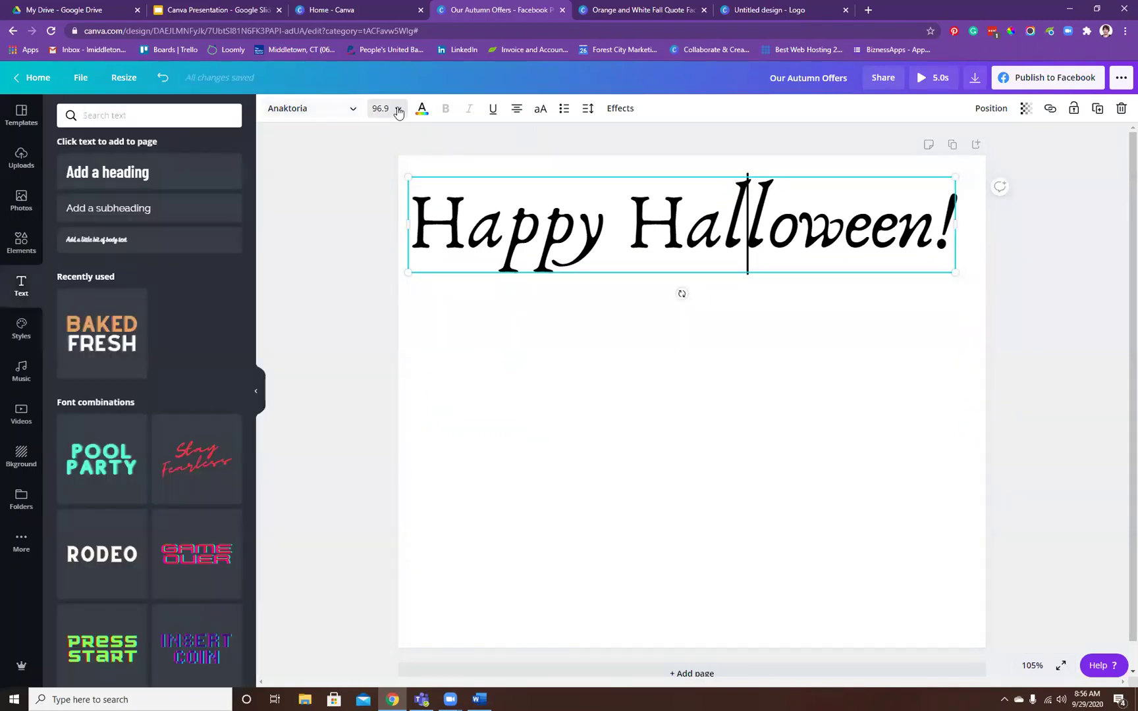
- Recolor the "Happy Halloween!" heading with a custom orange, #D1852B
left_click(421, 108)
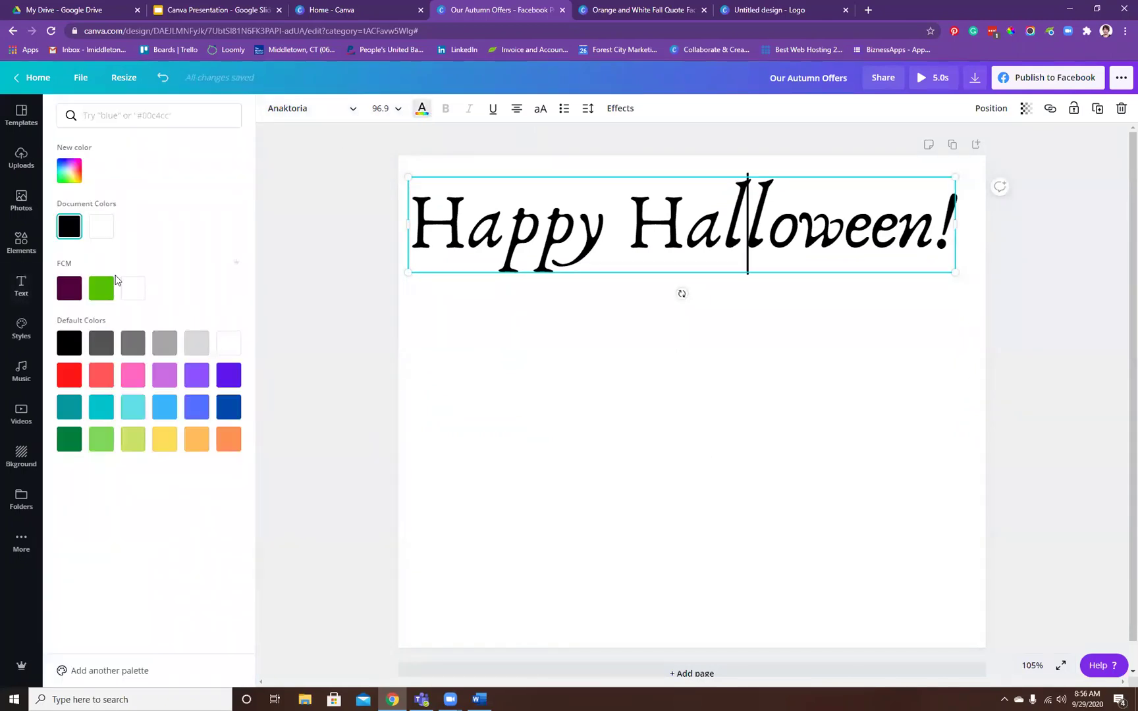
left_click(69, 171)
left_click(137, 227)
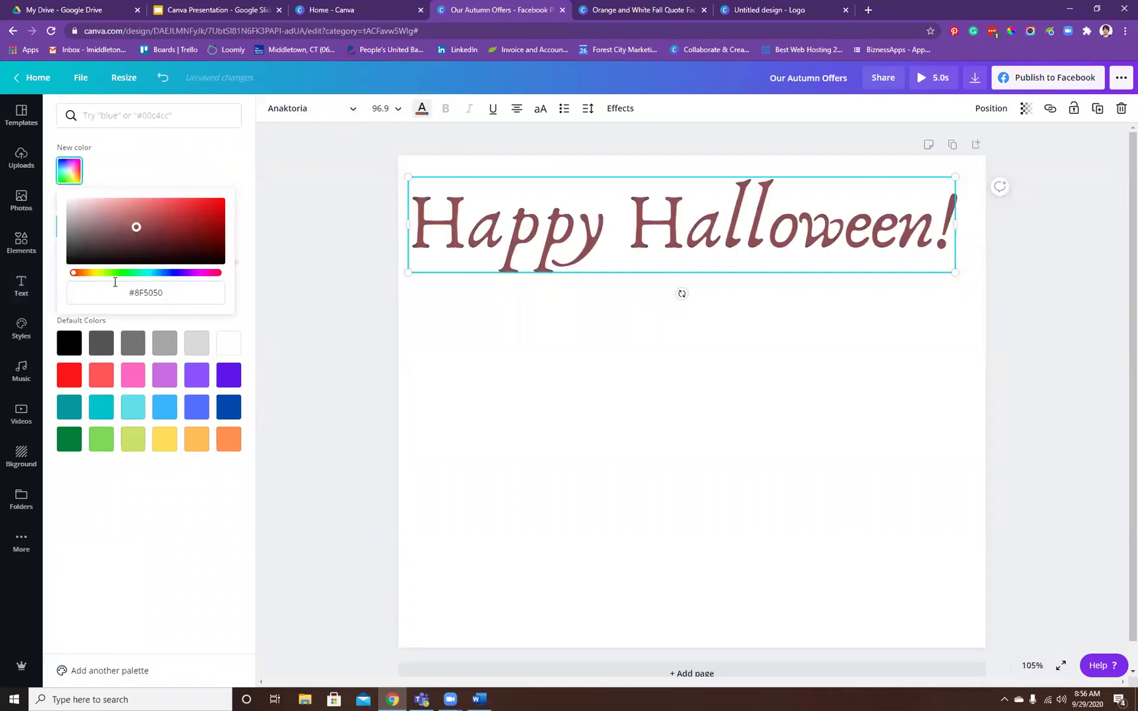
left_click(87, 273)
left_click(180, 208)
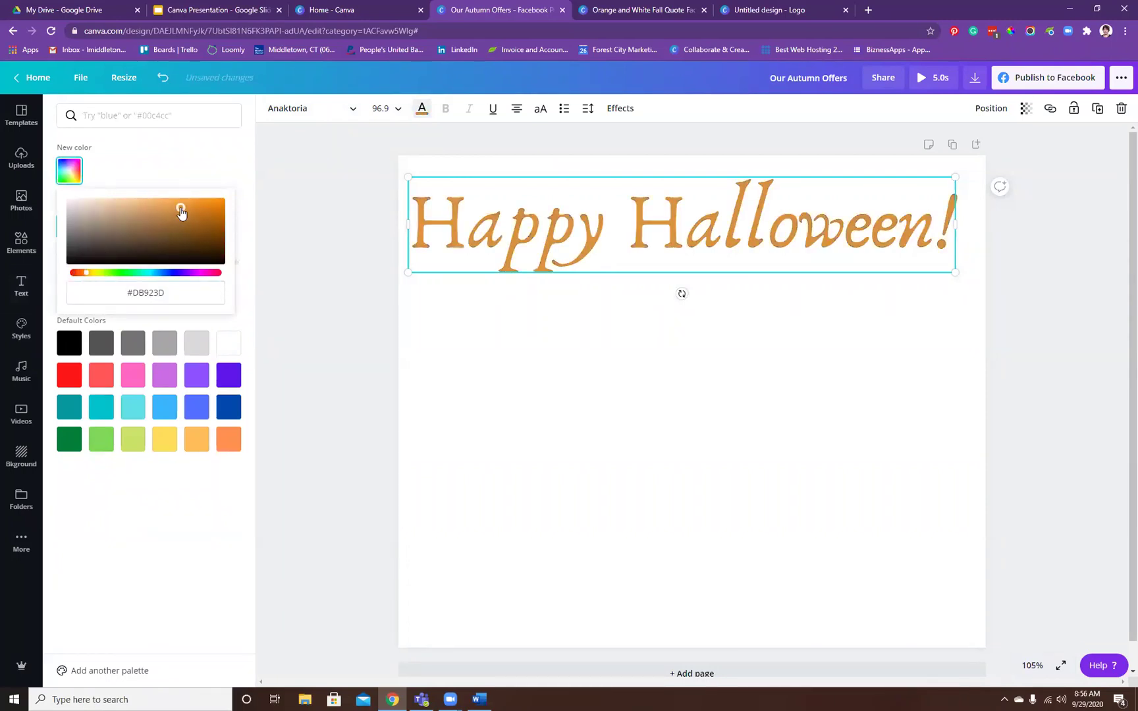
mouse_move(183, 216)
left_mouse_down()
mouse_move(183, 226)
mouse_move(192, 210)
left_mouse_up()
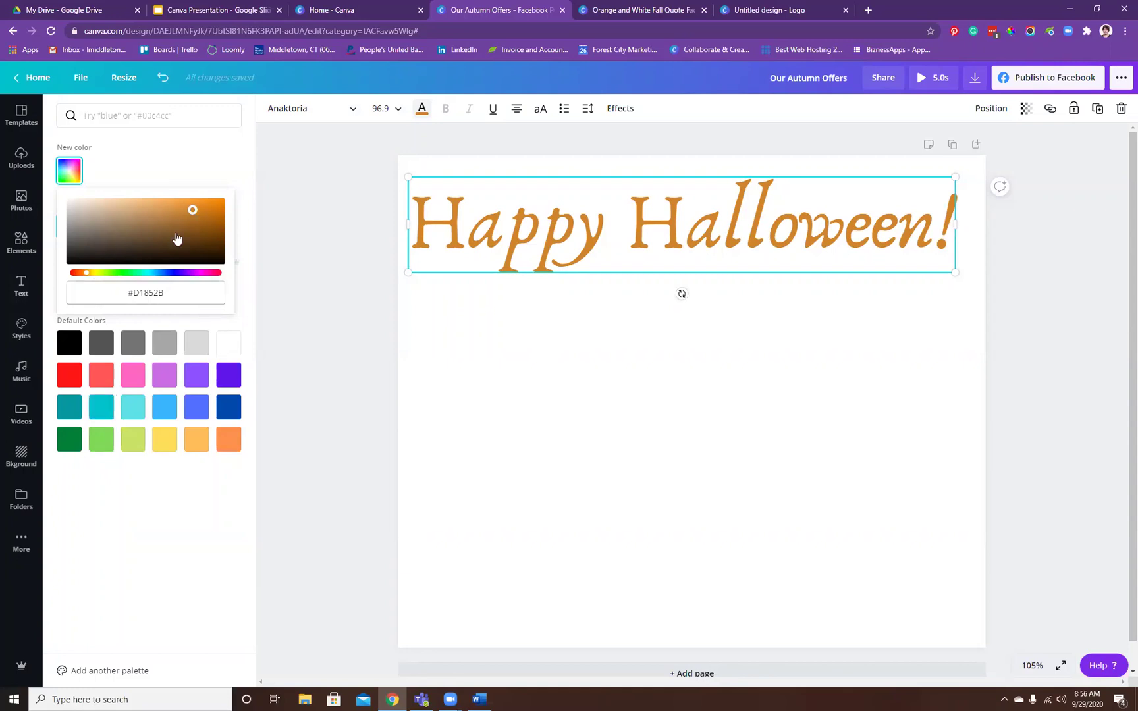
left_click(298, 310)
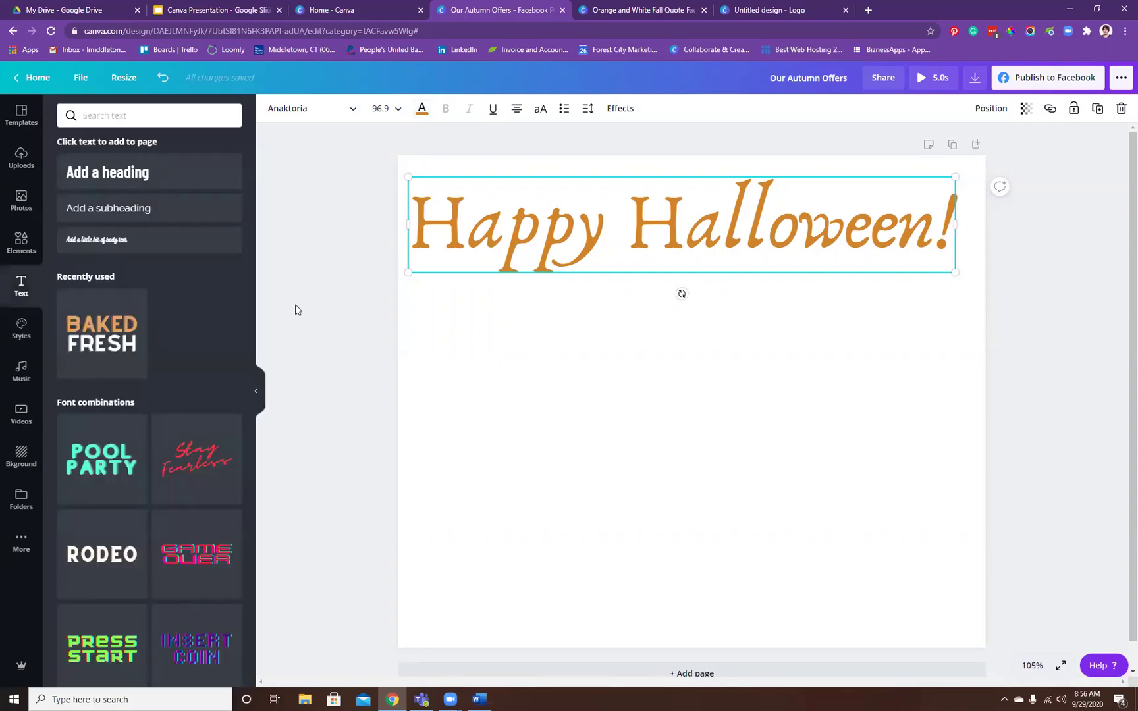
- Try other custom hues and shades on the heading text, ending on golden #D1940C
left_click(422, 109)
left_click(69, 171)
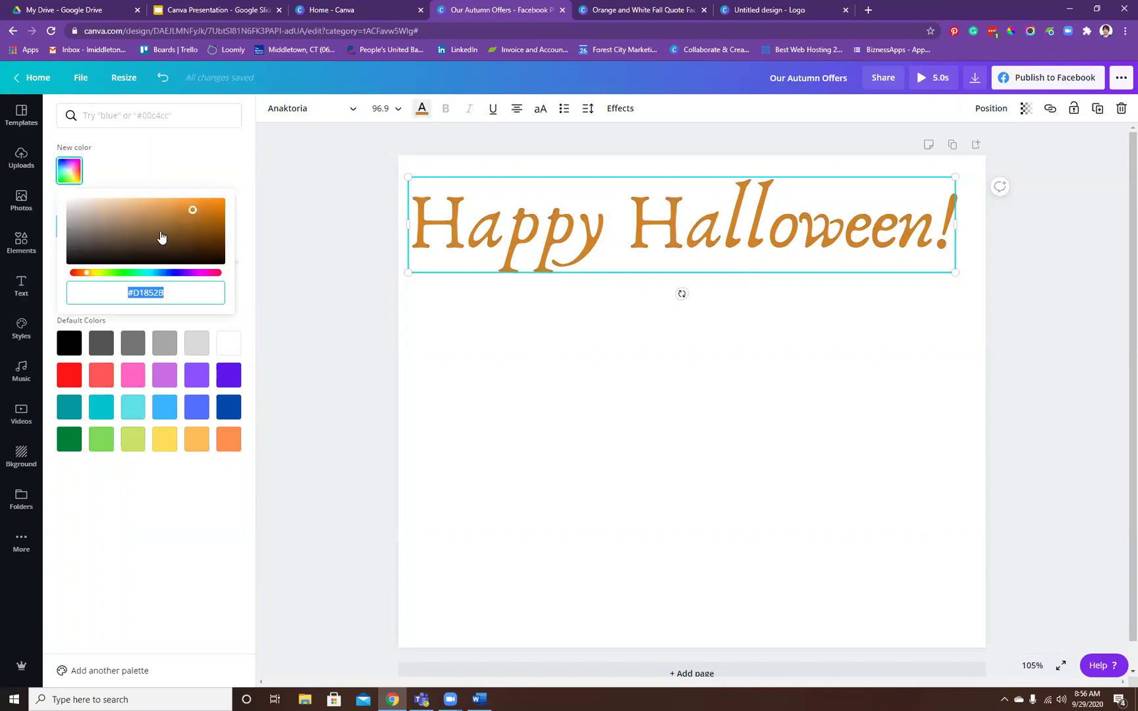
mouse_move(192, 209)
left_mouse_down()
mouse_move(122, 234)
mouse_move(203, 229)
mouse_move(188, 224)
mouse_move(211, 211)
left_mouse_up()
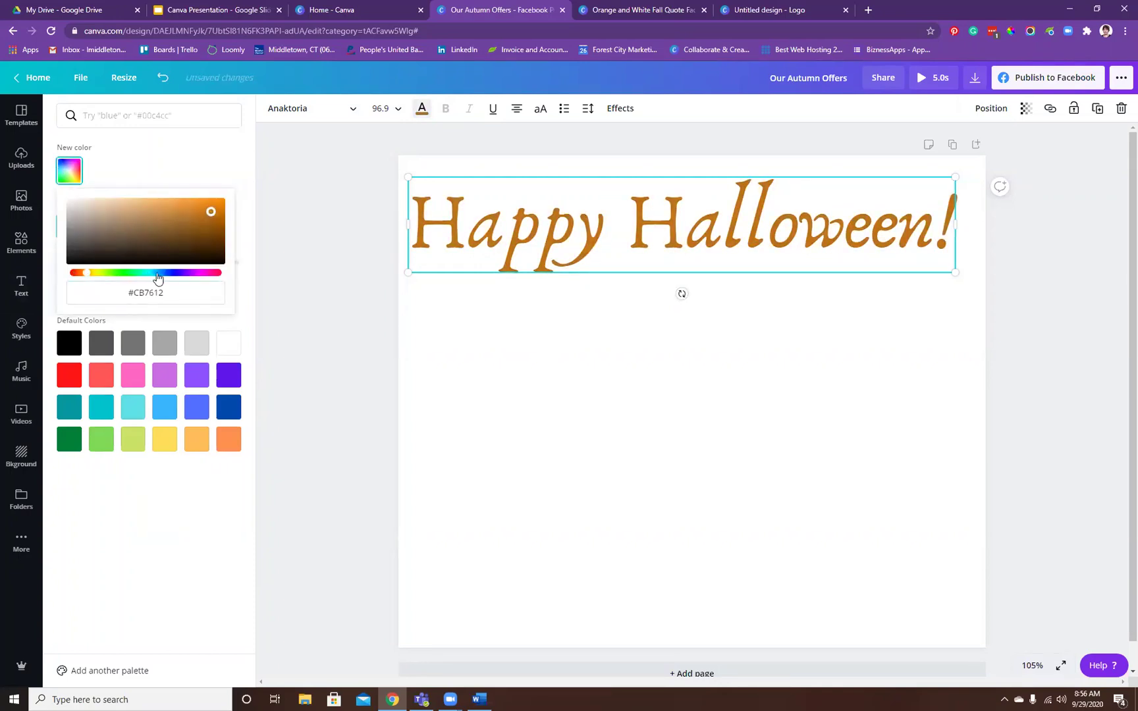
left_click(158, 273)
left_click_drag(183, 277, 213, 277)
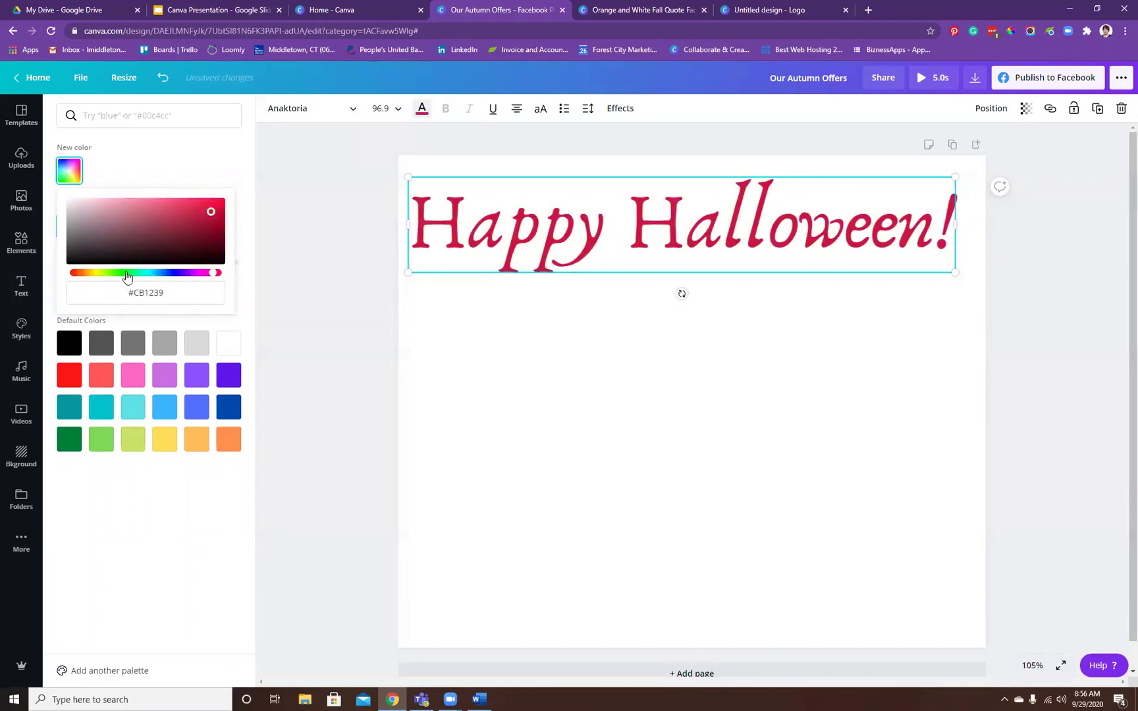
left_click(127, 276)
left_click_drag(122, 279, 91, 277)
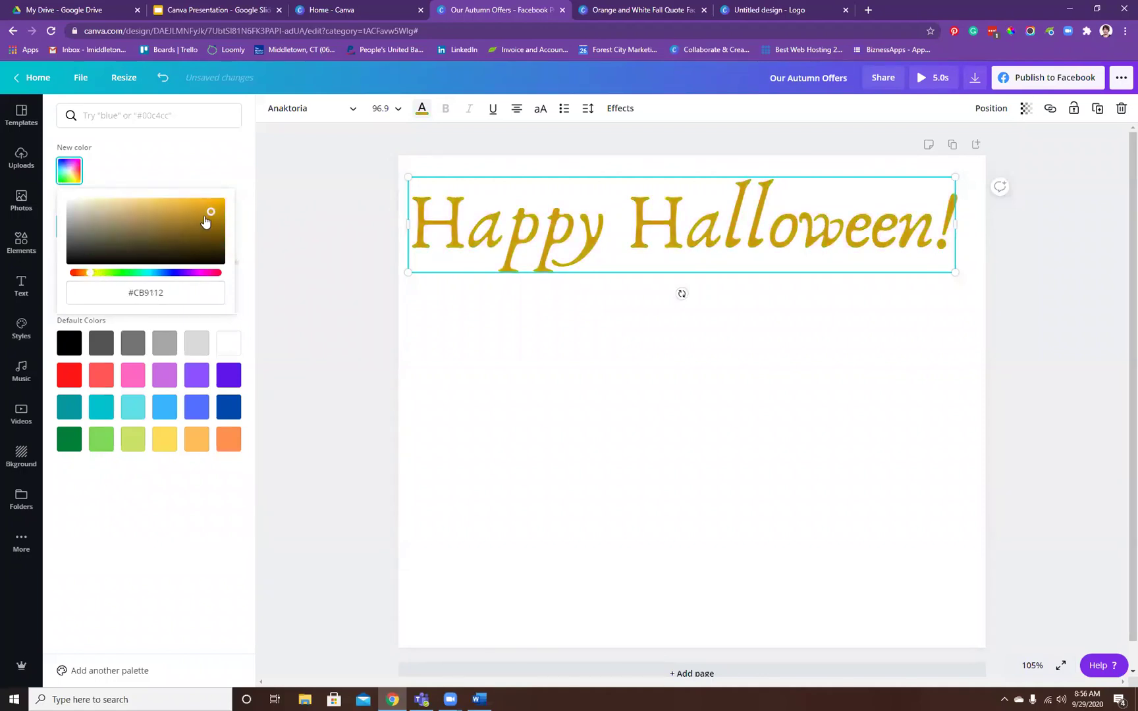
left_click_drag(209, 218, 214, 210)
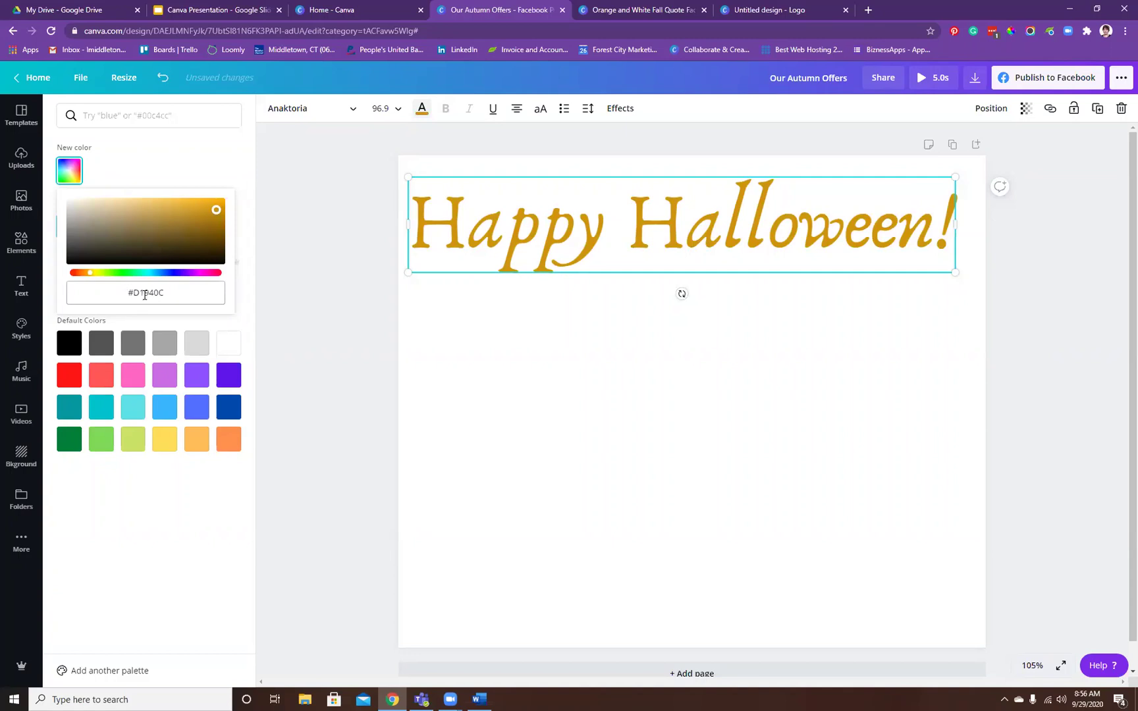
- Set the heading's text color to the exact hex code #540140
left_click(147, 299)
type("#540140")
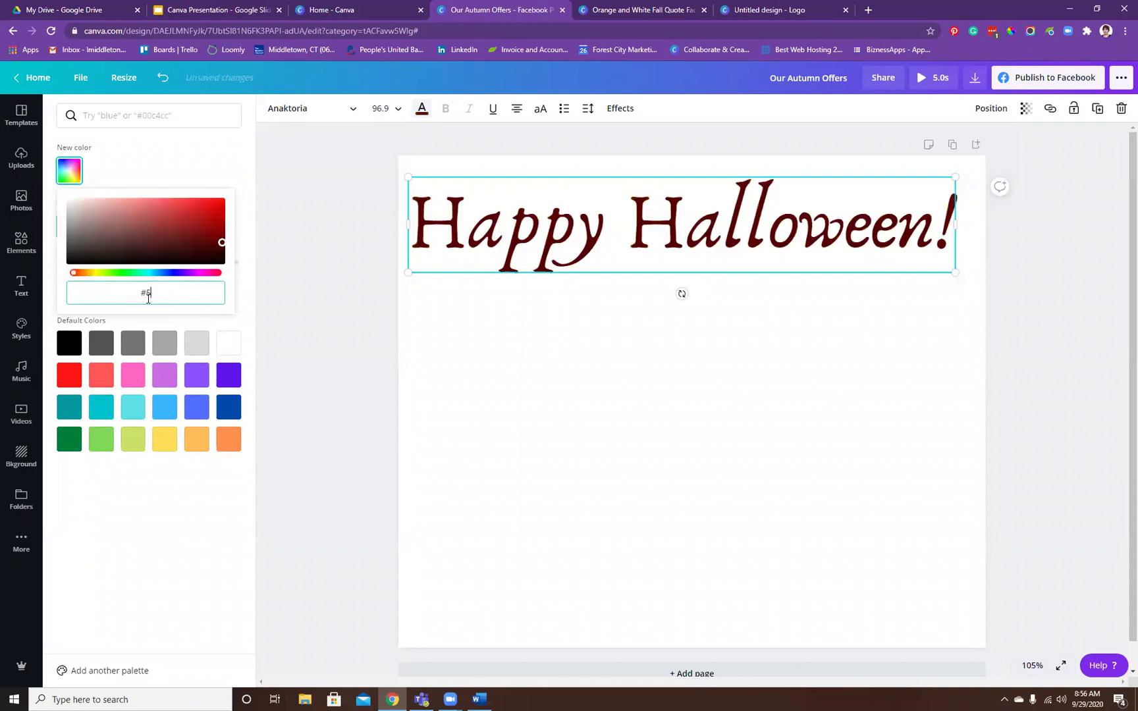
key("Return")
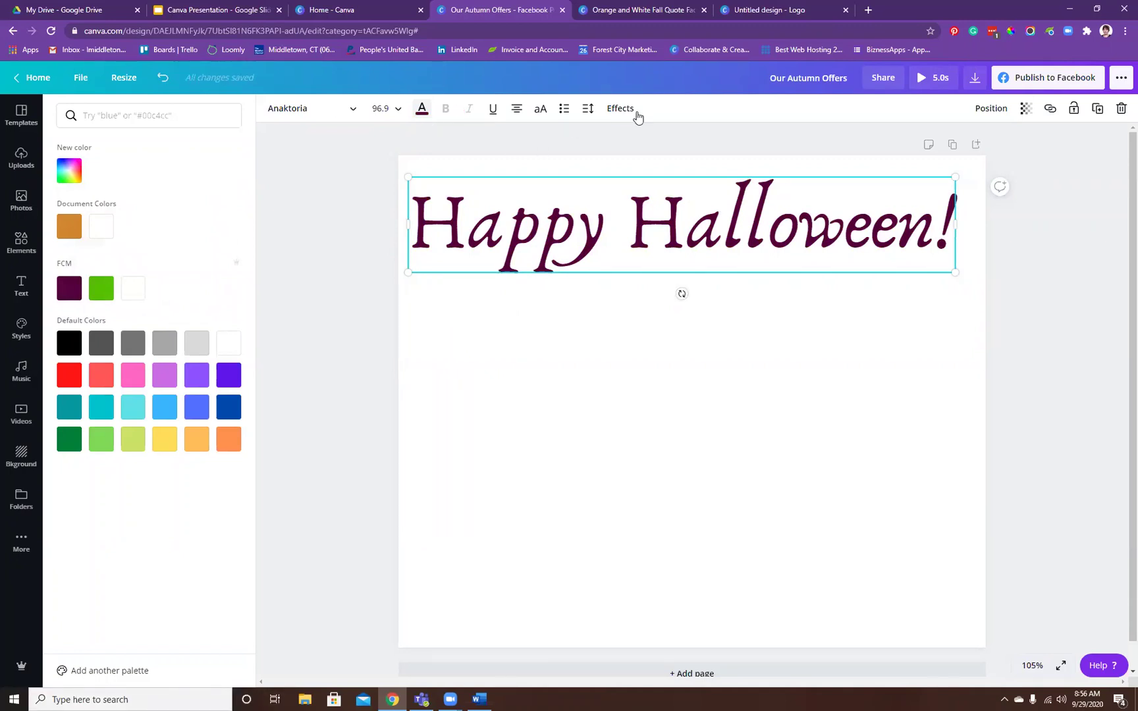
- Try the Neon text effect on the "Happy Halloween!" heading and adjust its intensity
left_click(634, 113)
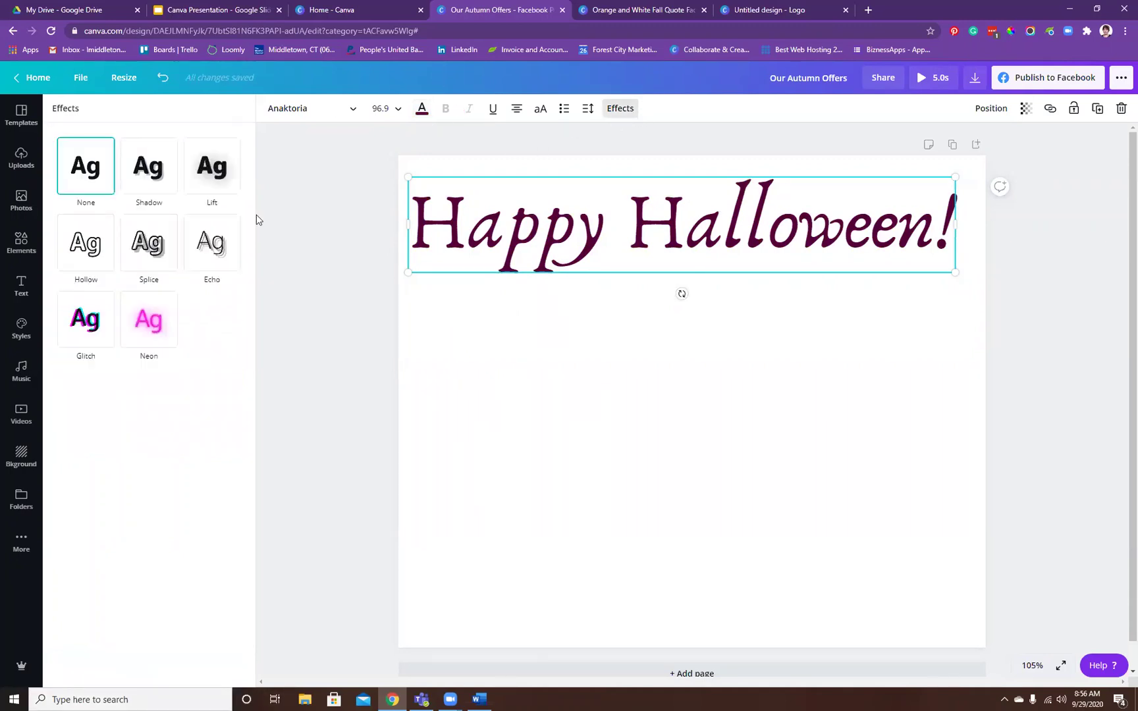
left_click(156, 330)
left_click(148, 391)
left_click(116, 391)
- Apply the Echo effect to the heading and color the echo with the green from the FCM palette
left_click(215, 252)
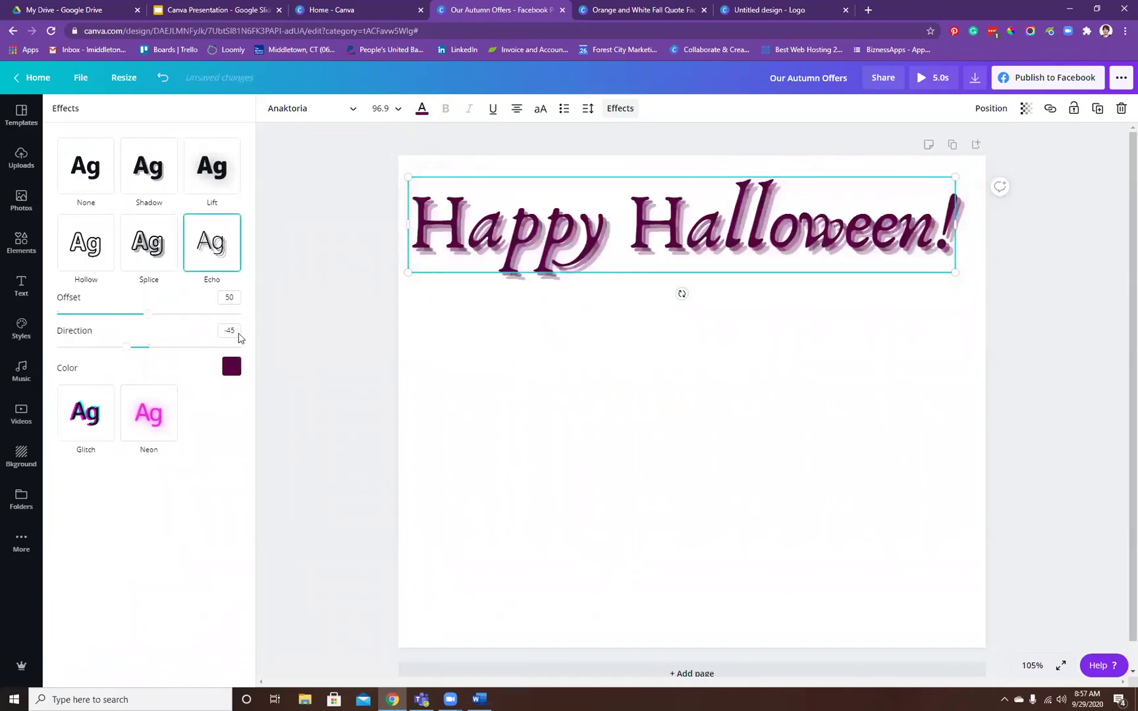
left_click(231, 366)
left_click(104, 527)
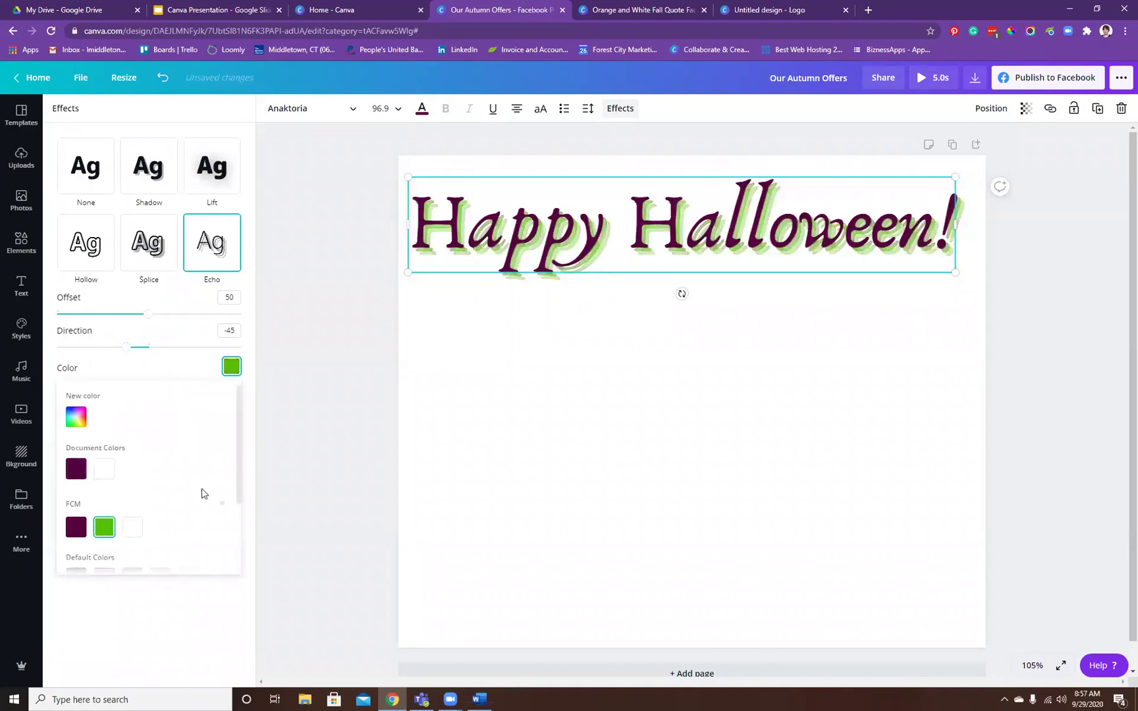
key("Escape")
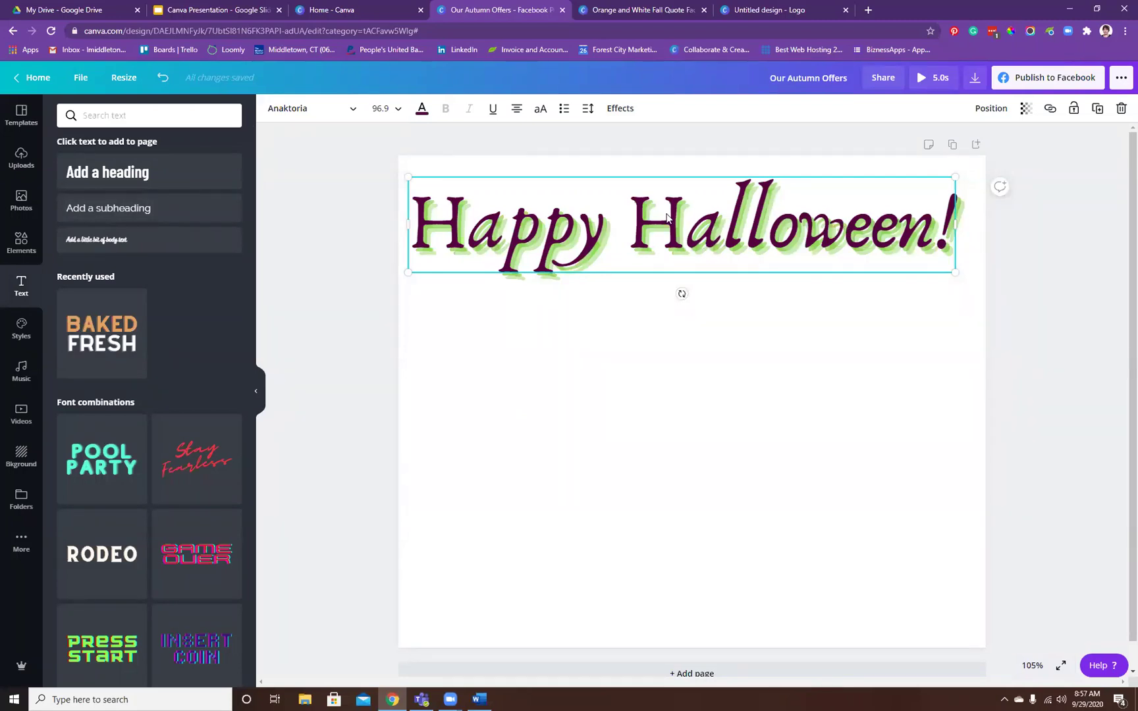
- Remove the Echo effect from the "Happy Halloween!" heading by setting its effect to None
left_click(1019, 335)
left_click(788, 219)
left_click(622, 110)
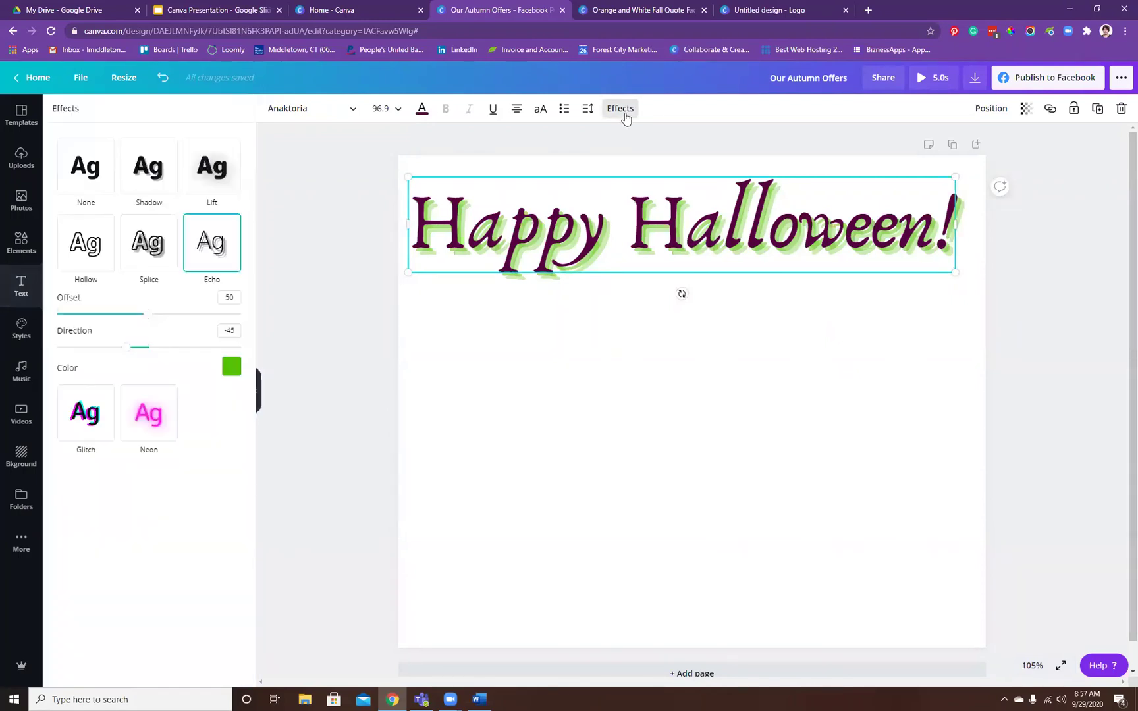
left_click(85, 179)
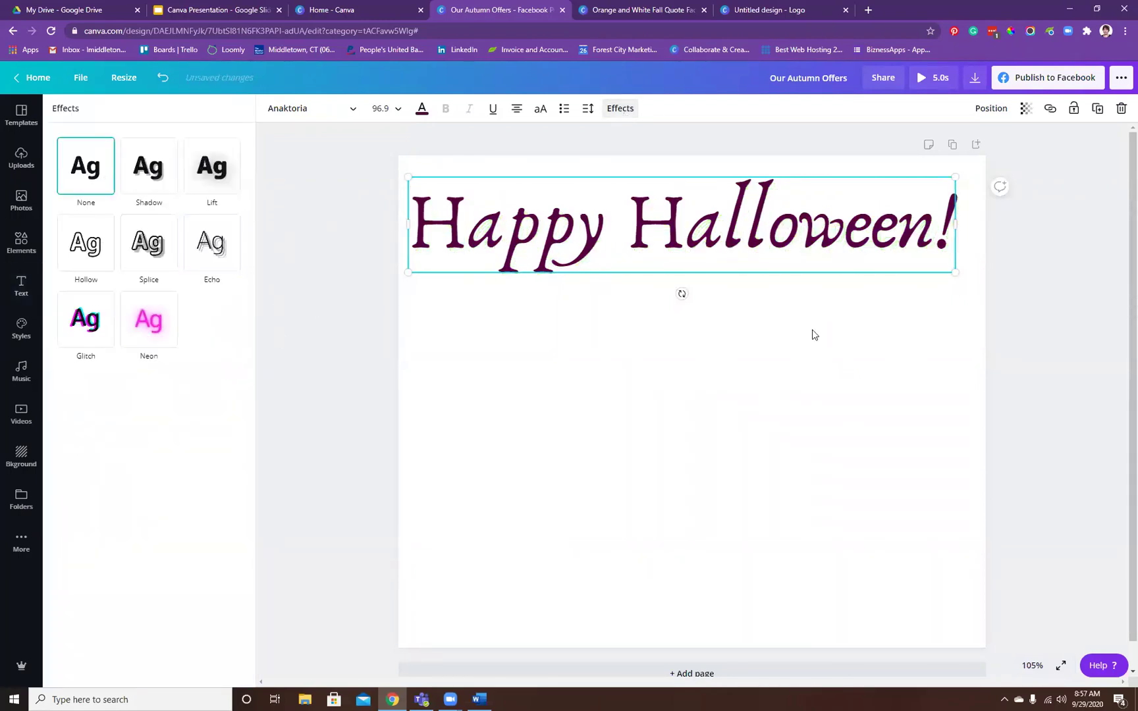
left_click(620, 108)
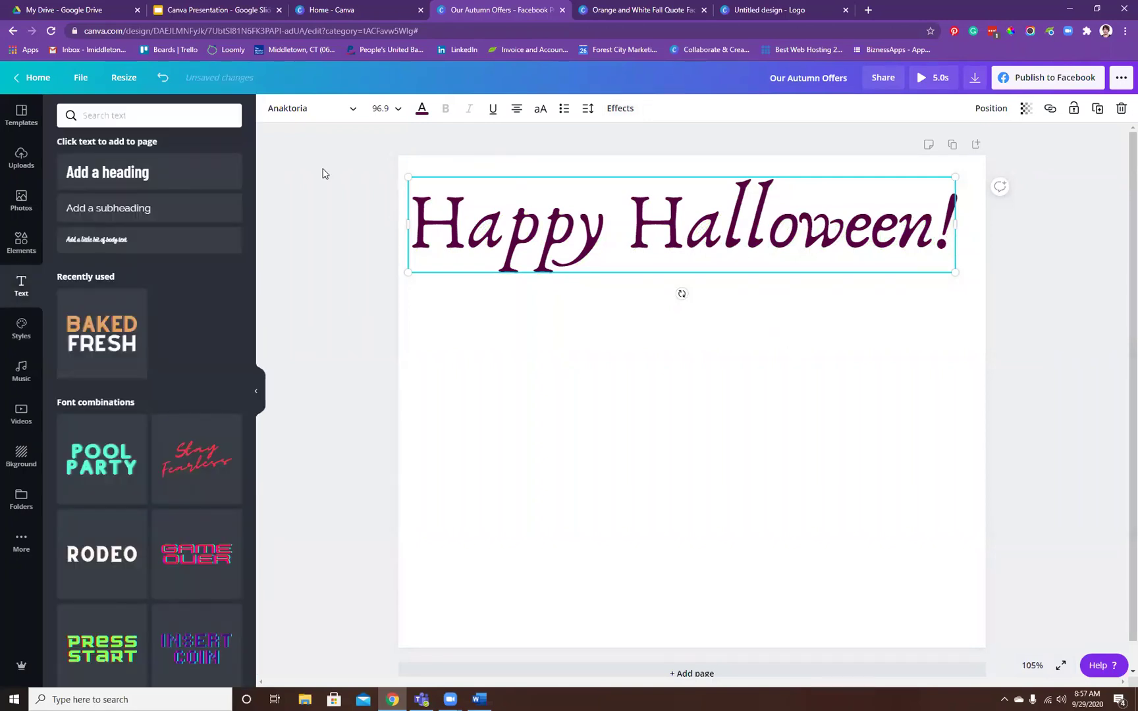
- Add a second heading to the page with the text "Global Cat Day"
left_click(157, 172)
type("Ha")
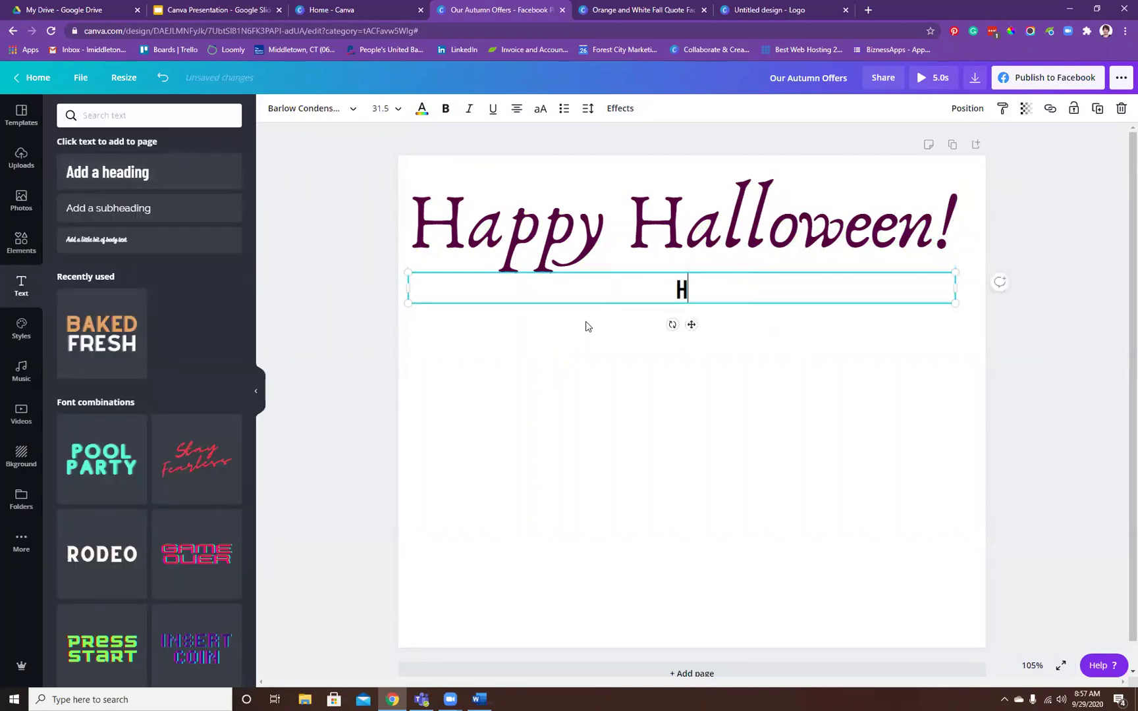
key("BackSpace")
key("BackSpace")
type("Glocal")
key("BackSpace")
key("BackSpace")
key("BackSpace")
type("bal Cat Day")
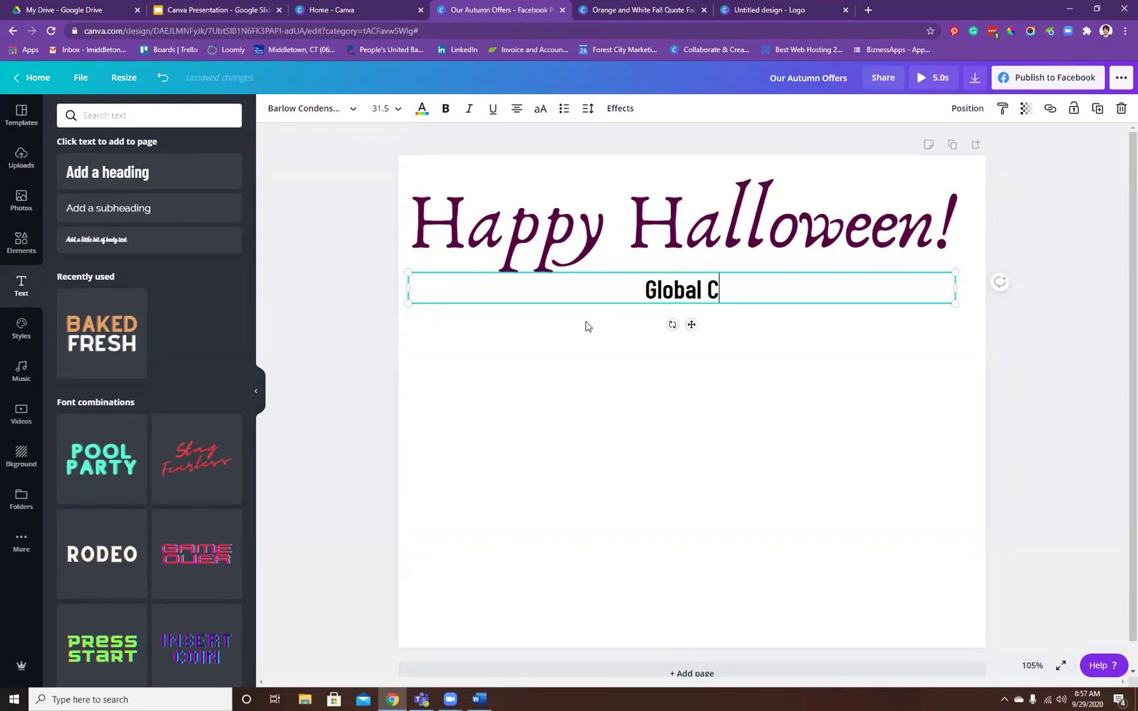
- Move the "Global Cat Day" heading down, leaving a gap below "Happy Halloween!"
left_click(643, 266)
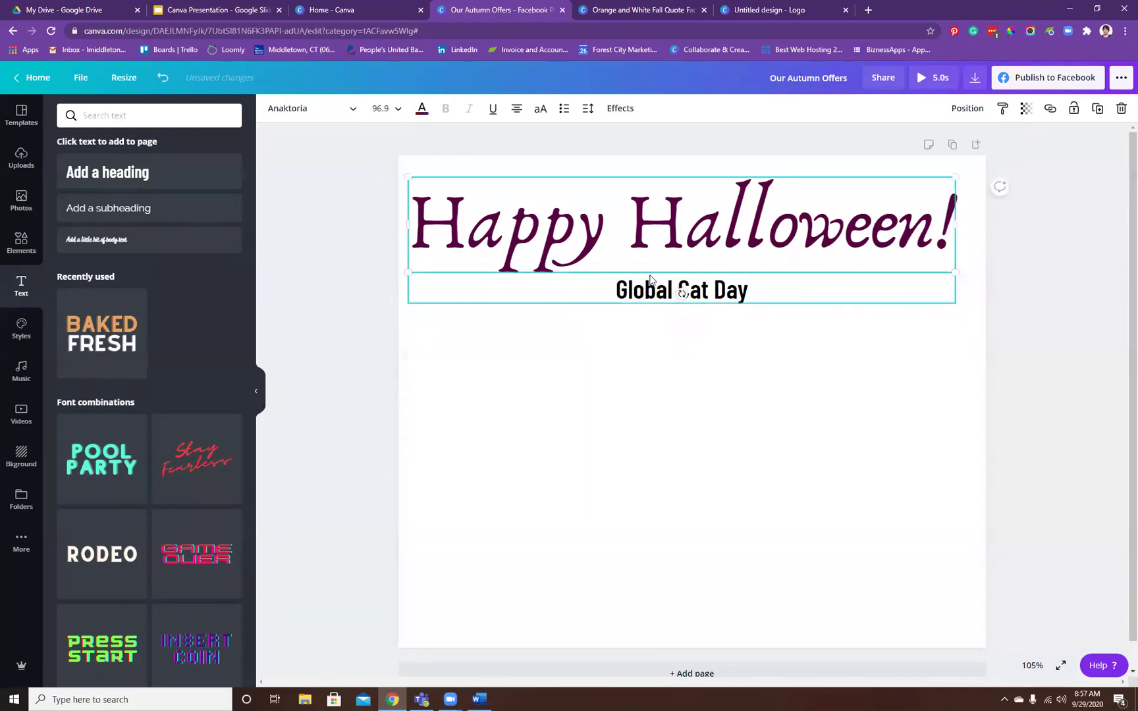
left_click(648, 289)
left_click_drag(655, 296, 651, 364)
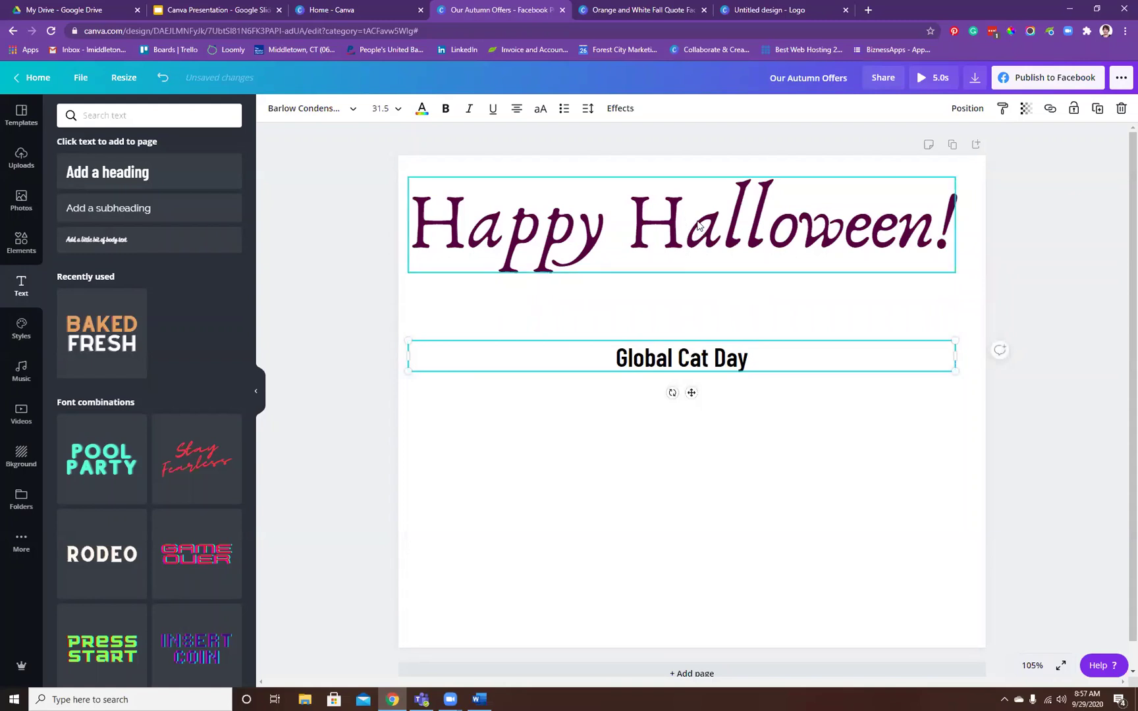
- Copy the text style of the "Global Cat Day" heading onto the "Happy Halloween!" heading
left_click(1003, 109)
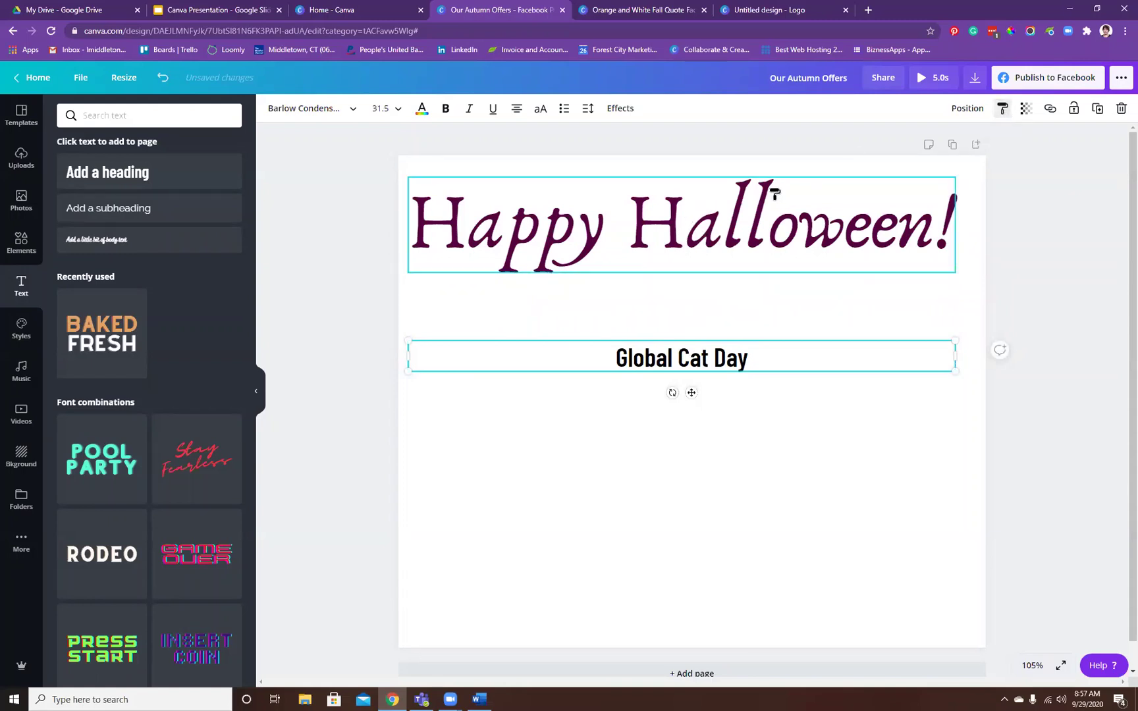
left_click(695, 246)
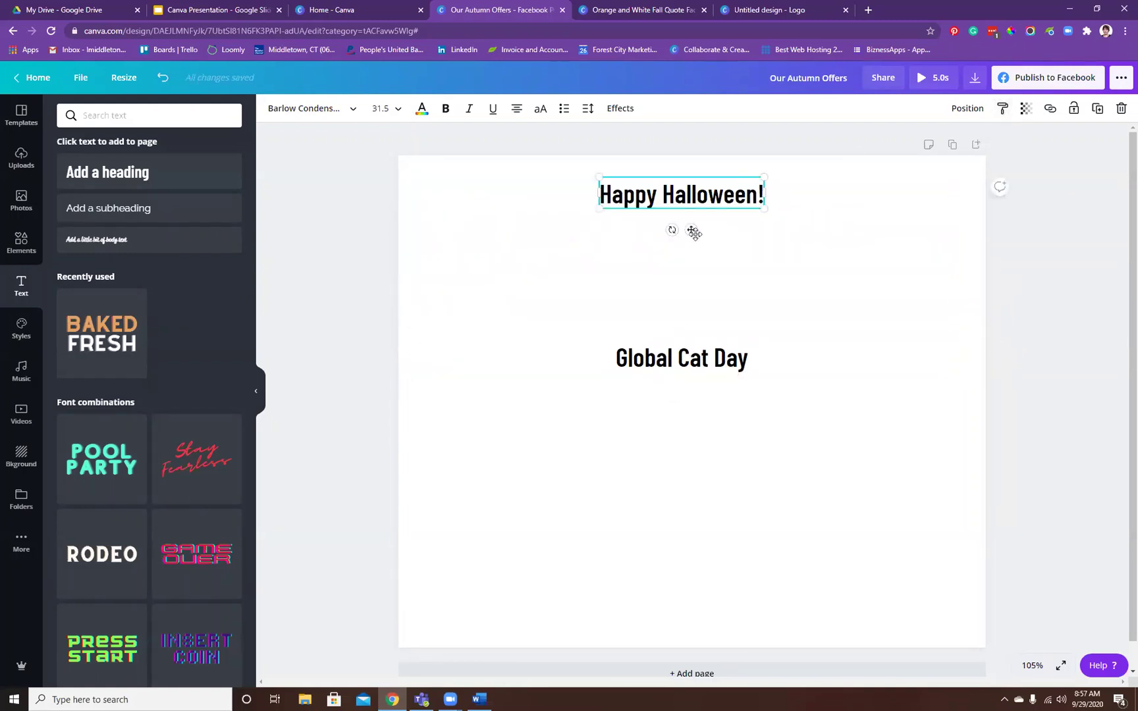
- Set the font of the "Happy Halloween!" heading to Anchorage Bold
left_click(1002, 110)
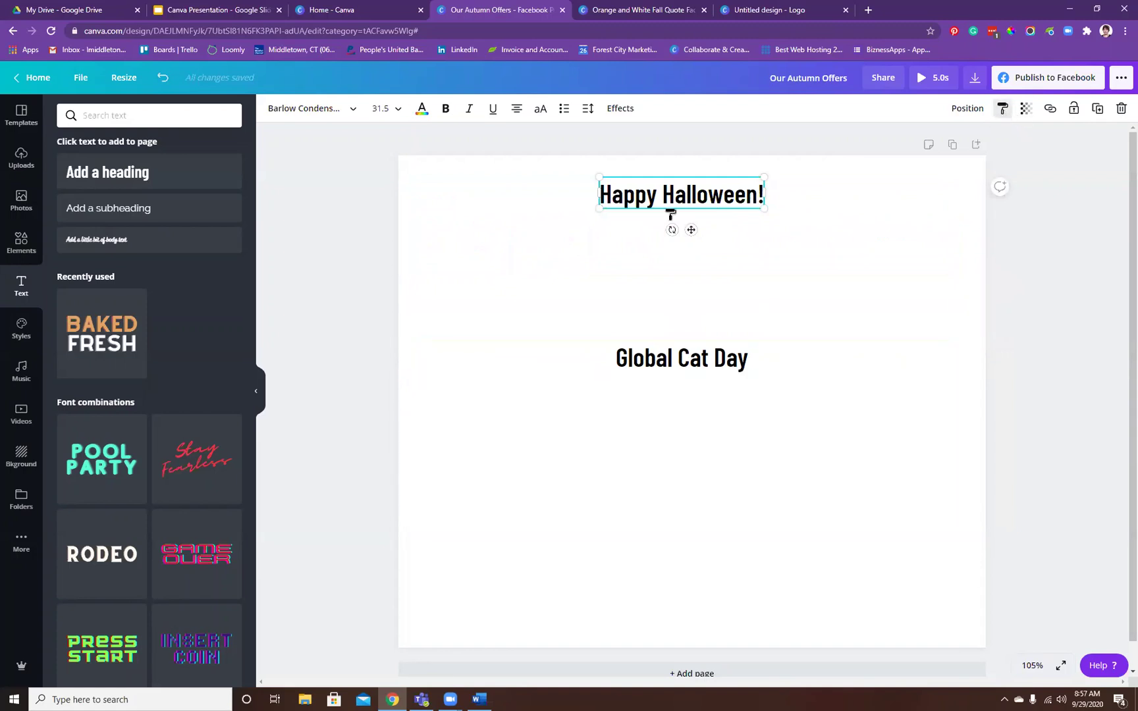
left_click(326, 113)
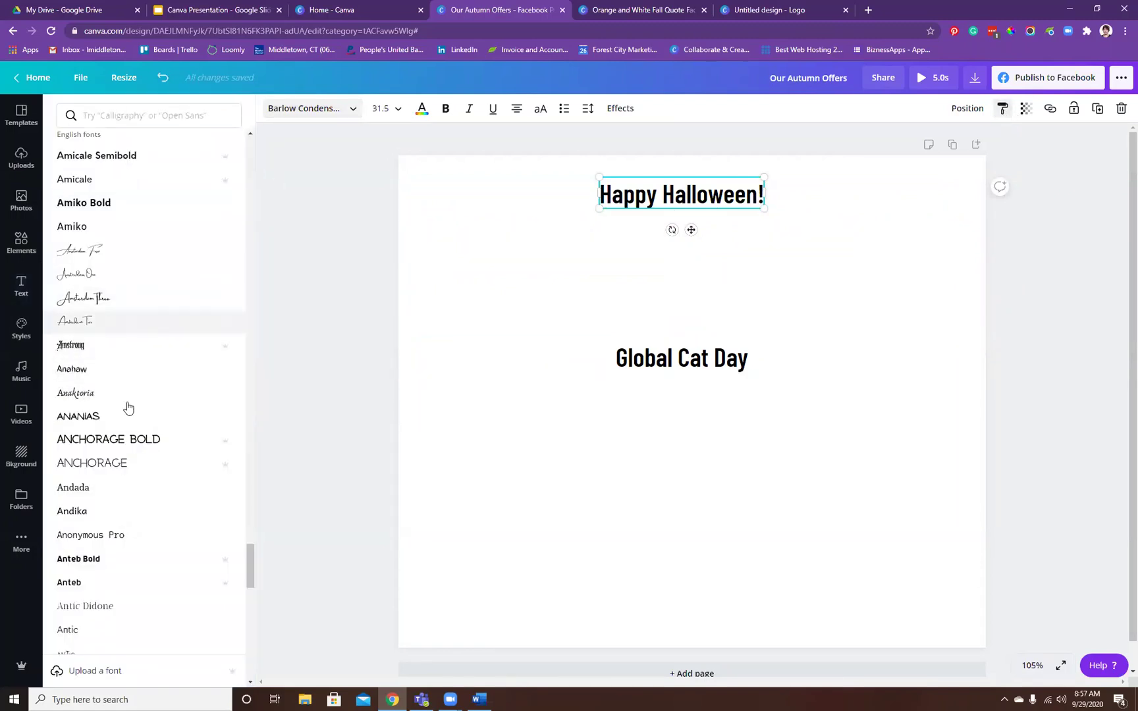
left_click(136, 440)
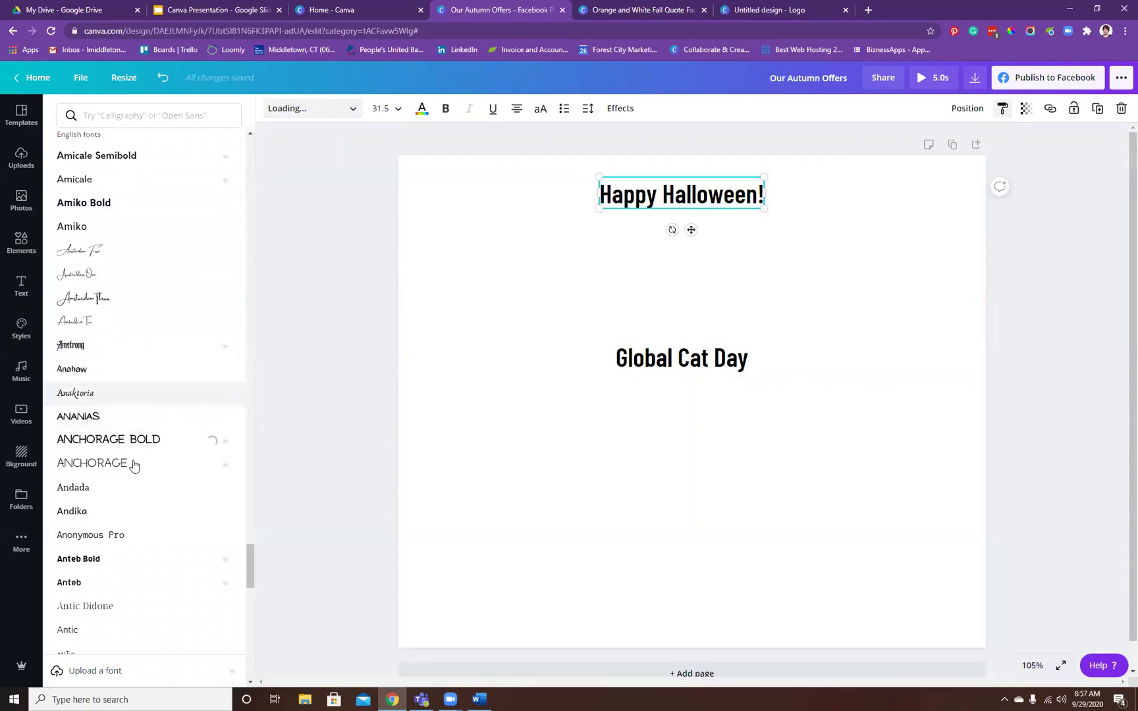
- Copy the "Global Cat Day" style onto the "Happy Halloween!" heading again, replacing its Anchorage Bold font
left_click(671, 358)
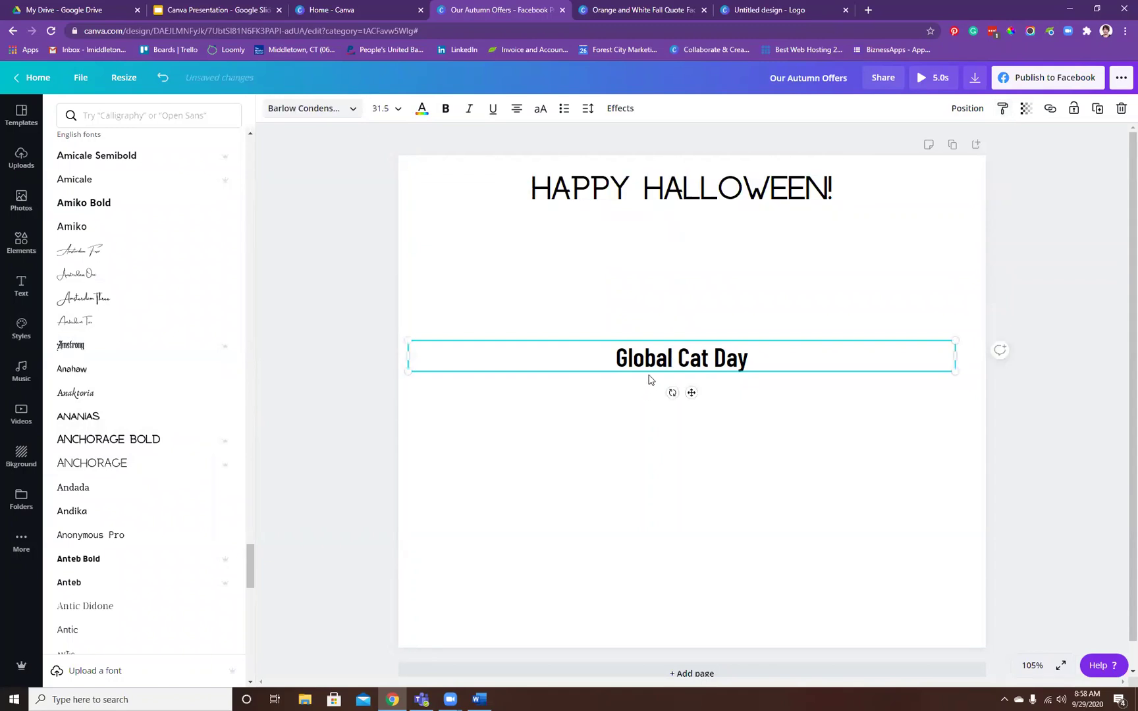
left_click(1002, 109)
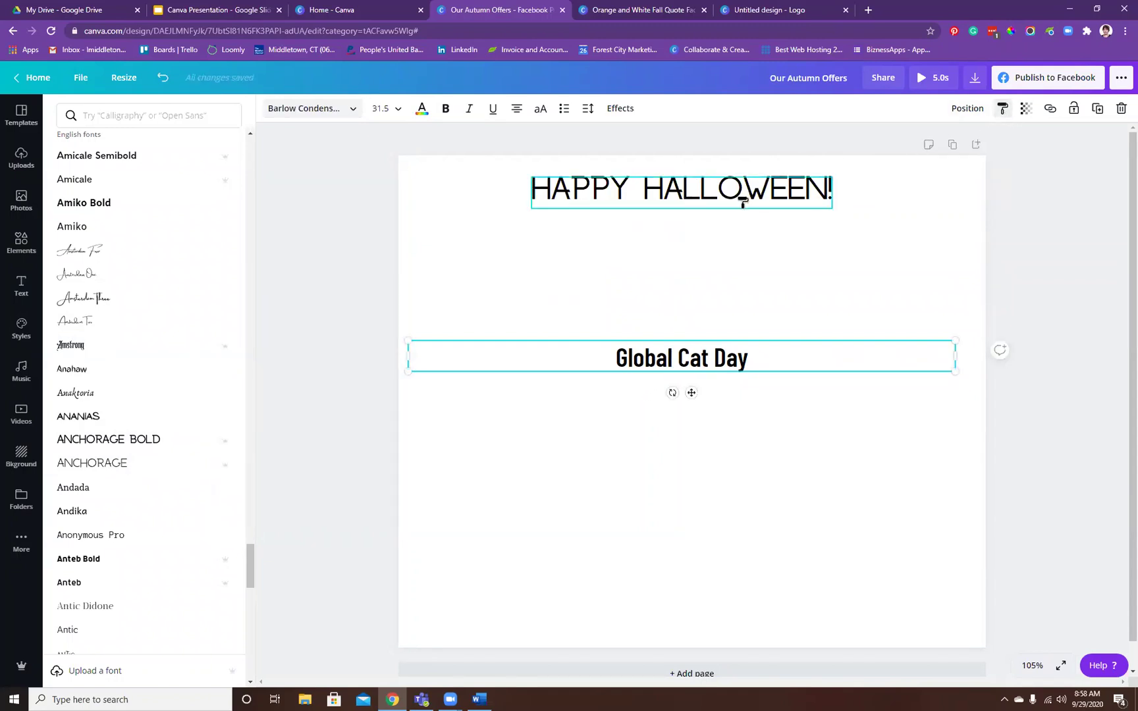
left_click(741, 195)
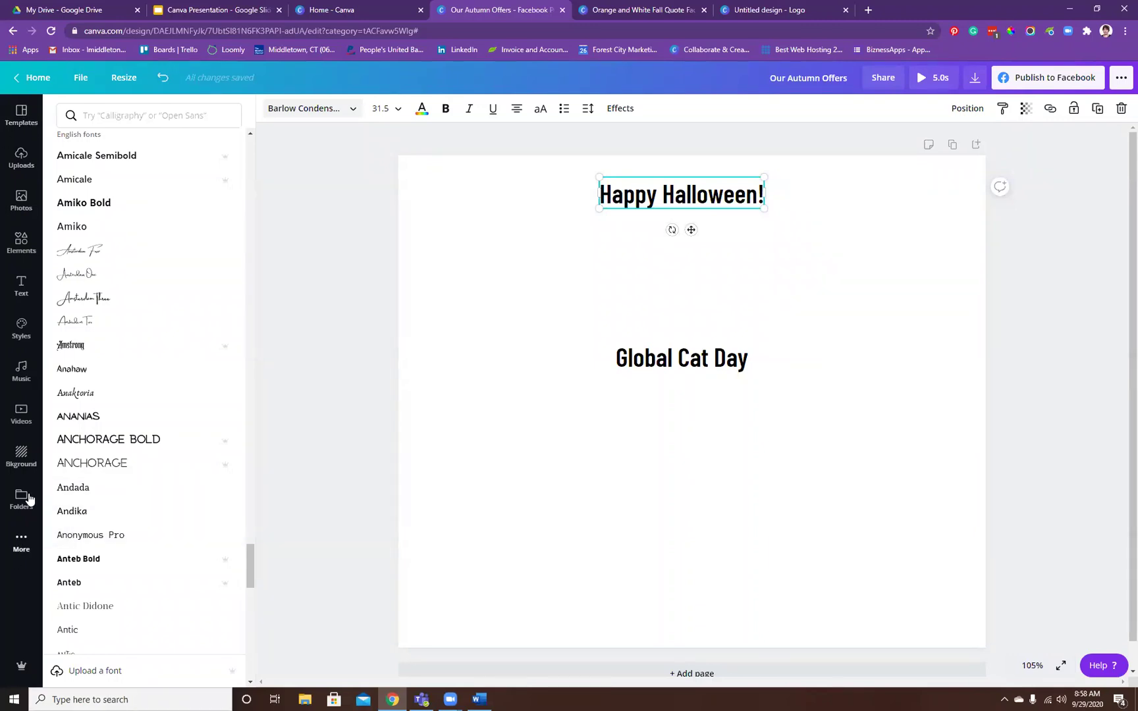
- Leave the design for the Canva home page and open the Brand Kit
left_click(21, 80)
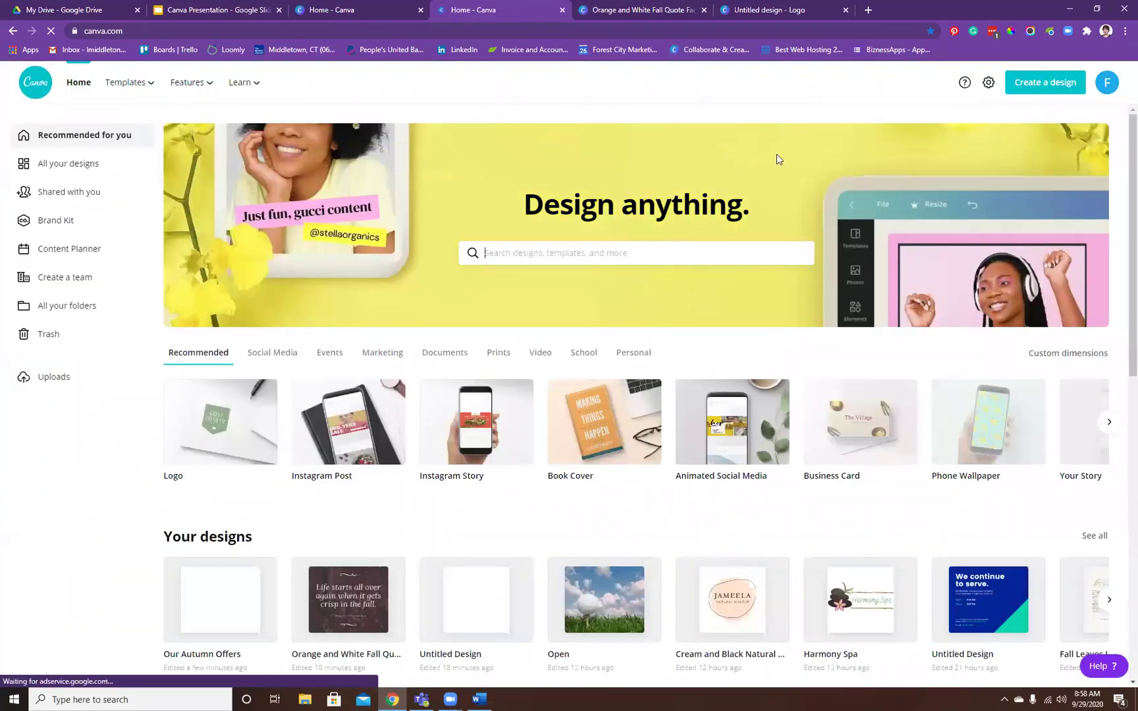
scroll(689, 226, "down", 3)
scroll(689, 227, "up", 3)
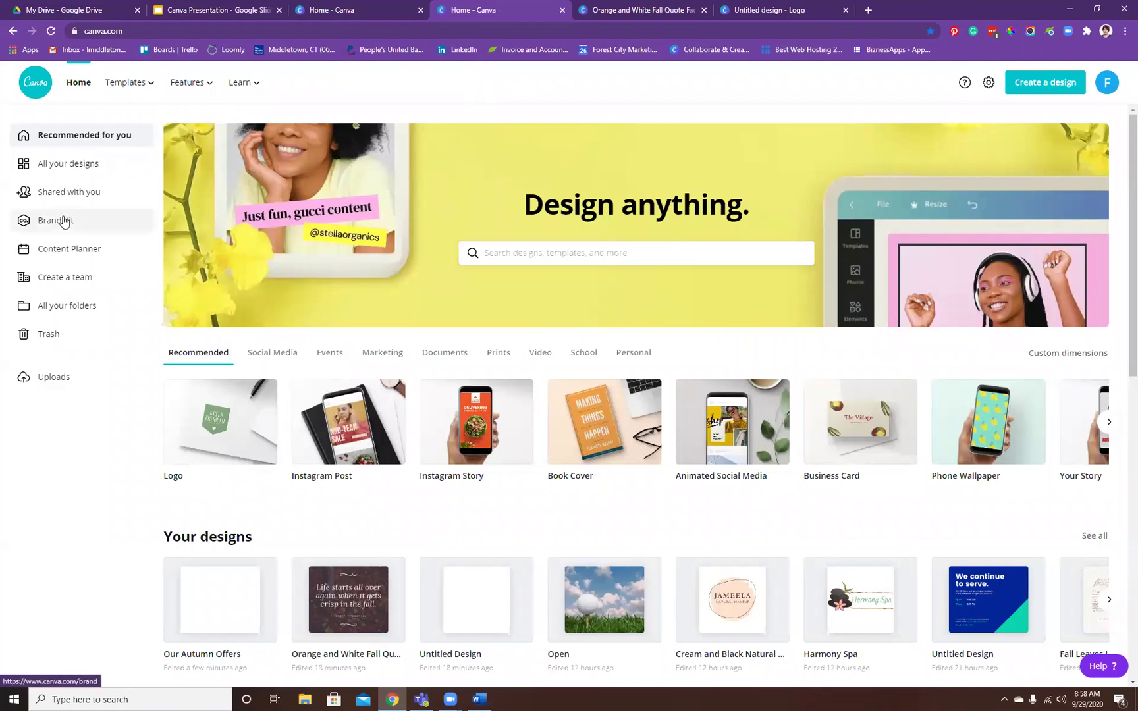
left_click(64, 222)
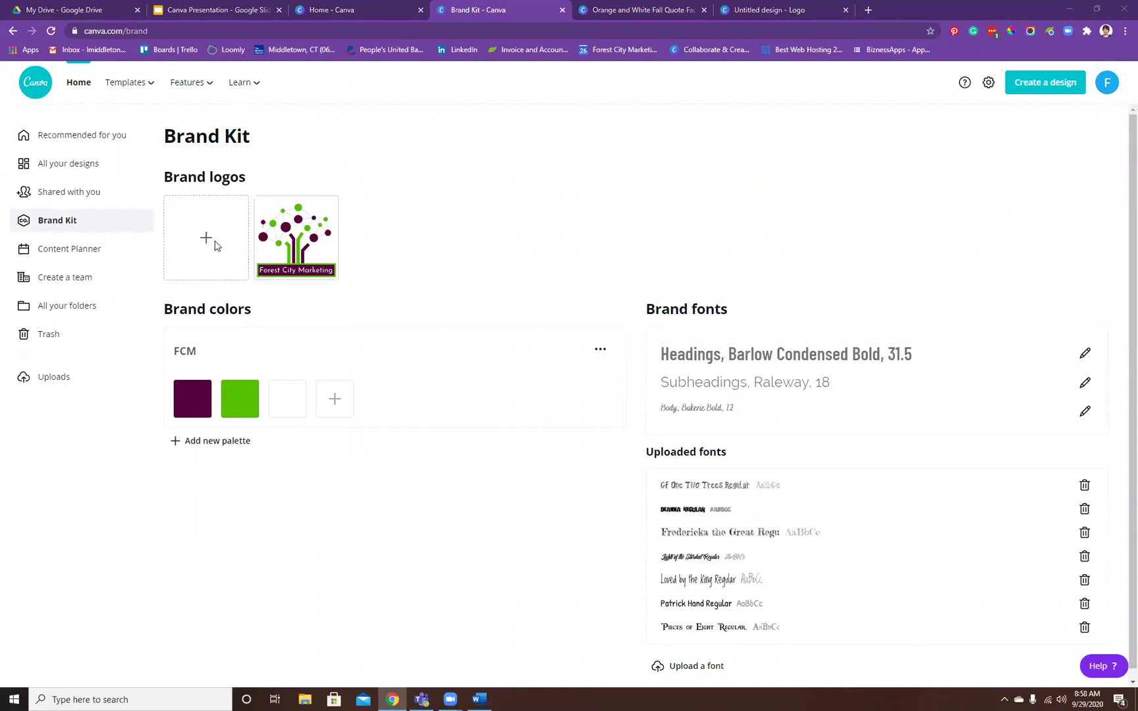
- Upload Harmony Spa.png from the Downloads folder as a brand logo
left_click(216, 245)
left_click(54, 107)
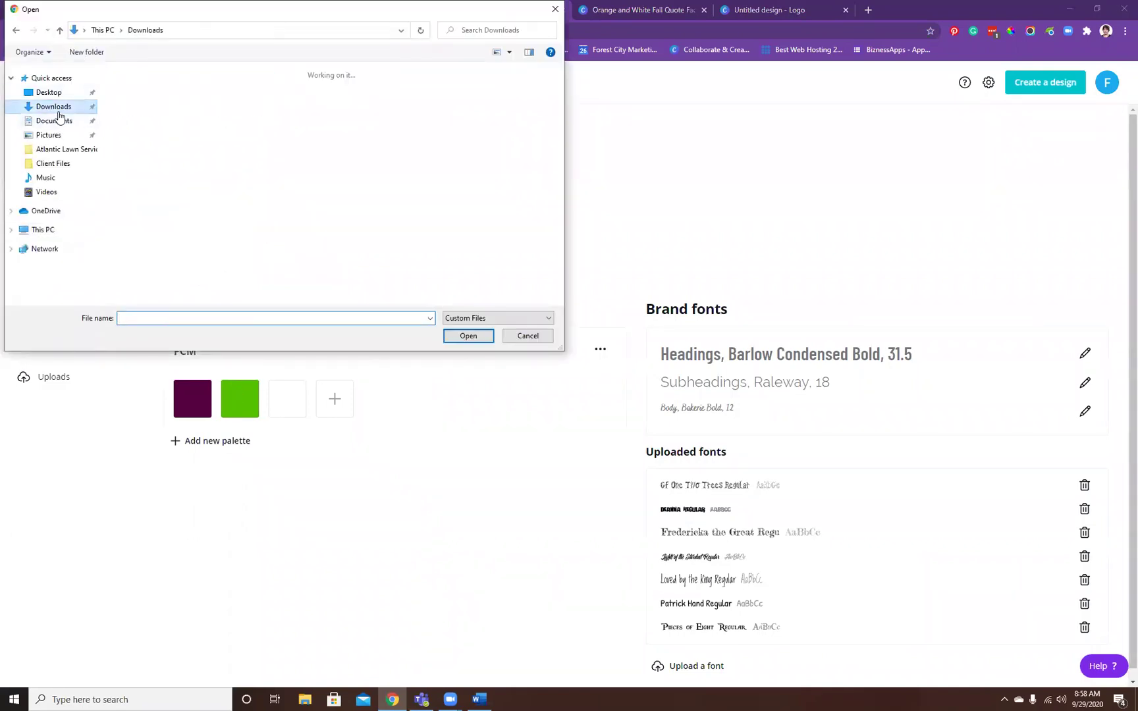
double_click(141, 104)
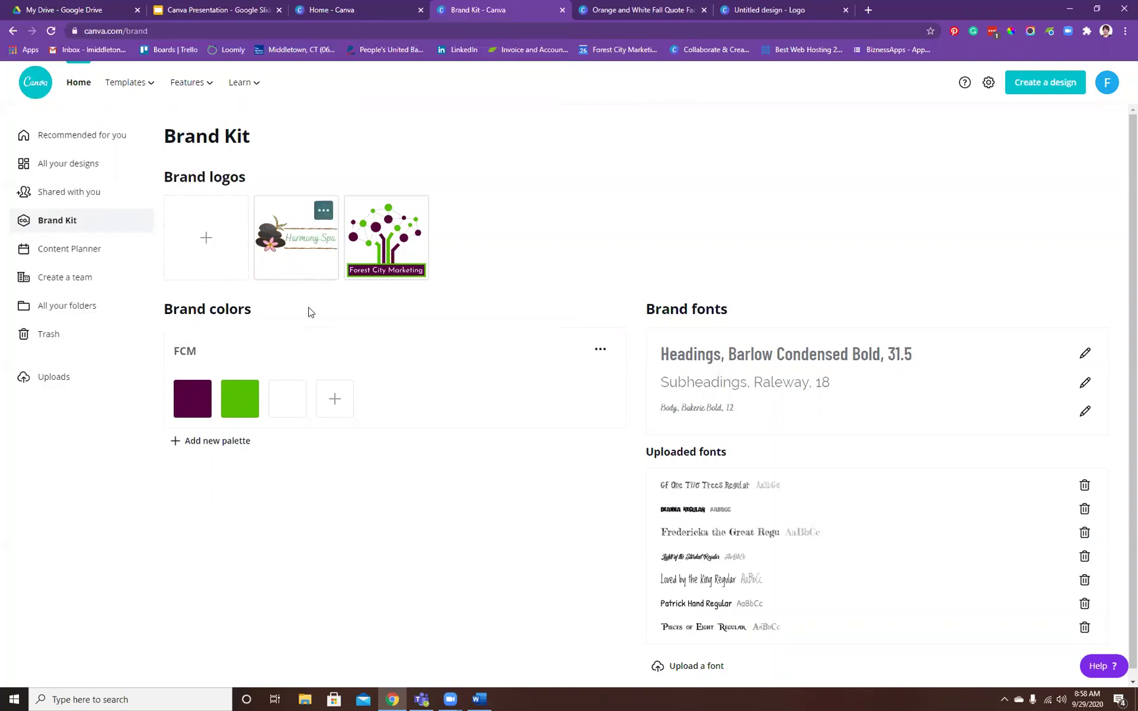
- Try extracting a color palette from the Harmony Spa logo and remove the suggested palette
left_click(322, 218)
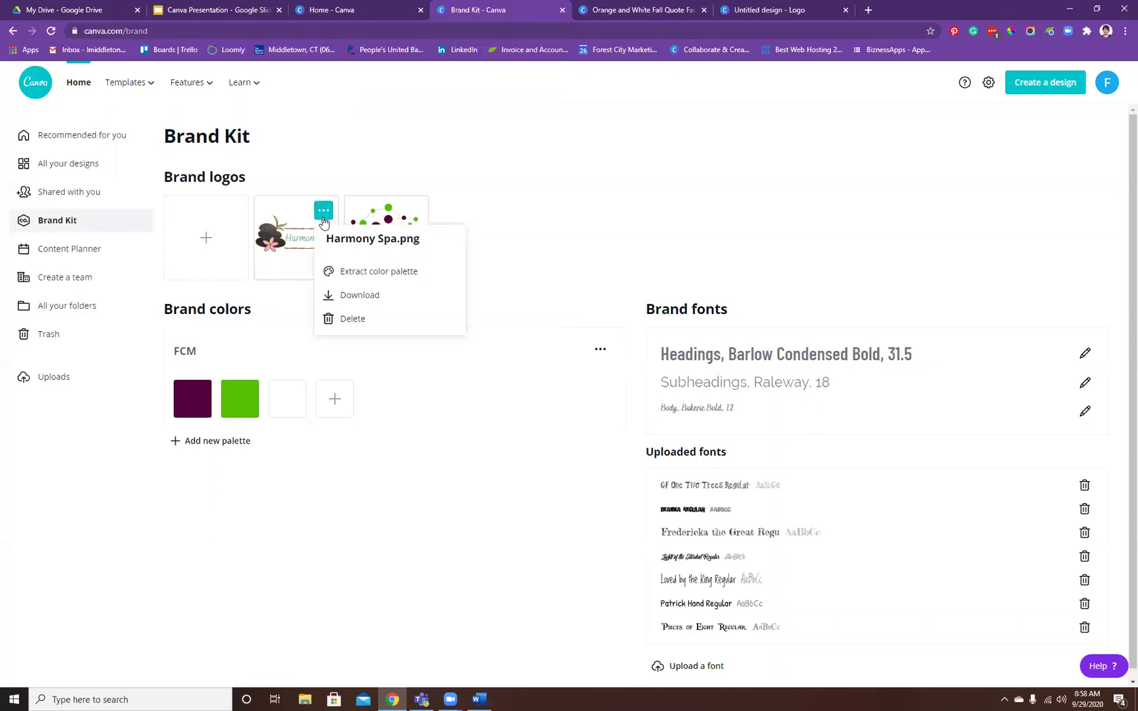
left_click(363, 274)
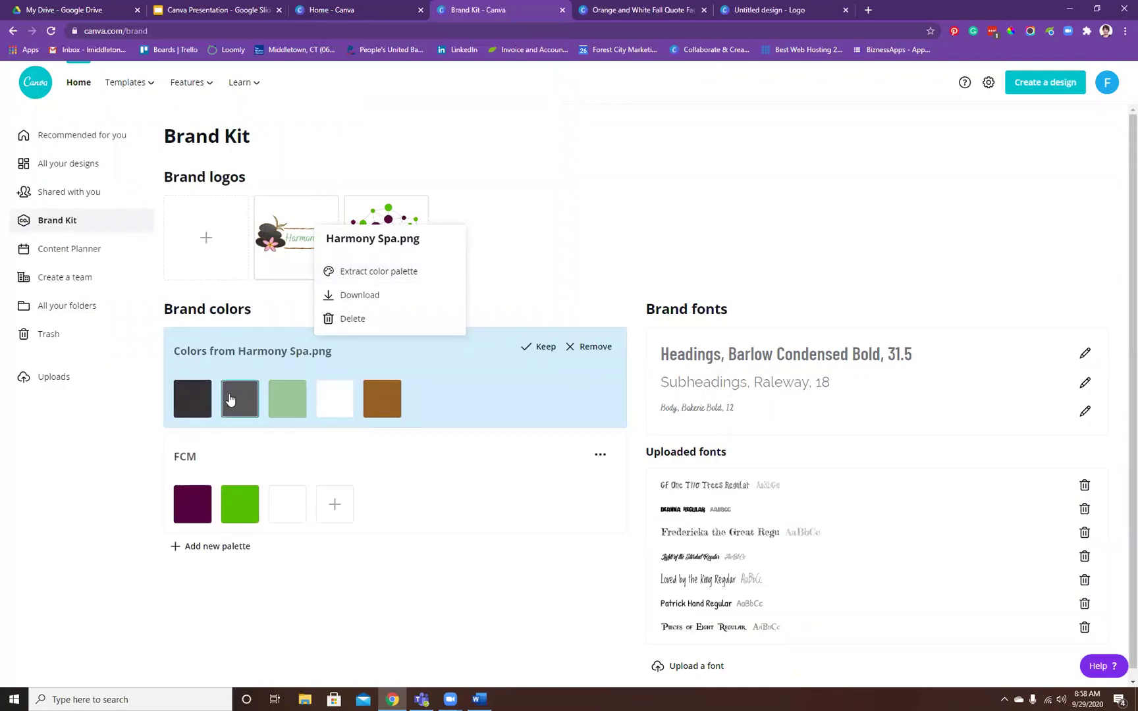
left_click(596, 347)
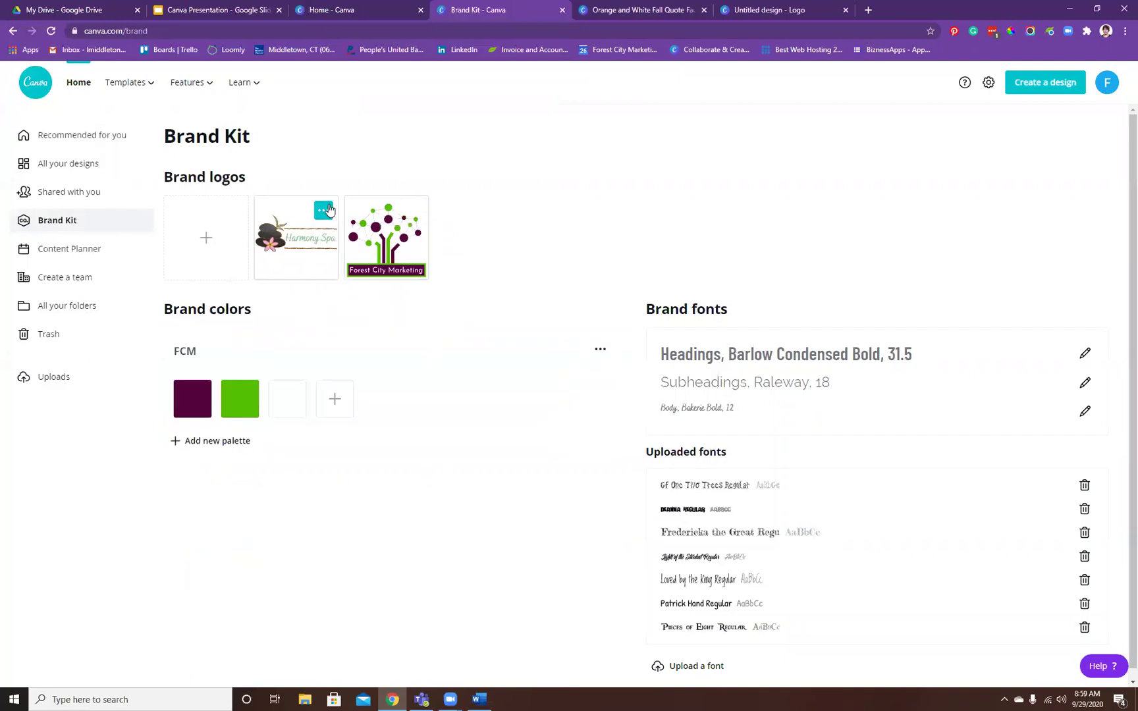
- Extract the color palette from the Harmony Spa logo and keep it in the brand colors
left_click(324, 209)
left_click(354, 267)
left_click(538, 347)
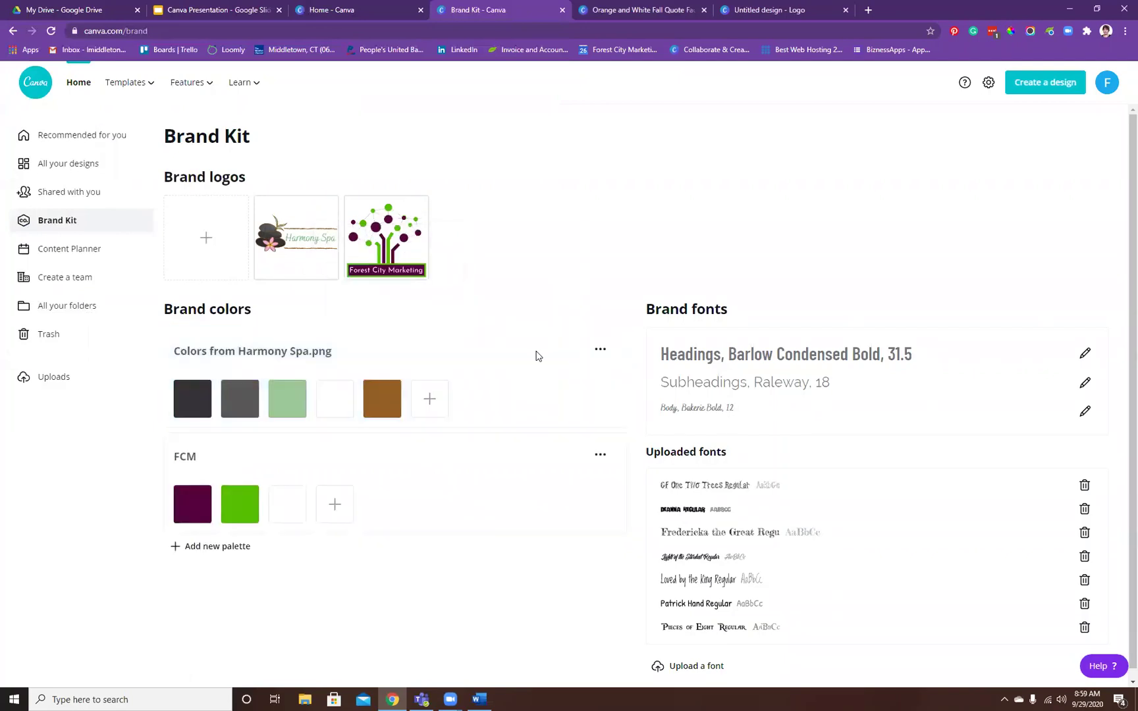
mouse_move(363, 257)
mouse_move(284, 237)
left_click(245, 394)
scroll(666, 317, "down", 1)
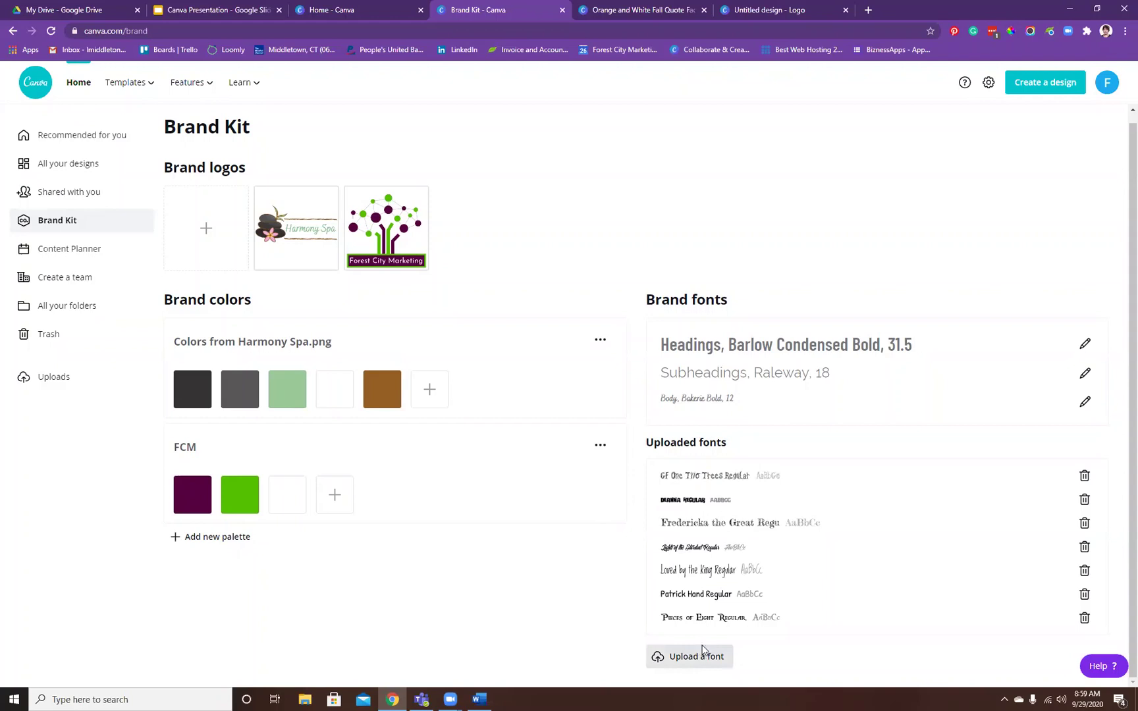
- Go to dafont.com in the browser tab holding the spare Canva home page
left_click(319, 5)
left_click(385, 25)
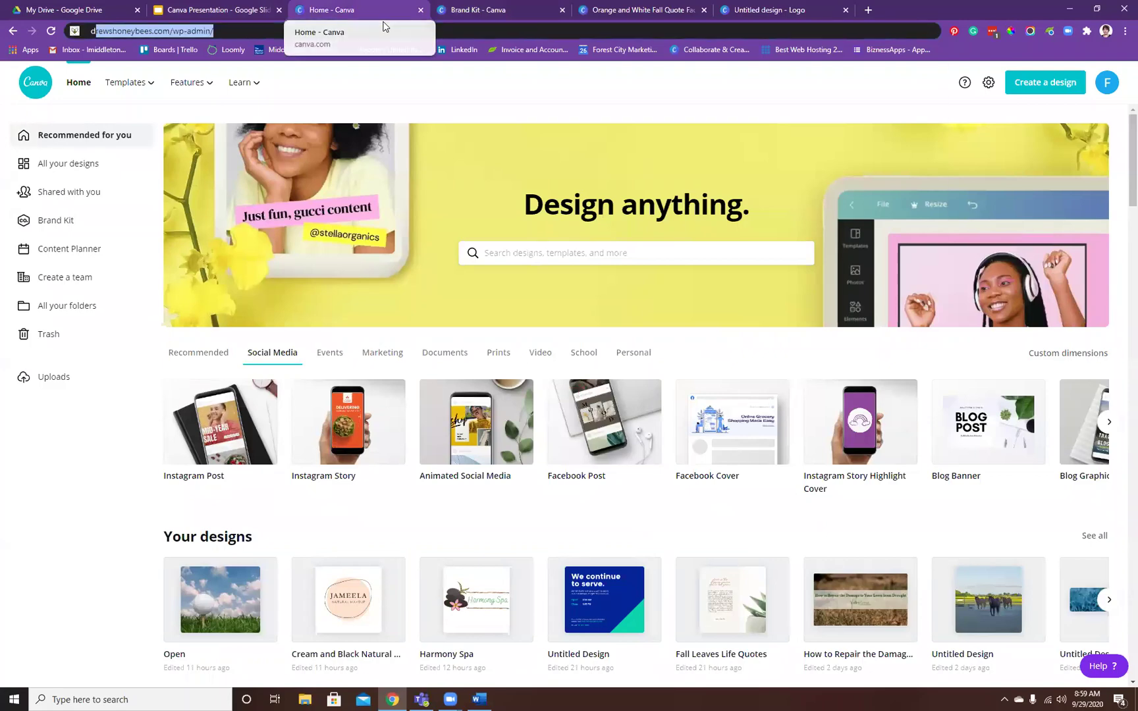
type("dafont.com")
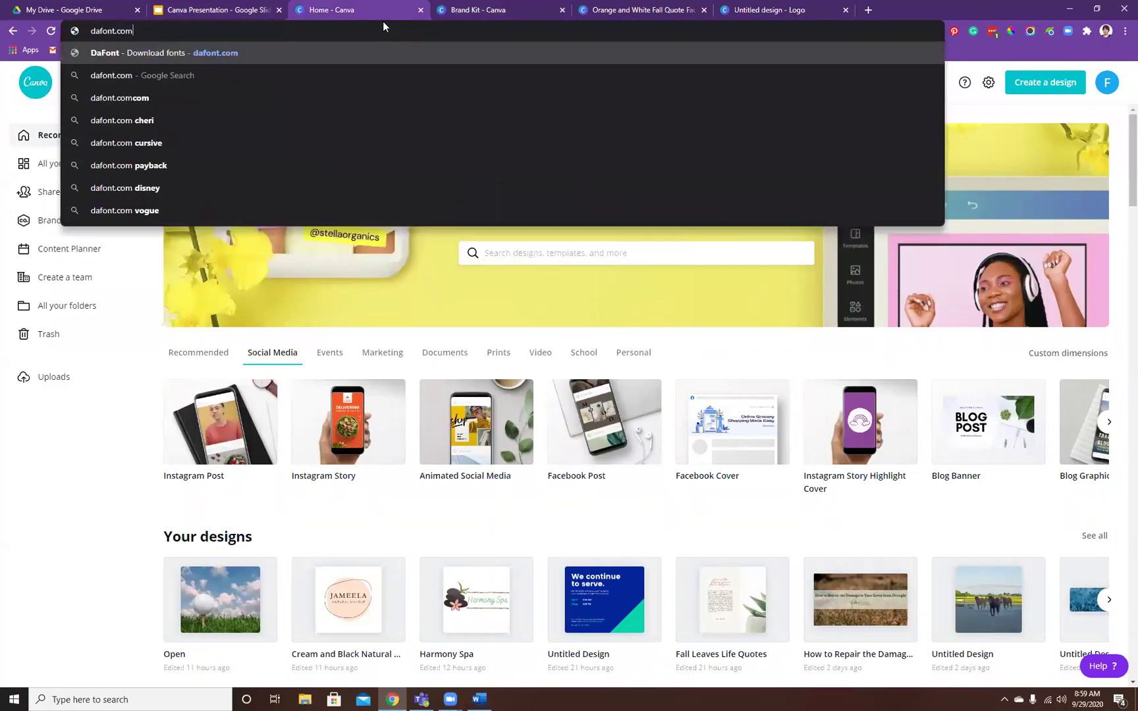
key("Return")
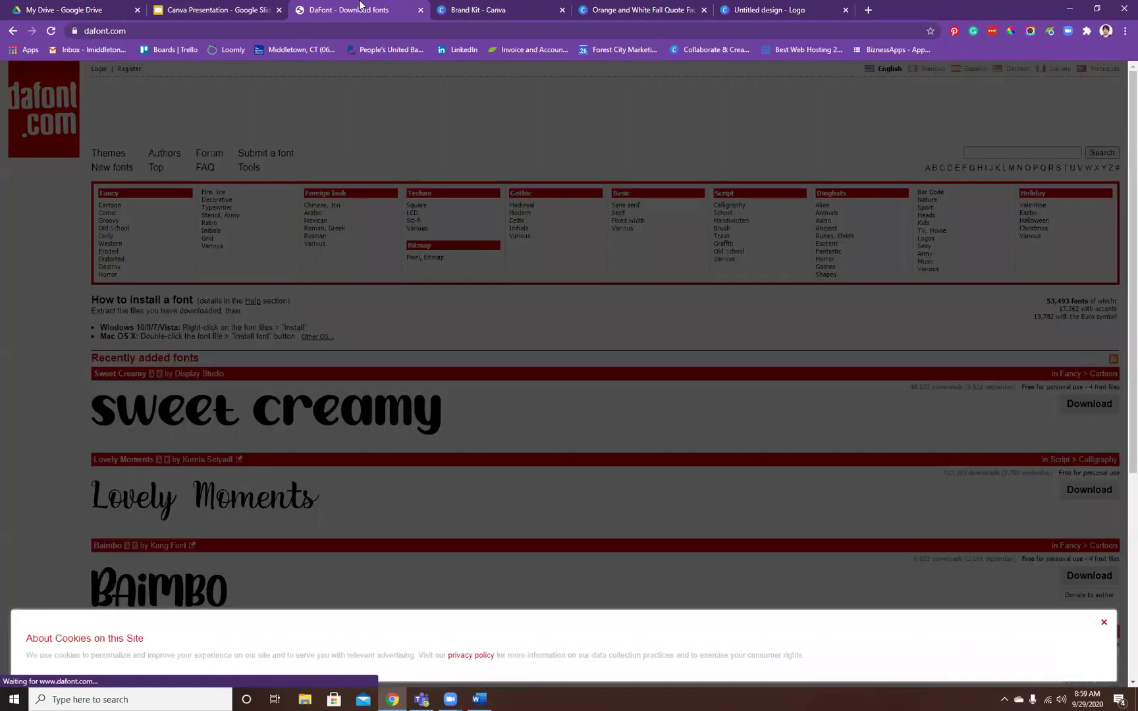
- Dismiss the cookie notice and download the Minoline font from the recently added fonts
left_click(1104, 623)
scroll(801, 365, "down", 3)
scroll(793, 384, "up", 3)
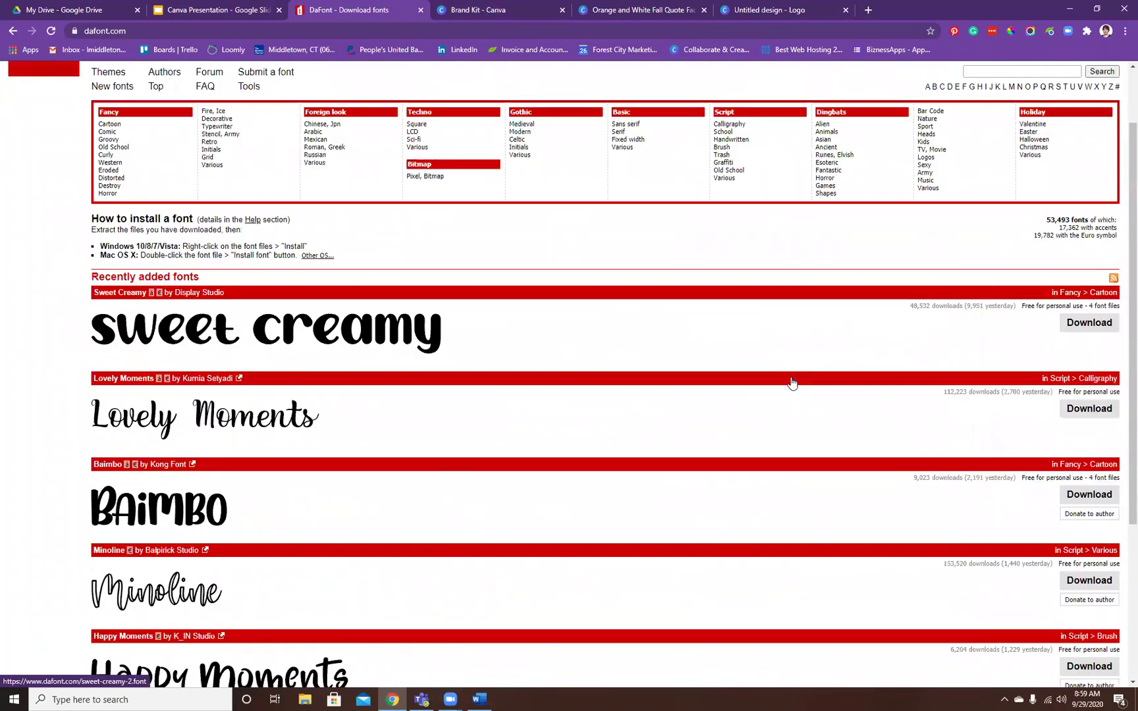
scroll(462, 294, "down", 3)
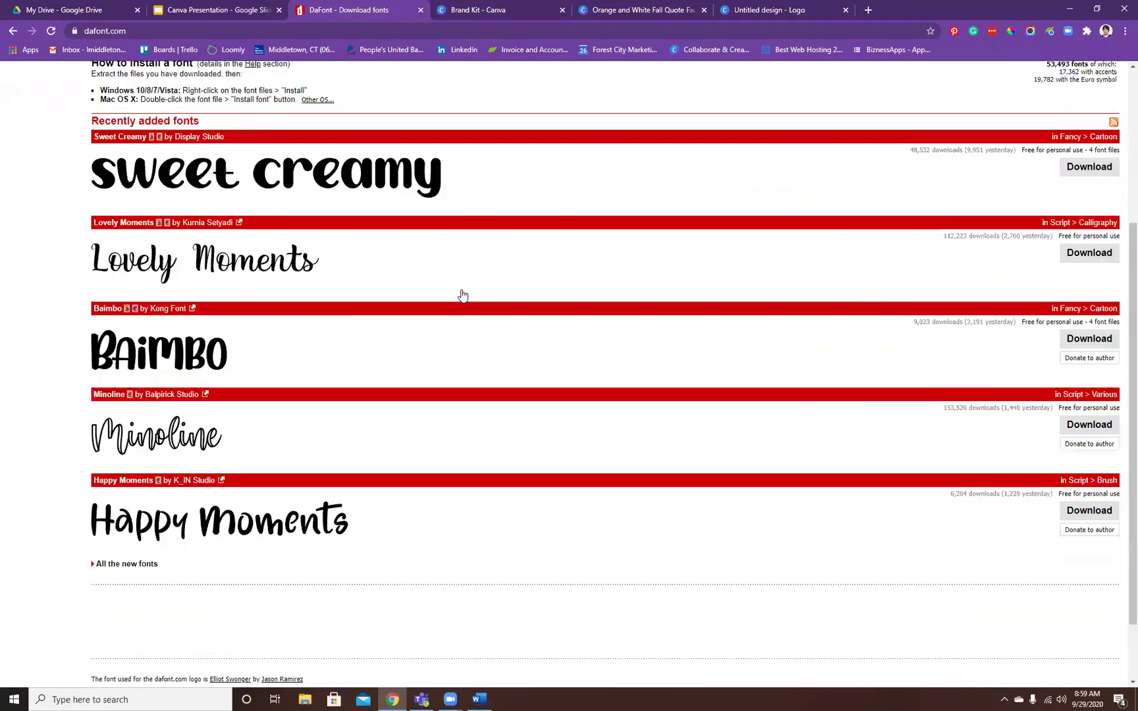
left_click(1091, 427)
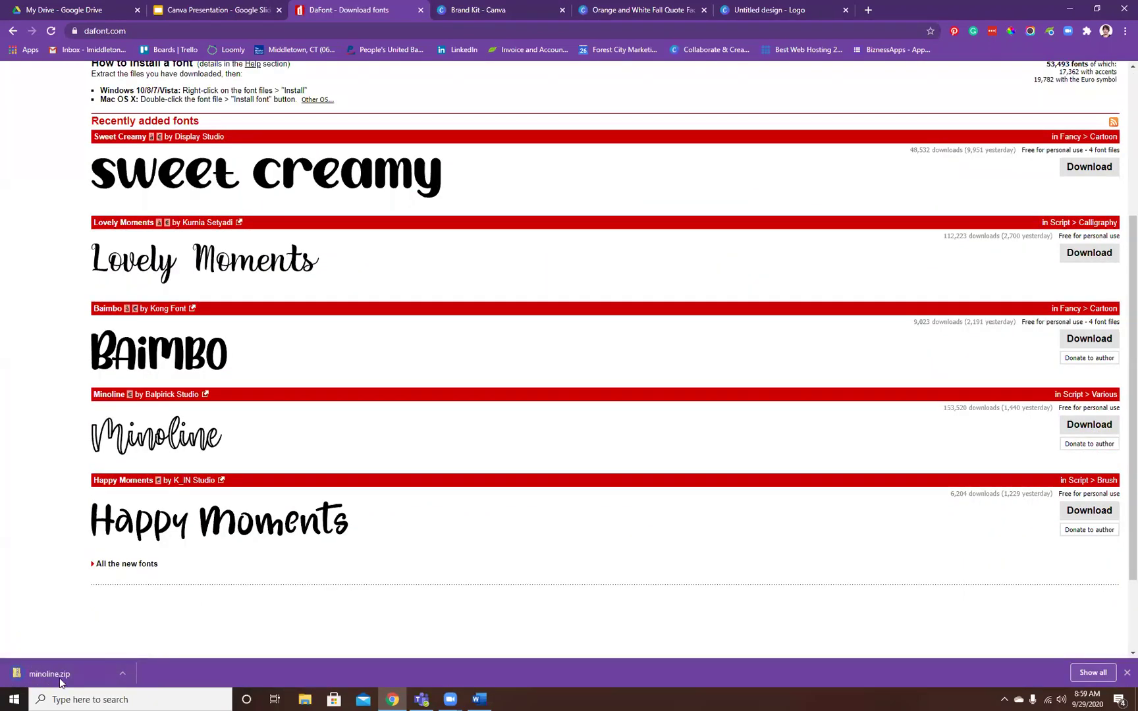
- Switch back to the Brand Kit page and extract the downloaded minoline.zip into the minoline folder in Downloads
left_click(466, 8)
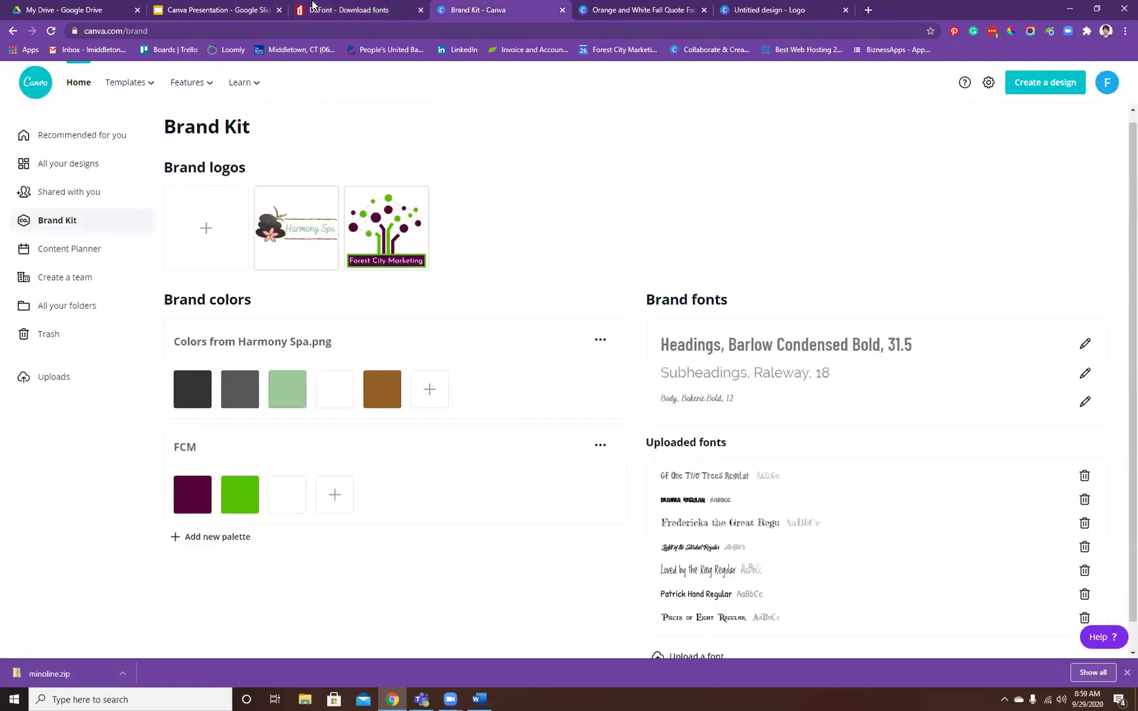
left_click(699, 637)
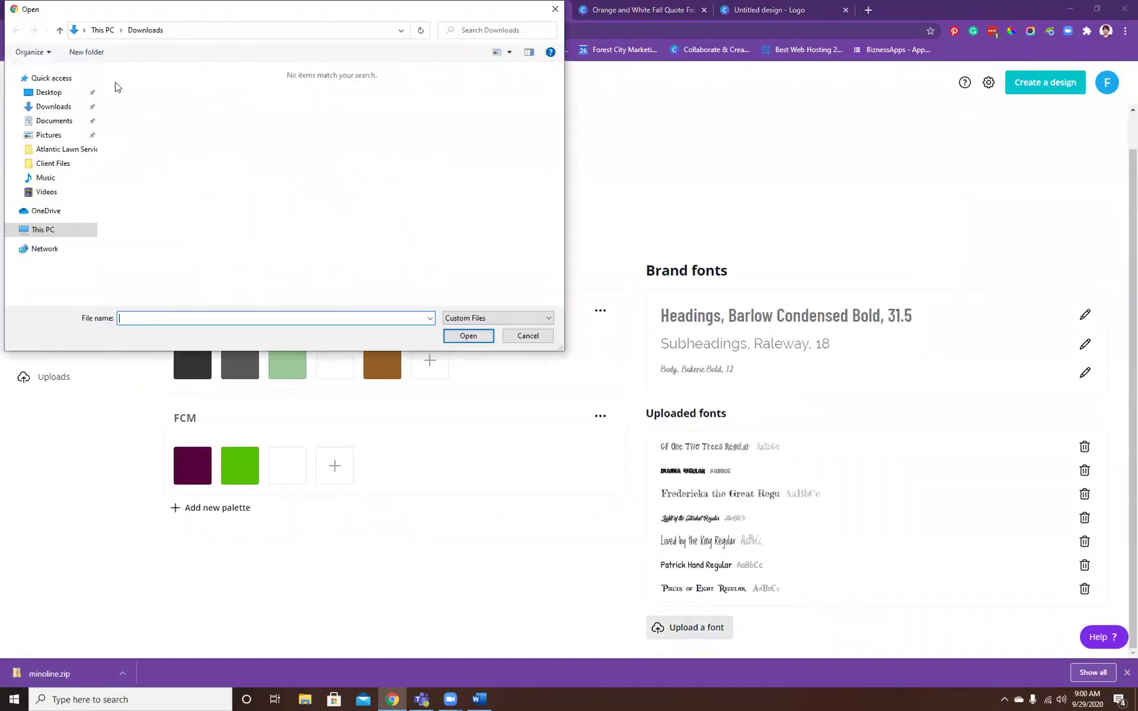
left_click(528, 337)
left_click(48, 674)
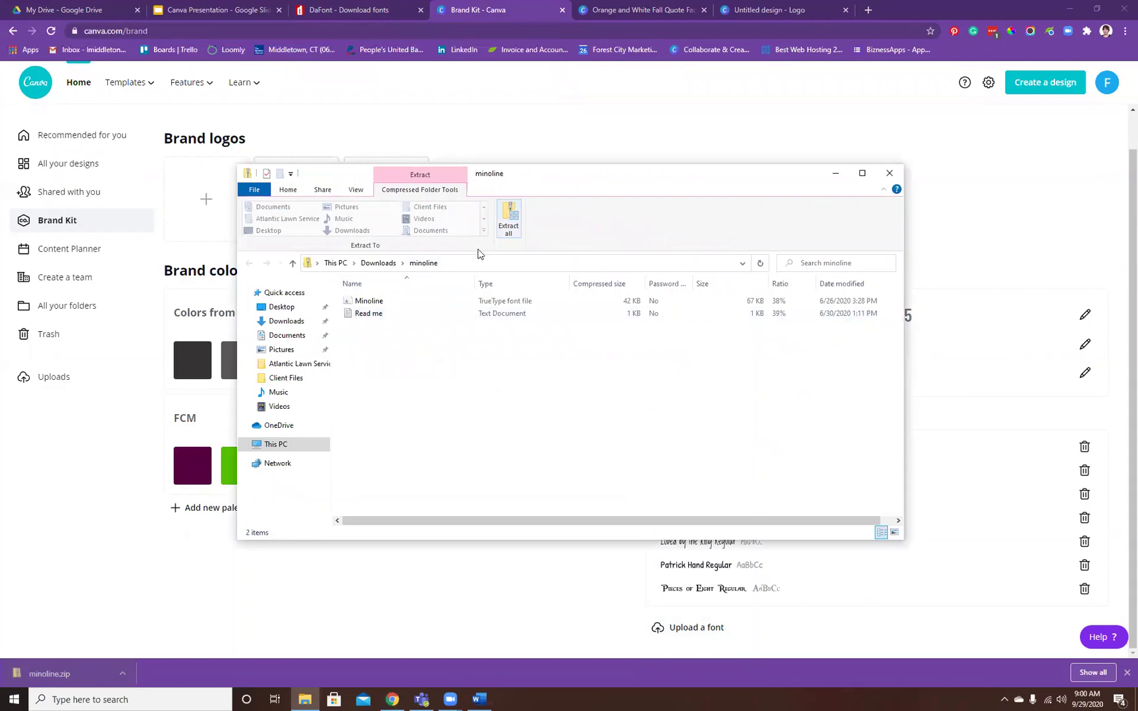
left_click(678, 465)
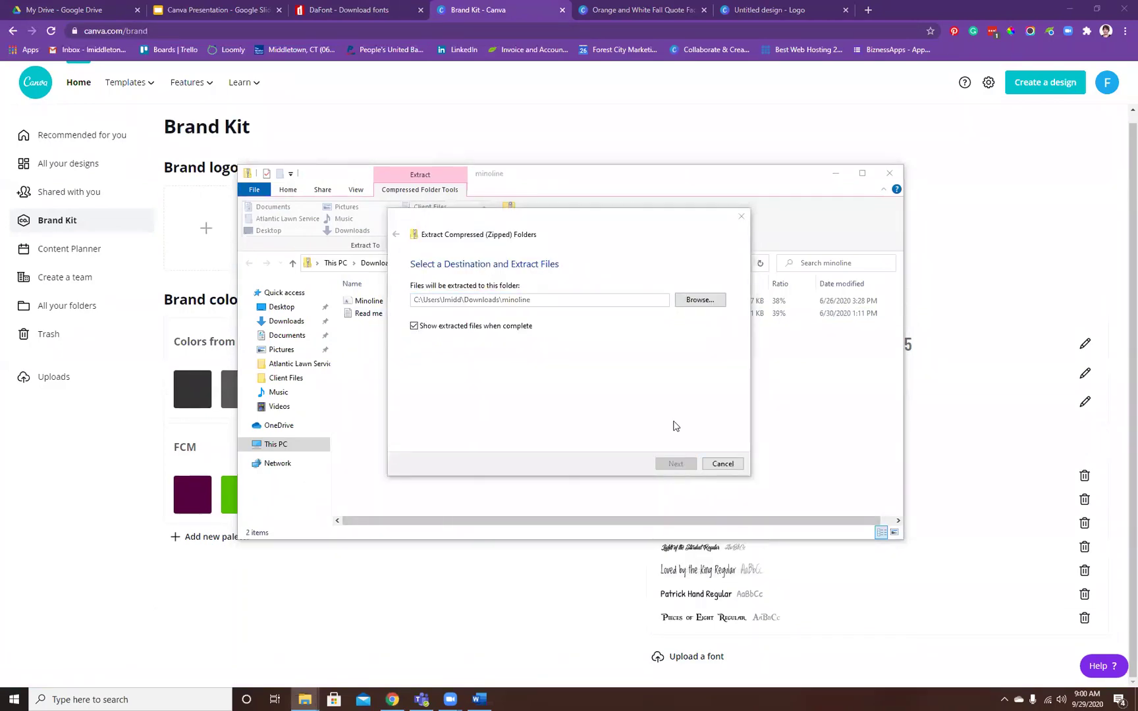
left_click(902, 190)
left_click(889, 174)
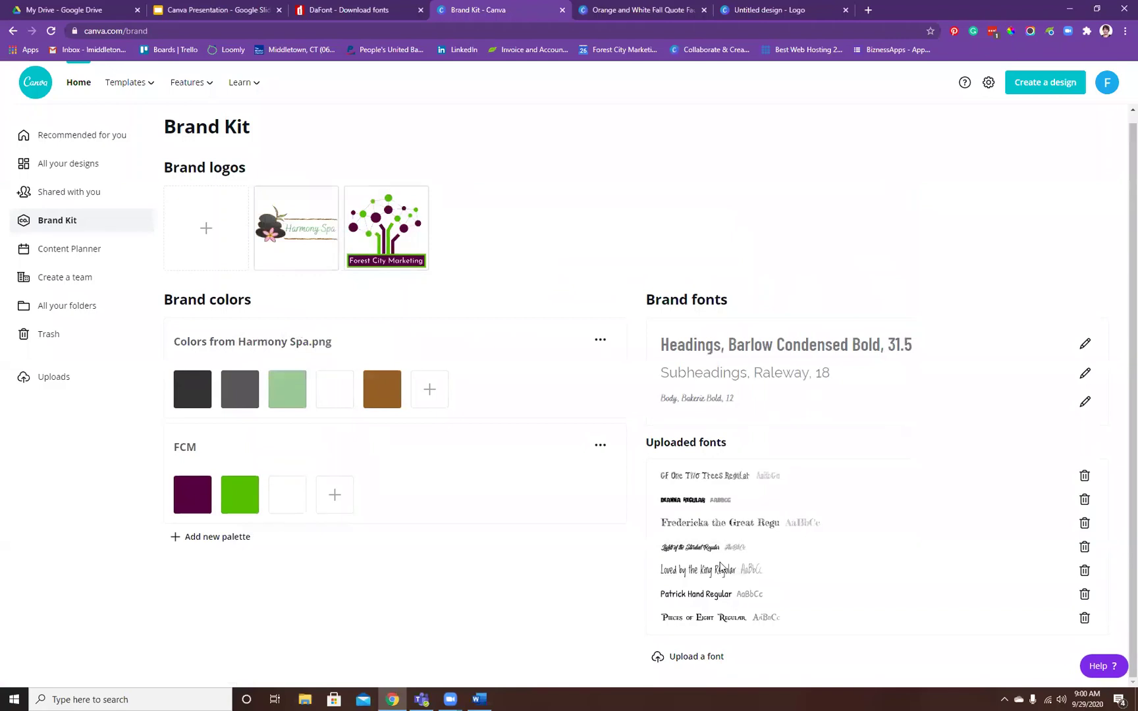
- Upload Minoline.ttf from the extracted folder to the brand fonts, confirming the right to use it
left_click(700, 665)
left_click(119, 130)
double_click(109, 120)
double_click(160, 81)
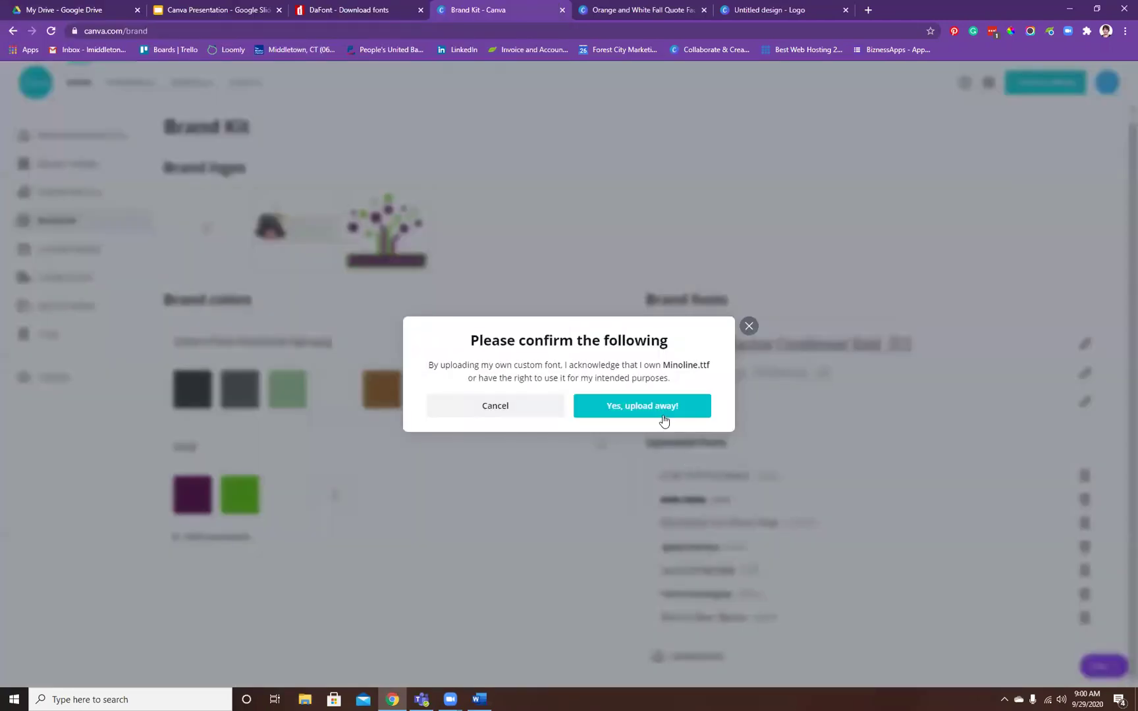
left_click(664, 420)
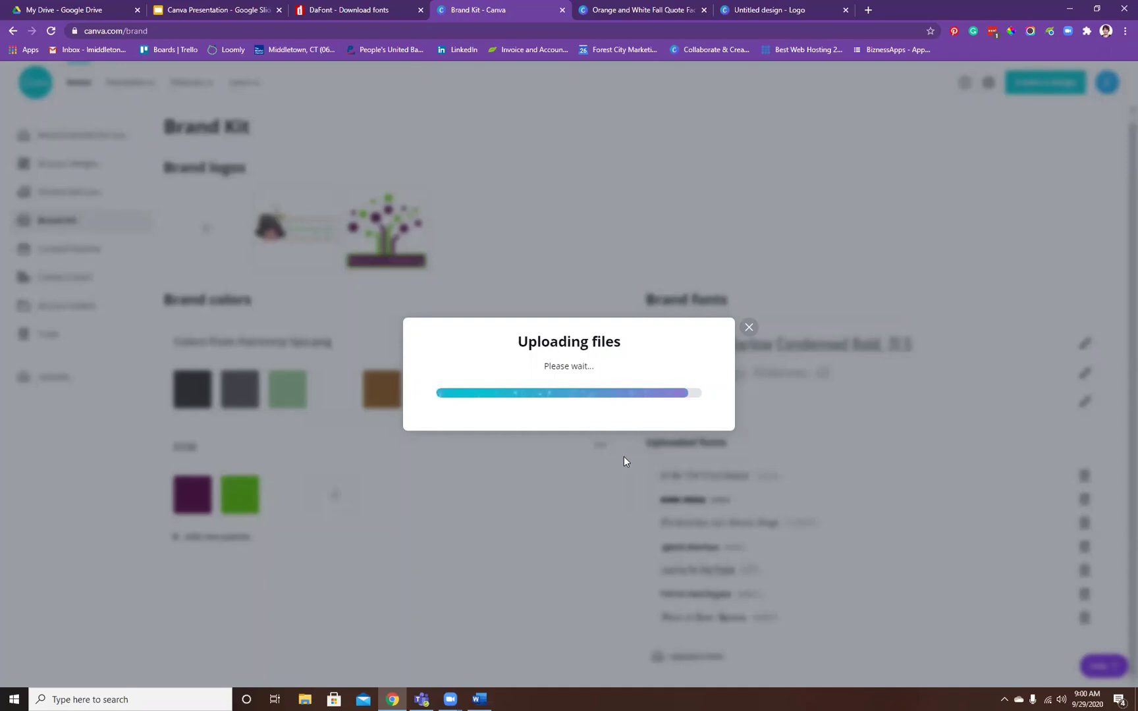
scroll(936, 526, "down", 1)
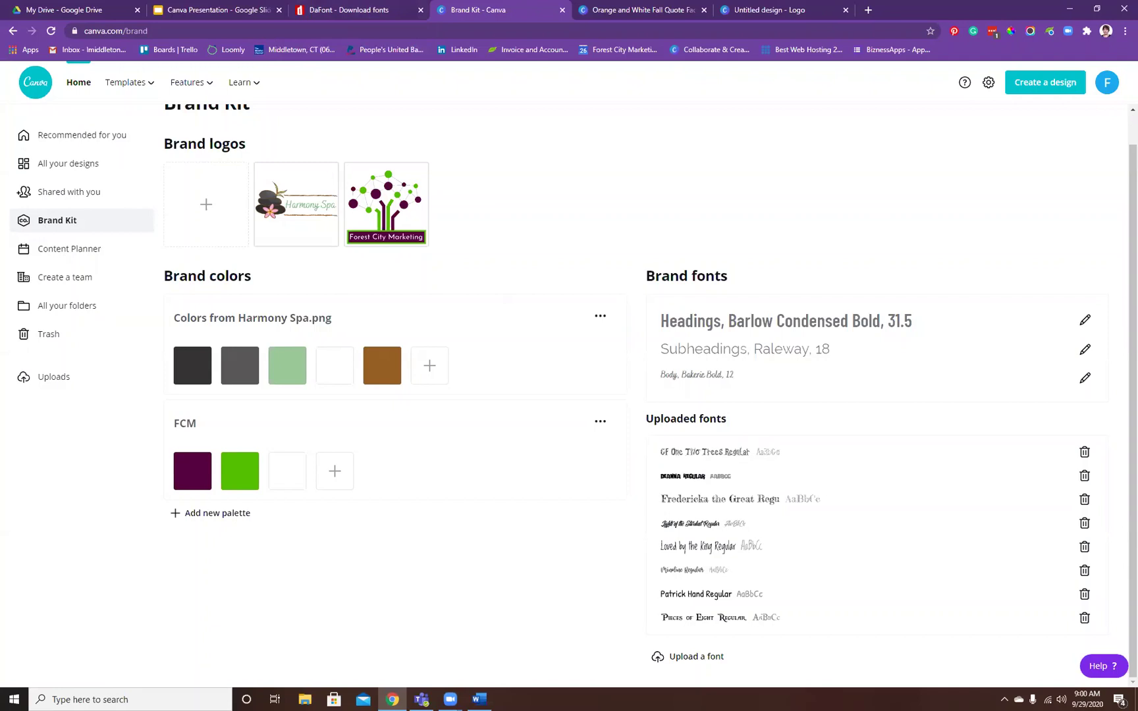
- Create a new Instagram Post design and open the list of file types for downloading it
left_click(1057, 88)
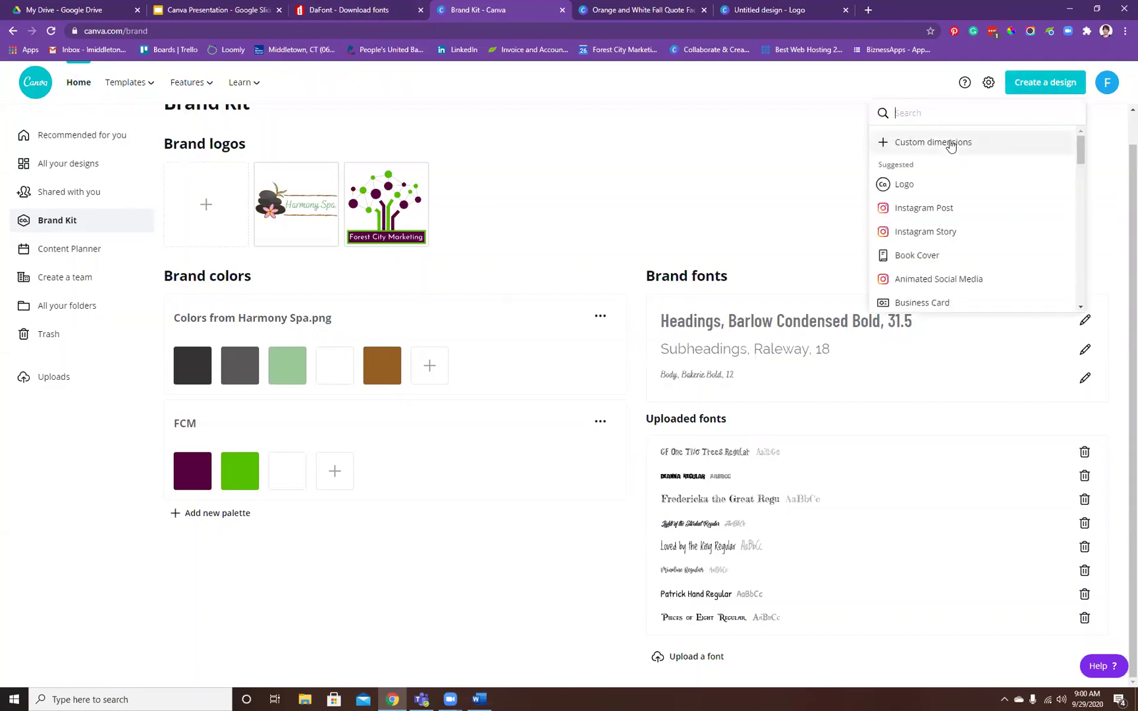
left_click(925, 208)
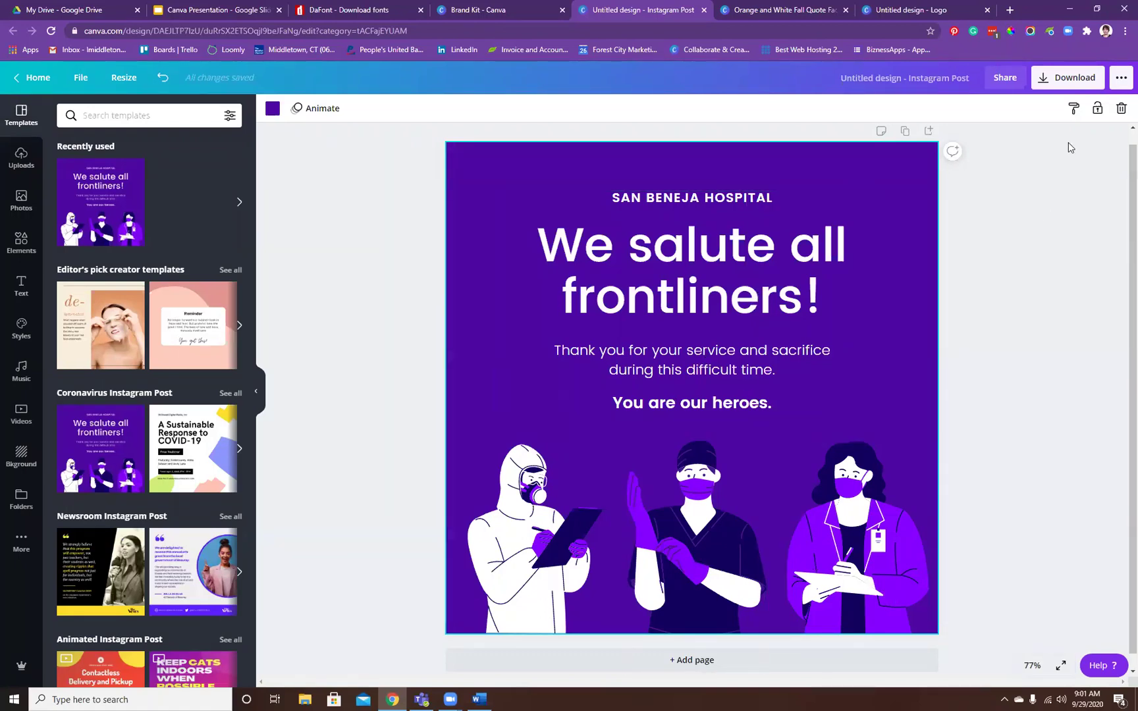
left_click(1062, 89)
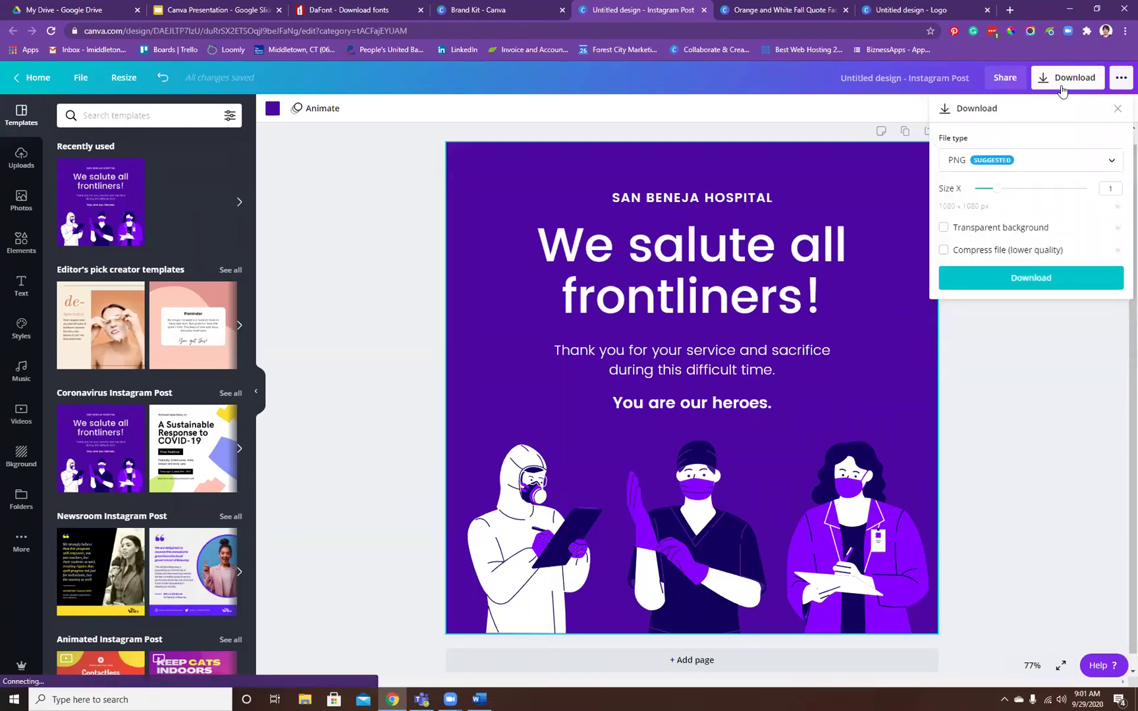
left_click(1009, 171)
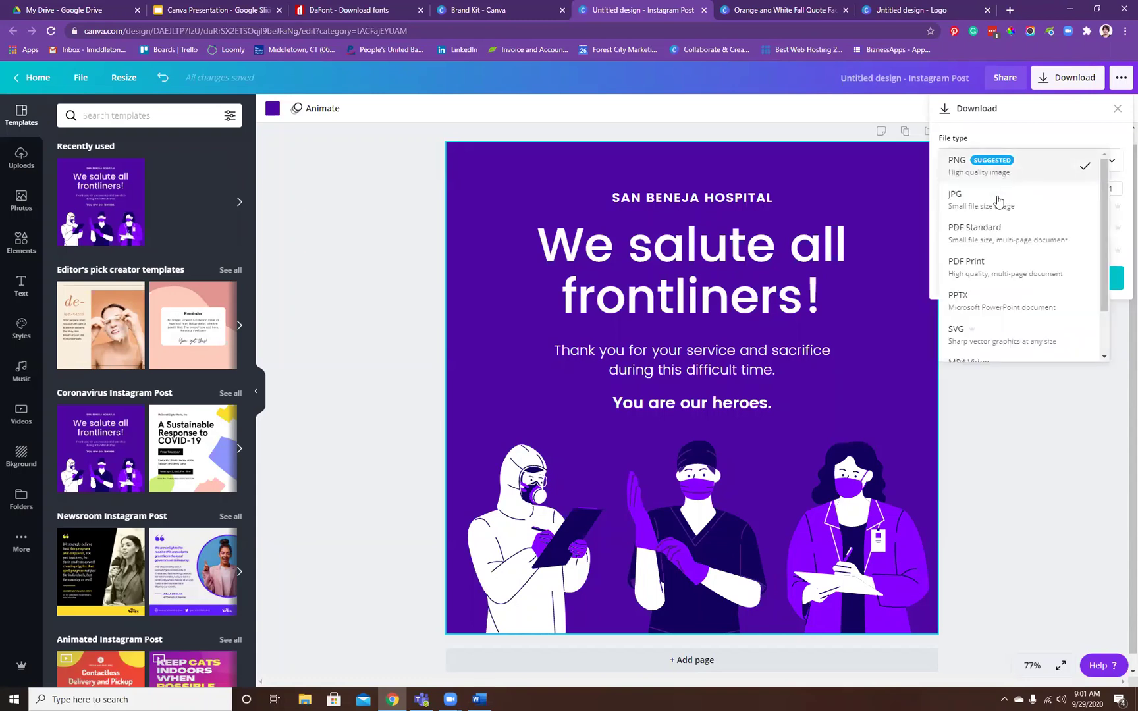
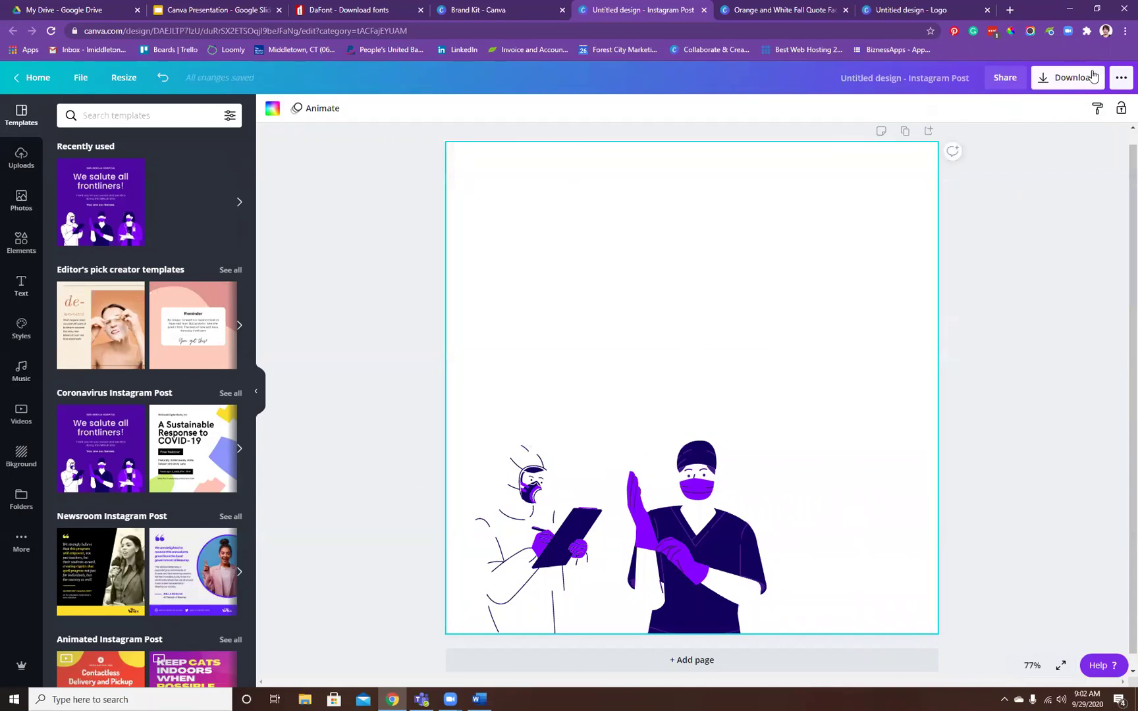
- Download the design as a PNG with a transparent background and dismiss the saved-design message
left_click(1074, 79)
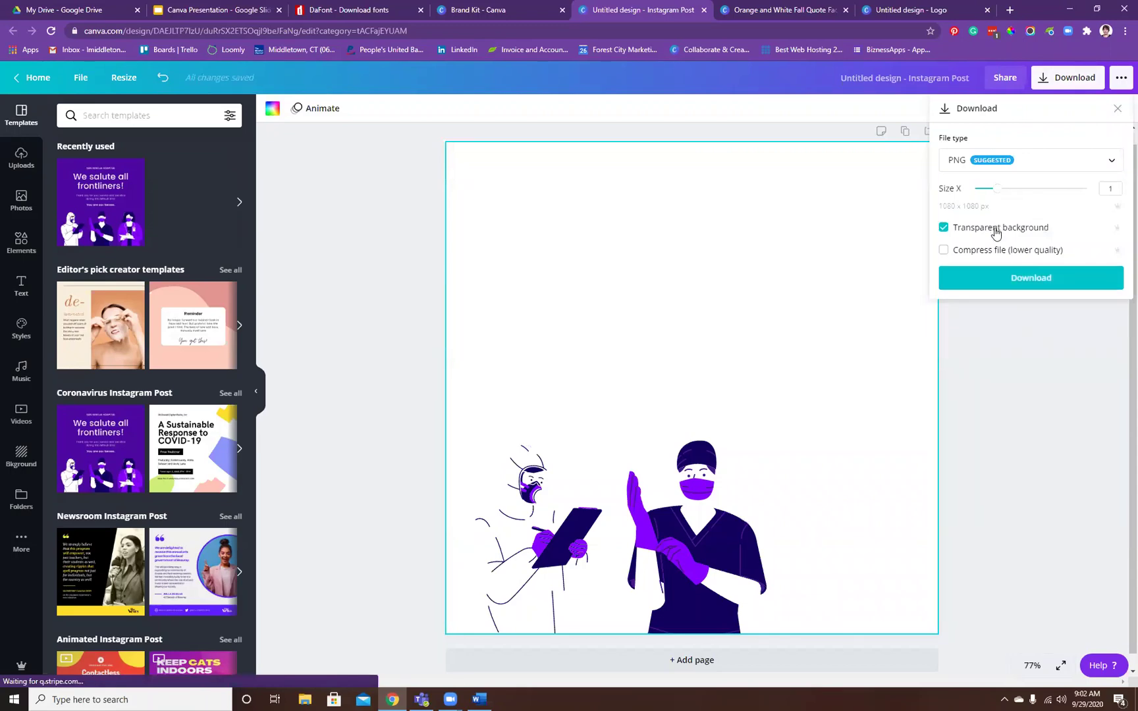
left_click(1008, 278)
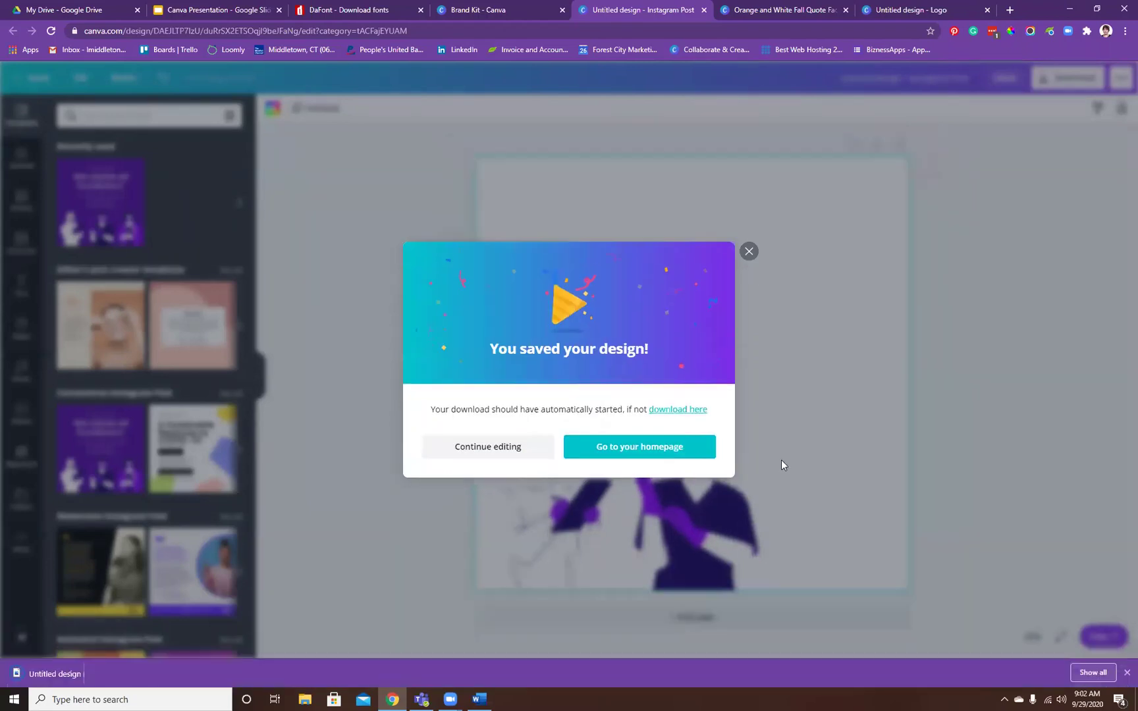
left_click(750, 253)
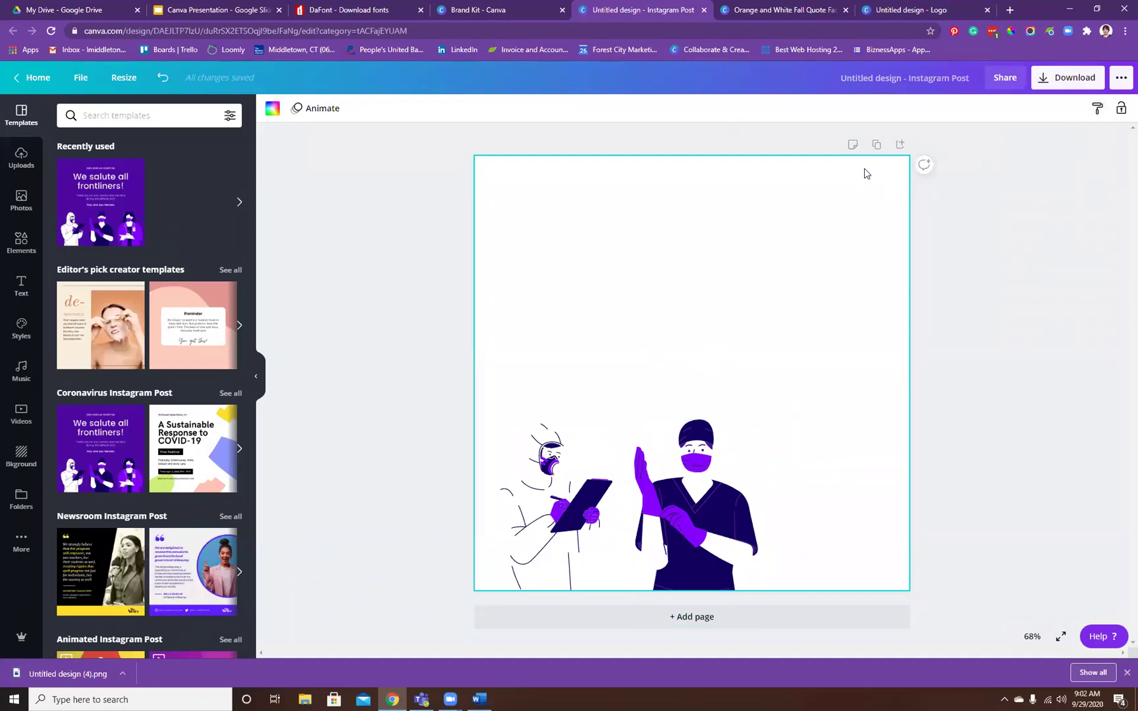
- Duplicate the design's page to make a second page and return to page 1
left_click(877, 144)
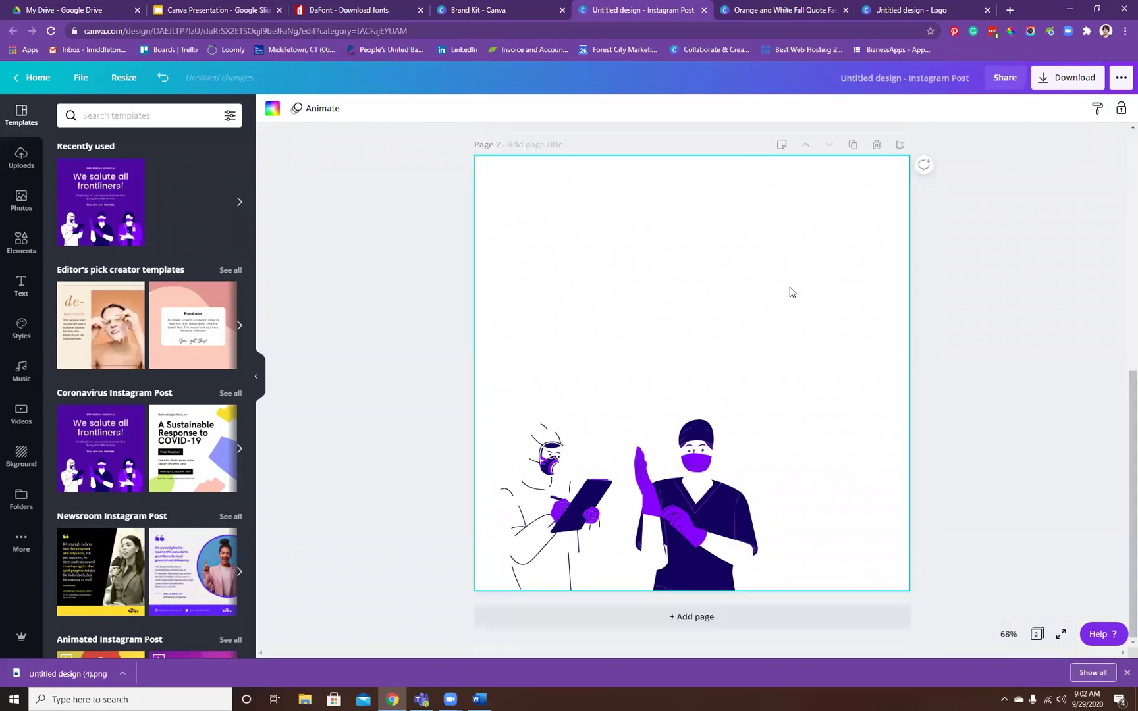
scroll(792, 295, "up", 6)
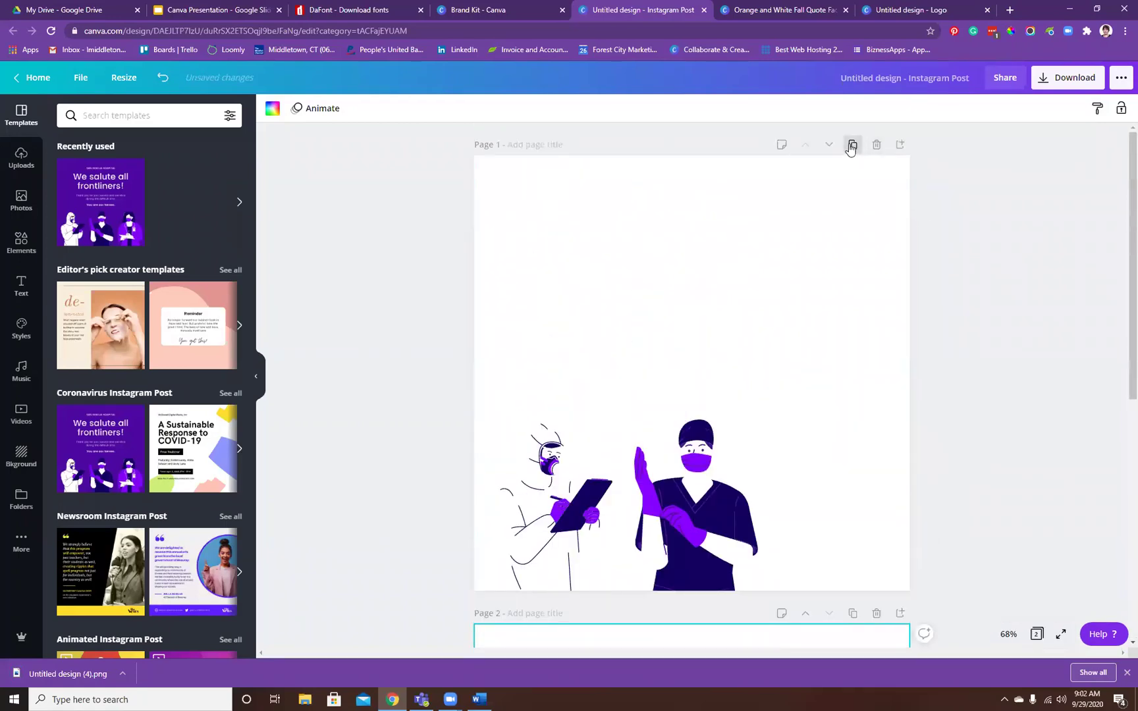
scroll(810, 221, "down", 3)
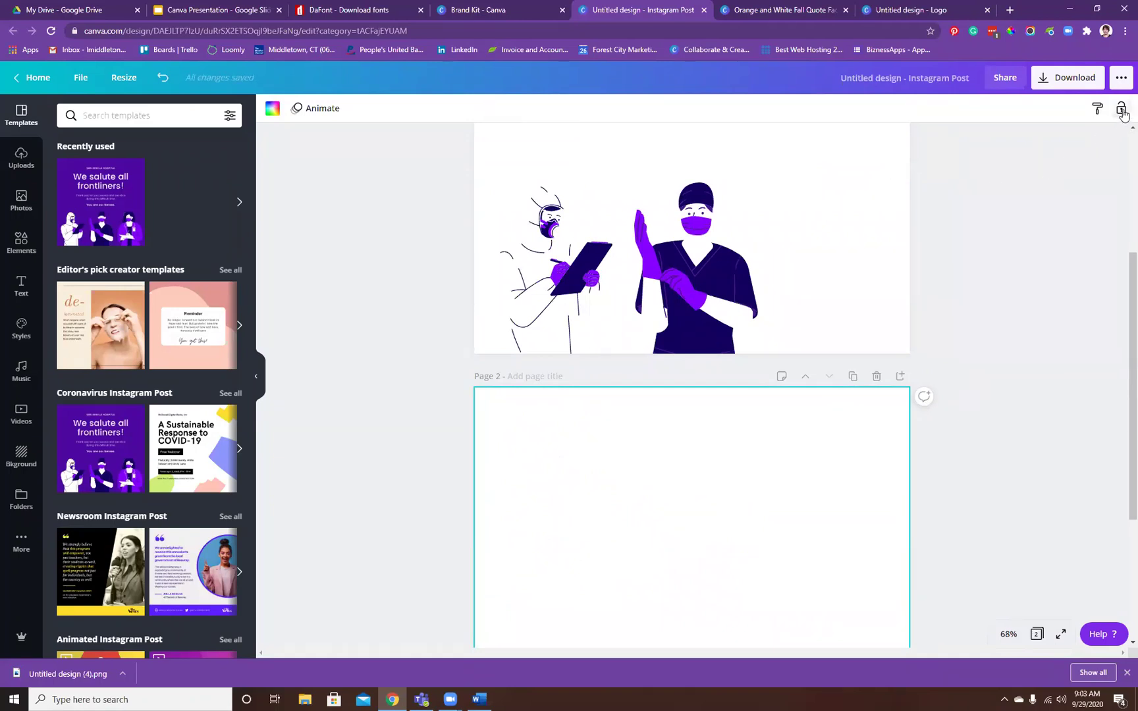
scroll(649, 451, "up", 3)
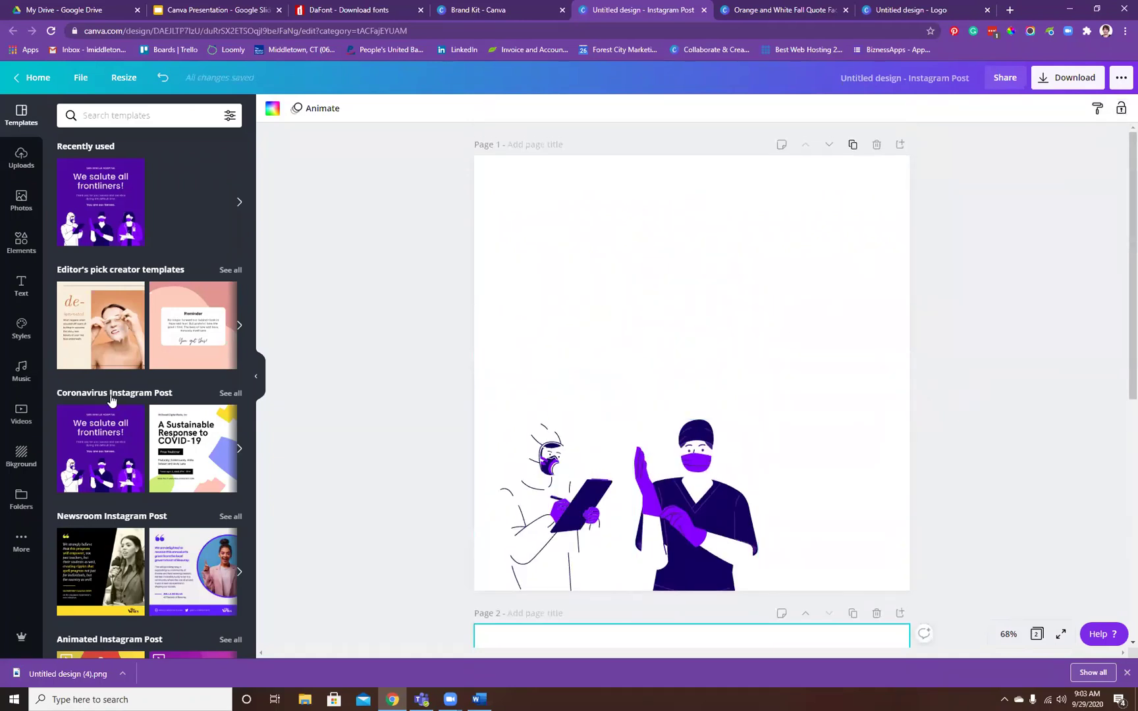
- Add the featured man in a navy sweater and the illustrated number 2 to page 1, placing them side by side above the medical workers
left_click(15, 249)
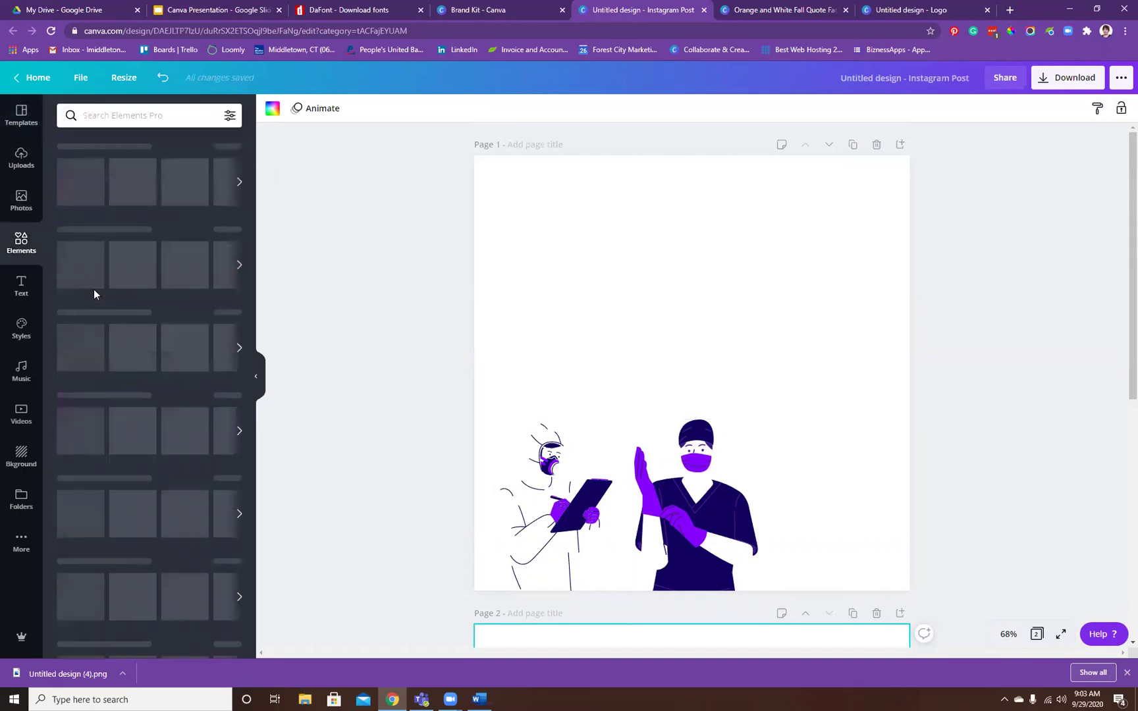
left_click(130, 280)
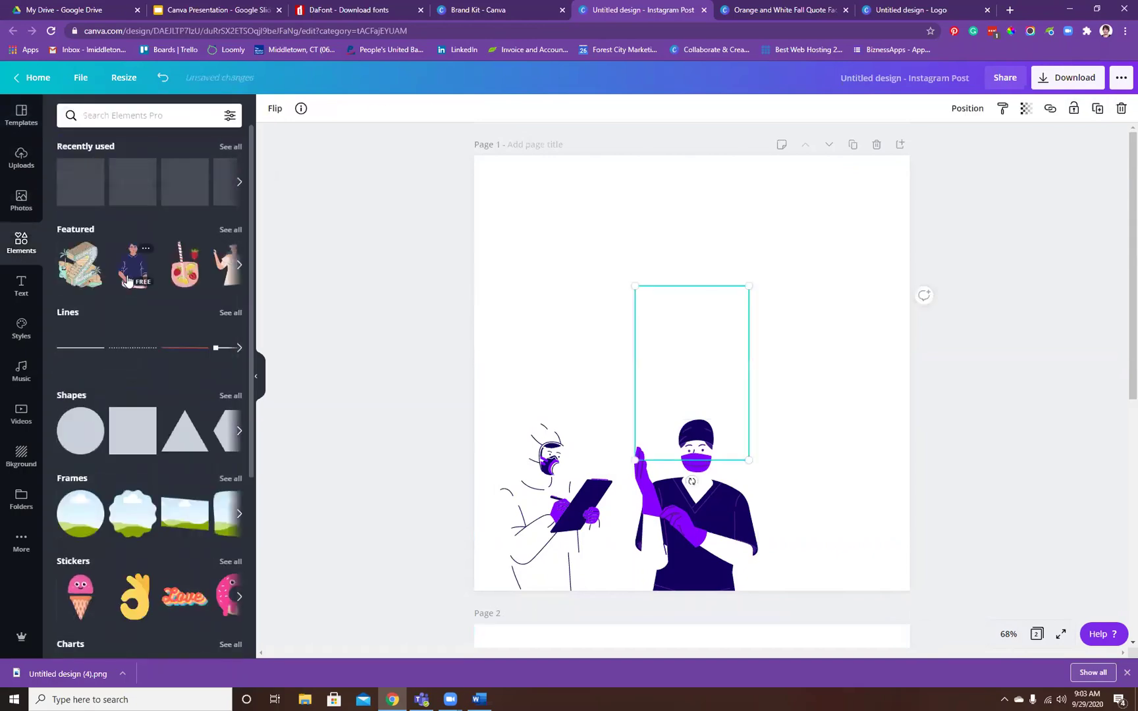
left_click(80, 266)
left_click_drag(754, 296, 836, 188)
left_click_drag(693, 398, 593, 305)
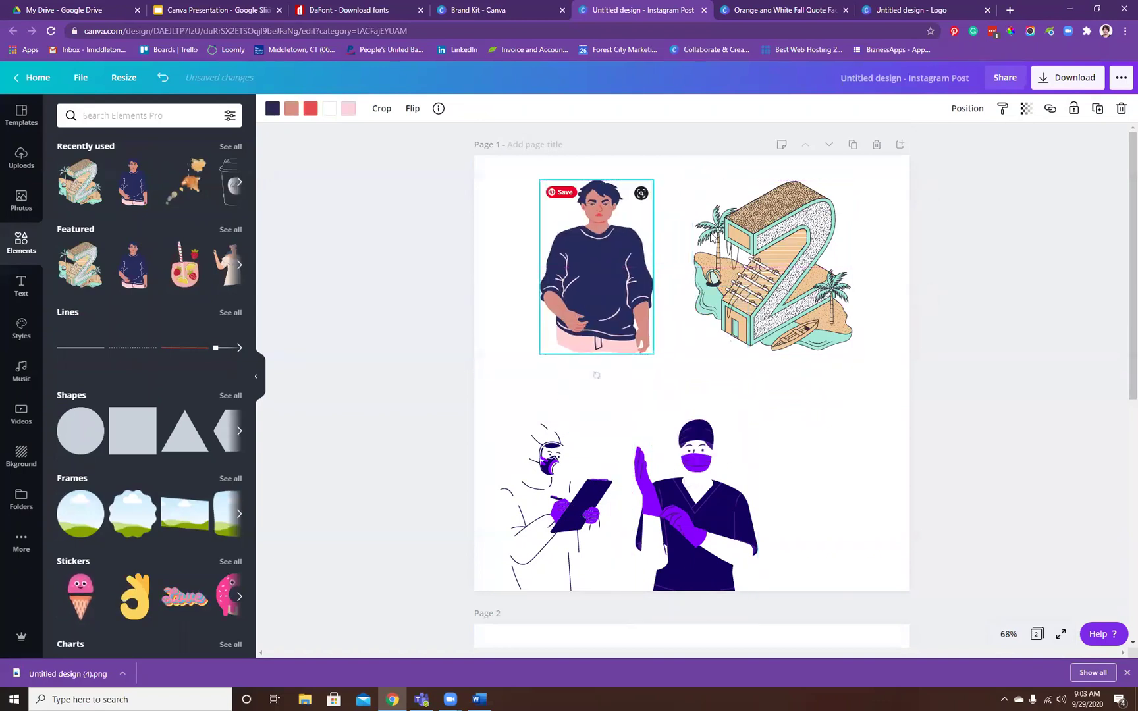
- Lock the masked medical worker in place and rearrange the clipboard figure, the man in the sweater and the number 2 around it
left_click(698, 494)
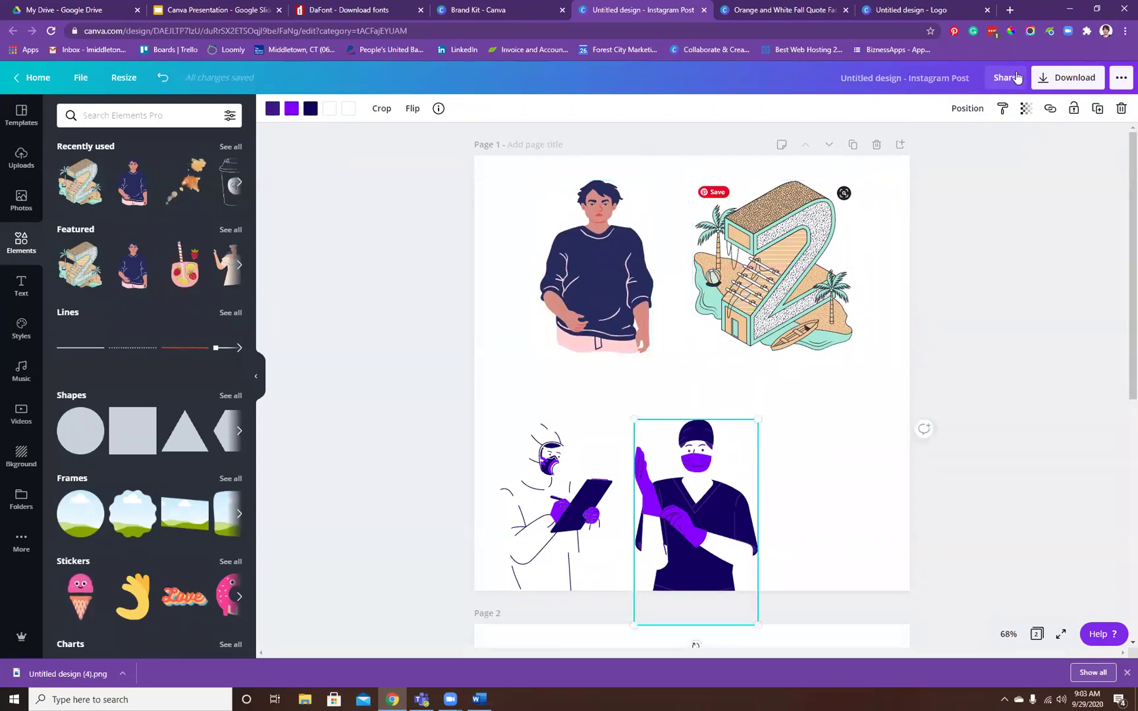
left_click(1073, 108)
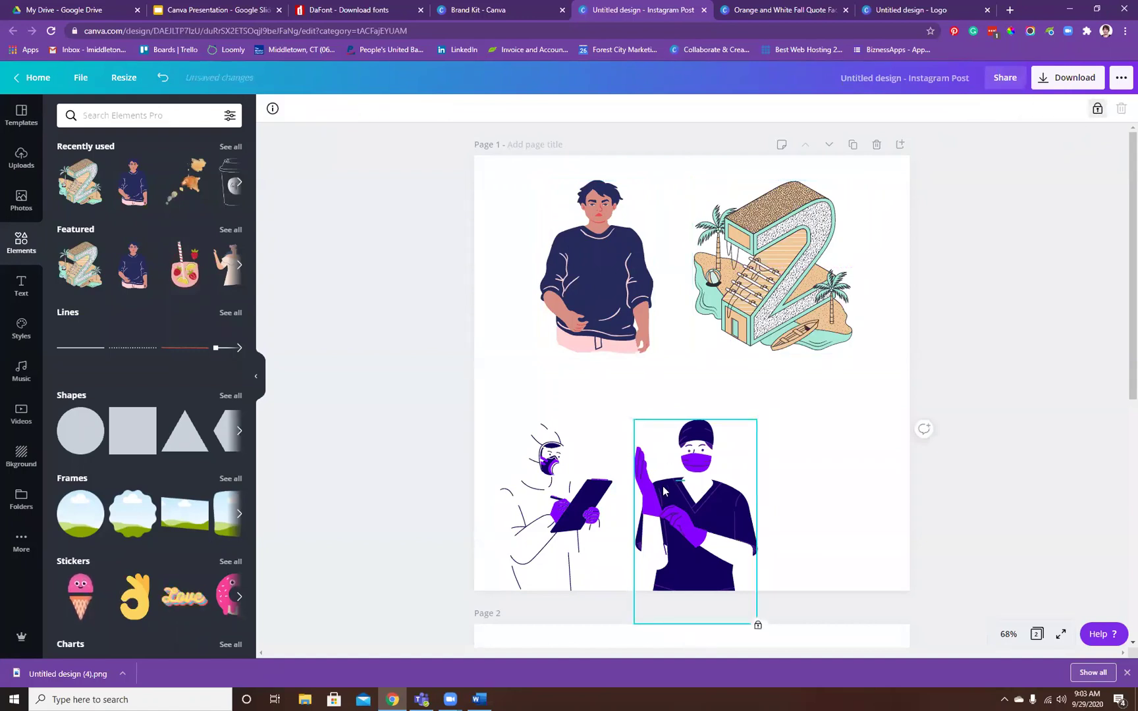
left_click_drag(589, 499, 847, 416)
left_click_drag(592, 277, 547, 496)
left_click_drag(788, 280, 619, 305)
- Unlock the masked medical worker and move it up so the whole figure fits on the page
left_click(702, 491)
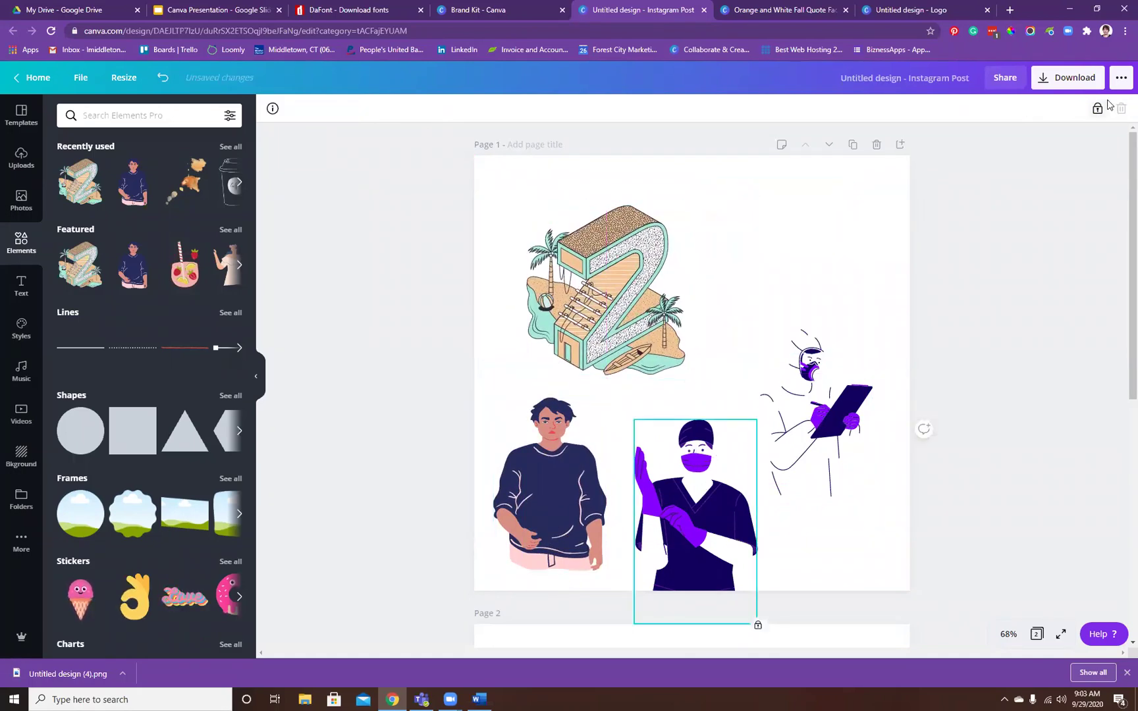
left_click(1100, 108)
left_click_drag(698, 473, 719, 382)
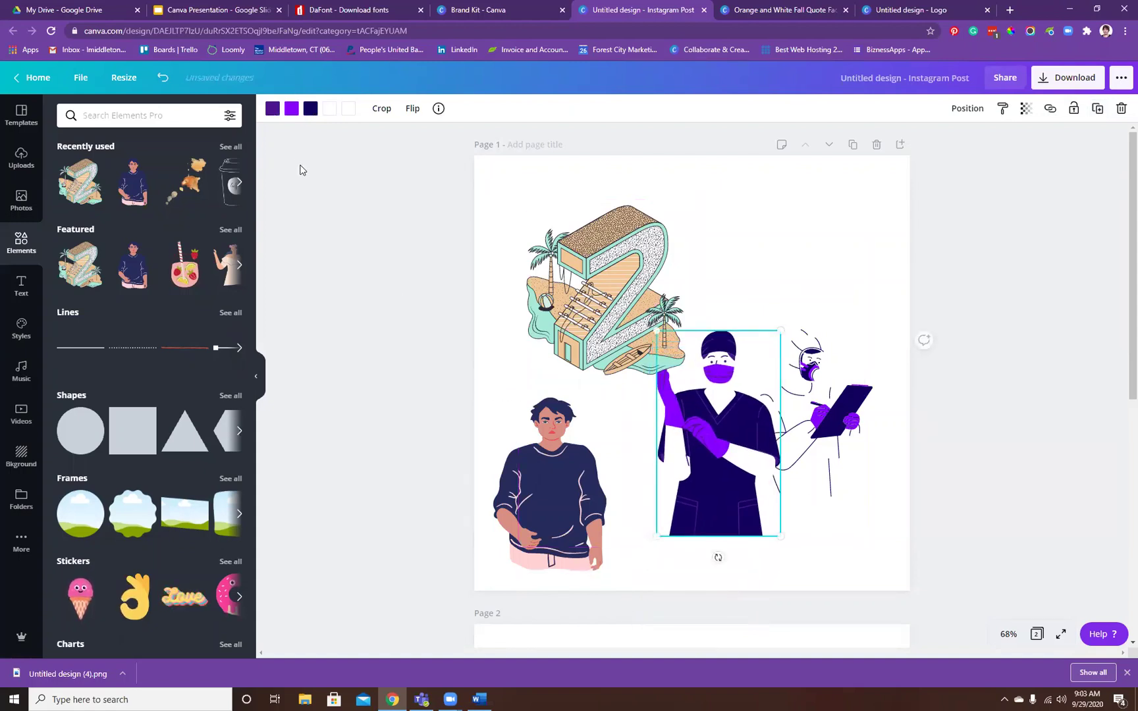
left_click_drag(714, 417, 711, 460)
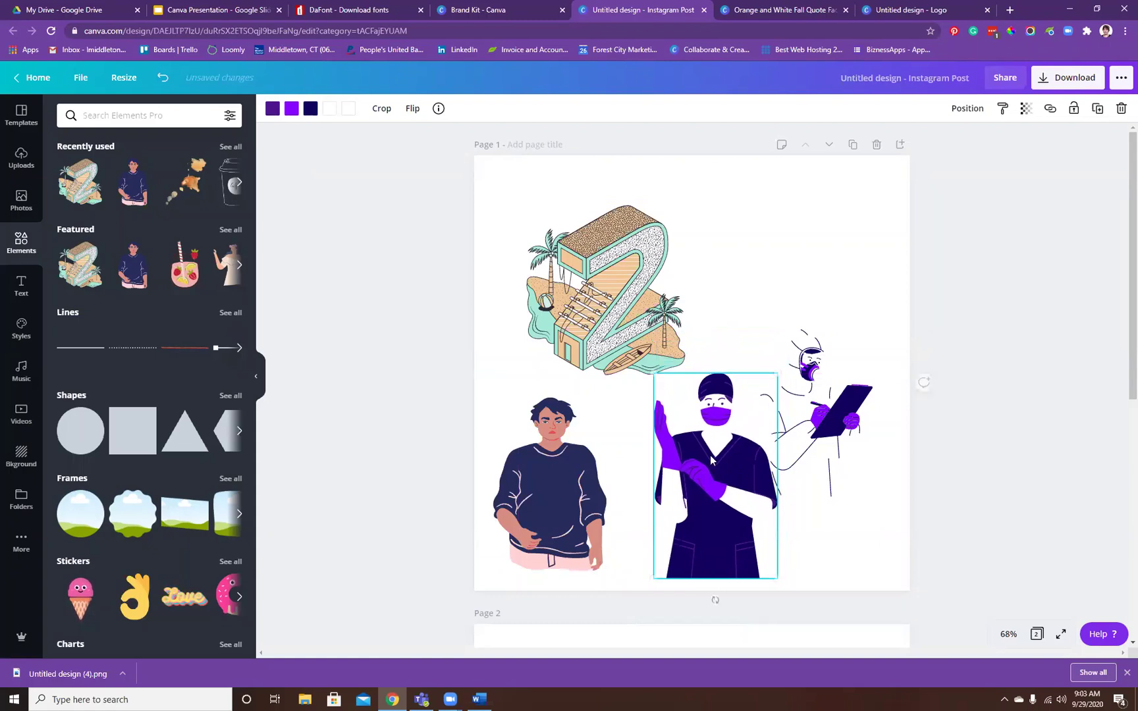
- Recolor the medical worker's mask and gloves red and the white face area light tan, using the document colors
left_click(312, 110)
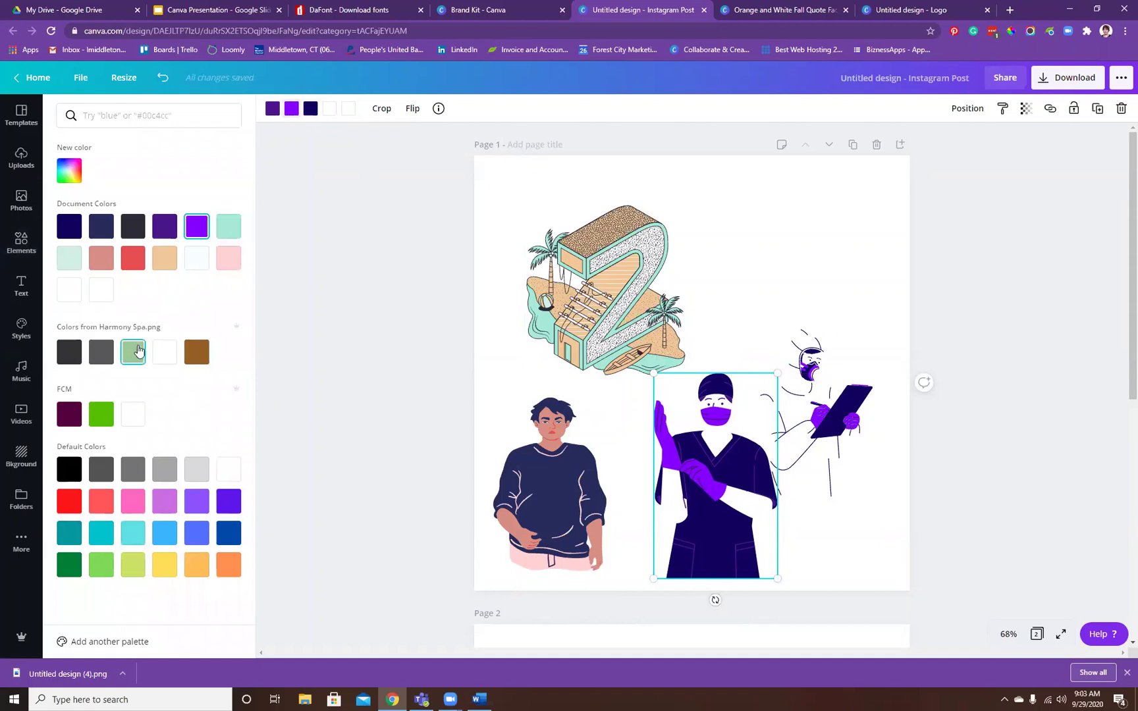
left_click(133, 257)
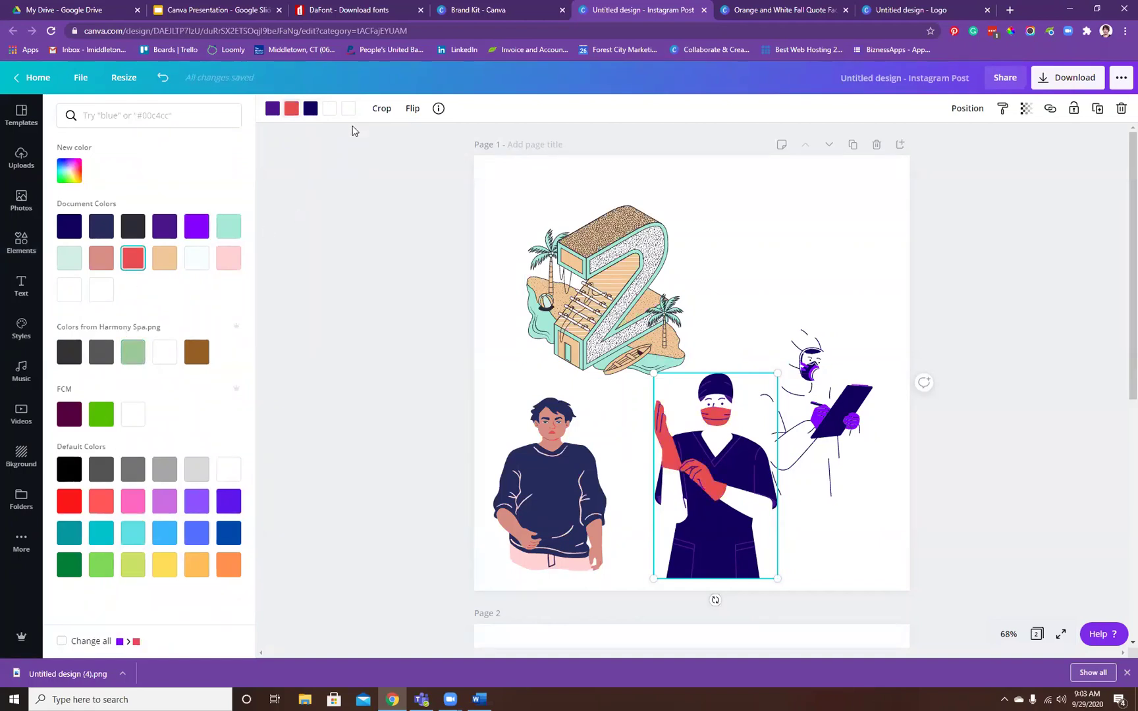
left_click(346, 108)
left_click(165, 258)
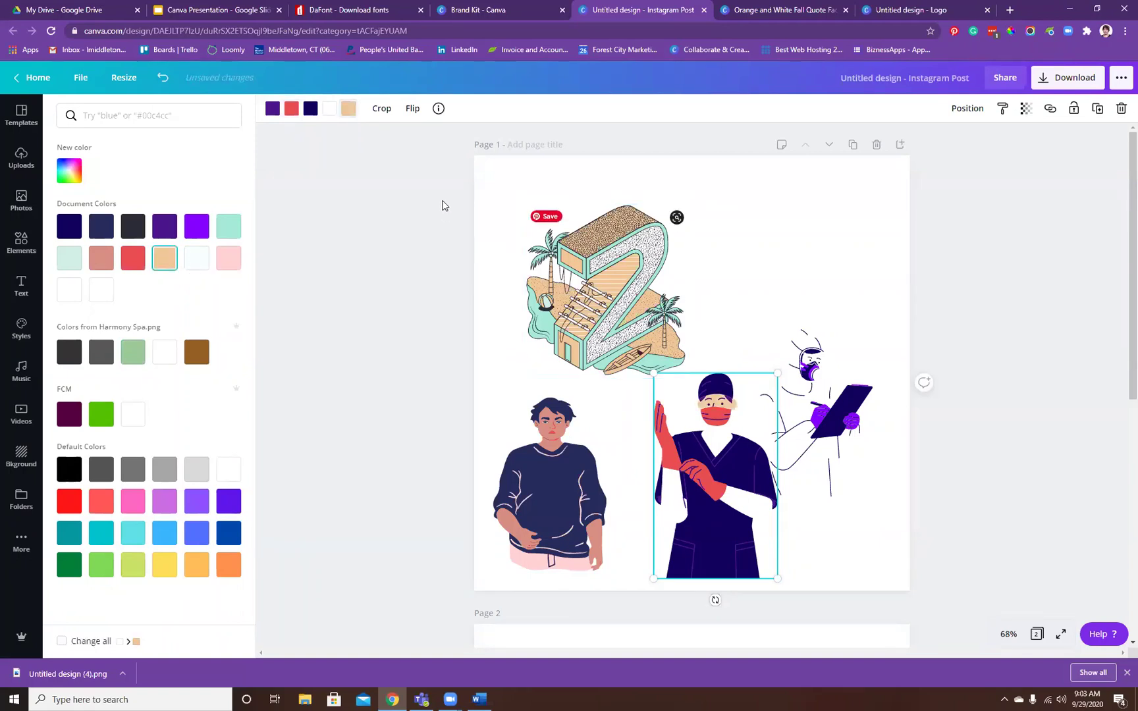
left_click(382, 110)
left_click_drag(651, 374, 689, 393)
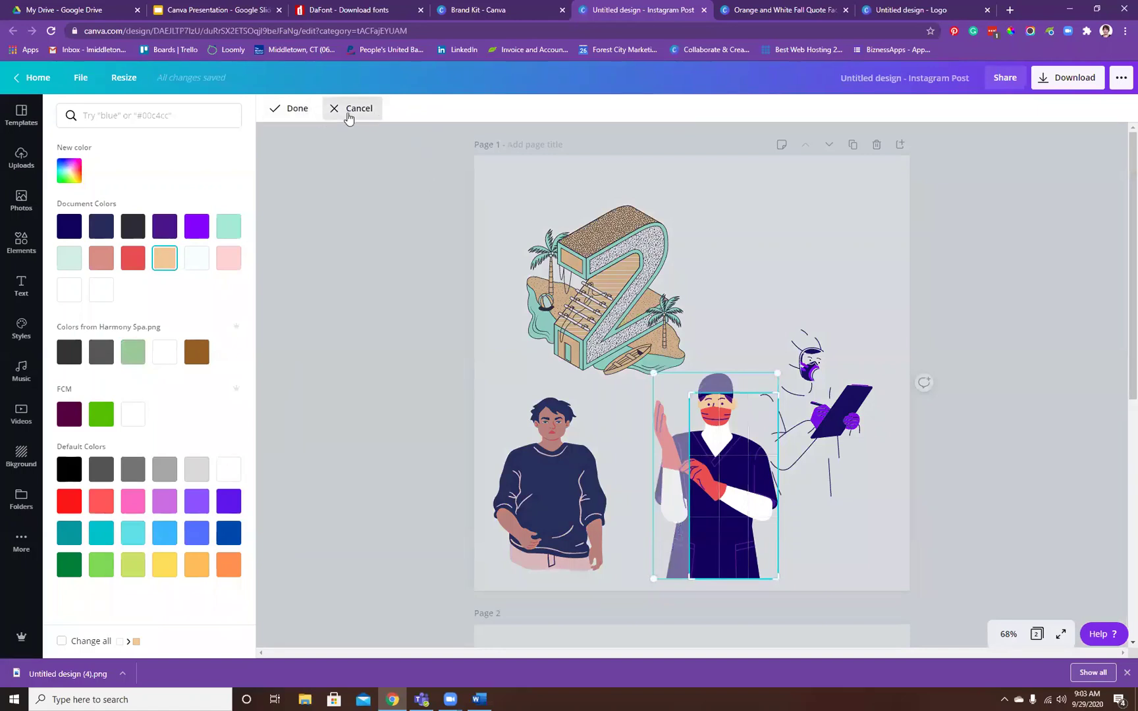
left_click(338, 110)
- Flip the masked medical worker horizontally
left_click(412, 109)
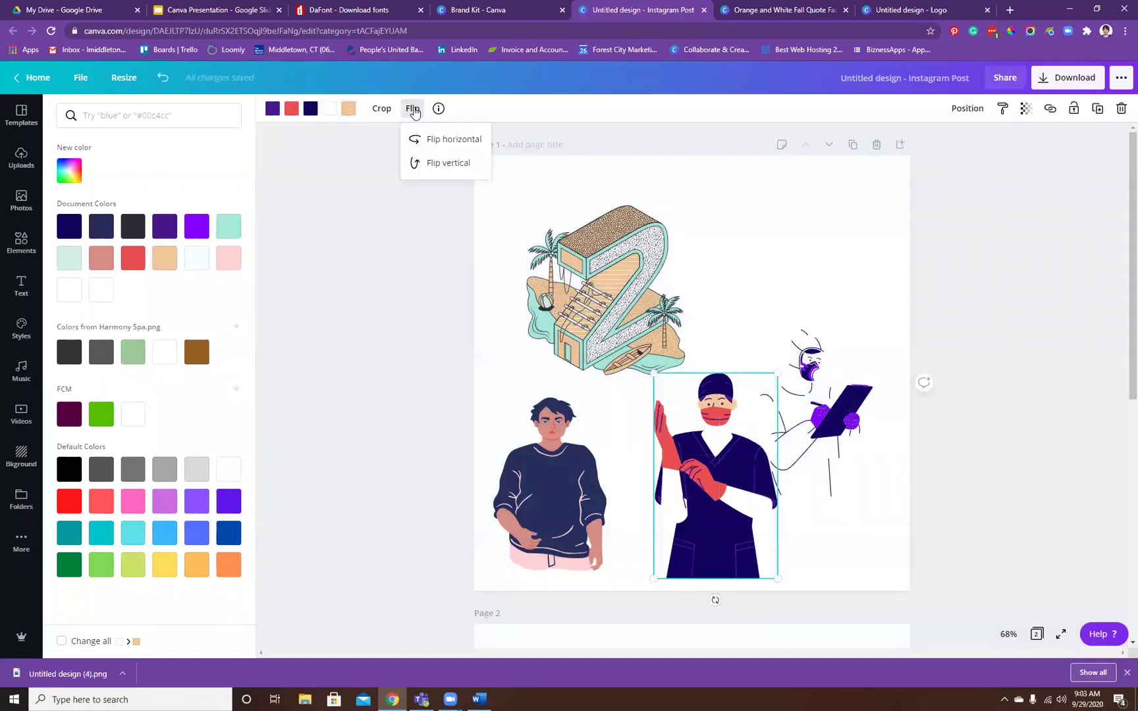
left_click(435, 144)
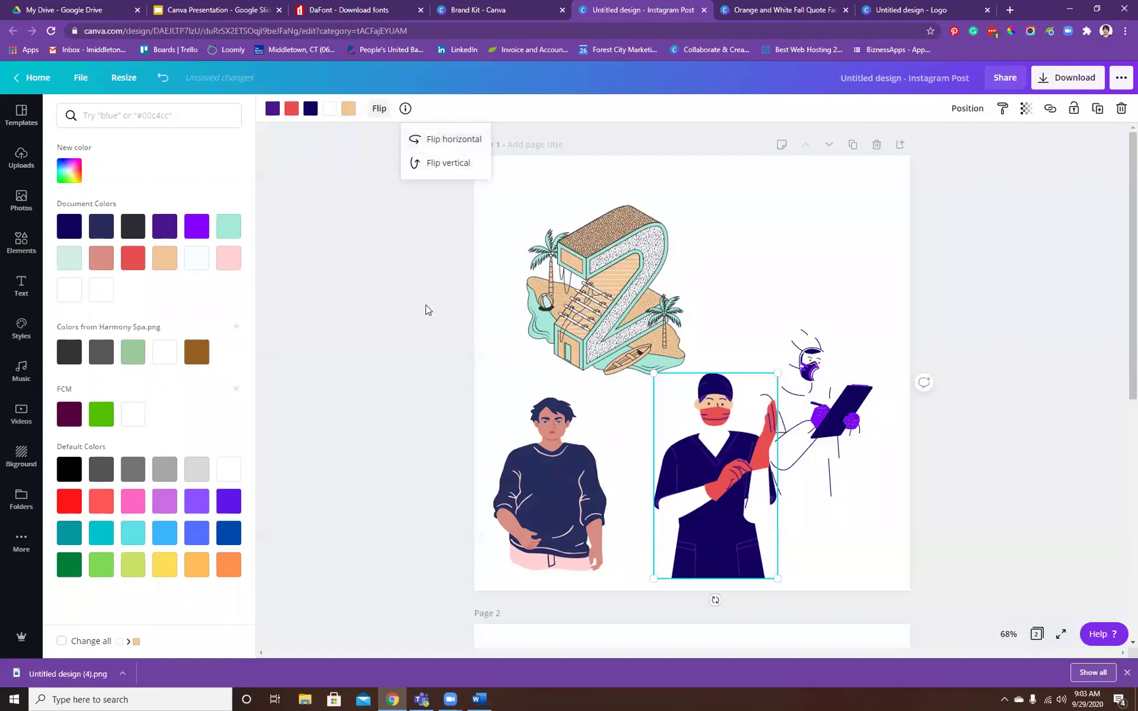
left_click(426, 273)
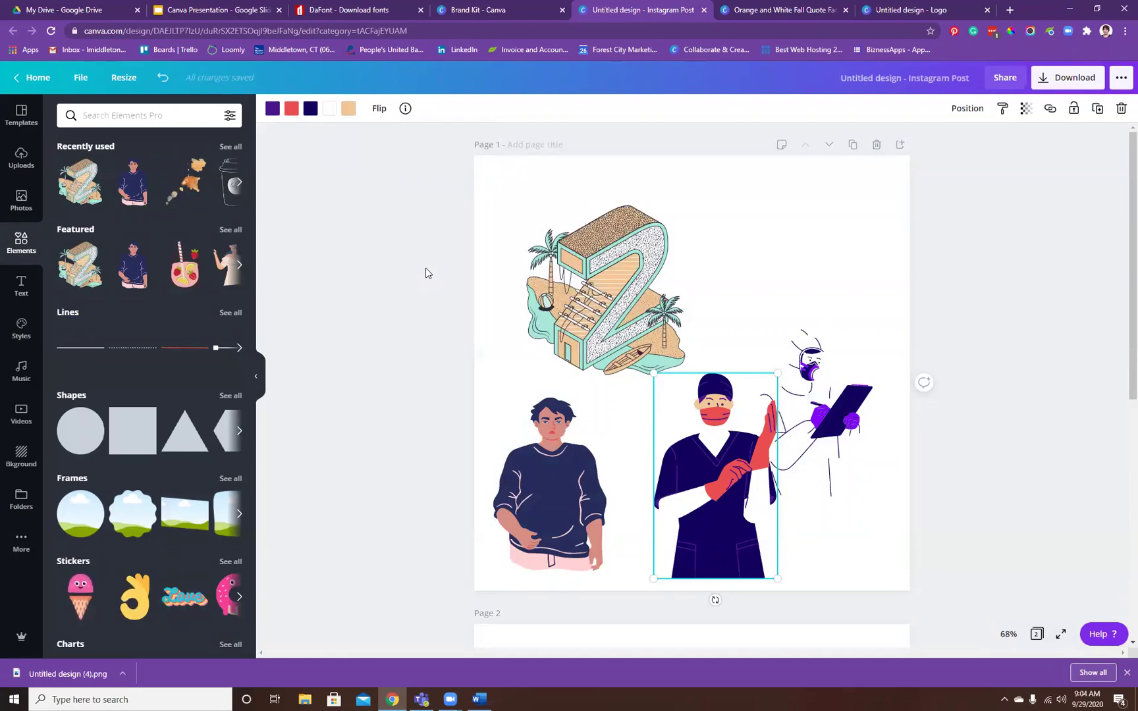
- Leave the design for the Canva home page and open the Content Planner calendar
left_click(33, 77)
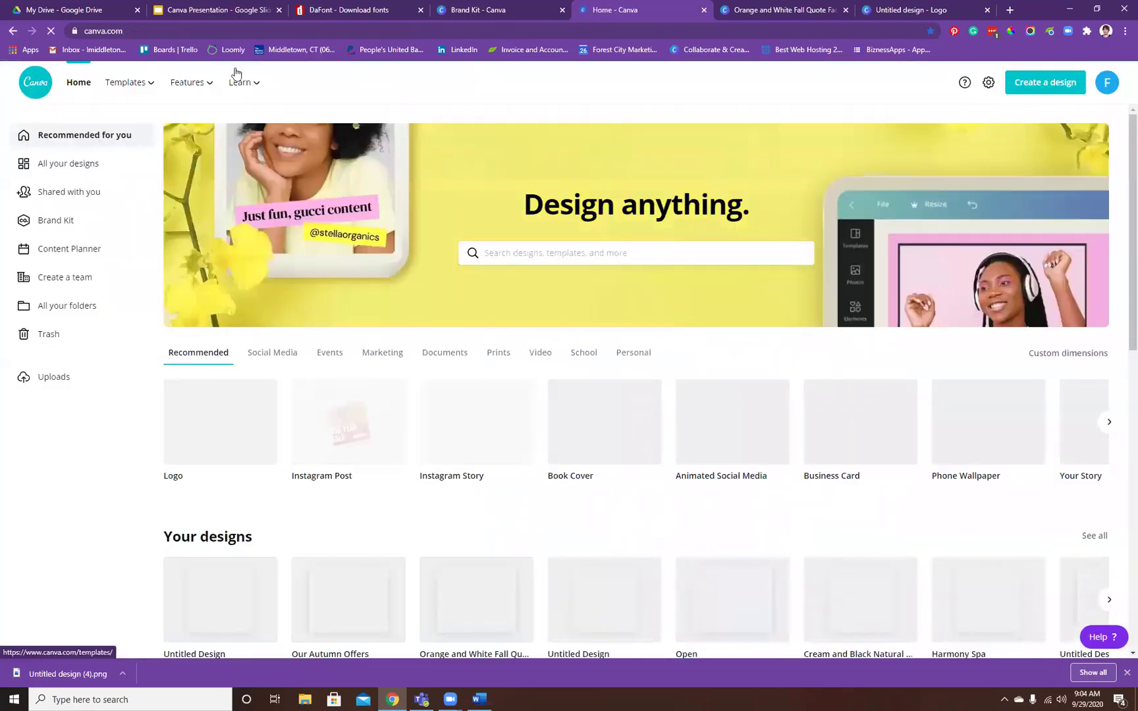
mouse_move(243, 89)
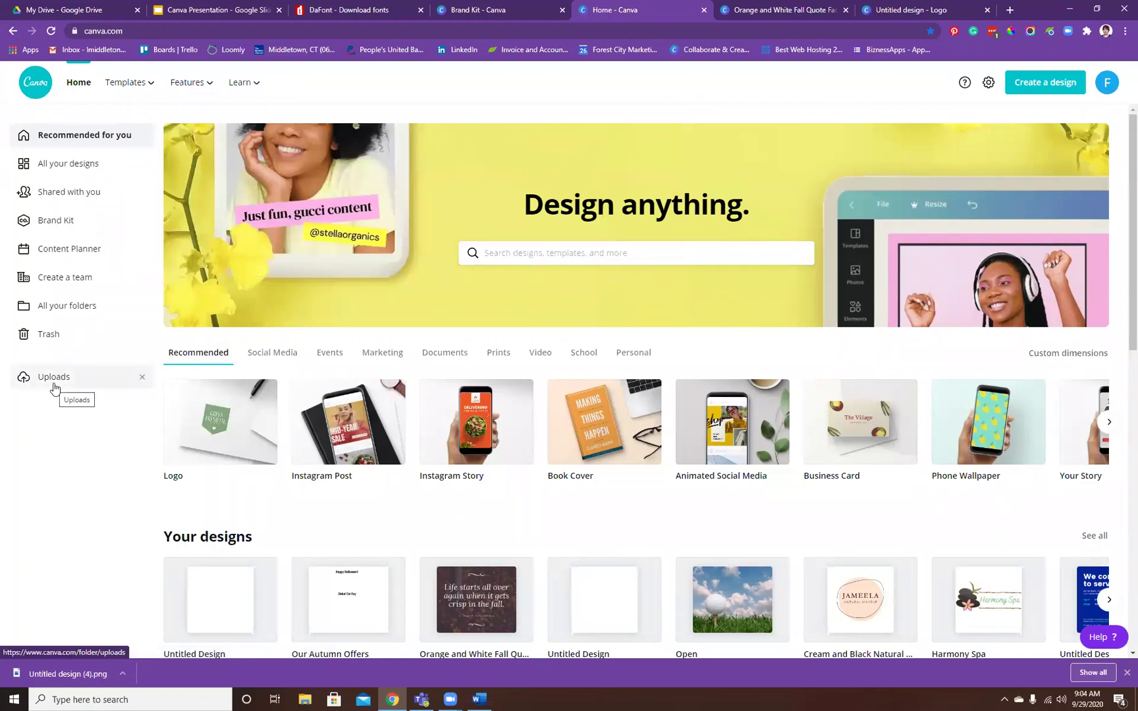
left_click(52, 246)
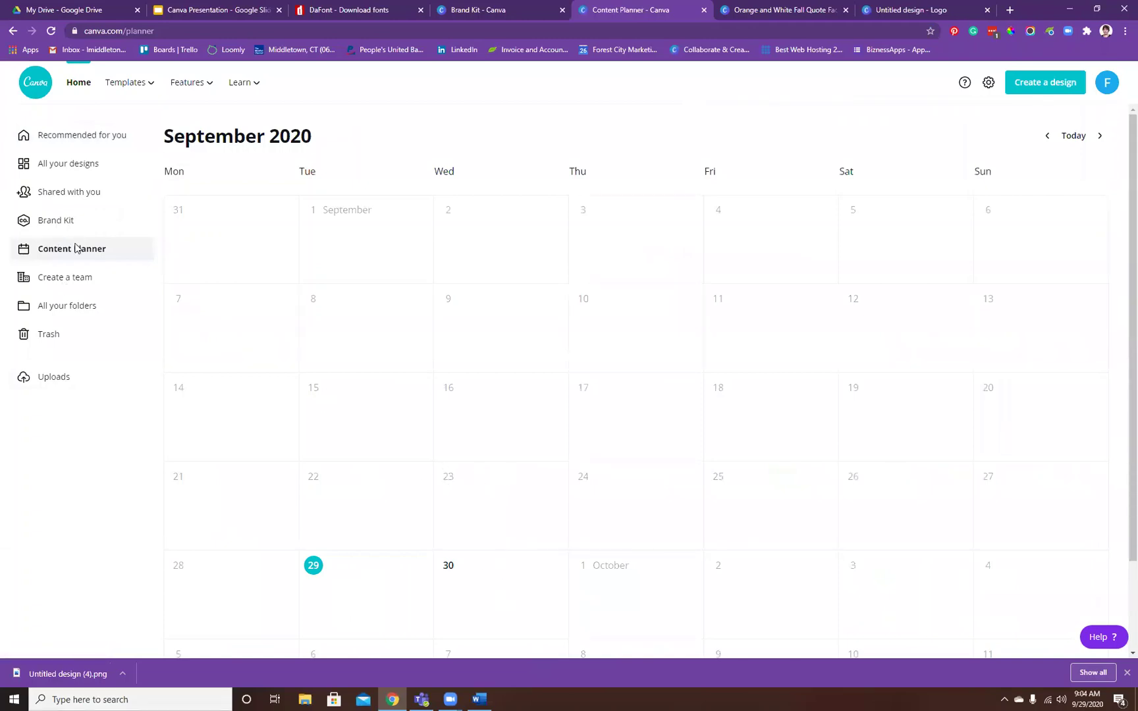
left_click(75, 82)
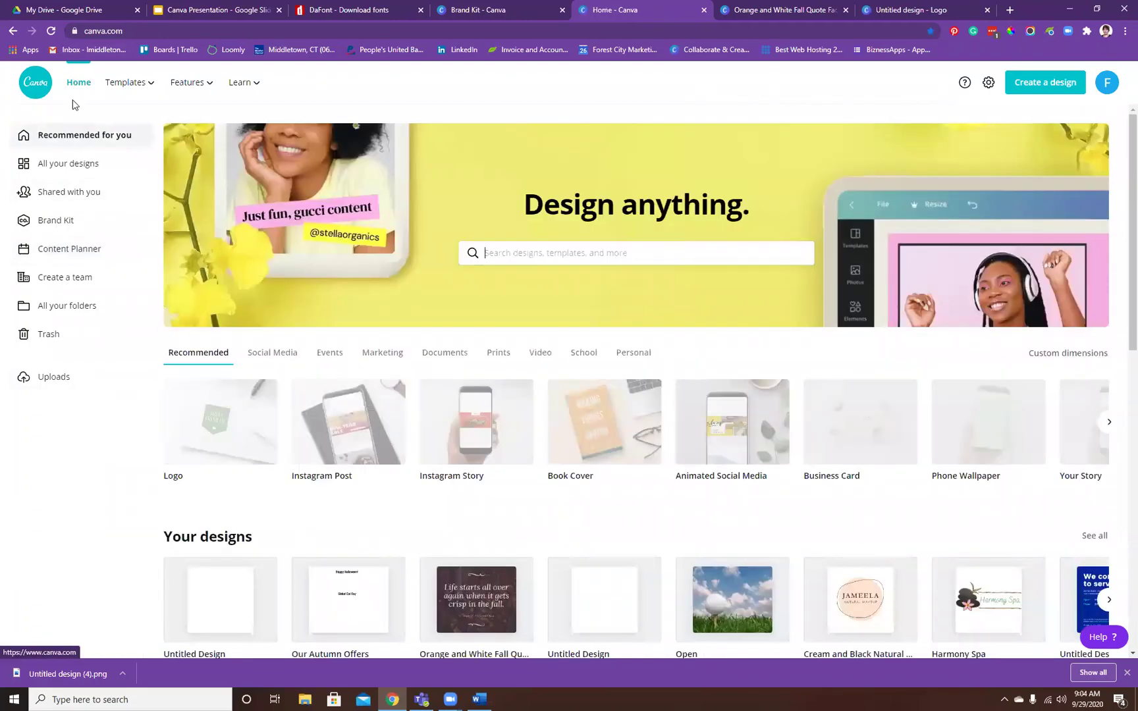
left_click(61, 247)
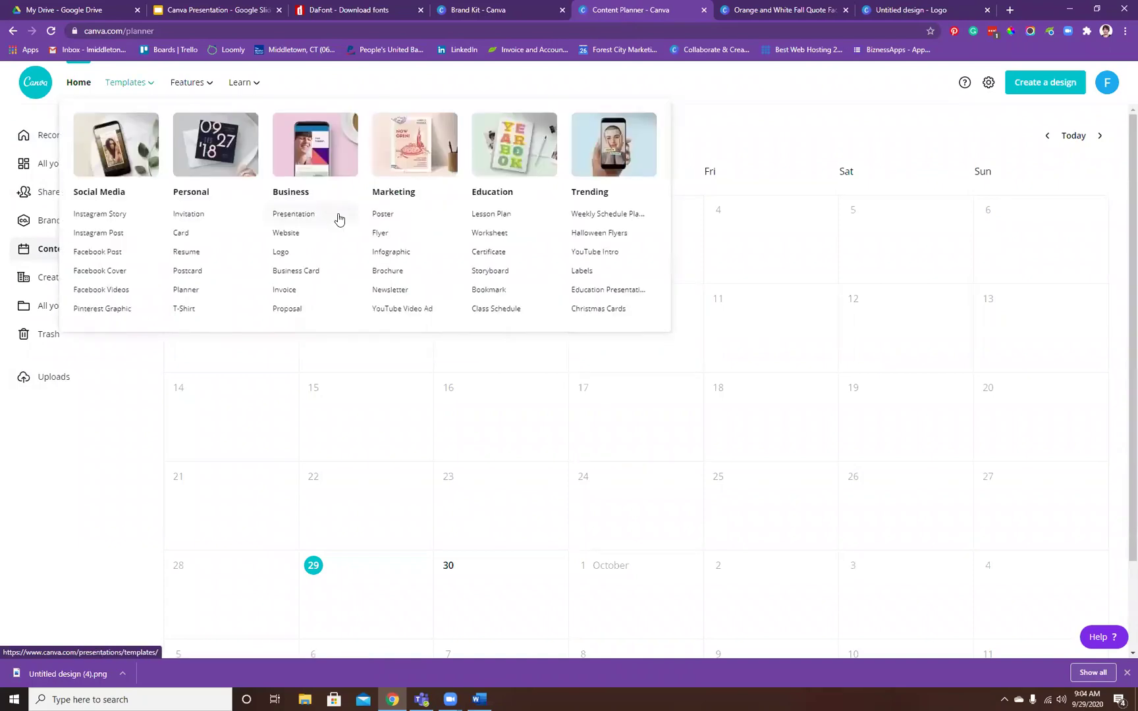
- Look through the existing designs that can be scheduled for September 29, including a search for "coffee"
scroll(815, 305, "down", 2)
scroll(816, 302, "up", 2)
scroll(816, 302, "down", 2)
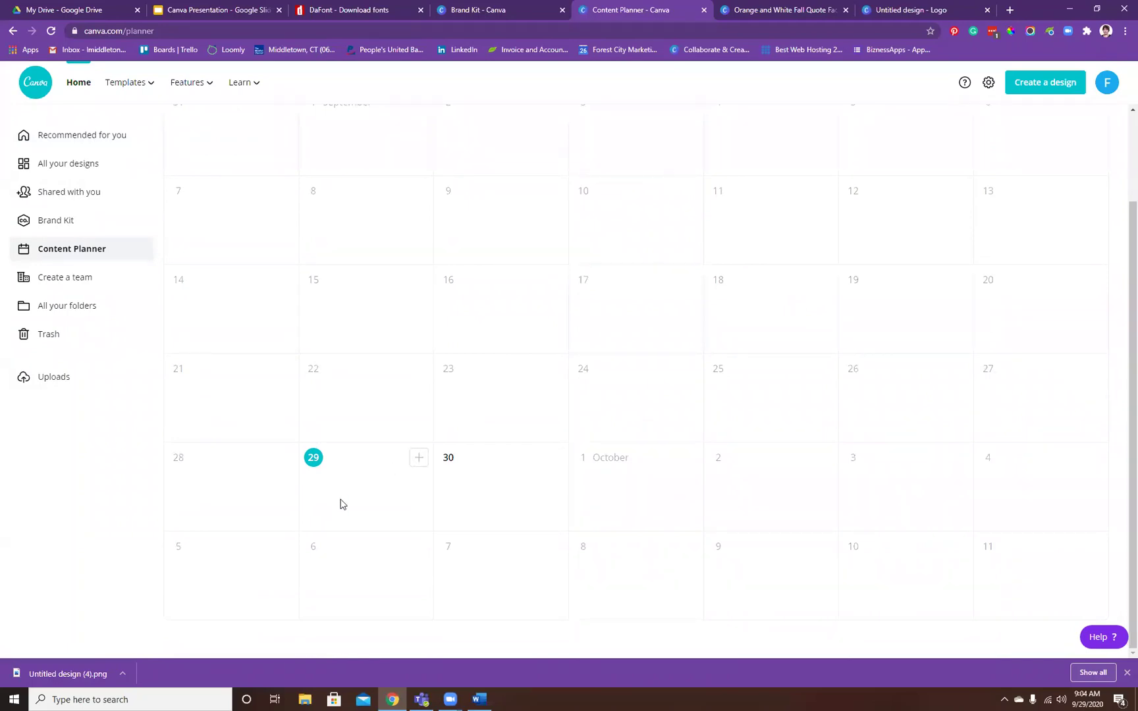
left_click(419, 459)
left_click(393, 433)
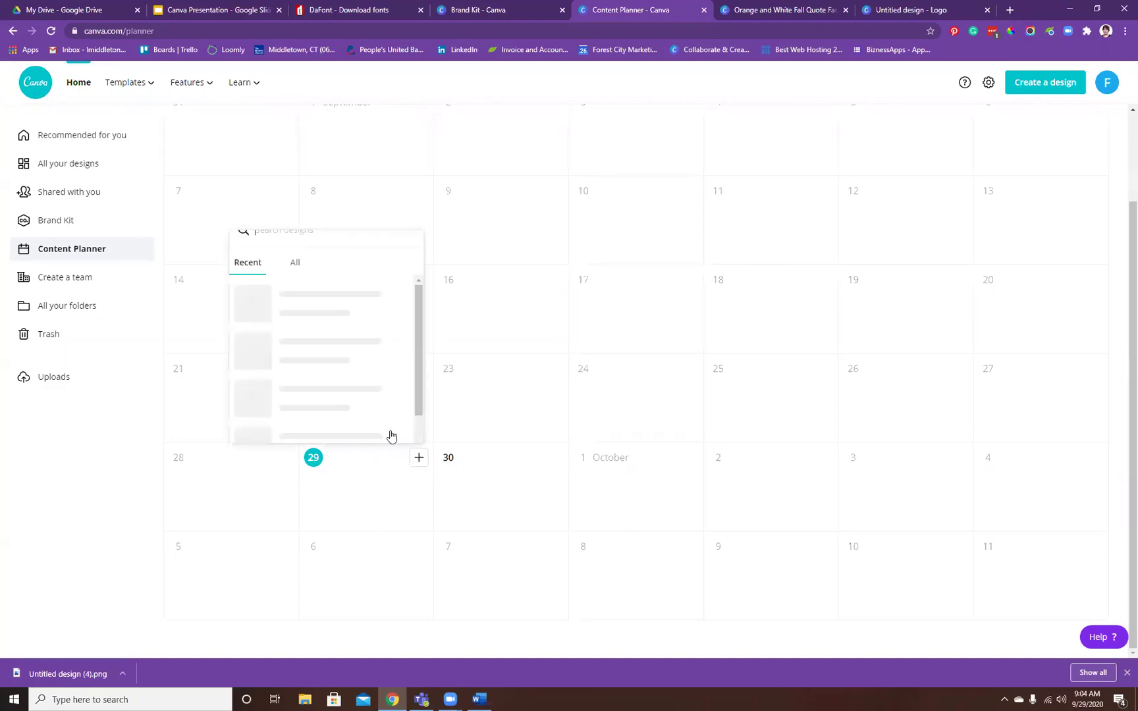
scroll(353, 354, "down", 3)
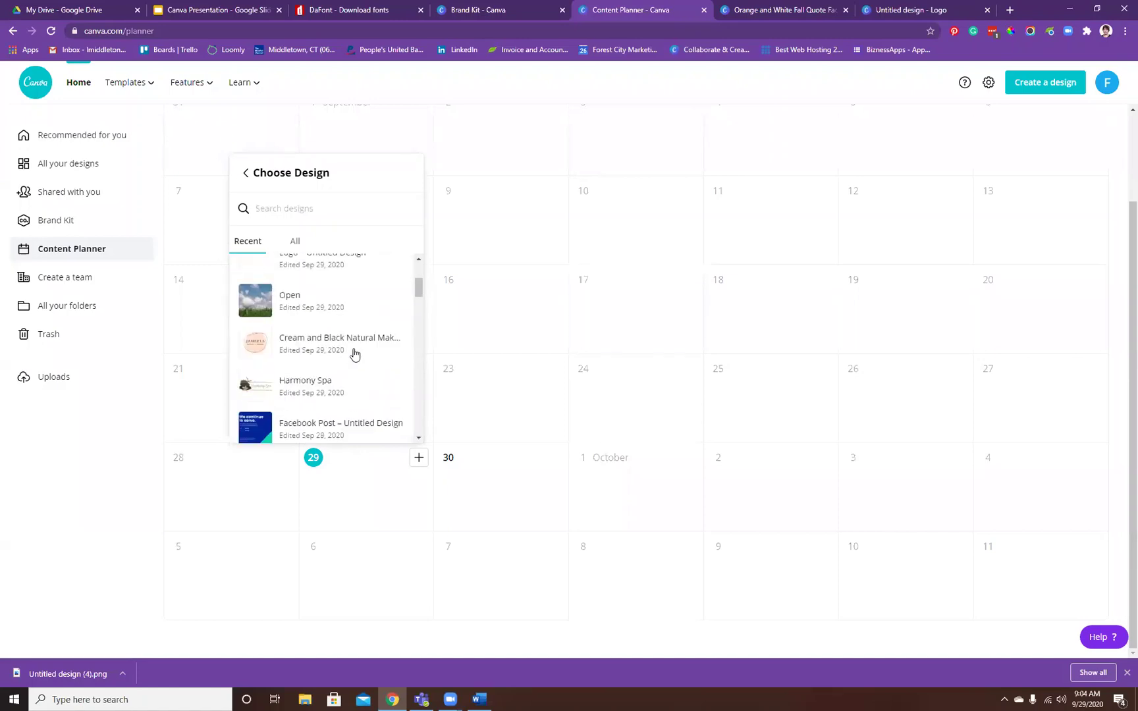
type("coffee")
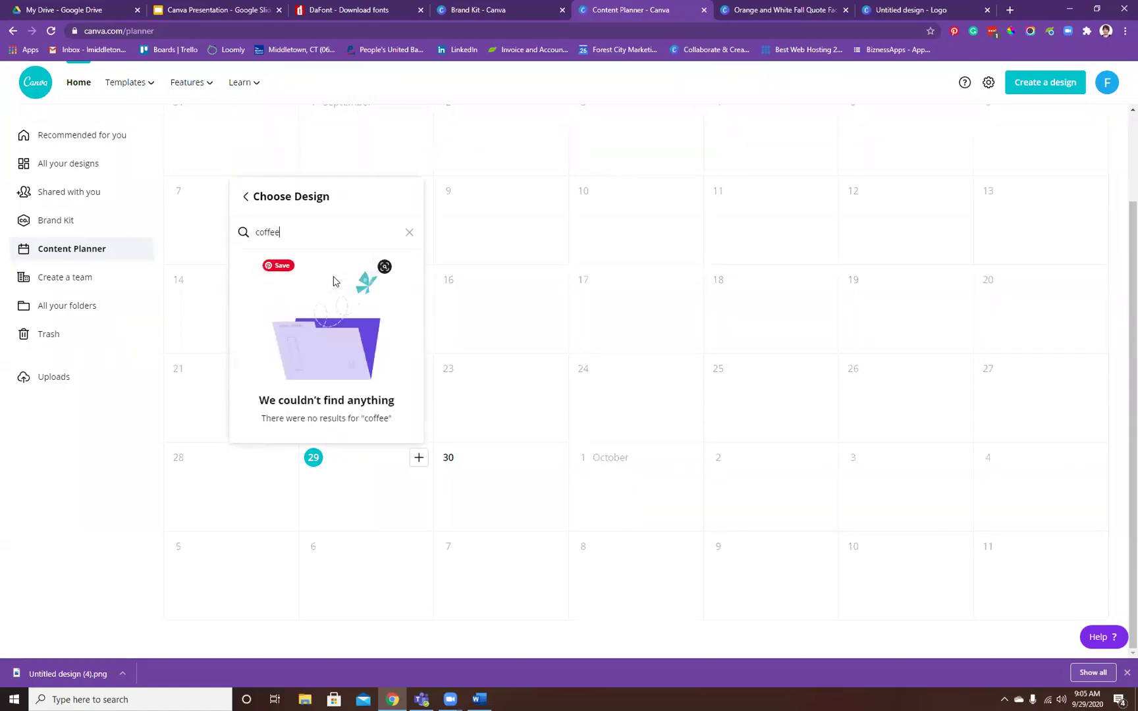
left_click(409, 234)
scroll(369, 326, "down", 3)
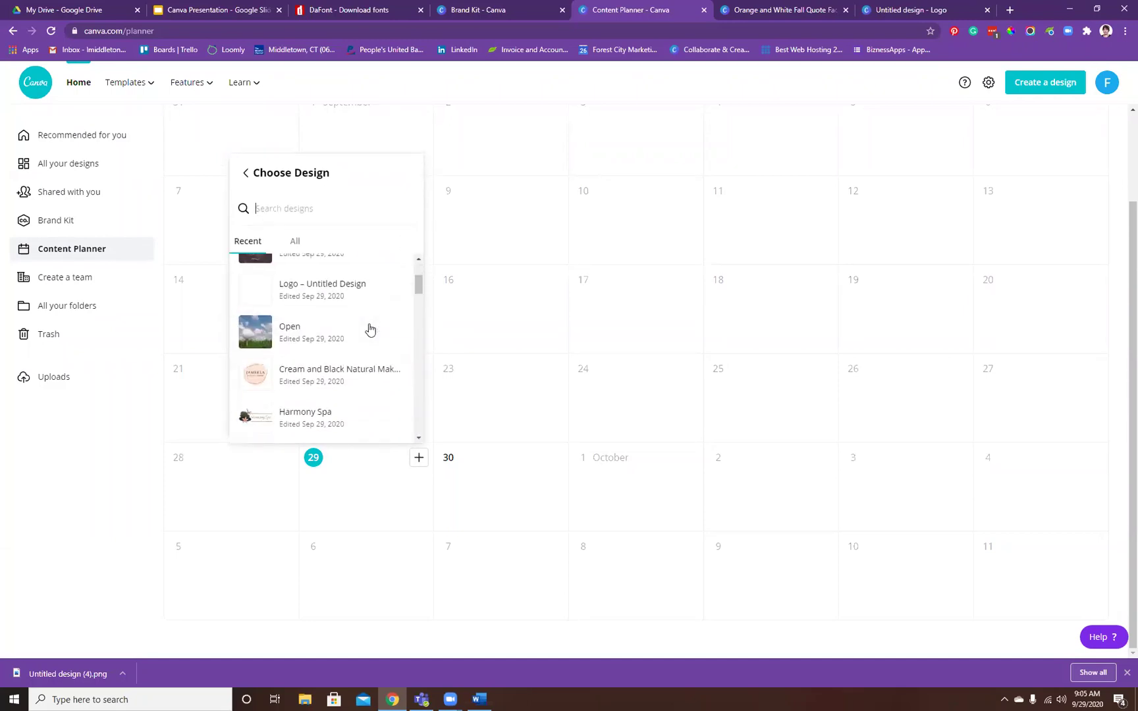
scroll(370, 328, "down", 1)
scroll(371, 326, "up", 1)
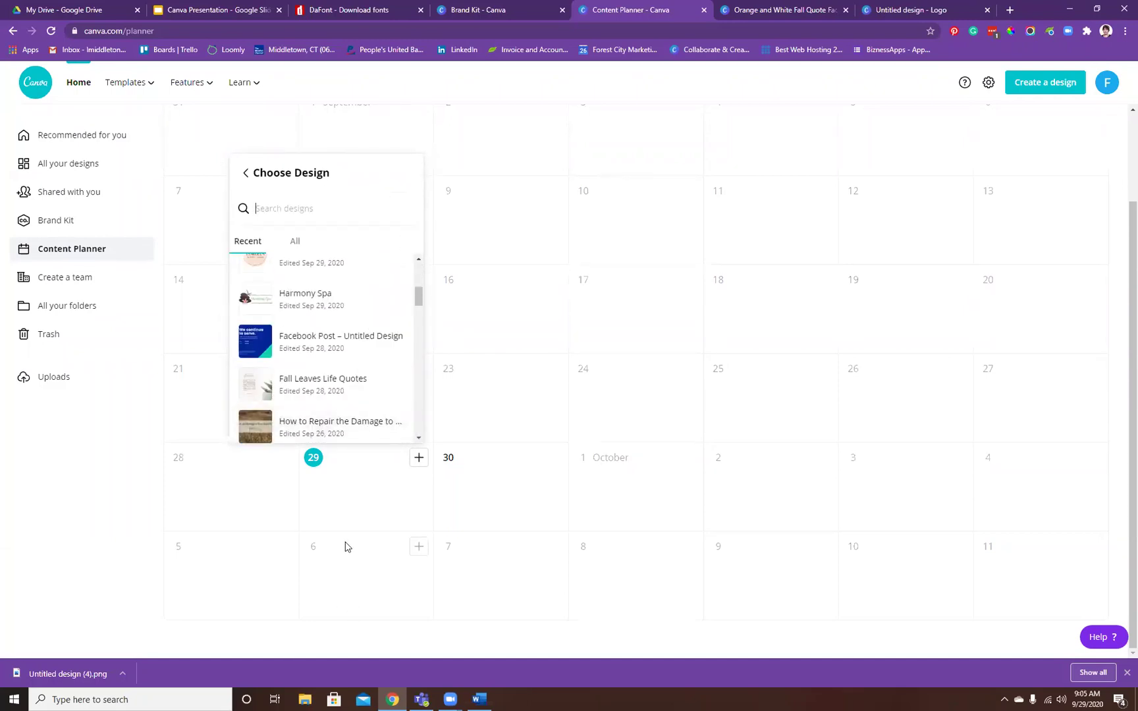
left_click(419, 460)
- Create a new Facebook Post design for September 29 from the planner calendar
left_click(419, 460)
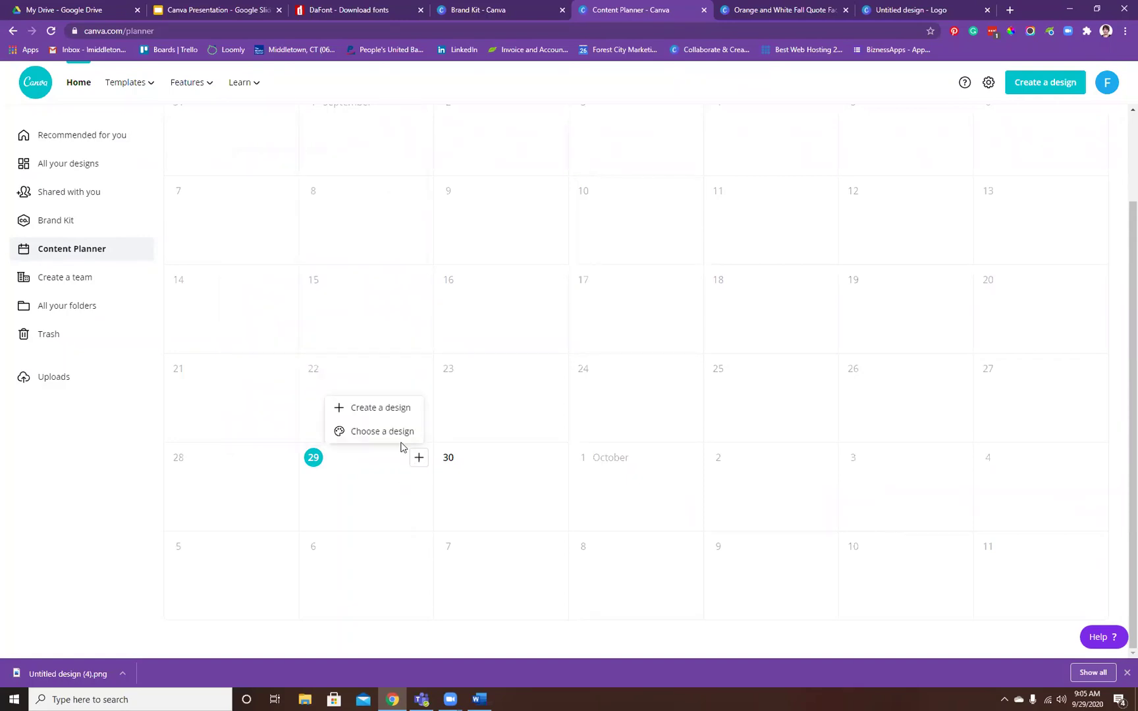
left_click(397, 410)
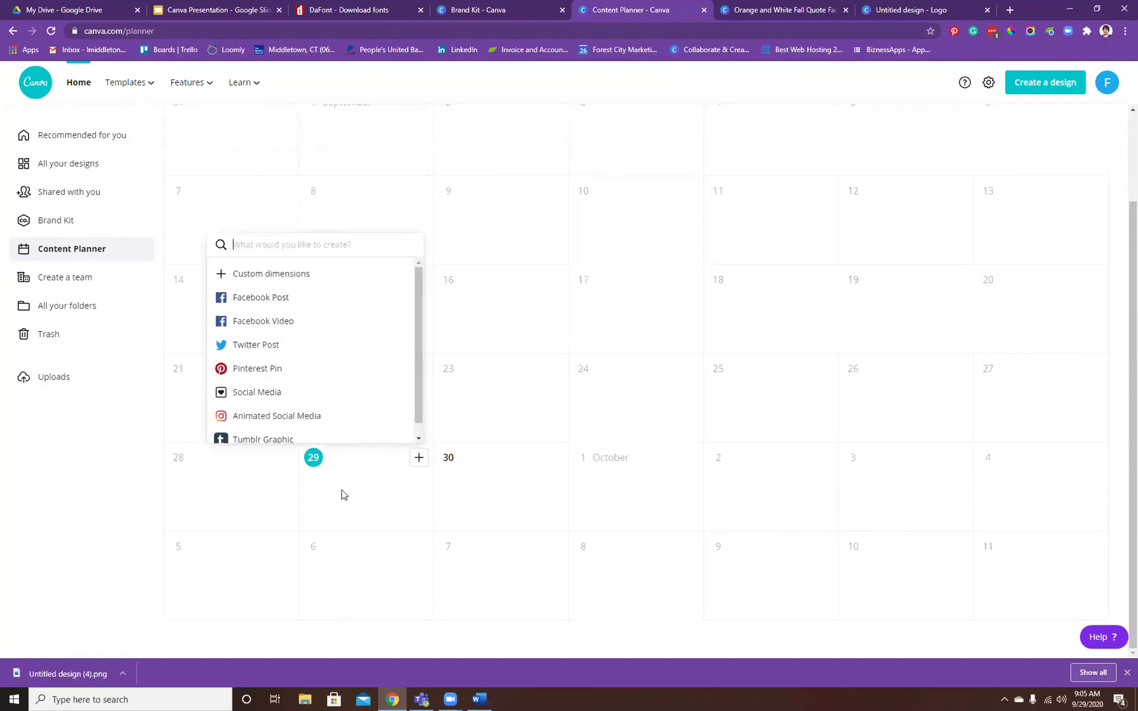
left_click(315, 305)
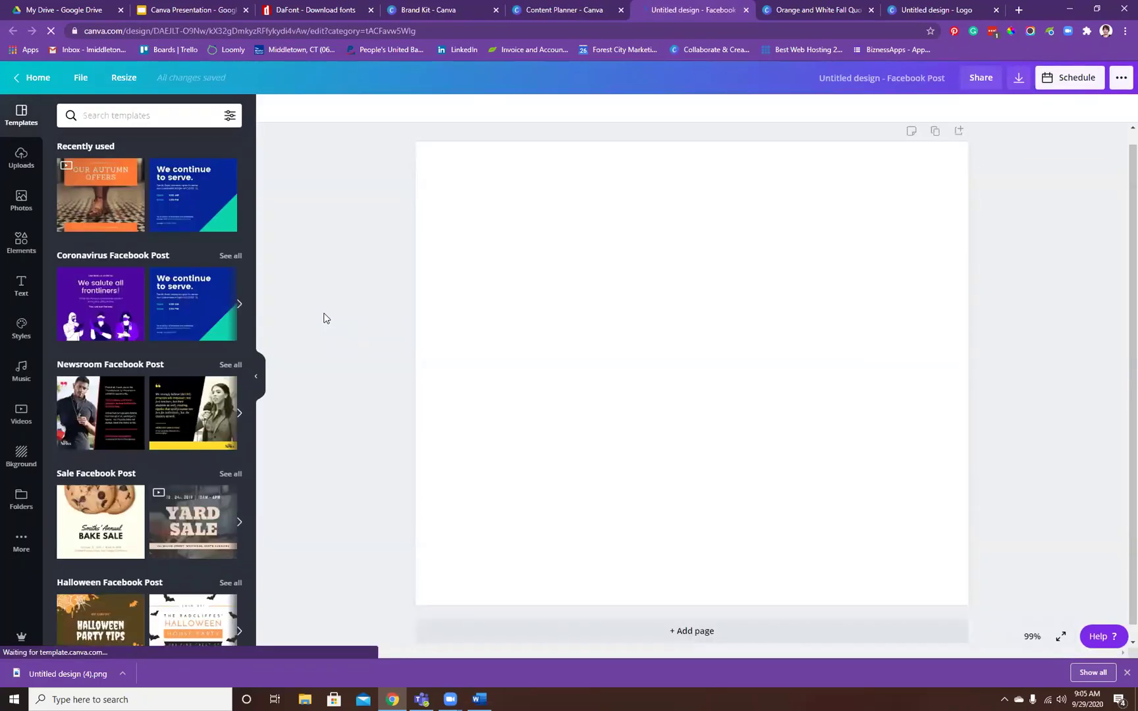
- Find the steaming white cup of black coffee among the "coffee" elements and place it enlarged and horizontally centered on the page
left_click(27, 238)
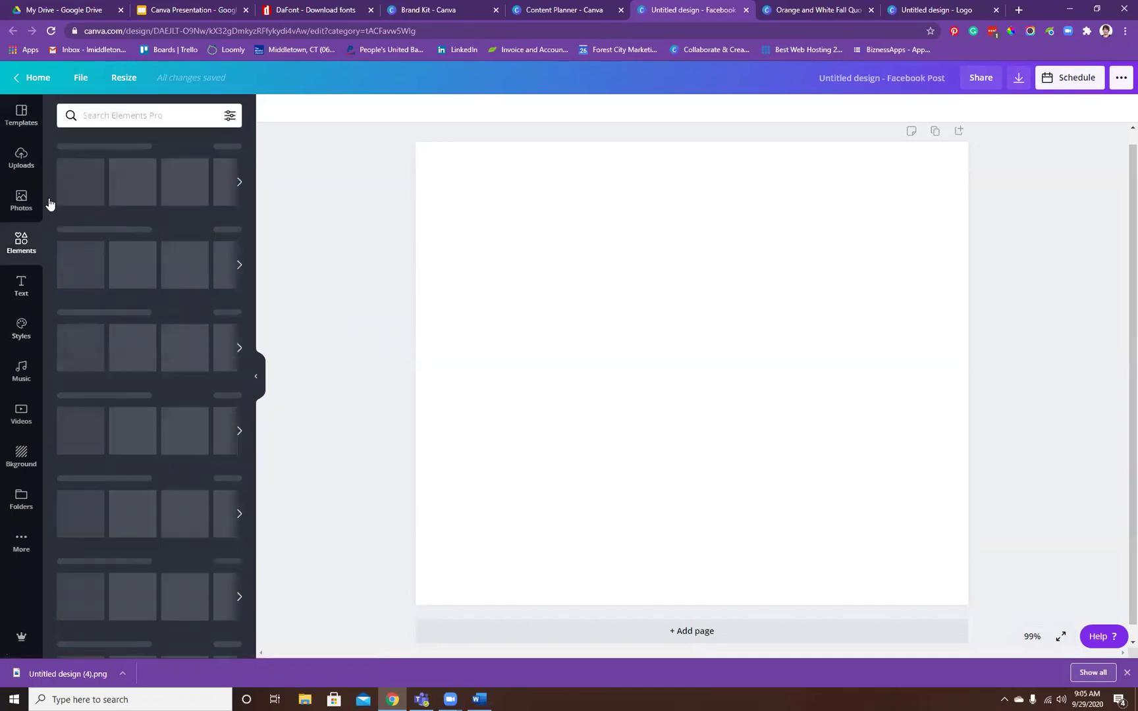
left_click(88, 116)
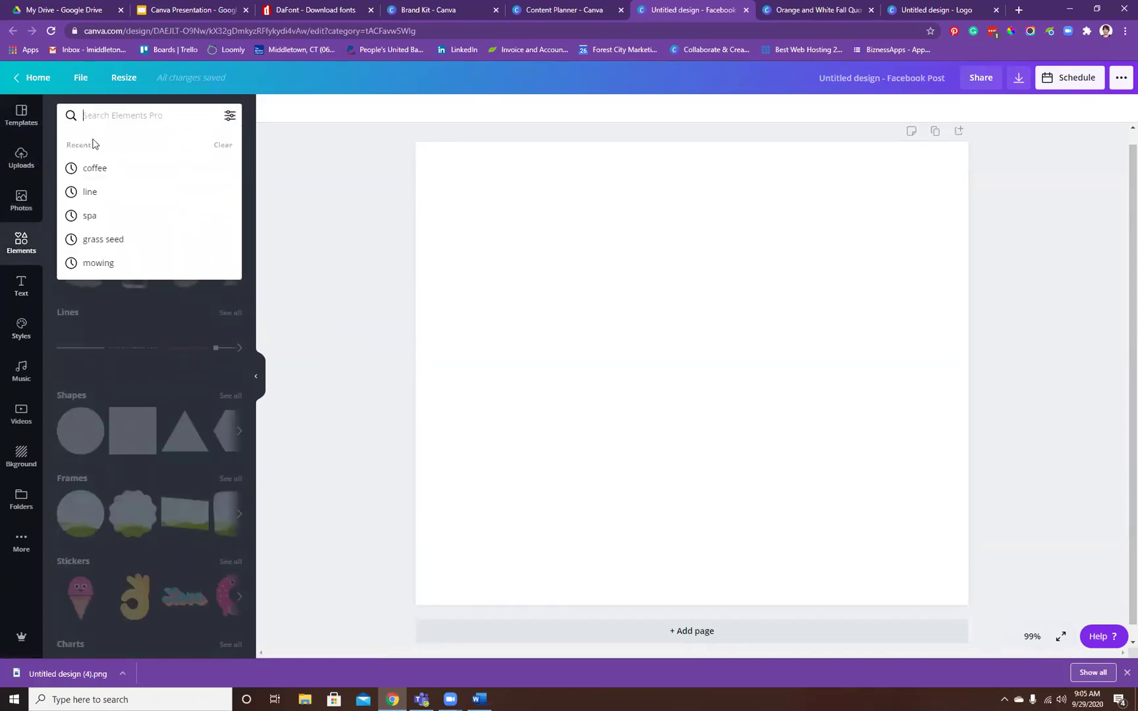
left_click(96, 168)
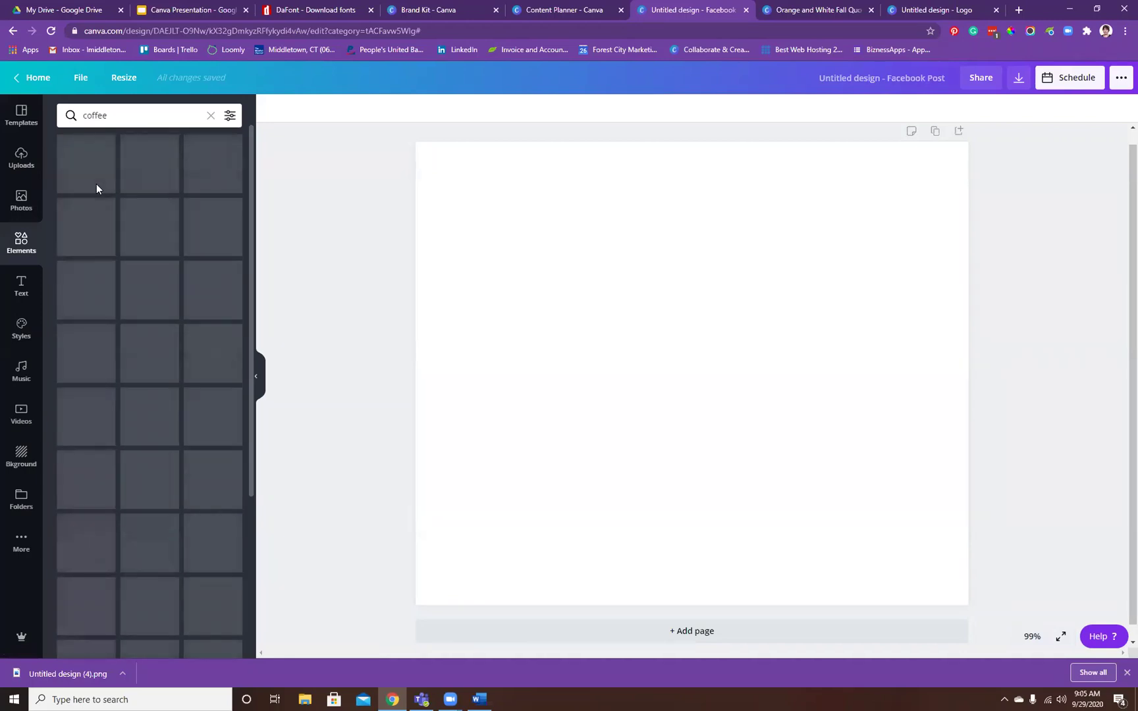
scroll(105, 234, "down", 1)
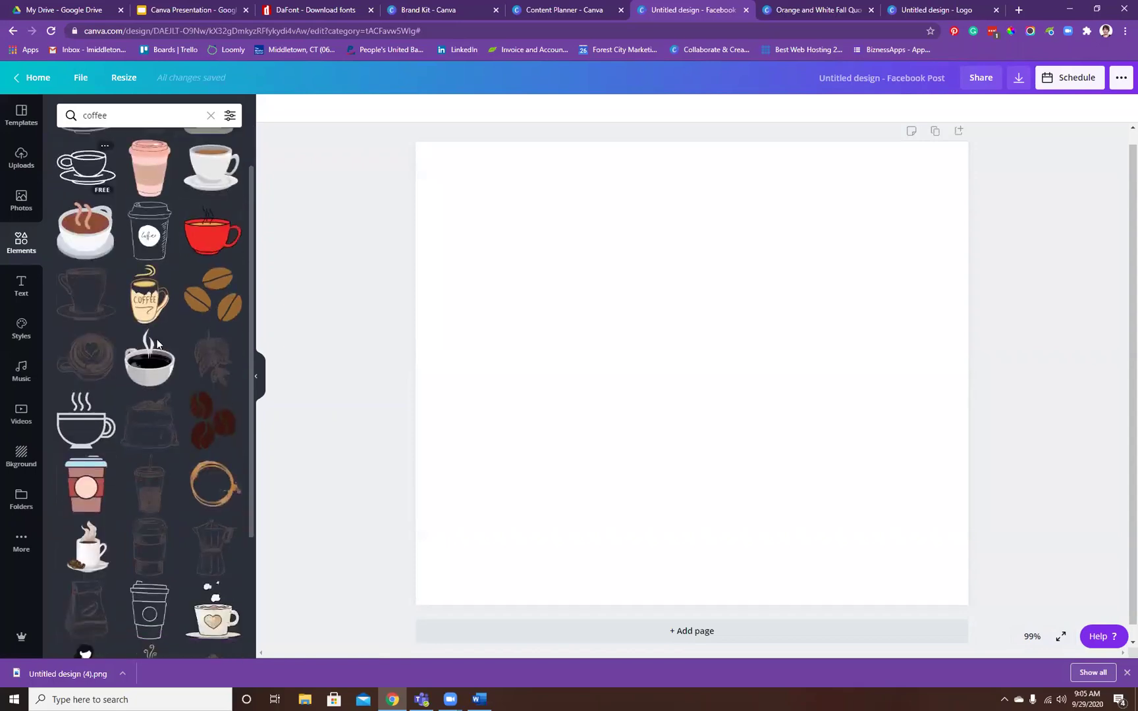
left_click(158, 373)
left_click_drag(613, 464, 448, 634)
left_click_drag(638, 482, 717, 407)
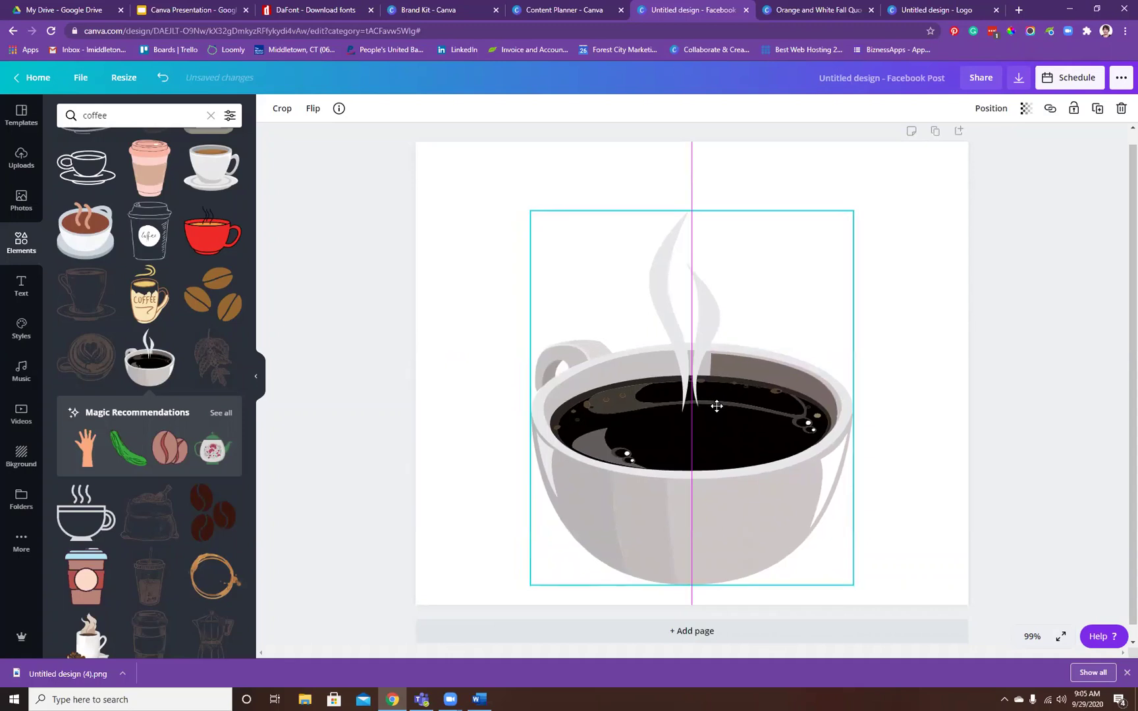
- Add a heading that reads "National Coffee Day"
left_click(33, 283)
left_click(132, 175)
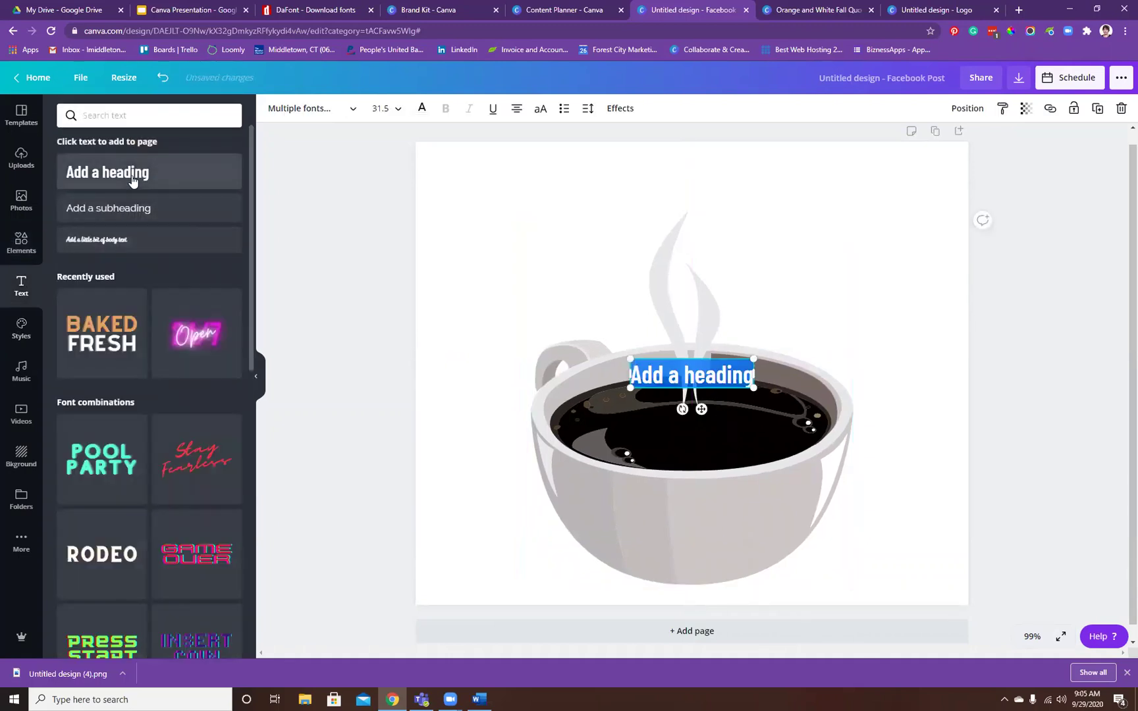
type("National")
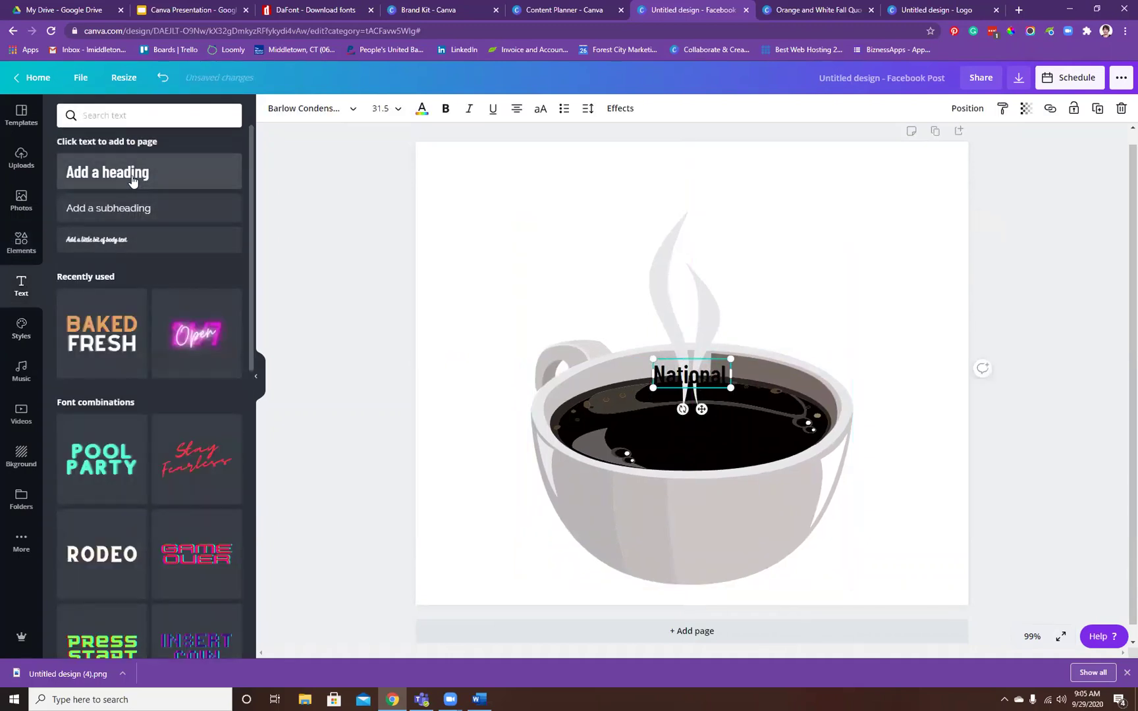
type(" Coffee Day")
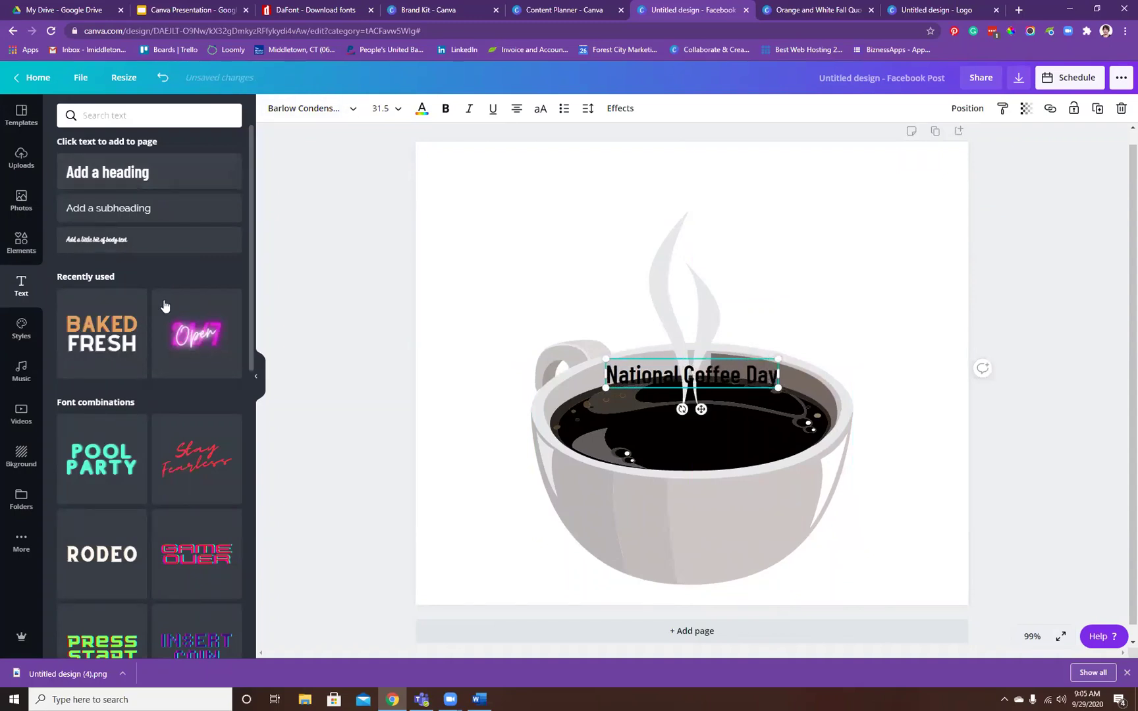
- Set the heading in Bakerie Bold and enlarge it to about size 91.9 across the page above the cup
left_click(319, 112)
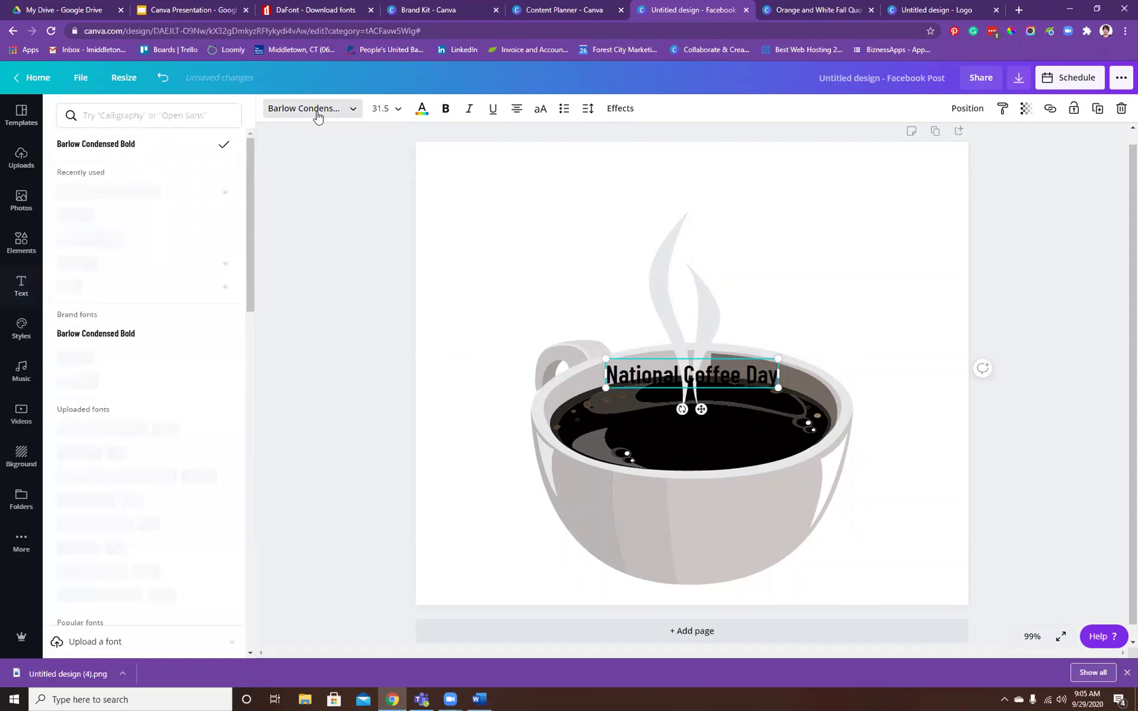
left_click(122, 379)
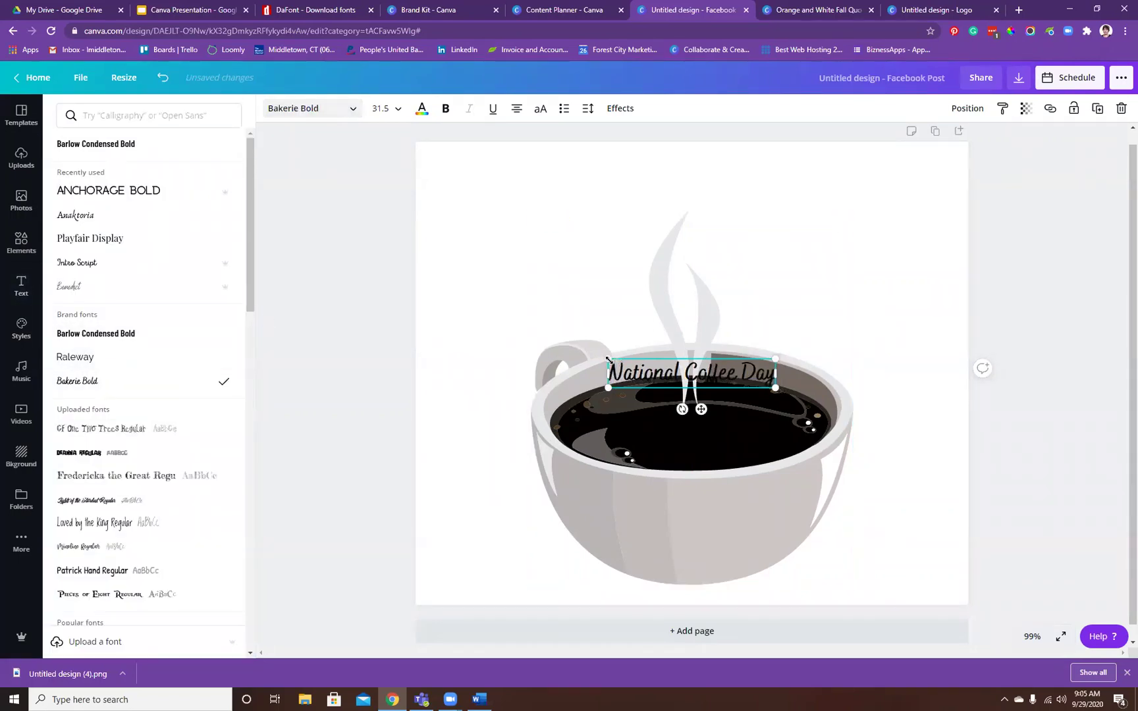
left_click_drag(606, 359, 309, 183)
left_click_drag(496, 300, 655, 161)
- Recolor the heading brown, using the colors from Harmony Spa.png
left_click(422, 109)
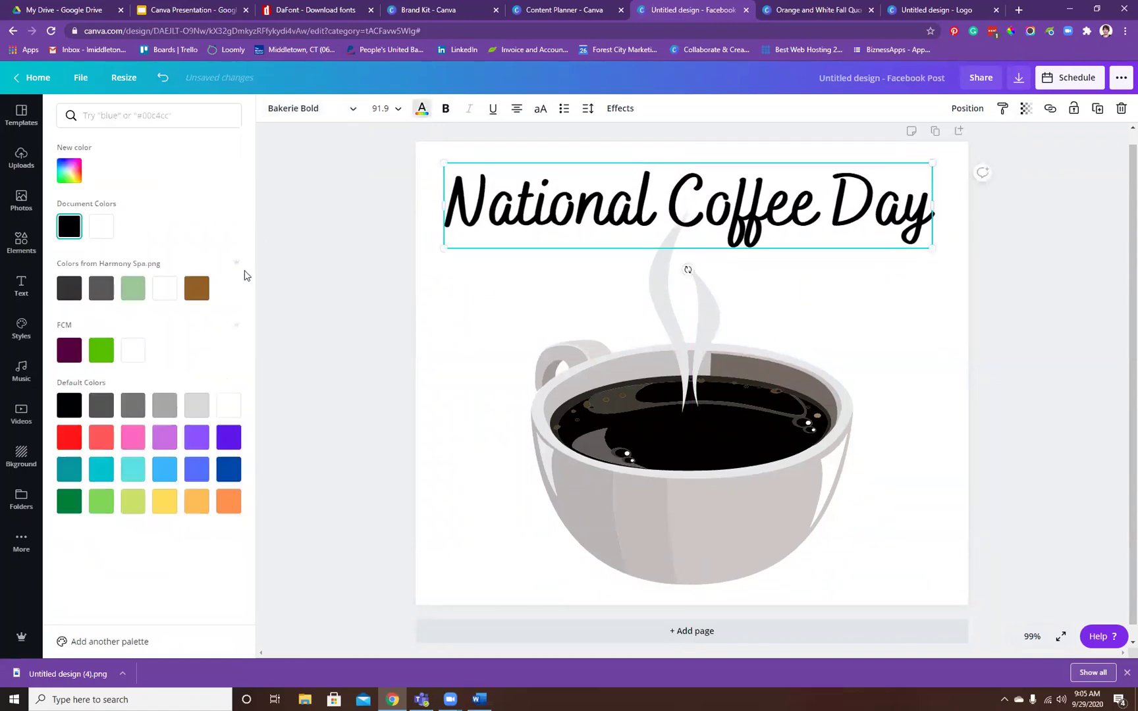
left_click(197, 289)
left_click(319, 387)
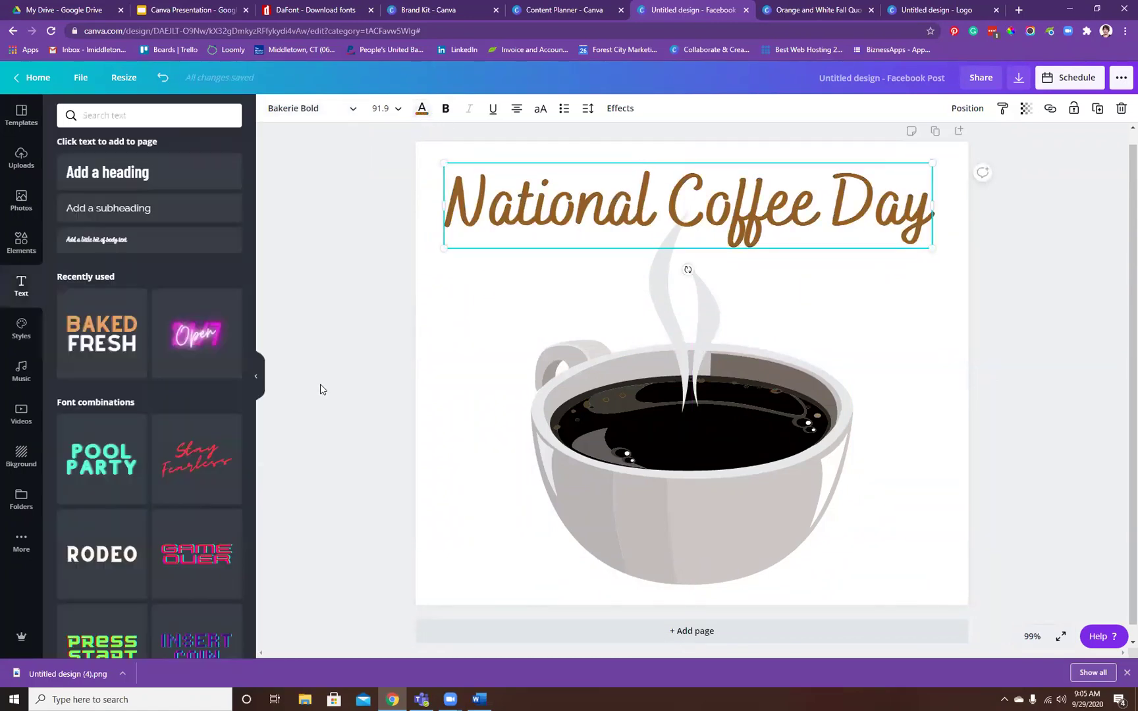
- Open the full collection of Patterns backgrounds
left_click(21, 456)
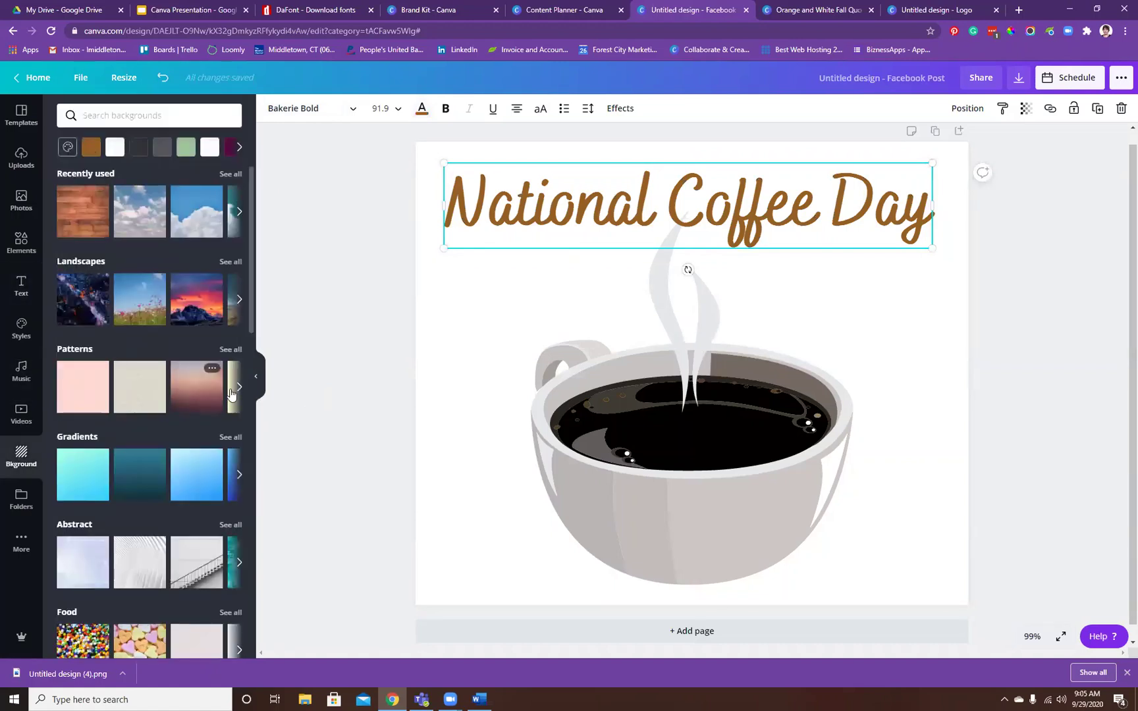
left_click(239, 389)
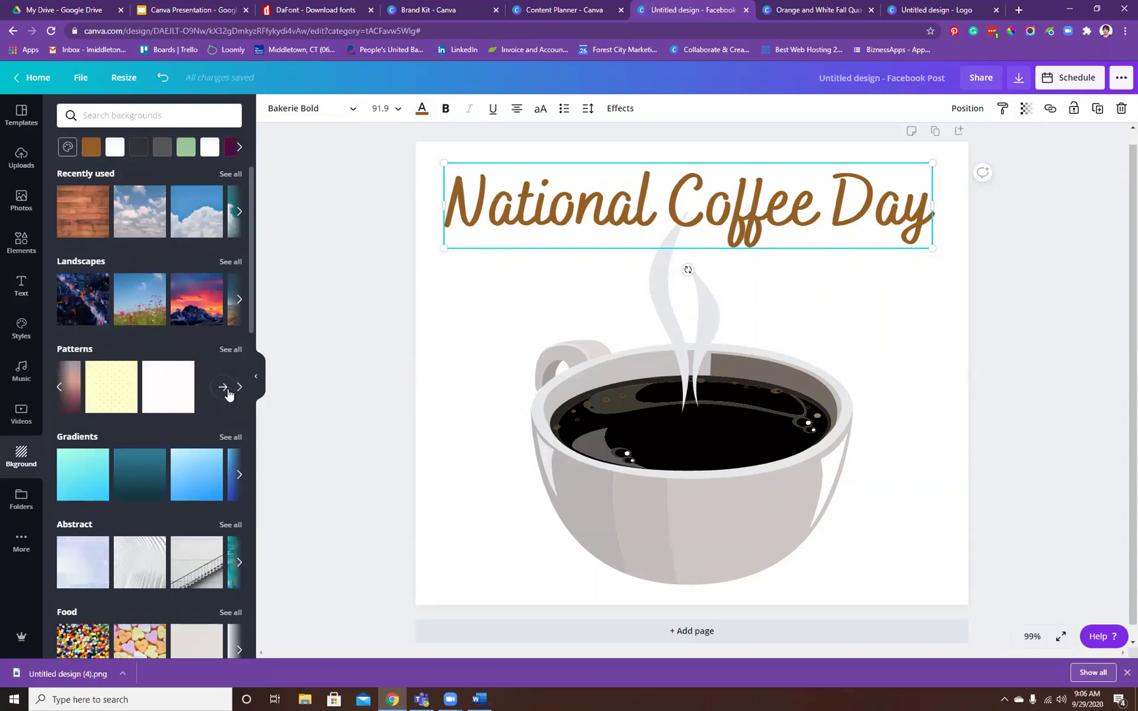
left_click(224, 389)
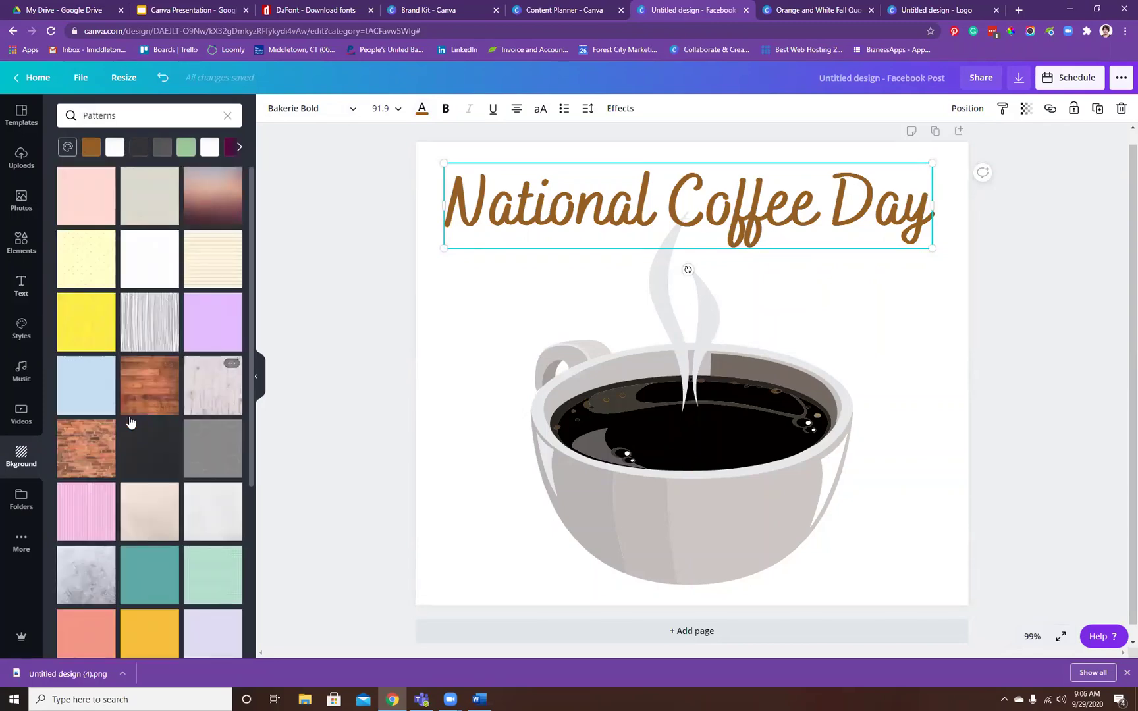
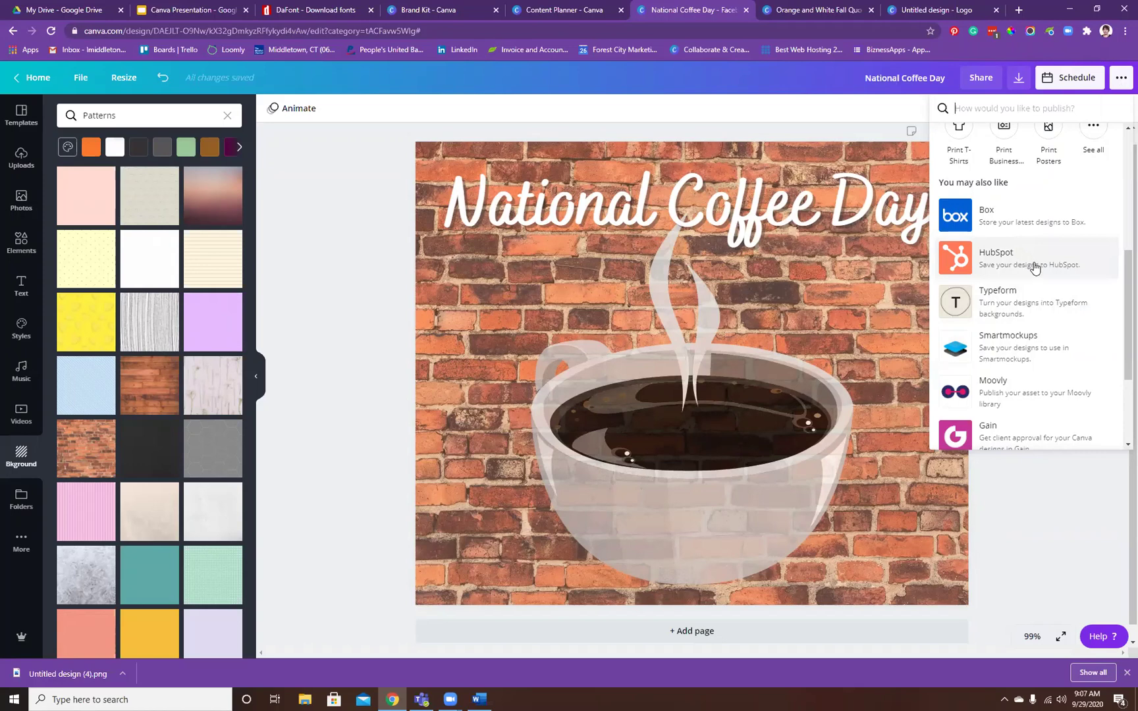
- Examine the publishing options for the National Coffee Day design, including the full list of print products and connected apps
scroll(1032, 241, "up", 3)
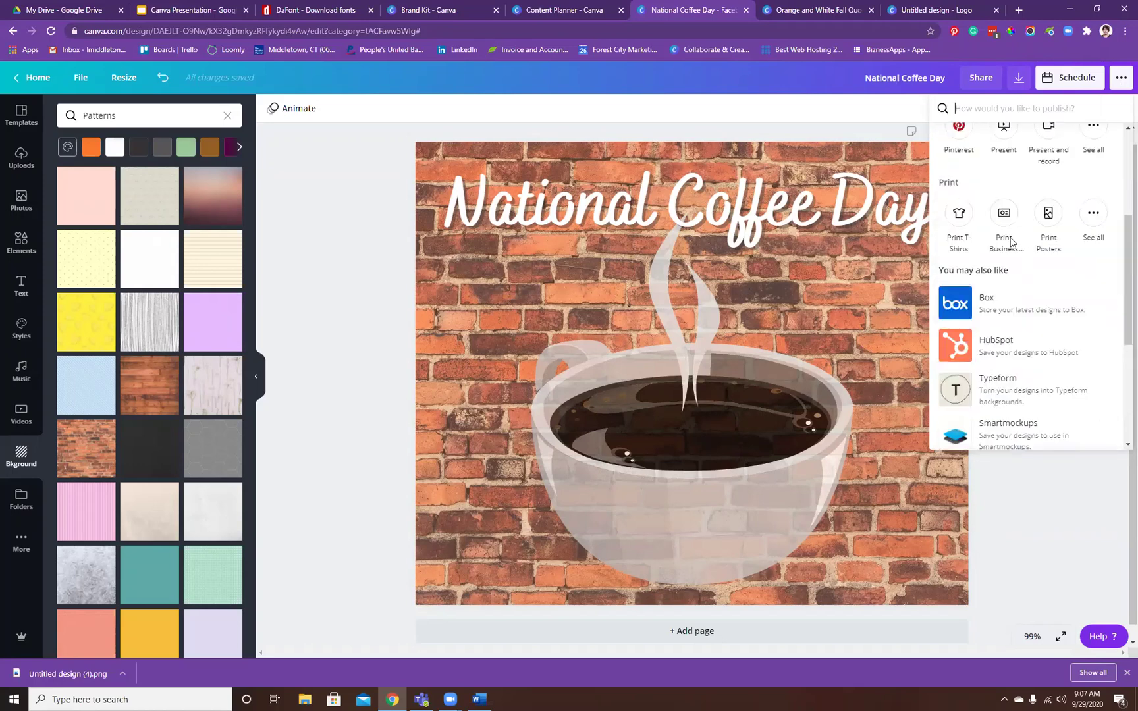
left_click(1085, 223)
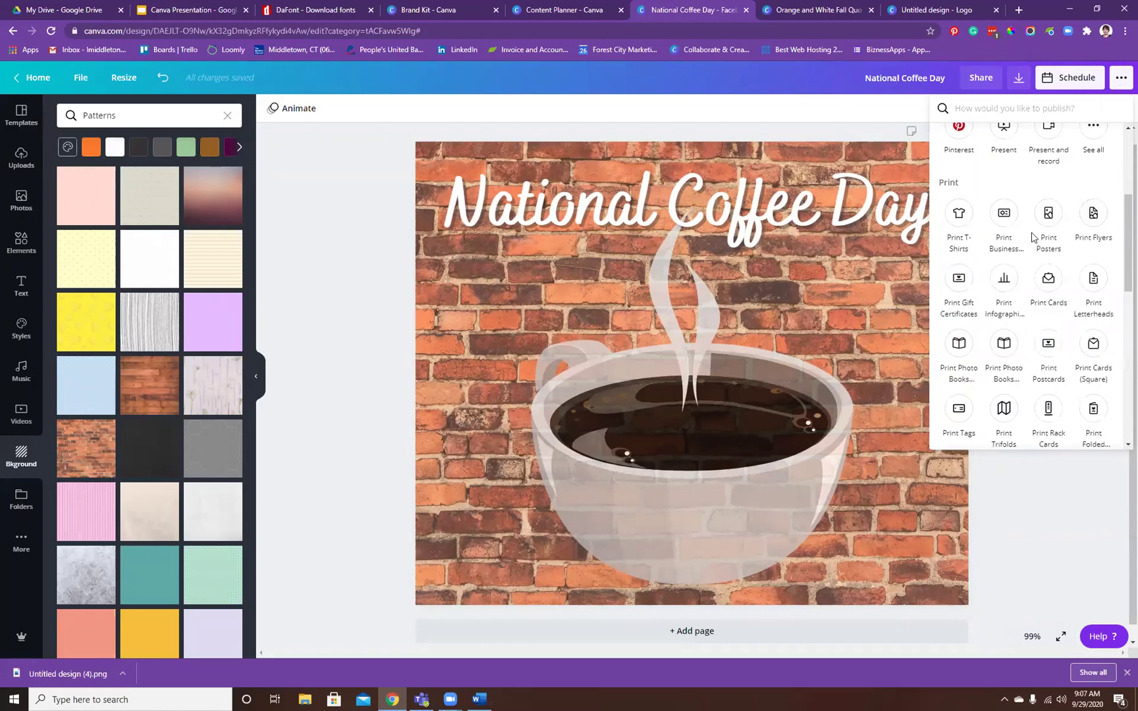
scroll(1020, 230, "down", 3)
scroll(1011, 247, "down", 5)
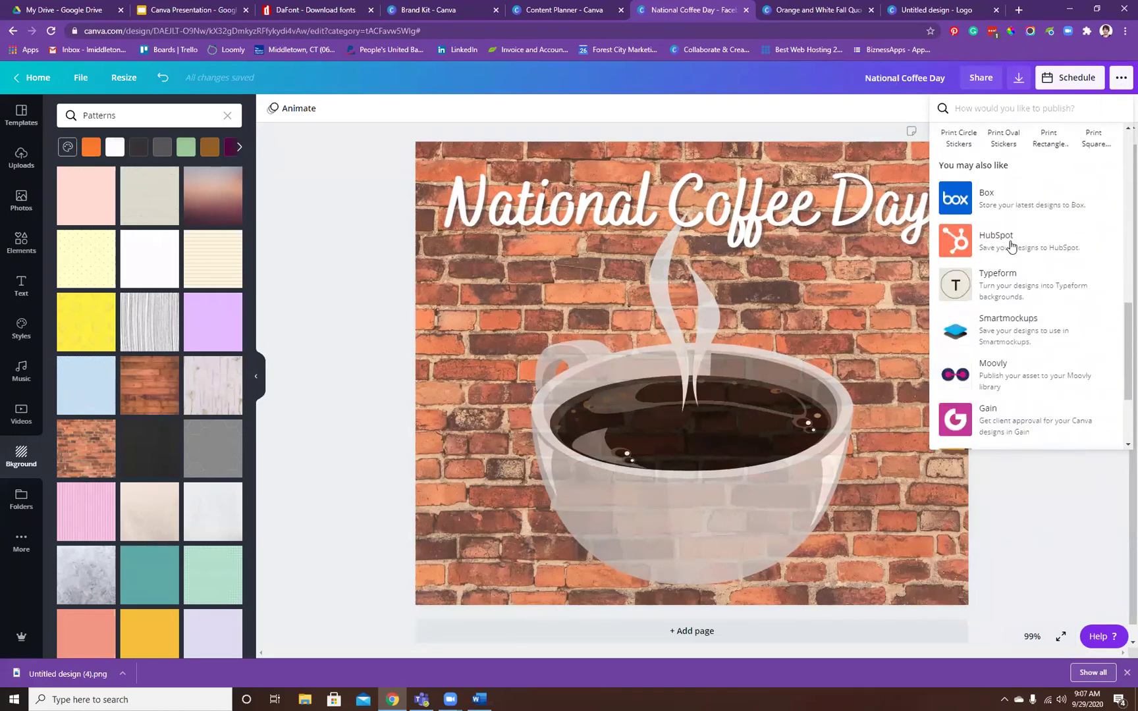
scroll(1008, 265, "up", 10)
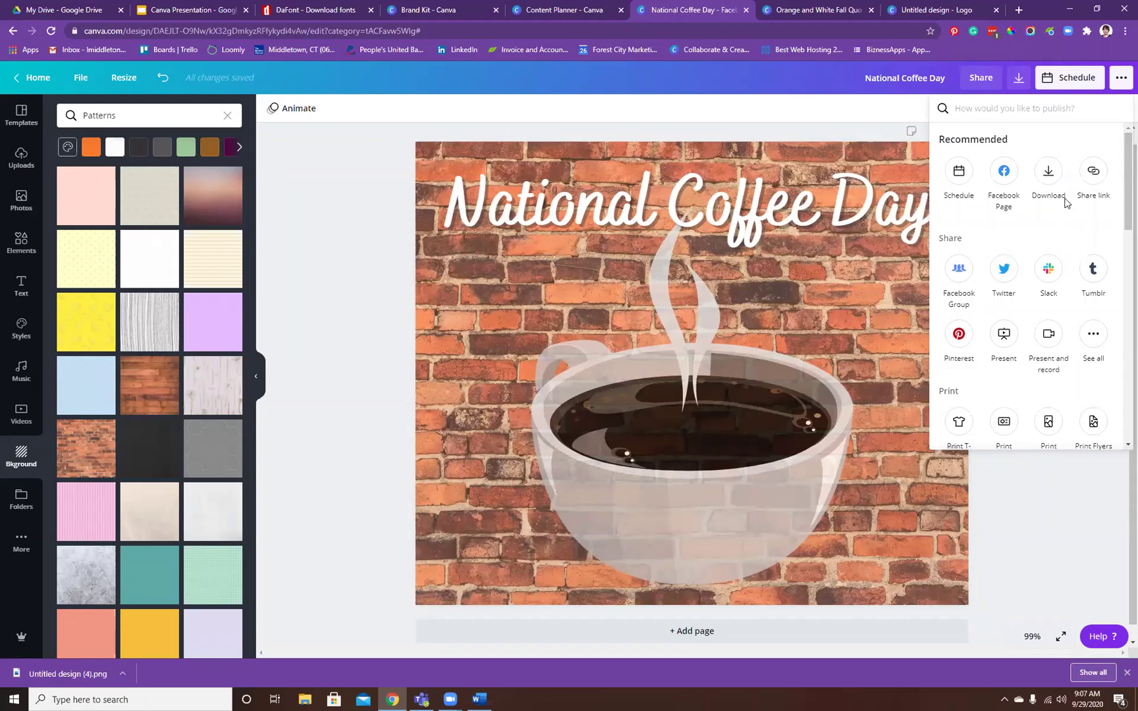
left_click(332, 293)
- Return to the home page and look through its design types and template suggestions, from Instagram posts to flyers
left_click(33, 86)
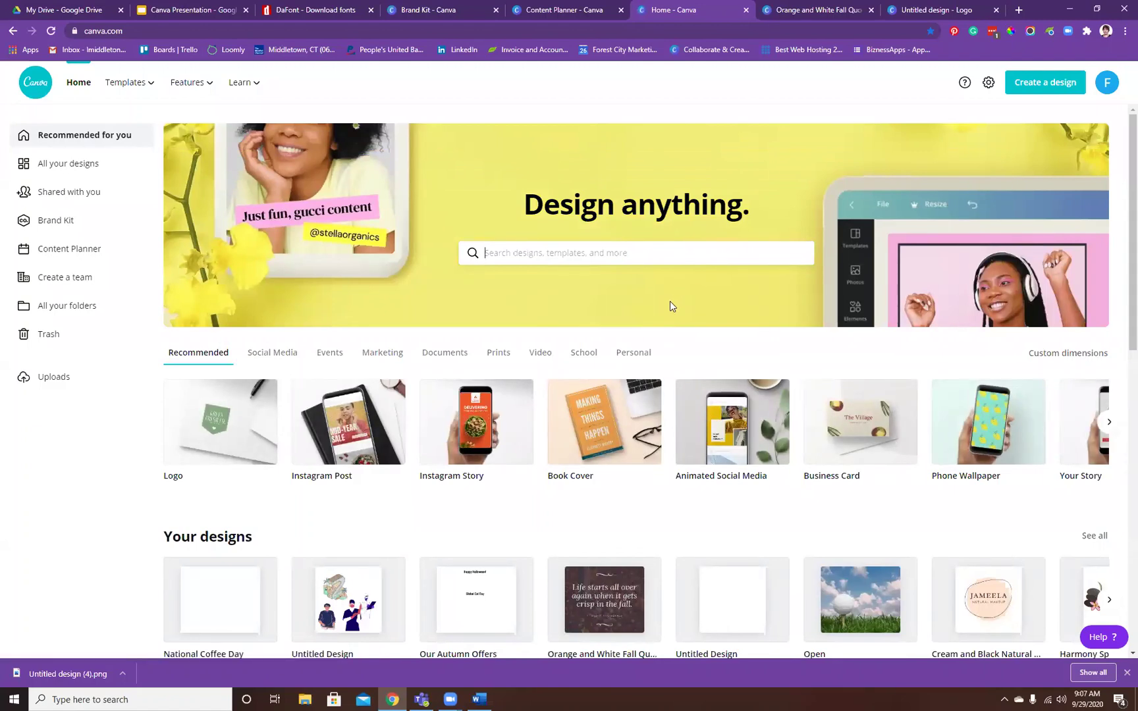
left_click(241, 82)
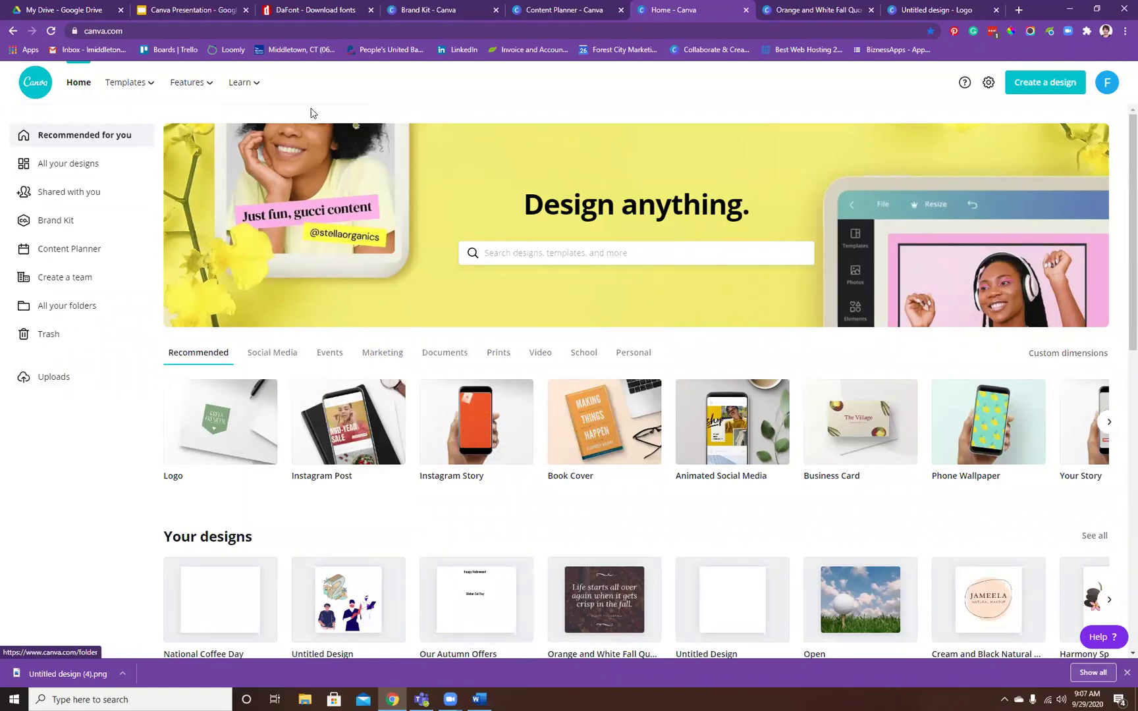
scroll(436, 309, "down", 5)
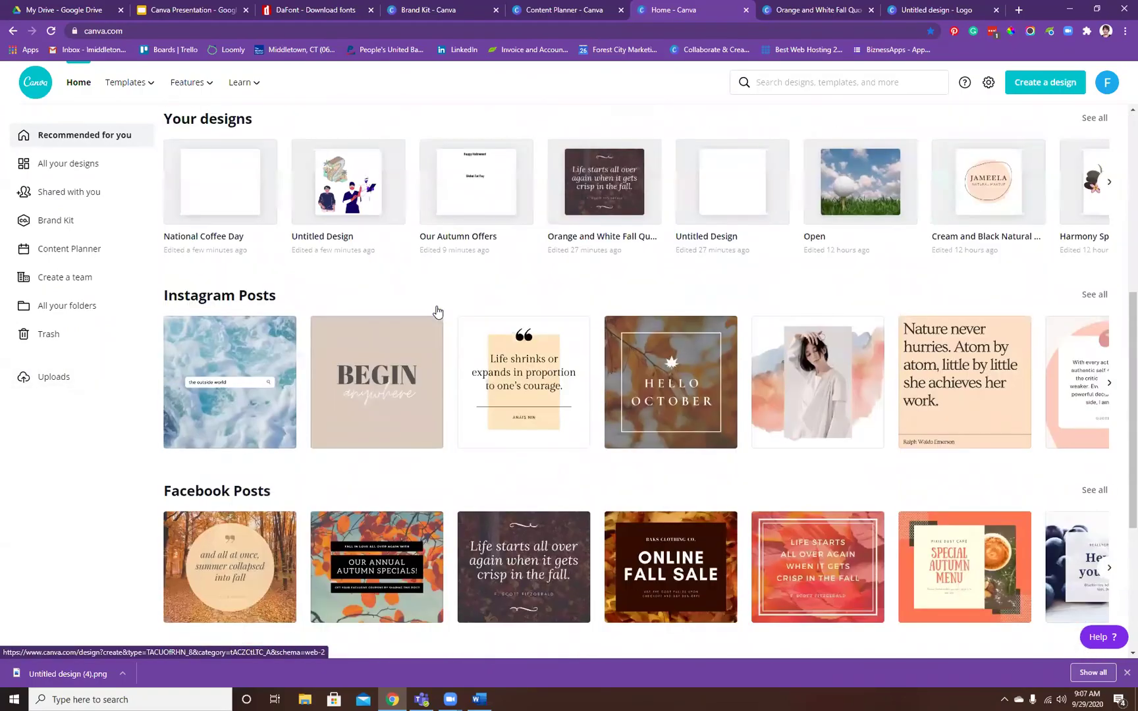
scroll(437, 310, "down", 8)
scroll(437, 310, "up", 1)
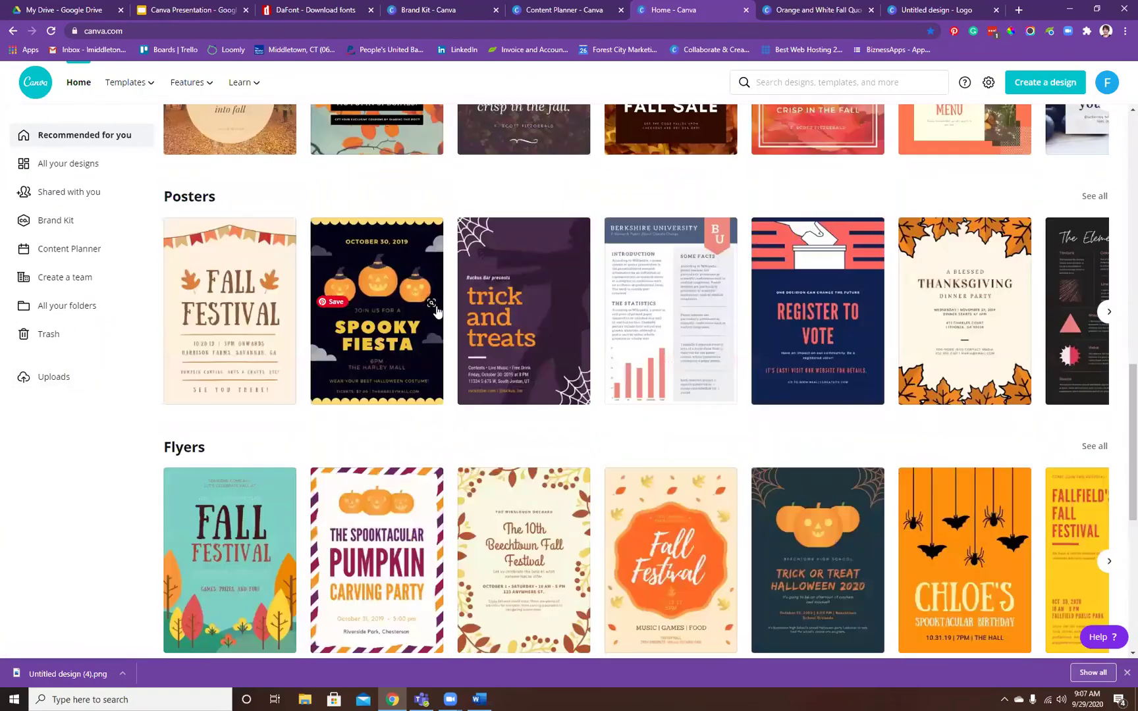
scroll(437, 309, "up", 12)
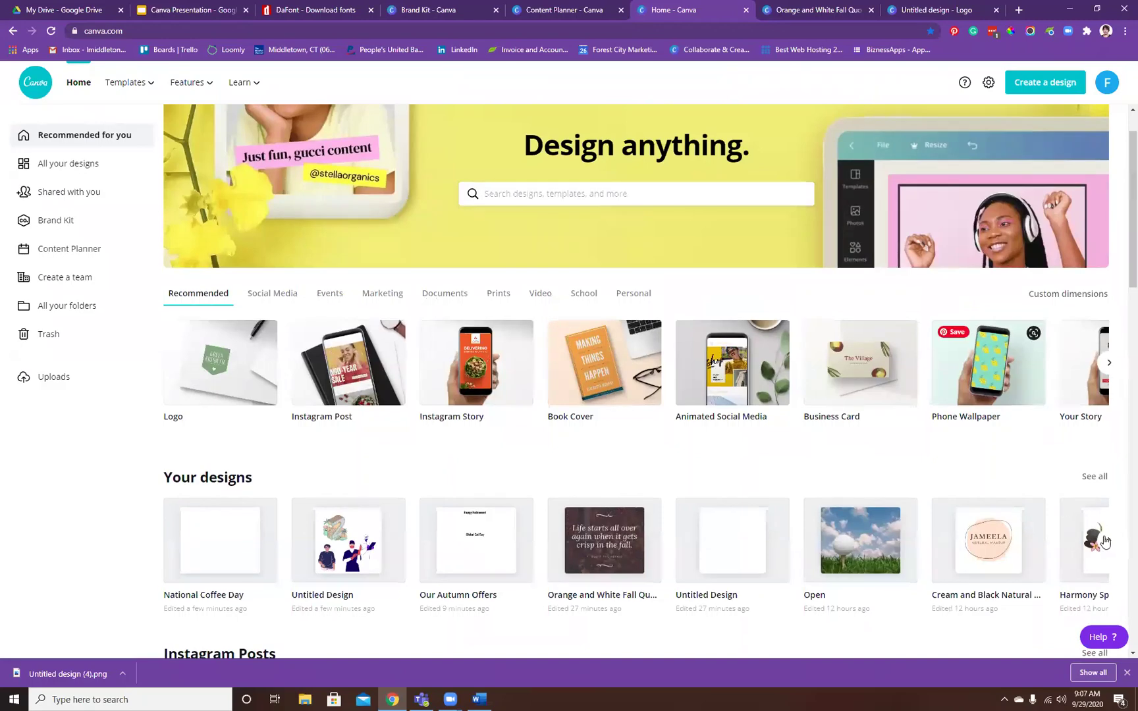
- Open an older design from further along the Your designs row
left_click(1108, 542)
left_click(1108, 541)
left_click(1108, 541)
left_click(1108, 541)
left_click(1106, 538)
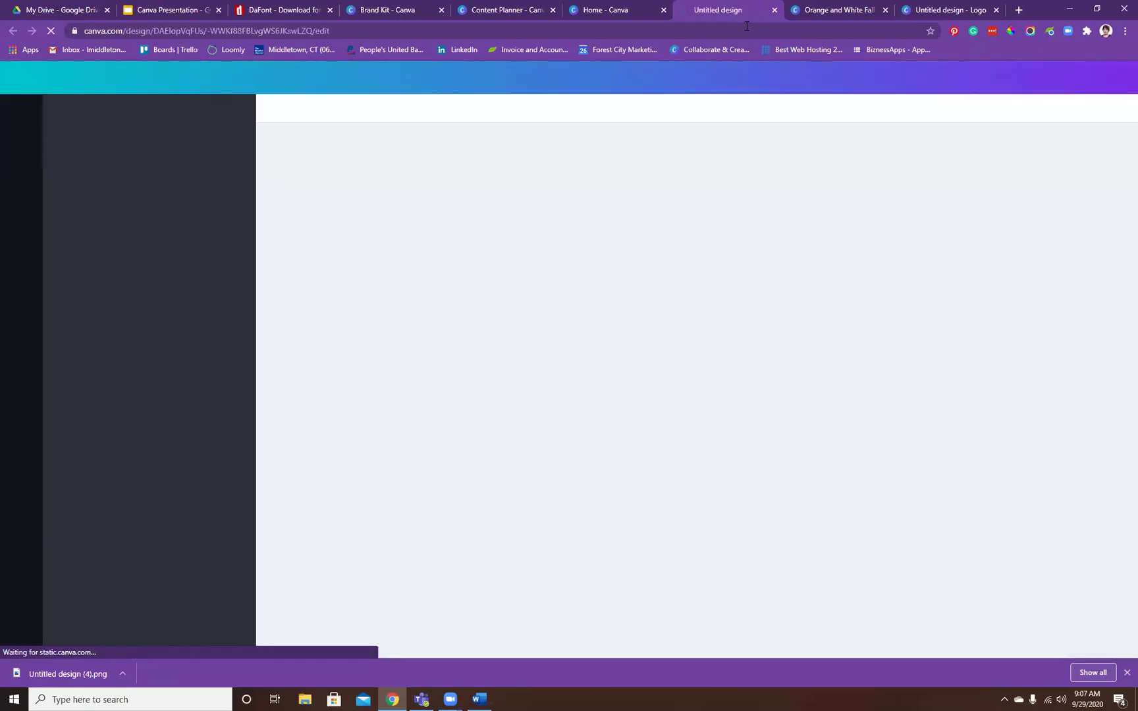
- Close the opened older design and look through the home page's template suggestions down to the posters, flyers and logos
middle_click(749, 22)
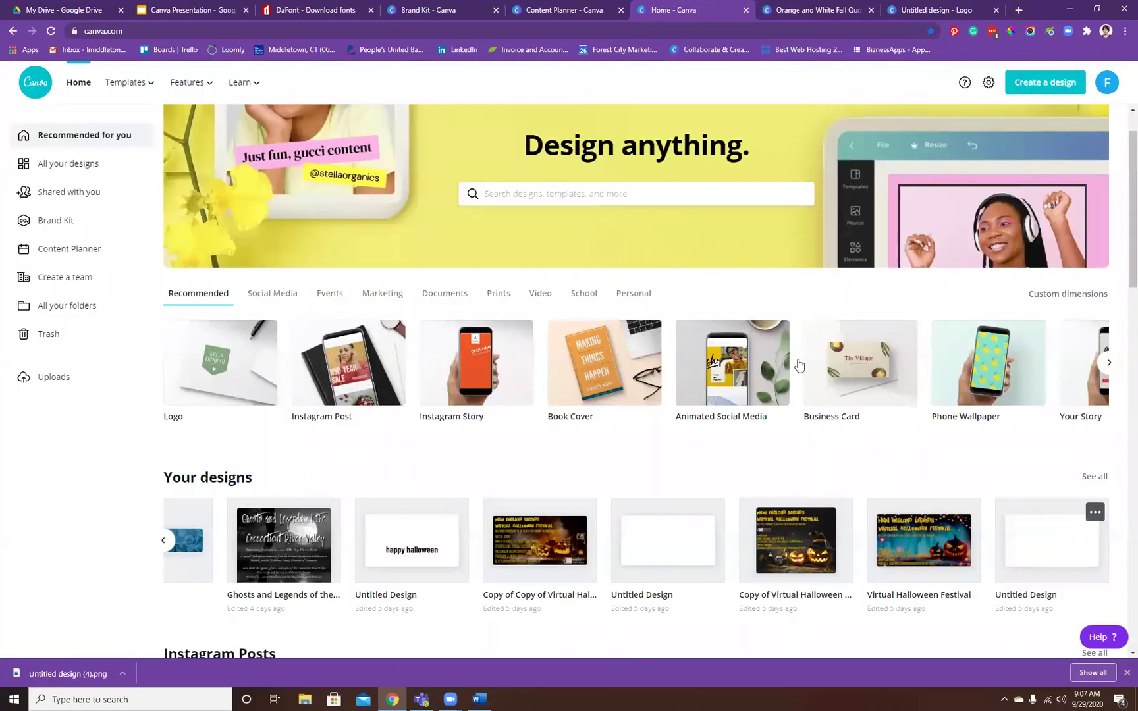
scroll(793, 378, "down", 13)
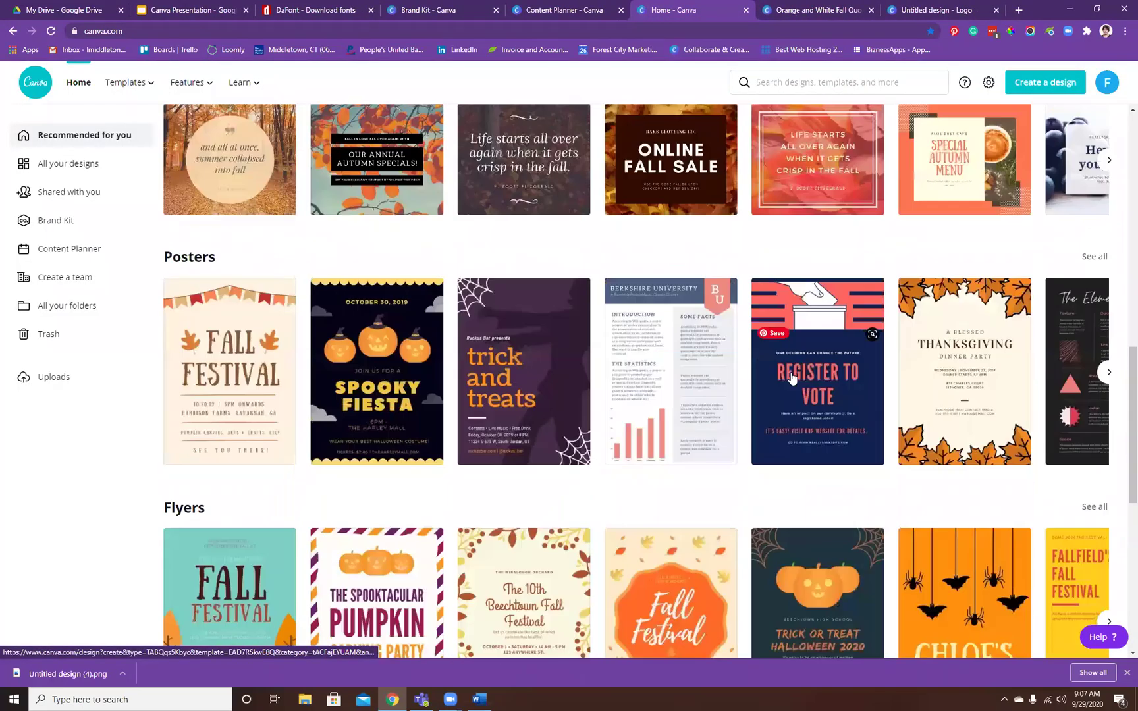
scroll(786, 384, "down", 4)
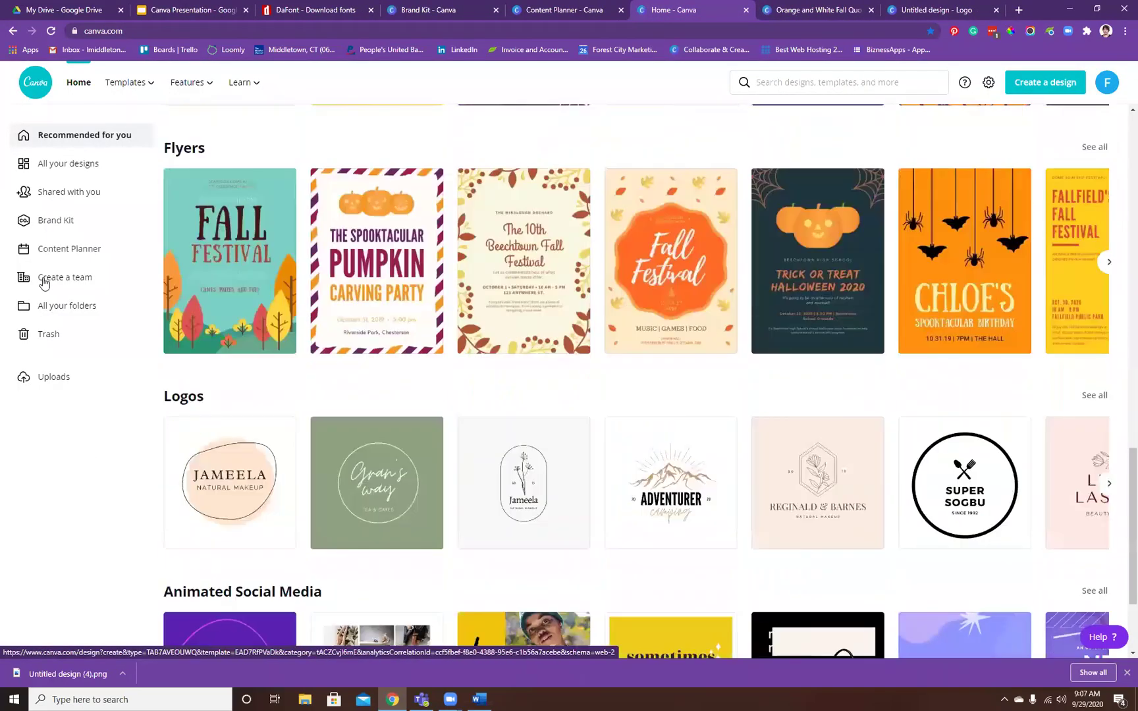
- Look through the account's folders and browse the full collection of saved designs in All your designs
left_click(49, 311)
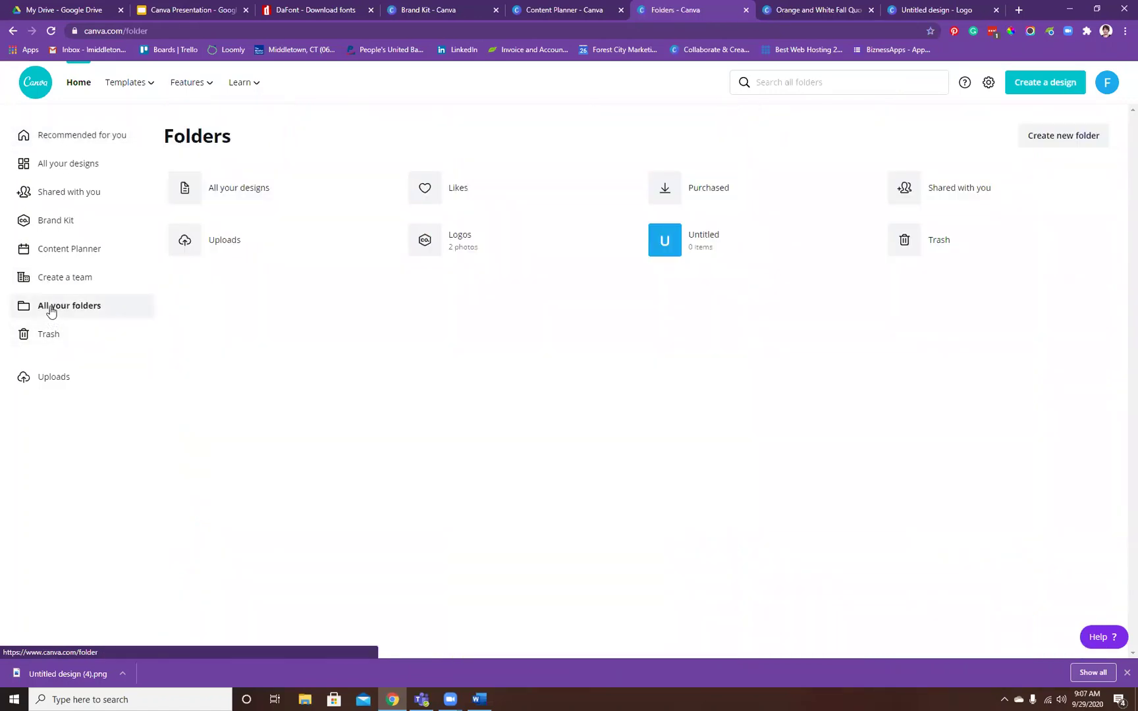
left_click(280, 189)
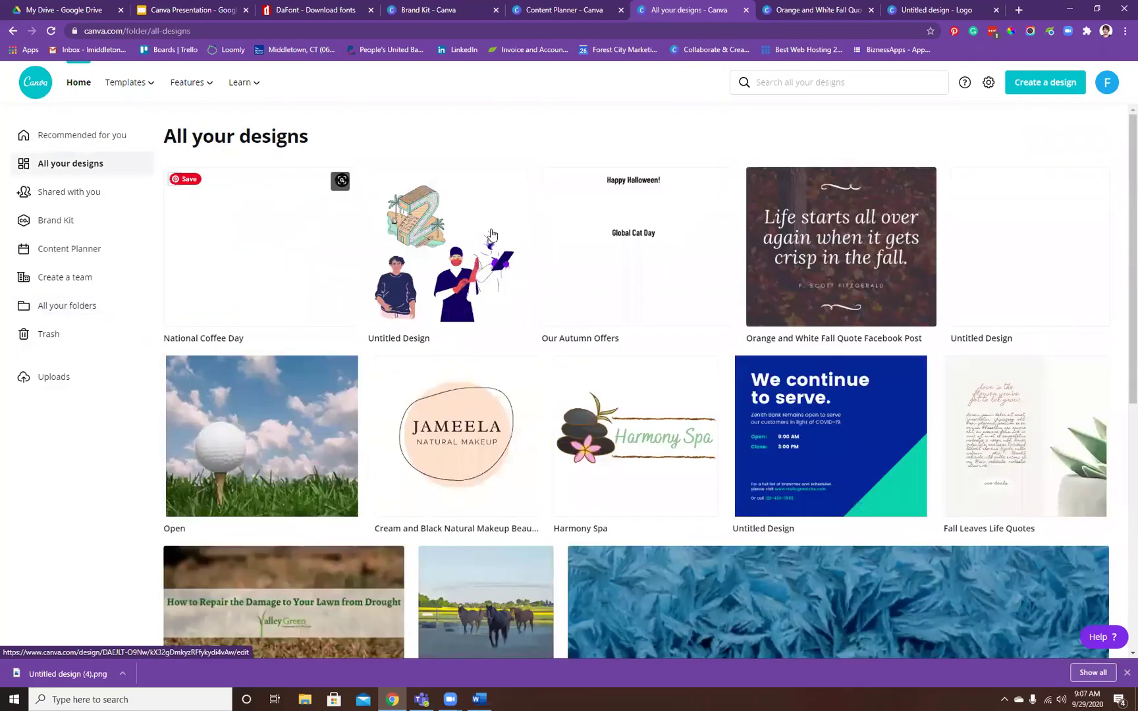
scroll(507, 233, "down", 5)
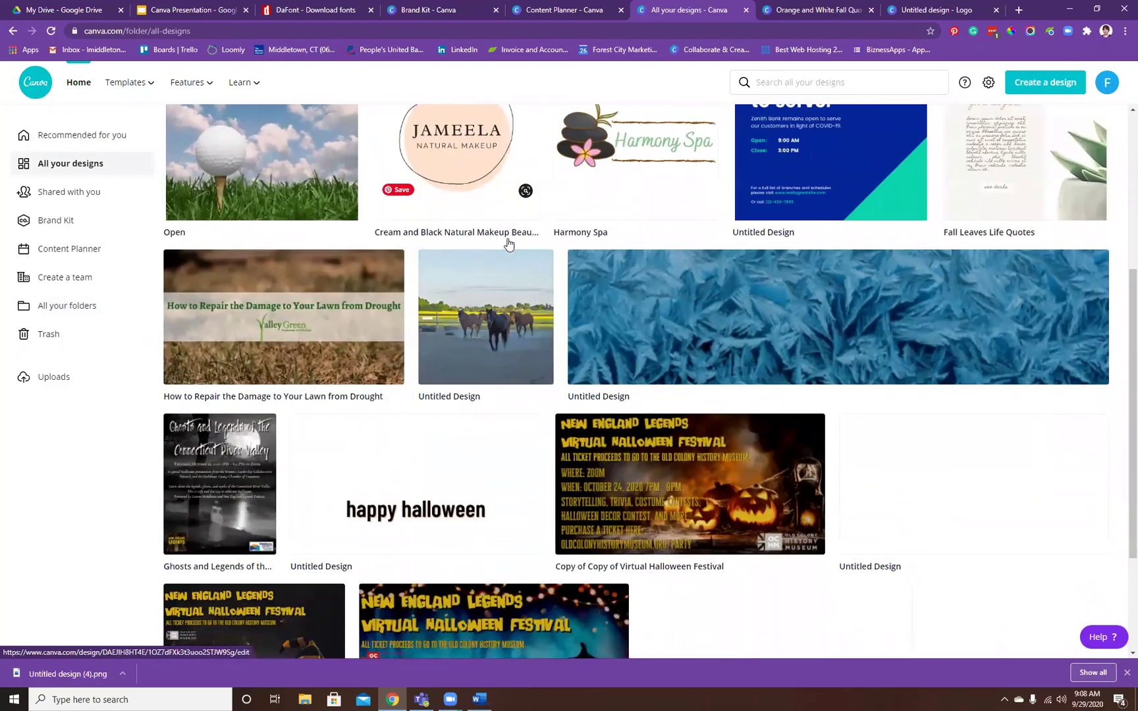
scroll(524, 192, "up", 5)
left_click(79, 311)
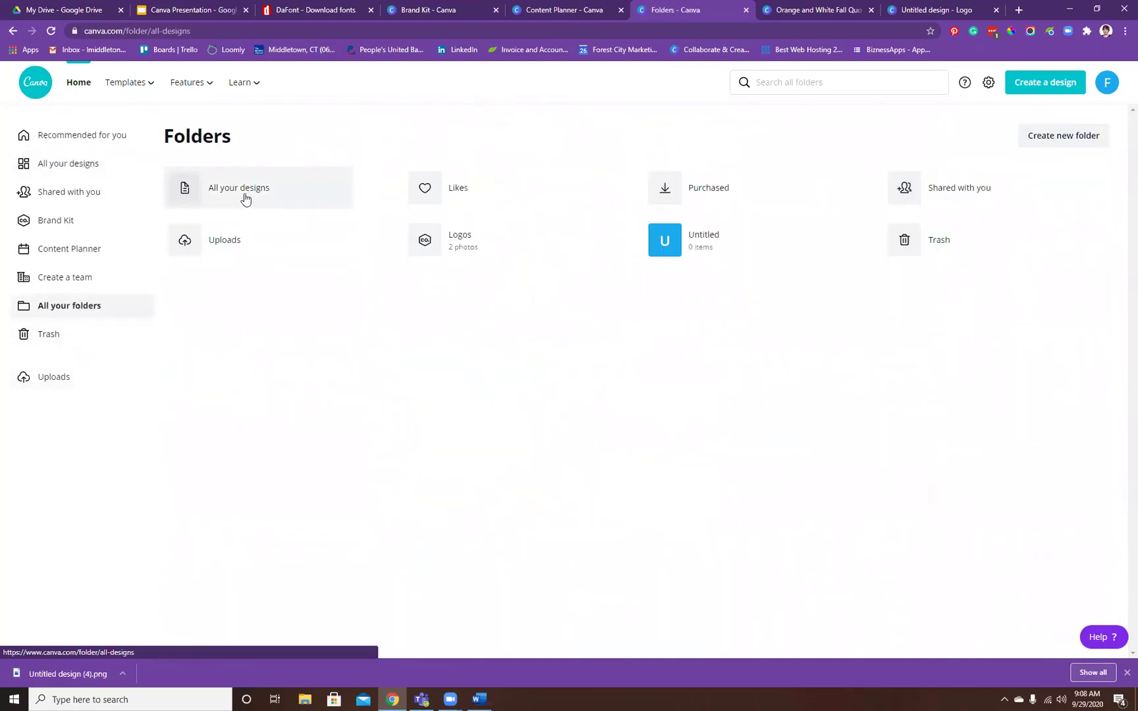
left_click(245, 198)
scroll(762, 427, "down", 10)
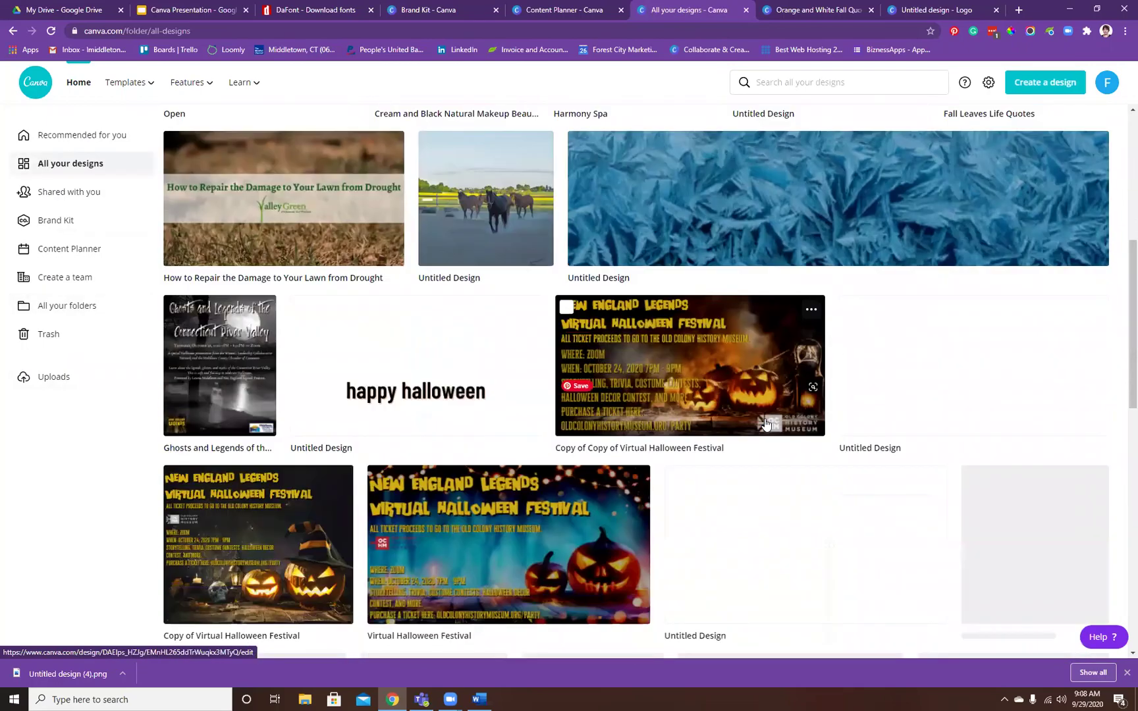
scroll(706, 536, "up", 10)
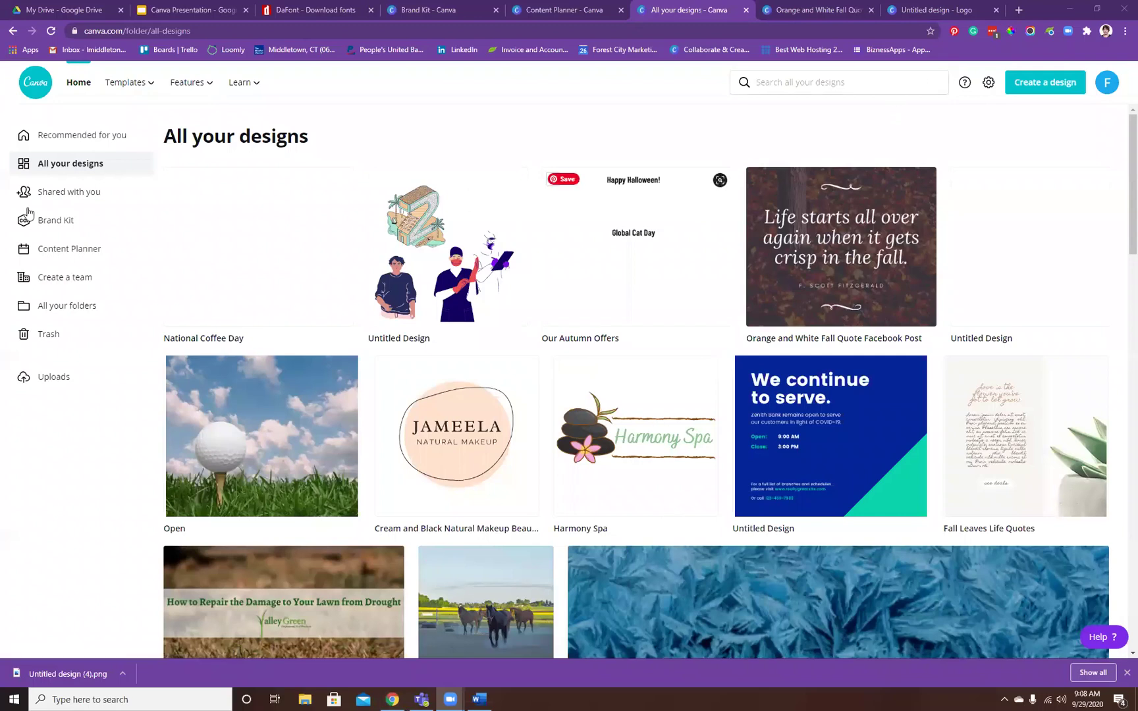
- Create a new blank design with custom dimensions of 900 × 100 px
left_click(1031, 92)
left_click(1022, 145)
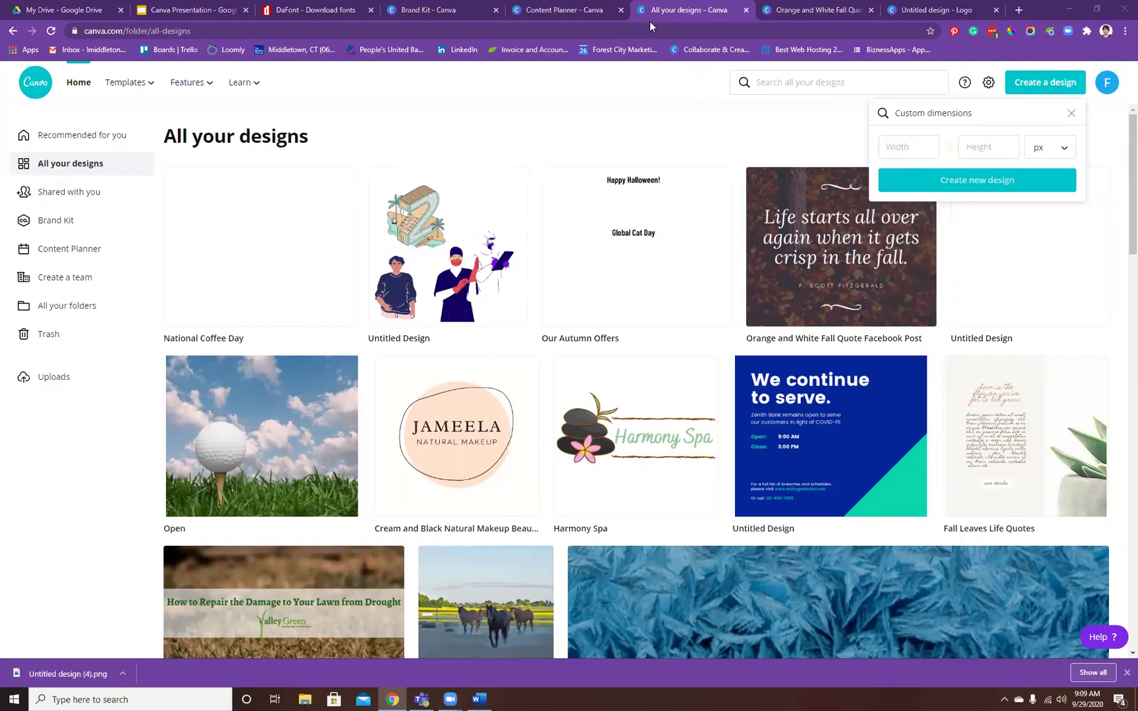
left_click(897, 146)
type("900")
left_click(1010, 140)
type("100")
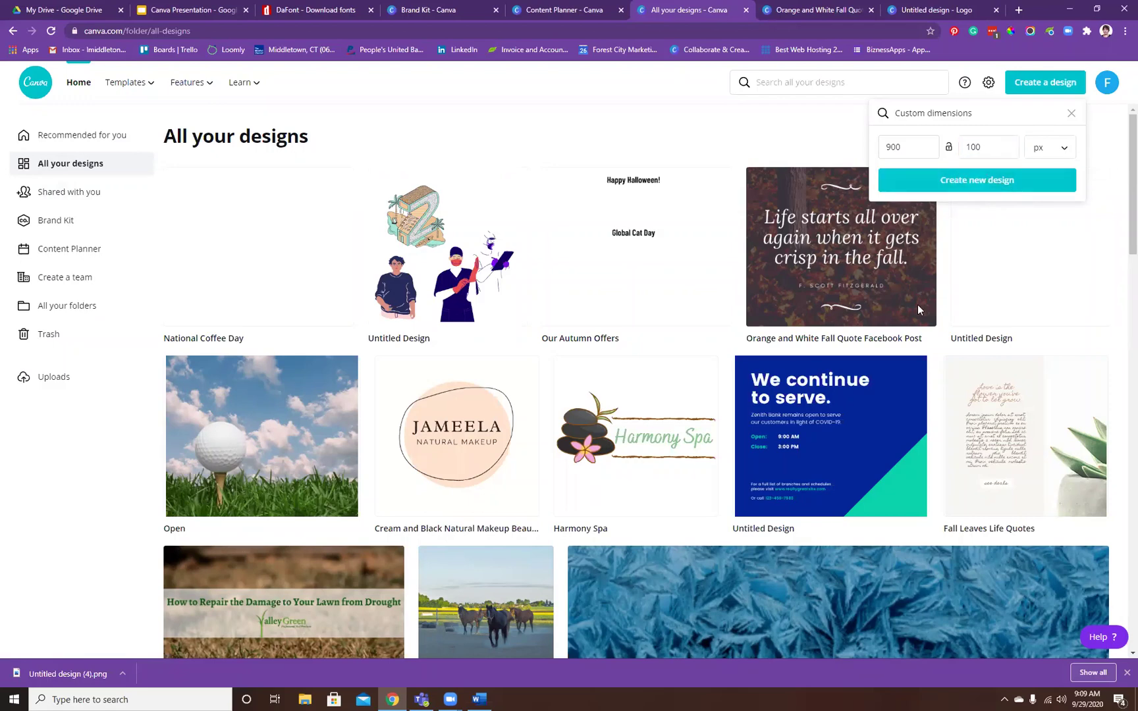
key("Return")
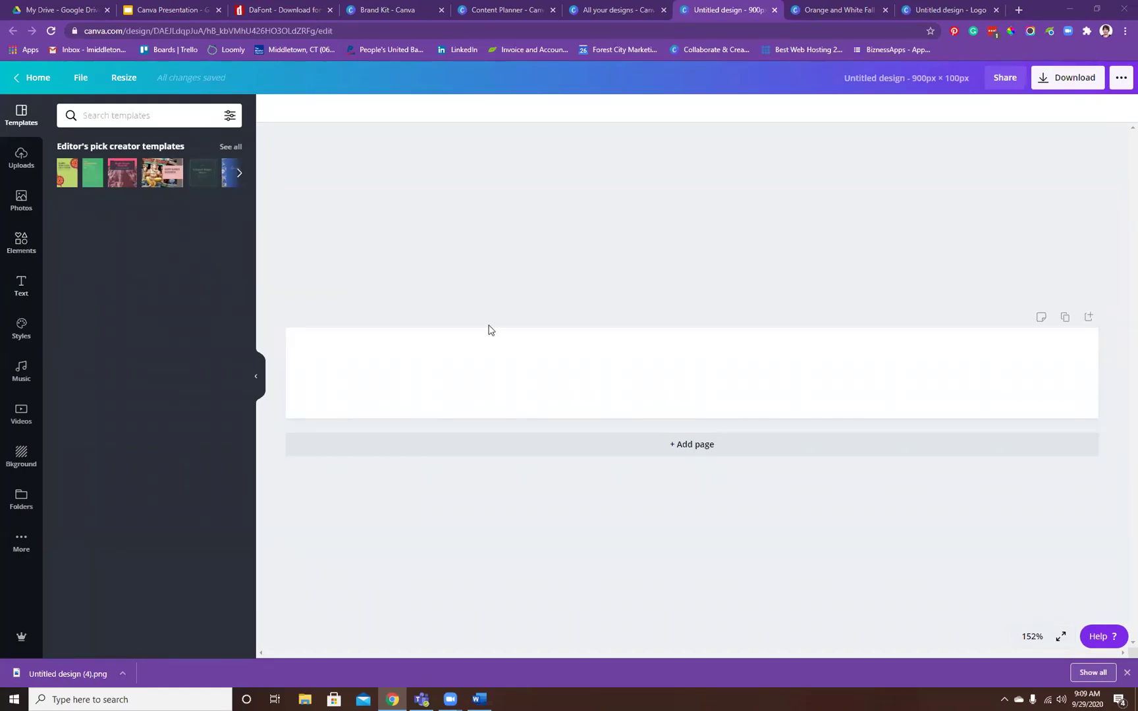
- Resize the blank 900 × 100 px design to the Facebook Post format, searching the size presets for "fac"
left_click(132, 86)
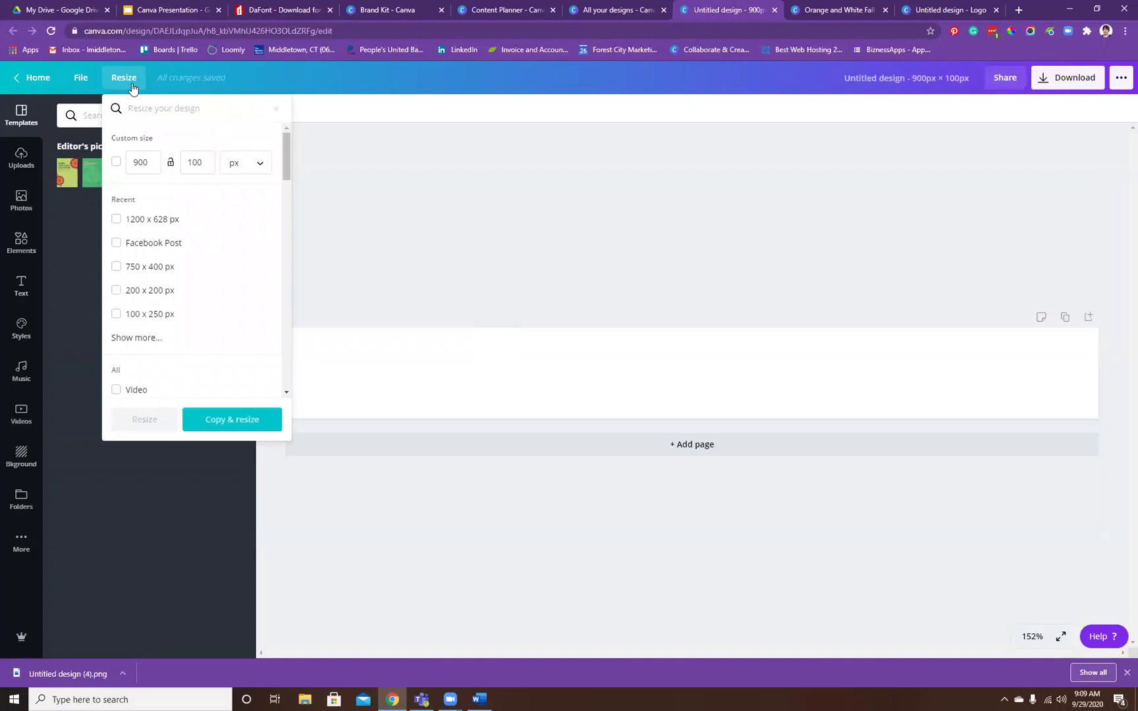
left_click(454, 168)
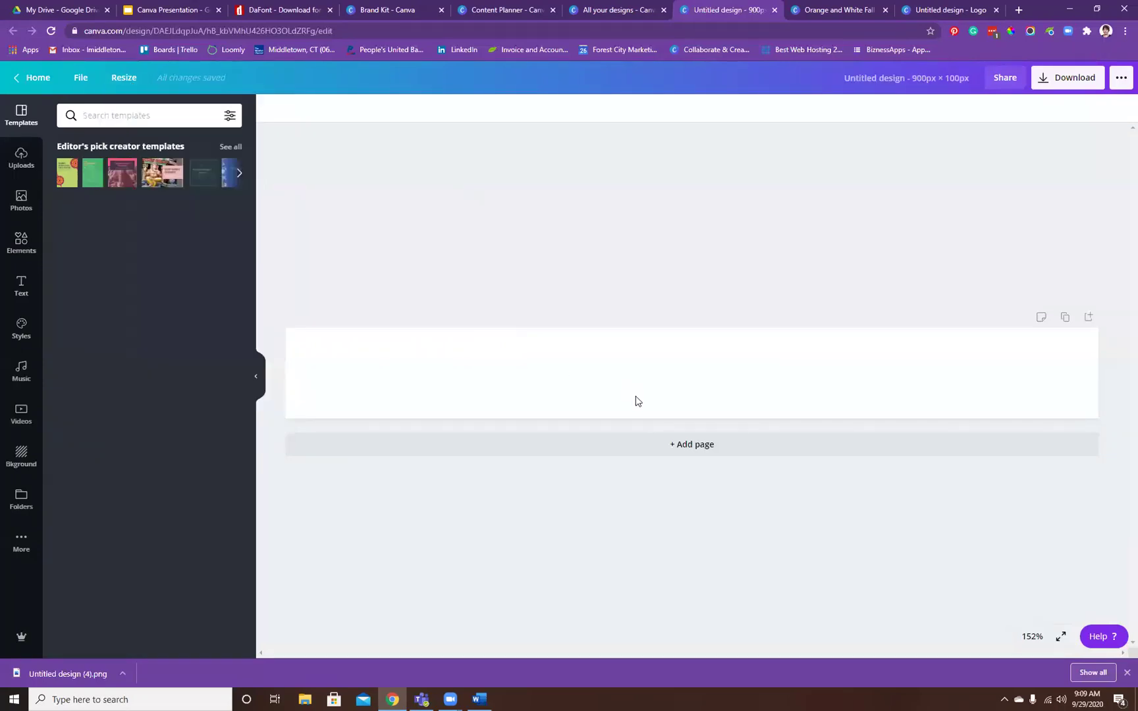
left_click(124, 77)
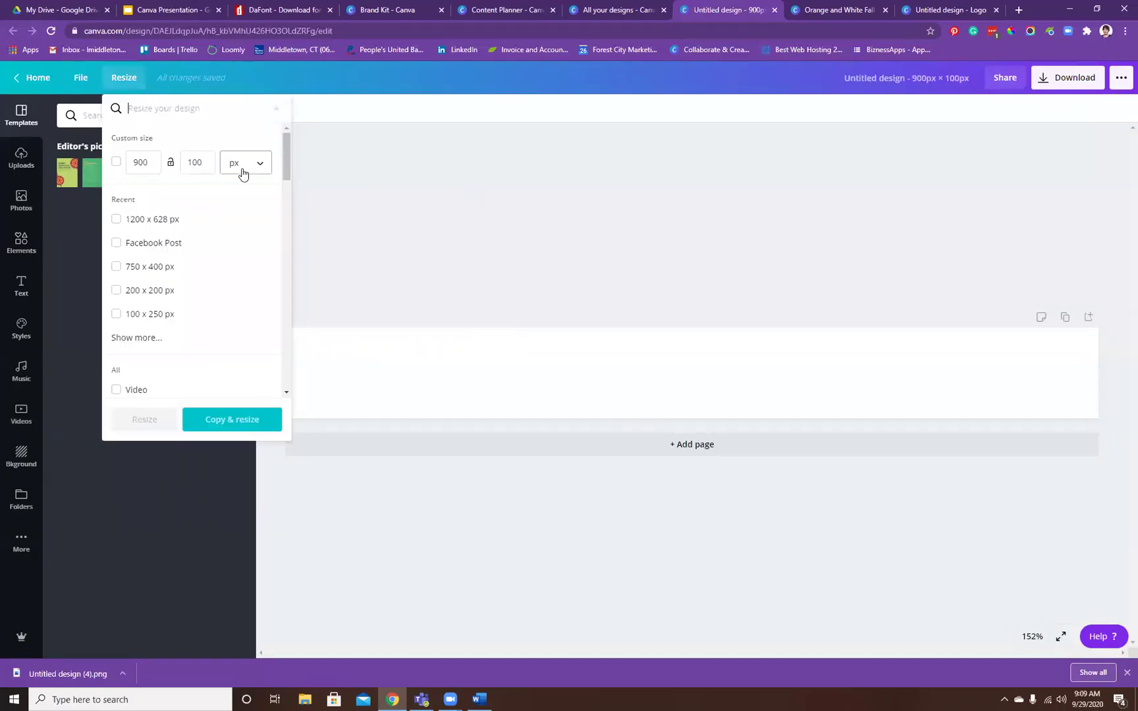
type("faacae")
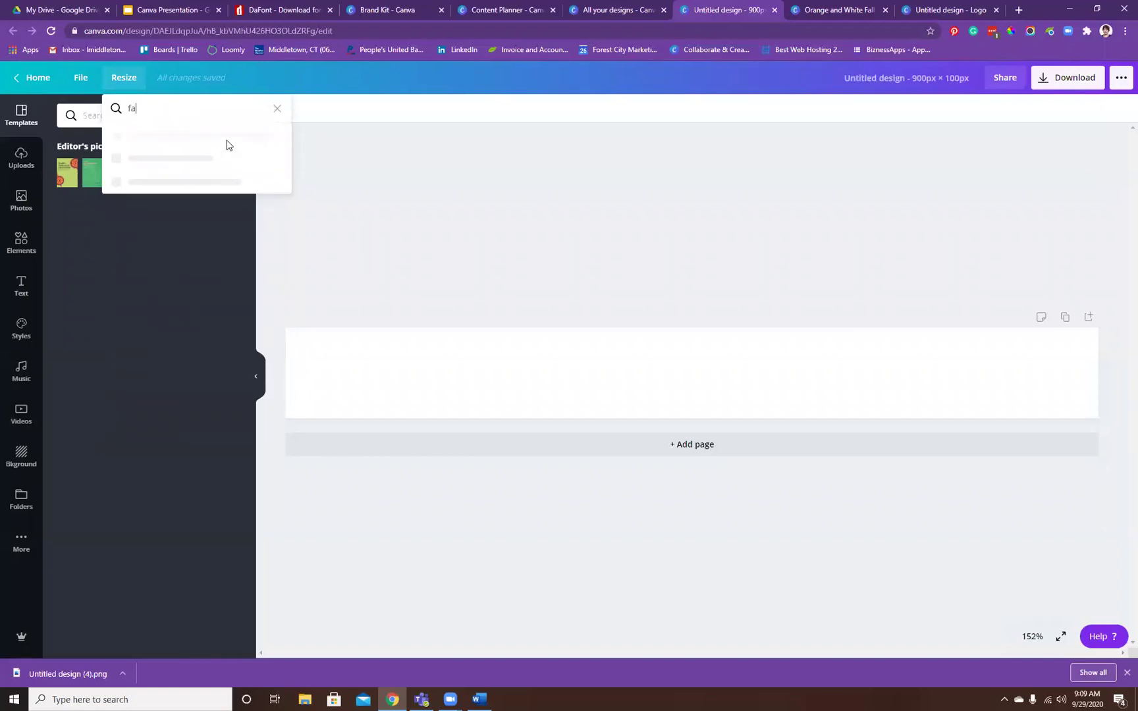
key("BackSpace")
key("BackSpace")
key("BackSpace")
key("BackSpace")
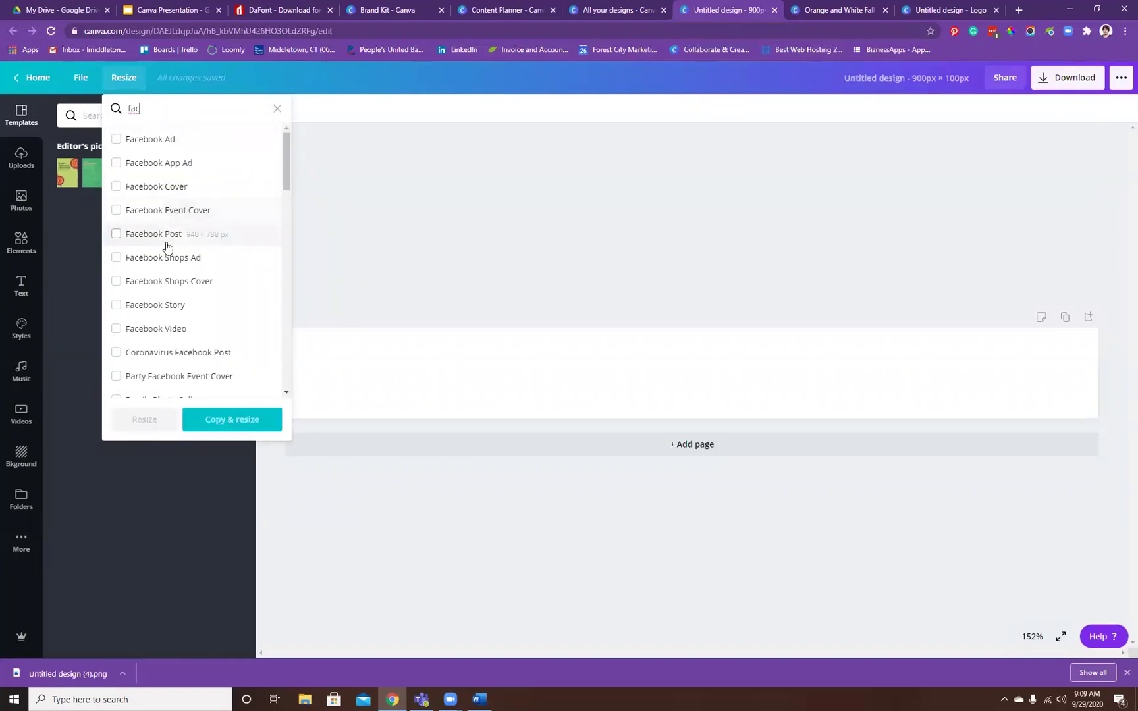
left_click(164, 236)
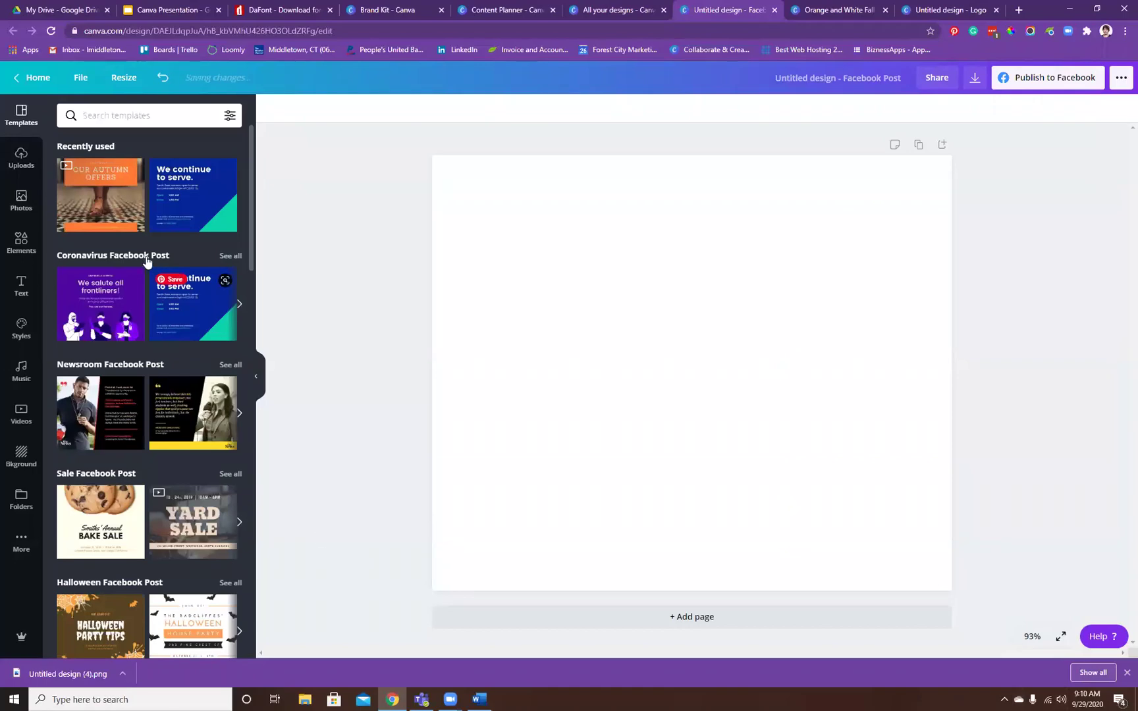
- Apply the recently used Our Autumn Offers template and add the blue-sock shoe clip from a "shoes" video search
left_click(116, 211)
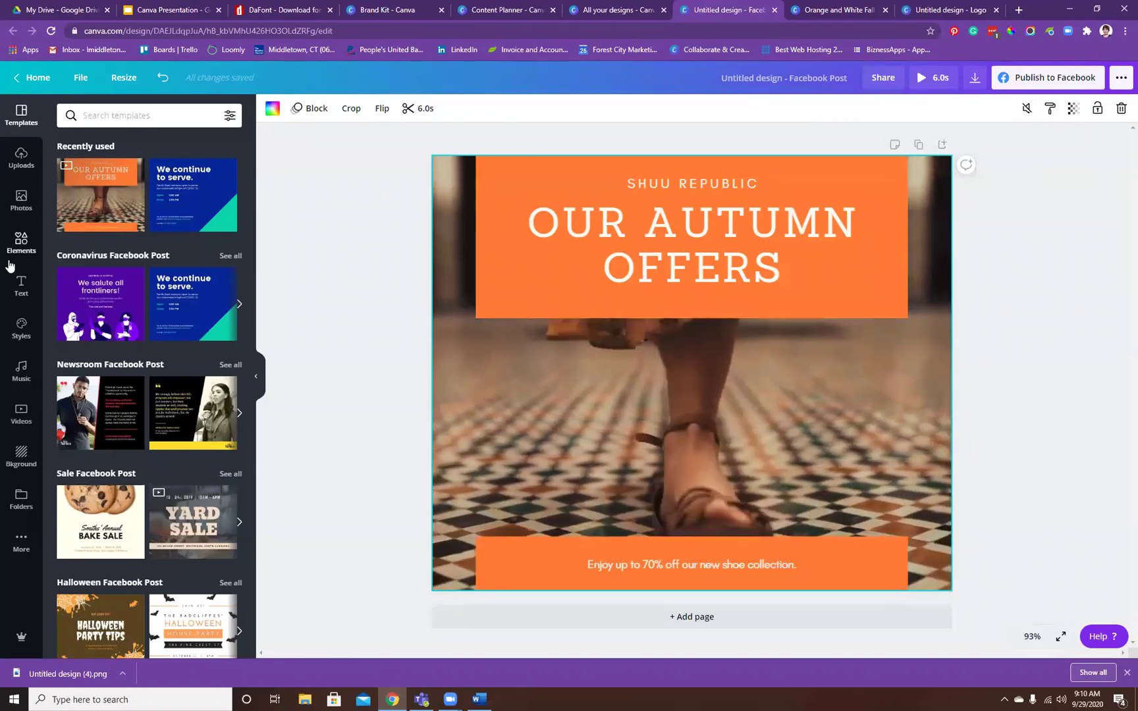
left_click(22, 414)
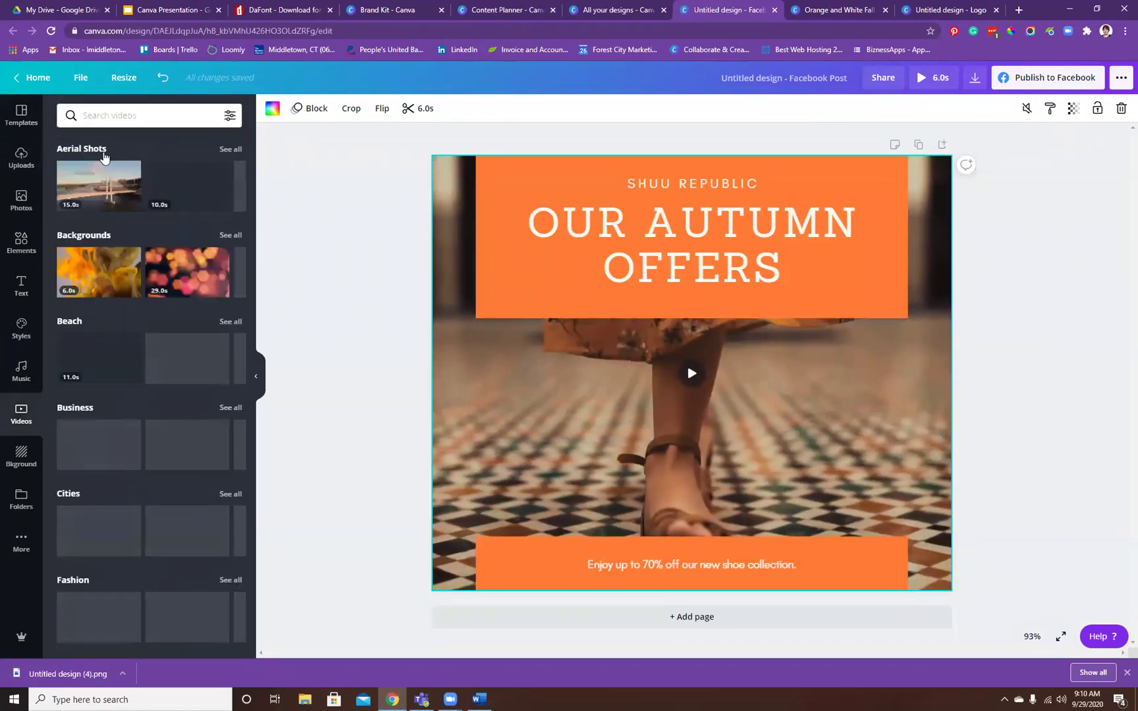
type("shoes")
key("Return")
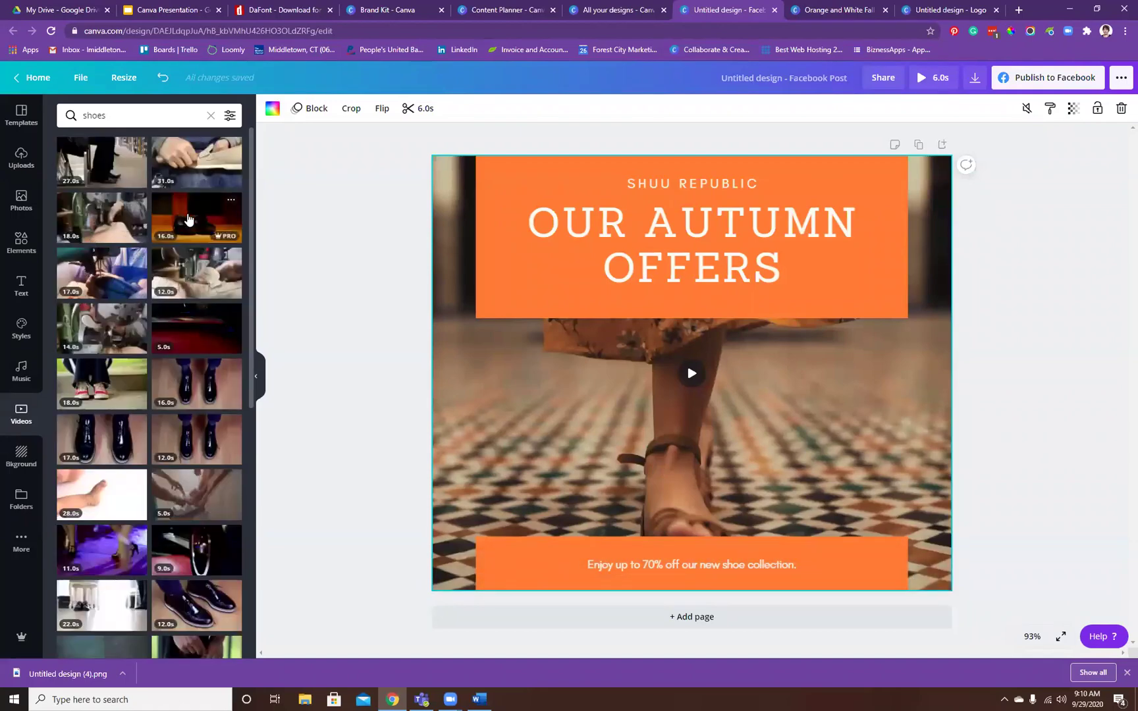
left_click(197, 217)
left_click_drag(616, 356, 595, 351)
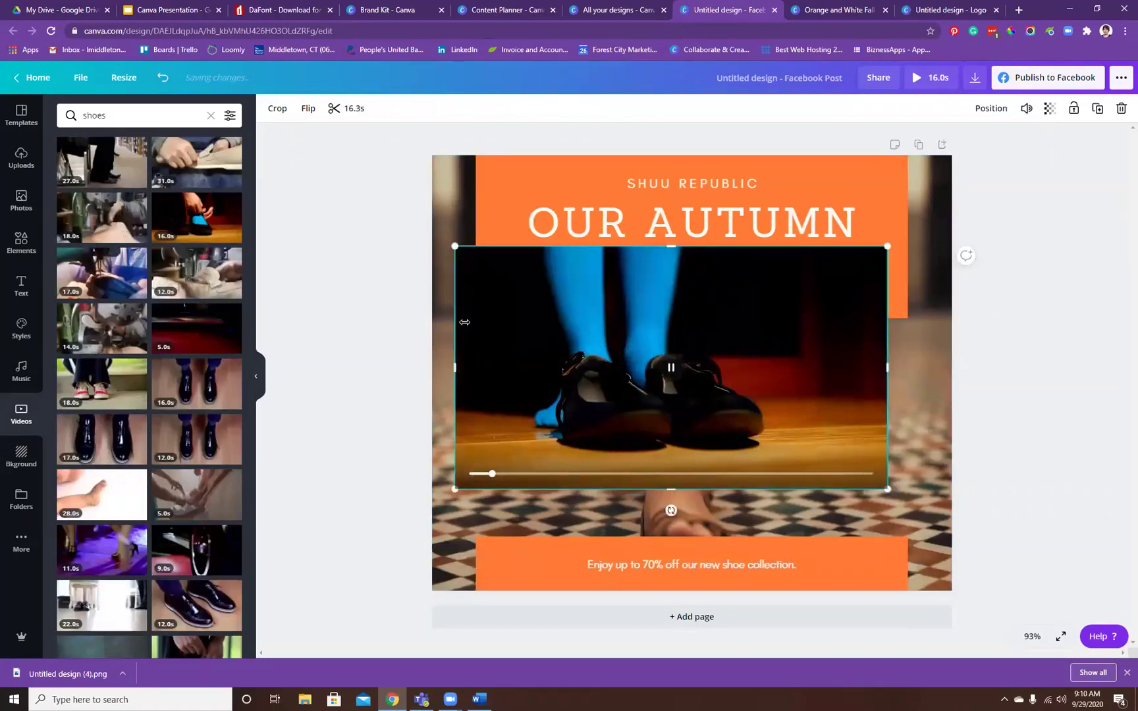
- Delete the template's original background video and send the shoe clip behind the orange text blocks
left_click(450, 211)
key("Delete")
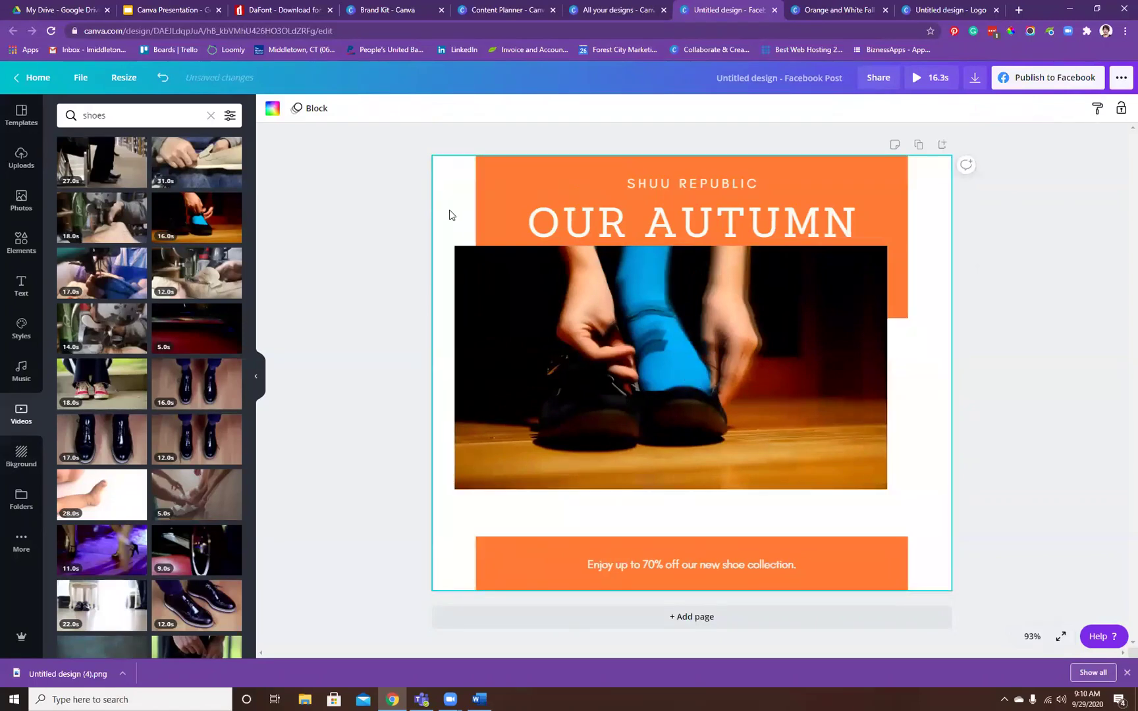
left_click_drag(570, 325, 560, 292)
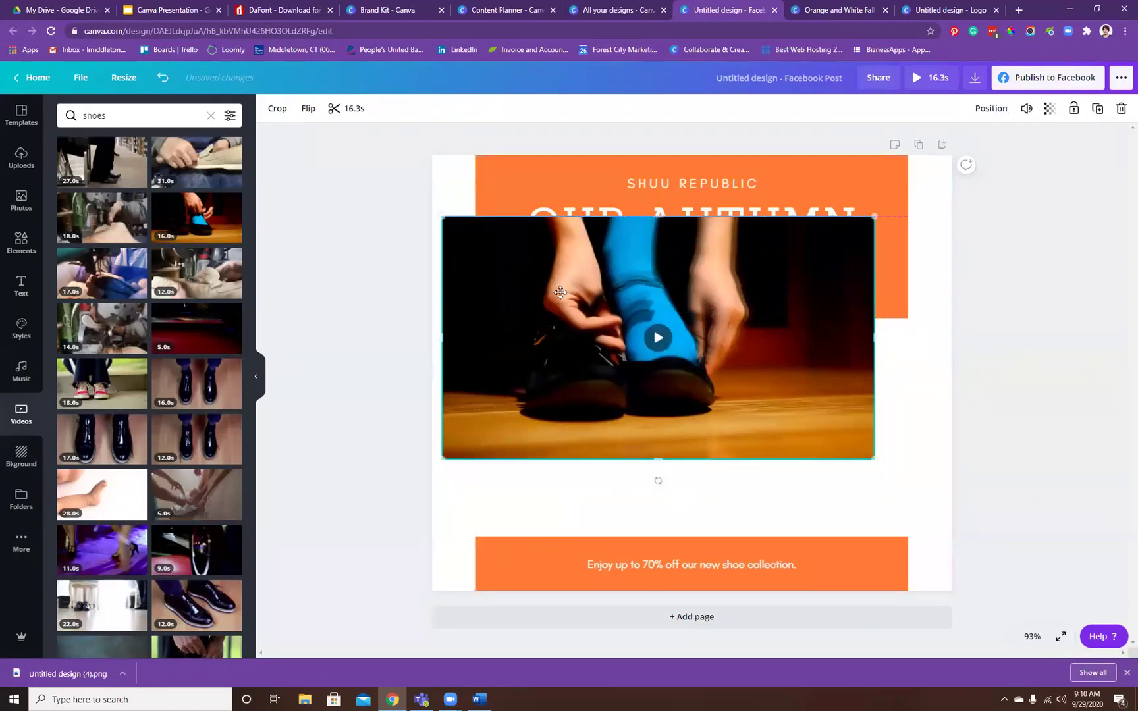
left_click(990, 109)
left_click(936, 144)
- Enlarge and reposition the shoe clip so that it fills the entire page behind the text blocks
left_click_drag(618, 380, 611, 325)
left_click_drag(650, 393, 666, 601)
left_click_drag(871, 365, 953, 366)
left_click_drag(686, 381, 737, 379)
left_click_drag(477, 374, 406, 386)
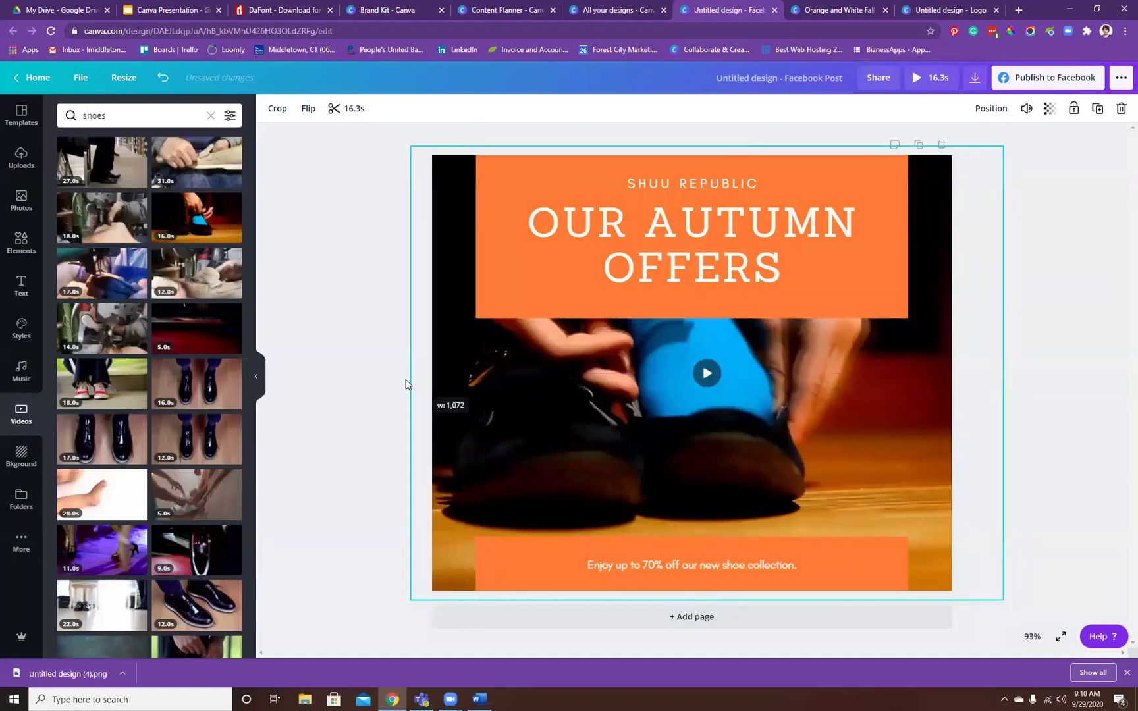
left_click(407, 386)
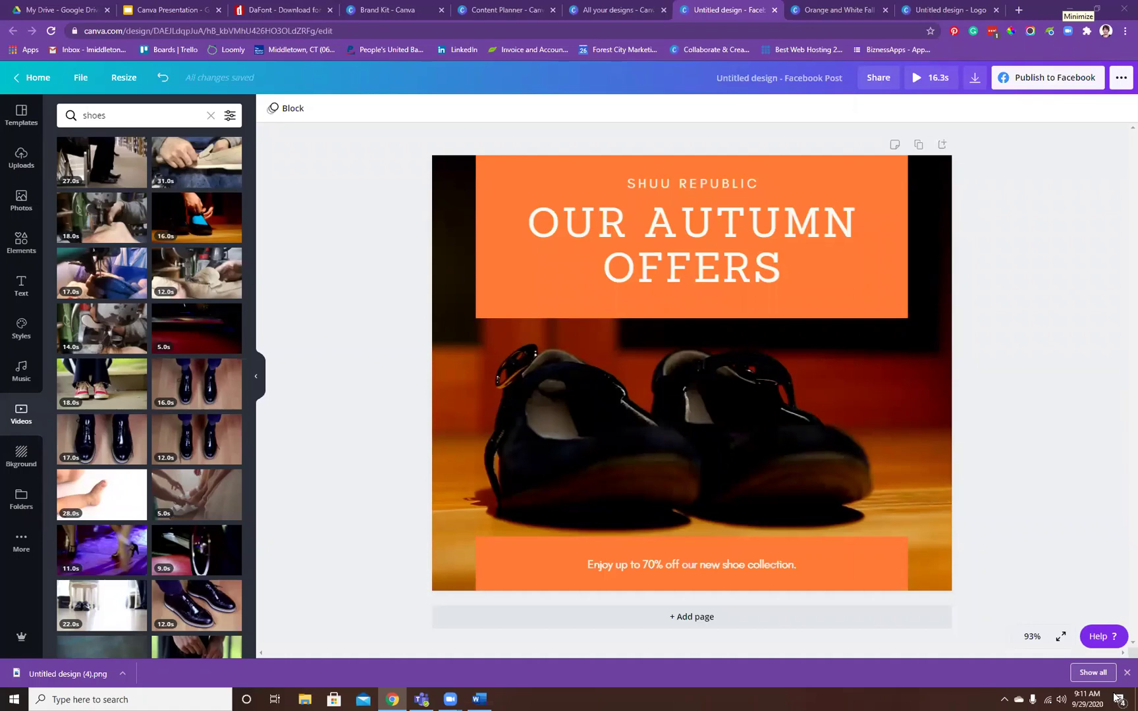
- Open the background video for trimming and shorten its start slightly, to a 16.2 s clip
left_click(549, 334)
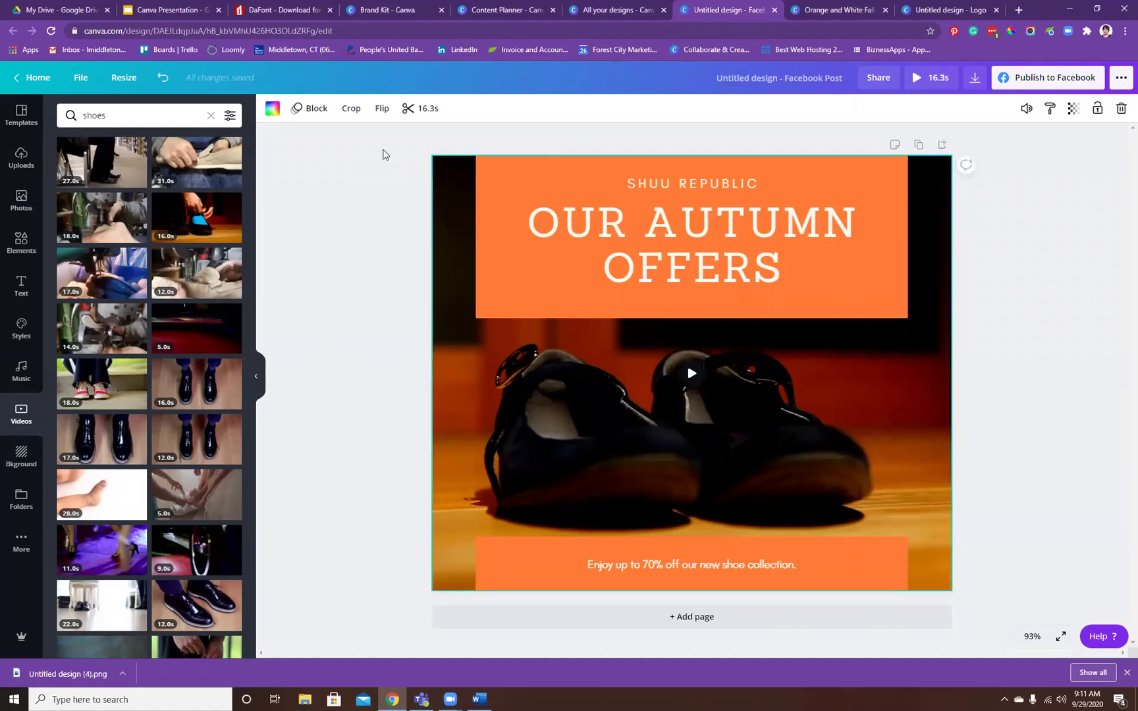
left_click(422, 109)
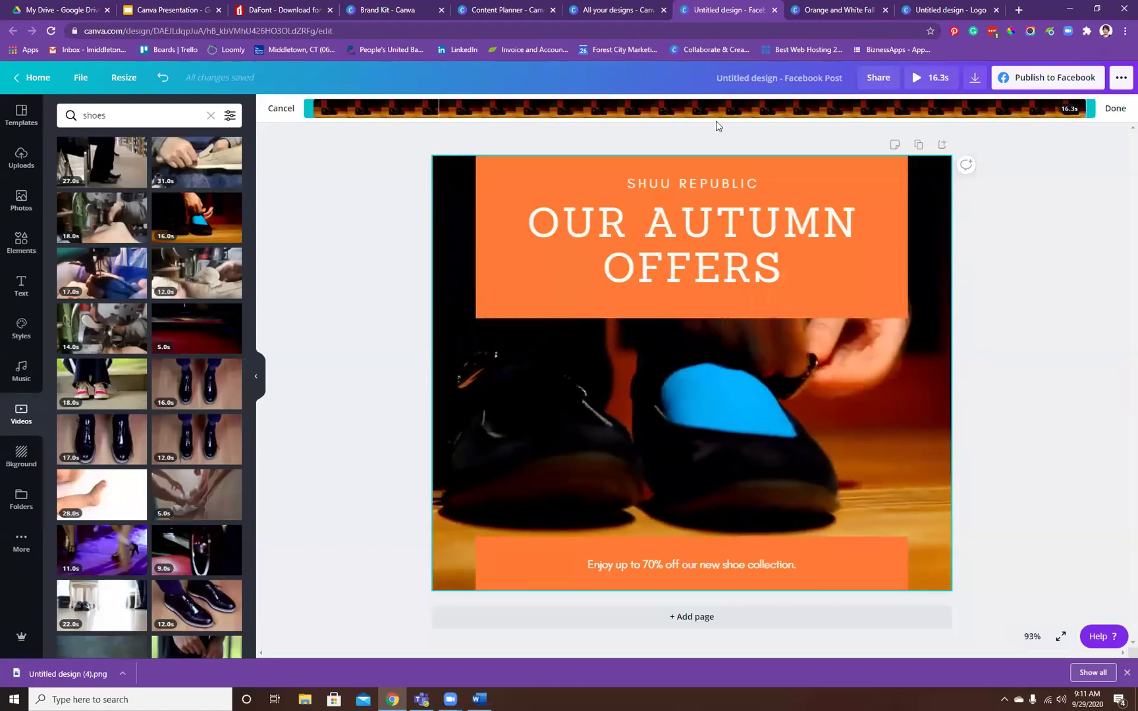
left_click(325, 114)
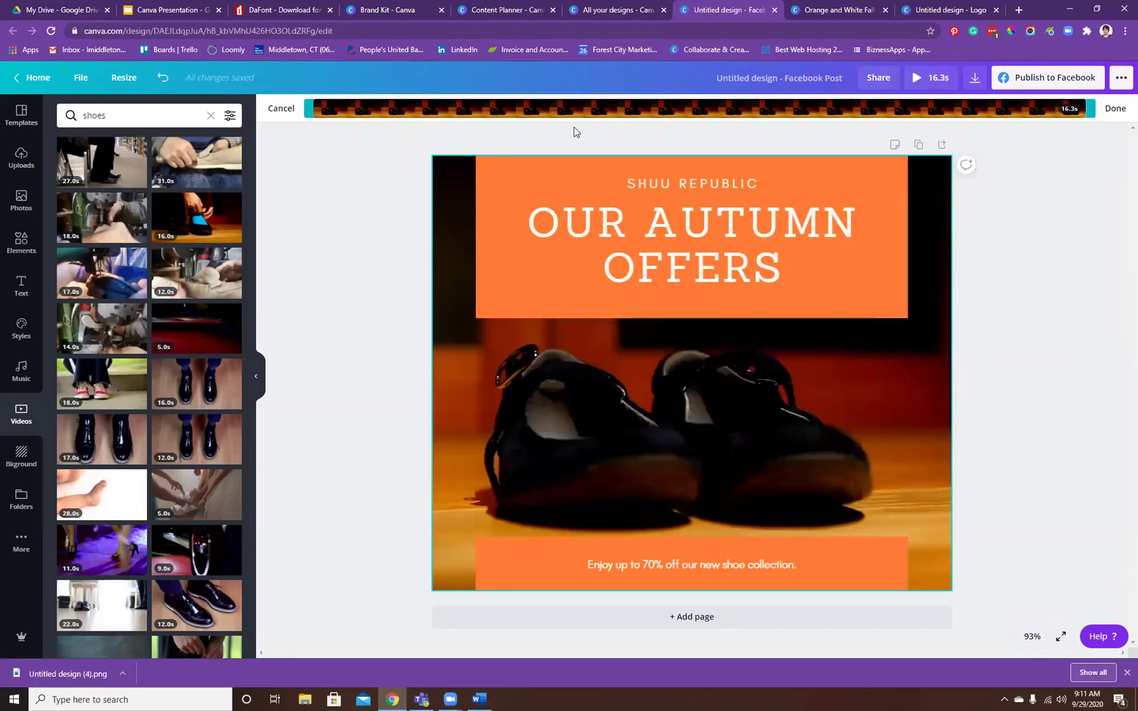
left_click(324, 109)
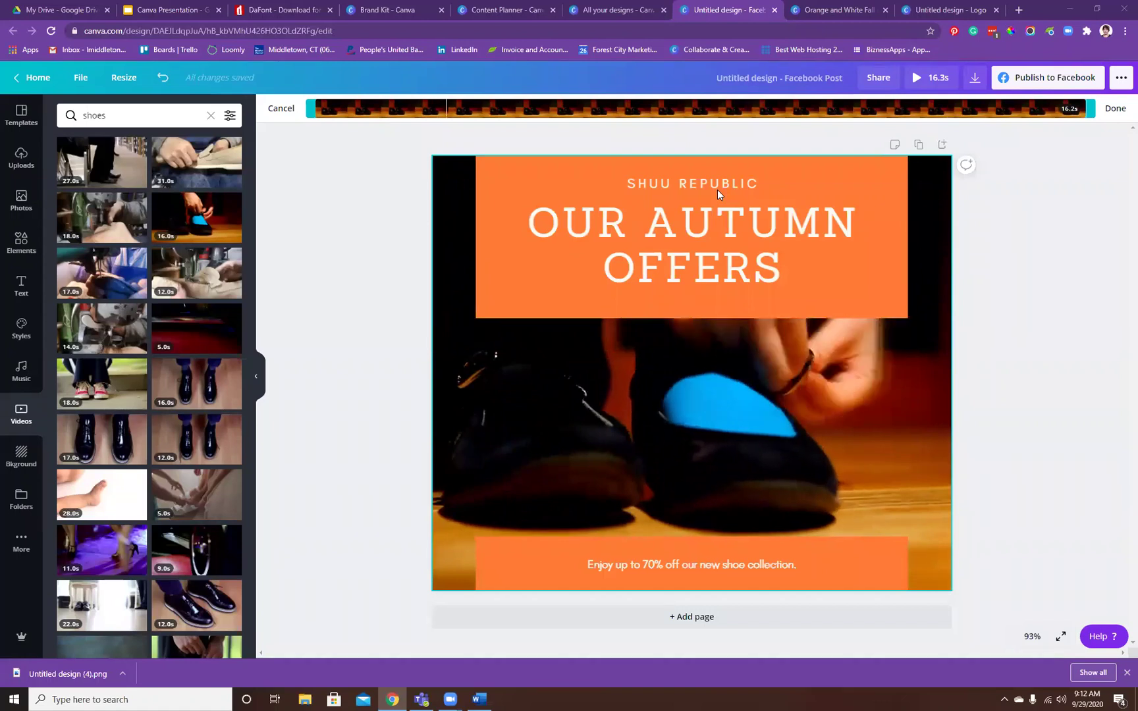
left_click(392, 698)
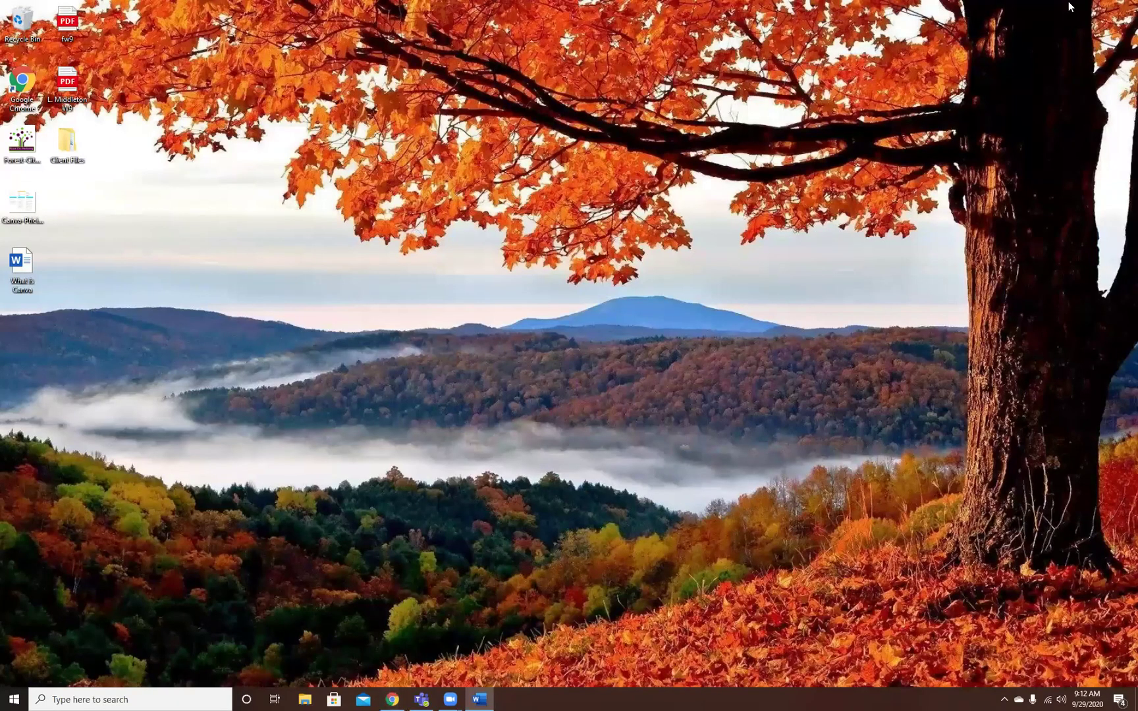
left_click(393, 699)
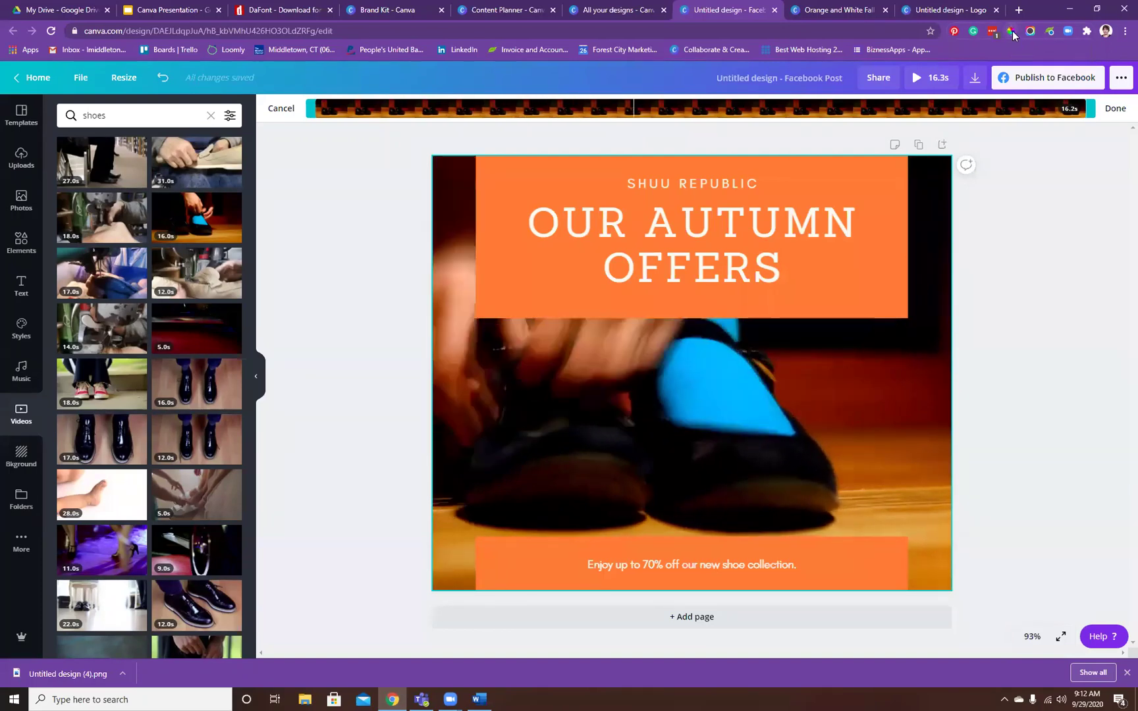
- Sample the orange of the title block with the ColorPick Eyedropper extension and copy its hex code FF7B35
left_click(1013, 32)
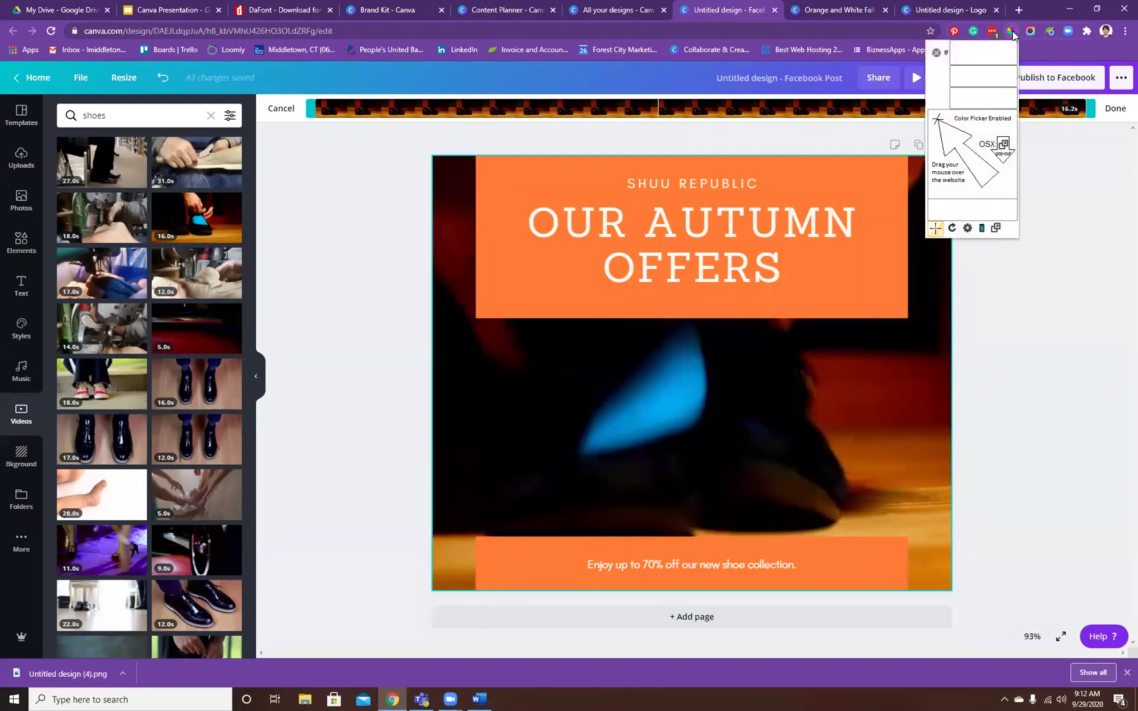
left_click(840, 274)
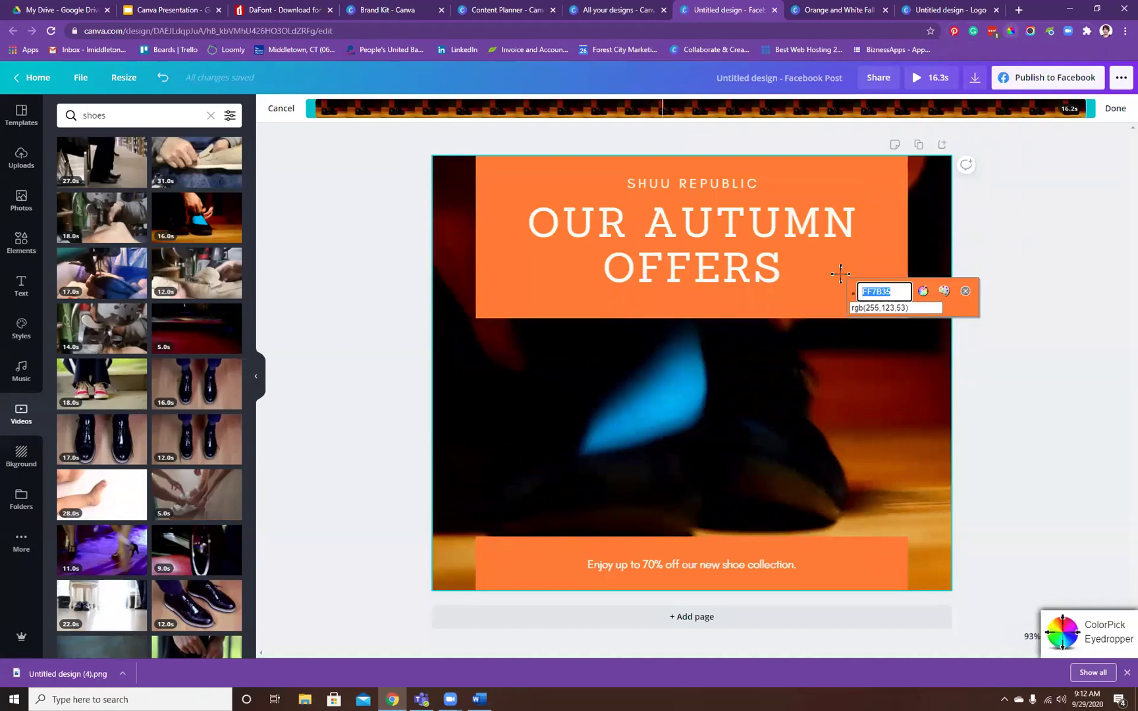
right_click(881, 290)
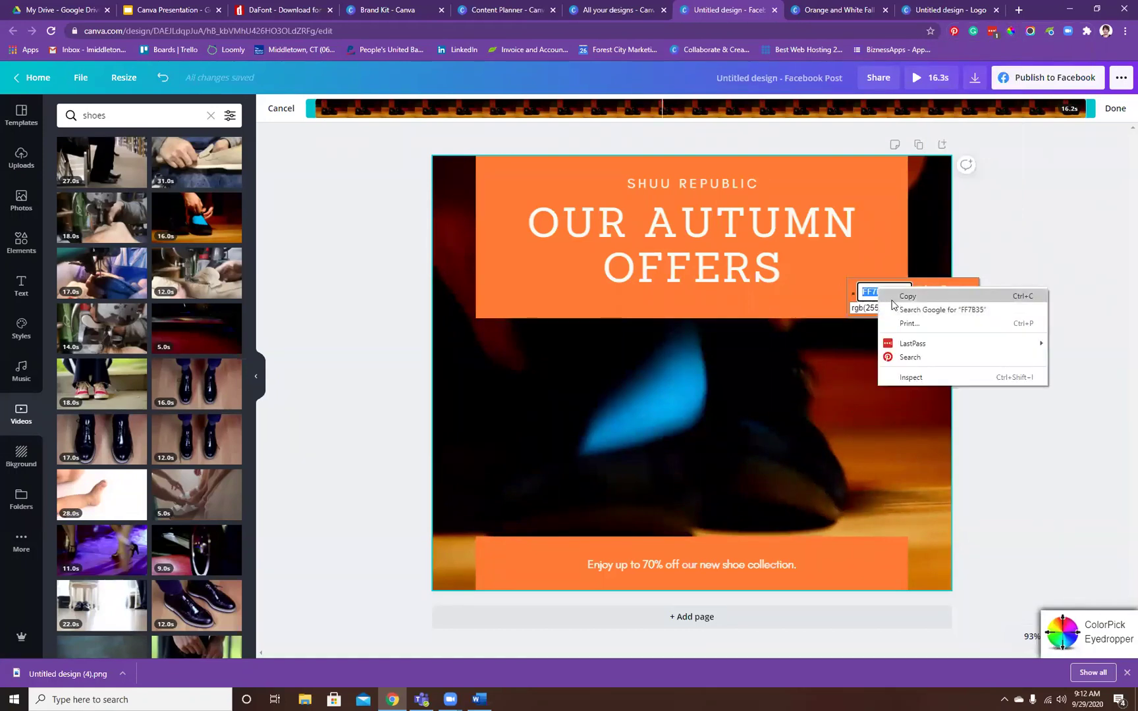
left_click(892, 300)
key("Escape")
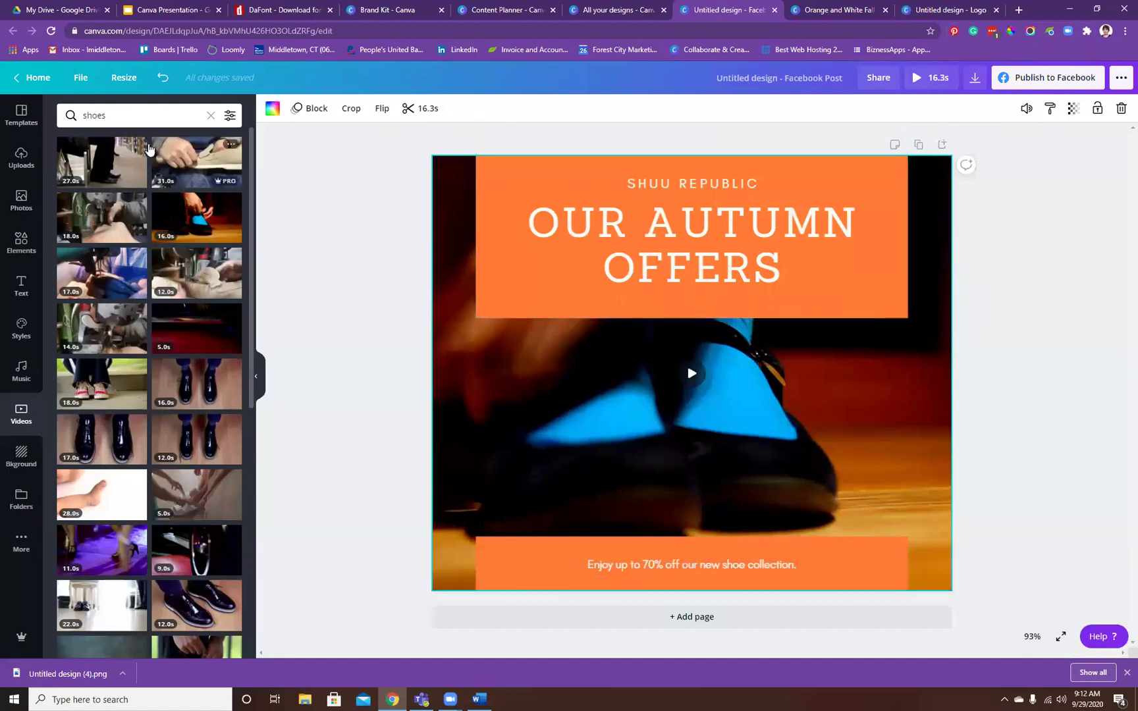
- Add a heading to the page with the text "sample"
left_click(14, 283)
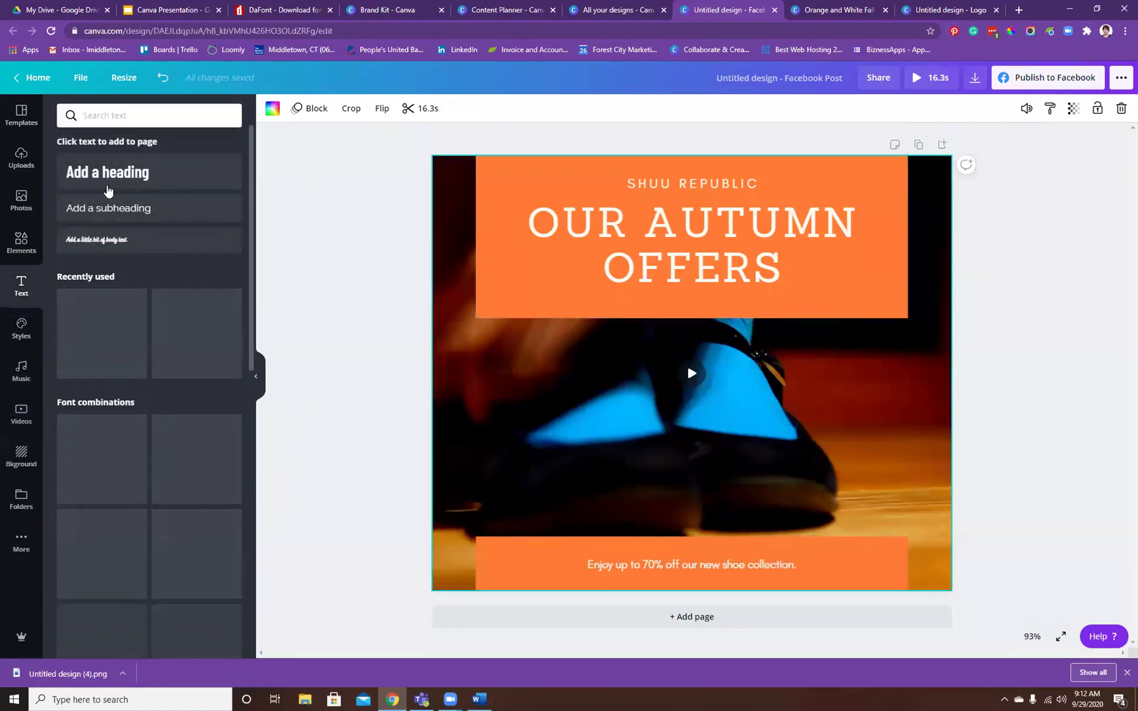
left_click(106, 172)
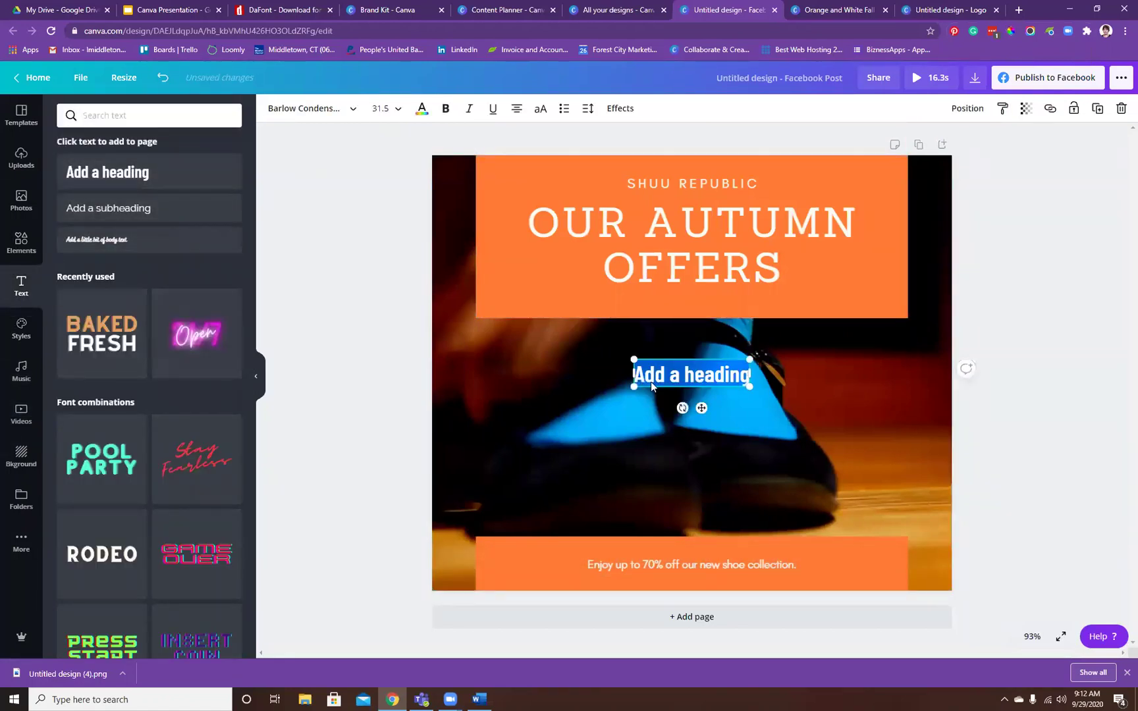
type("sample")
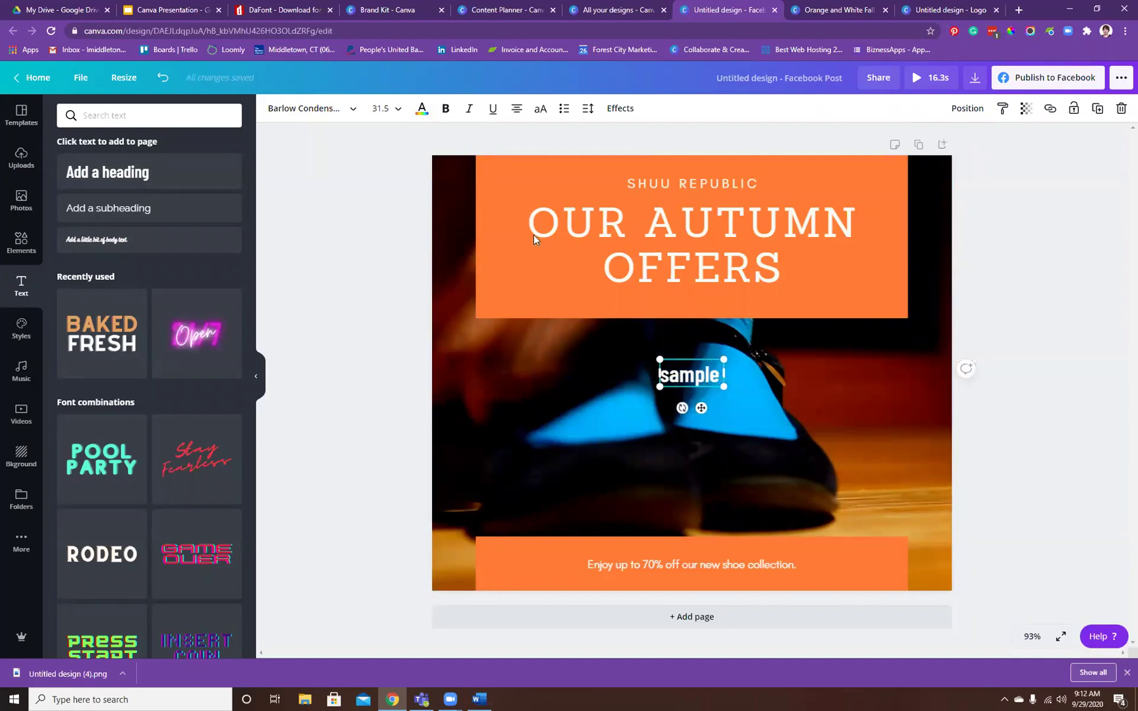
- Set the "sample" heading's text colour to the copied orange hex code as a new colour
left_click(422, 109)
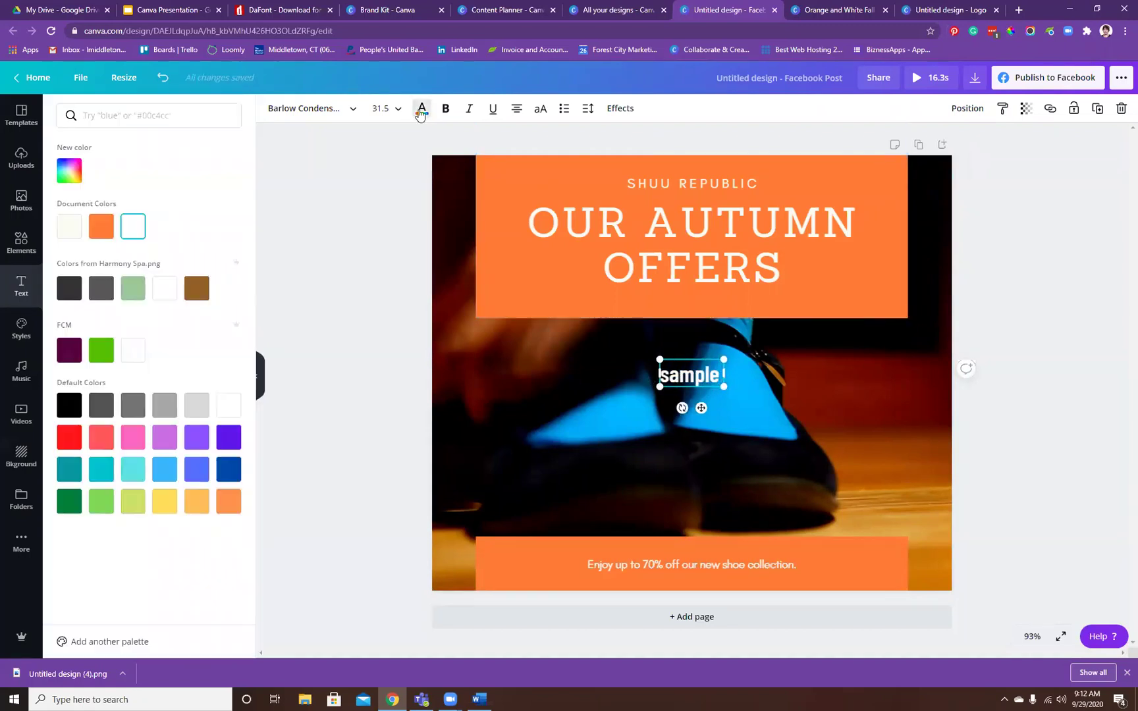
left_click(122, 117)
right_click(123, 121)
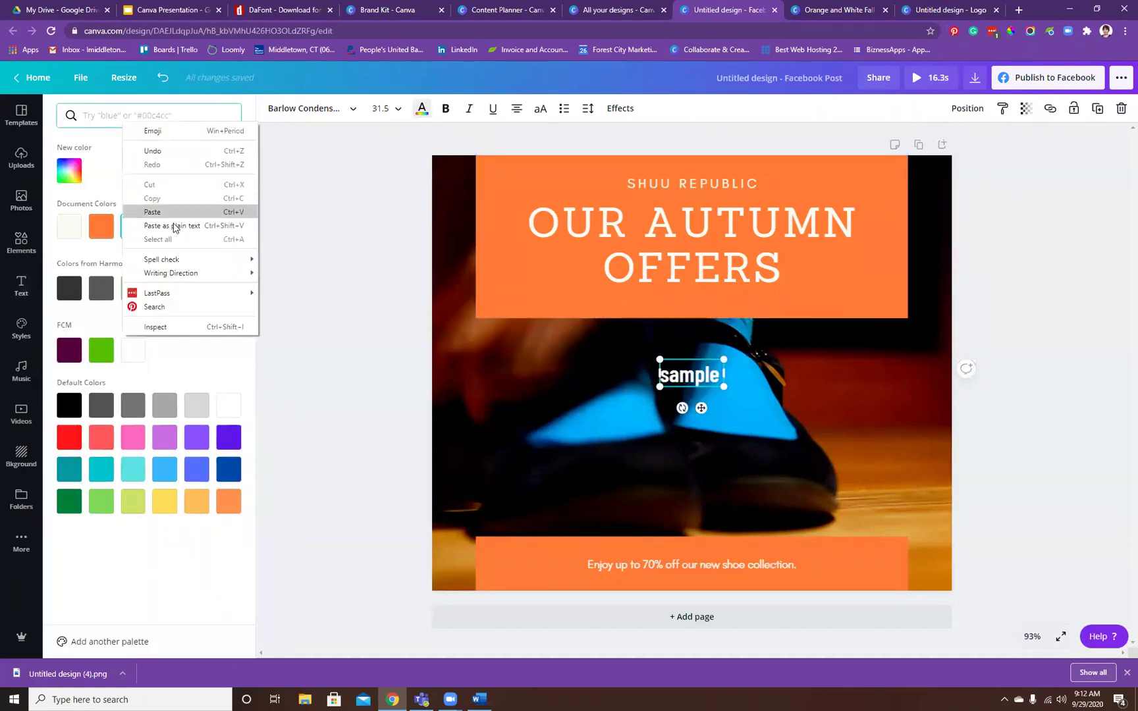
left_click(68, 181)
right_click(145, 285)
left_click(174, 363)
left_click(173, 360)
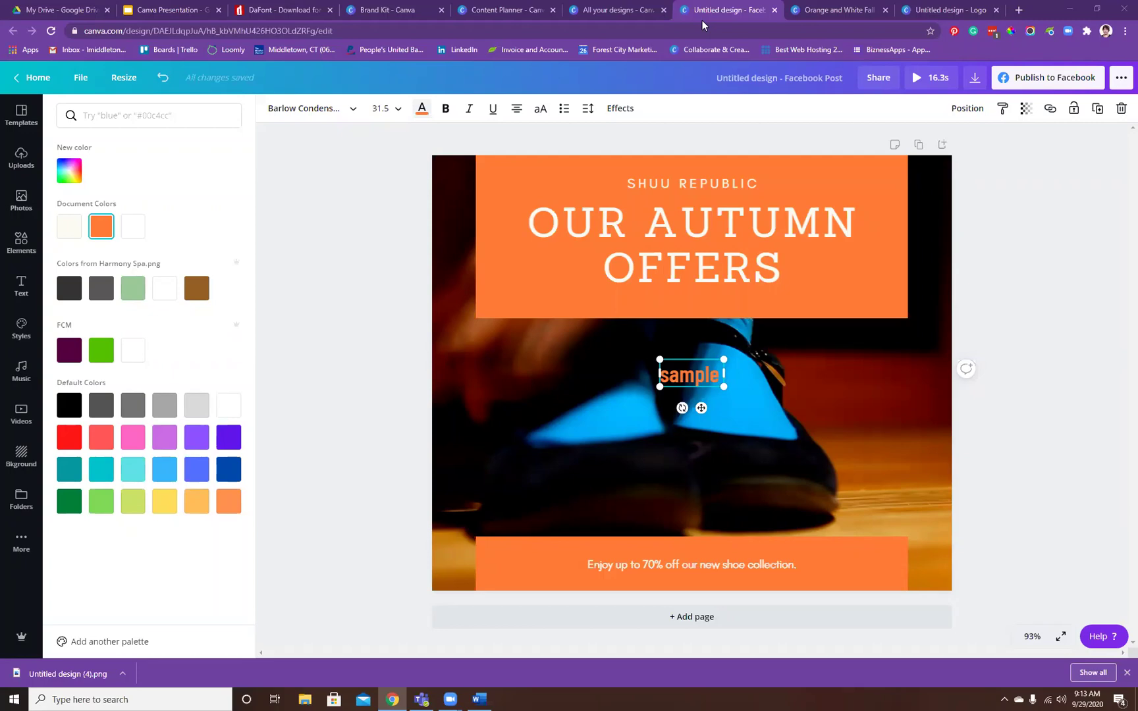
- Return to the Canva home page and open the saved design "How to Repair the Damage to Your Lawn from Drought"
left_click(44, 78)
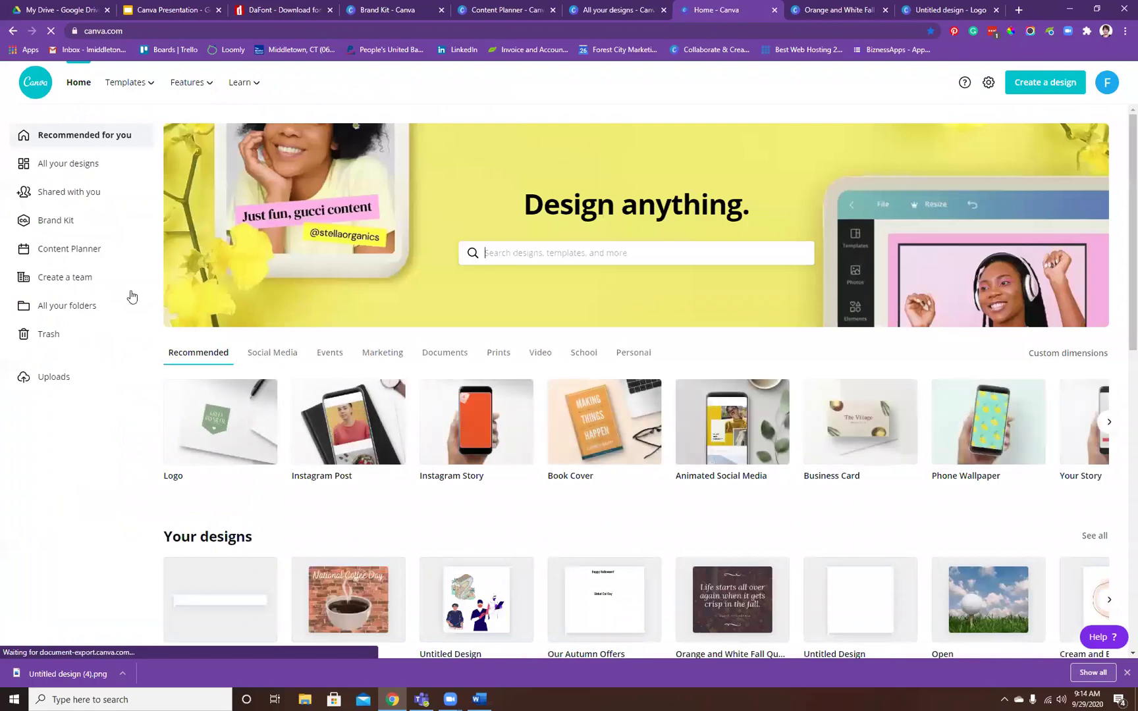
scroll(215, 385, "down", 2)
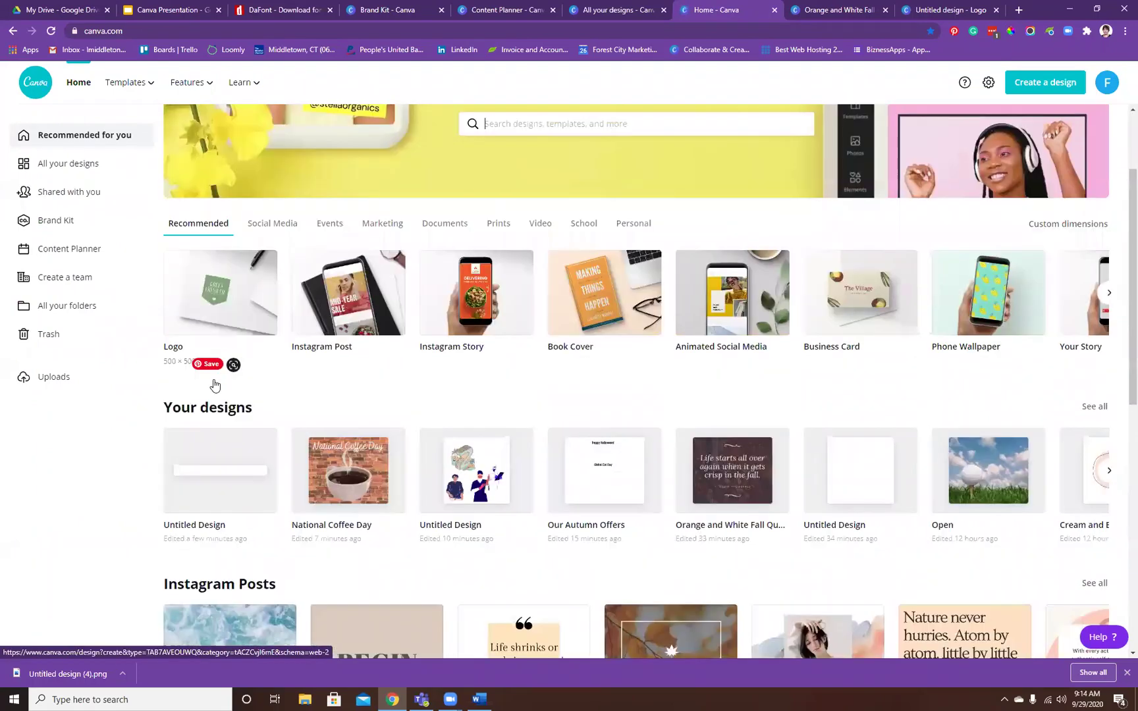
scroll(1094, 372, "down", 2)
left_click(1109, 363)
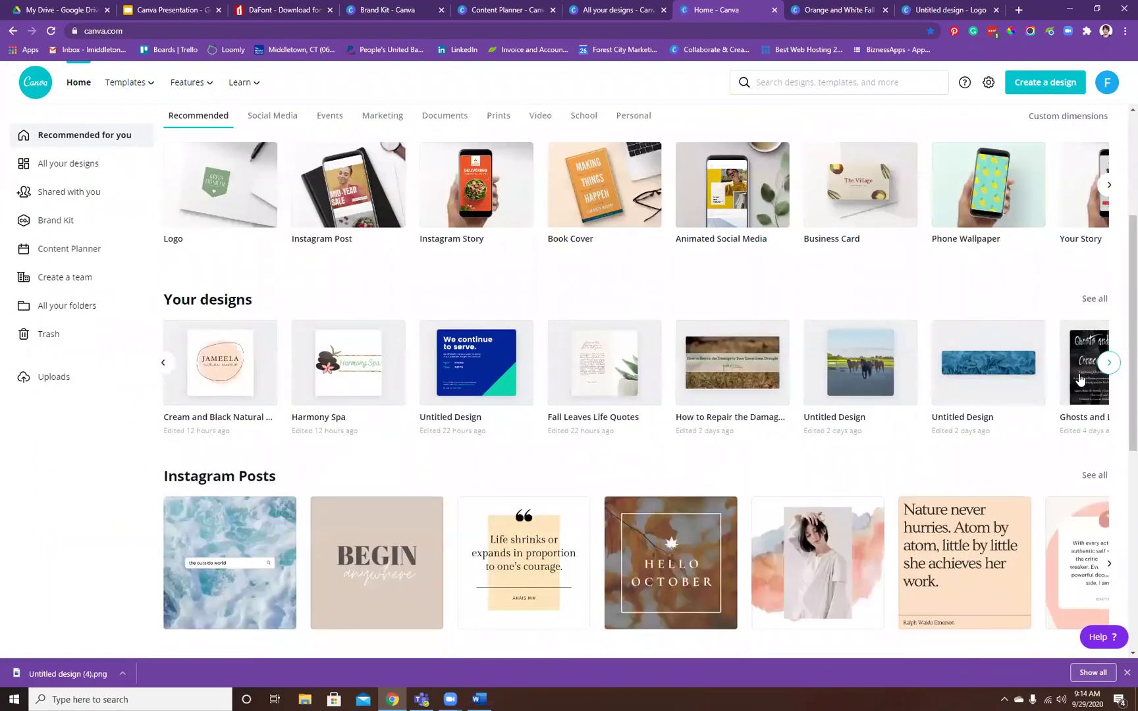
left_click(729, 400)
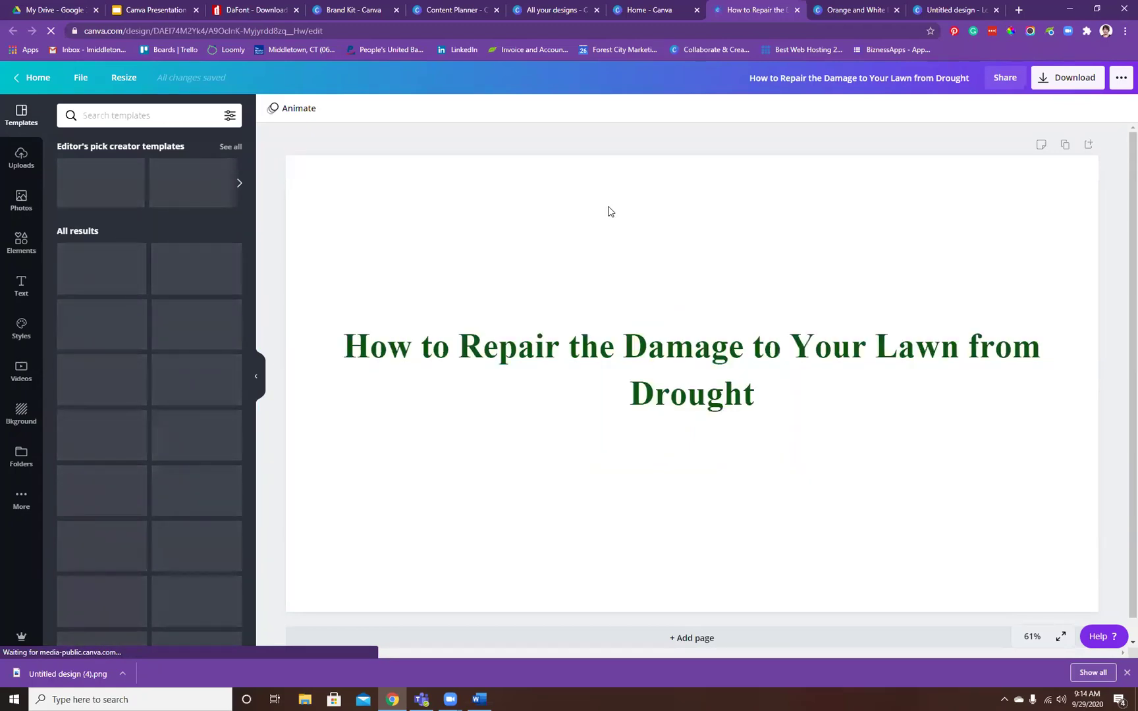
- Delete all of the title text above the Valley Green logo
double_click(500, 334)
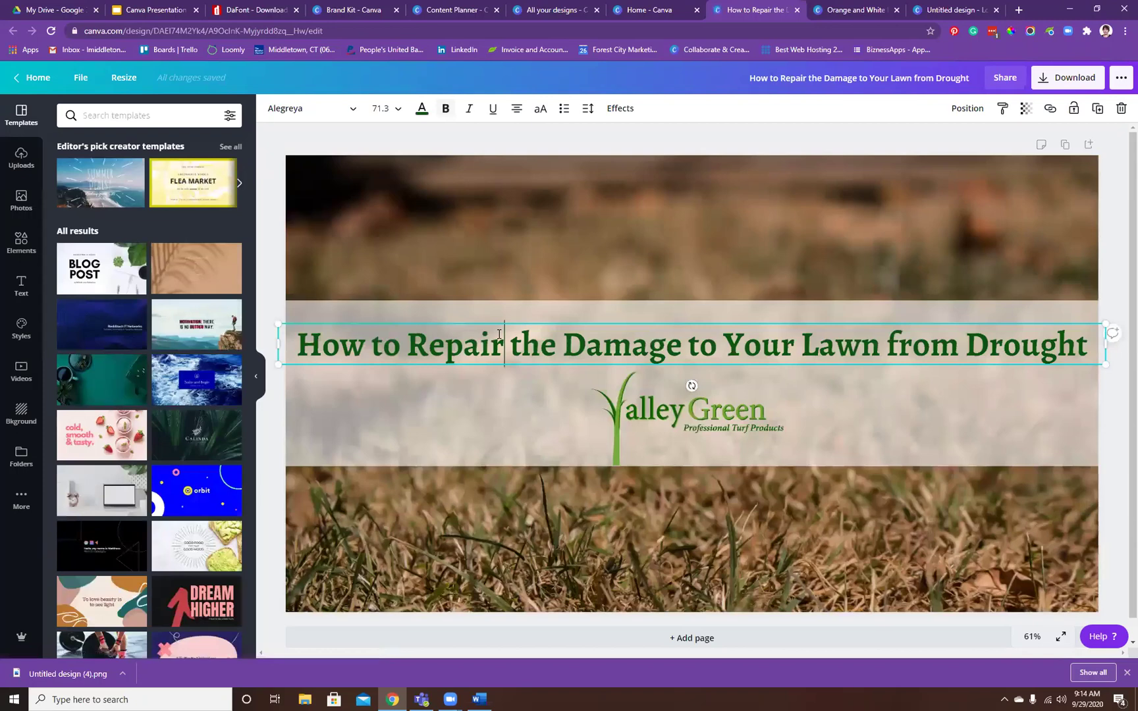
key("ctrl+a")
key("BackSpace")
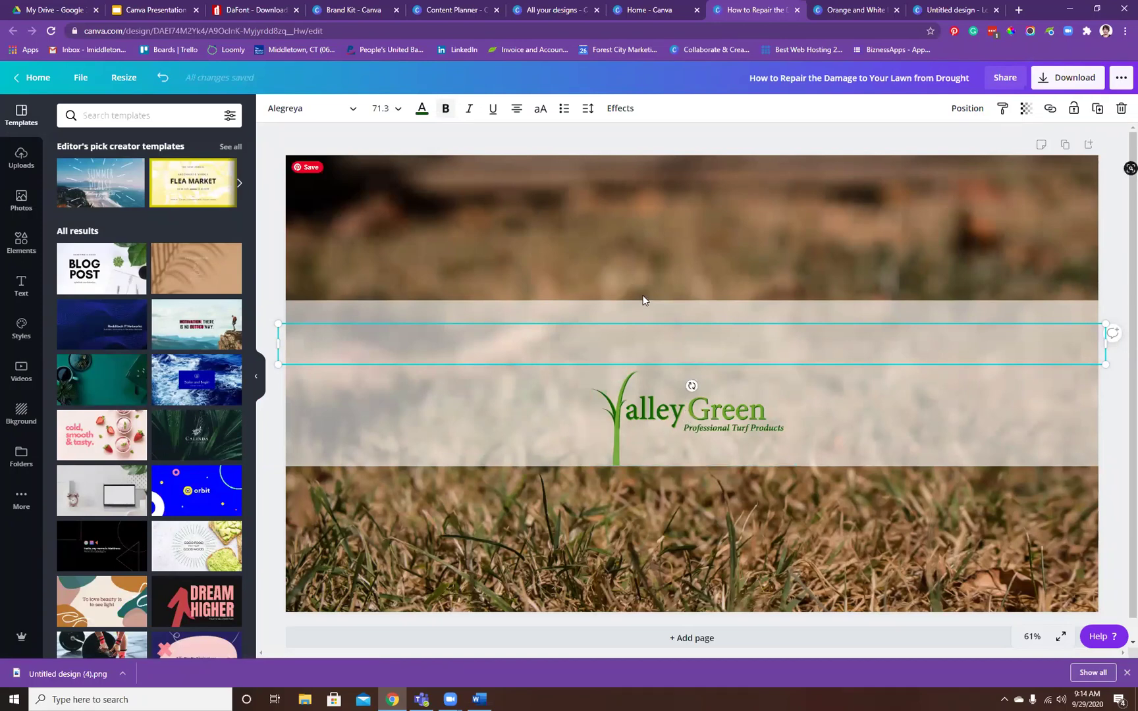
- Search the backgrounds for "grass" and replace the dry lawn photo with the textured green grass background
left_click(622, 248)
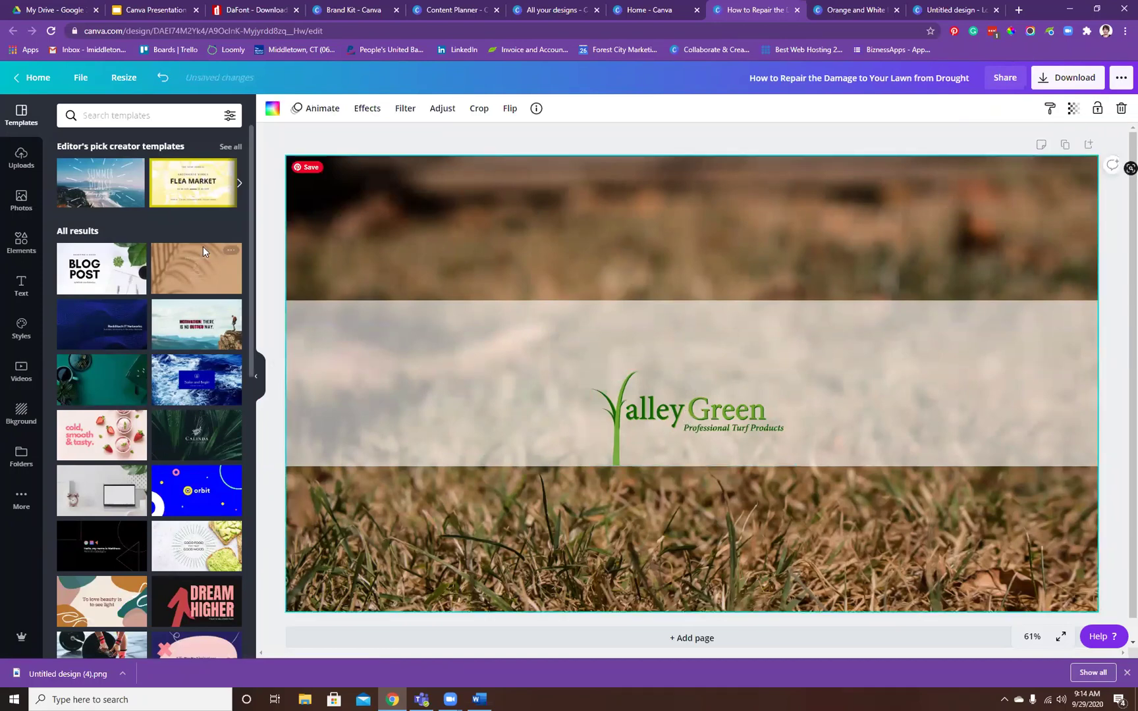
left_click(18, 257)
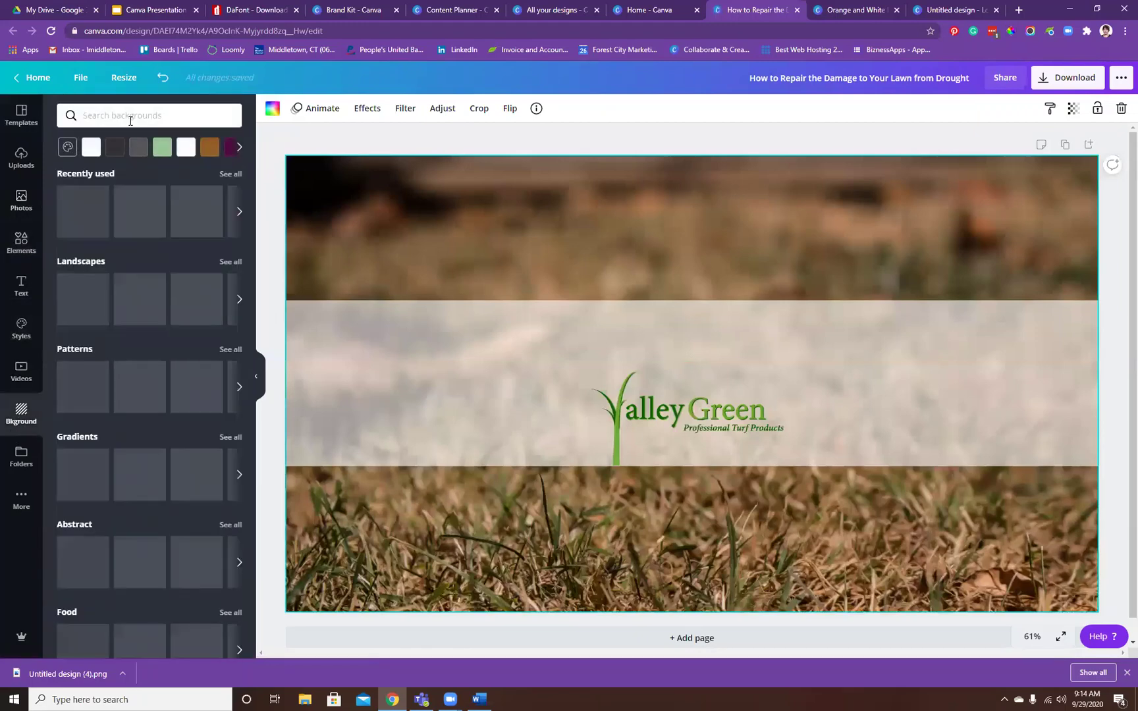
left_click(131, 117)
type("grass")
key("Return")
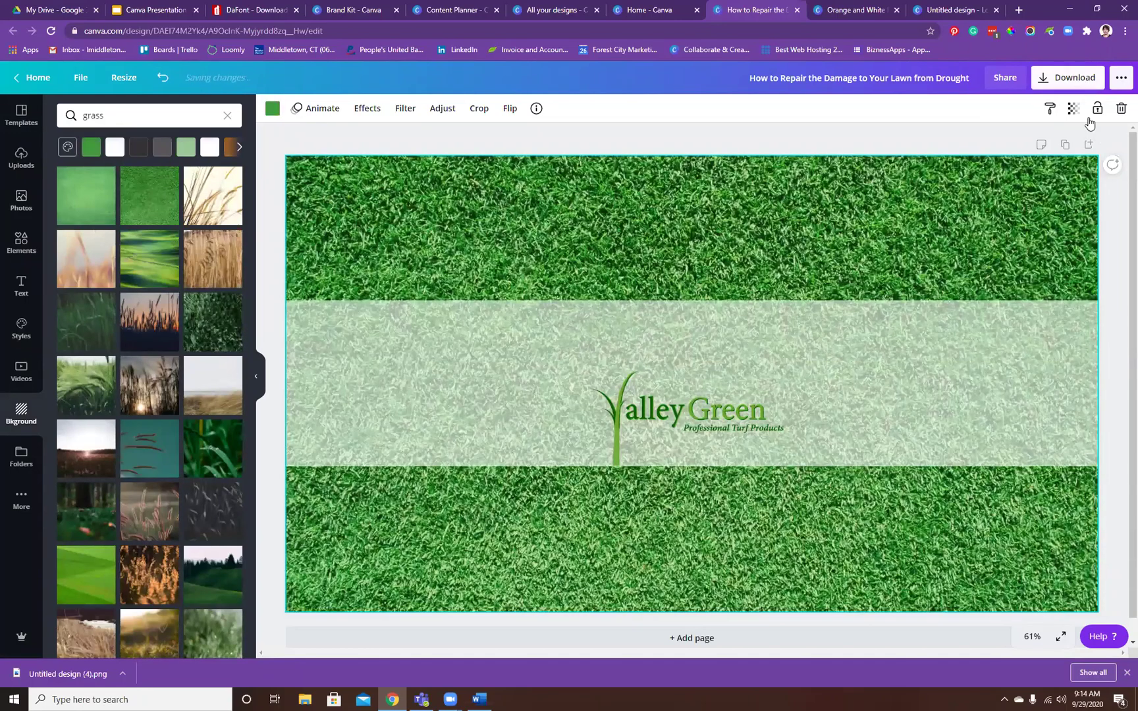
- Return to the home page, find the Presentation design type and start a blank 16:9 presentation from it
left_click(14, 80)
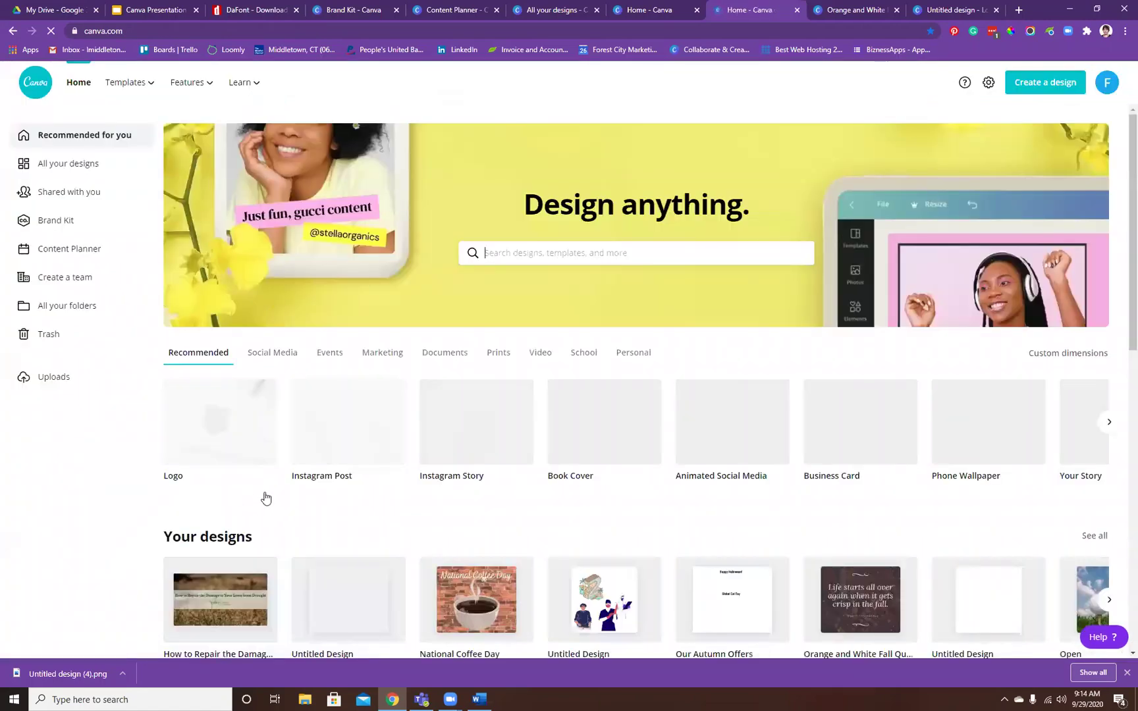
scroll(224, 434, "down", 2)
scroll(221, 426, "down", 1)
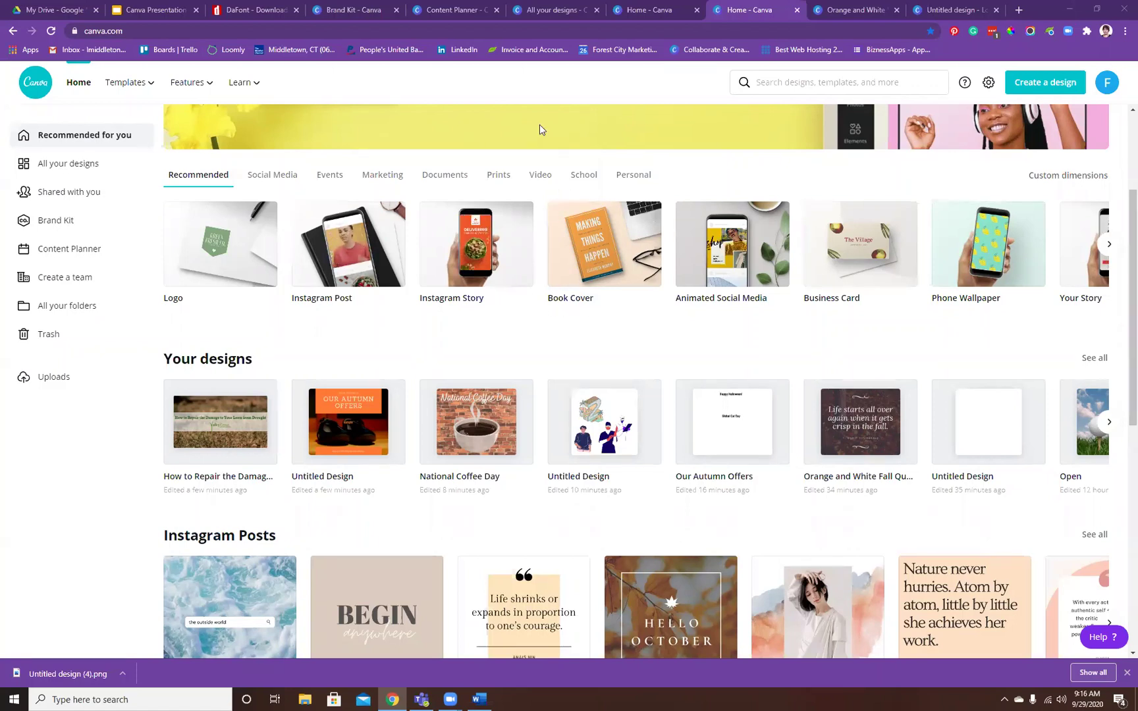
scroll(540, 259, "up", 3)
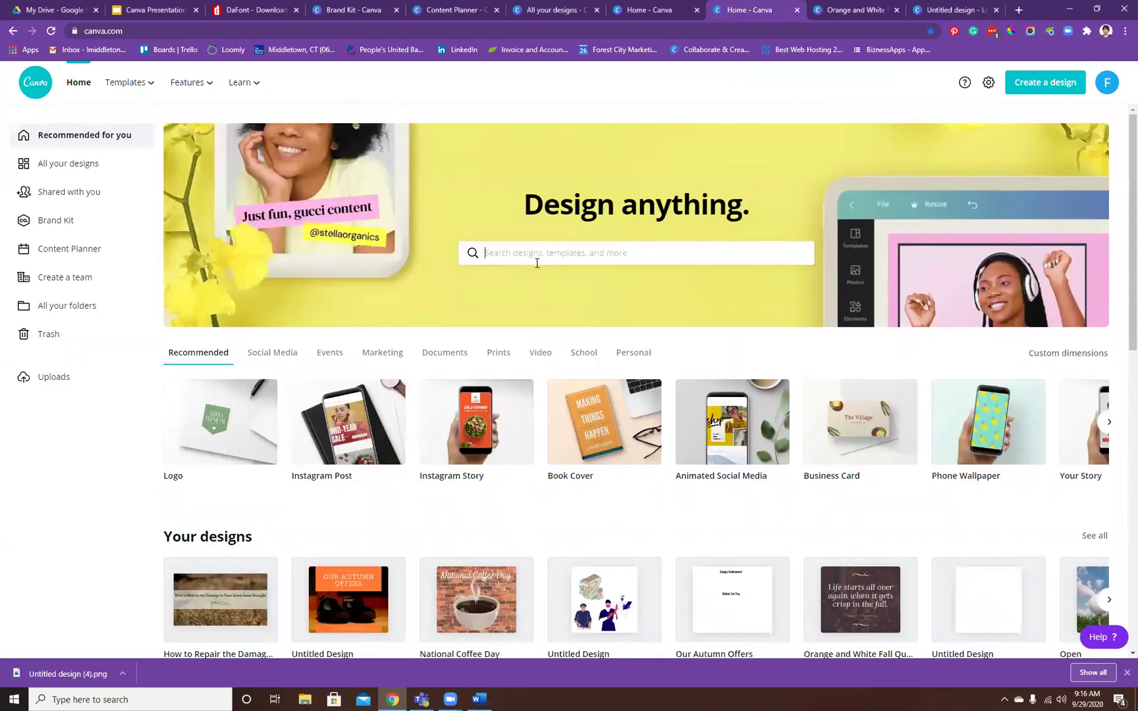
left_click(537, 263)
type("prese")
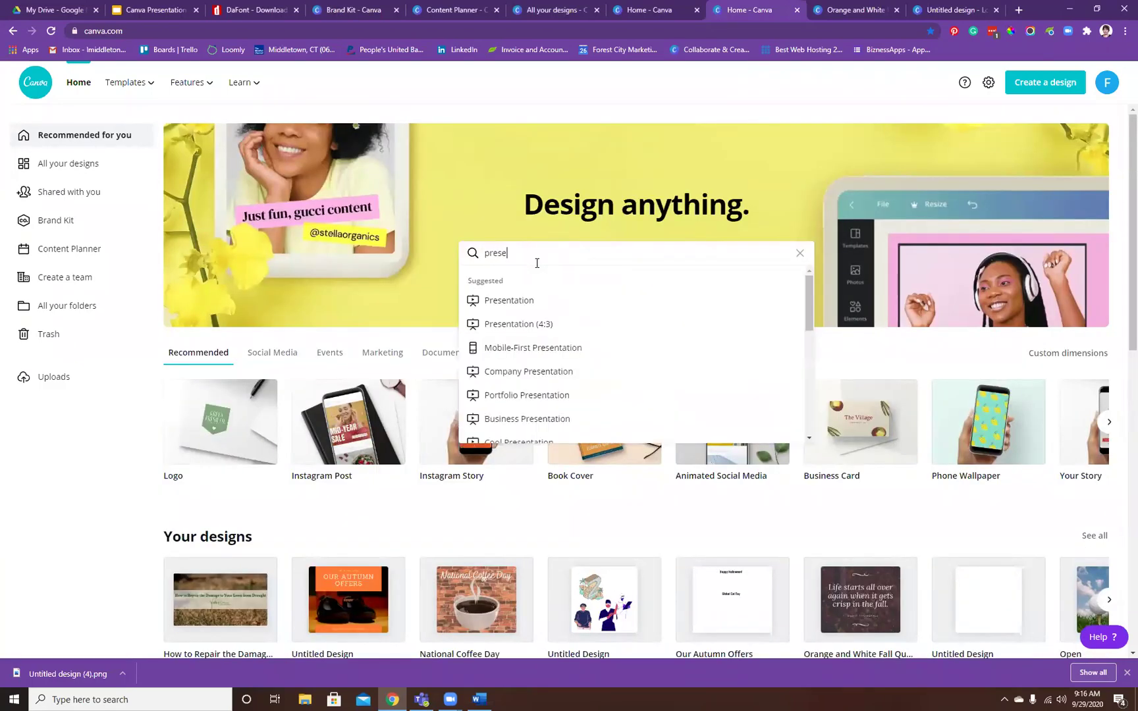
left_click(490, 305)
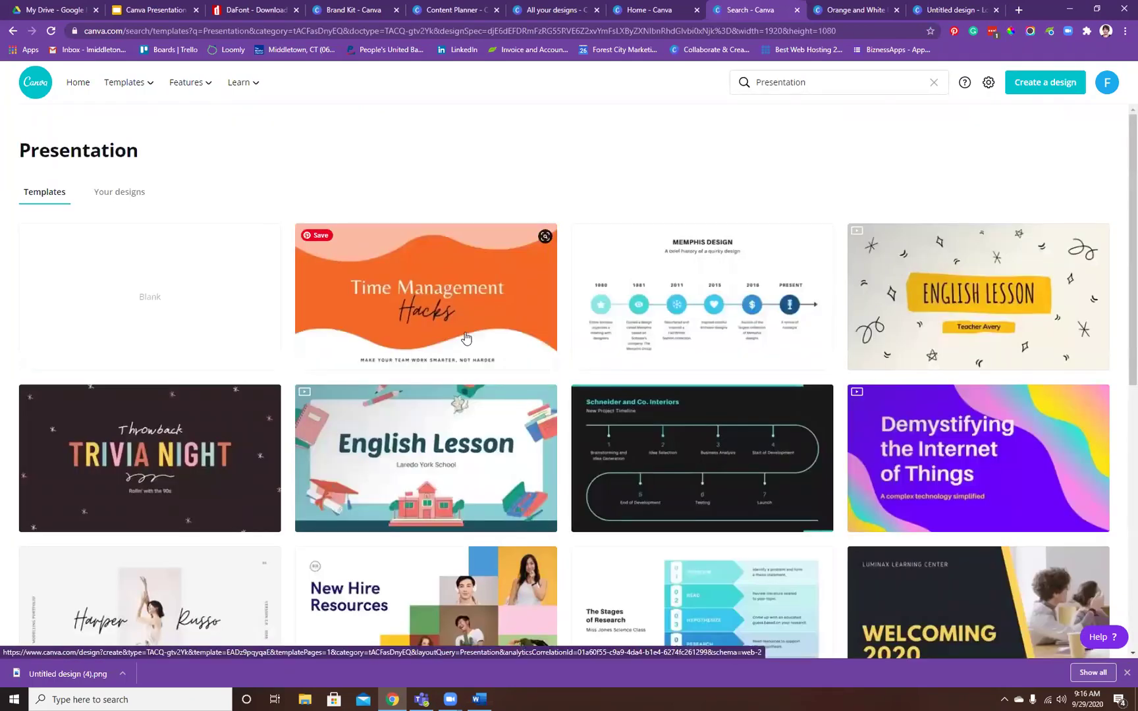
left_click(148, 310)
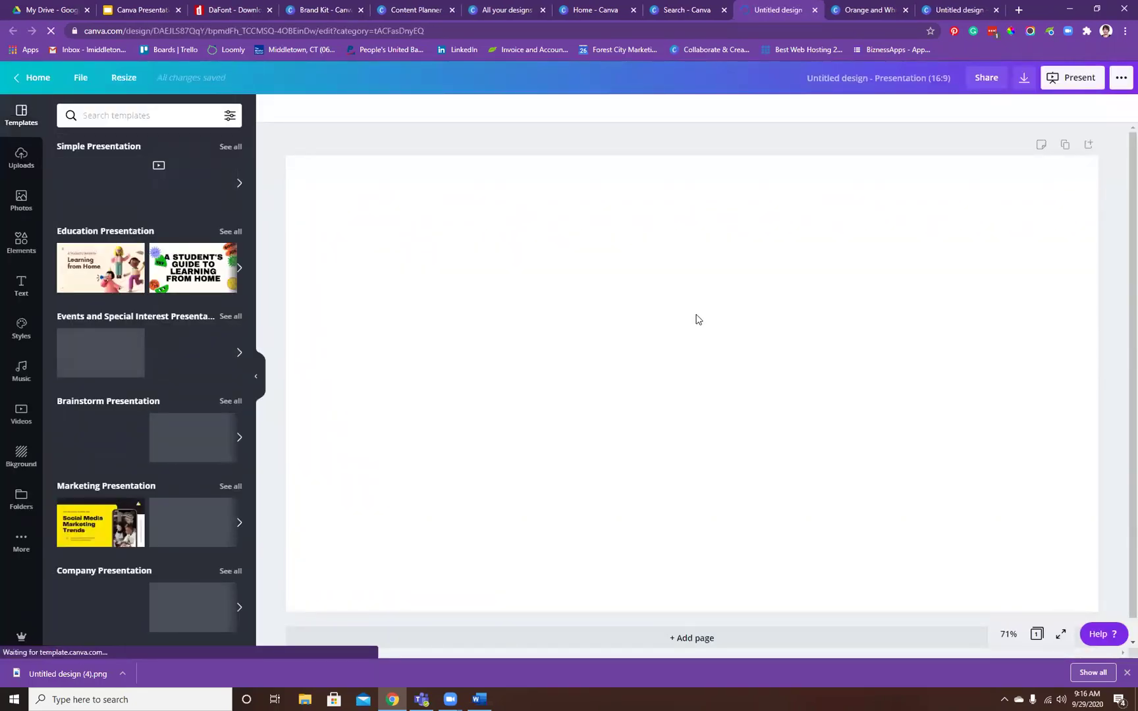
- Open the Learning from Home template set and apply its "Set up your study space." layout to the first page
left_click(112, 270)
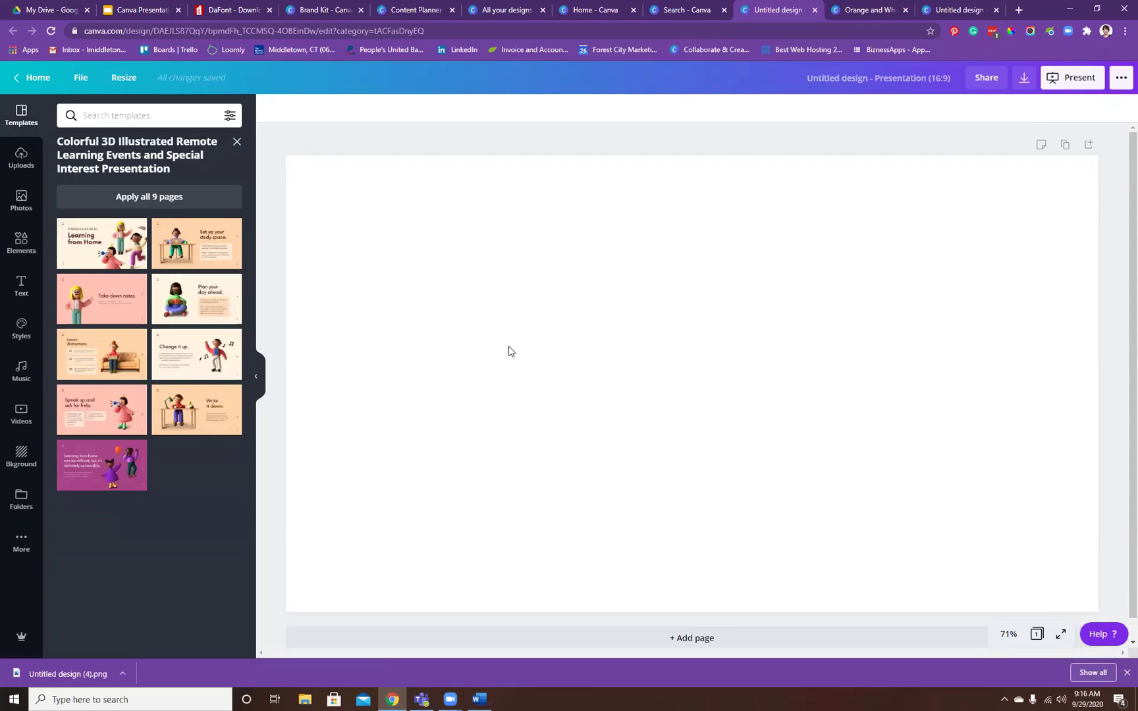
left_click(209, 270)
left_click(636, 307)
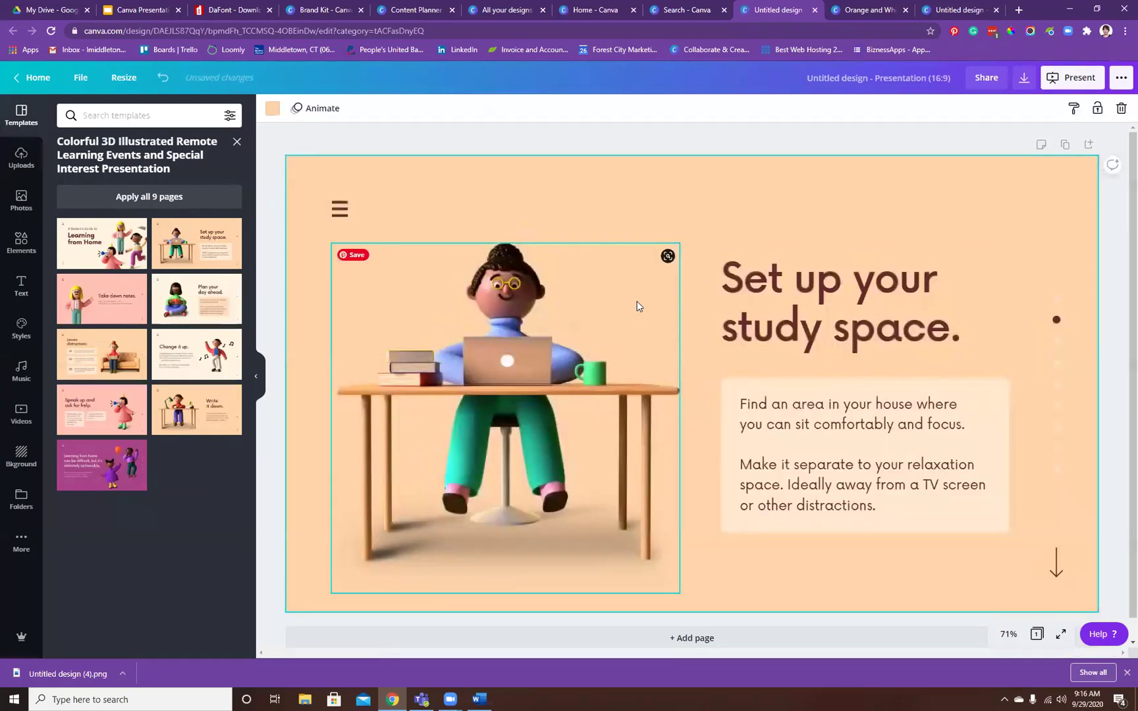
- Add two new pages to the presentation after the study space page
scroll(637, 306, "up", 1)
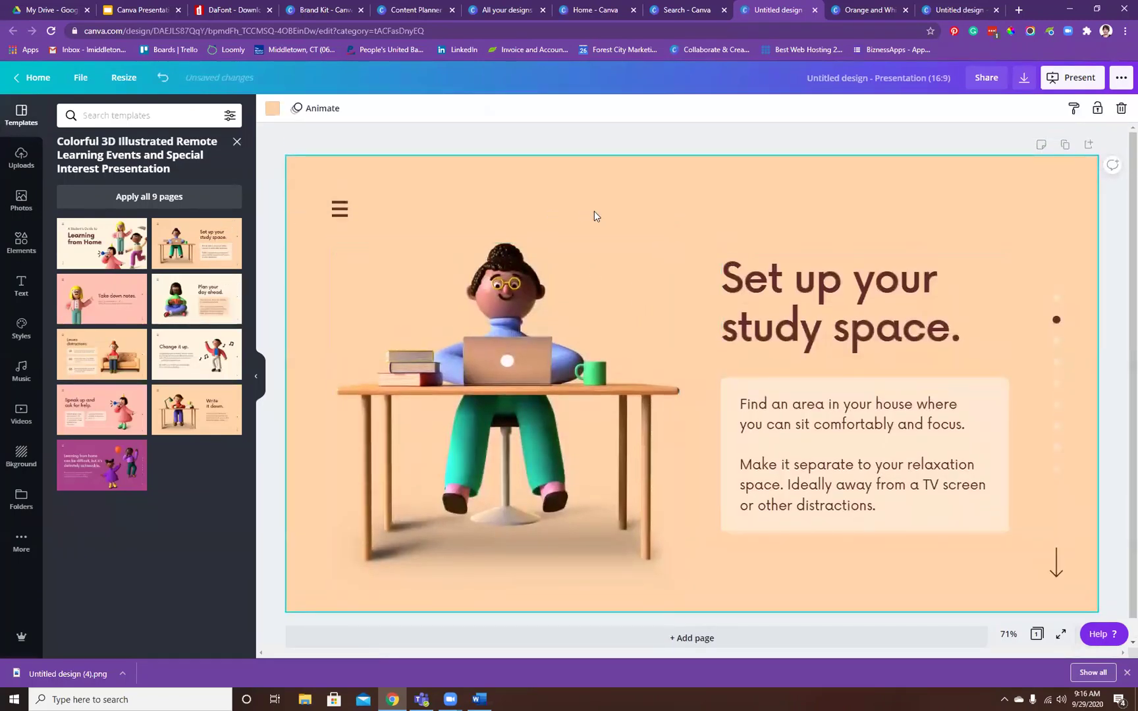
scroll(659, 395, "down", 1)
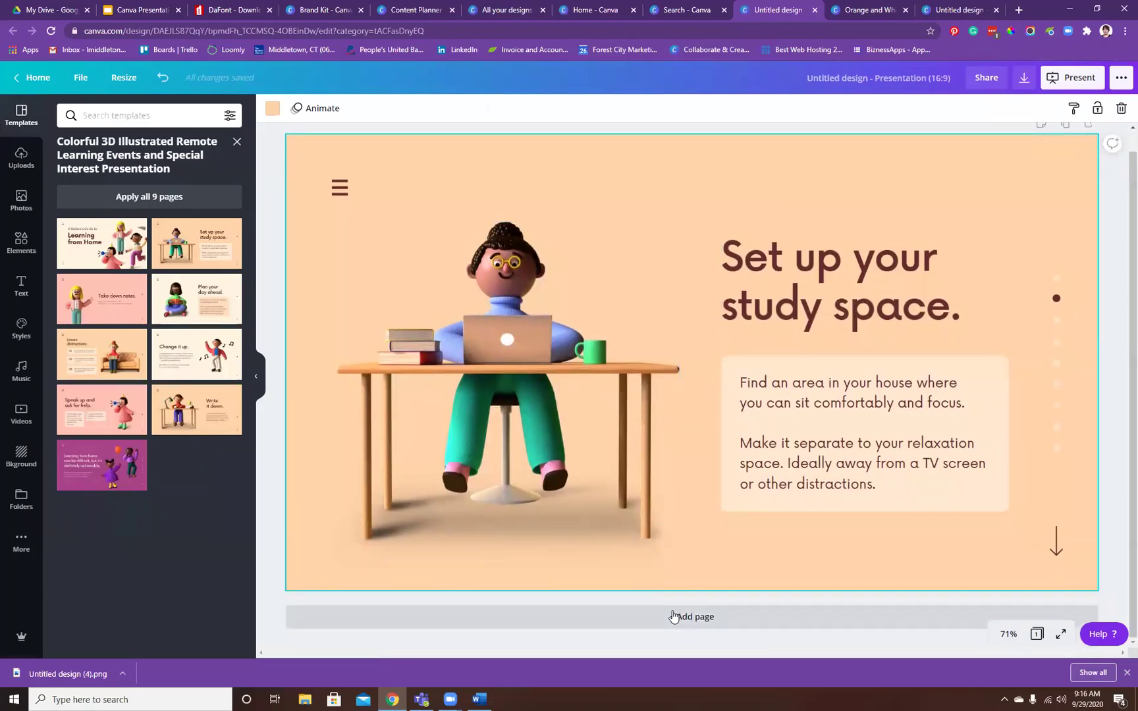
left_click(673, 615)
scroll(607, 330, "up", 5)
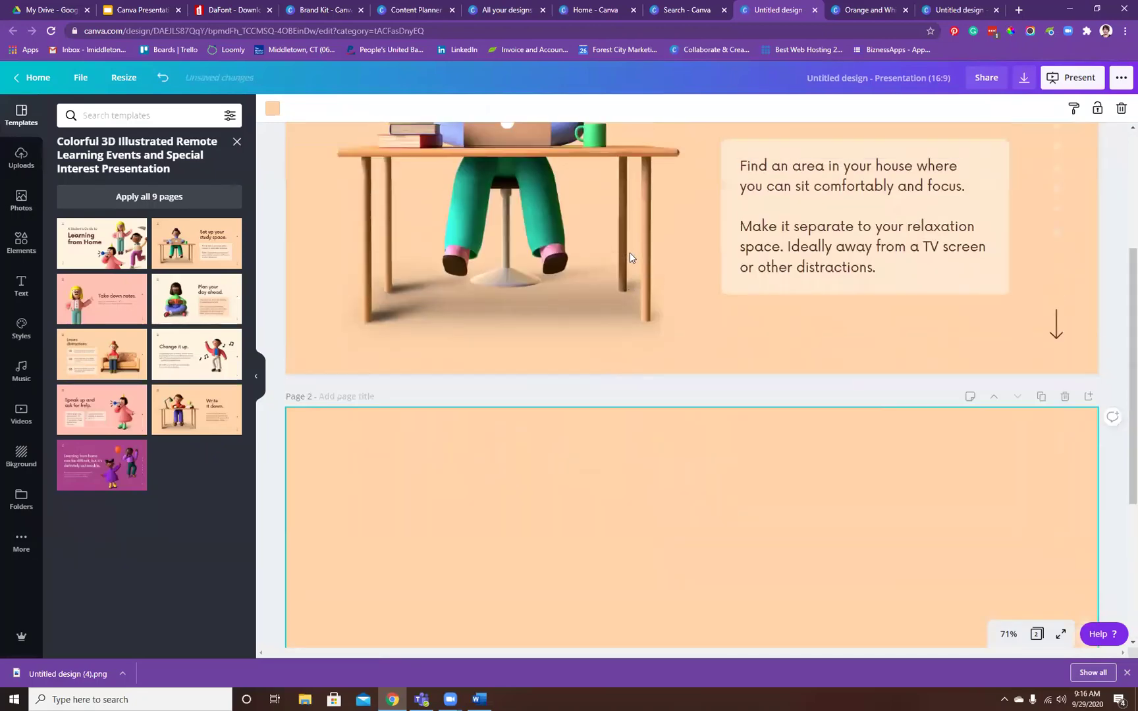
scroll(651, 362, "down", 5)
scroll(650, 369, "up", 2)
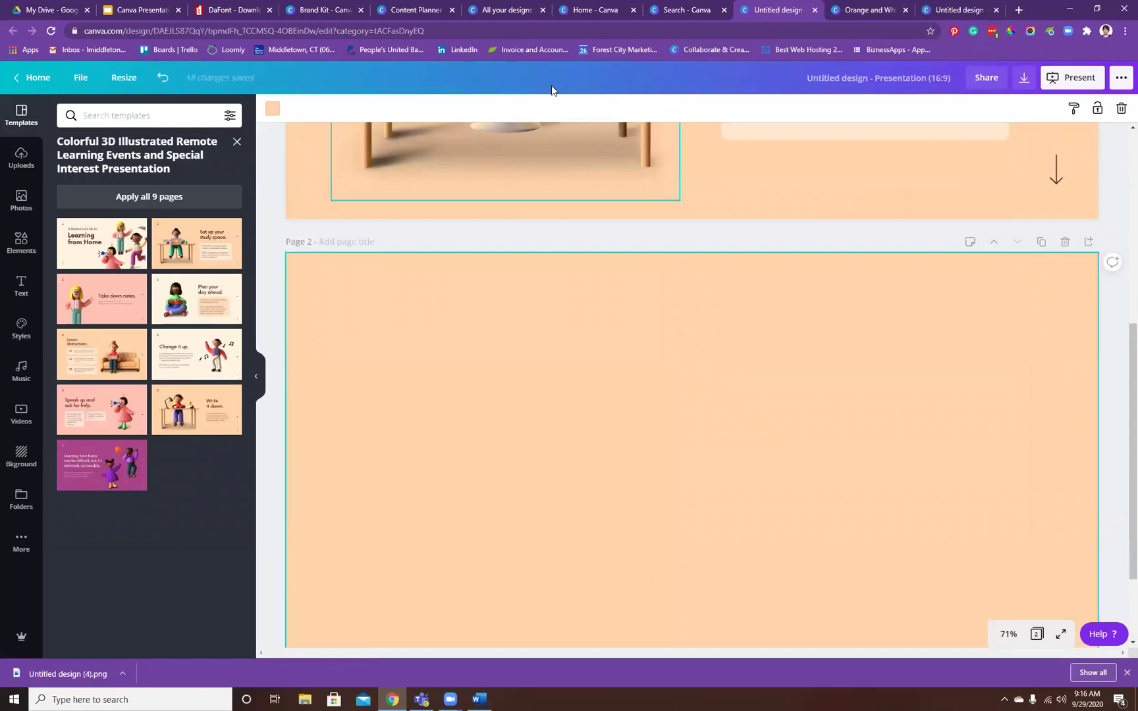
scroll(655, 427, "up", 4)
scroll(655, 427, "down", 6)
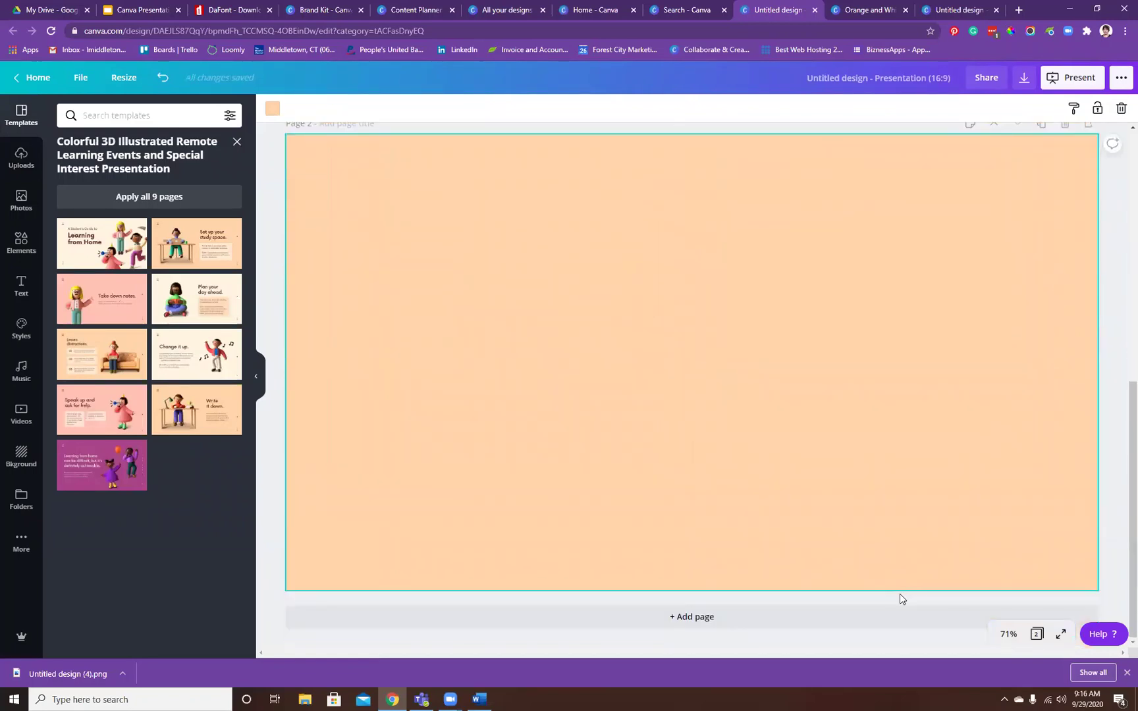
left_click(772, 617)
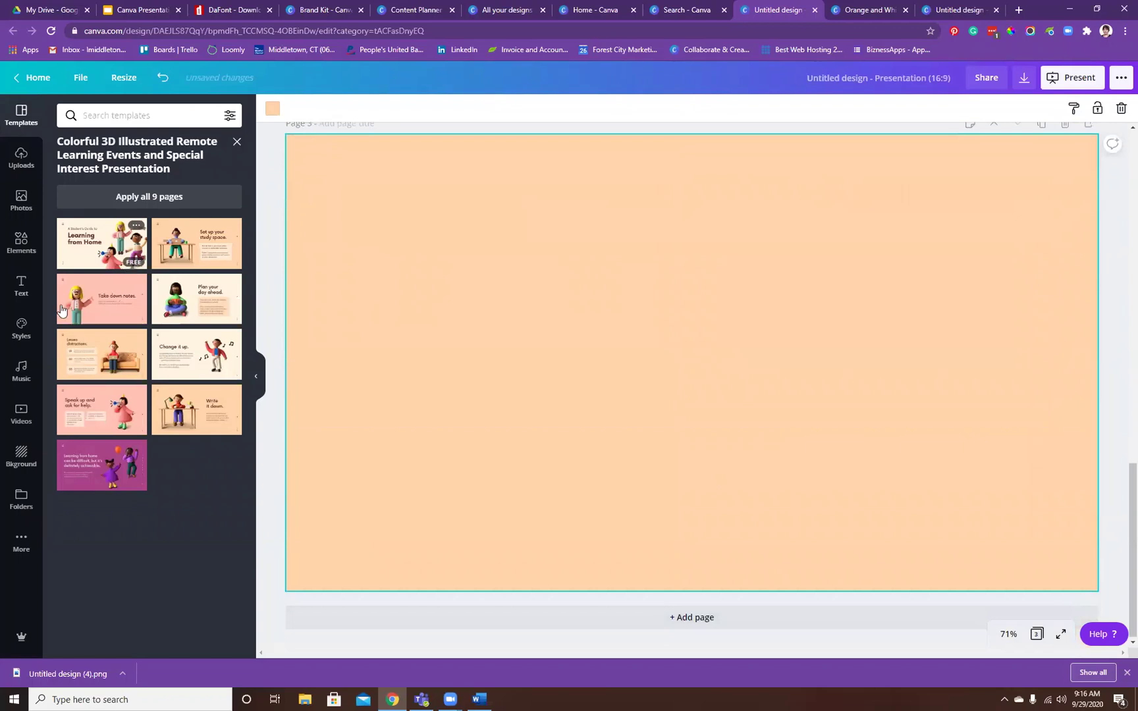
- Check the download options, then present the study space slides full screen with the Standard type and exit back to the editor
scroll(795, 275, "up", 10)
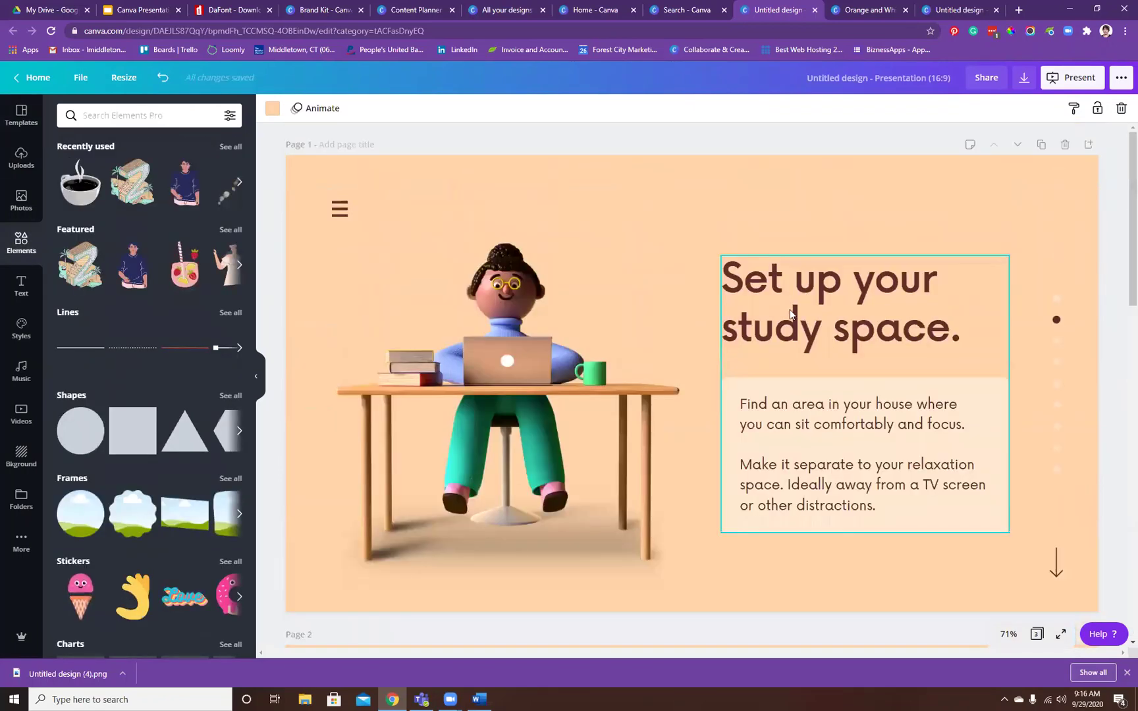
left_click(1024, 78)
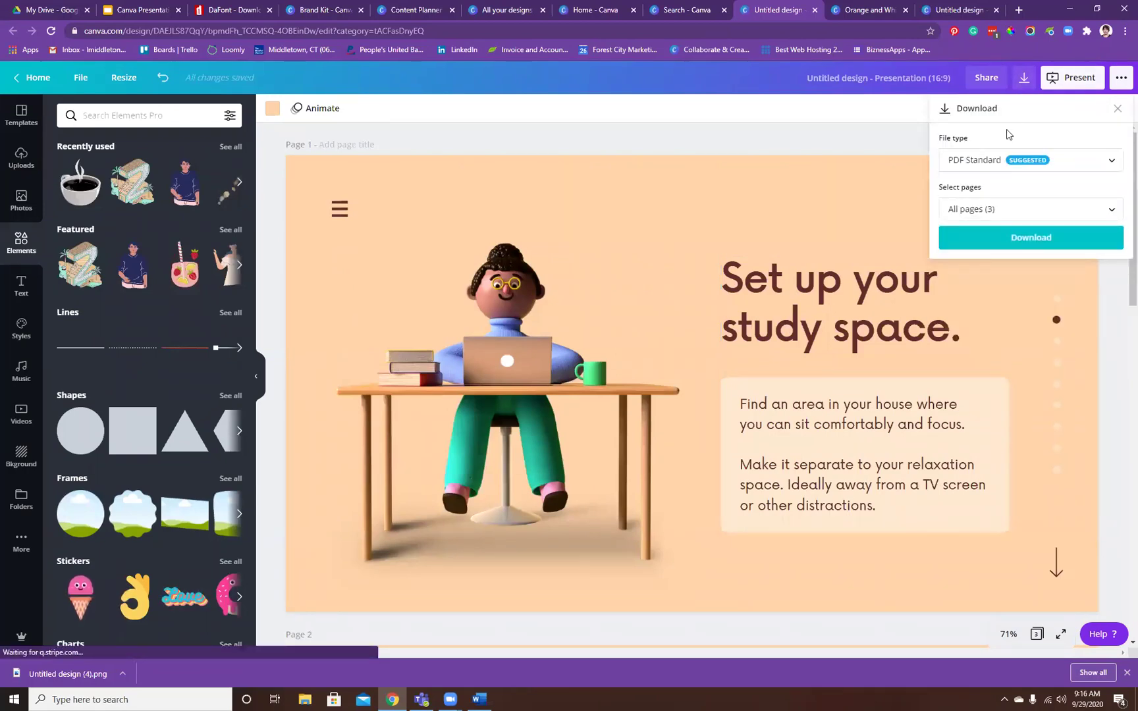
left_click(1070, 79)
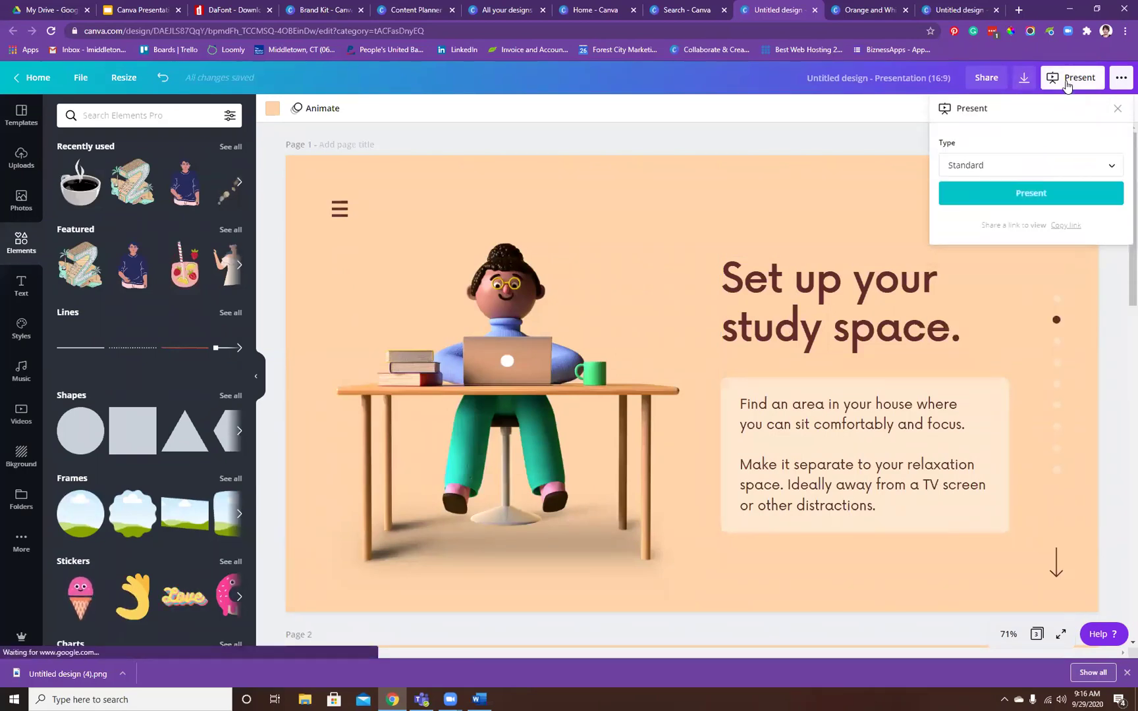
left_click(1021, 166)
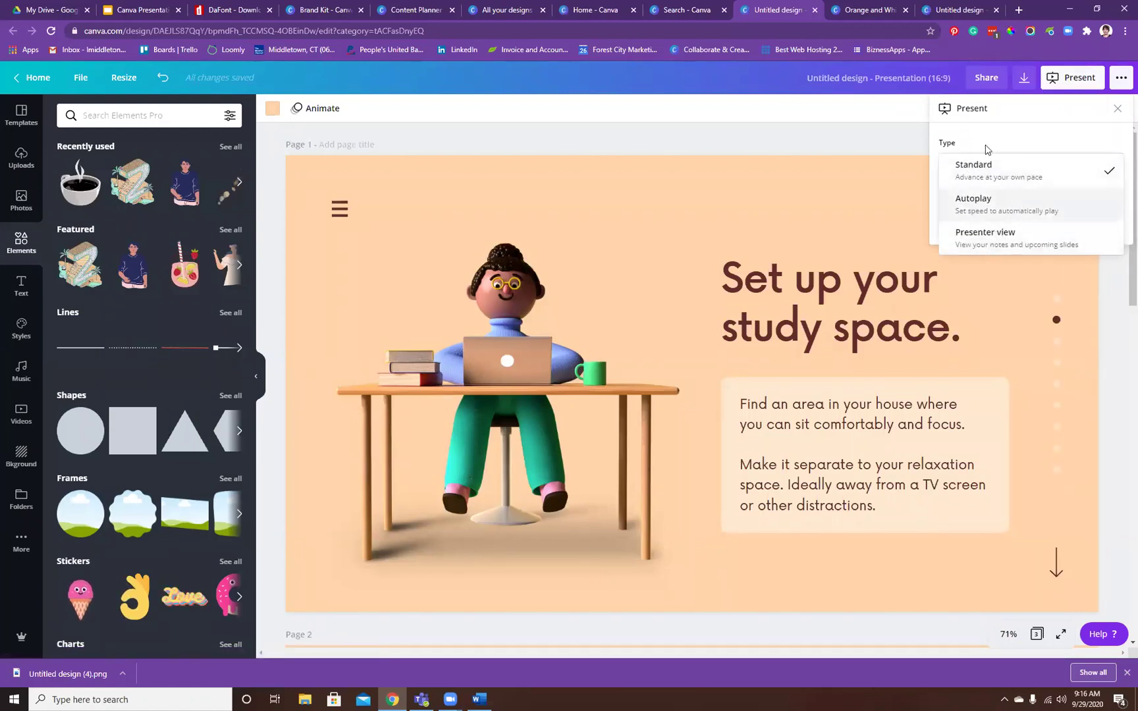
left_click(934, 188)
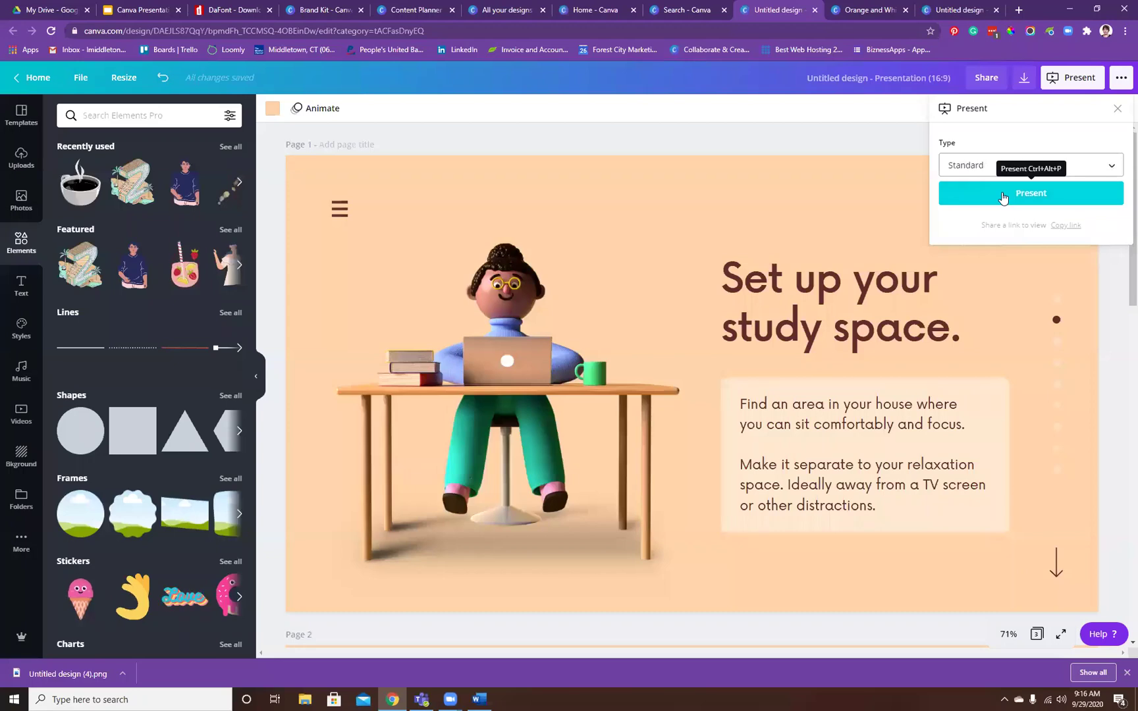
left_click(1003, 197)
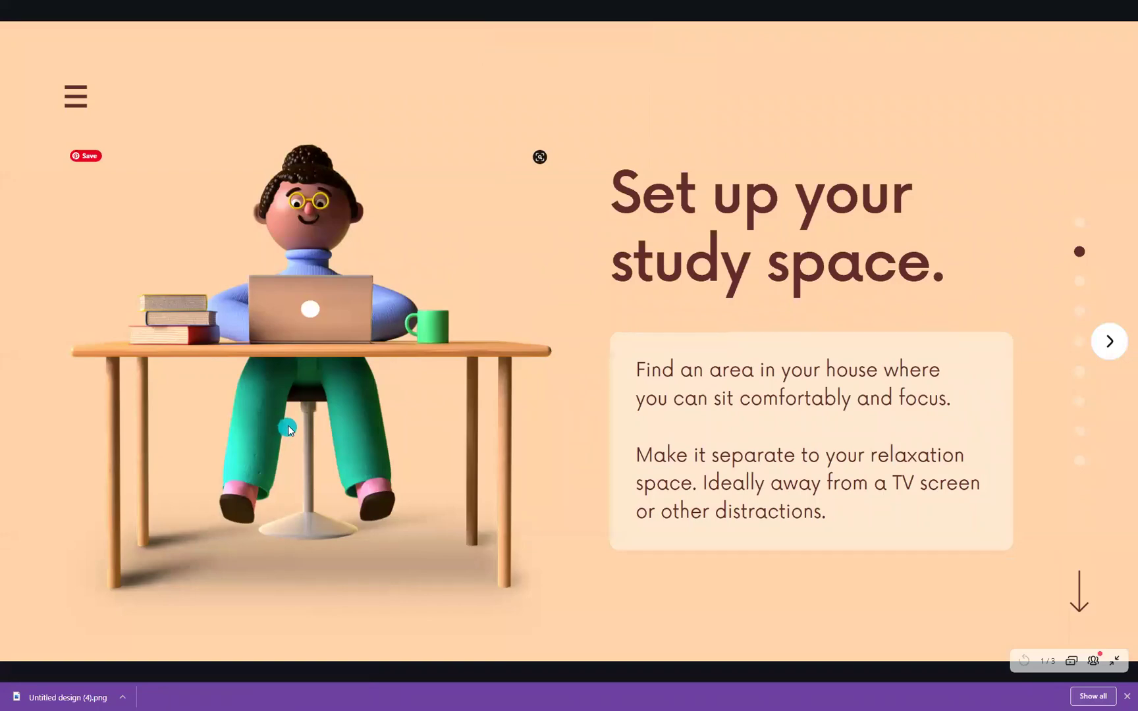
key("Escape")
scroll(633, 359, "down", 3)
scroll(633, 359, "up", 3)
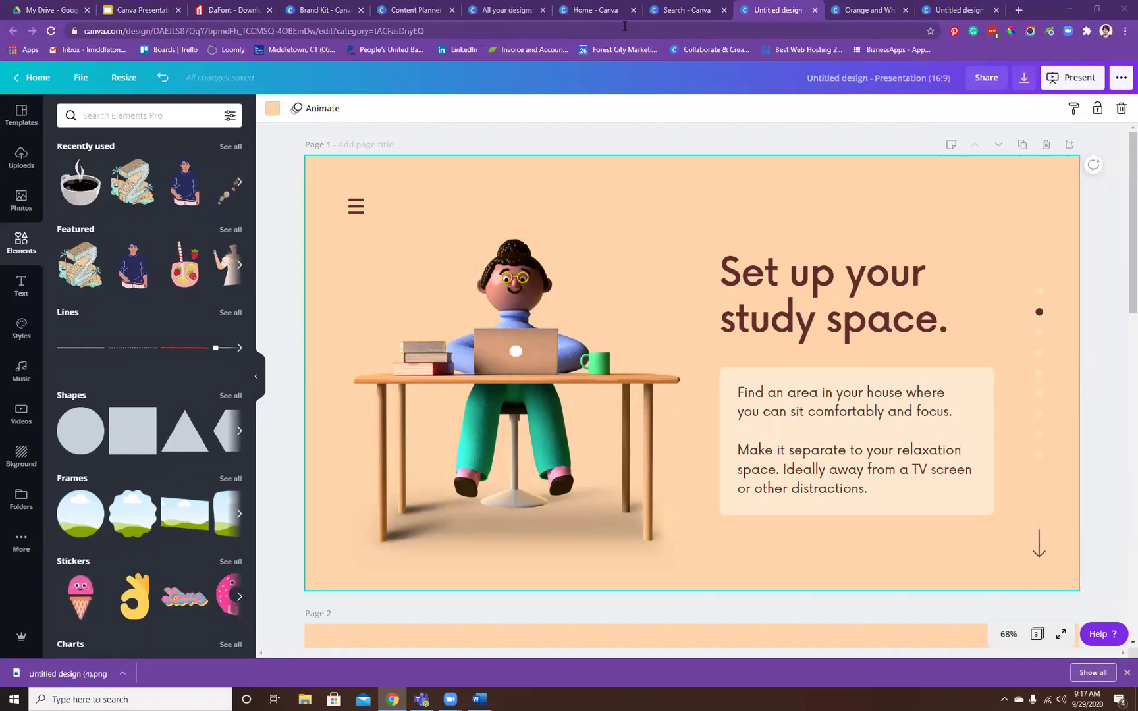
- Open Amazon in place of the Brand Kit page and search it for "wealthflow code"
left_click(323, 10)
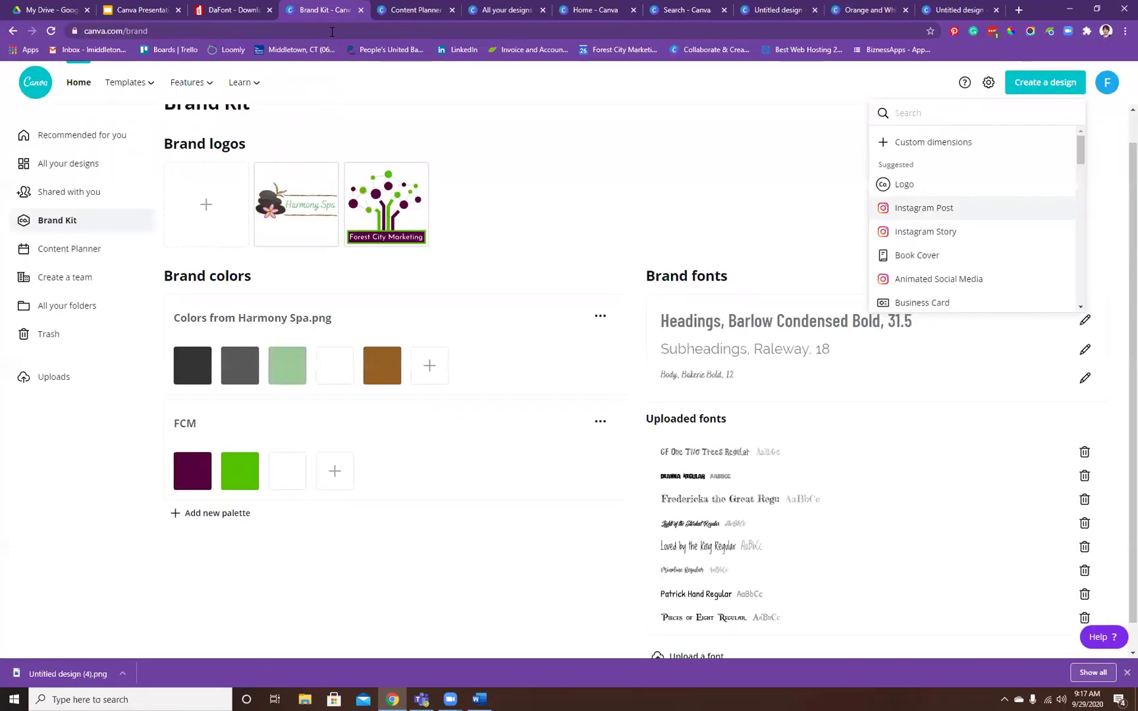
left_click(333, 31)
type("a")
key("Return")
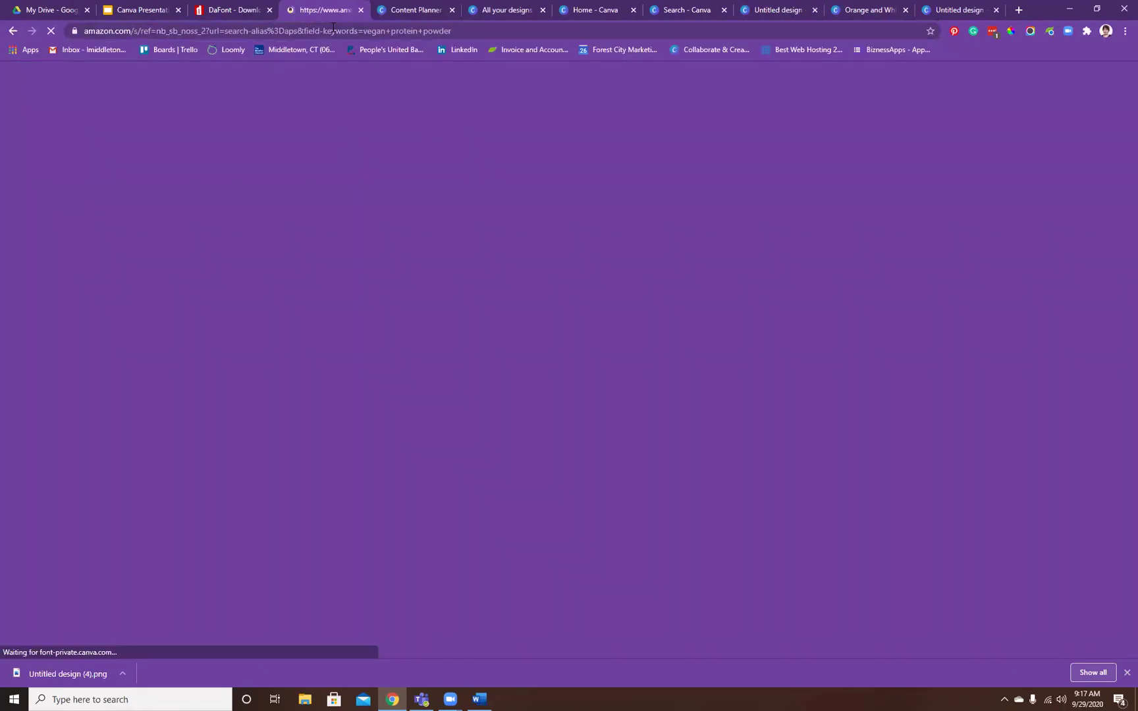
left_click_drag(307, 72, 151, 80)
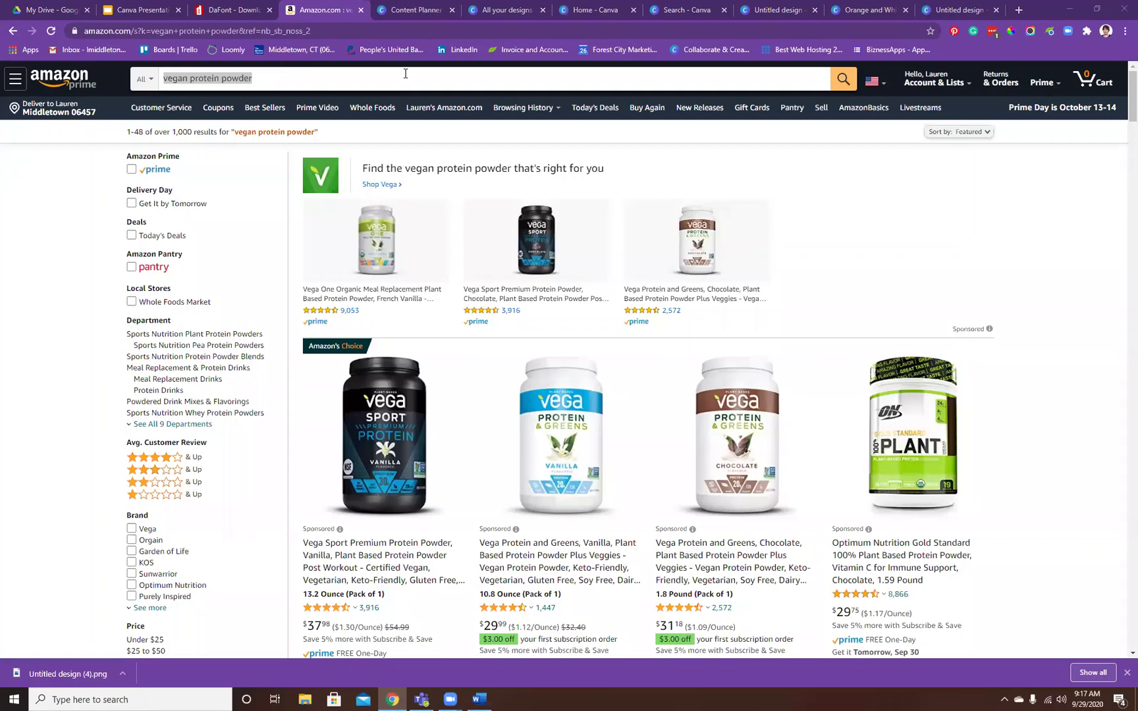
left_click(324, 80)
left_click_drag(253, 78, 166, 81)
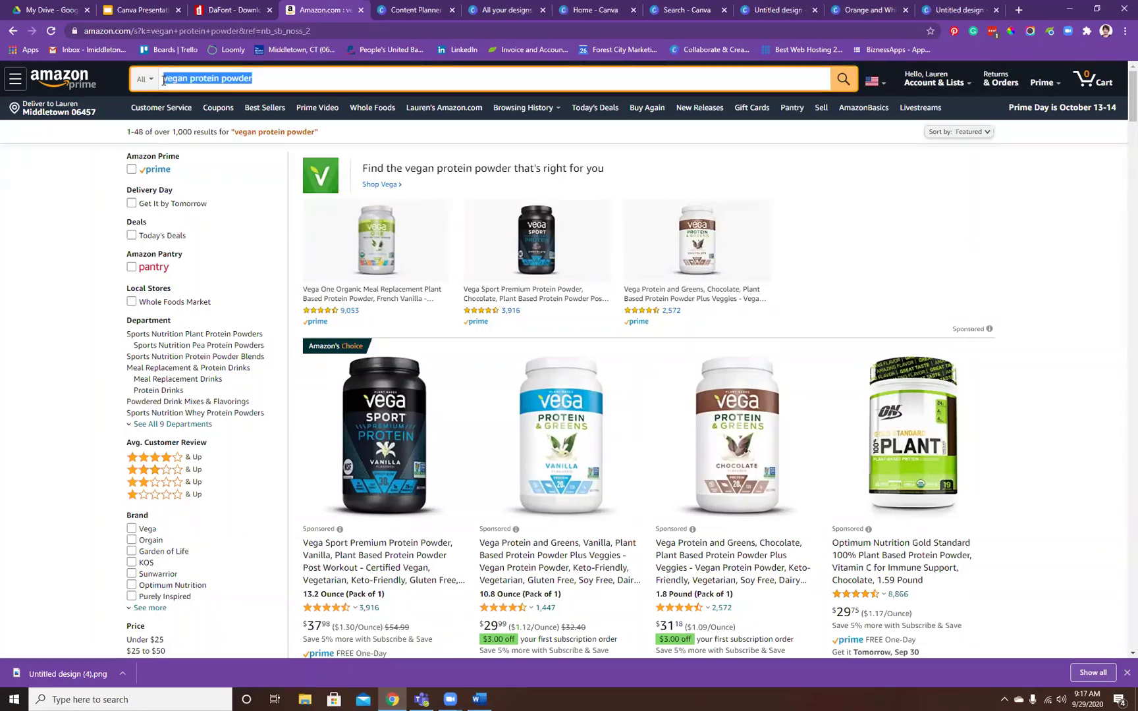
type("wealthf")
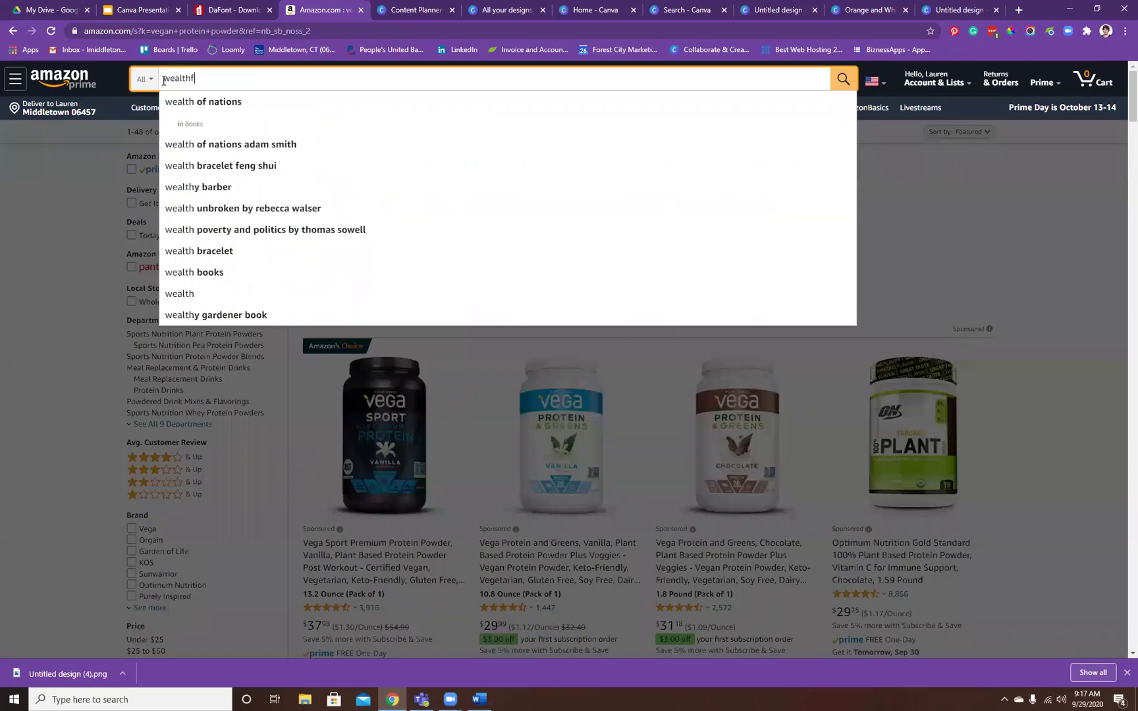
type("low code")
key("Return")
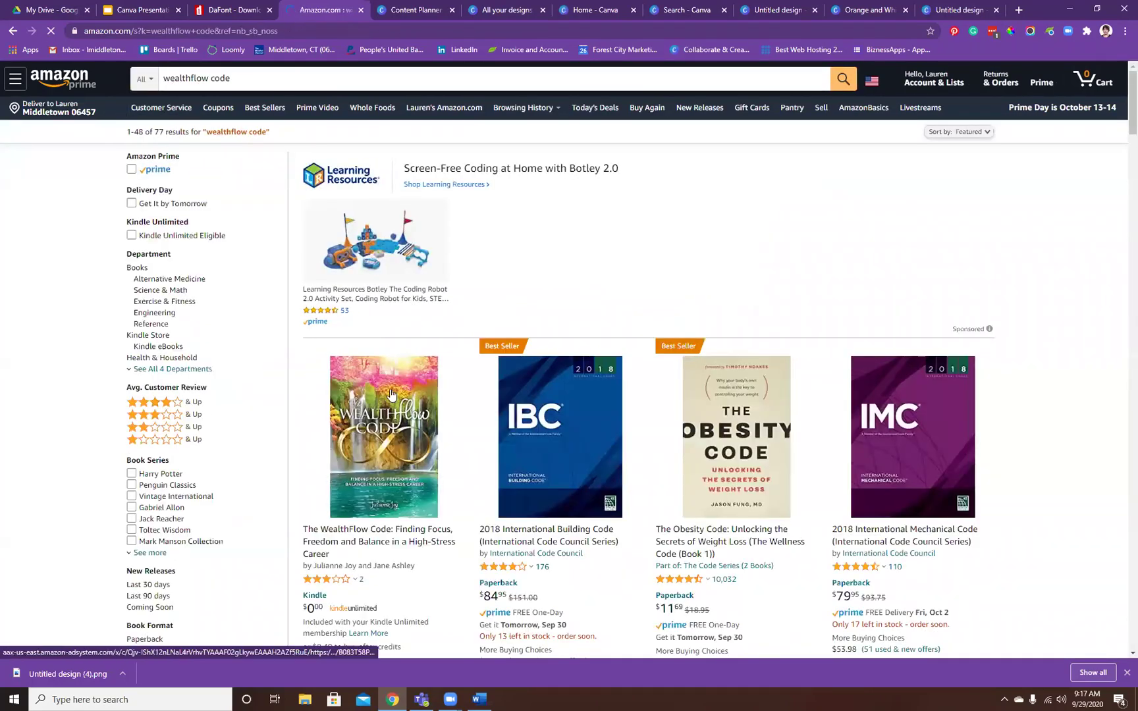
- Open The WealthFlow Code book page and bring up its enlarged front cover in the Look Inside preview
left_click(388, 455)
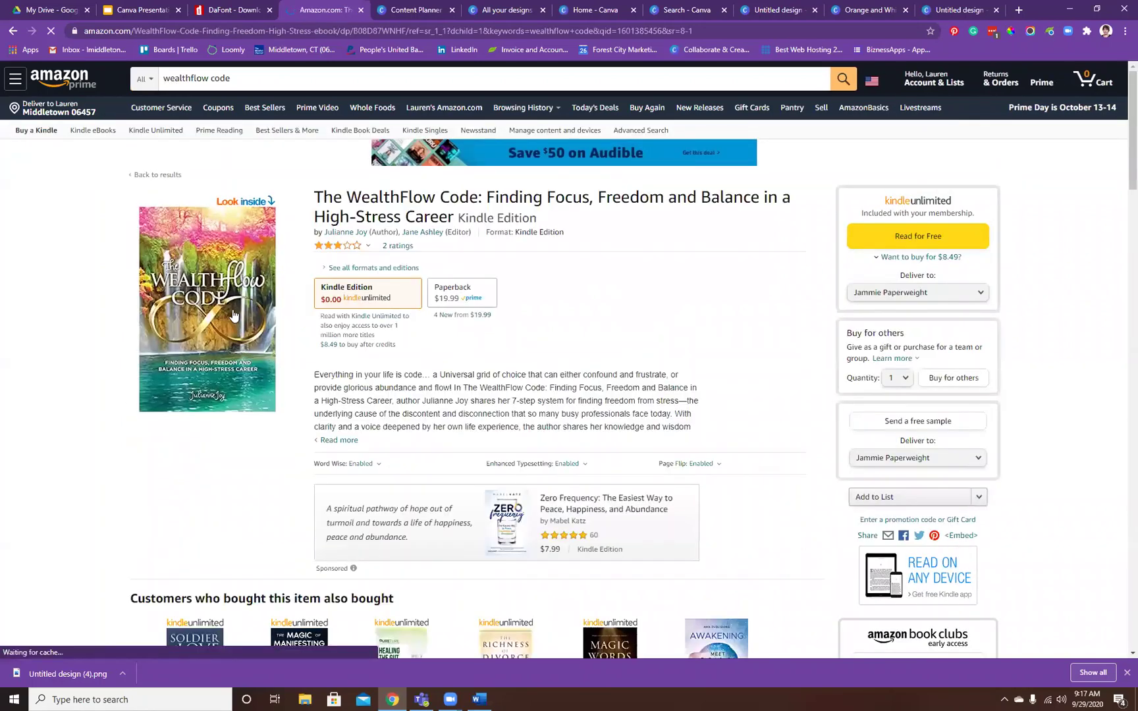
left_click(196, 343)
scroll(219, 338, "down", 10)
scroll(504, 327, "up", 15)
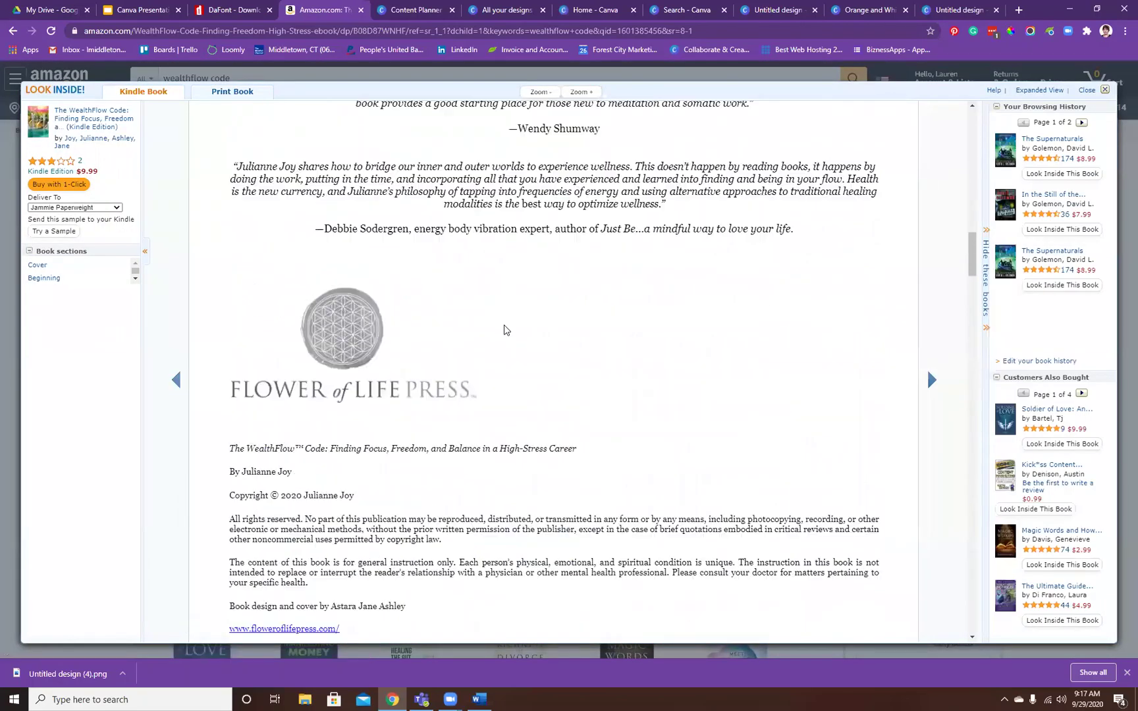
scroll(505, 330, "up", 3)
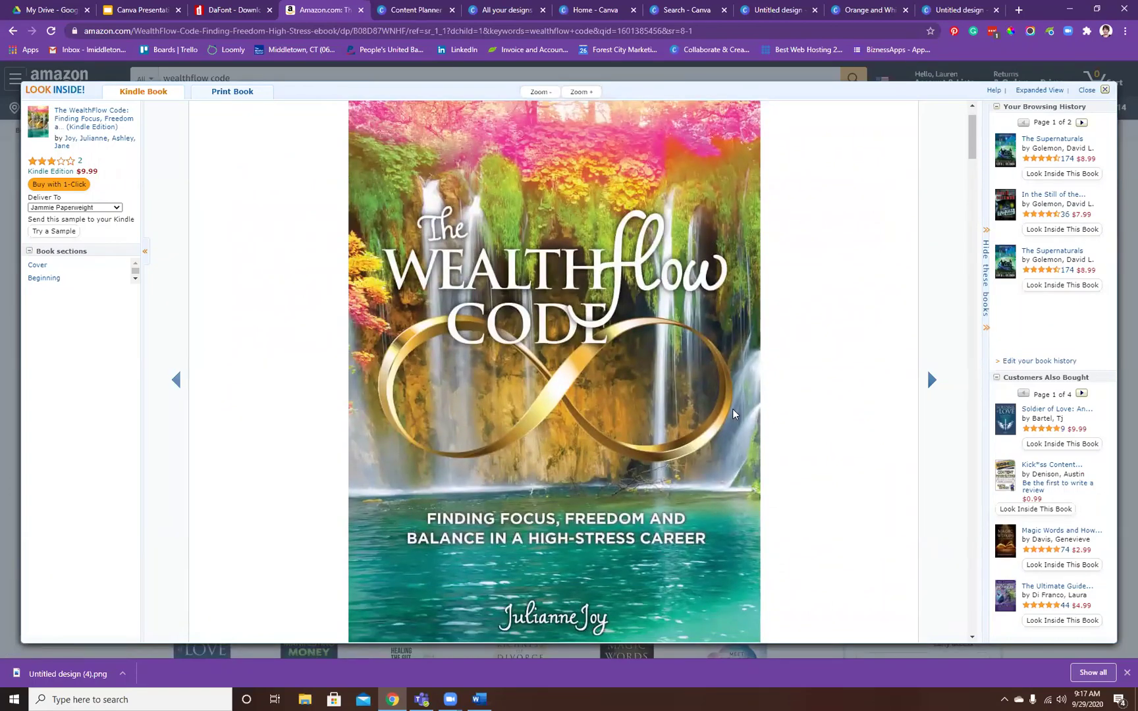
- Sample the teal water and the green foliage on the book cover with the ColorPick Eyedropper extension
left_click(1012, 35)
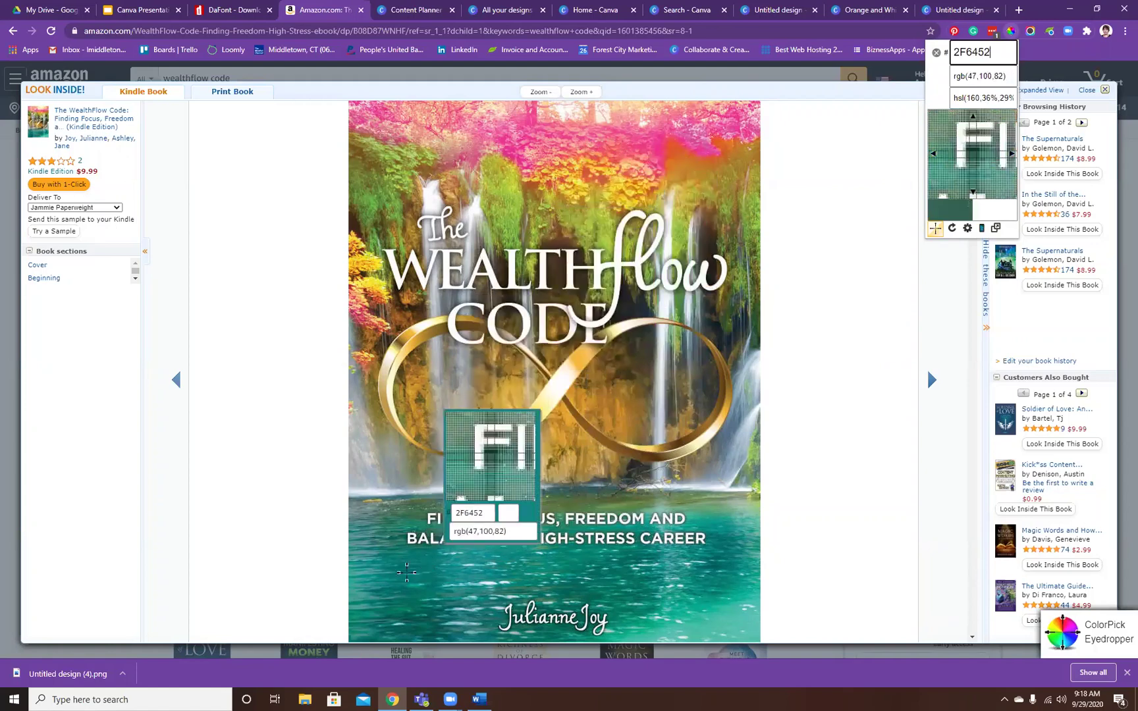
left_click(394, 576)
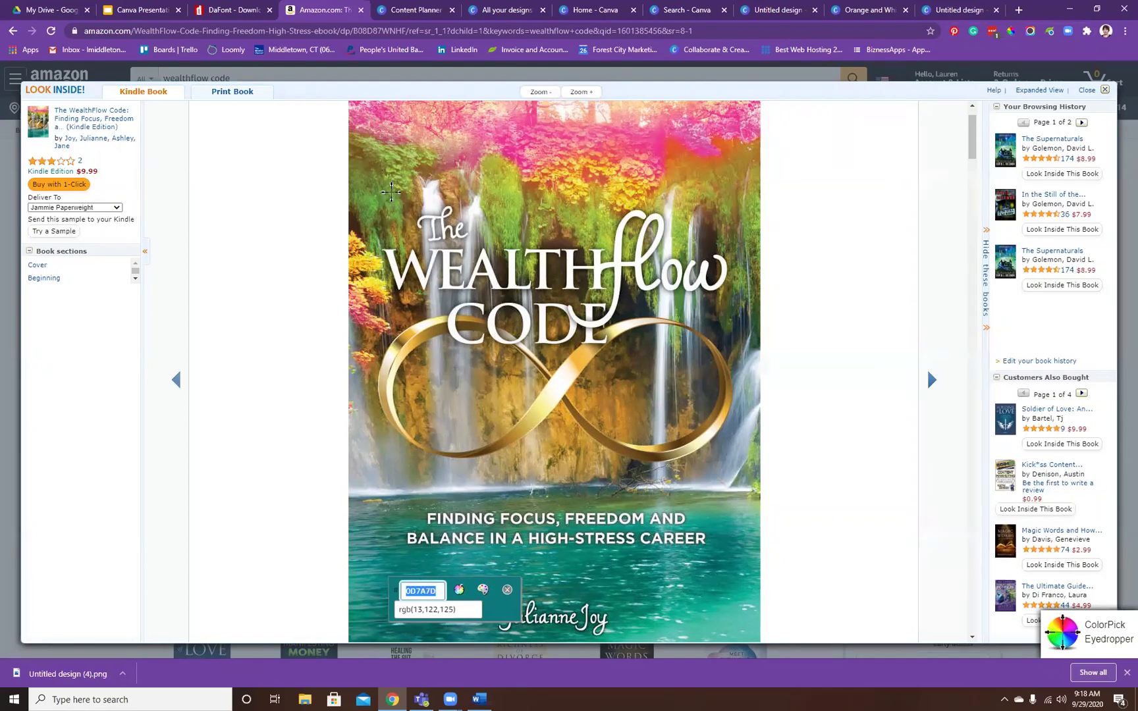
left_click(392, 192)
left_click(395, 186)
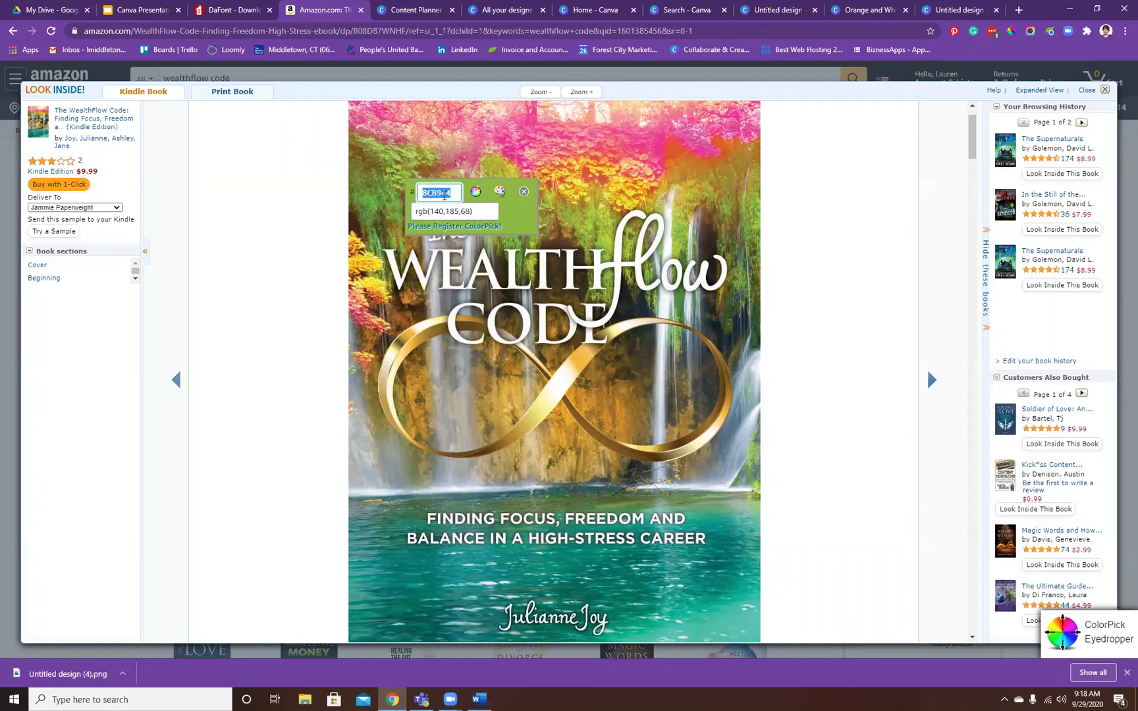
right_click(446, 197)
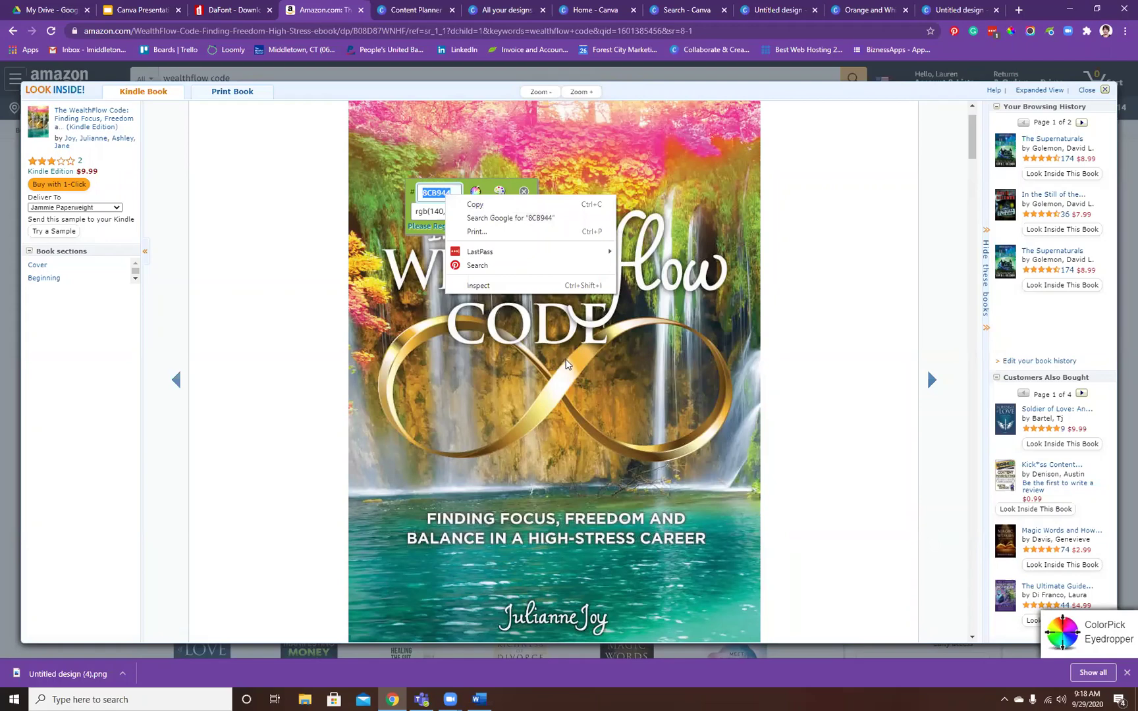
left_click(688, 275)
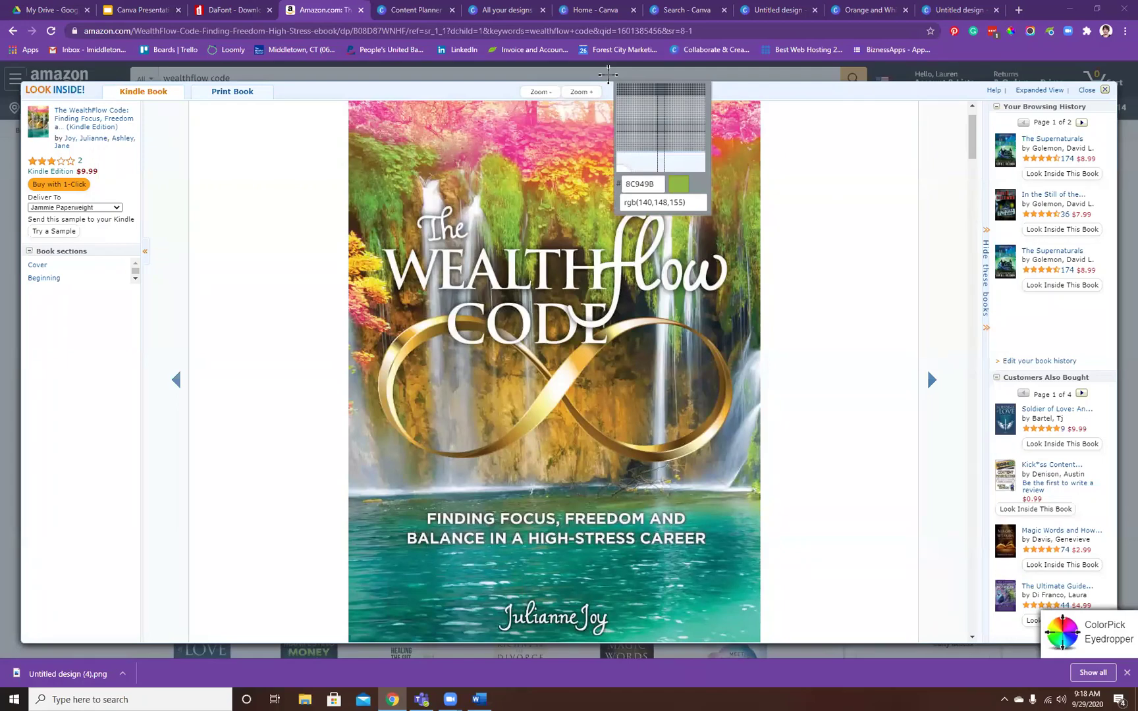
- Return to the Canva home page and start a blank 500 × 500 px Logo design
key("ctrl+2")
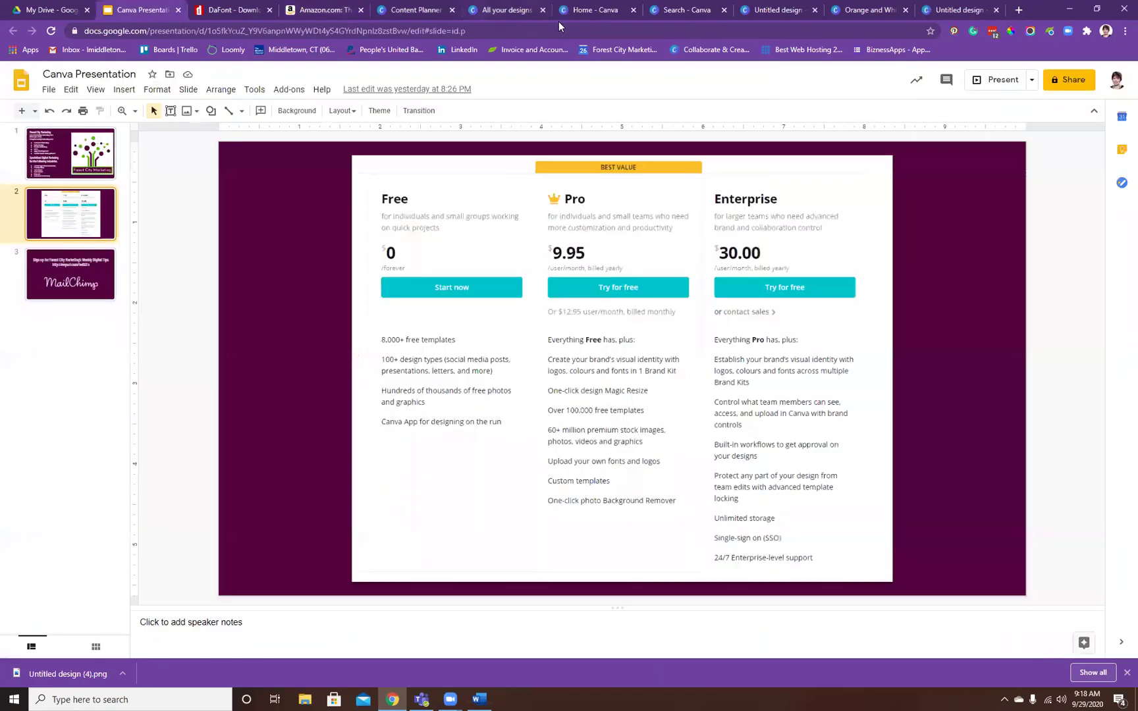
left_click(441, 14)
left_click(39, 92)
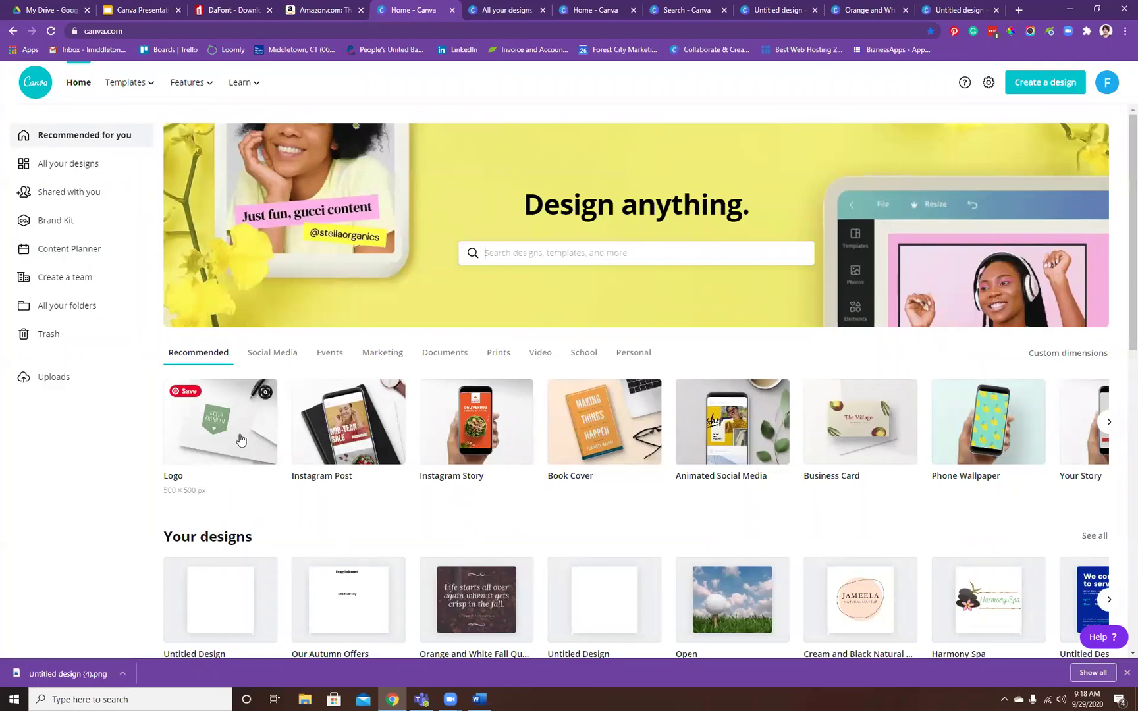
left_click(270, 490)
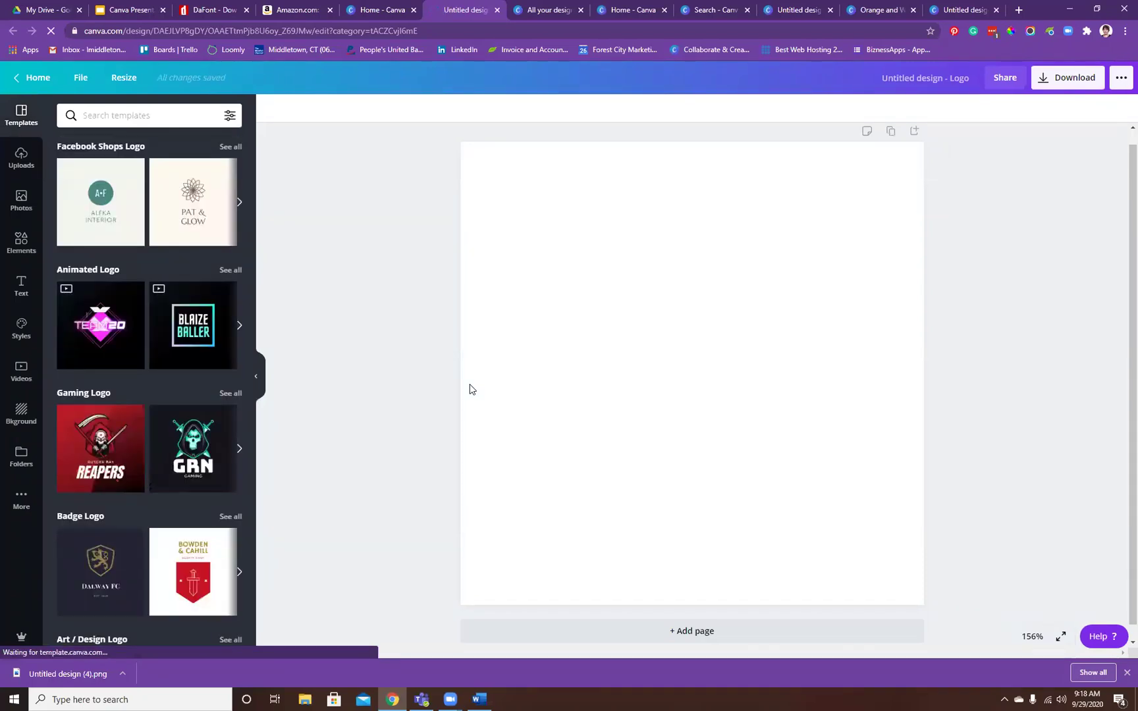
- Add a default heading text to the blank logo page
left_click(22, 285)
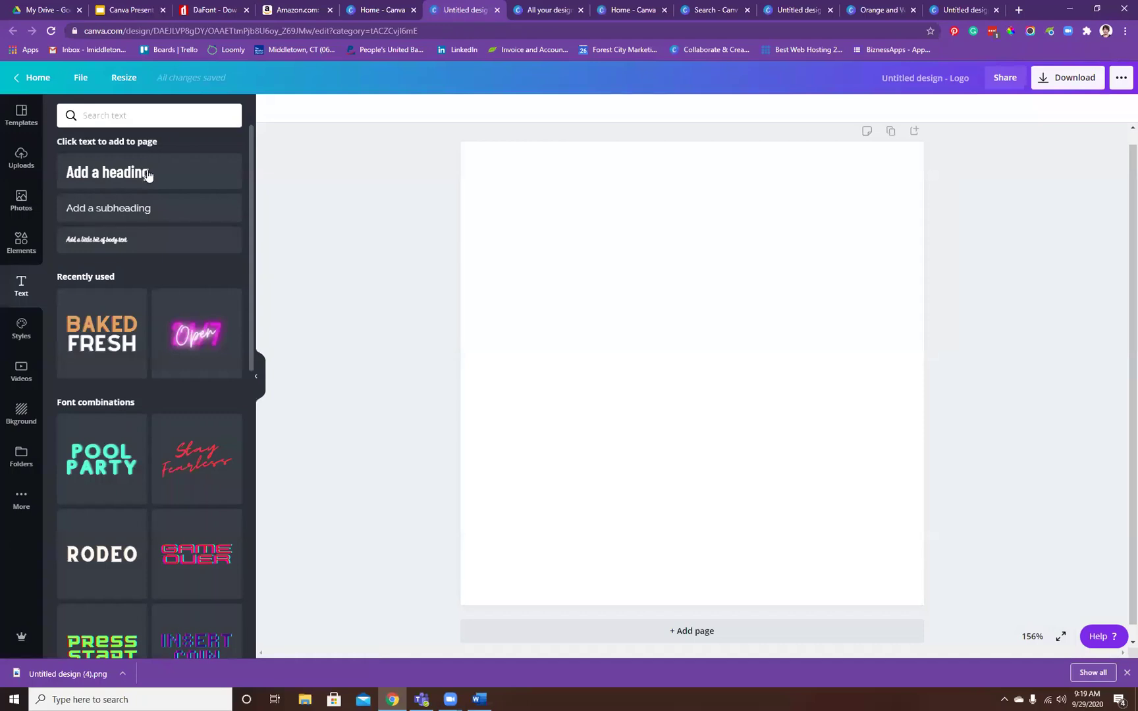
left_click(109, 185)
left_click(564, 262)
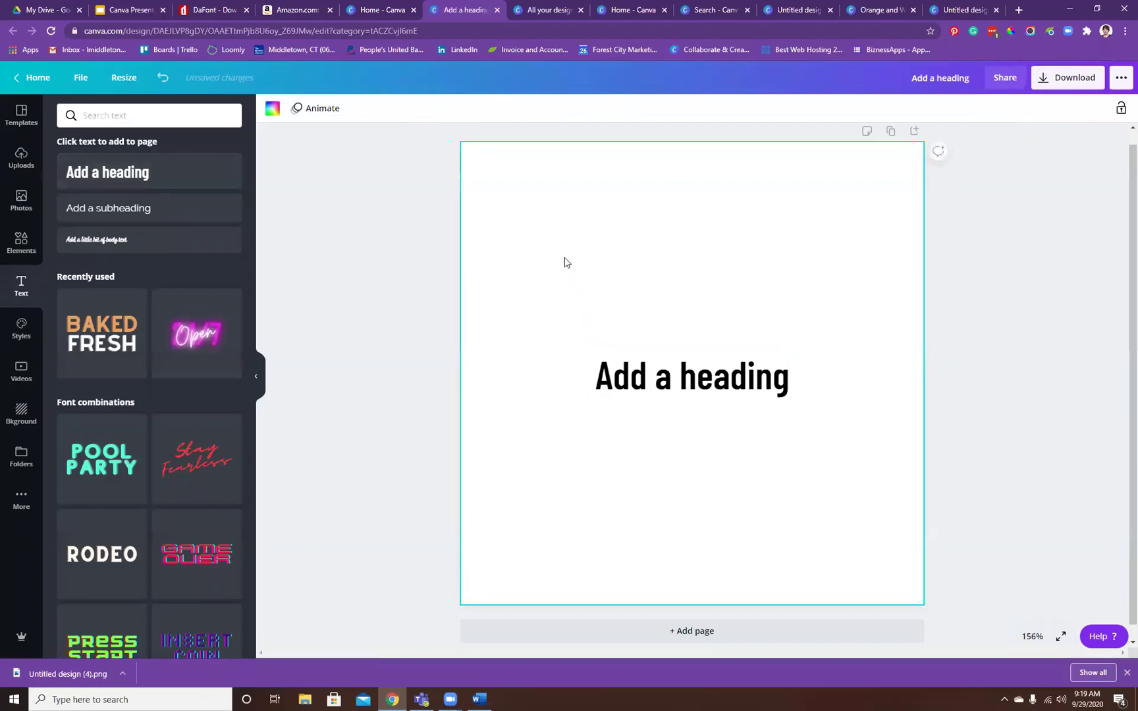
- Place the heading near the page's upper edge at a font size of about 60 and colour it with the FCM palette's purple #540140
left_click_drag(665, 376, 638, 223)
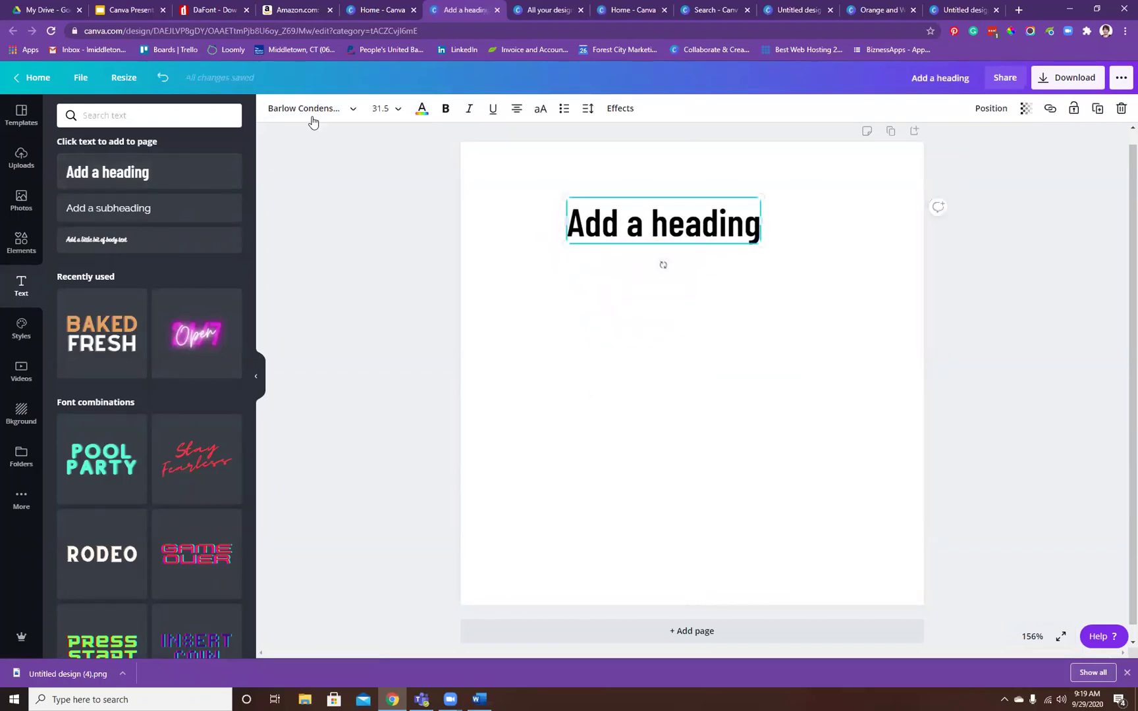
left_click_drag(765, 244, 932, 299)
left_click_drag(719, 214, 659, 188)
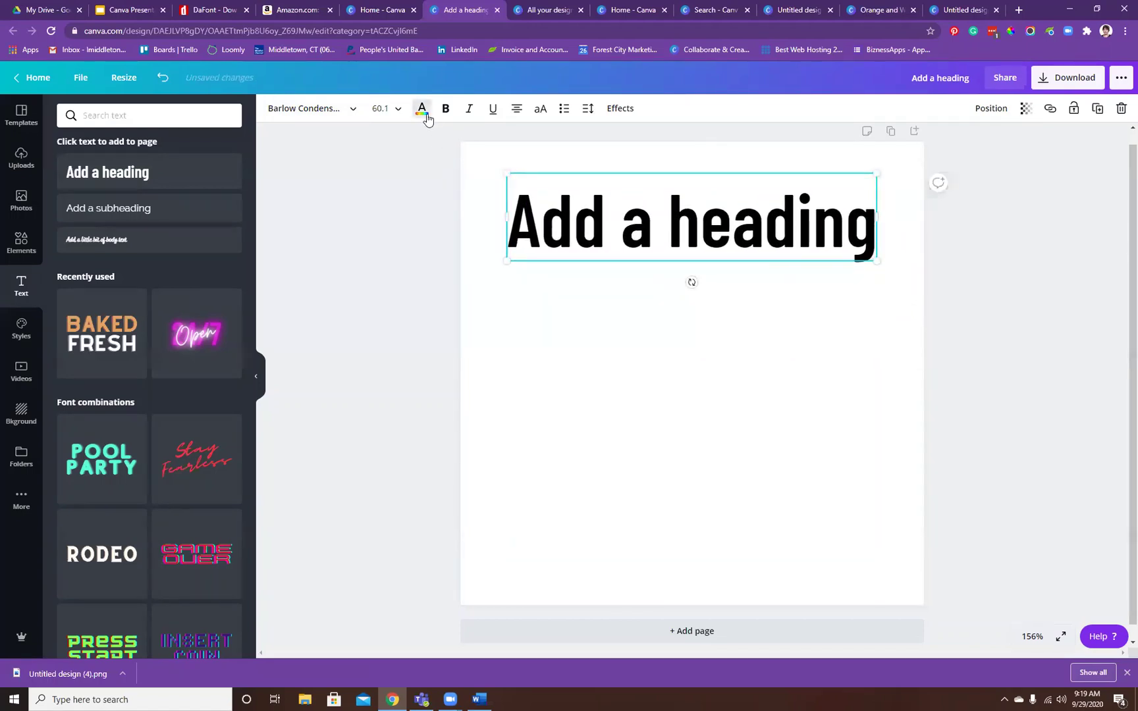
left_click(424, 113)
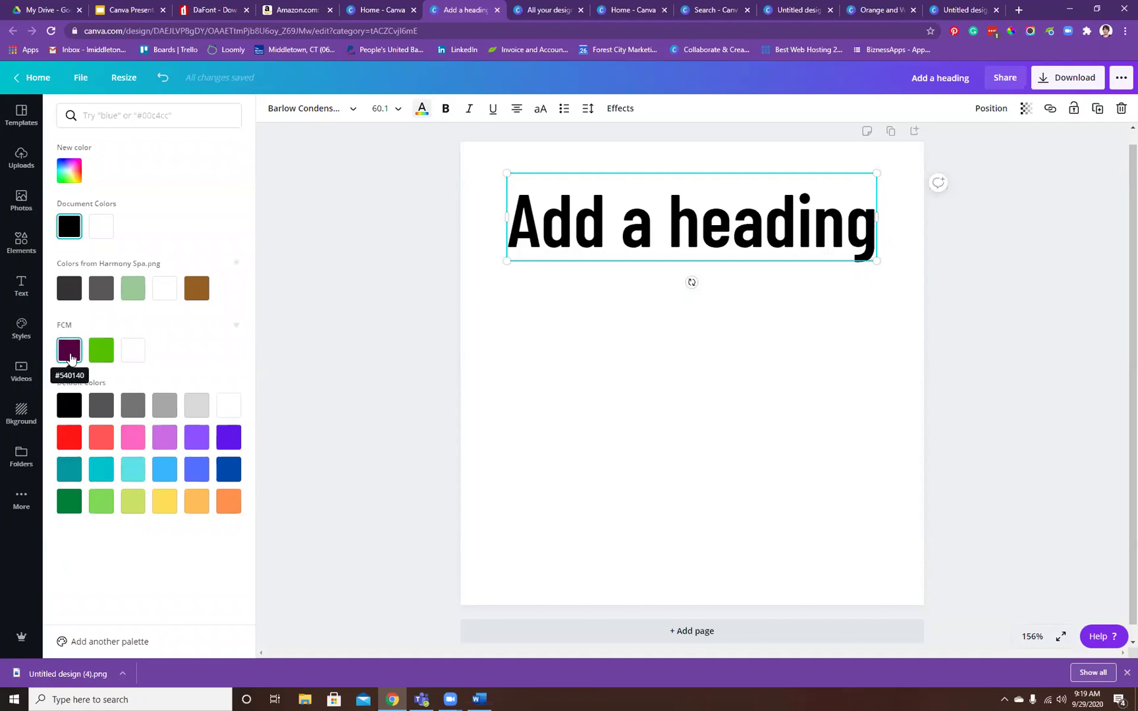
left_click(70, 353)
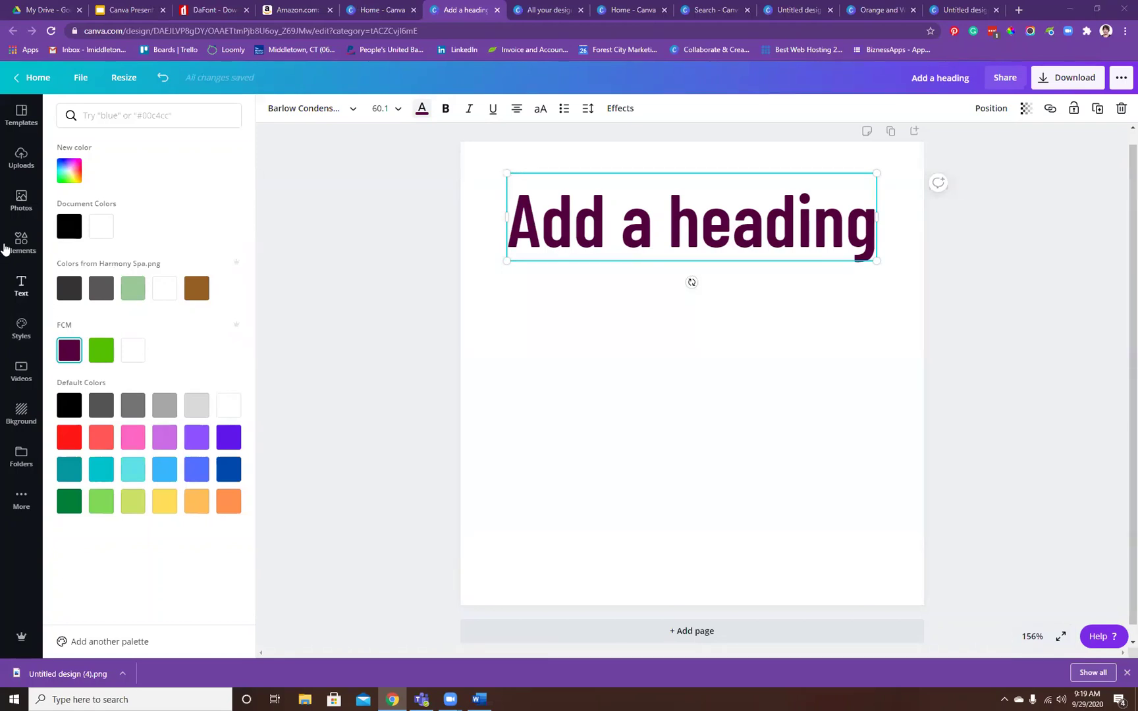
- Insert the Forest City Marketing logo from the Logos folder and centre it below the heading
left_click(21, 161)
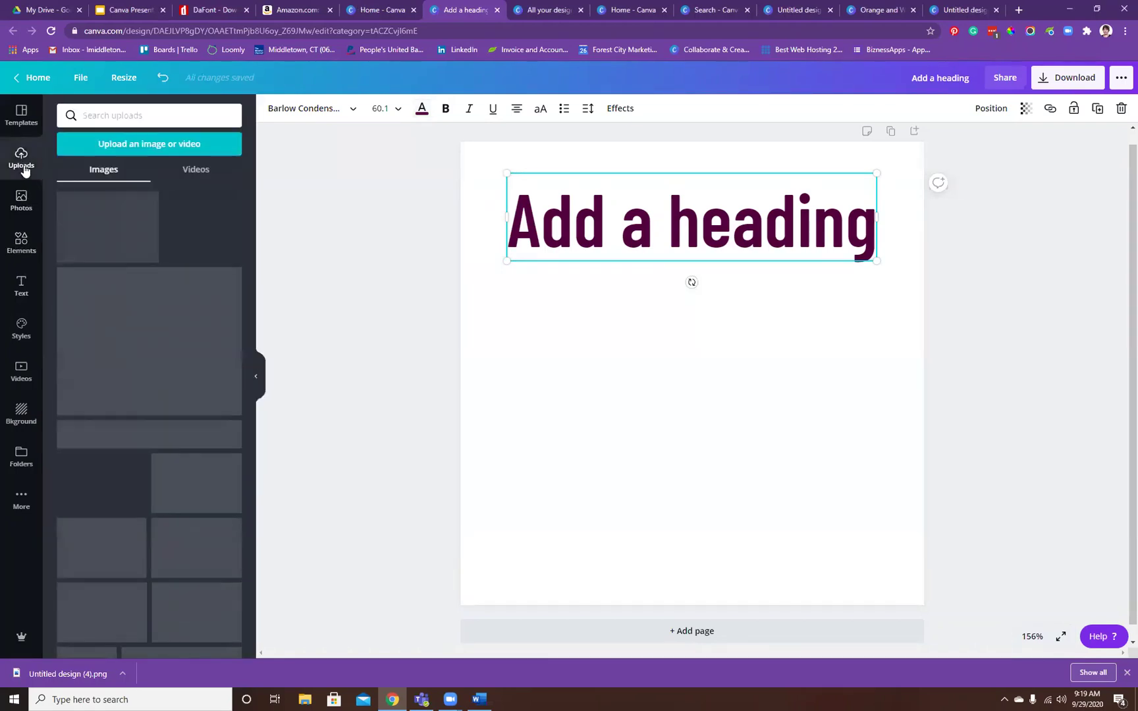
left_click(20, 502)
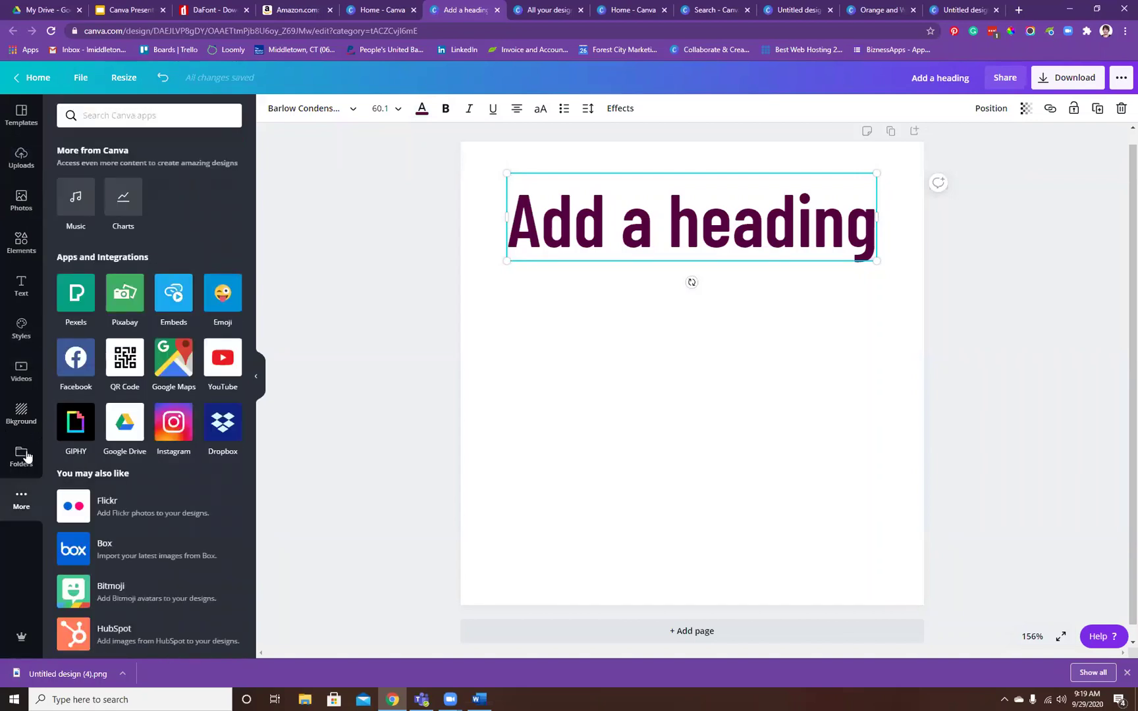
left_click(20, 457)
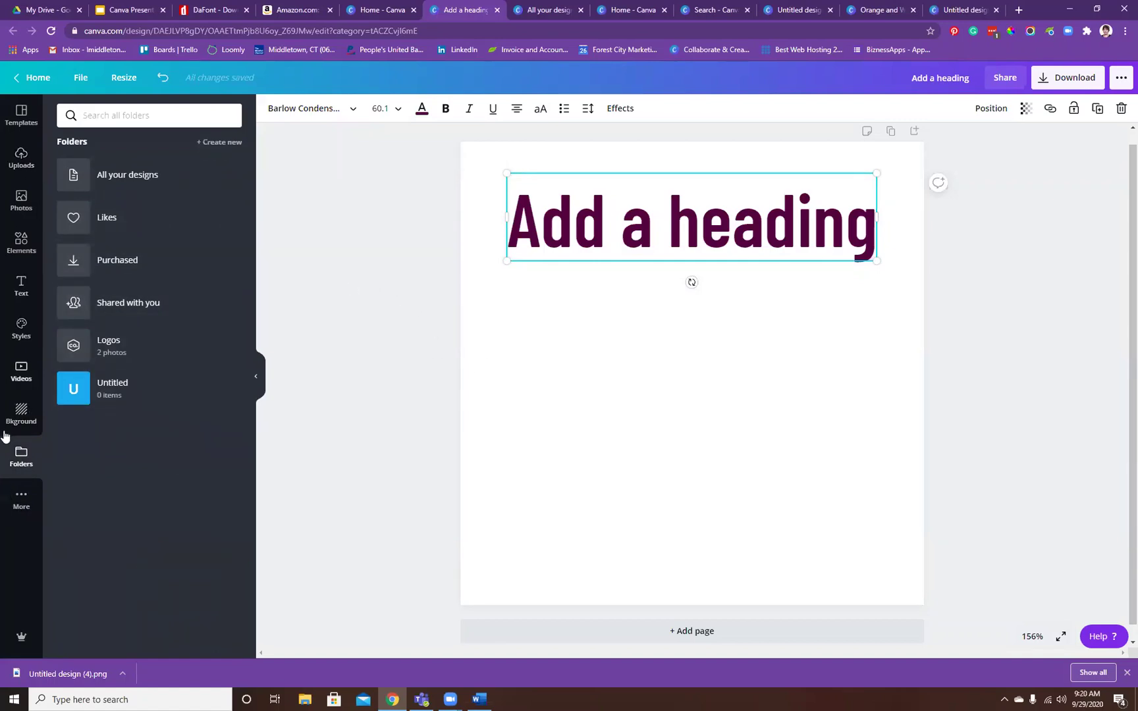
left_click(107, 344)
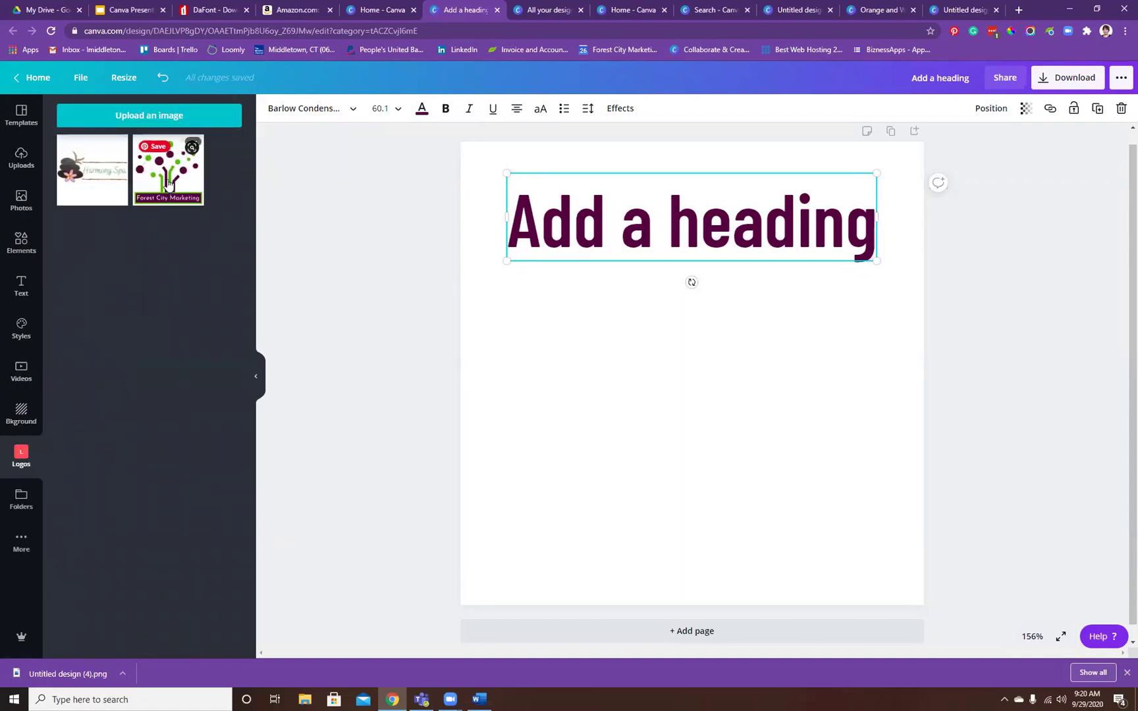
left_click(168, 184)
left_click_drag(703, 425, 699, 421)
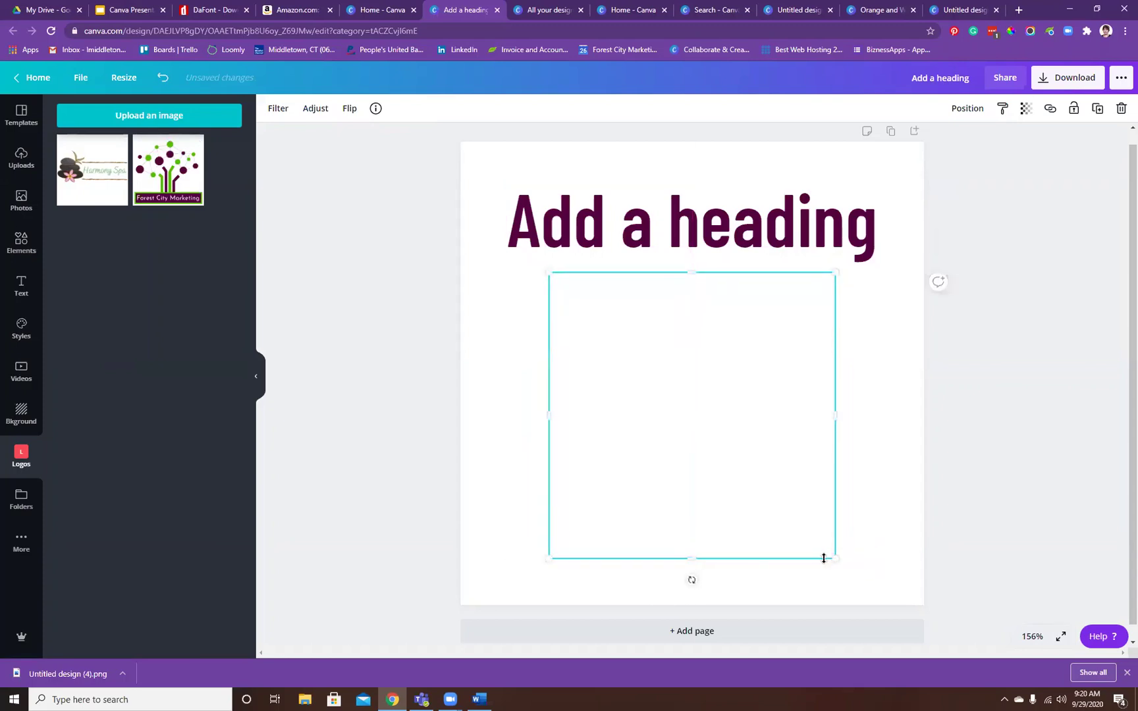
- Shrink the Forest City Marketing logo to about a third of the heading's width and place it over the middle of the heading
left_click_drag(833, 559, 711, 407)
left_click_drag(637, 386, 700, 373)
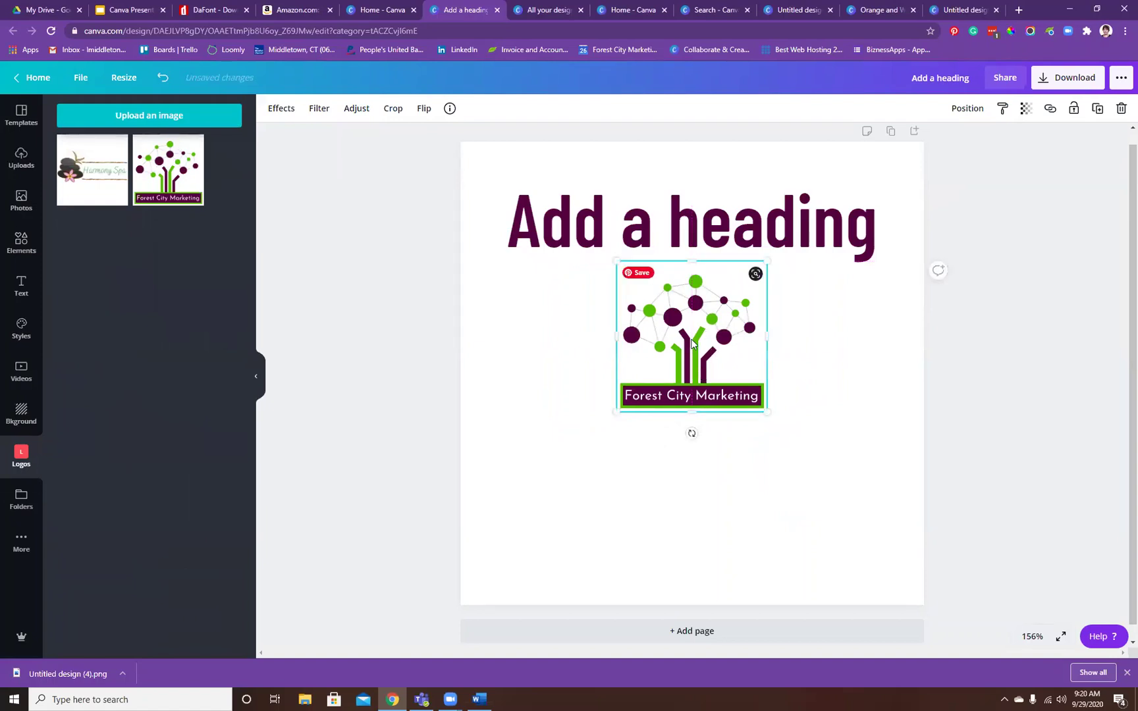
left_click_drag(478, 505, 444, 537)
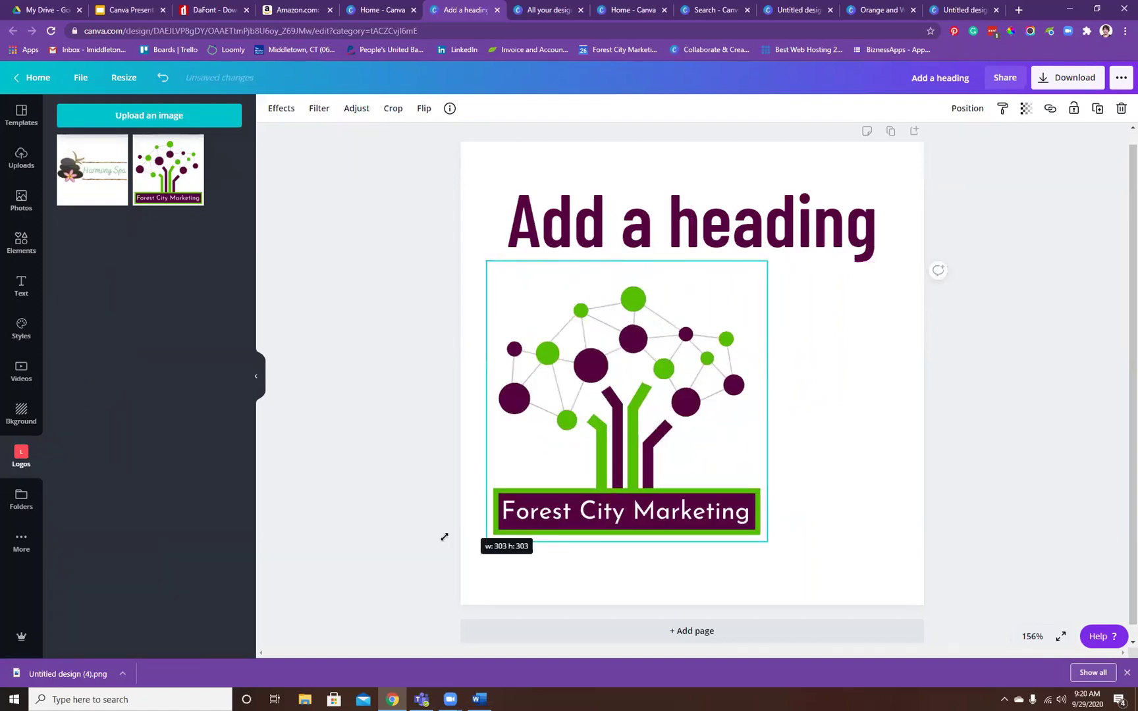
left_click_drag(828, 544, 659, 380)
left_click_drag(578, 337, 668, 233)
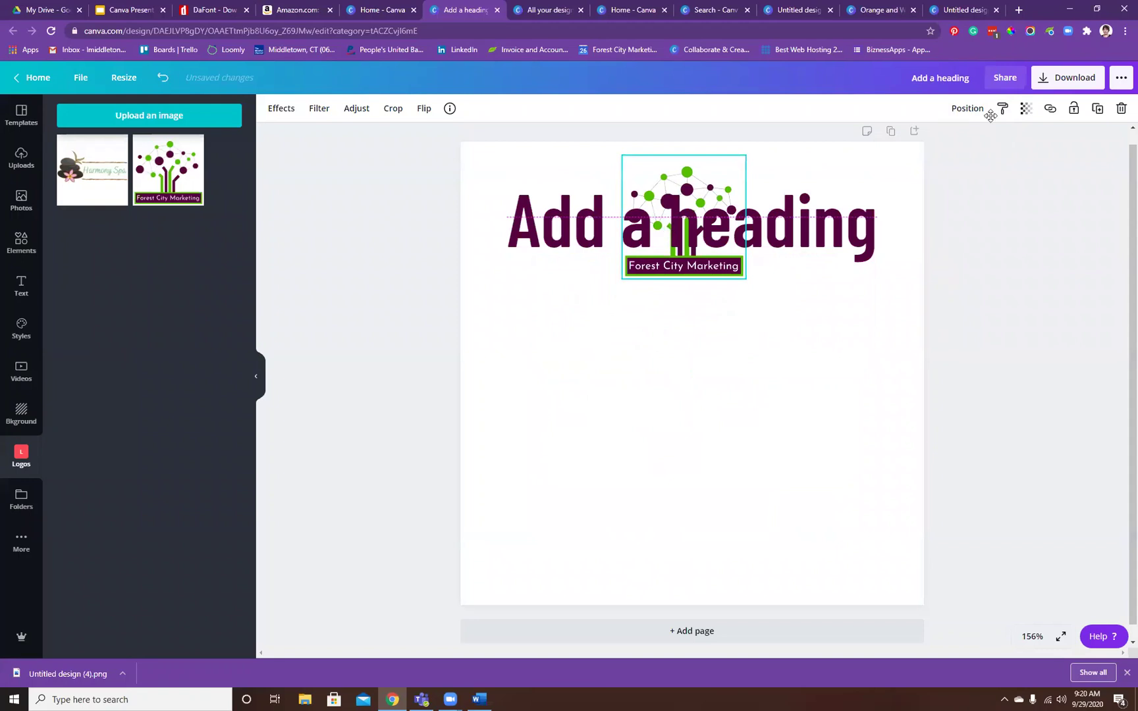
left_click_drag(668, 234, 671, 226)
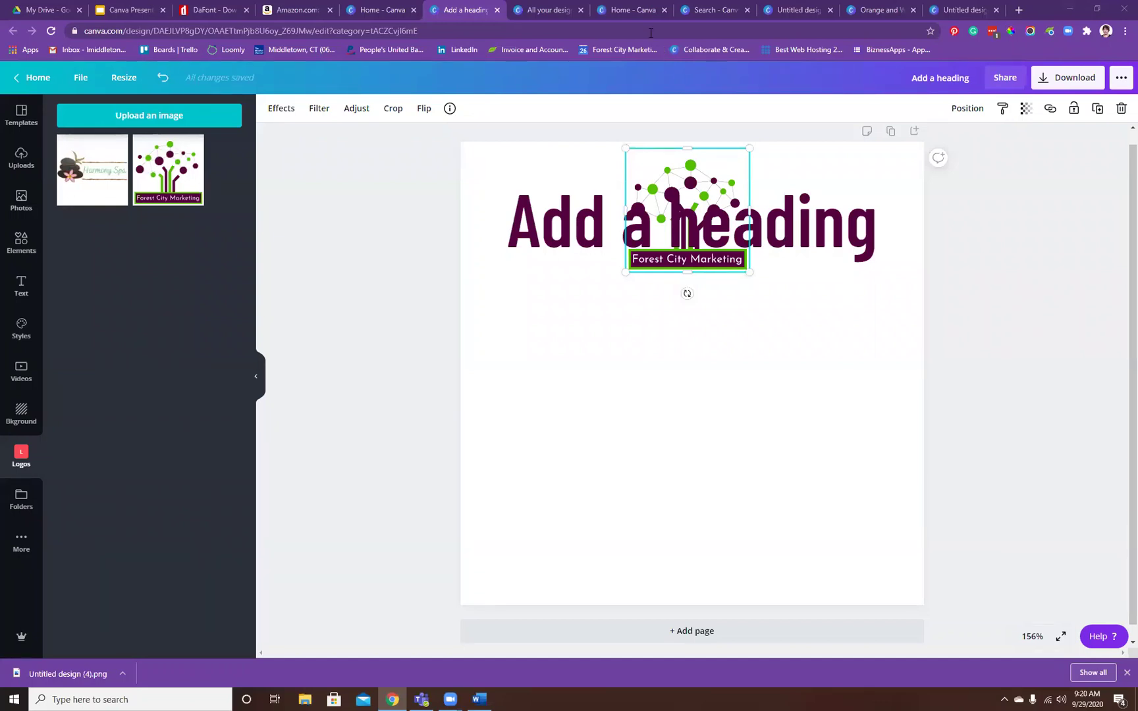
- Switch to the Canva Presentation in Google Slides, present slide 3 with the weekly digital tips sign-up link, and exit the slideshow
left_click(156, 17)
left_click(57, 292)
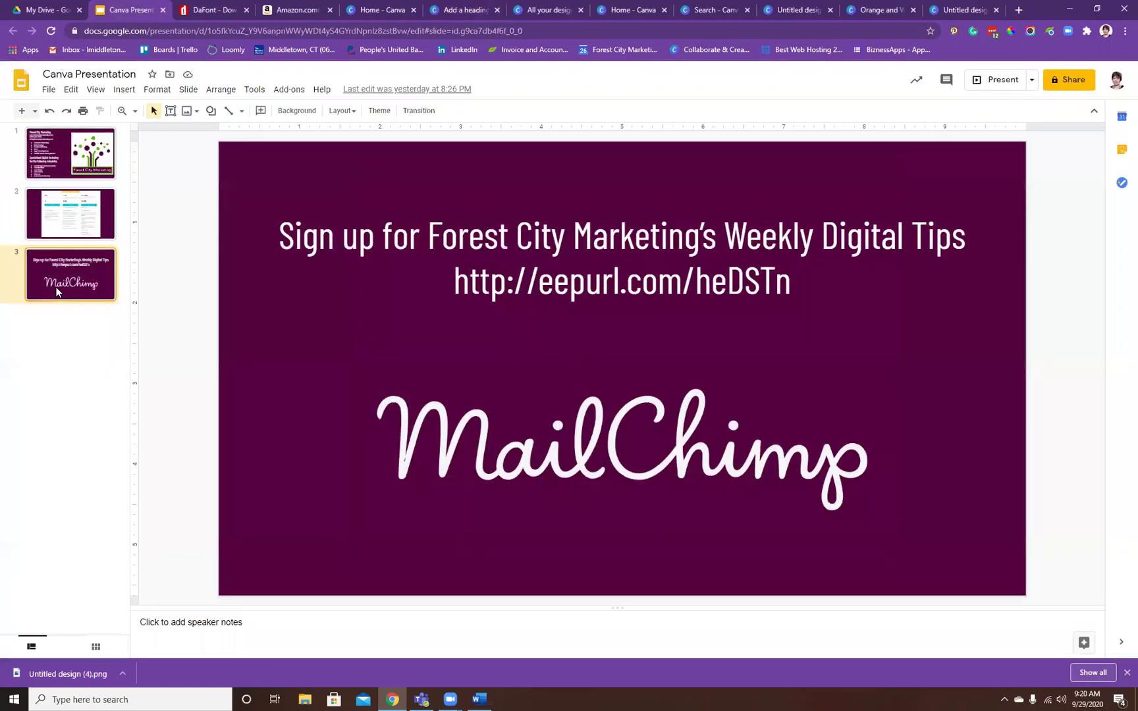
right_click(55, 293)
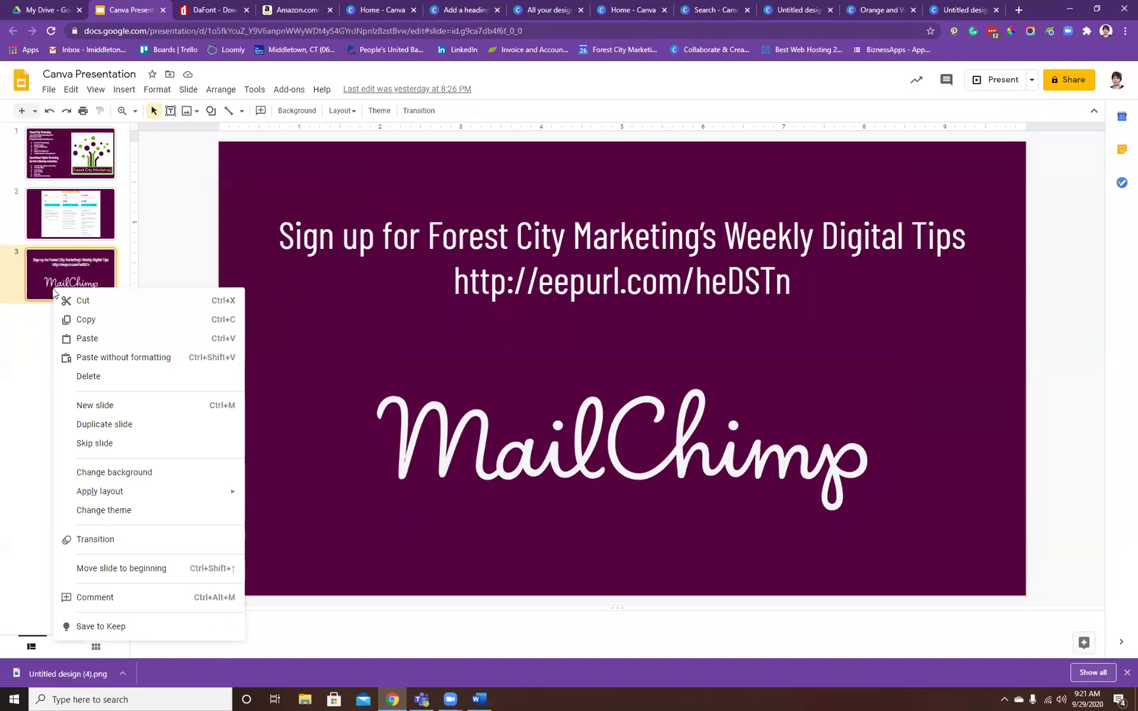
left_click(981, 83)
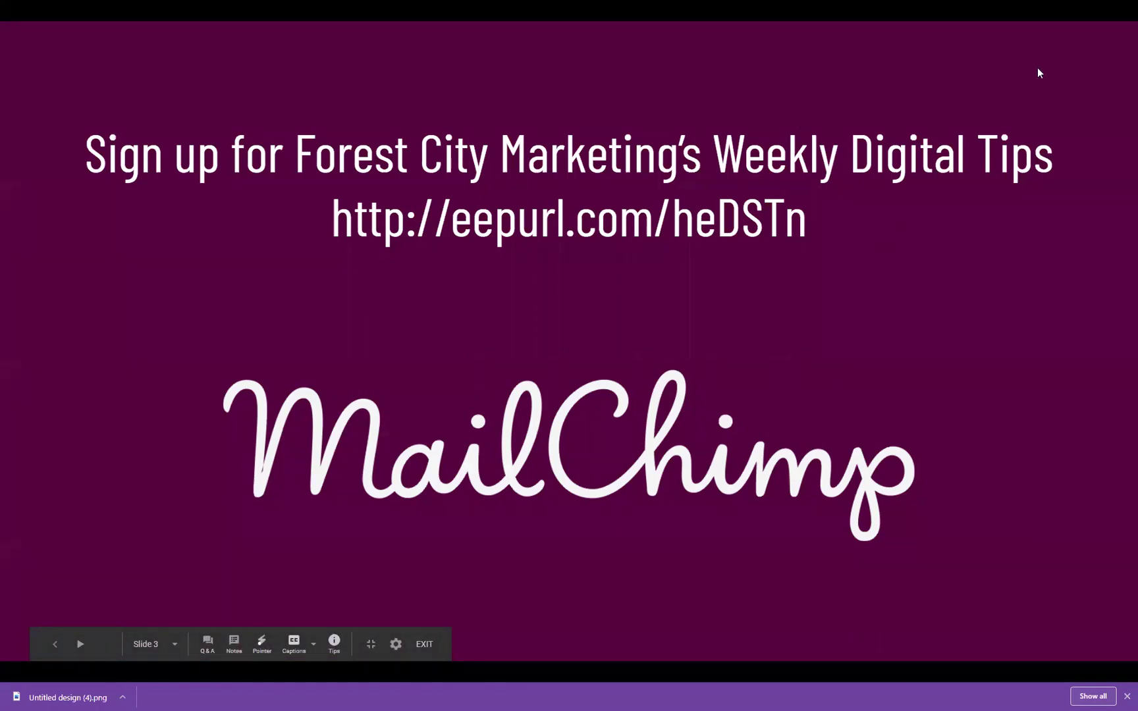
mouse_move(983, 8)
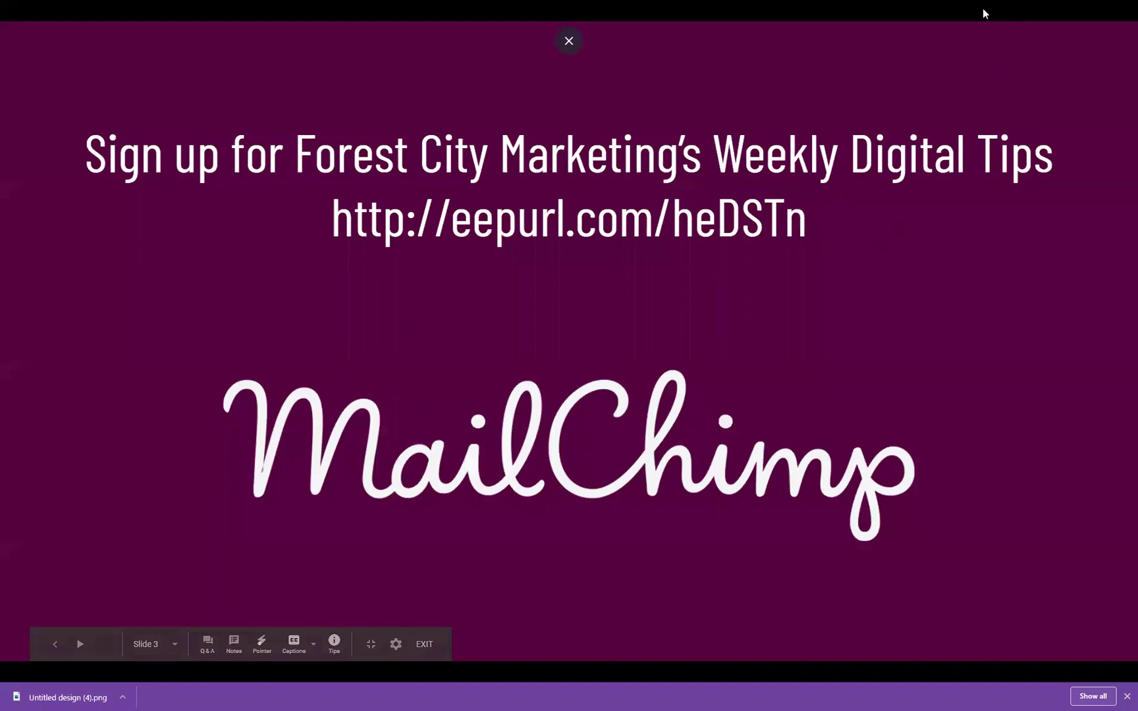
left_click(576, 48)
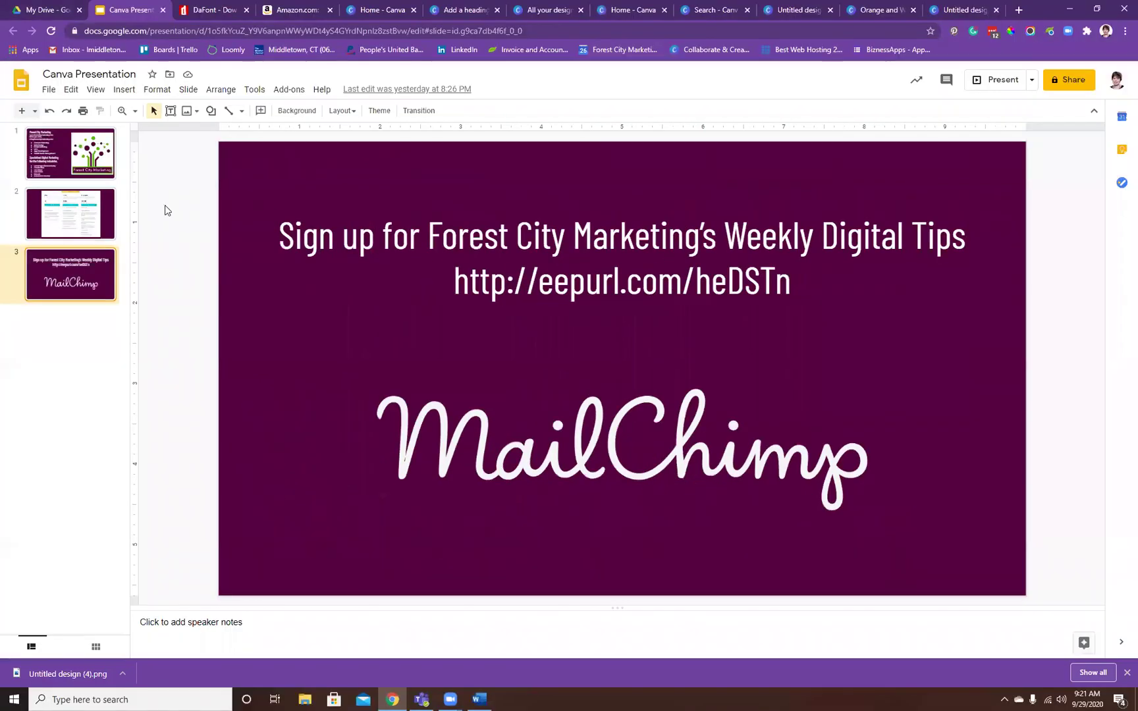
- Present the Forest City Marketing contact and services slide full screen, starting from slide 1
left_click(83, 165)
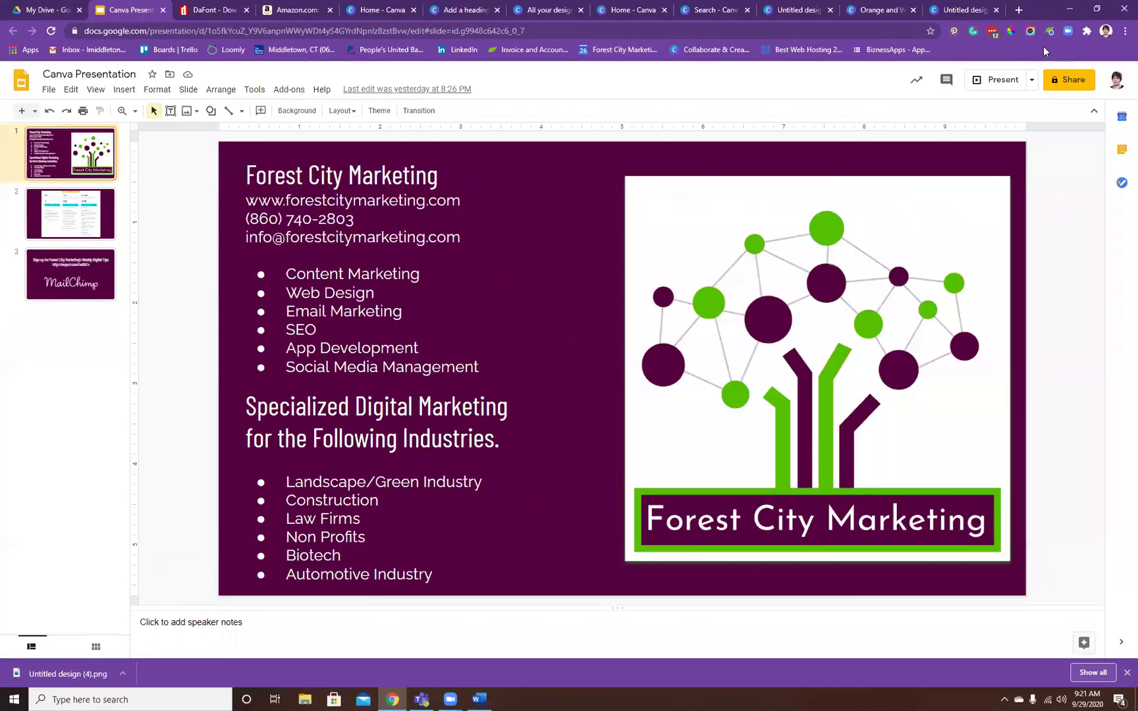
left_click(996, 79)
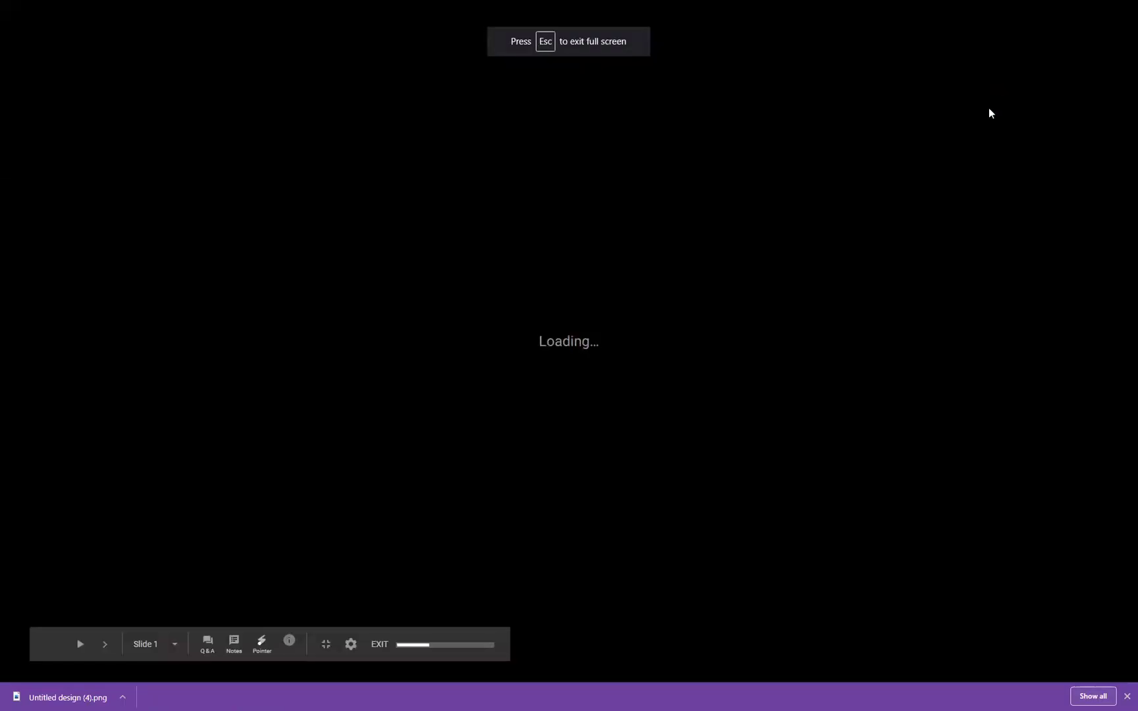